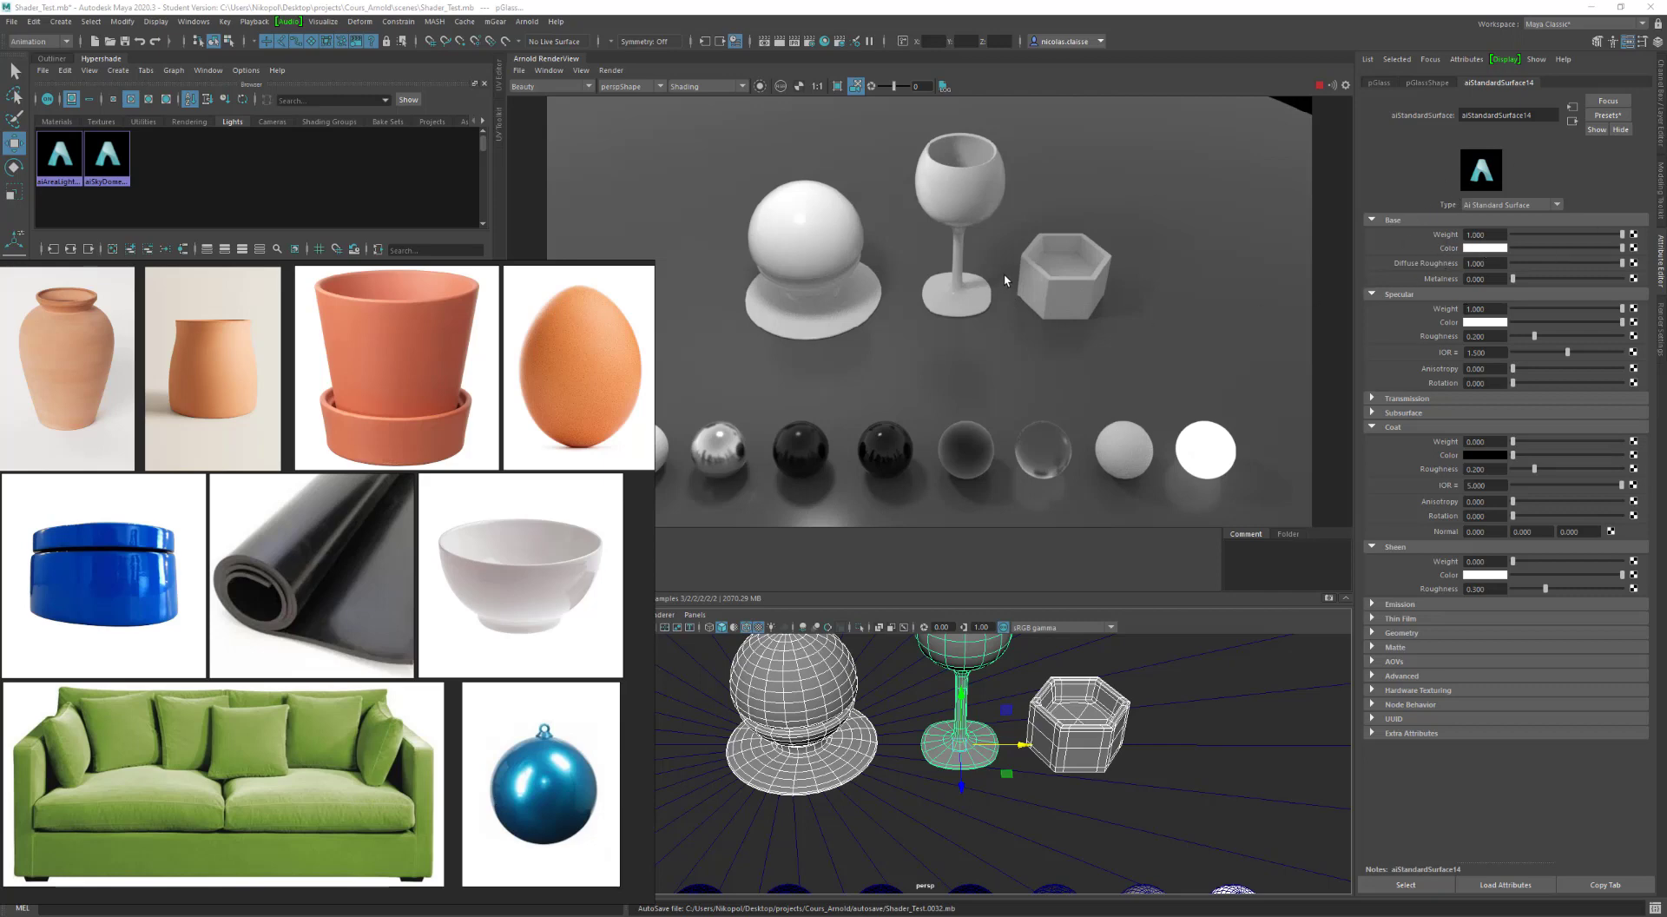
Step: Set the glass material's specular weight to 0 and limit the Arnold render to a region around the three test objects
left_click_drag(1621, 309, 1494, 313)
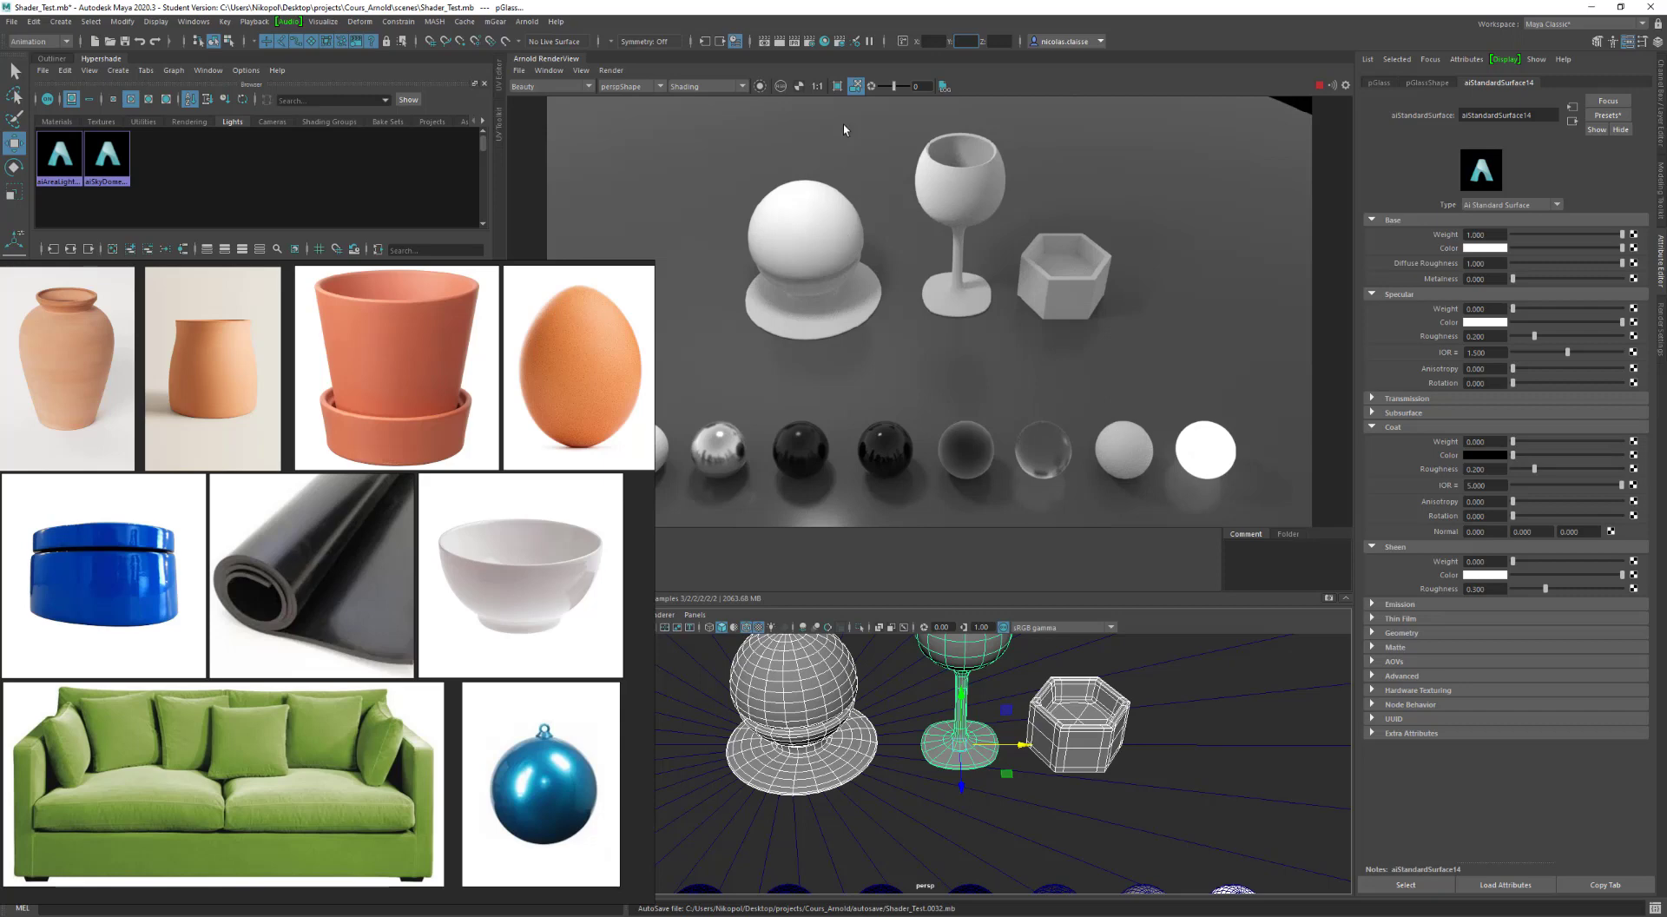
left_click(818, 86)
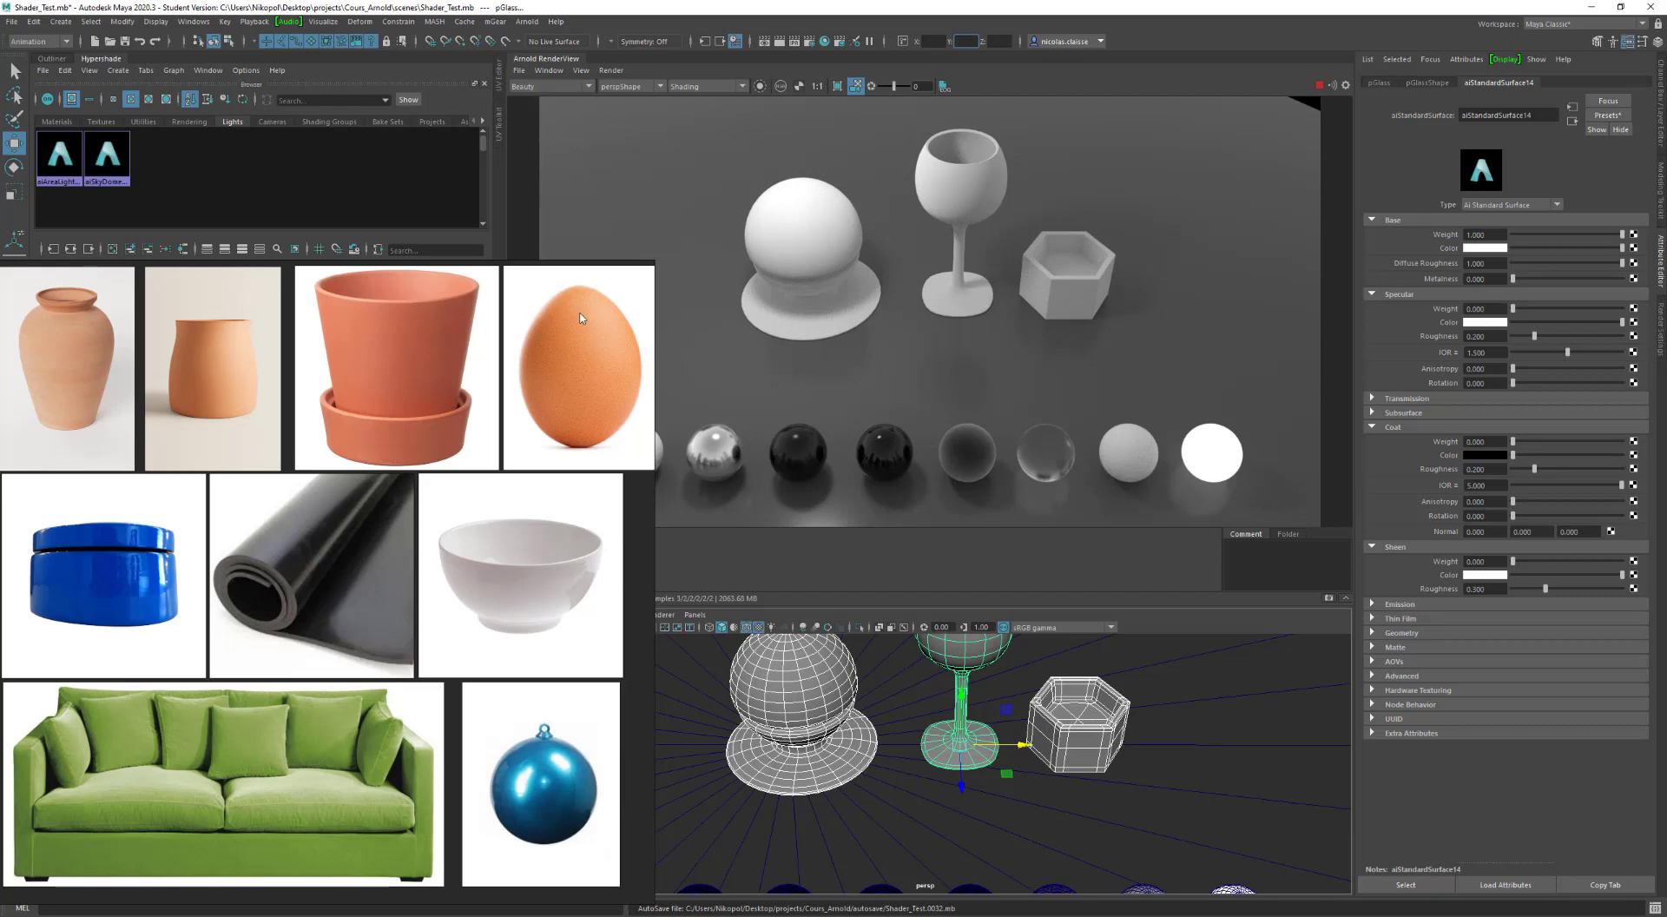
left_click(1415, 634)
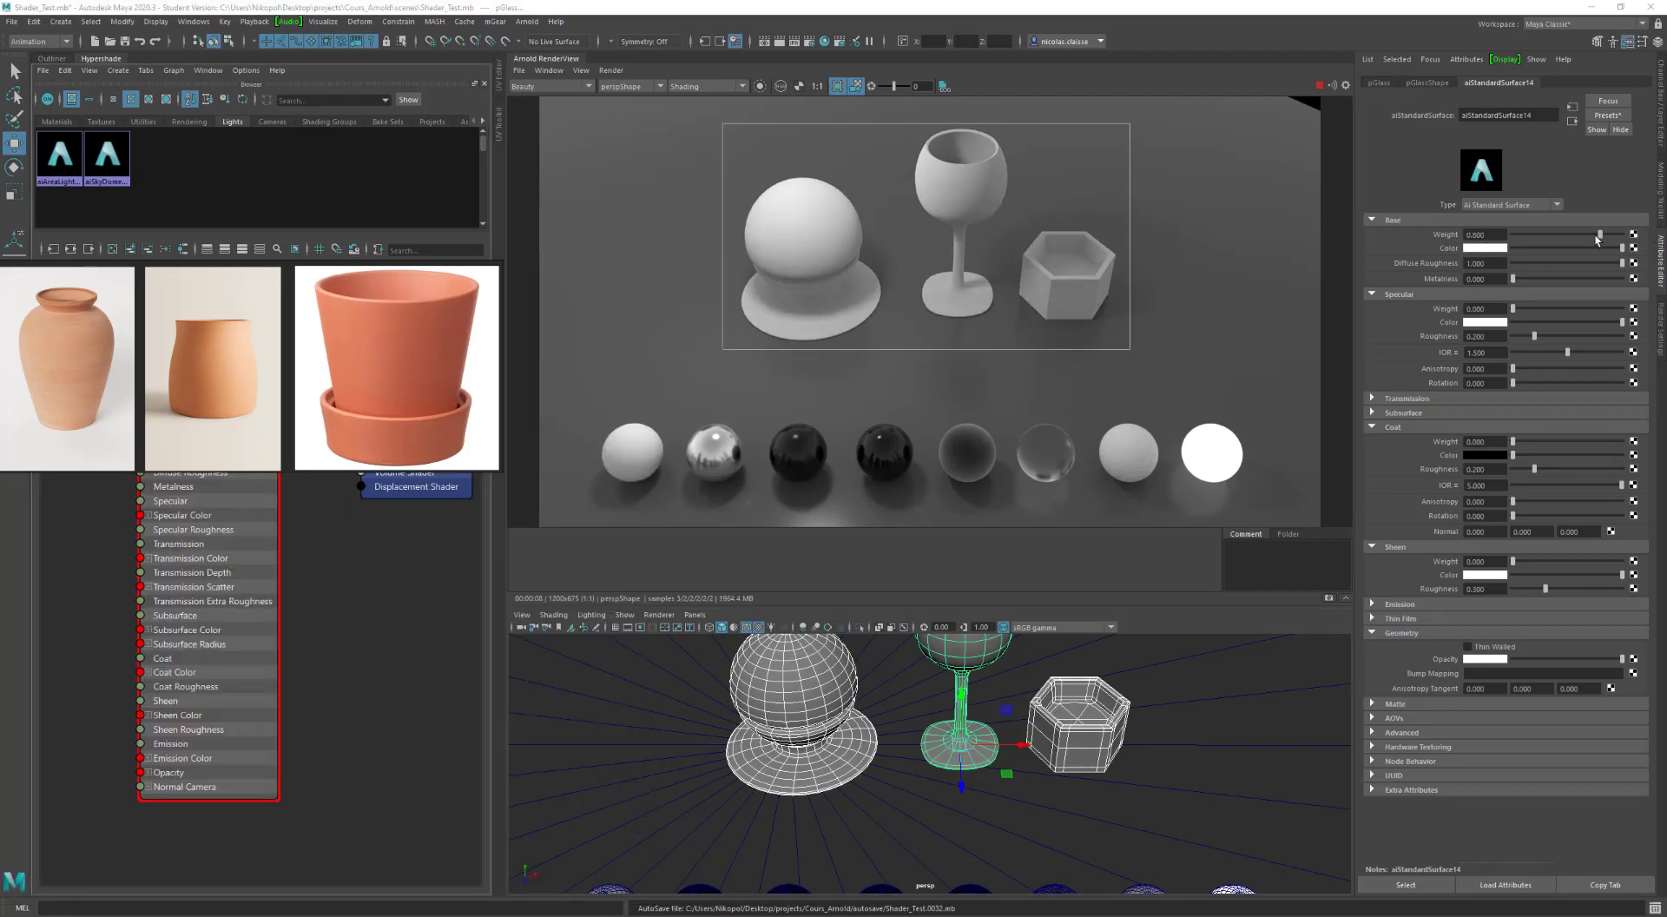
Step: Set the material's base weight to 1 and darken its base color to a light grey of about 0.78
mouse_move(1600, 234)
left_mouse_down()
mouse_move(1513, 235)
mouse_move(1600, 238)
left_mouse_up()
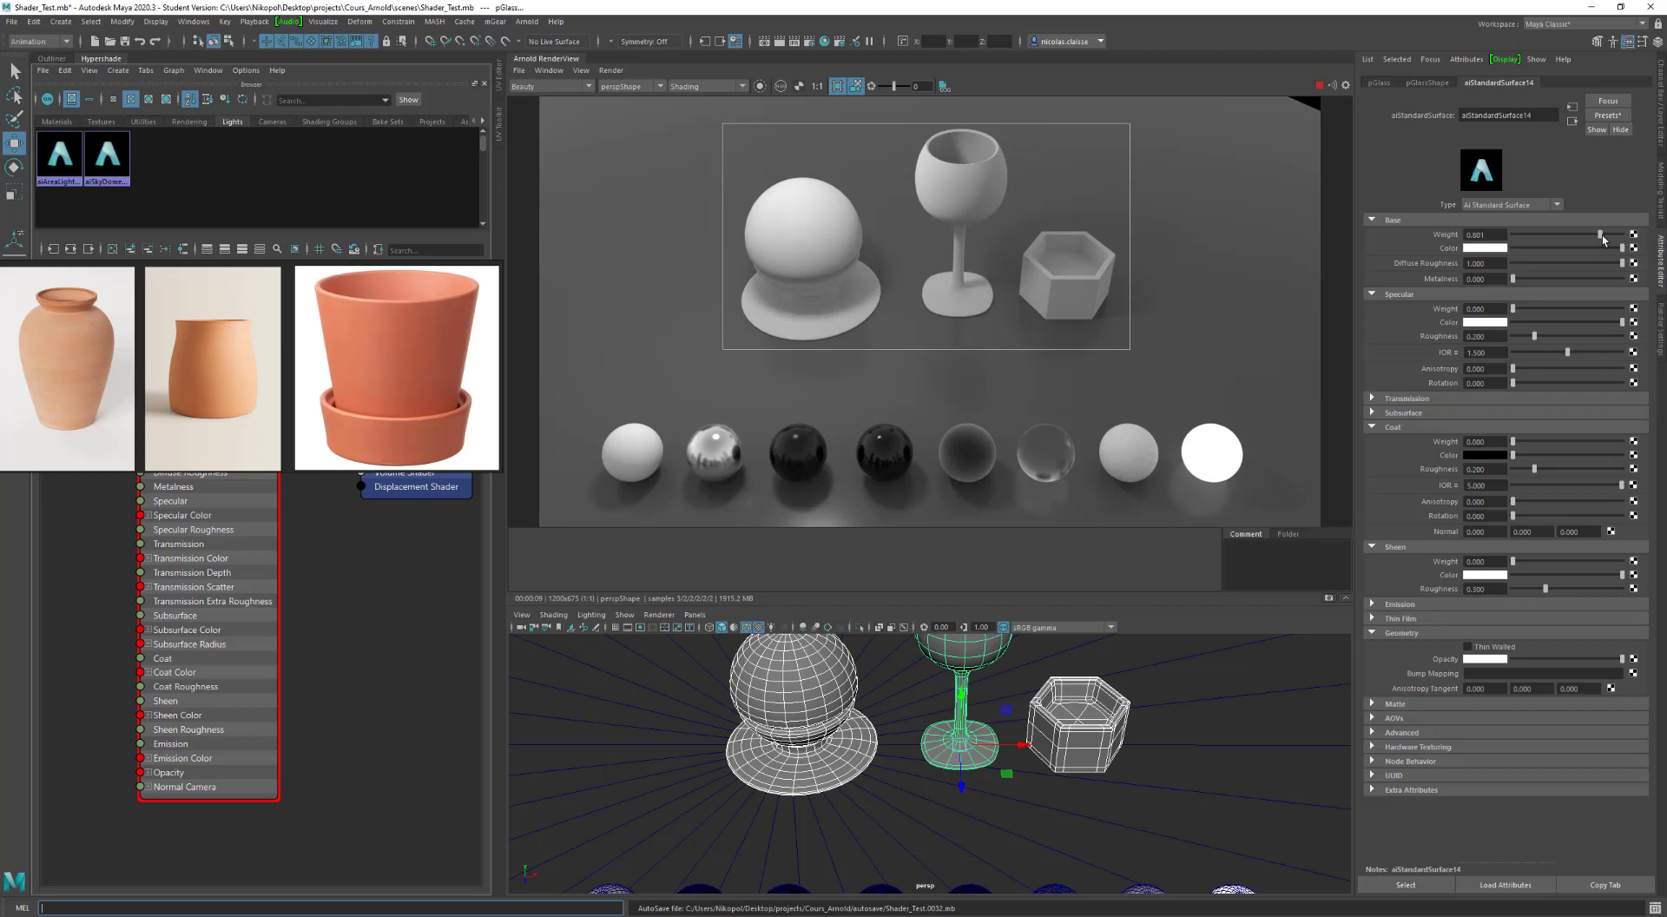
left_click_drag(1600, 235, 1622, 237)
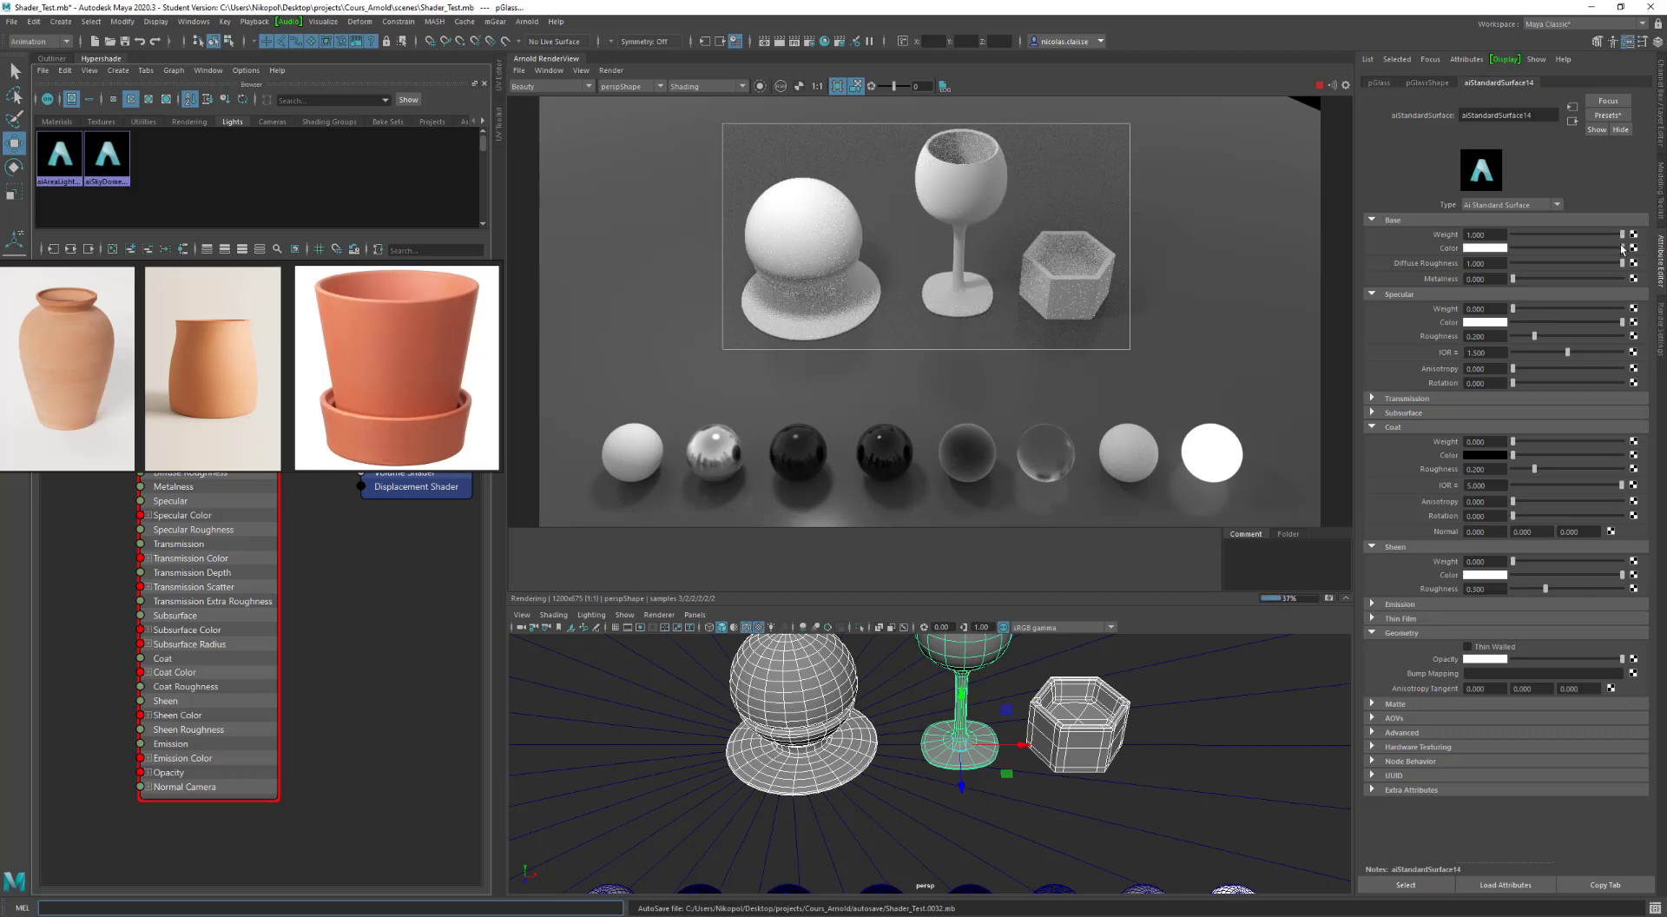
left_click_drag(1622, 251, 1599, 250)
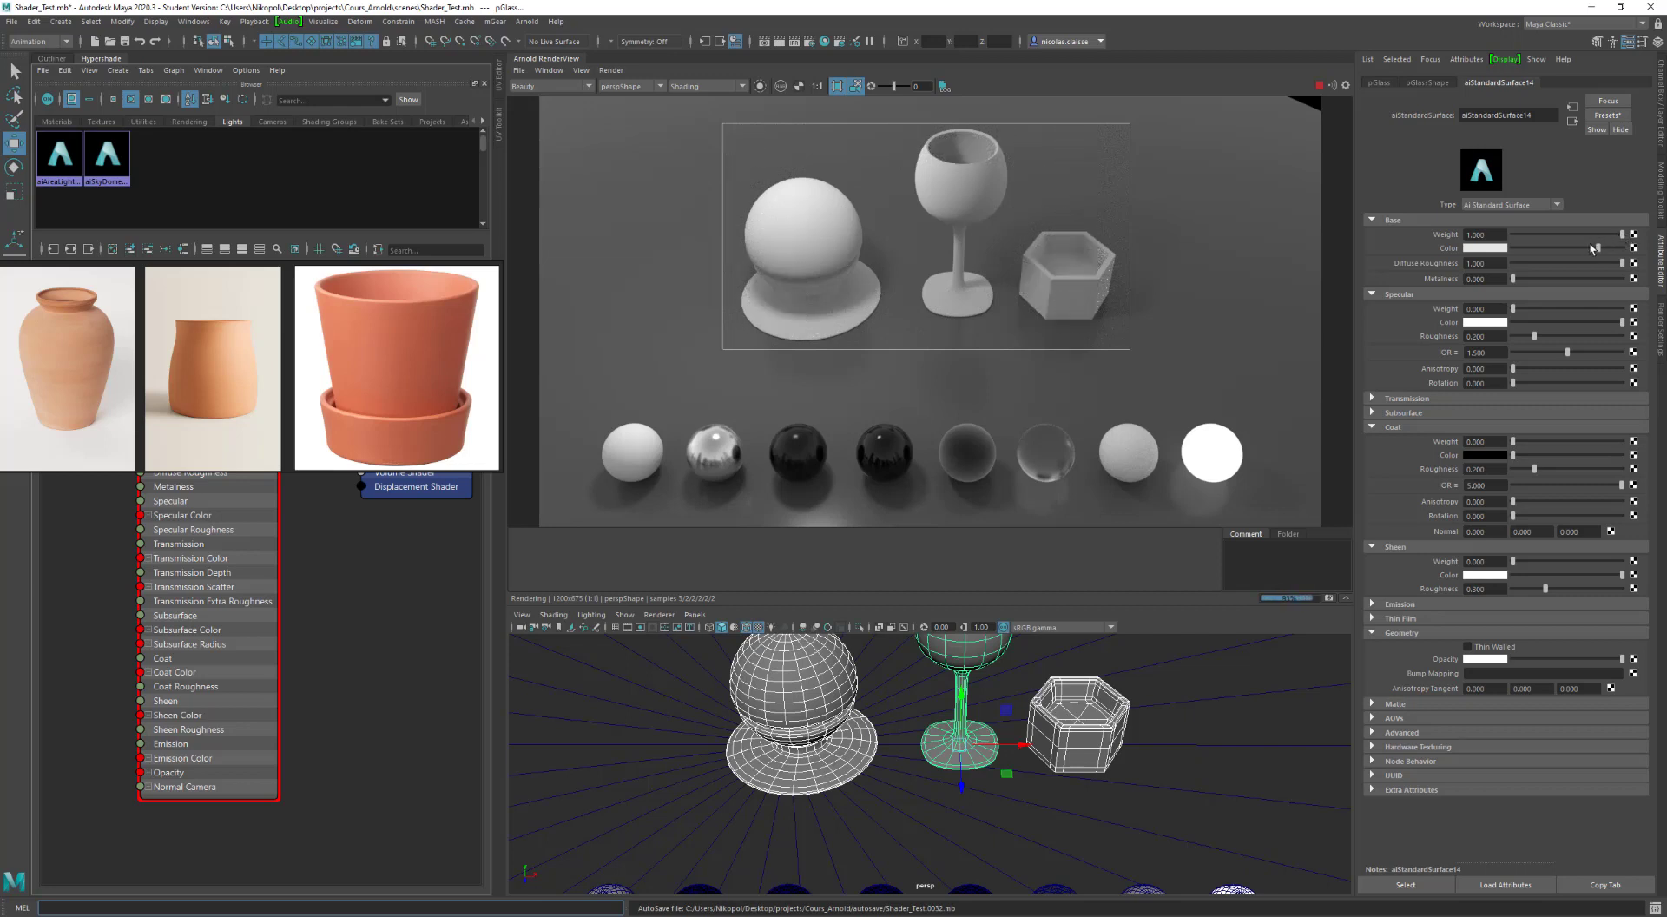
Step: Open the base color picker over the render and arrange the terracotta reference images so both stay accessible
left_click(1500, 249)
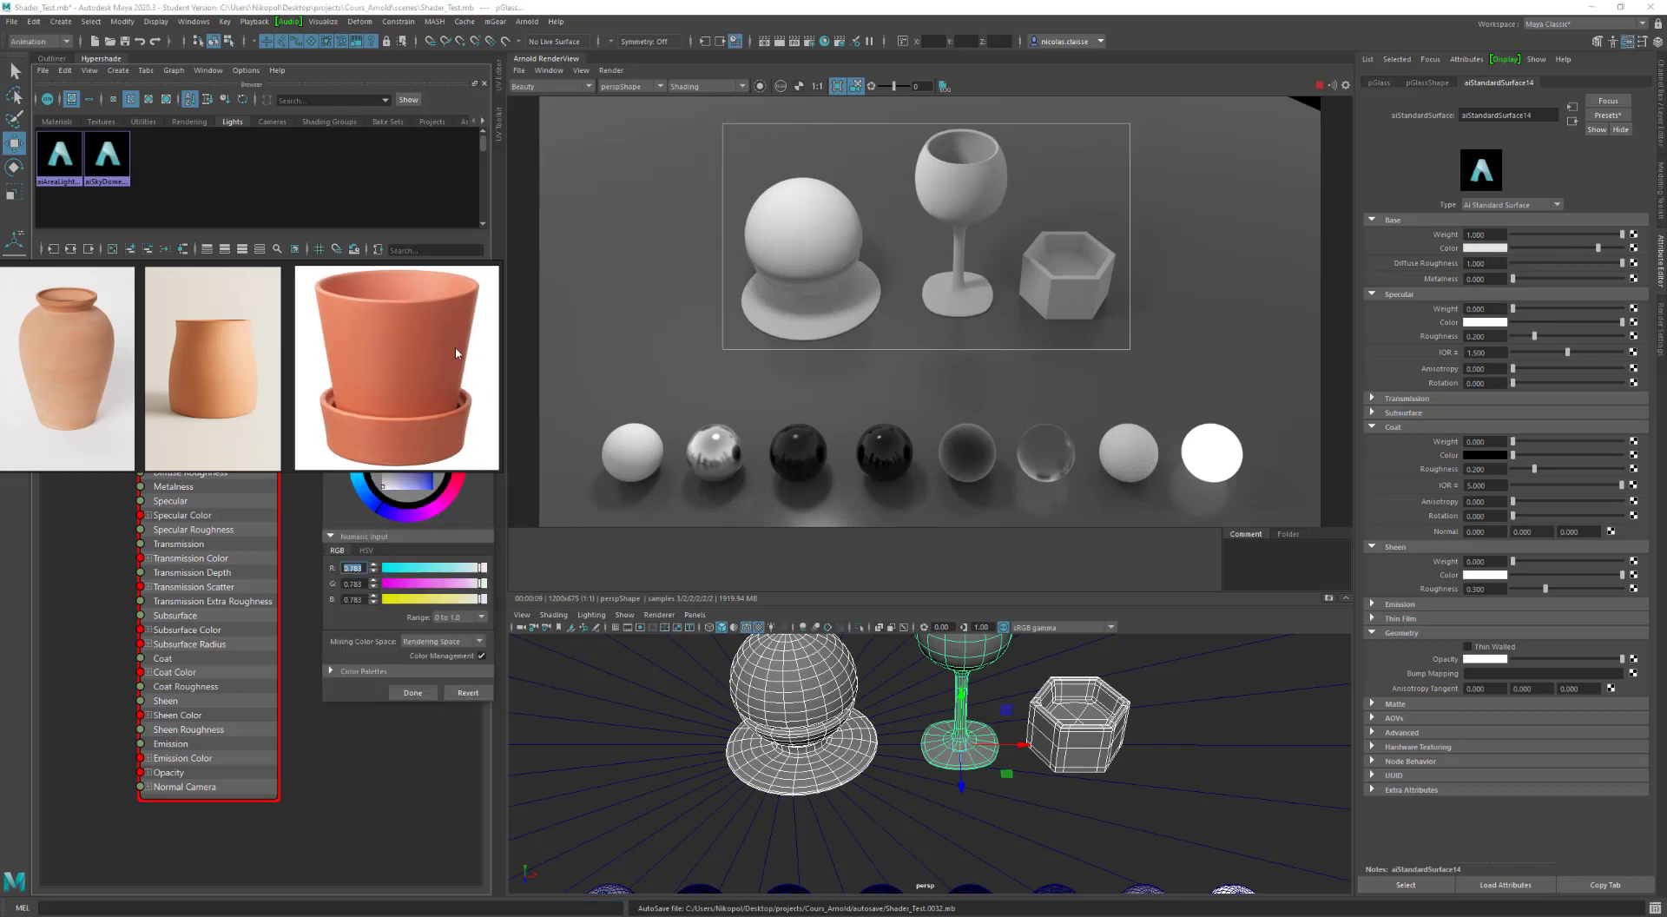
left_click_drag(459, 352, 468, 587)
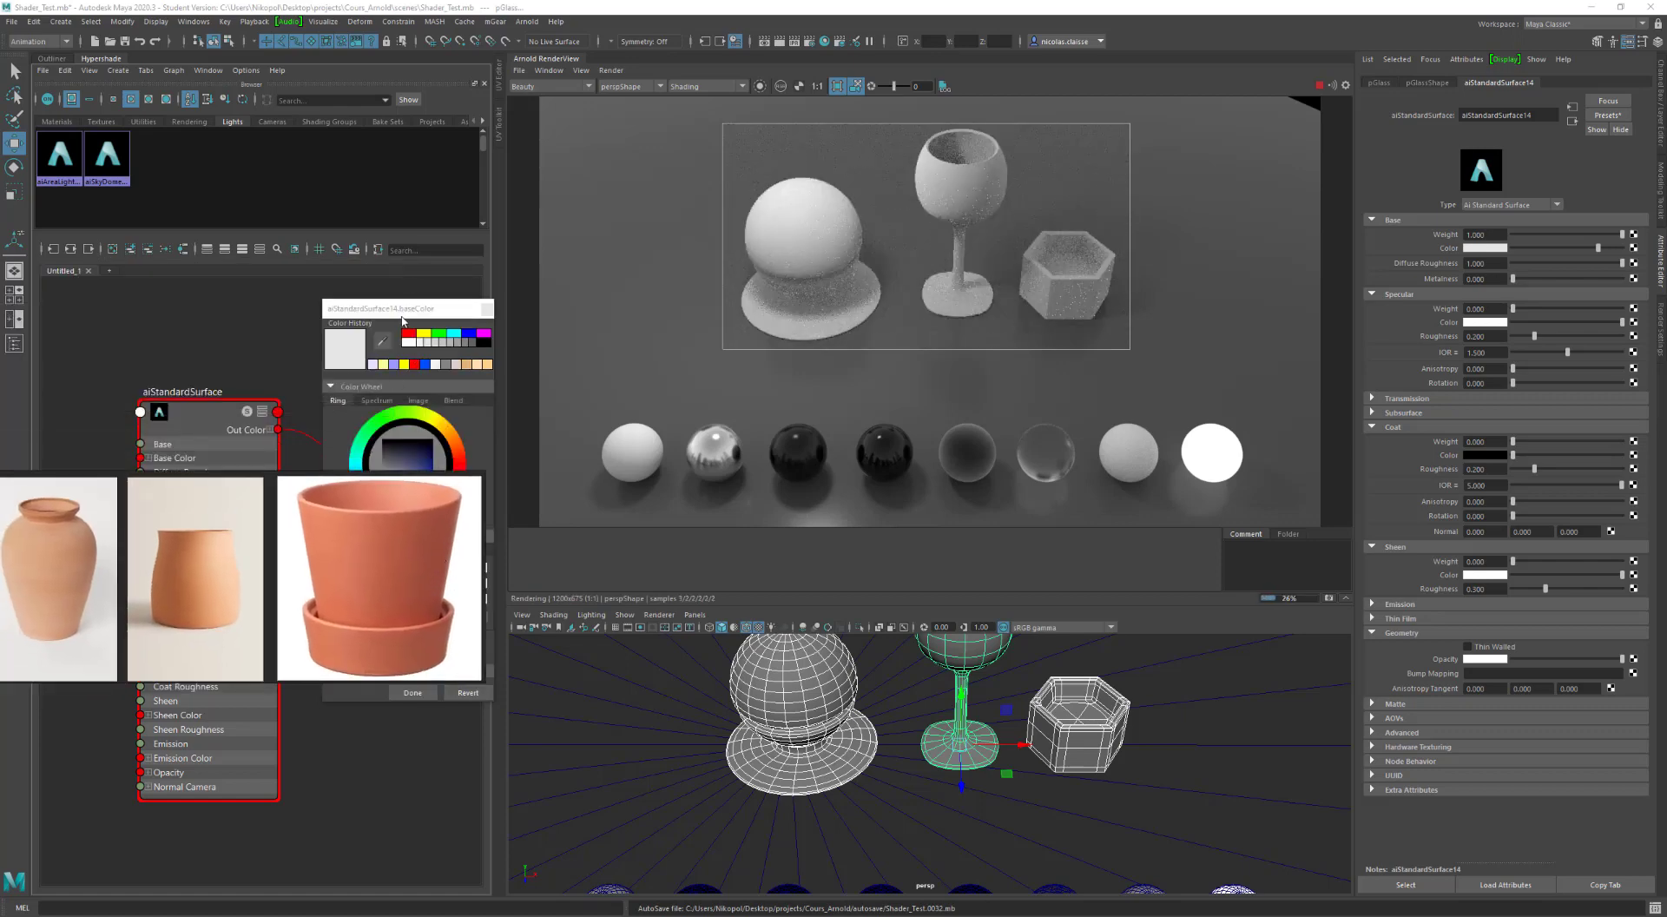
left_click_drag(403, 311, 1242, 377)
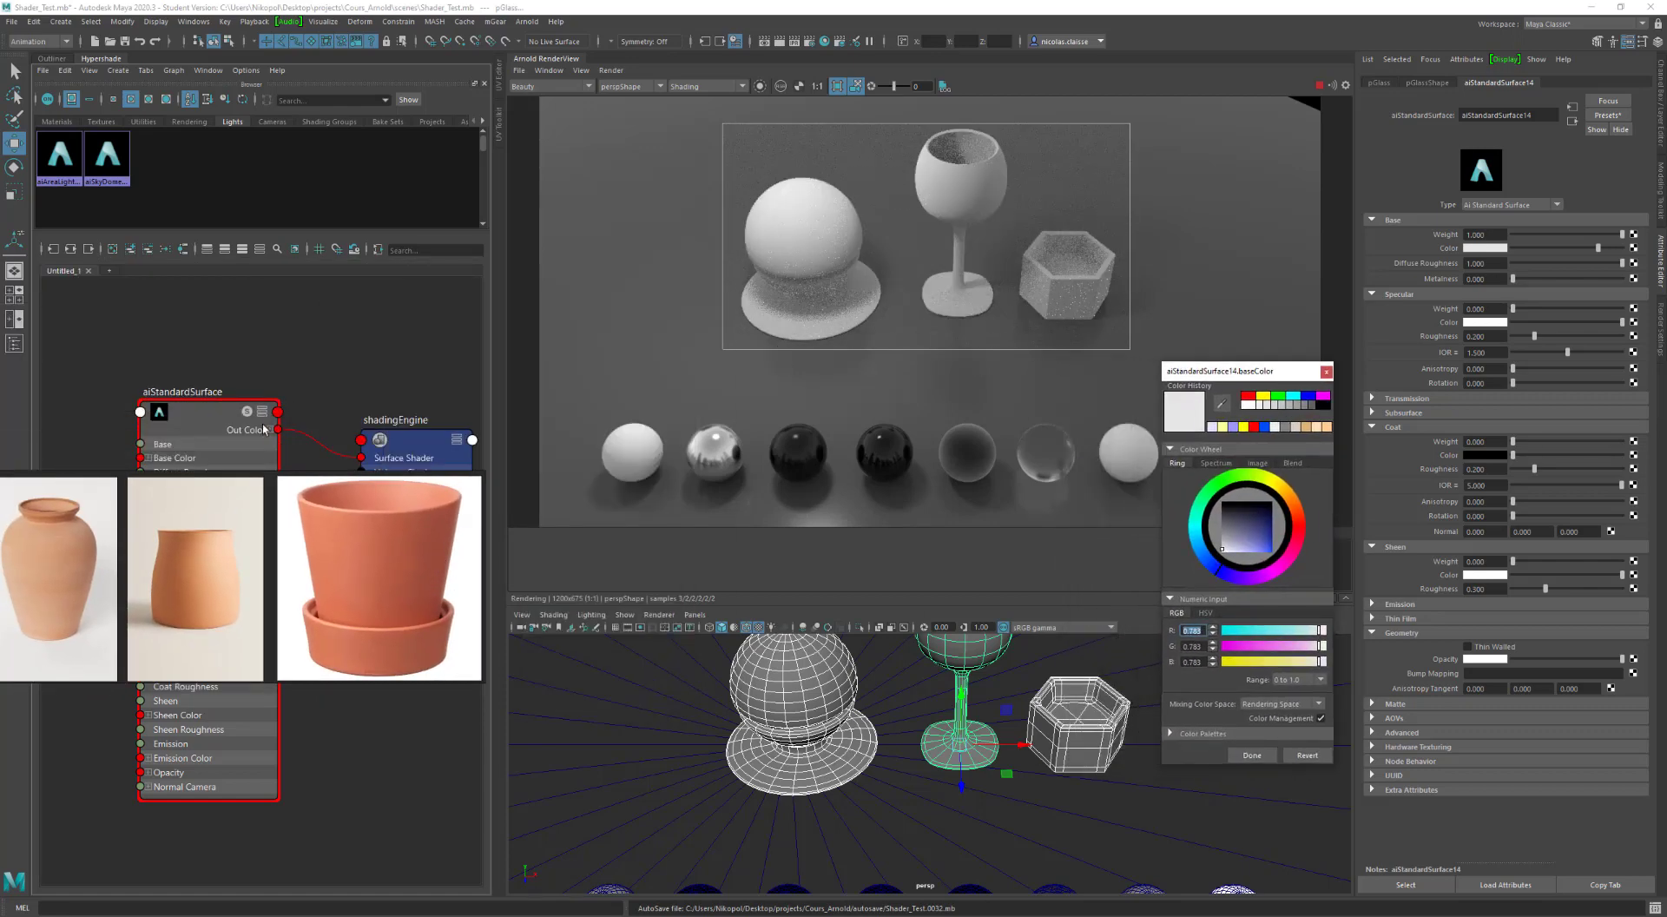
left_click_drag(266, 489, 291, 367)
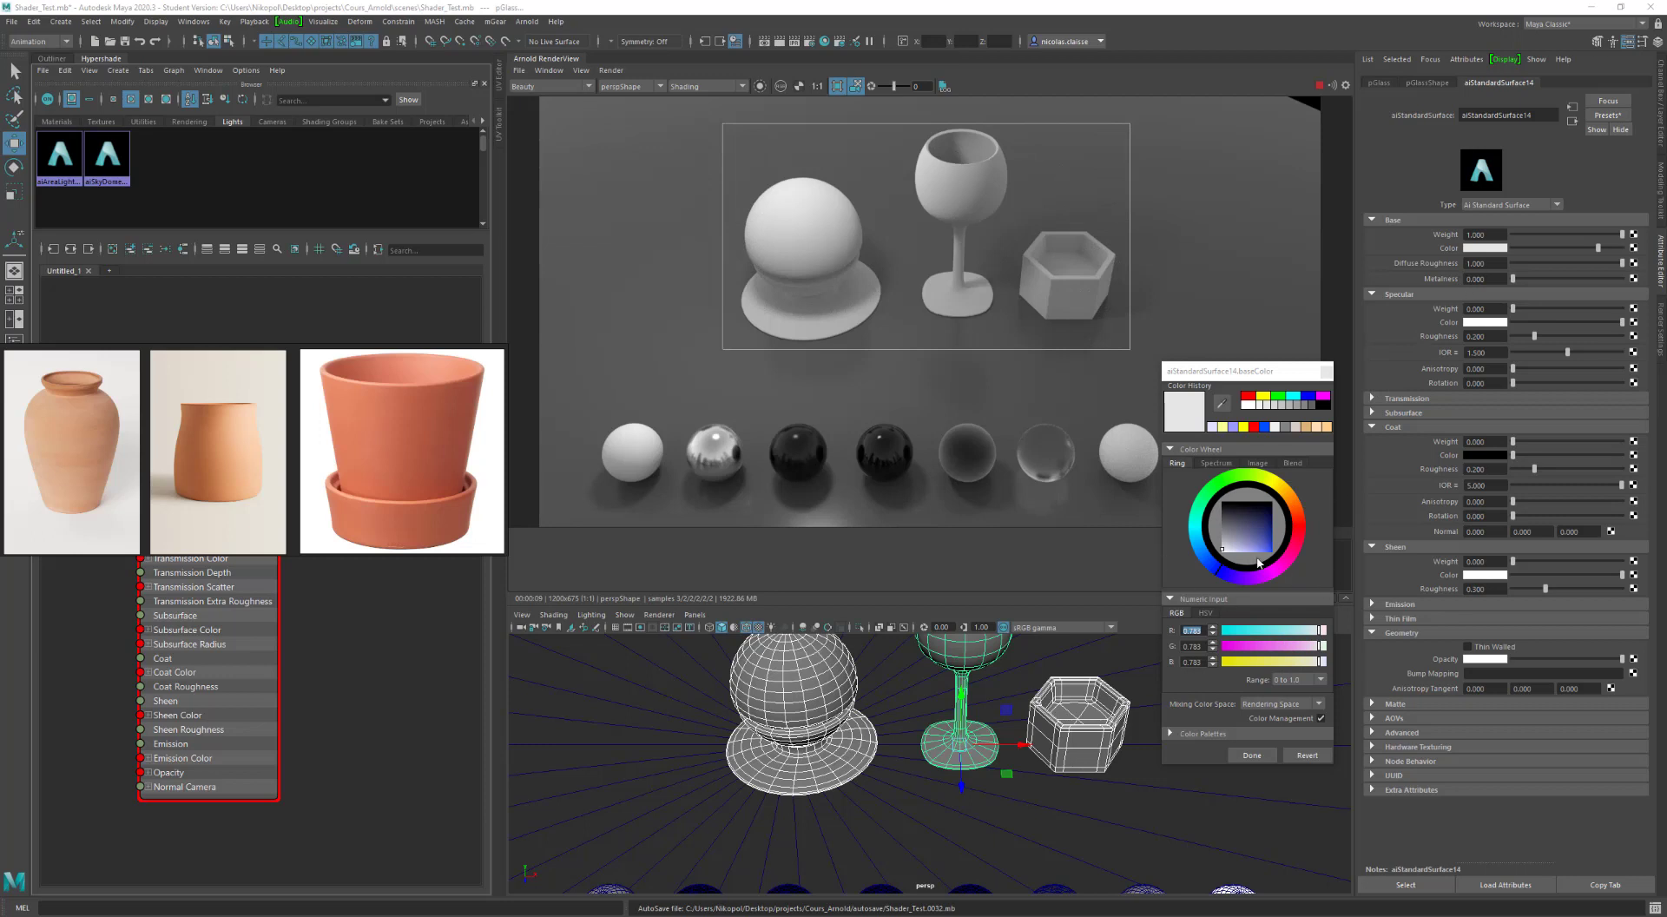
Step: Try a pale violet tint for the base color using the color wheel
left_click(1207, 613)
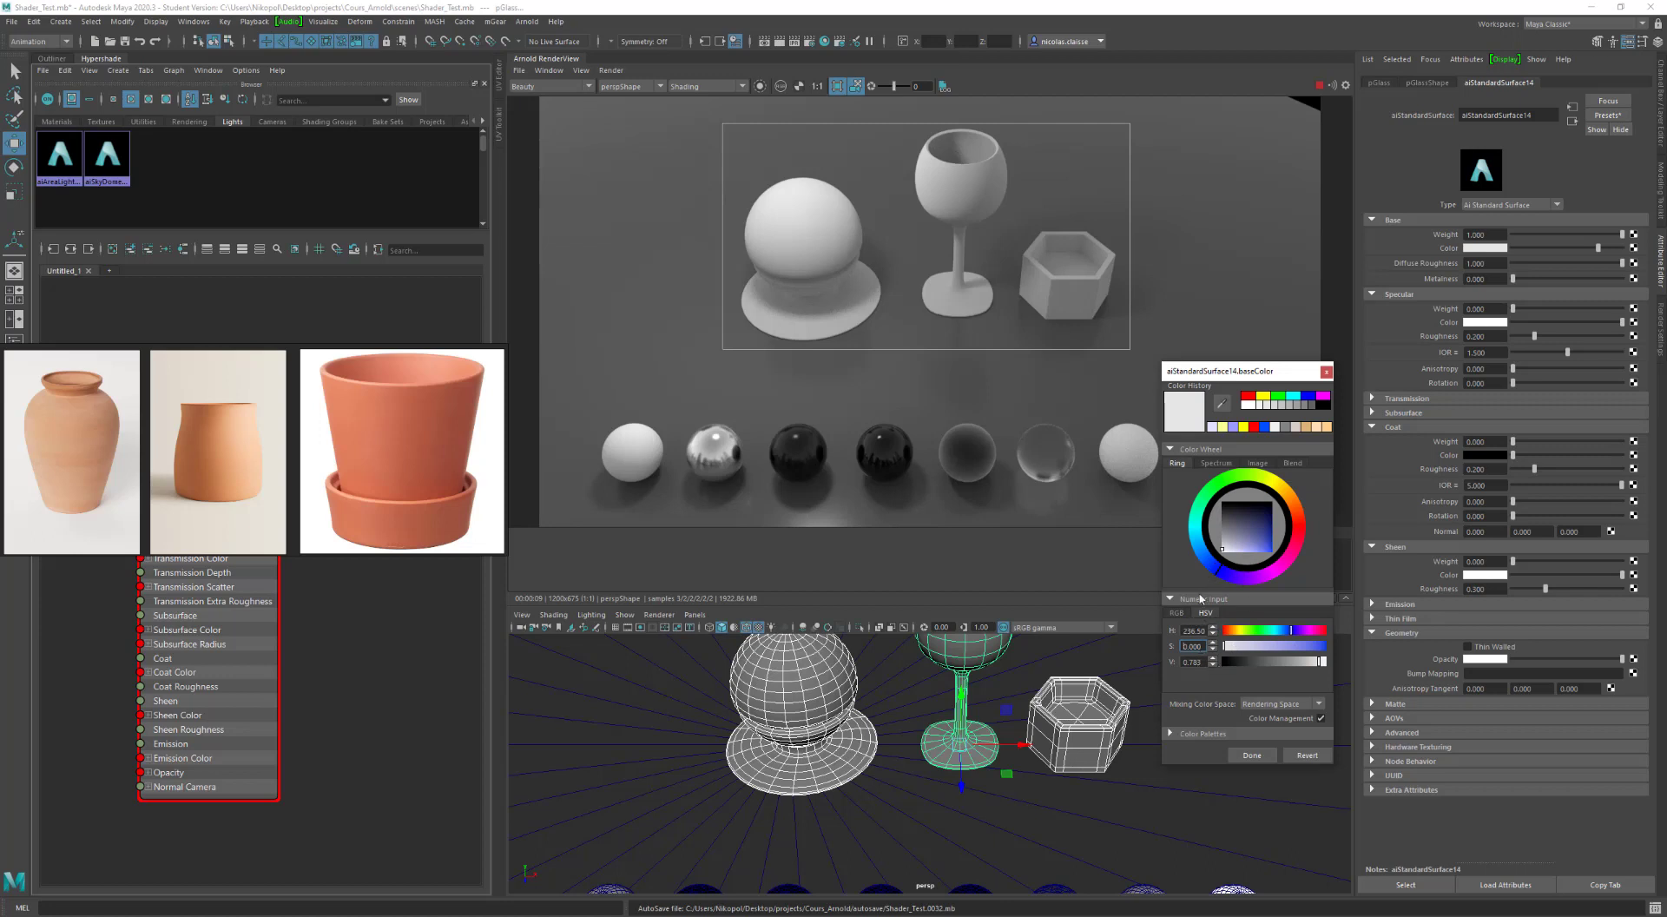
left_click(1178, 613)
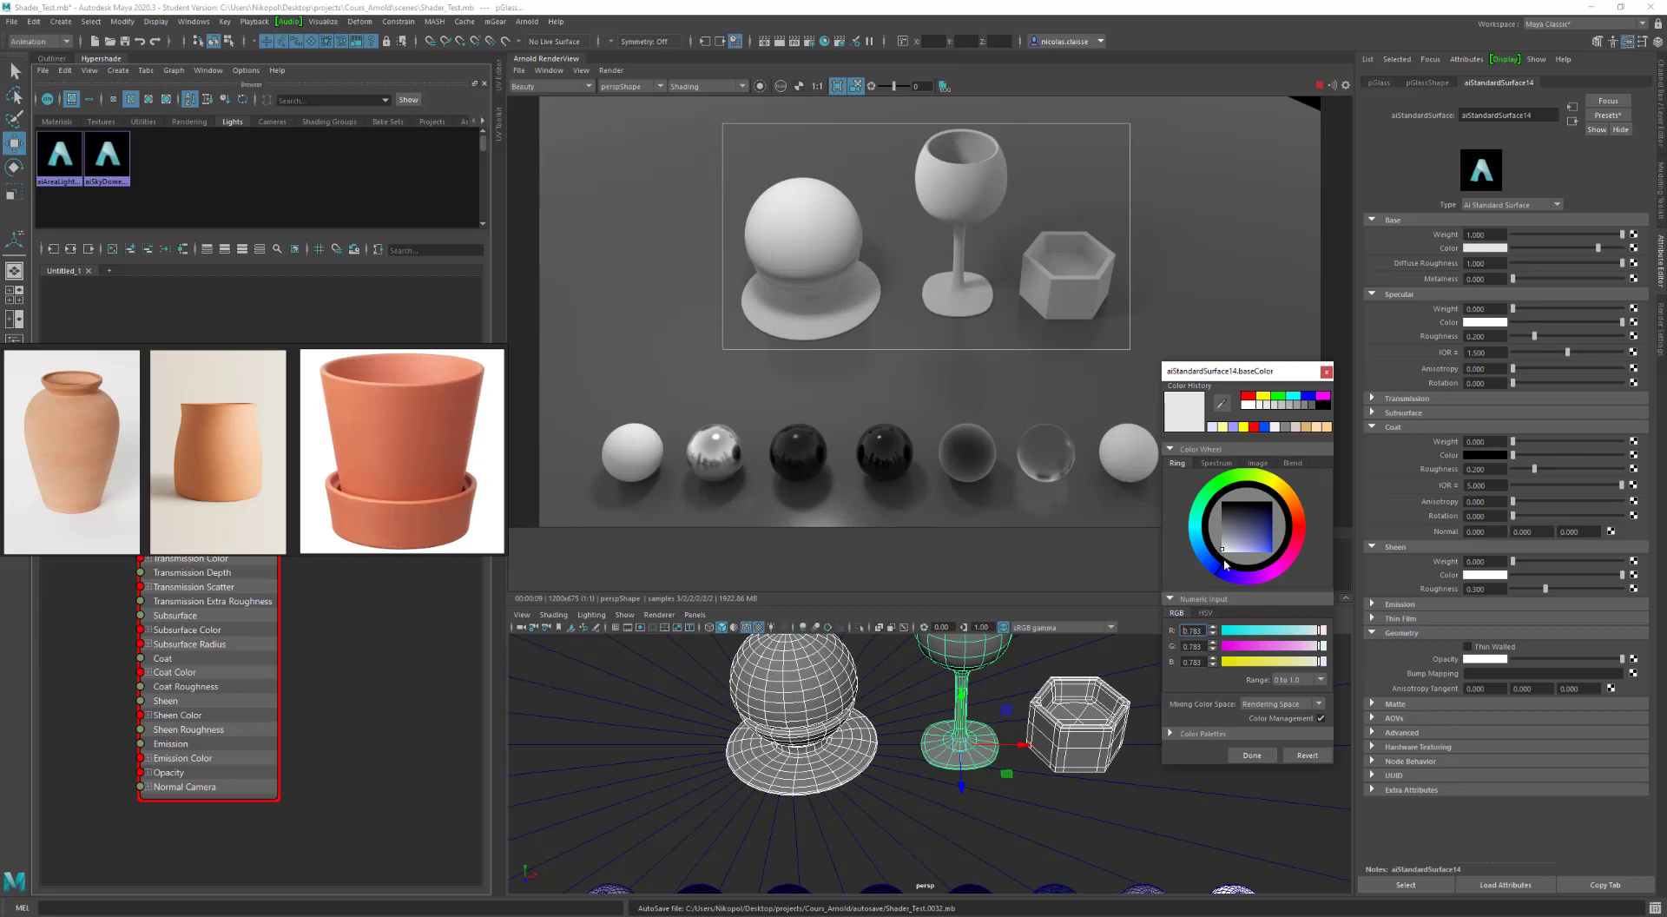
mouse_move(1224, 551)
left_mouse_down()
mouse_move(1197, 553)
mouse_move(1187, 500)
mouse_move(1312, 470)
left_mouse_up()
mouse_move(1174, 451)
left_mouse_down()
mouse_move(1138, 451)
mouse_move(1098, 602)
mouse_move(1123, 567)
mouse_move(1226, 548)
left_mouse_up()
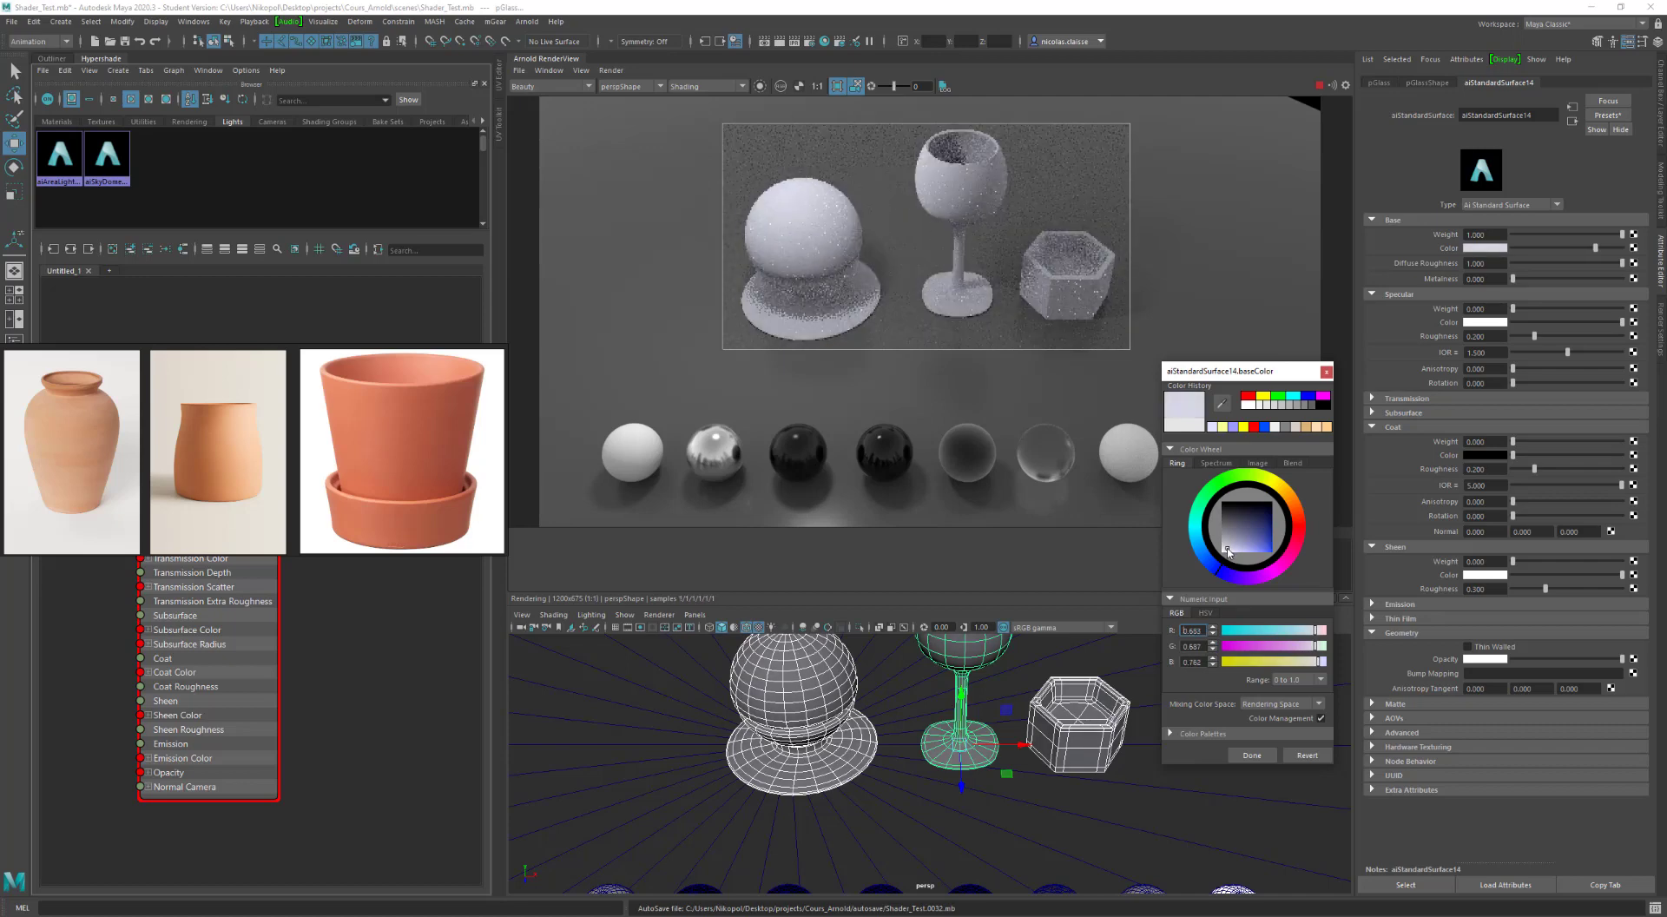
Step: Adjust the base color in HSV to a muted dark violet with saturation about 0.13 and value 0.214
left_click(1205, 613)
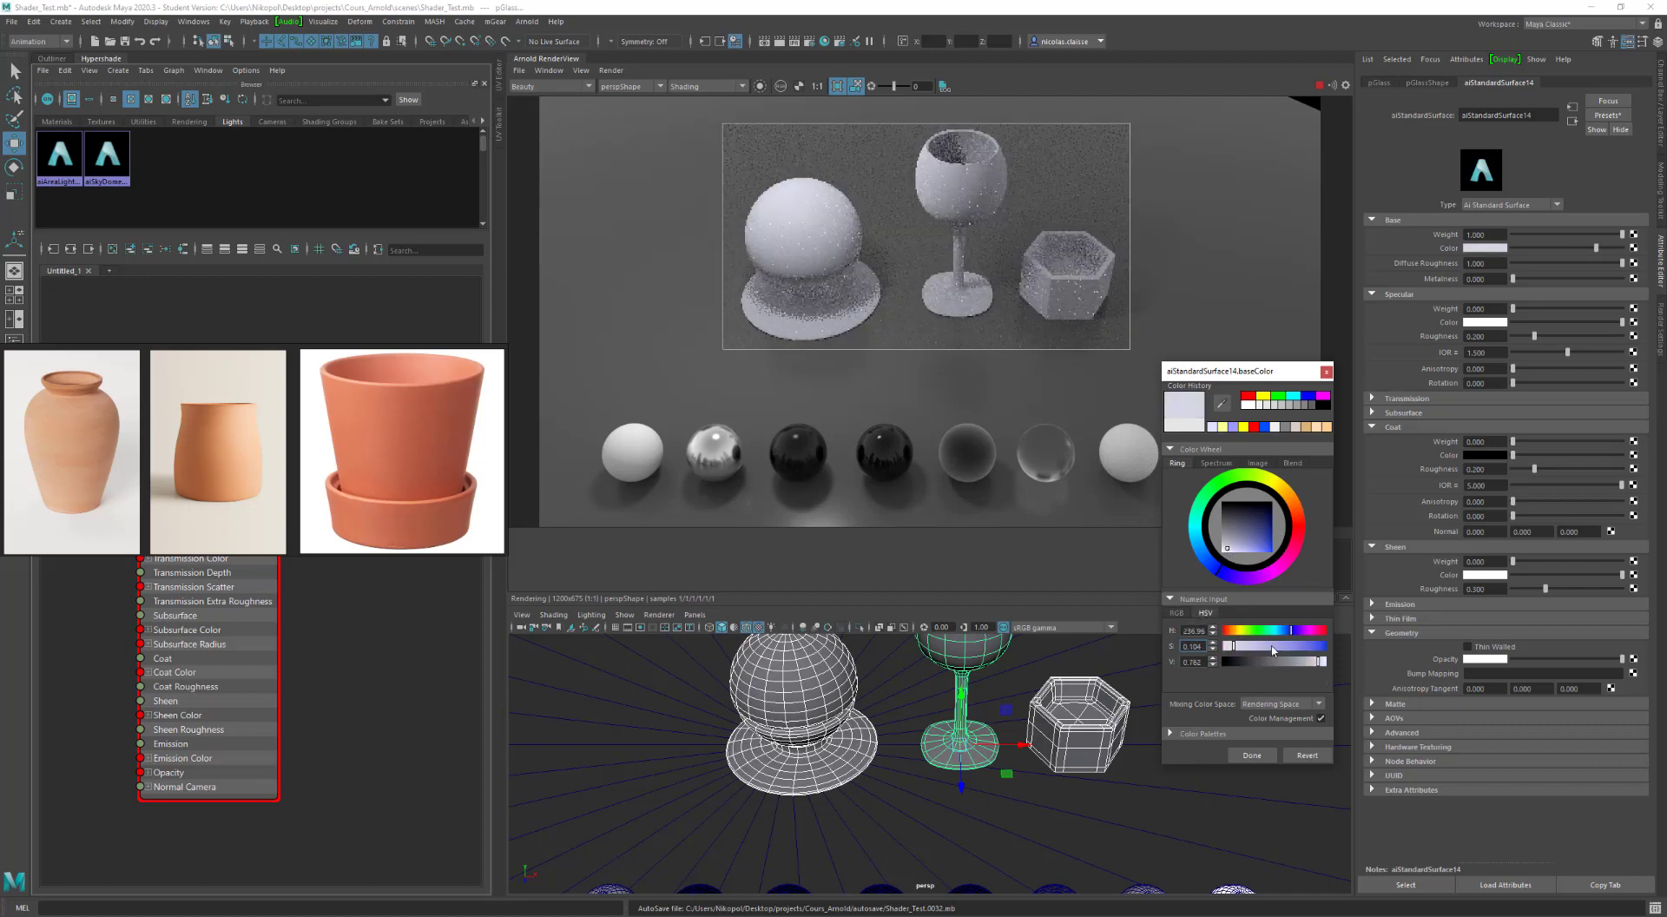
left_click_drag(1235, 646, 1231, 651)
left_click_drag(1290, 634, 1226, 640)
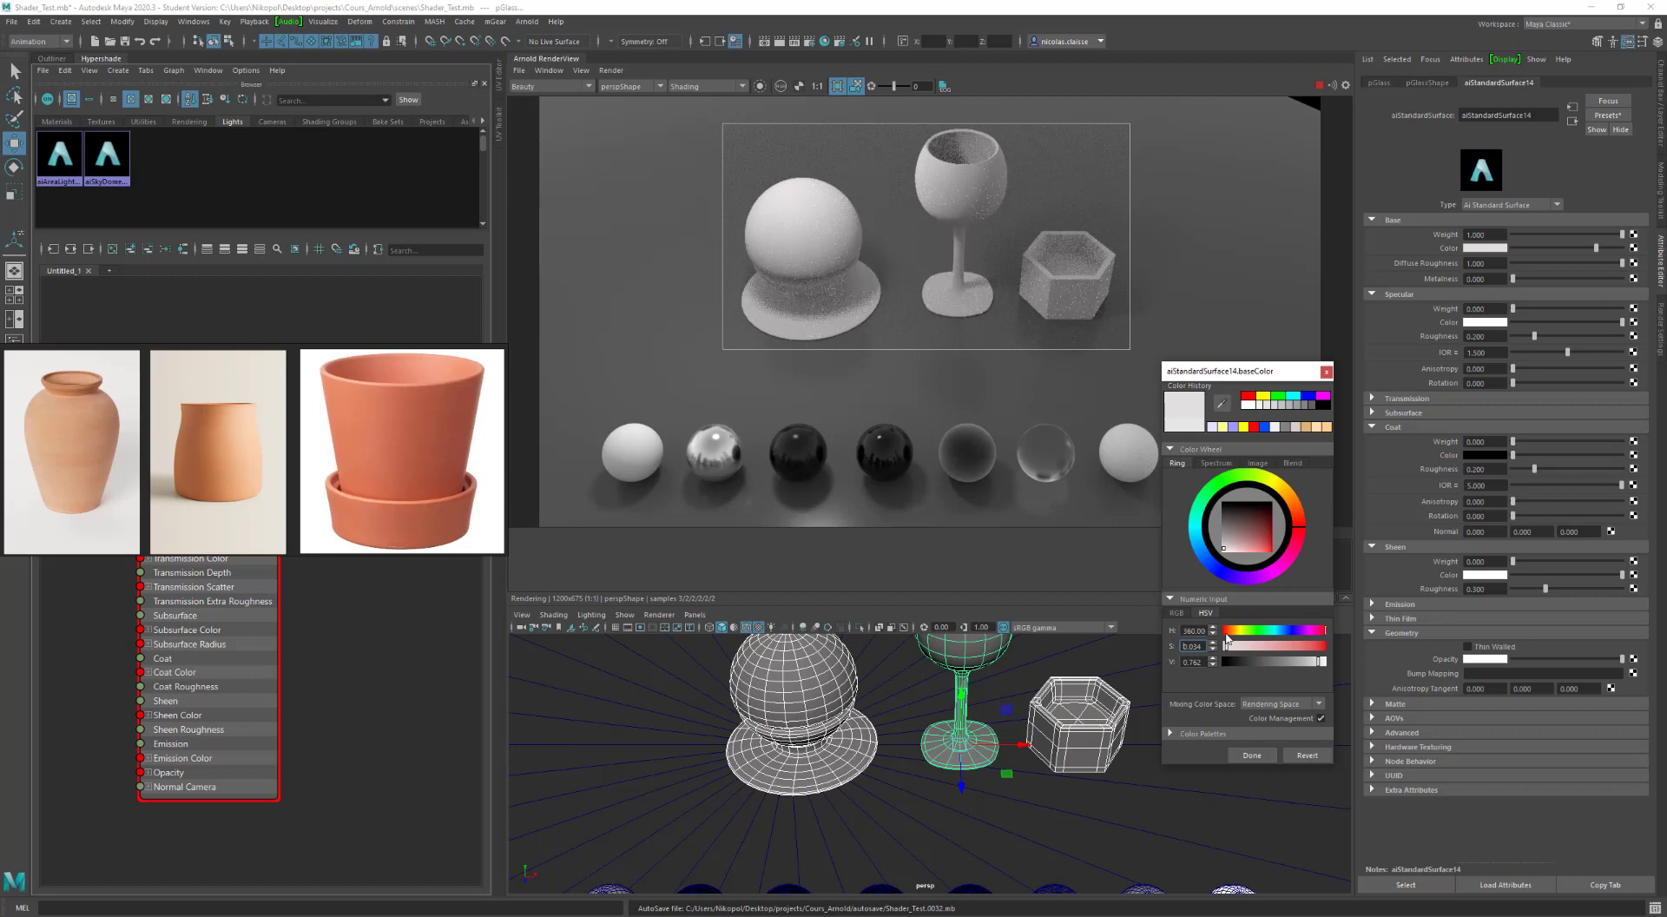
mouse_move(1227, 640)
left_mouse_down()
mouse_move(1296, 636)
mouse_move(1244, 663)
left_mouse_up()
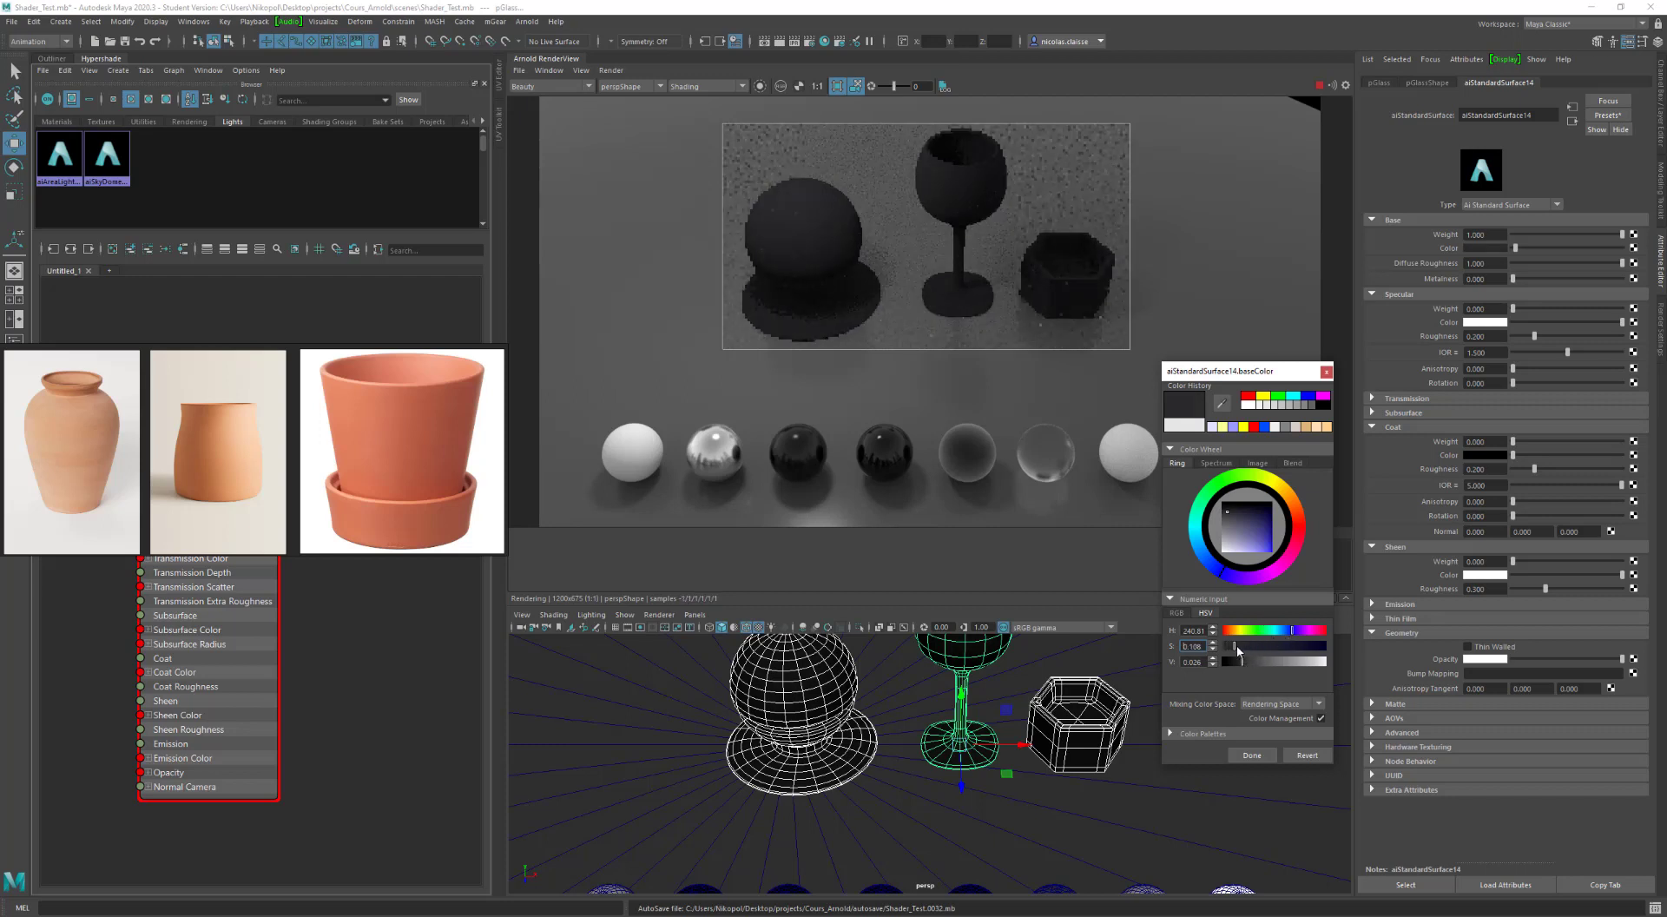
left_click_drag(1237, 647, 1293, 635)
left_click(1229, 532)
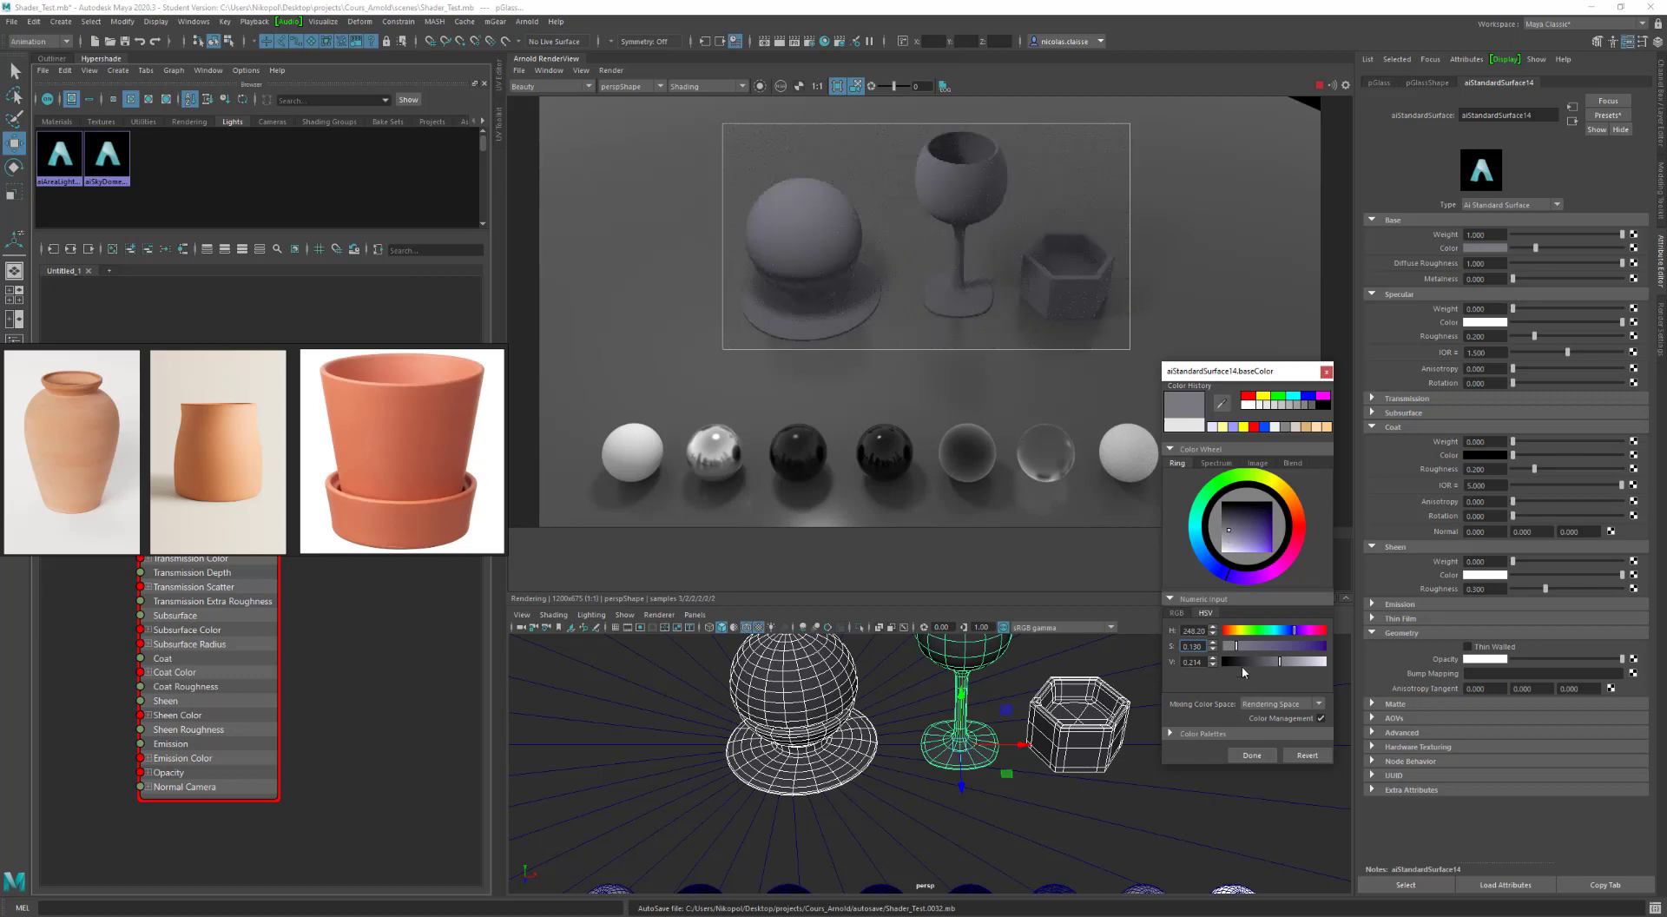
Step: Raise the base color's saturation to 0.939, then reduce its red and green components to nearly 0 for a deep blue
left_click_drag(1236, 651, 1232, 651)
left_click(1289, 647)
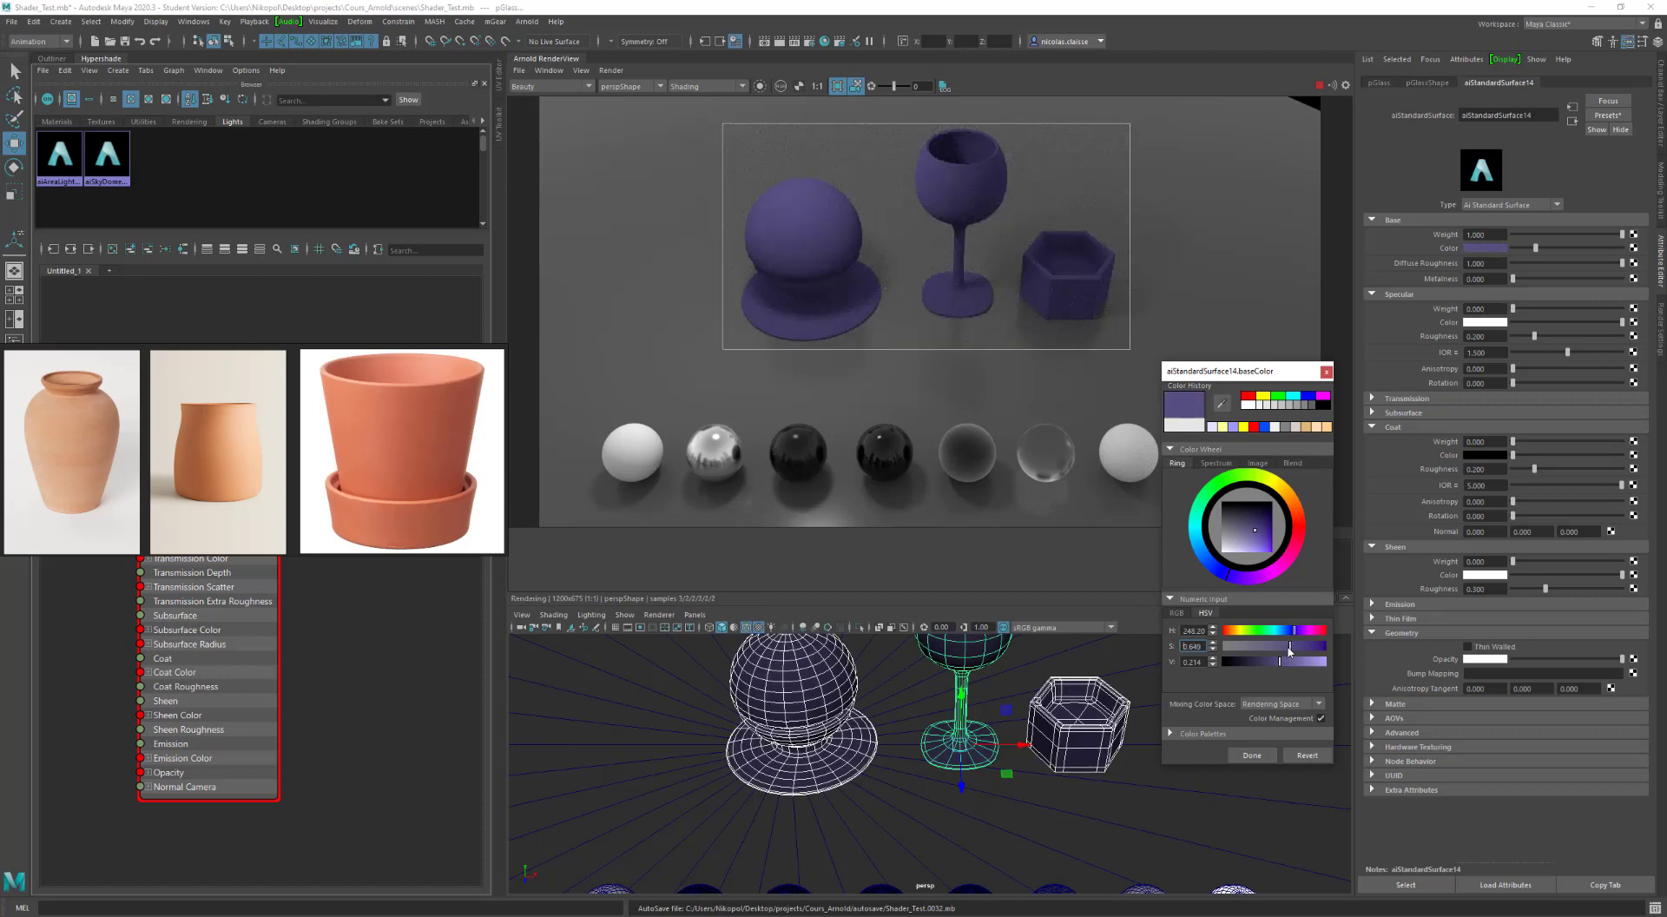
left_click_drag(1290, 650, 1321, 648)
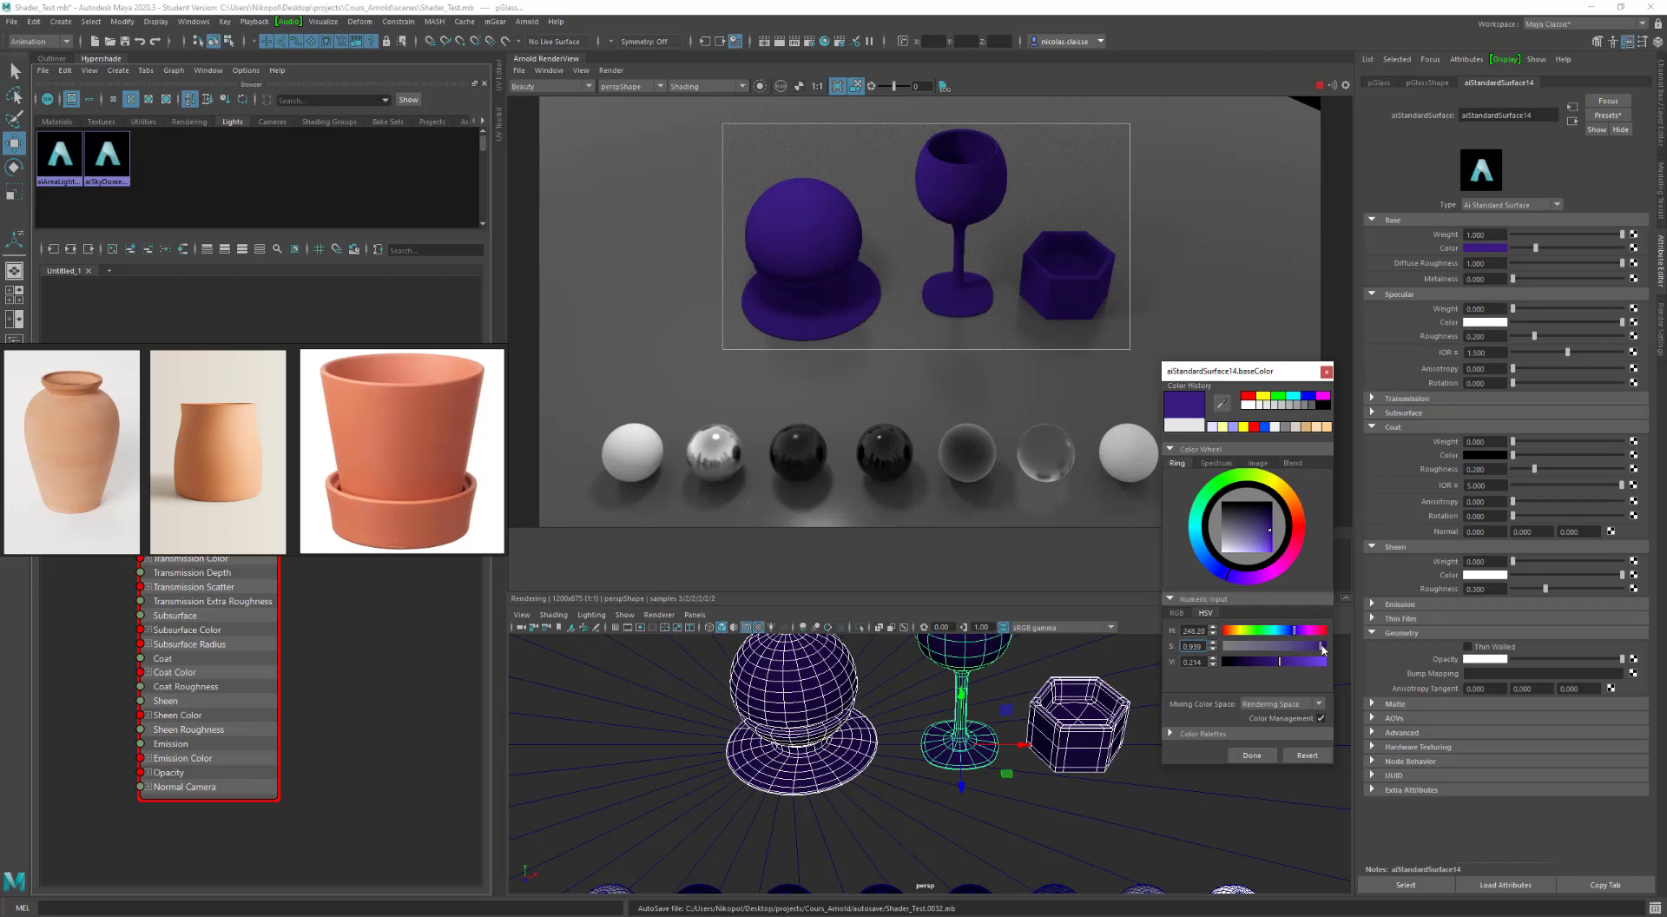
left_click(1180, 612)
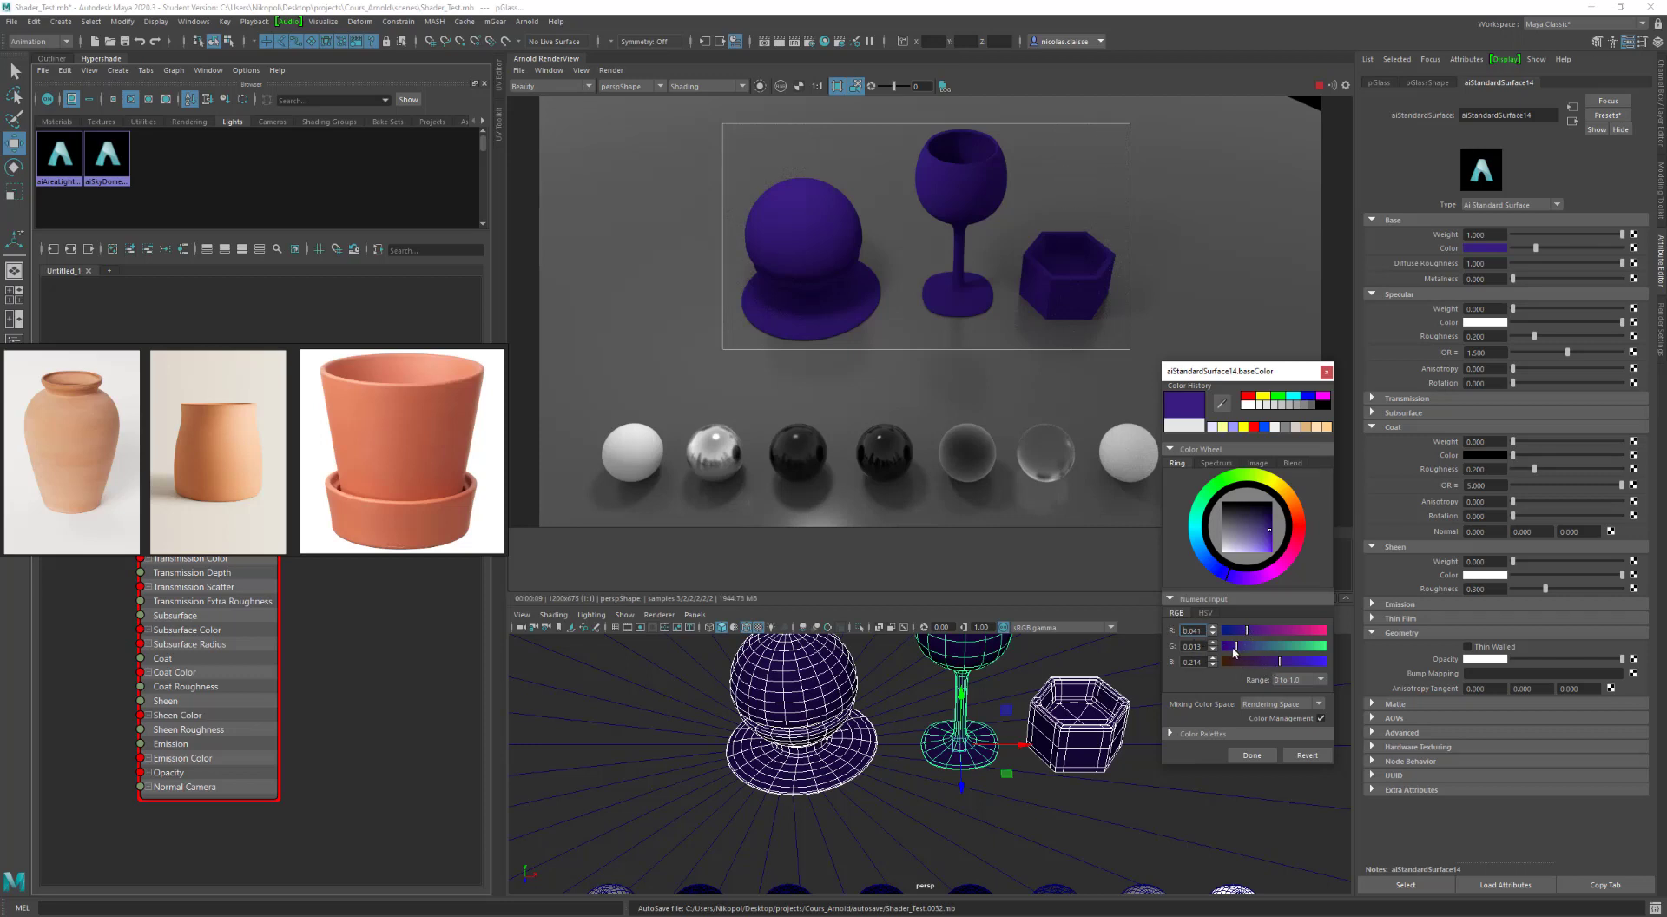
left_click_drag(1235, 651, 1200, 630)
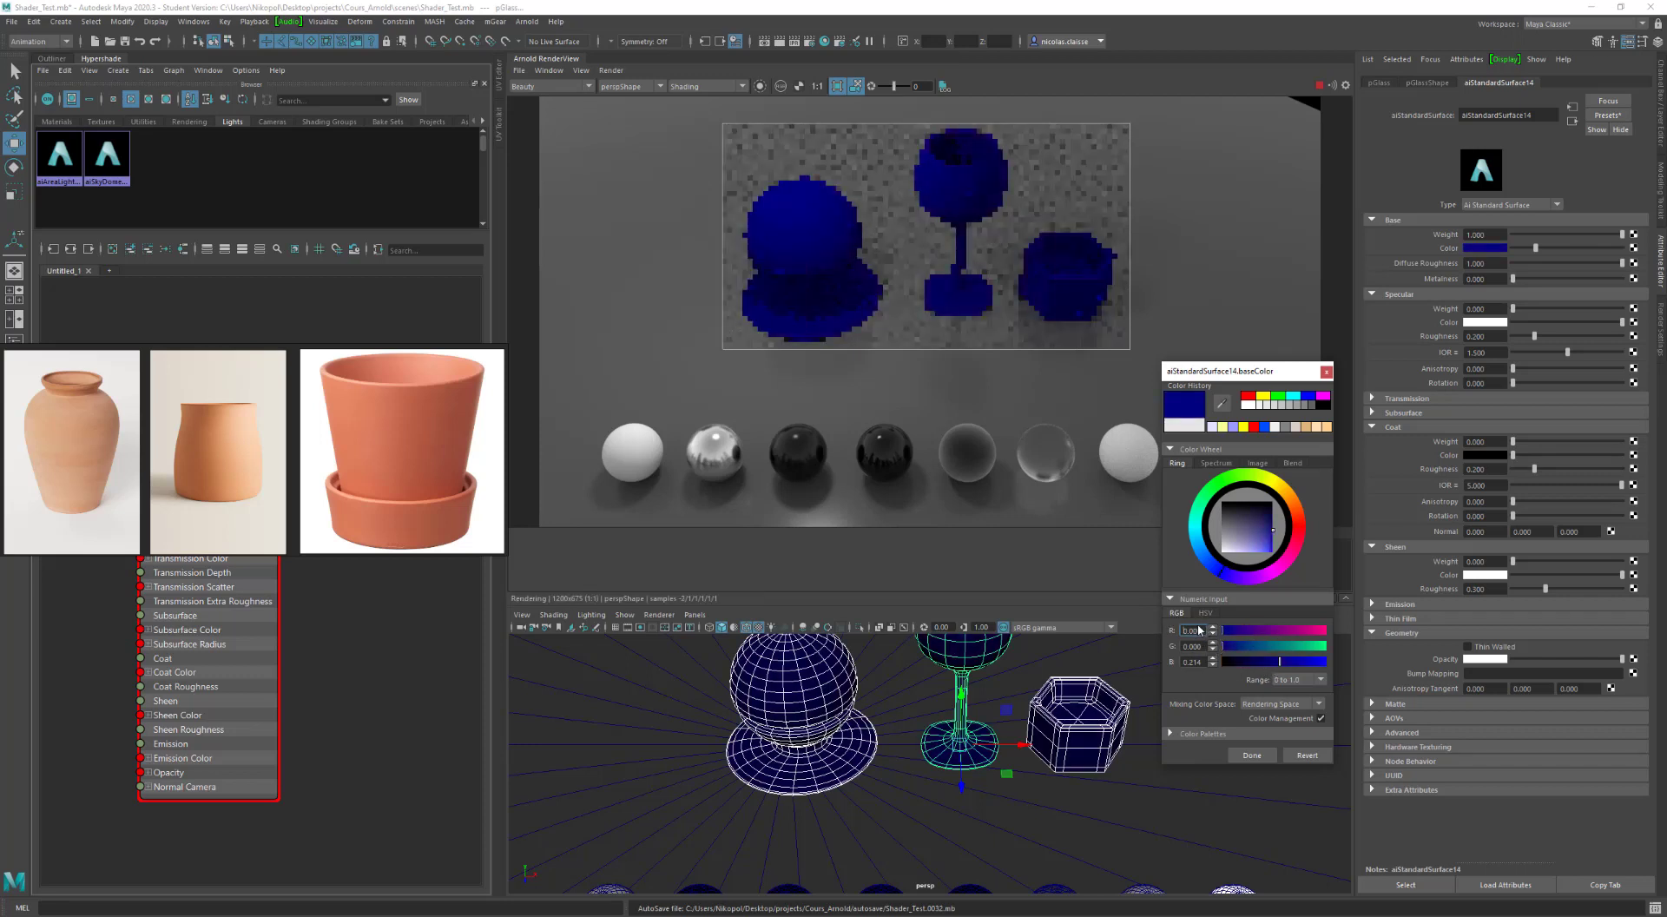
Step: Sample the terracotta color from the flower pot reference as the base color and store a snapshot of the render
left_click(1221, 402)
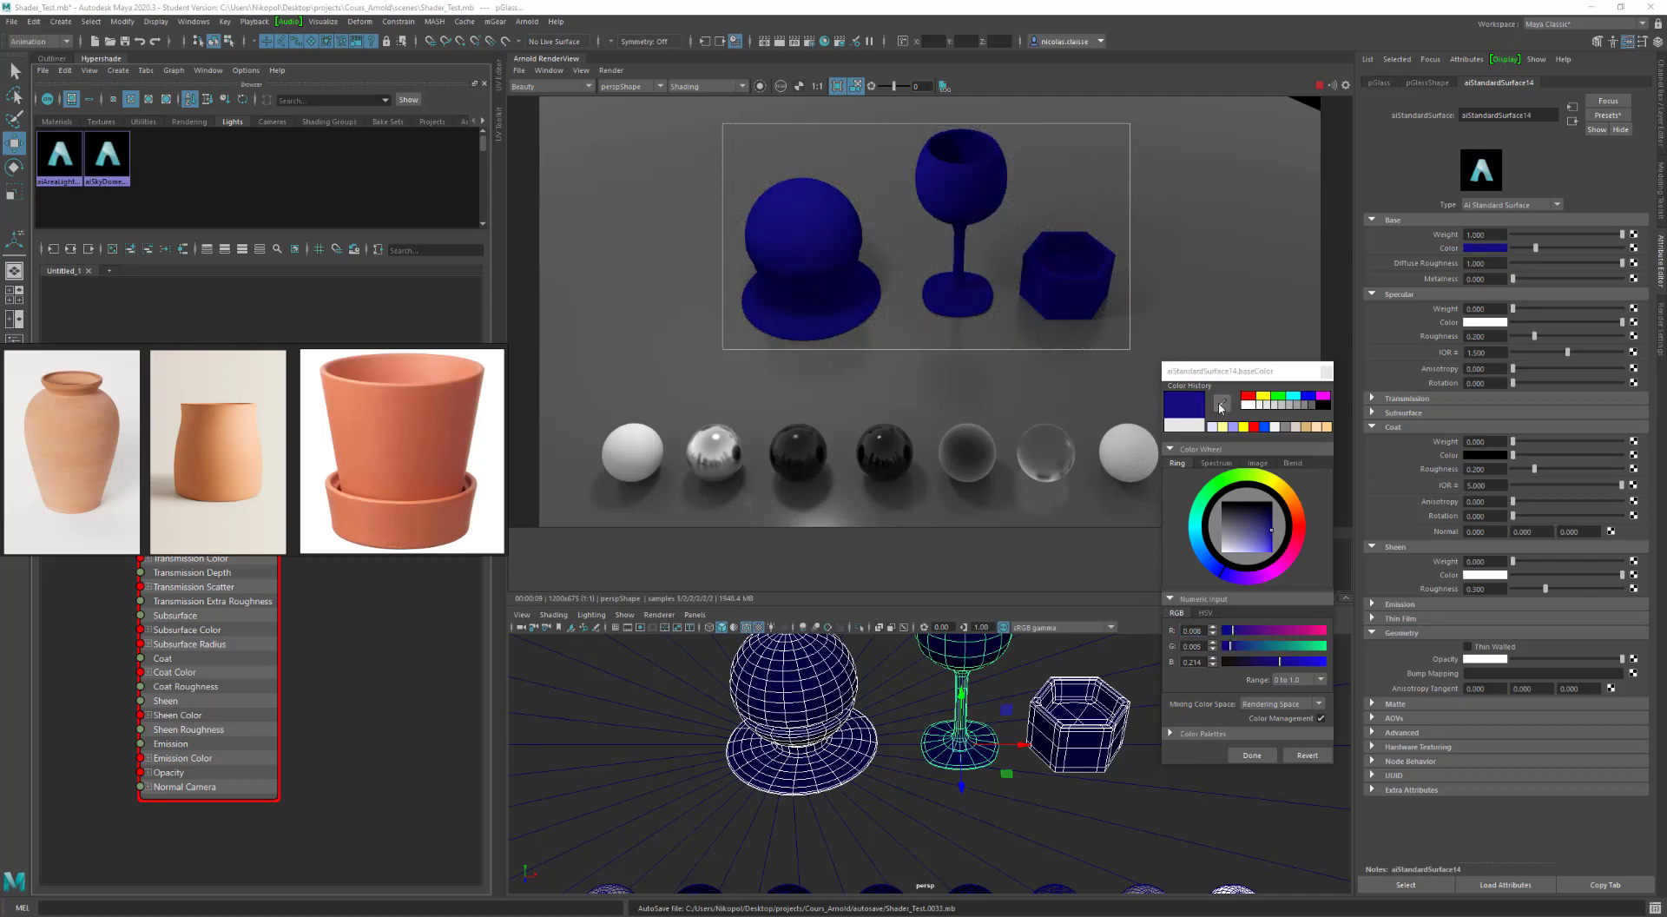
left_click(360, 438)
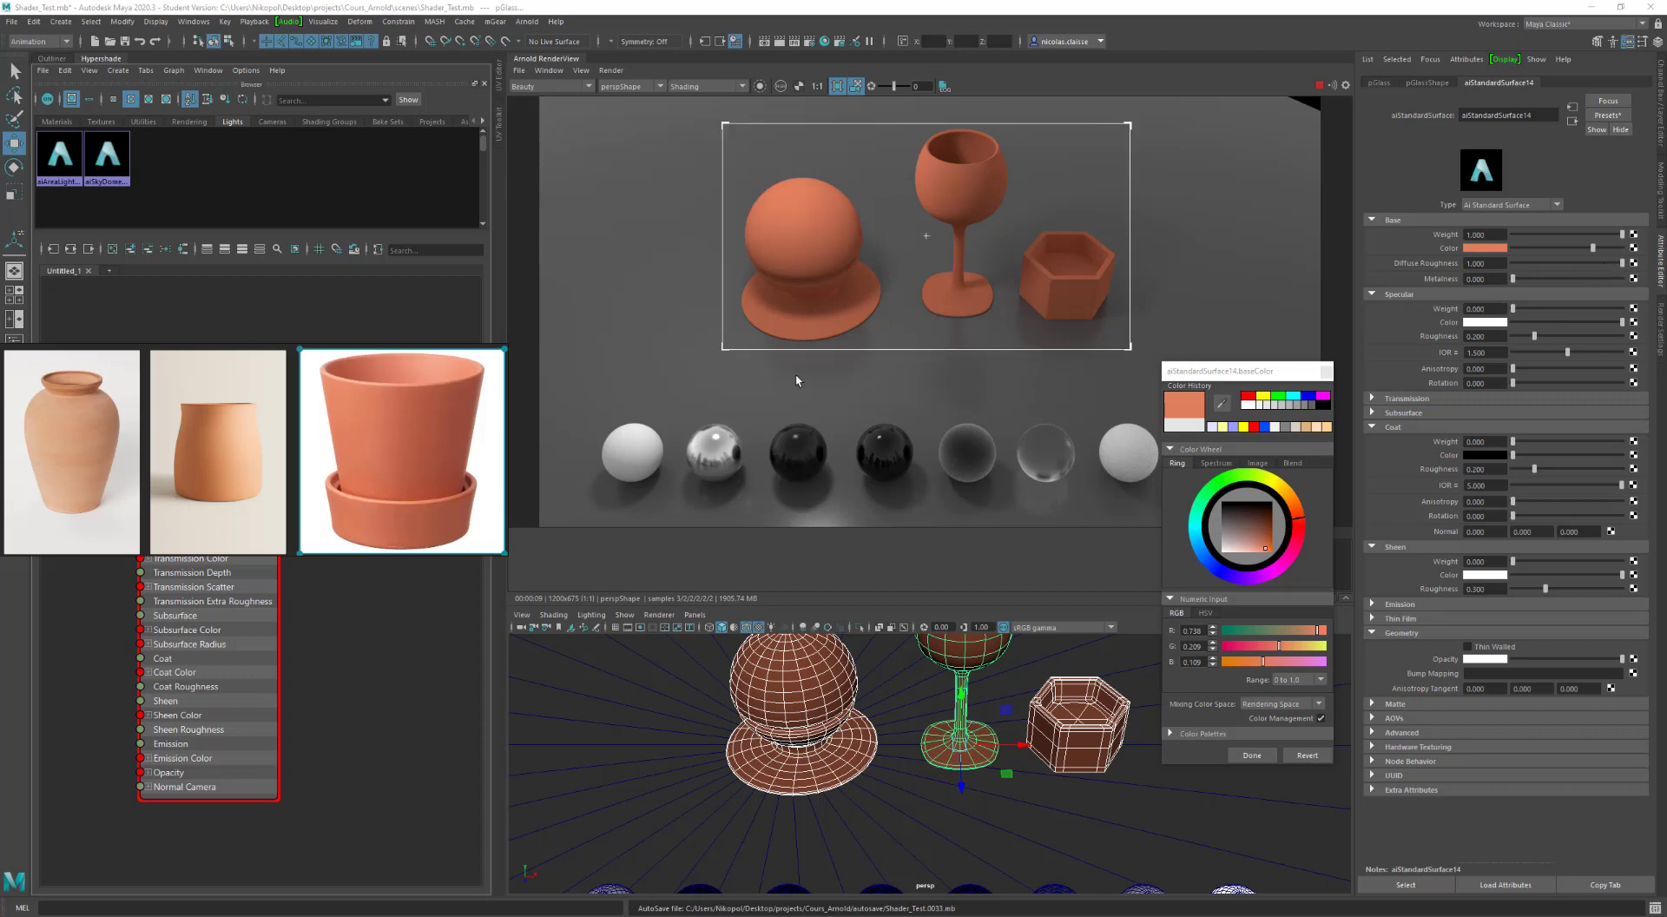
left_click_drag(1258, 381, 1213, 384)
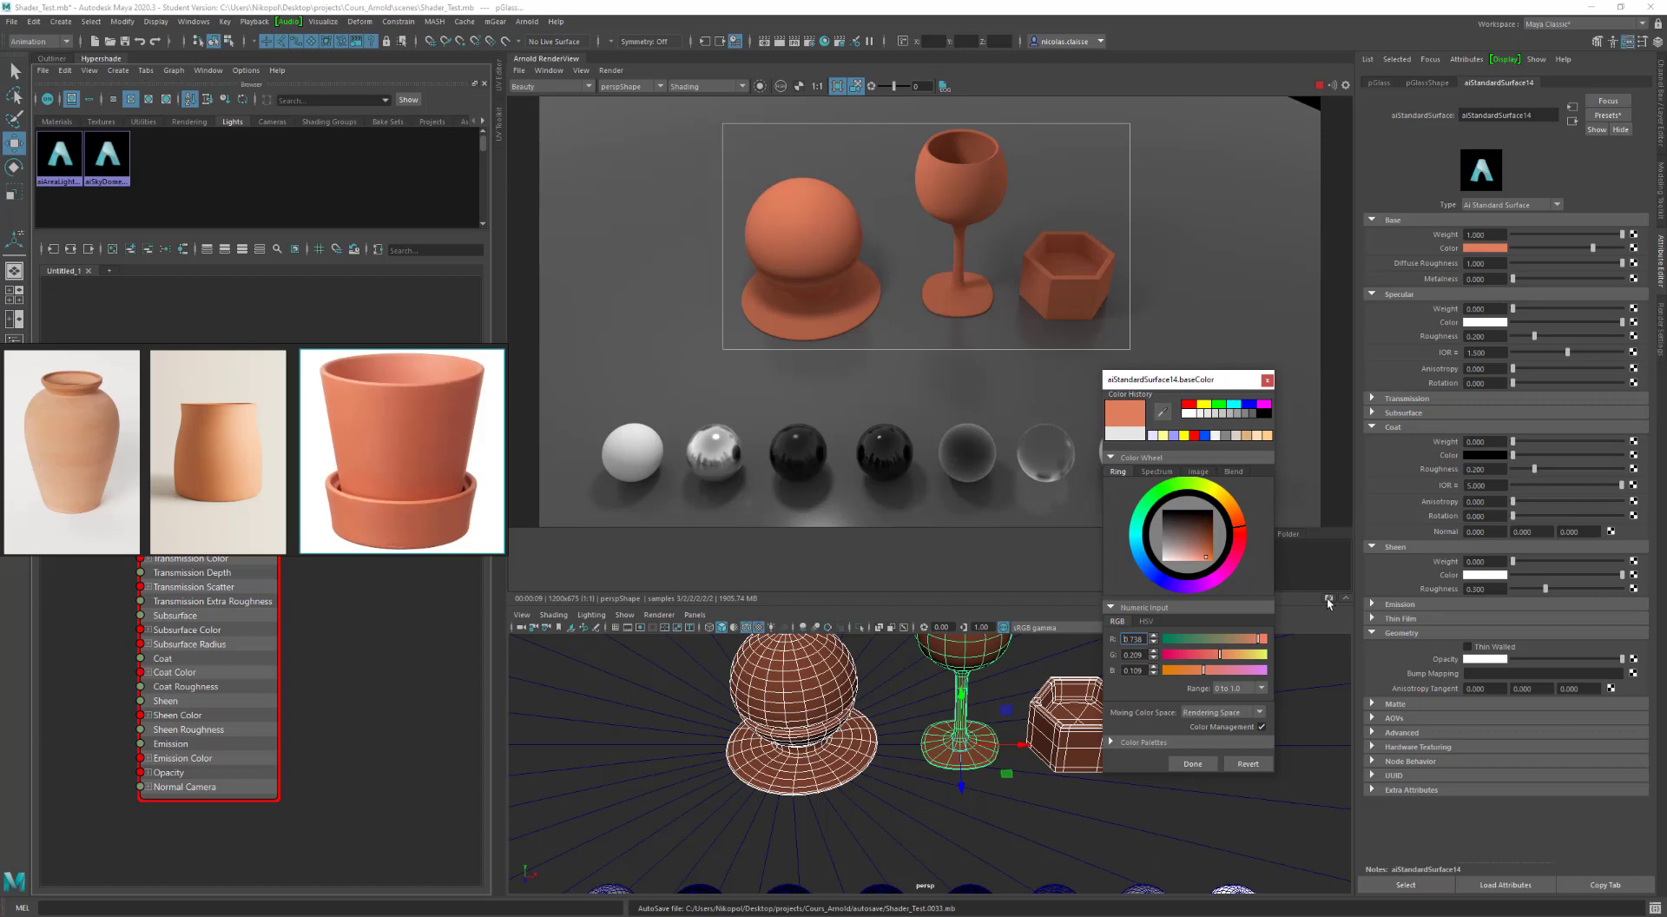
left_click(1328, 598)
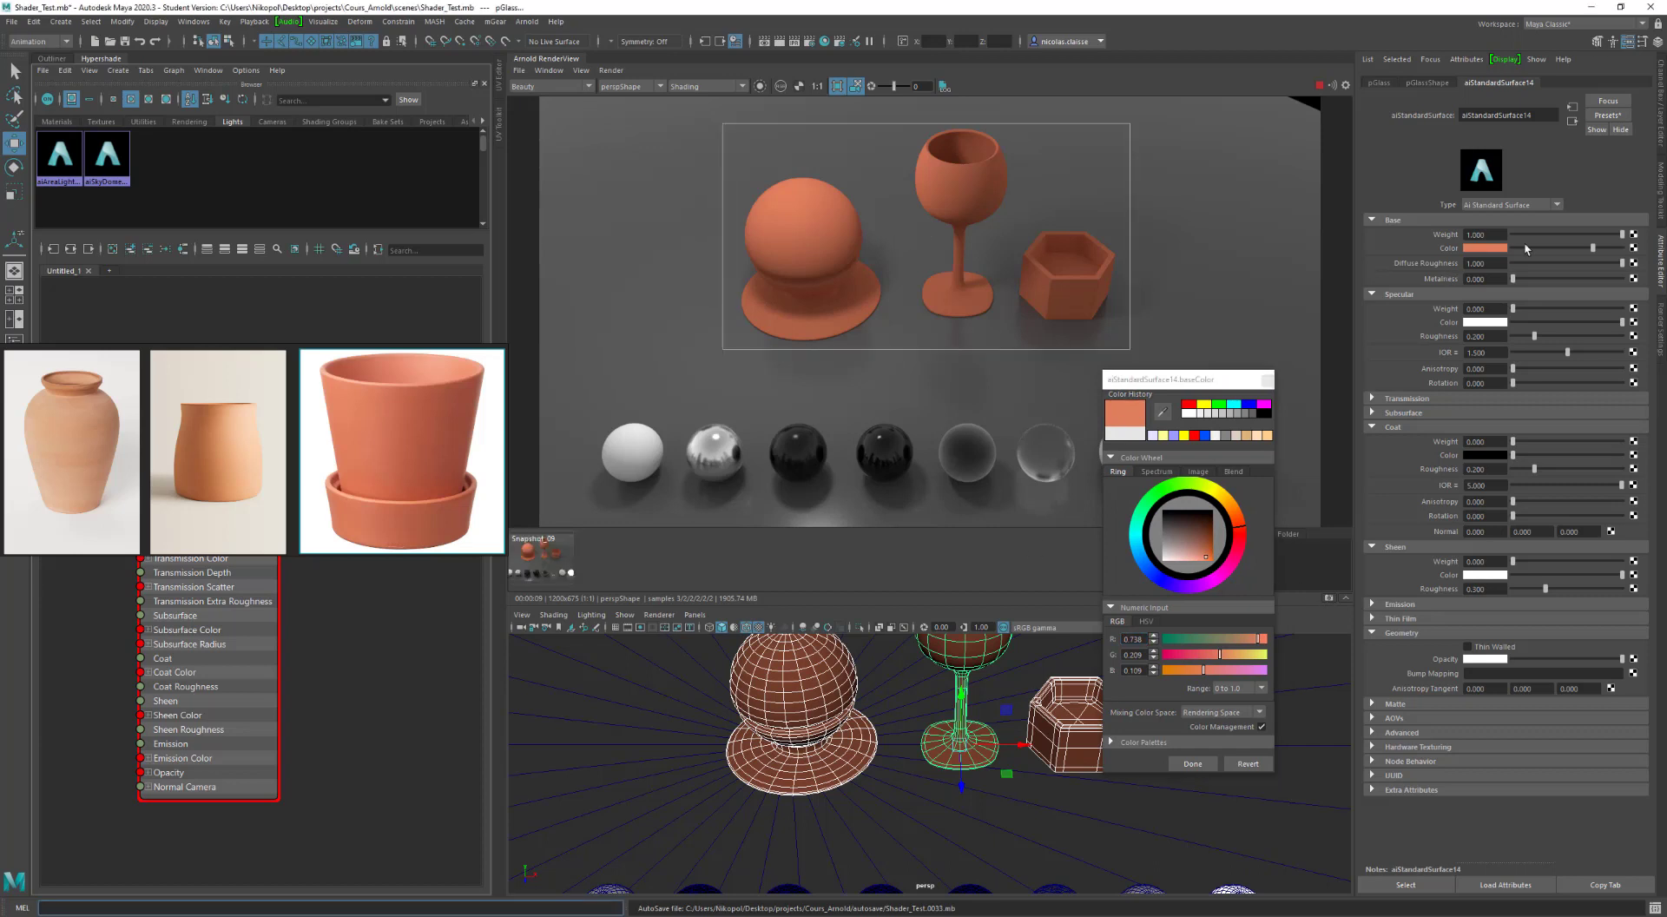
Step: Set the diffuse roughness to 0 and adjust the base color's brightness to about 0.741 red, comparing against the stored snapshot
left_click_drag(1600, 266, 1509, 263)
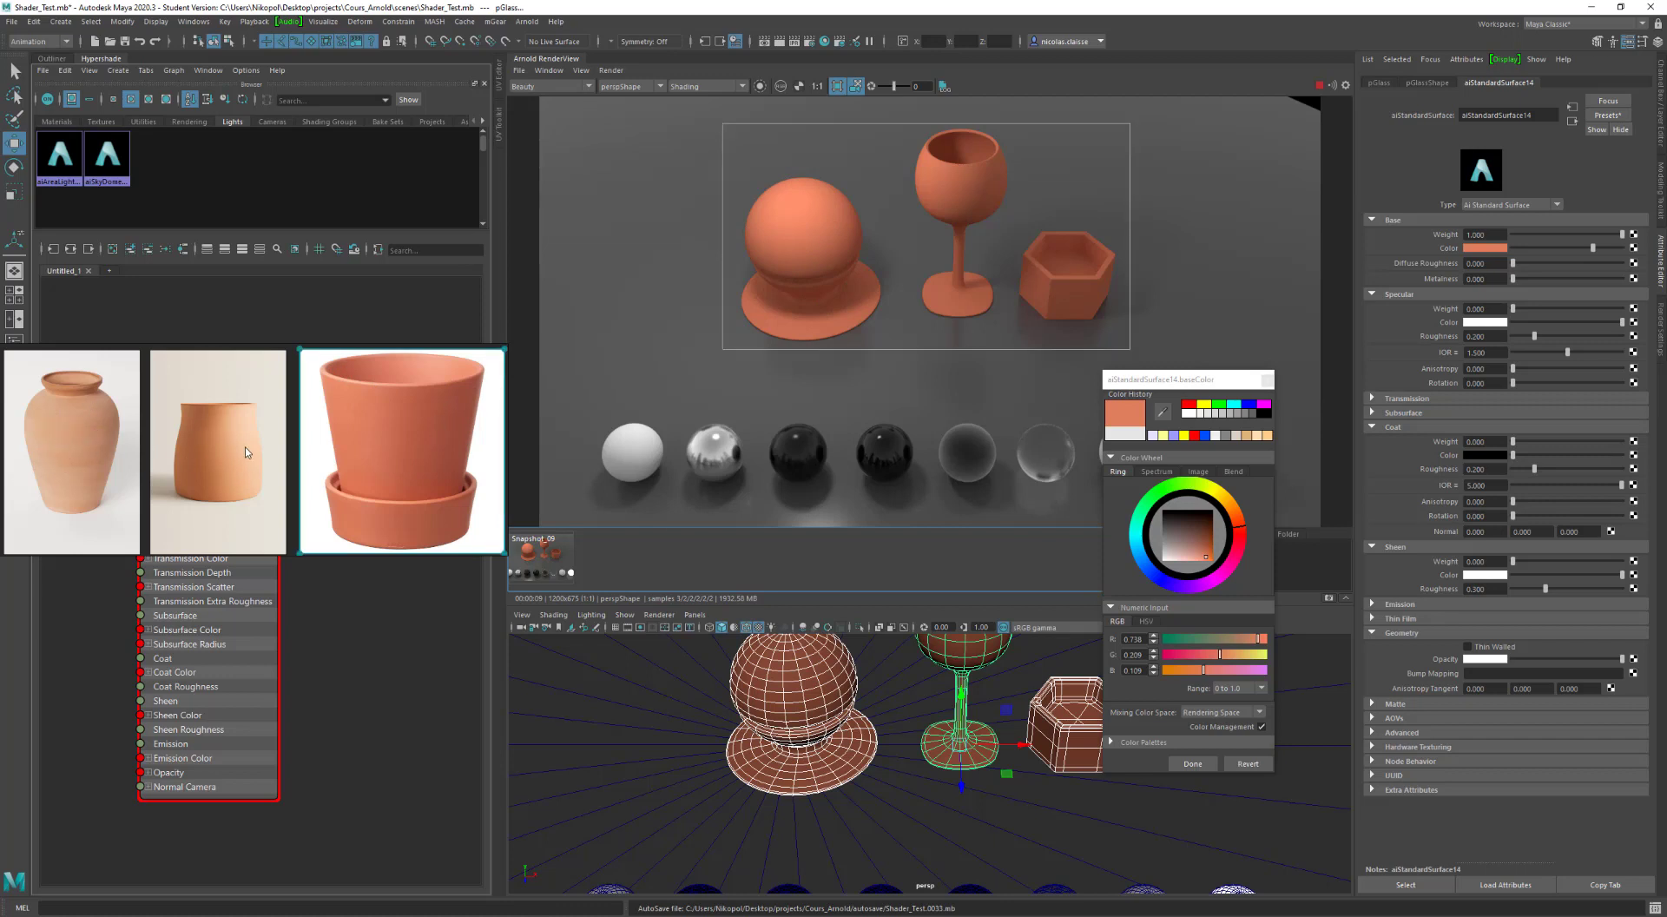
left_click(544, 560)
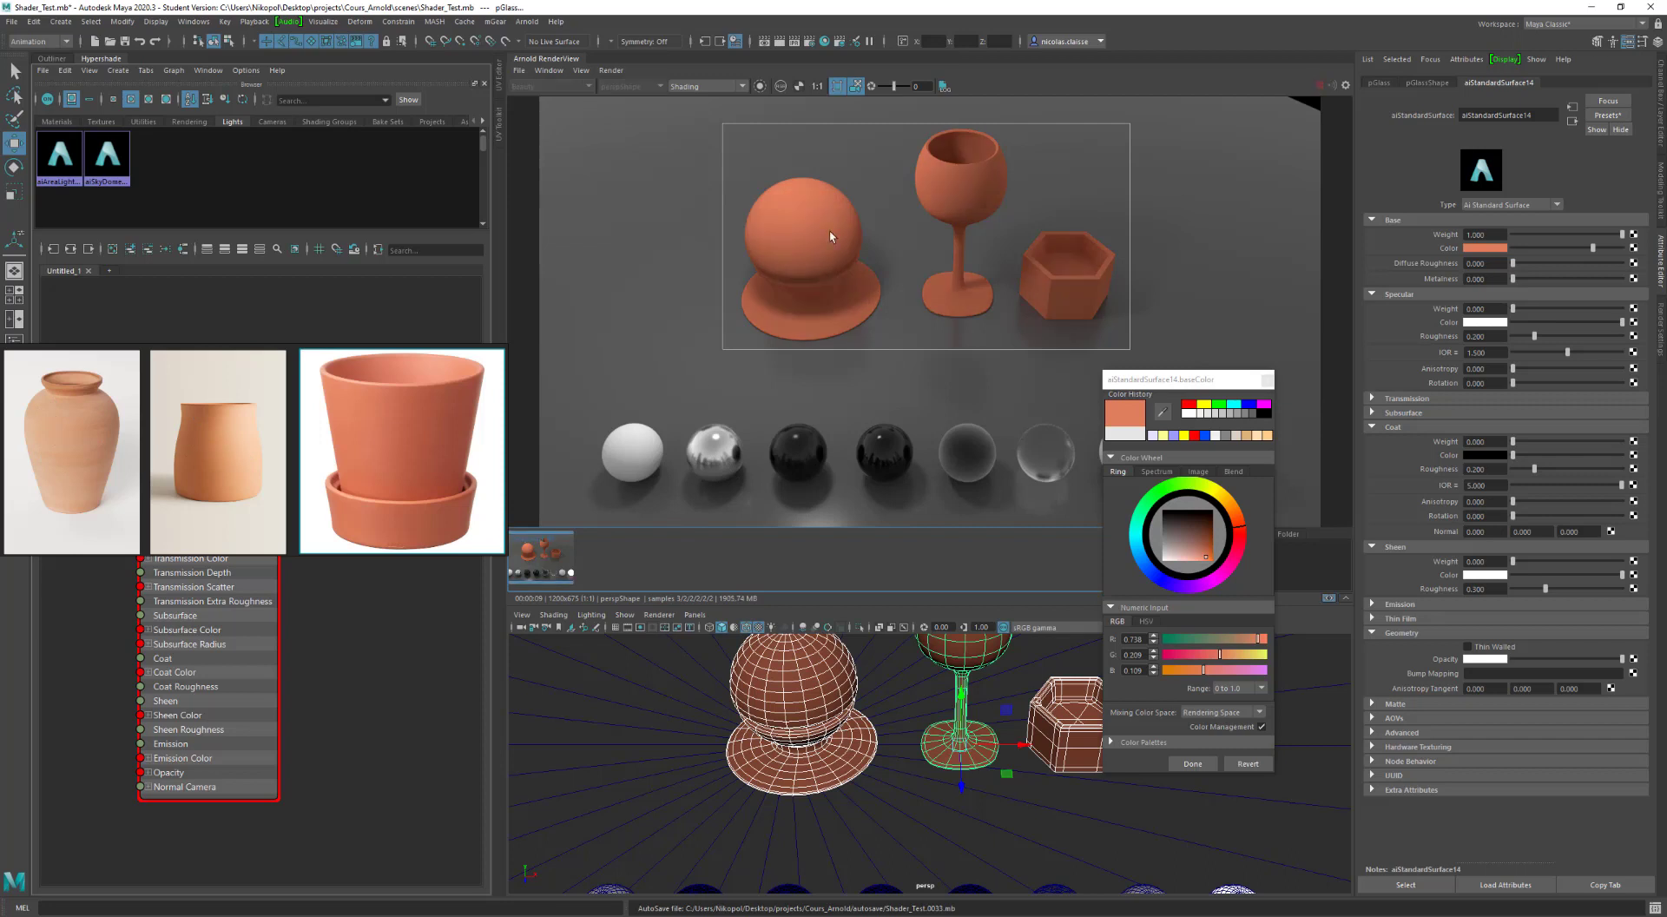
left_click(1603, 248)
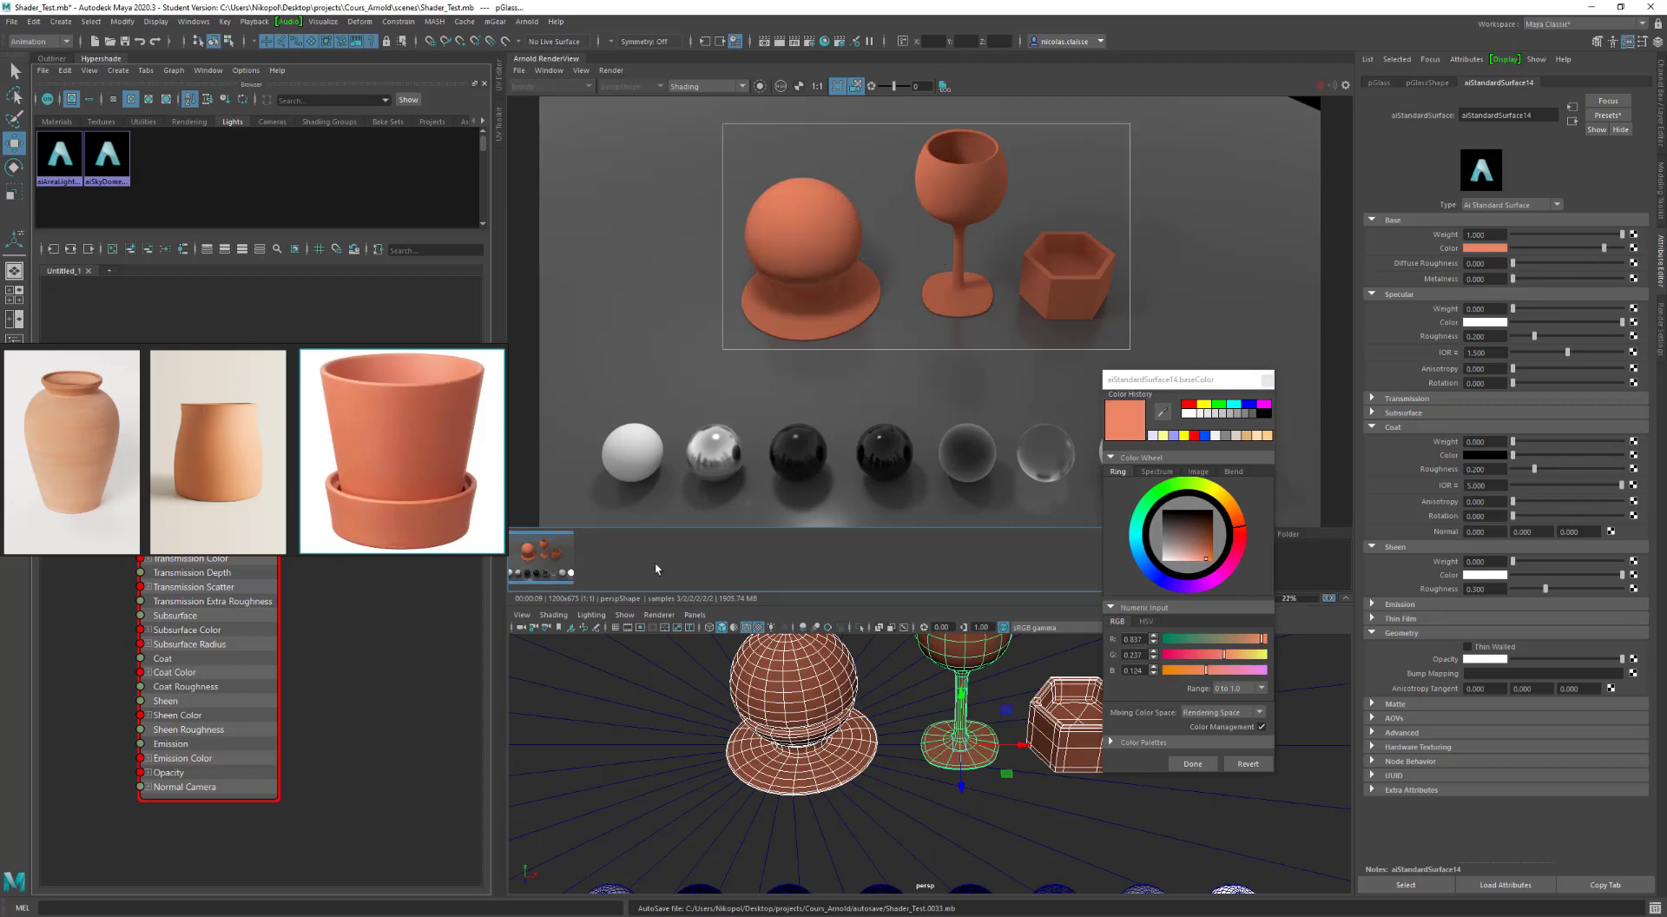
left_click(550, 559)
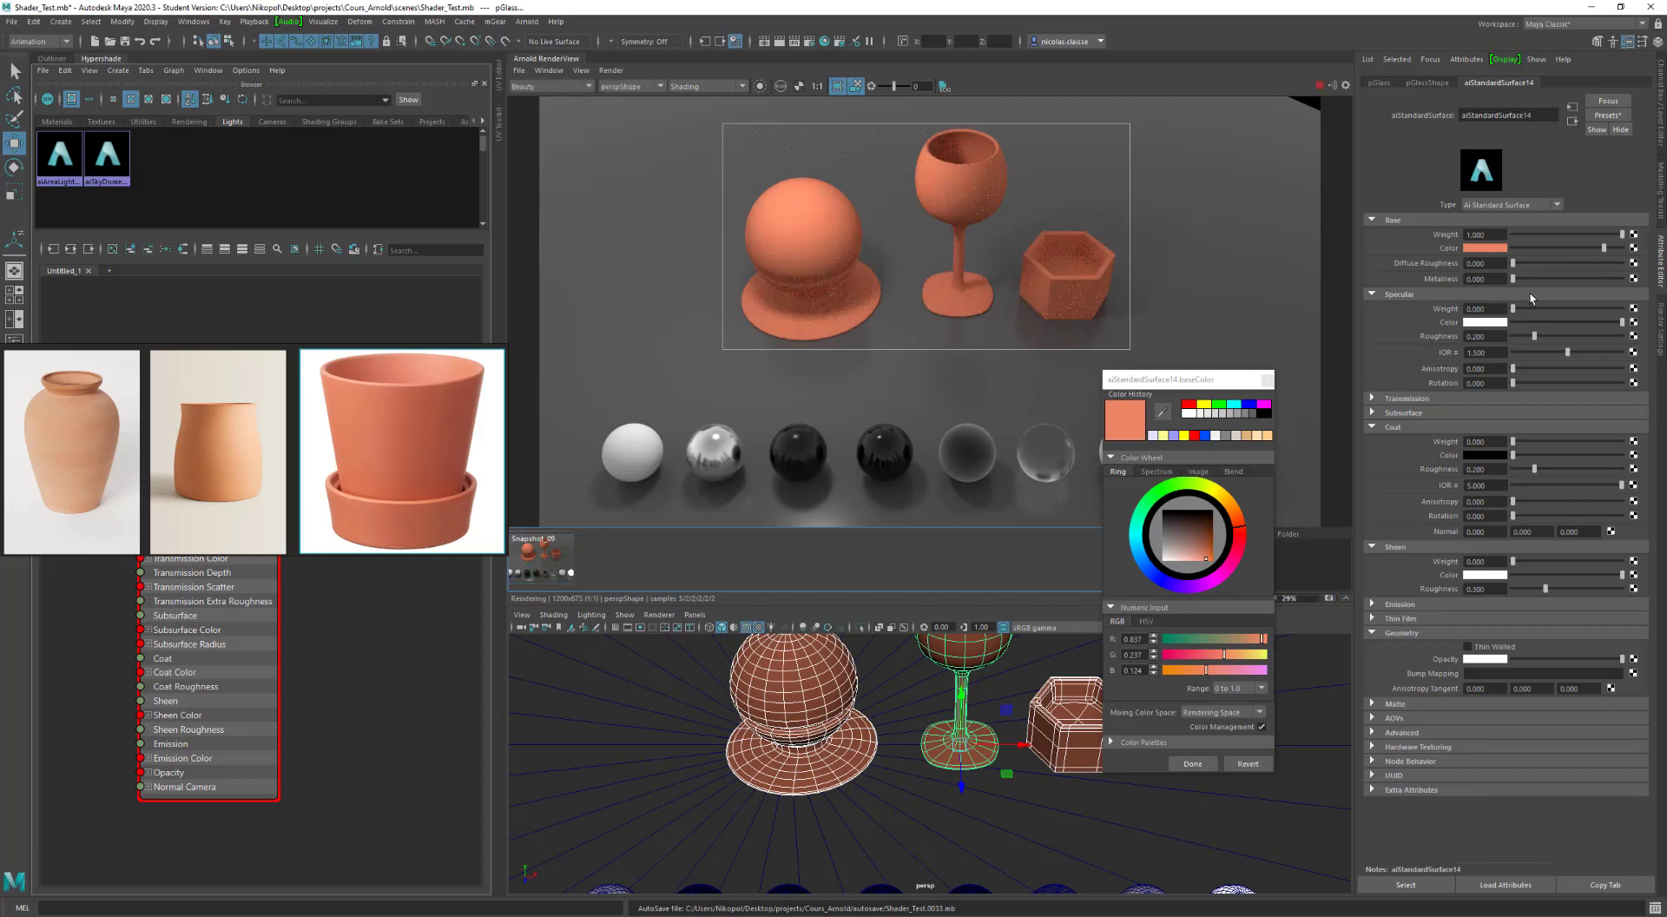
mouse_move(1589, 264)
left_mouse_down()
mouse_move(1621, 264)
mouse_move(1611, 248)
left_mouse_up()
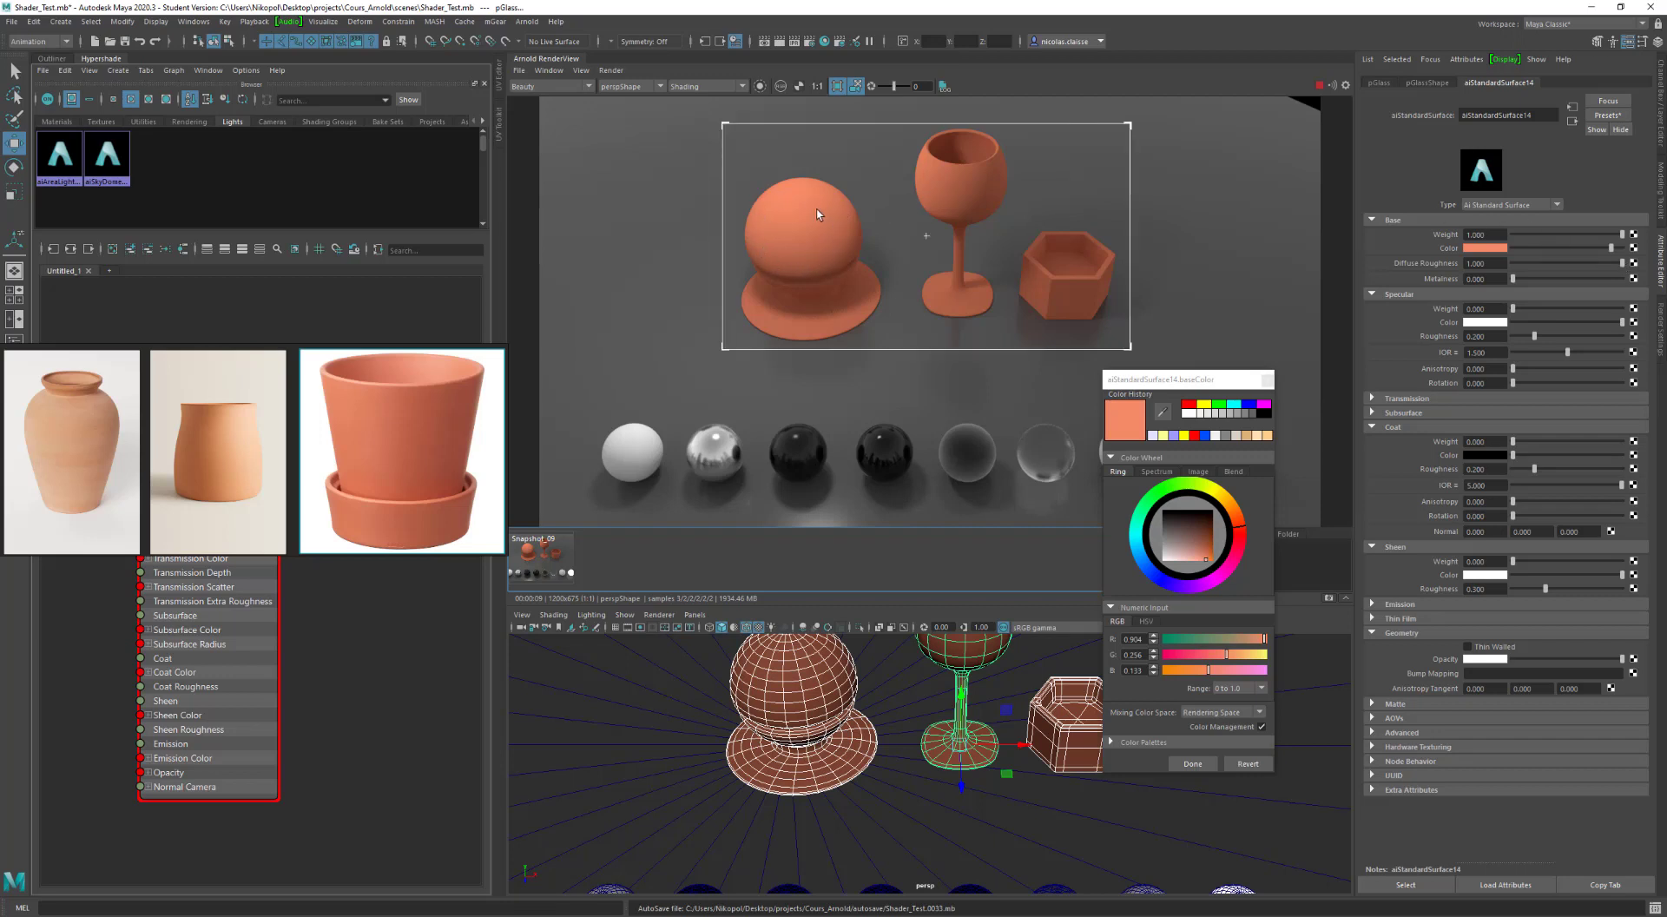
left_click_drag(1549, 247, 1501, 262)
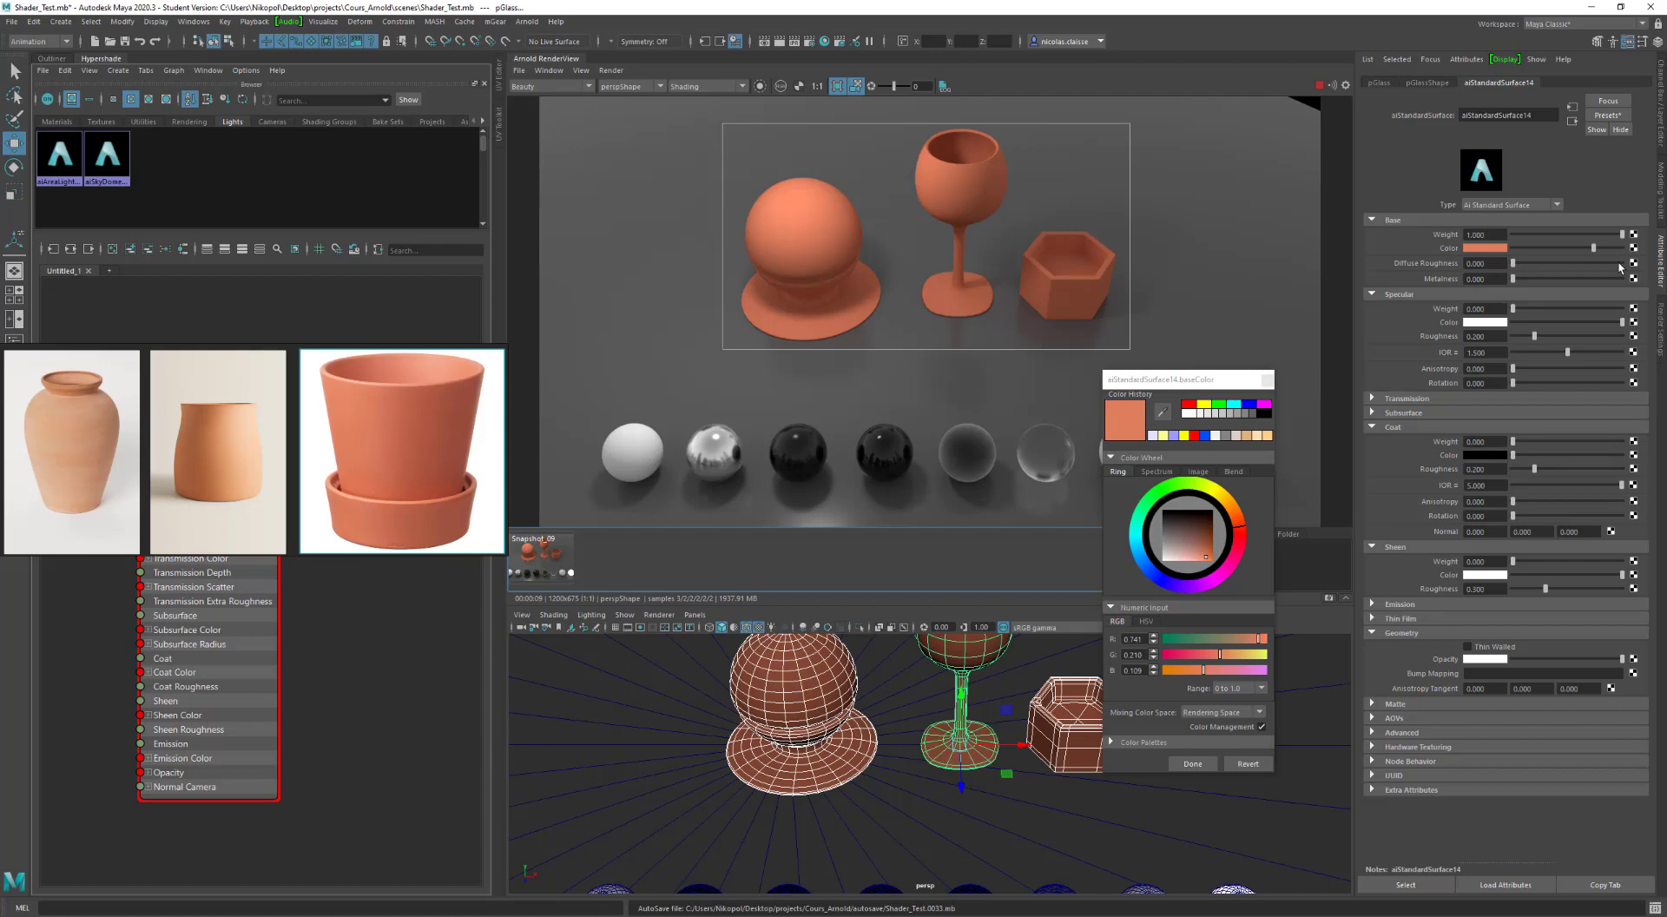
Step: Change the base color in HSV to a slate blue with hue about 230 and value 0.337, and set the diffuse roughness to about 0.048
left_click(1146, 621)
left_click_drag(1240, 669, 1181, 670)
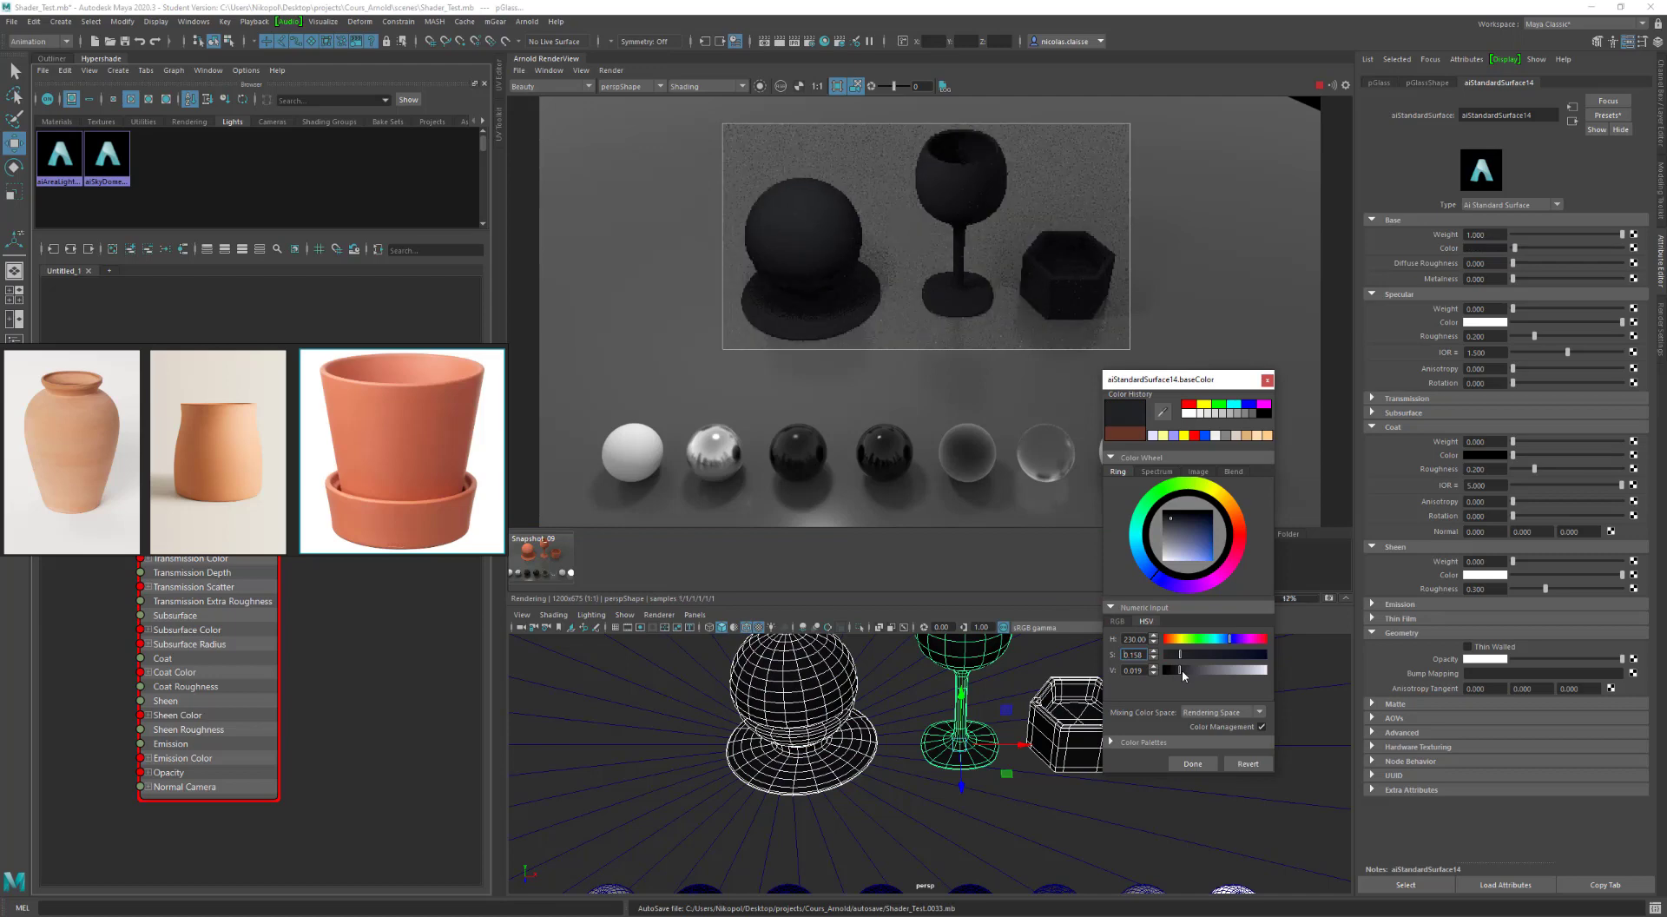
left_click_drag(1181, 669, 1183, 669)
left_click_drag(1515, 264, 1615, 272)
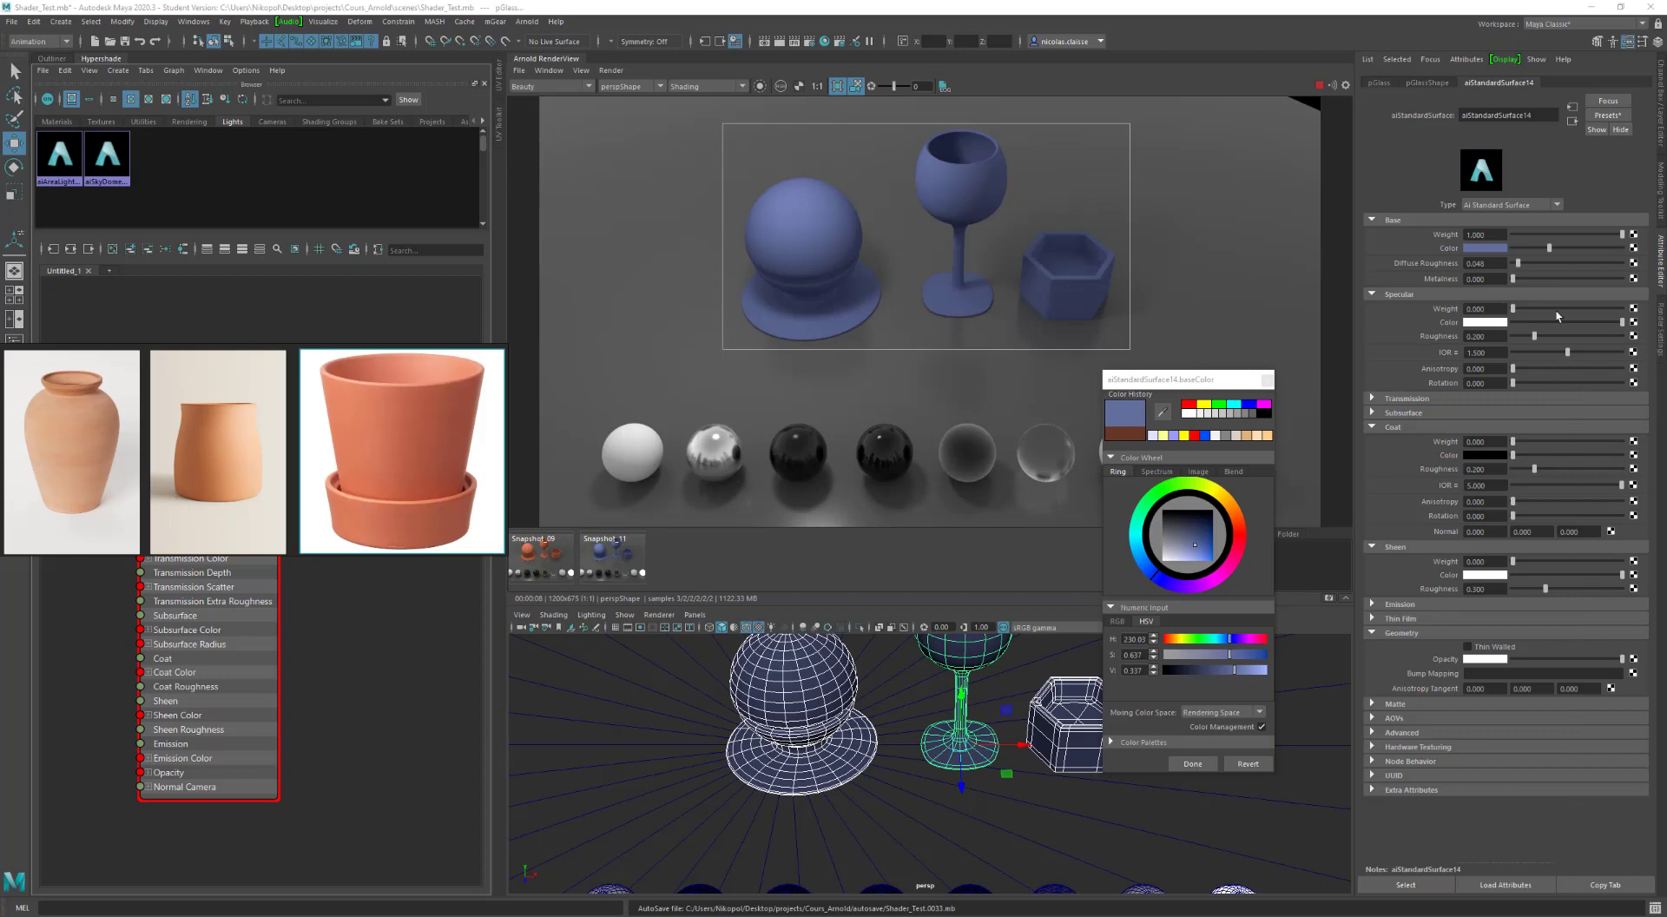
Step: Set the specular weight to 1 with roughness about 0.46, and raise the coat weight to about 0.9
left_click_drag(1559, 310, 1623, 309)
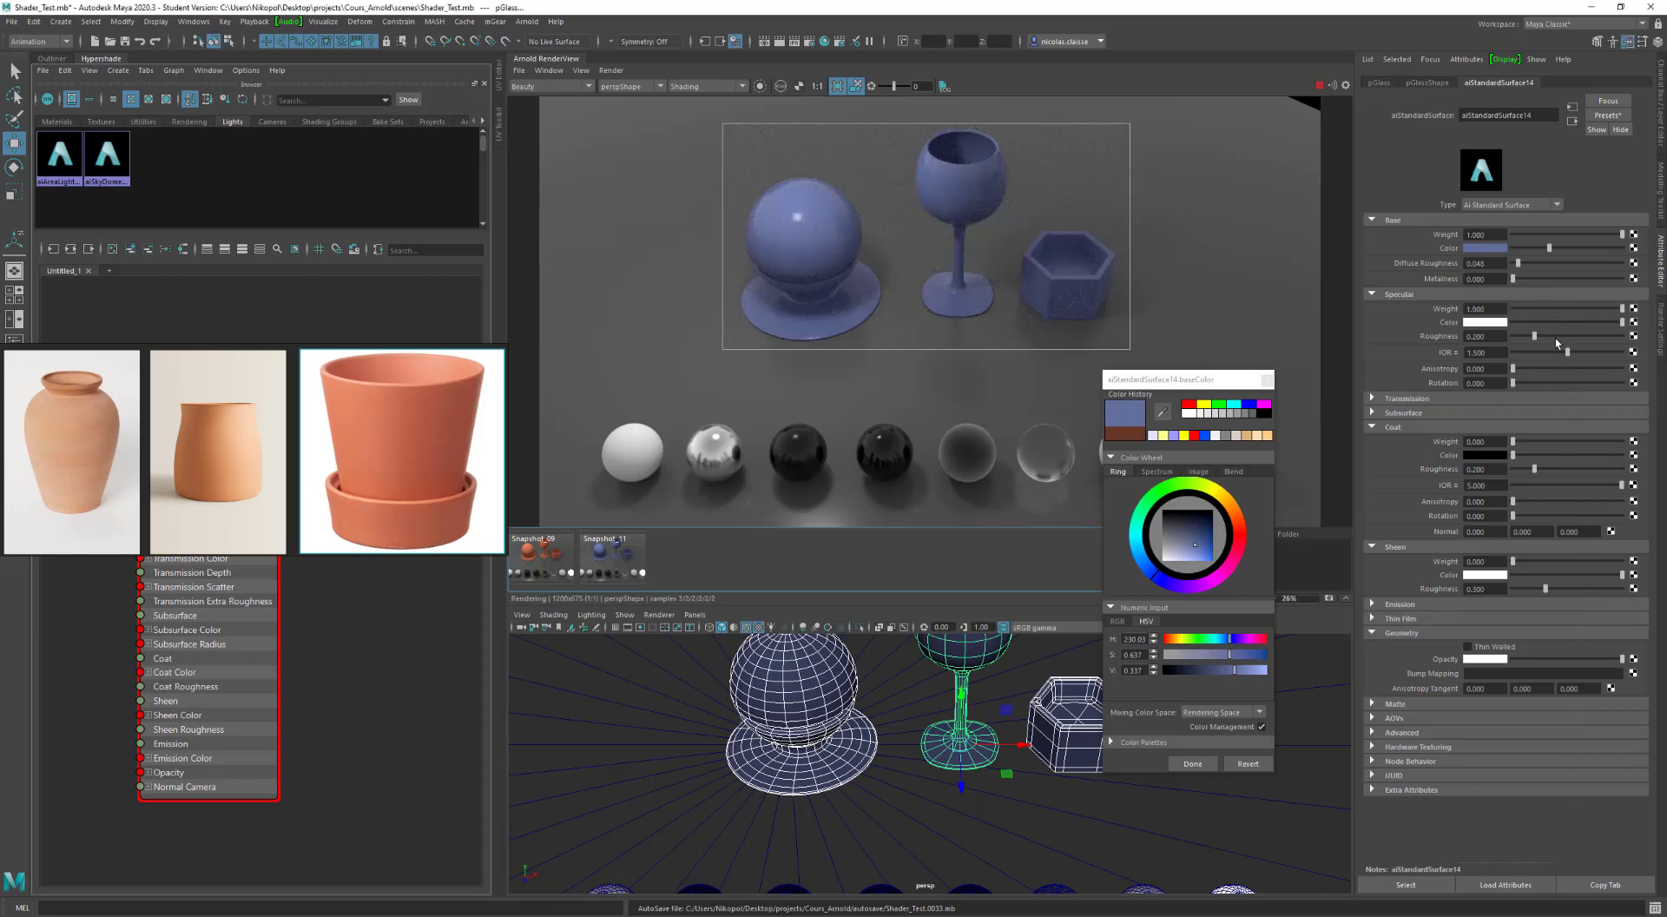
left_click_drag(1563, 341, 1562, 337)
left_click_drag(1528, 441, 1606, 463)
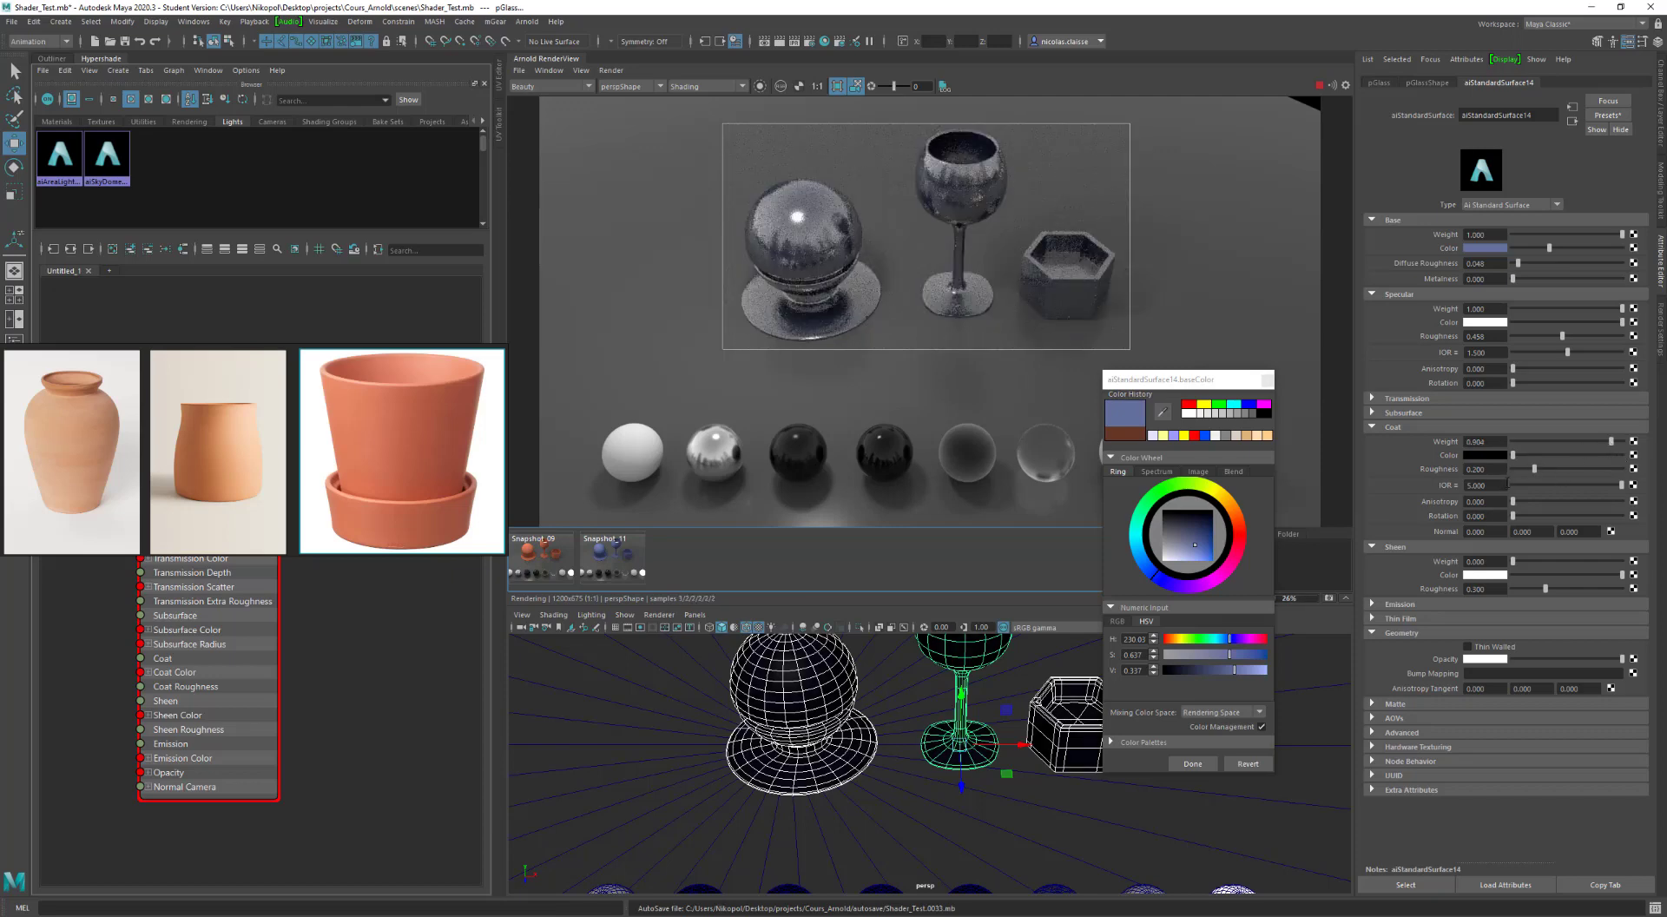
Step: Set the coat IOR to 1.5 and the coat color to white, then reduce the coat weight to 0 and roughness to 0.072
left_click(1485, 485)
type("1.5")
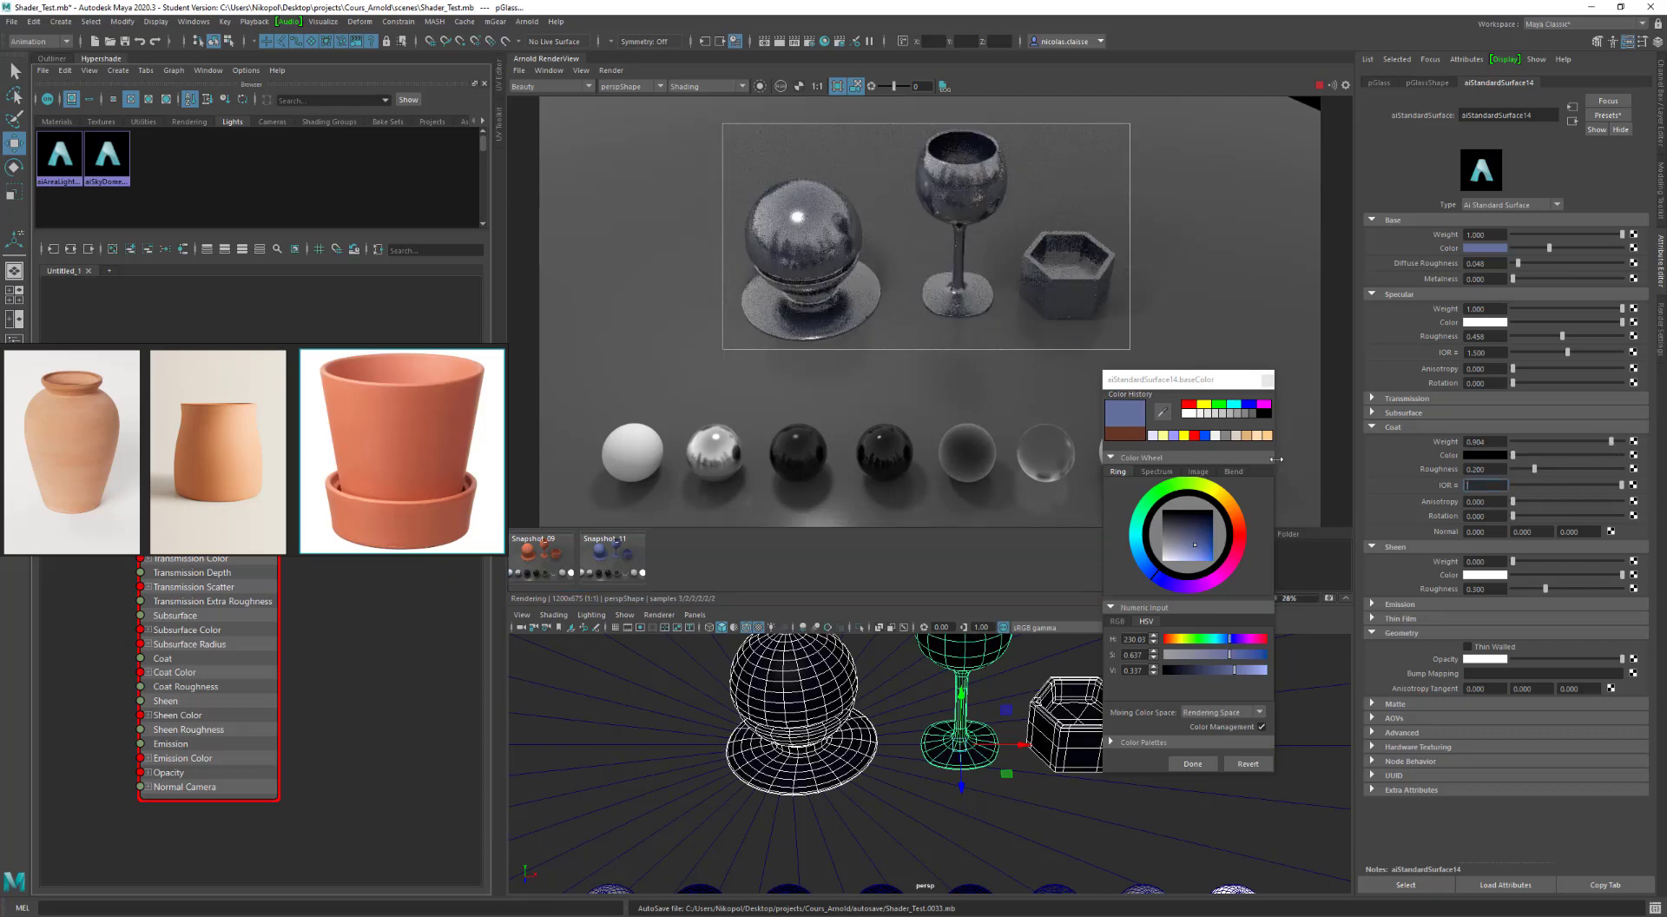
key("Return")
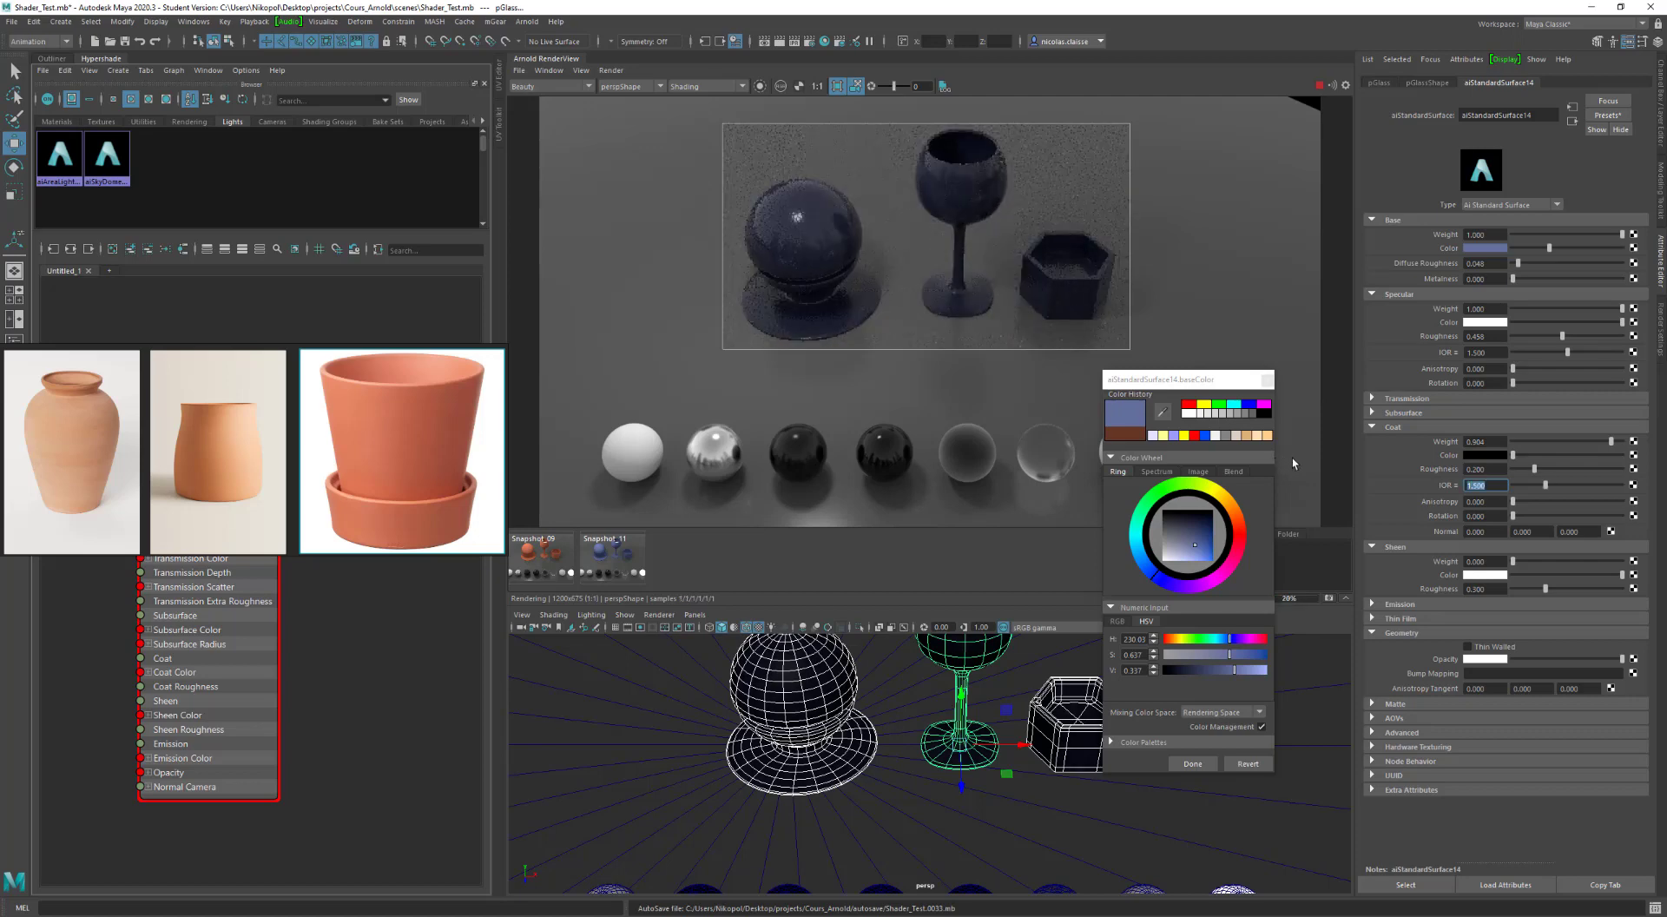
left_click_drag(1512, 455, 1622, 455)
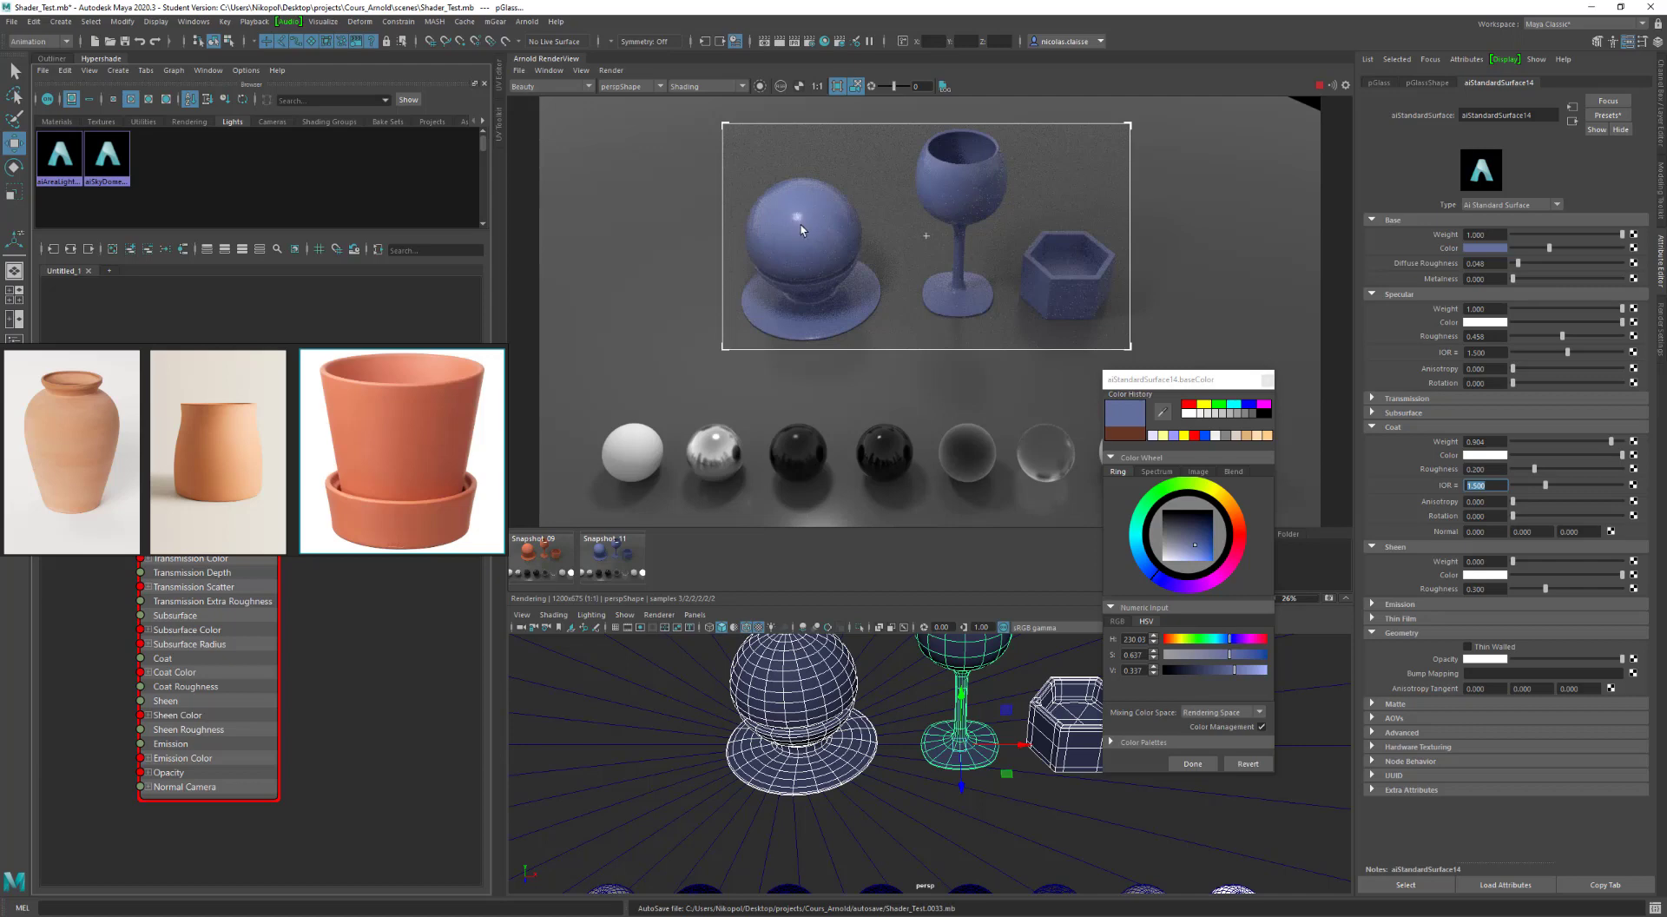
left_click_drag(1534, 468, 1520, 469)
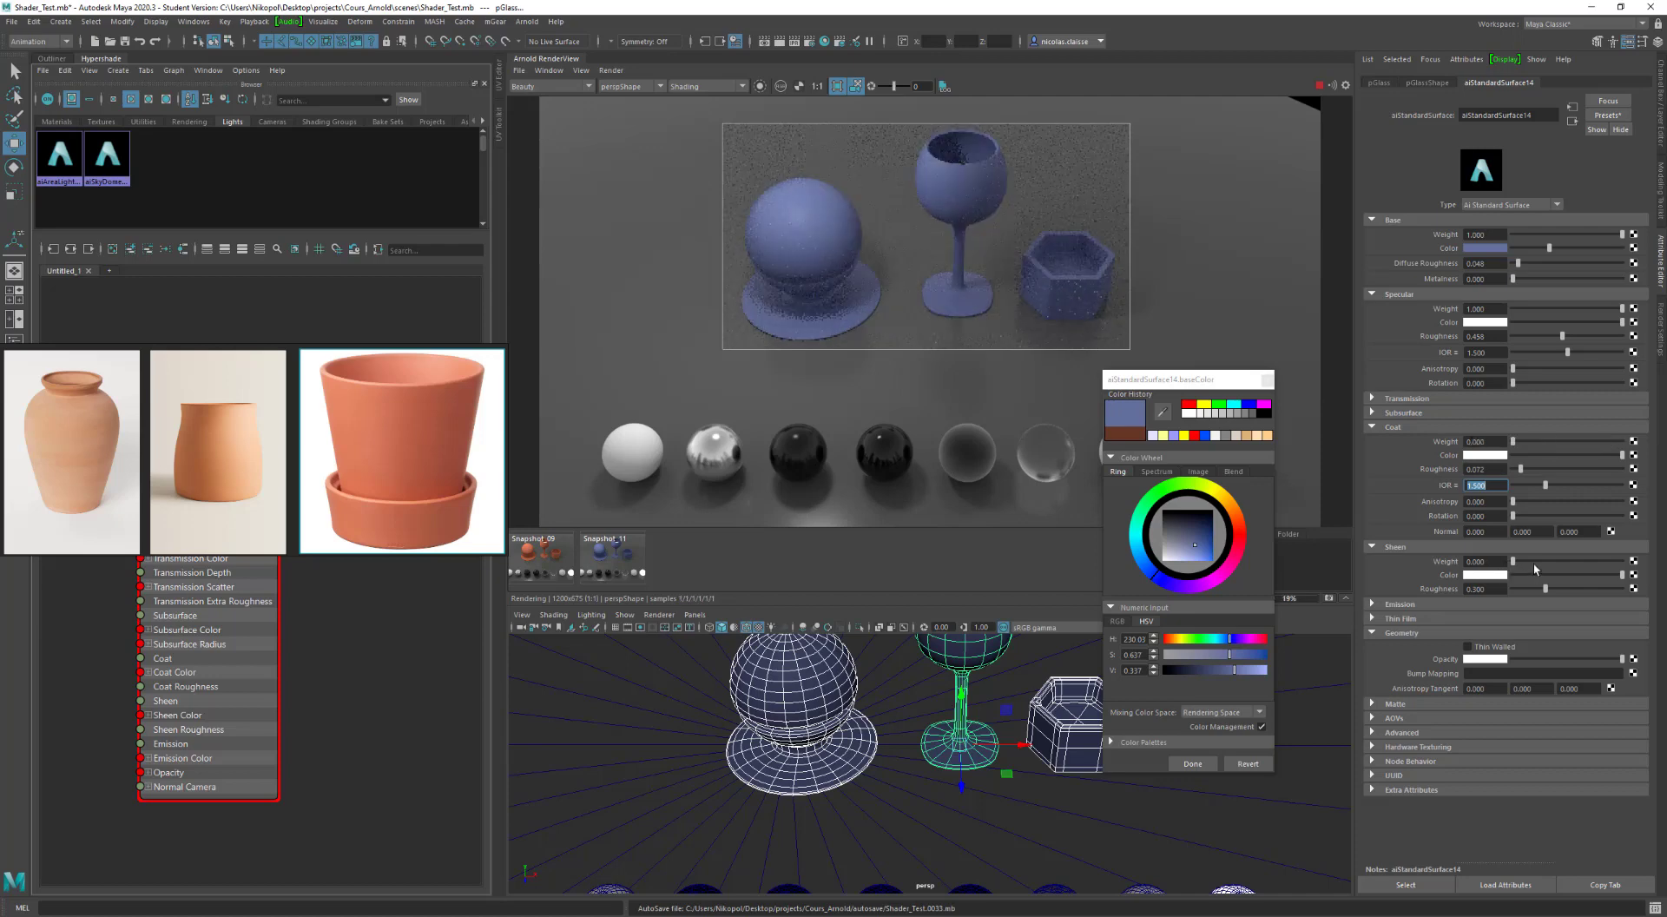
Step: Try a sheen weight of about 0.69 on the material and return it to 0
left_click_drag(1534, 568, 1588, 568)
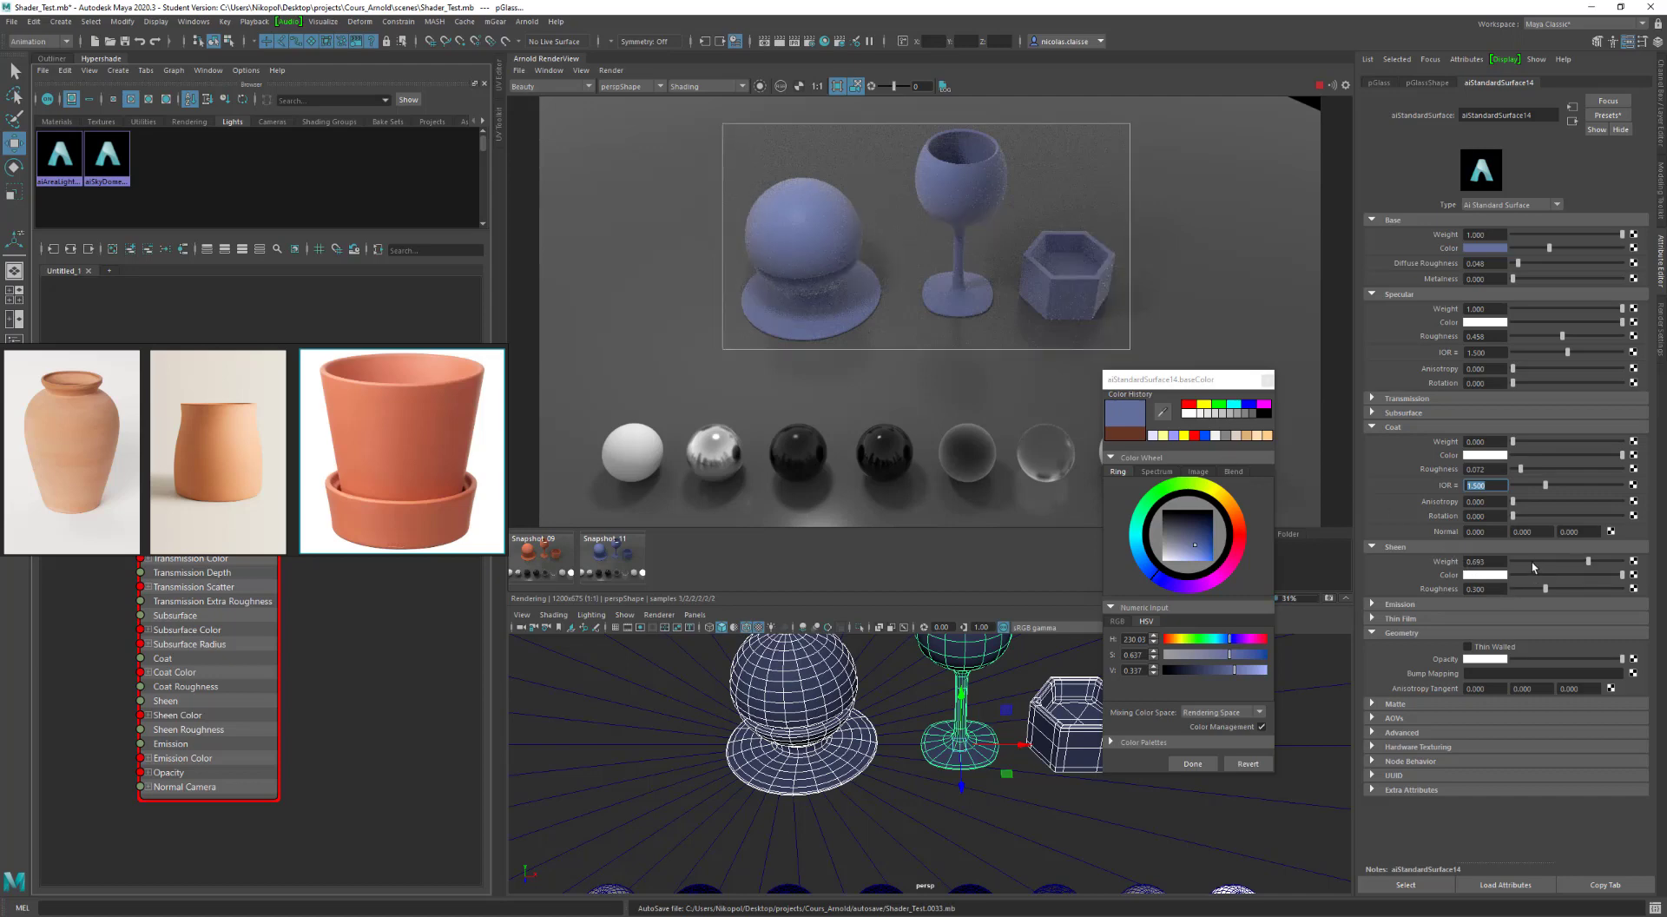
left_click_drag(1533, 567, 1410, 559)
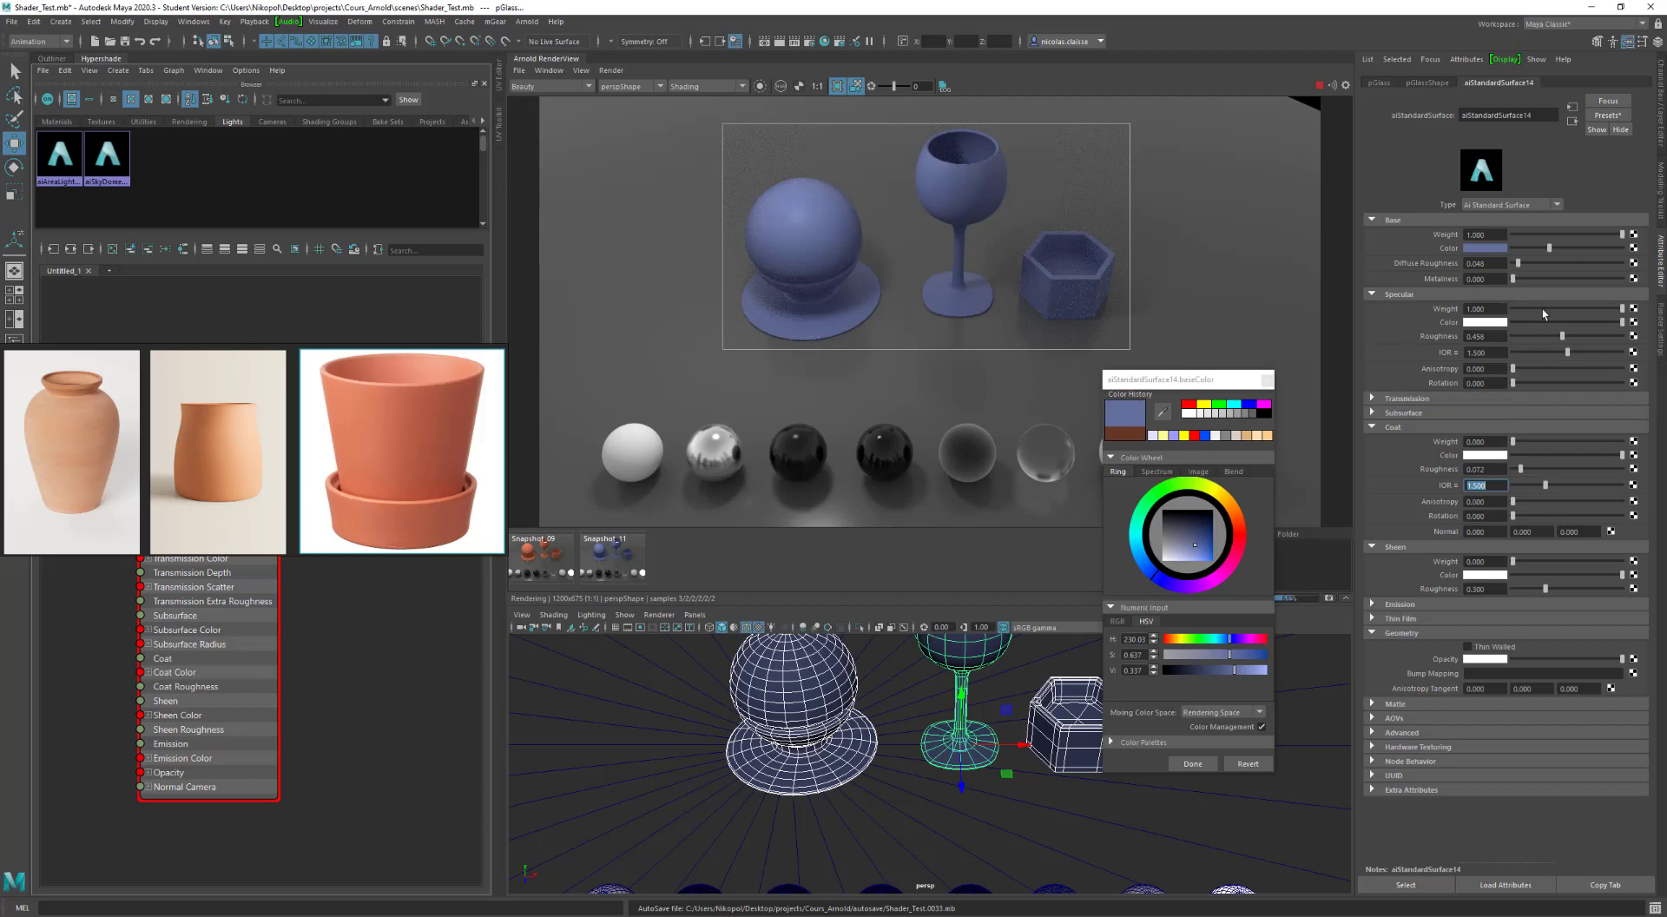
Step: Set the specular weight to 0 and display the diffuse pass of the render
left_click_drag(1539, 309, 1489, 309)
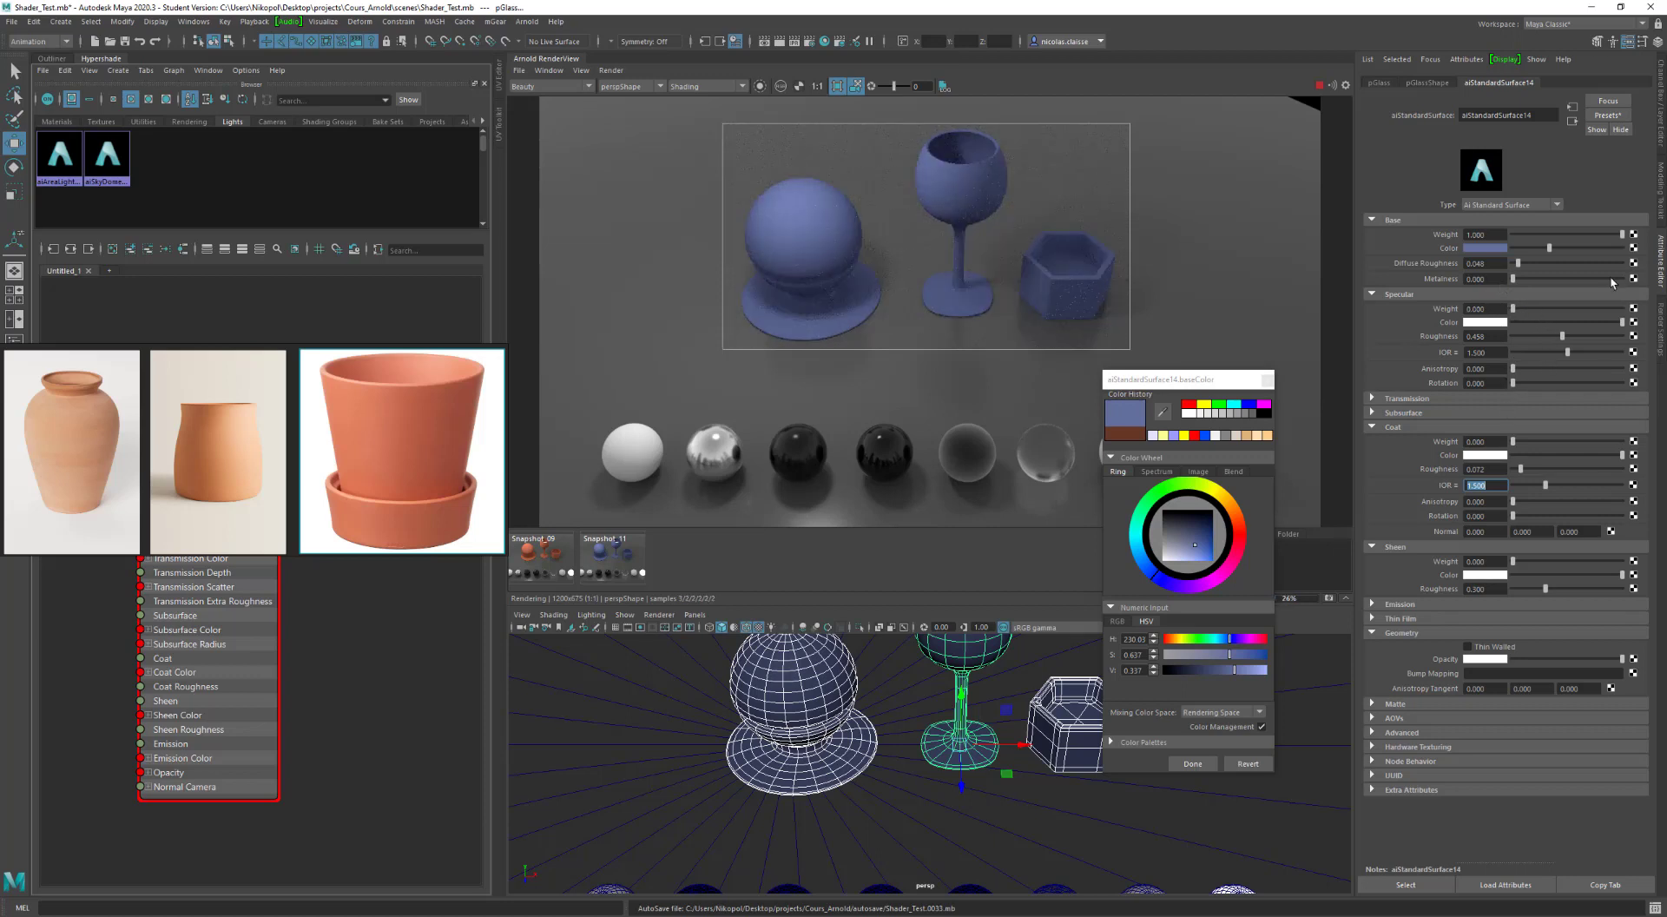
left_click(545, 89)
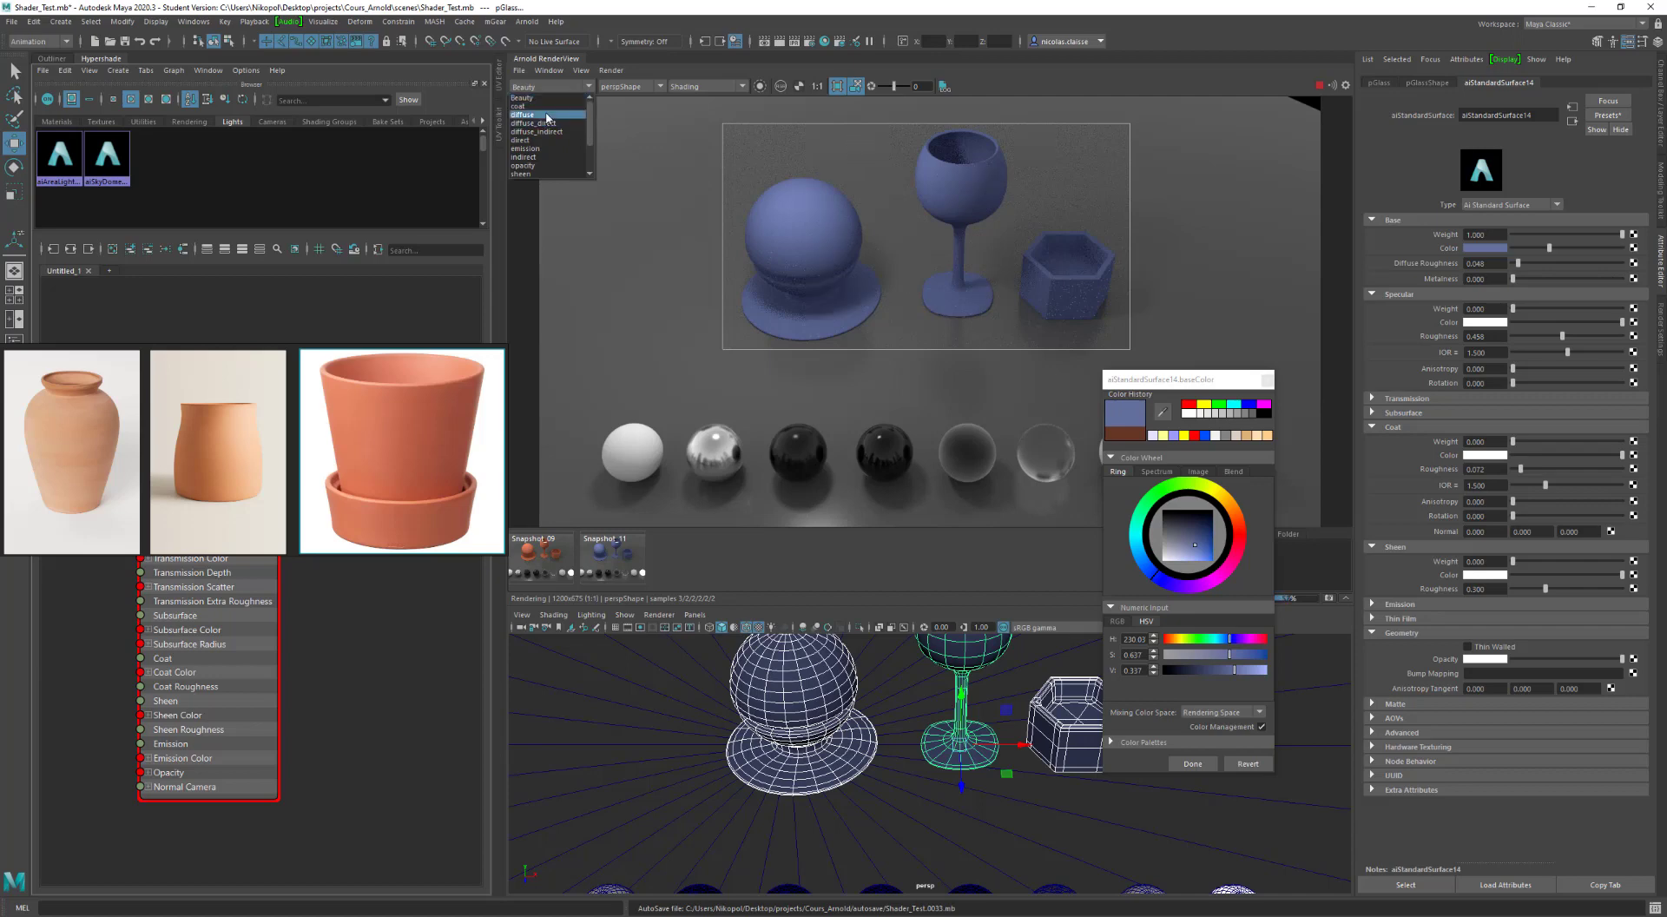
left_click(547, 115)
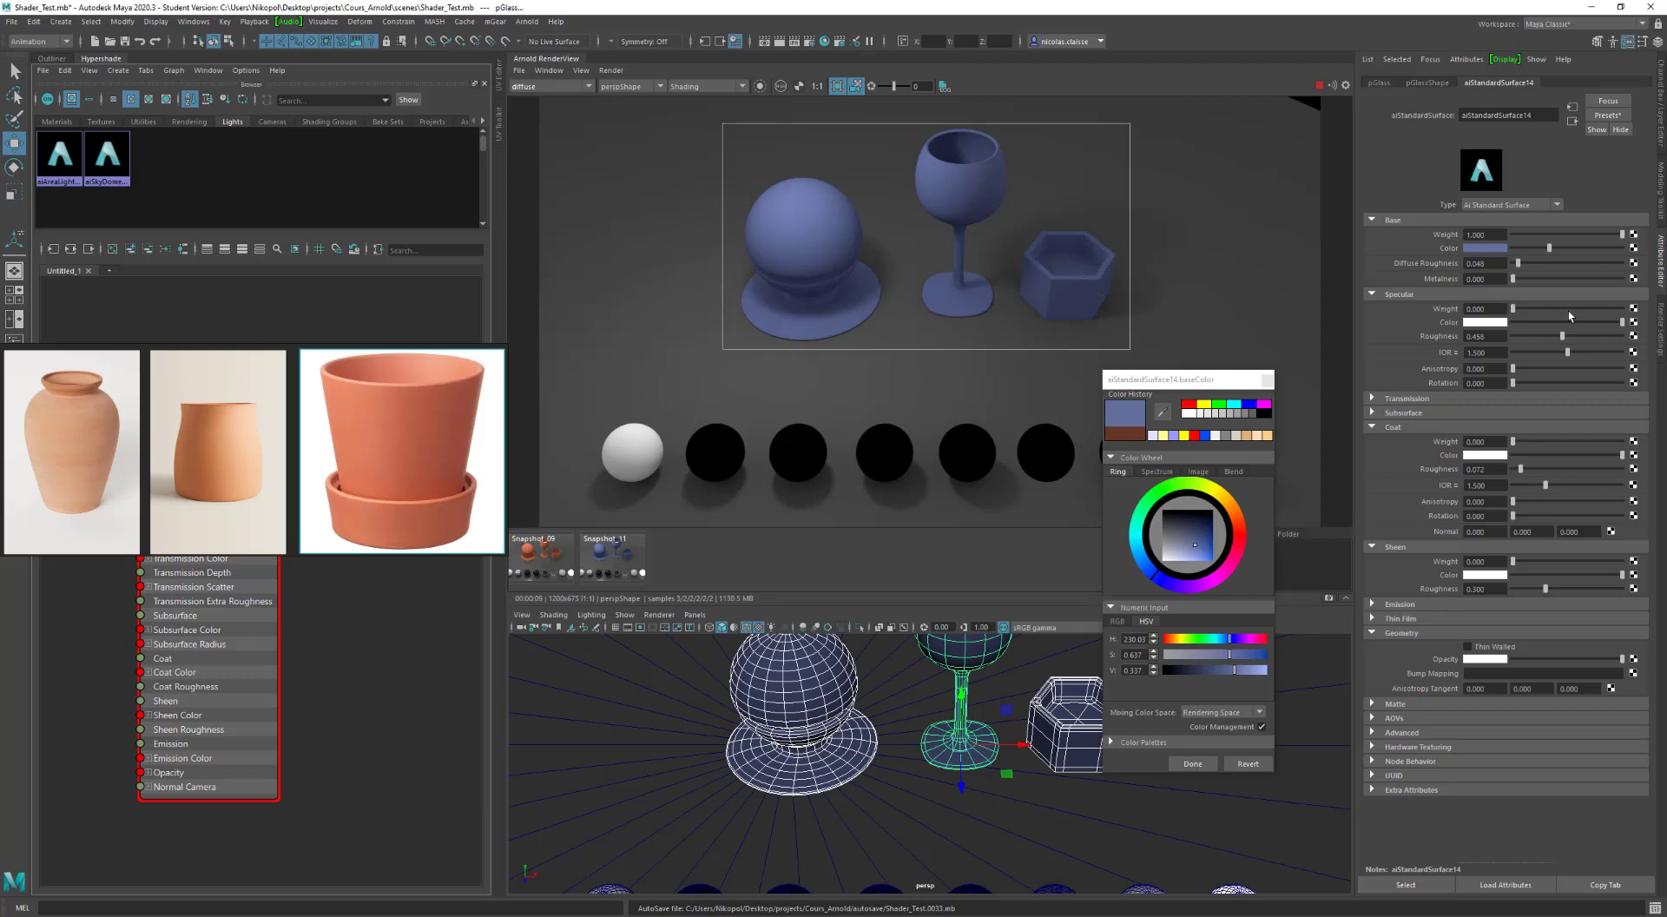
Step: Set the specular weight to 1 and compare the beauty pass with the diffuse pass, leaving the render on diffuse
left_click_drag(1568, 310, 1625, 310)
left_click(546, 85)
left_click(547, 98)
left_click(549, 88)
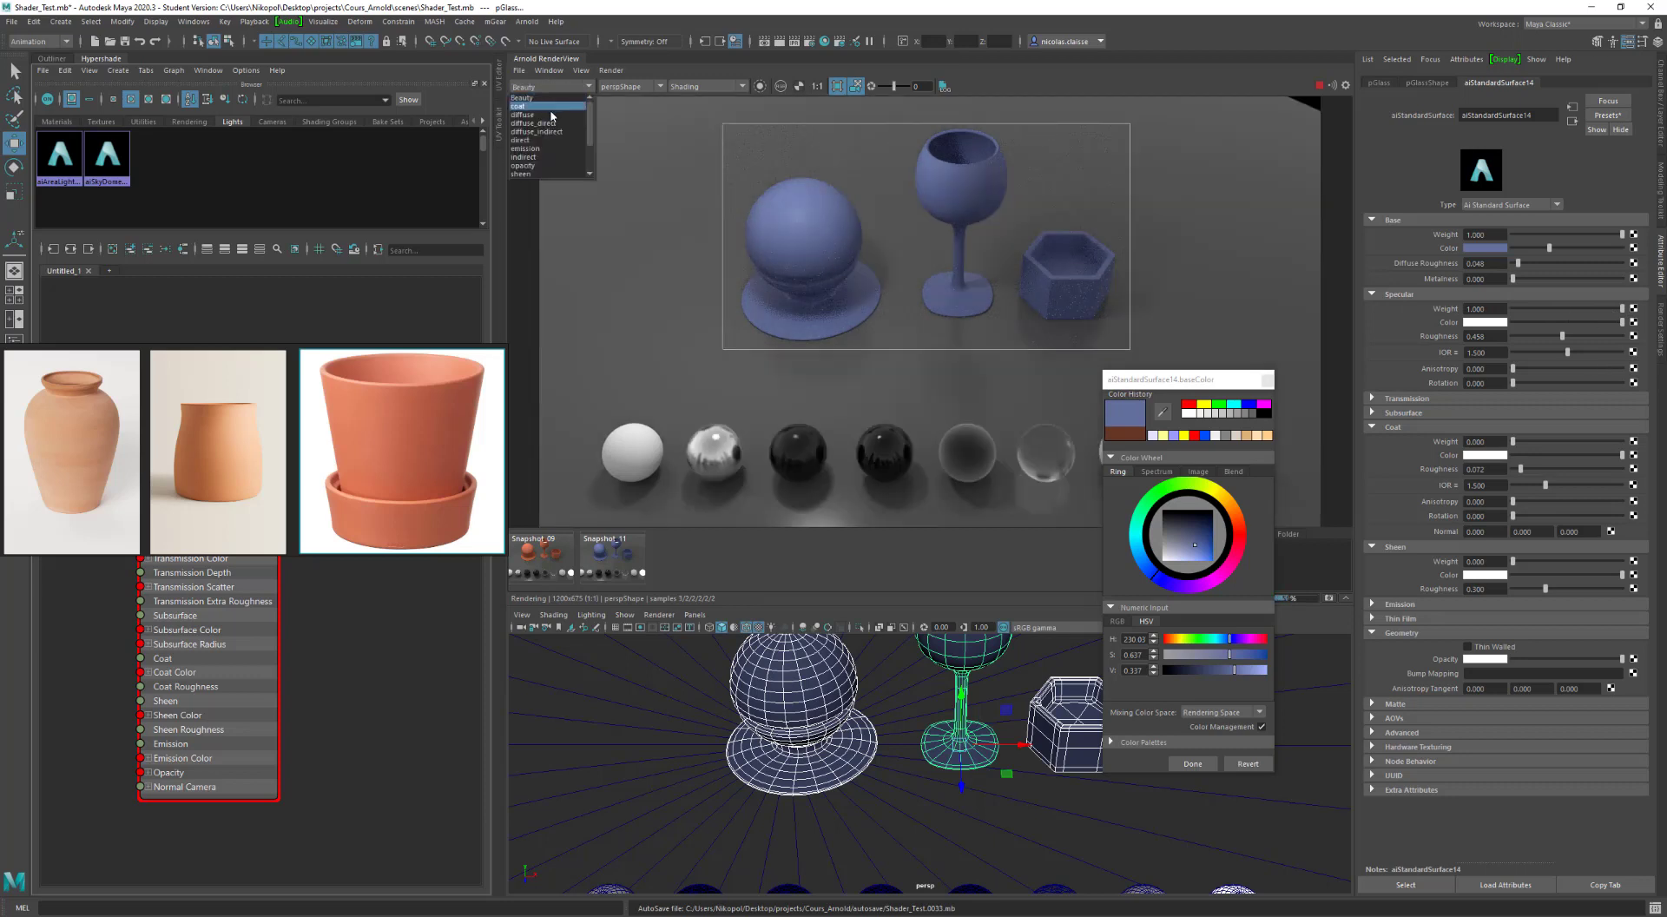
left_click(550, 114)
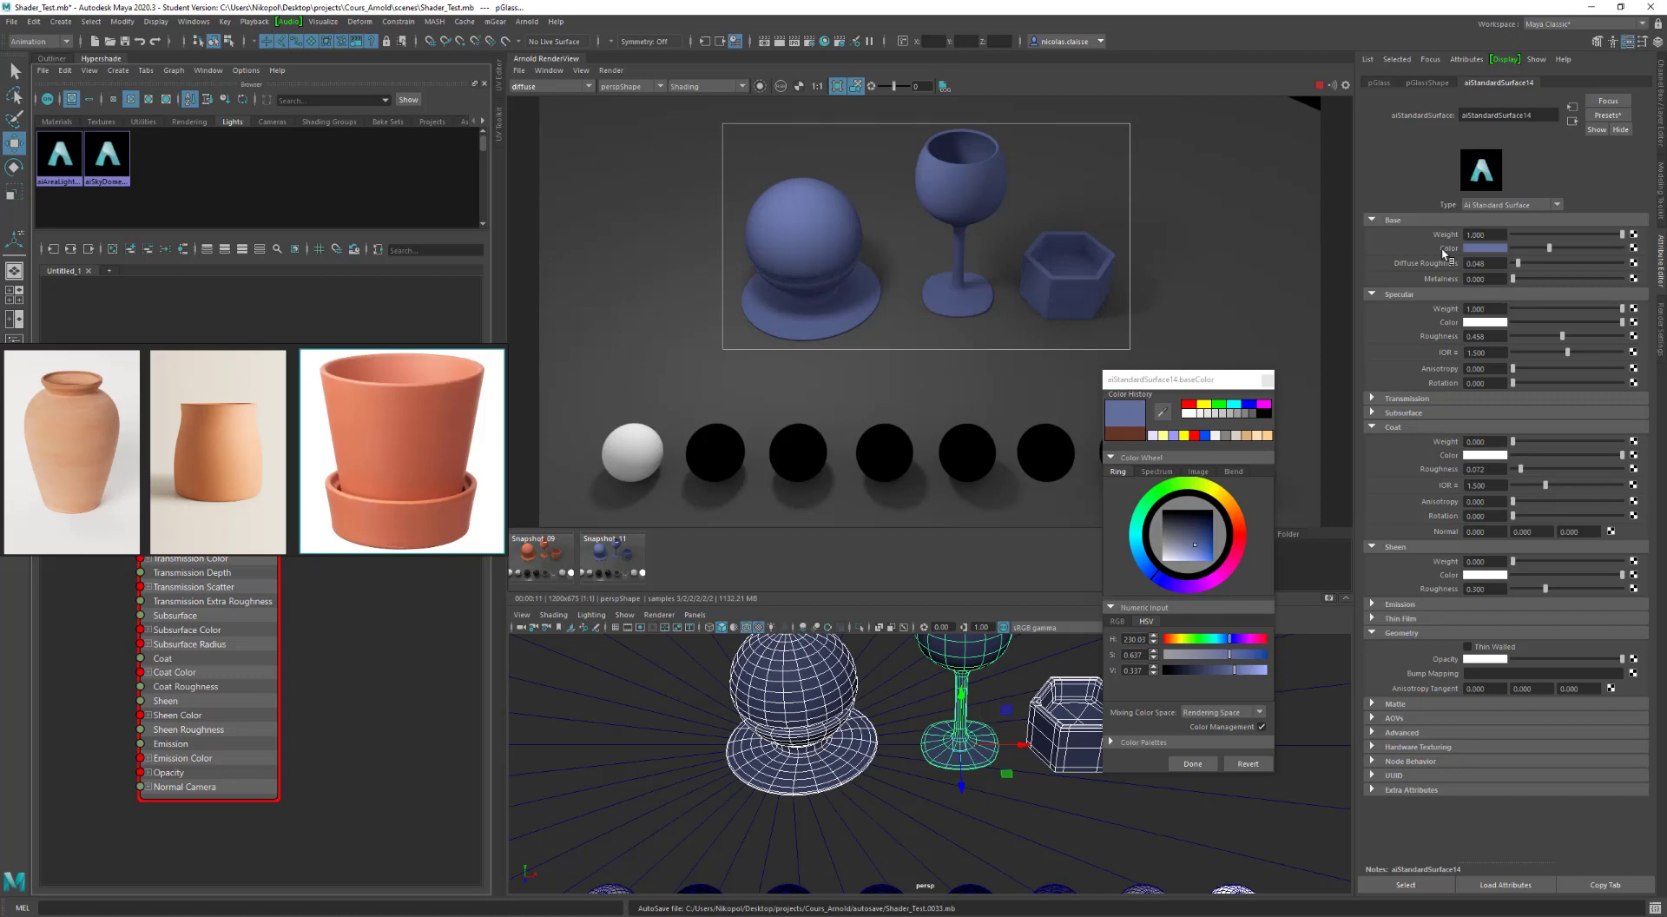
Step: Examine the shader ball's UV layout in the UV Editor with the checker map and shaded UV shells displayed
left_click(500, 85)
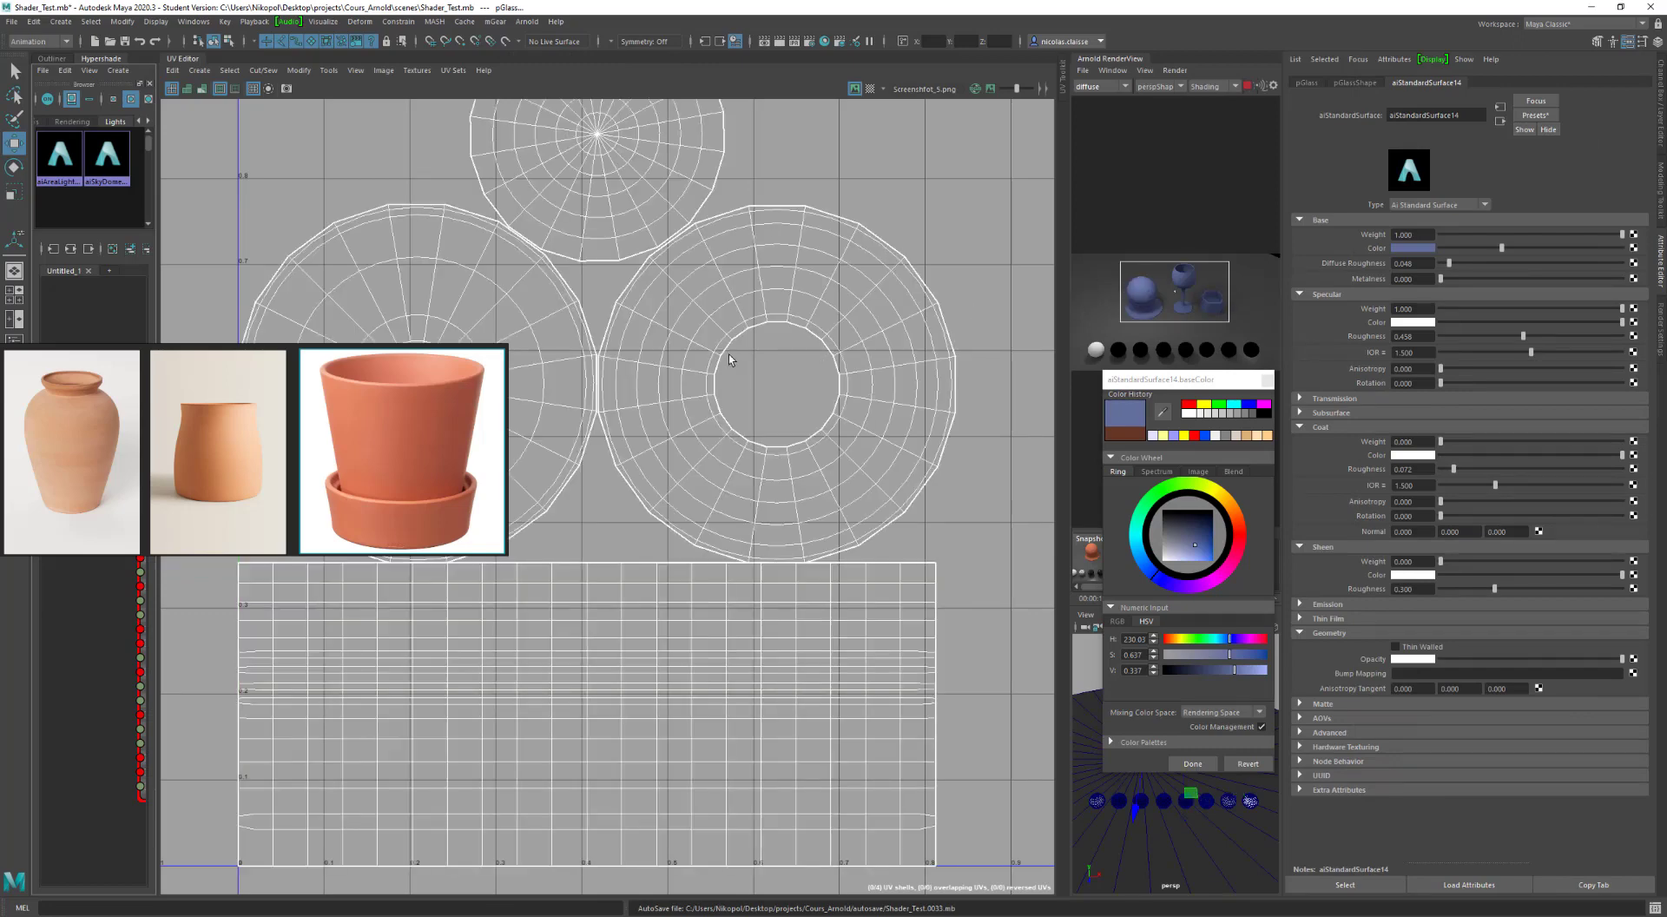
scroll(729, 359, "down", 3)
scroll(717, 318, "down", 2)
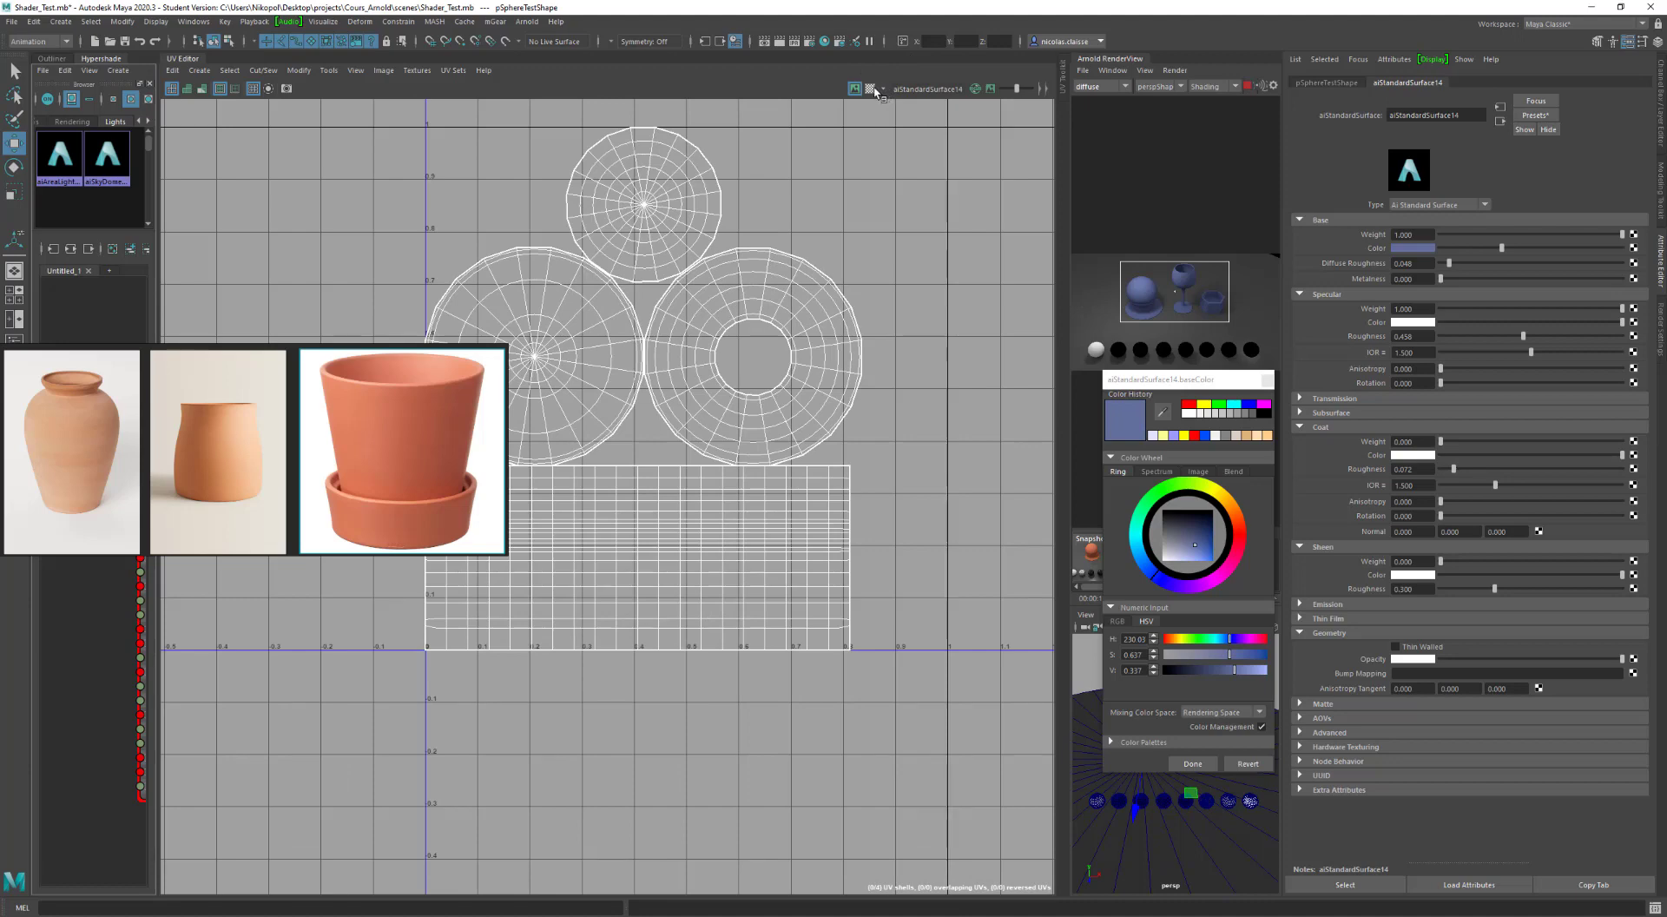
left_click(869, 89)
scroll(862, 295, "down", 2)
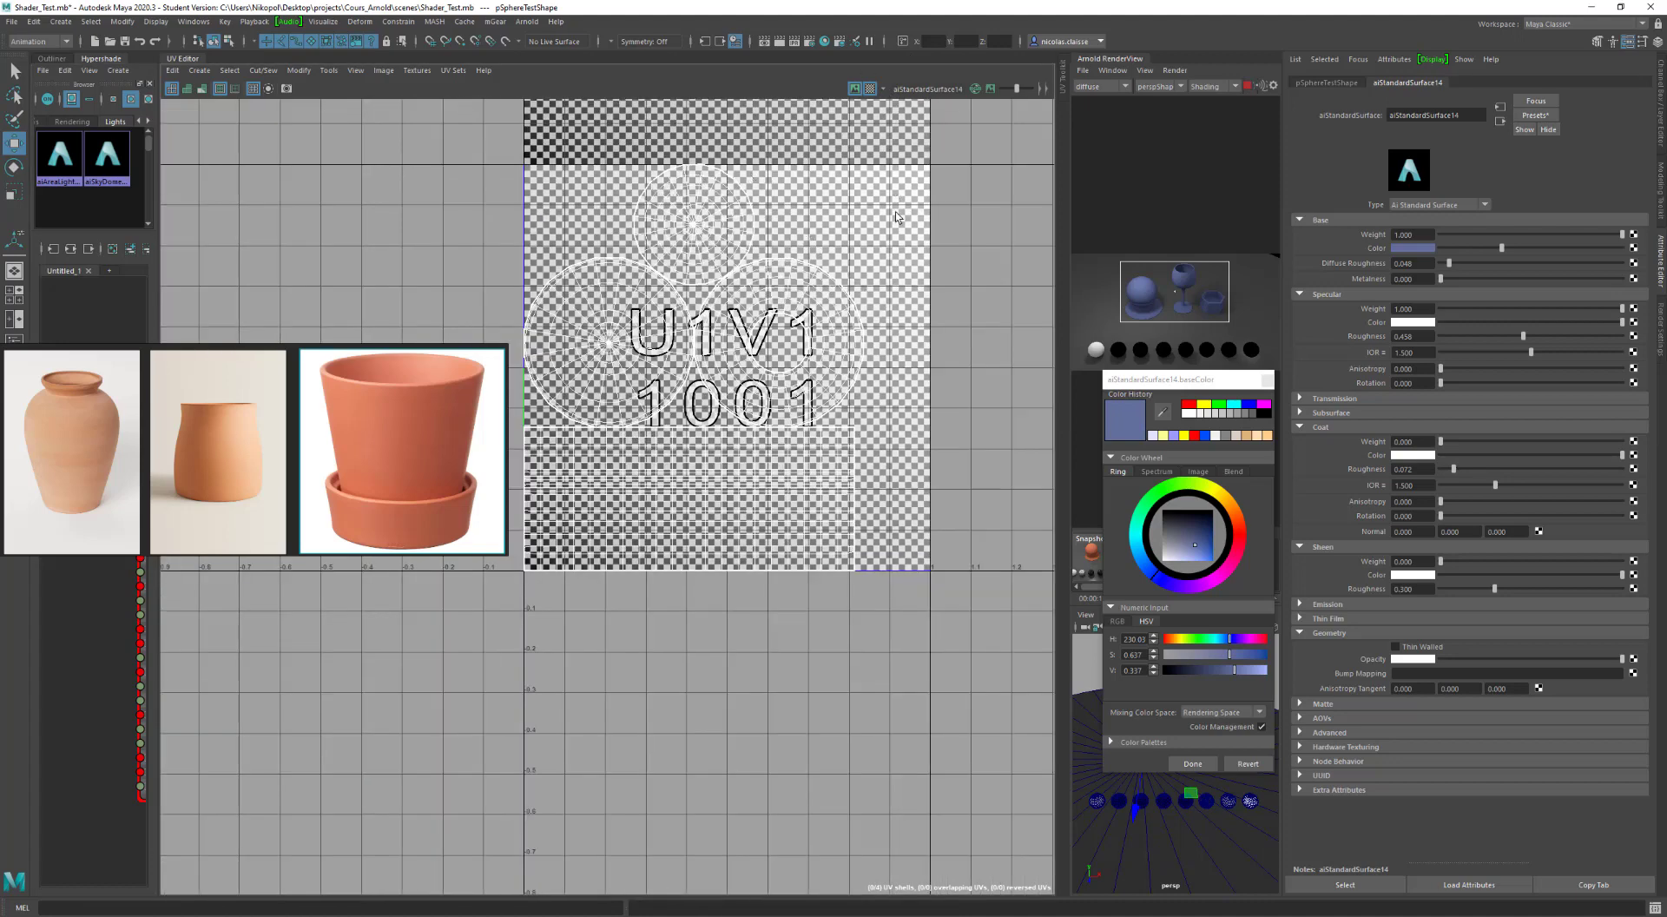
left_click(187, 88)
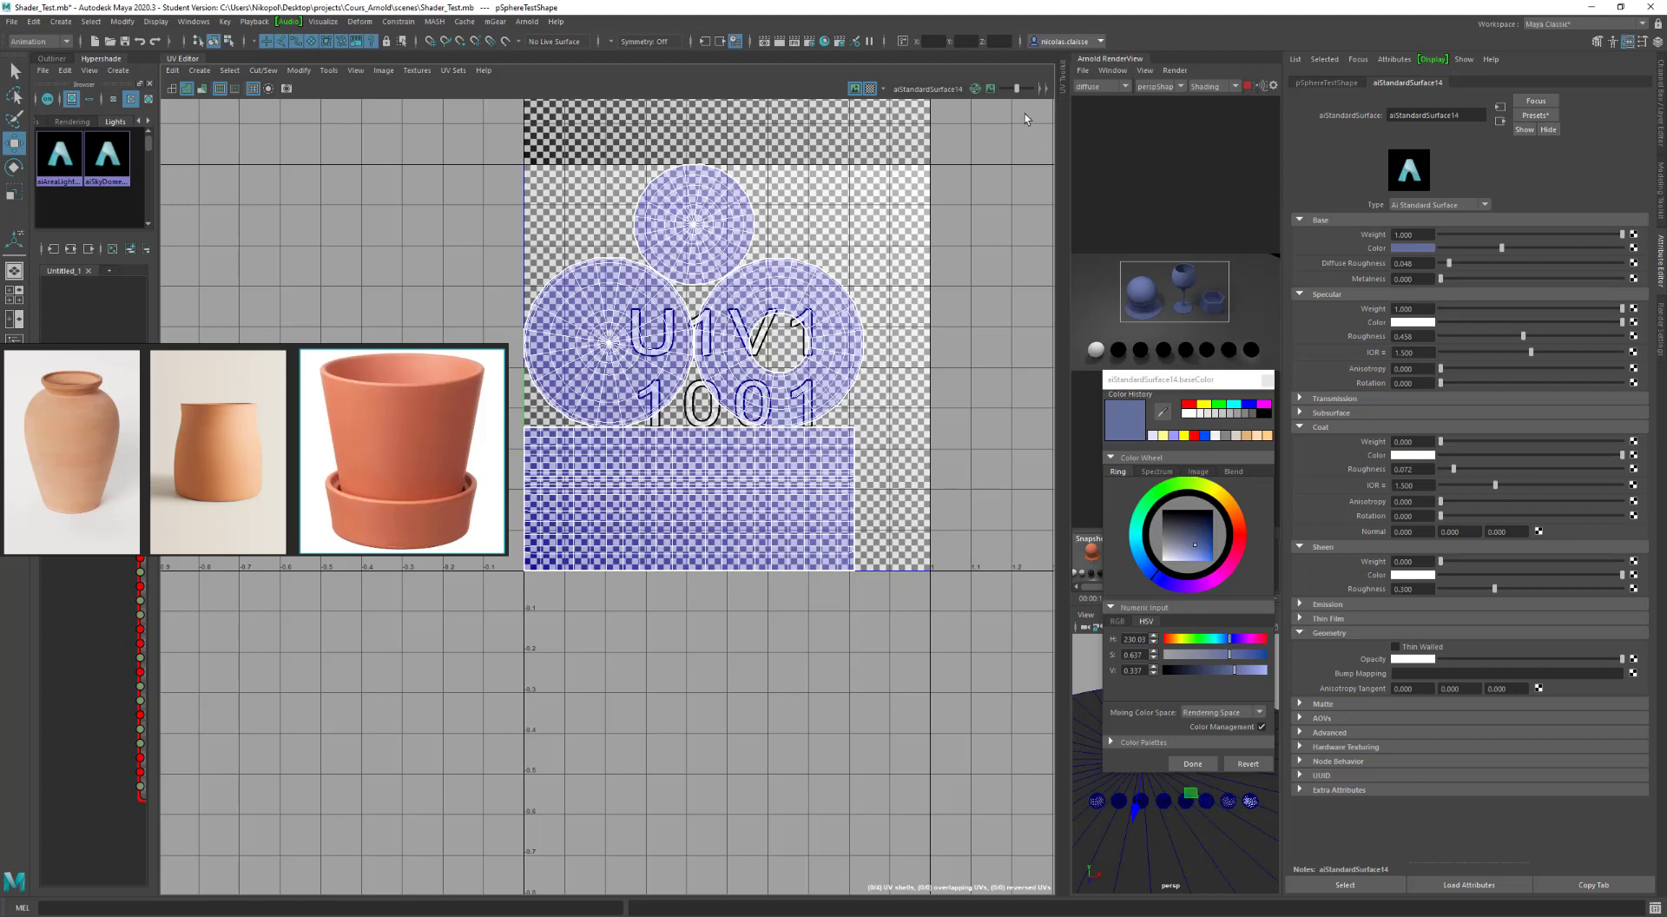
Step: Bring up the UV Toolkit briefly, then collapse both it and the UV Editor
left_click(1063, 80)
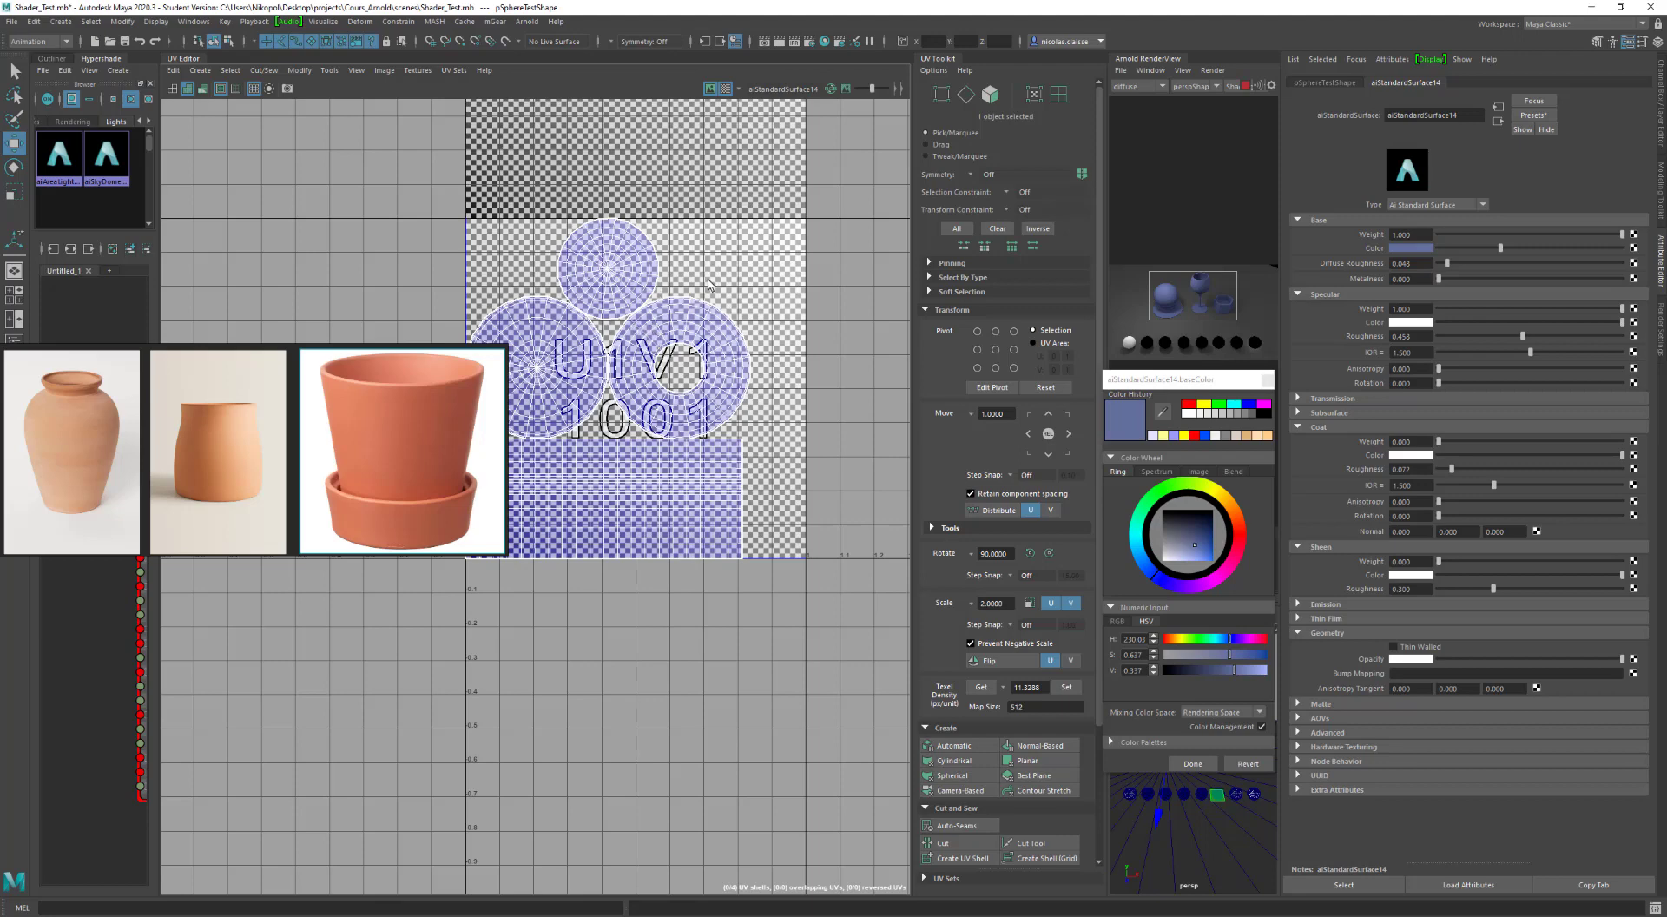
left_click(926, 60)
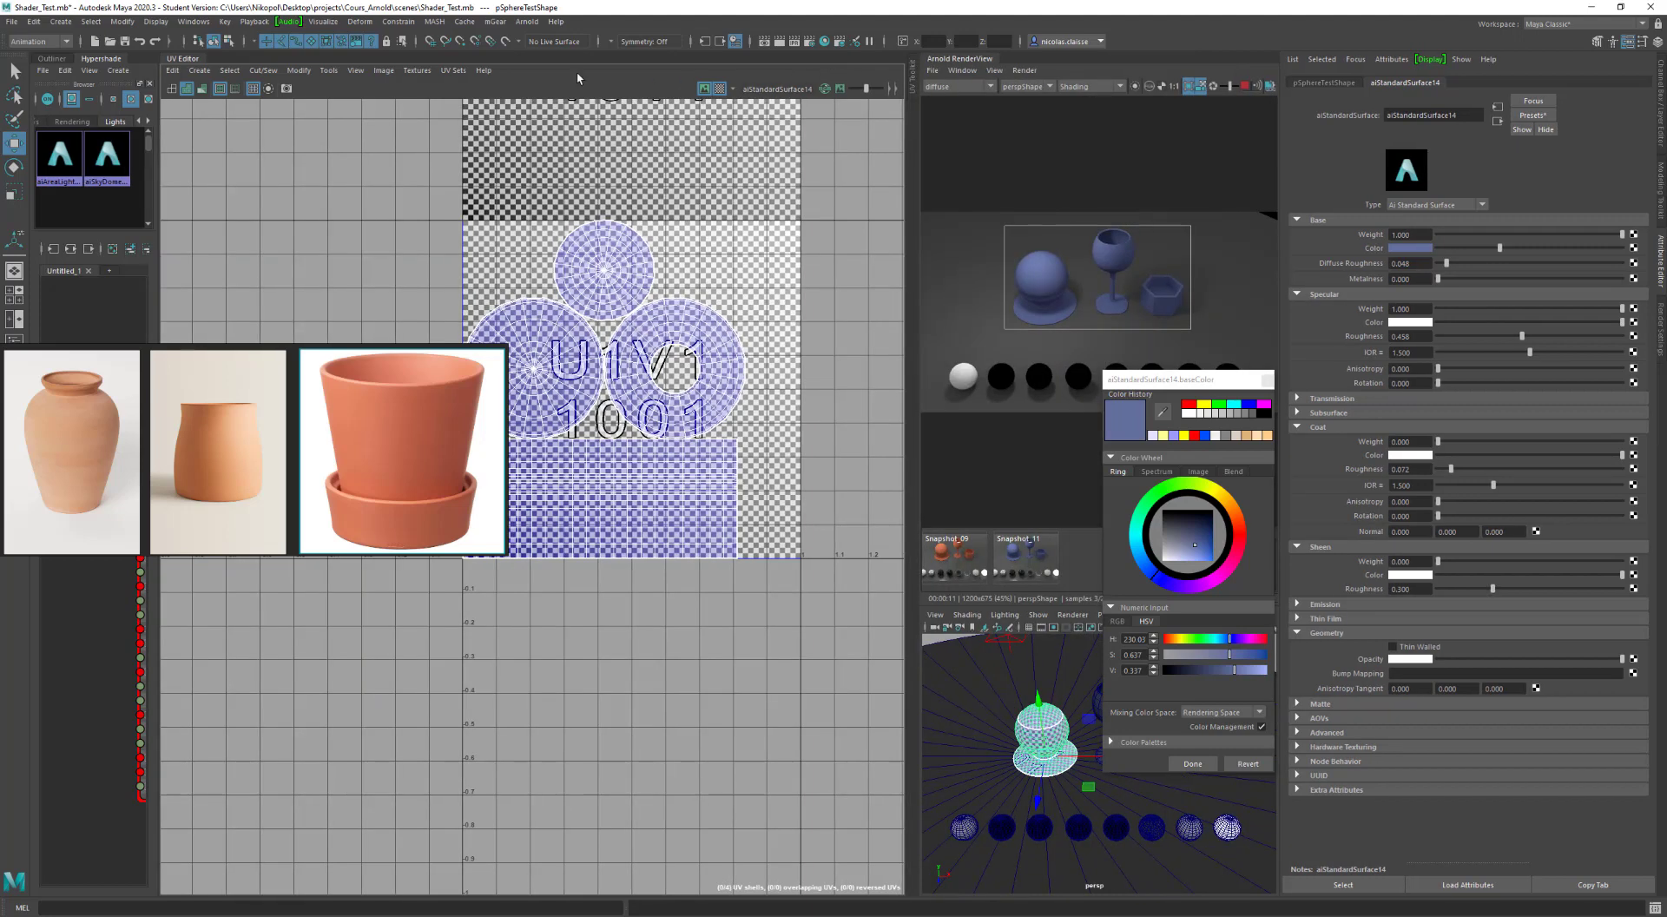
left_click(184, 61)
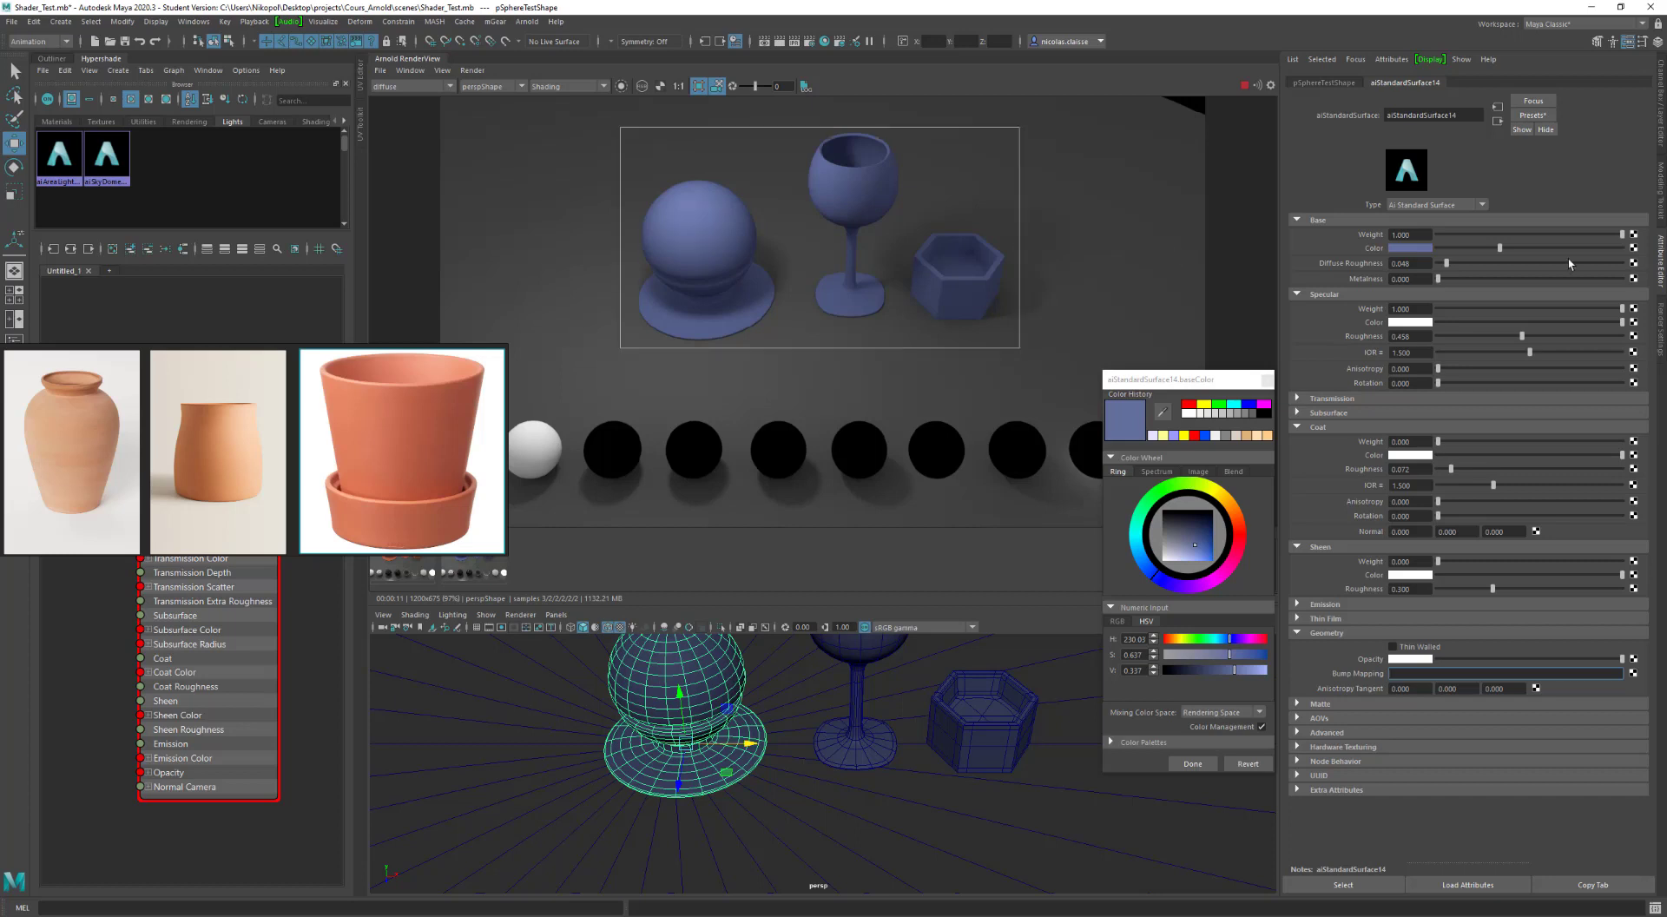
Step: Connect an Arnold aiNoise texture to the material's base color
left_click(1634, 249)
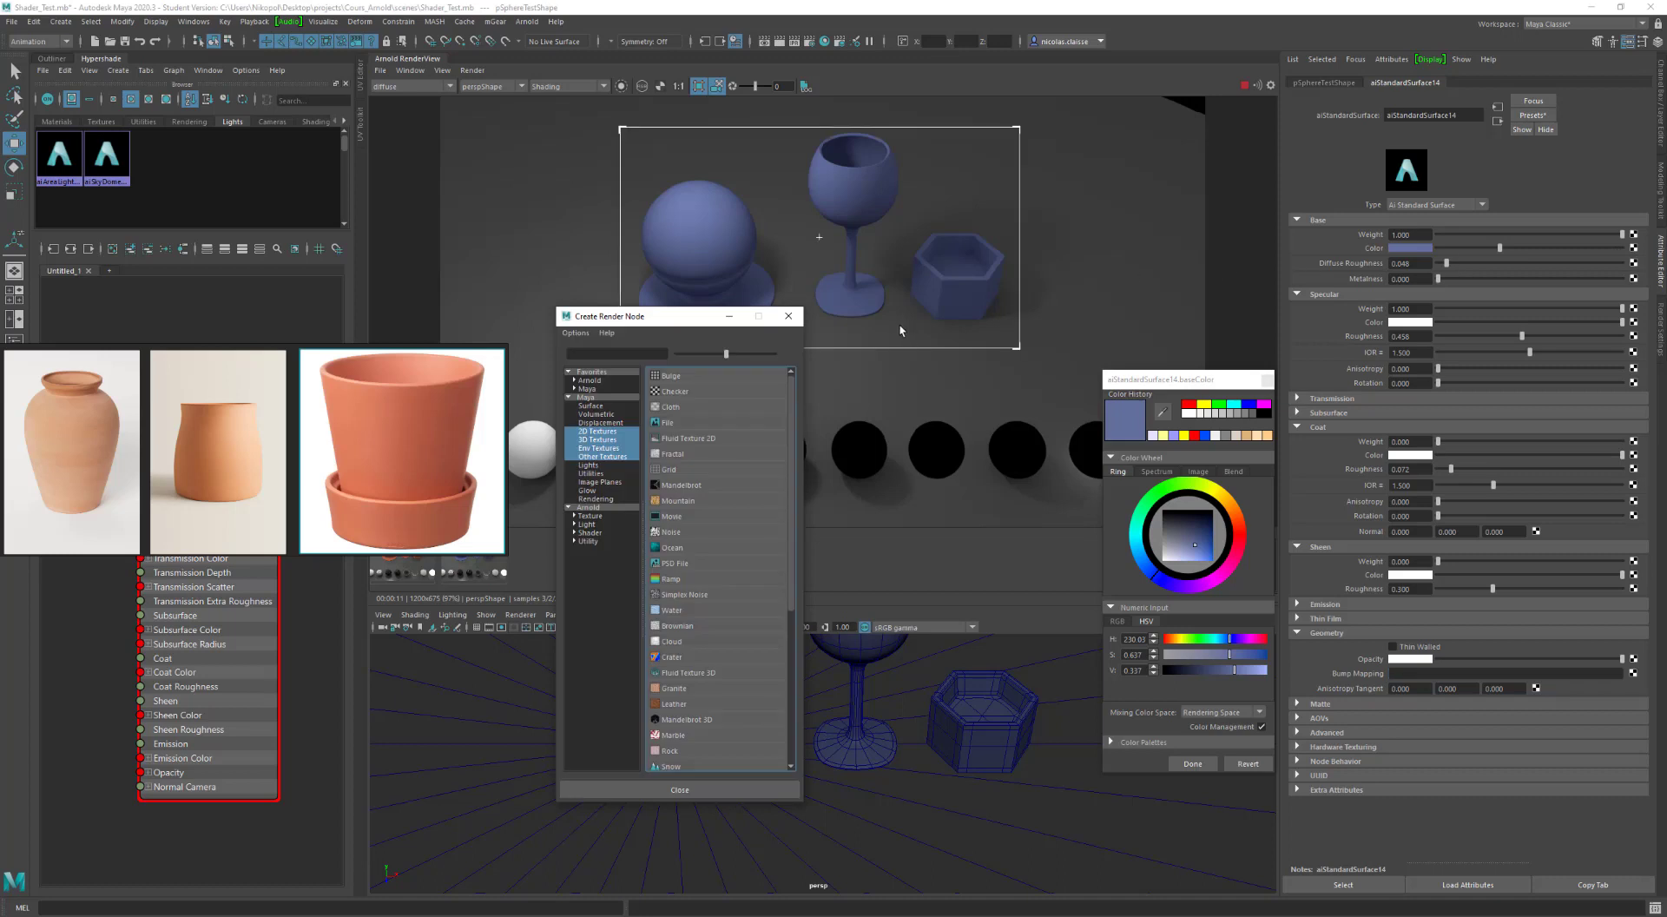
left_click(603, 517)
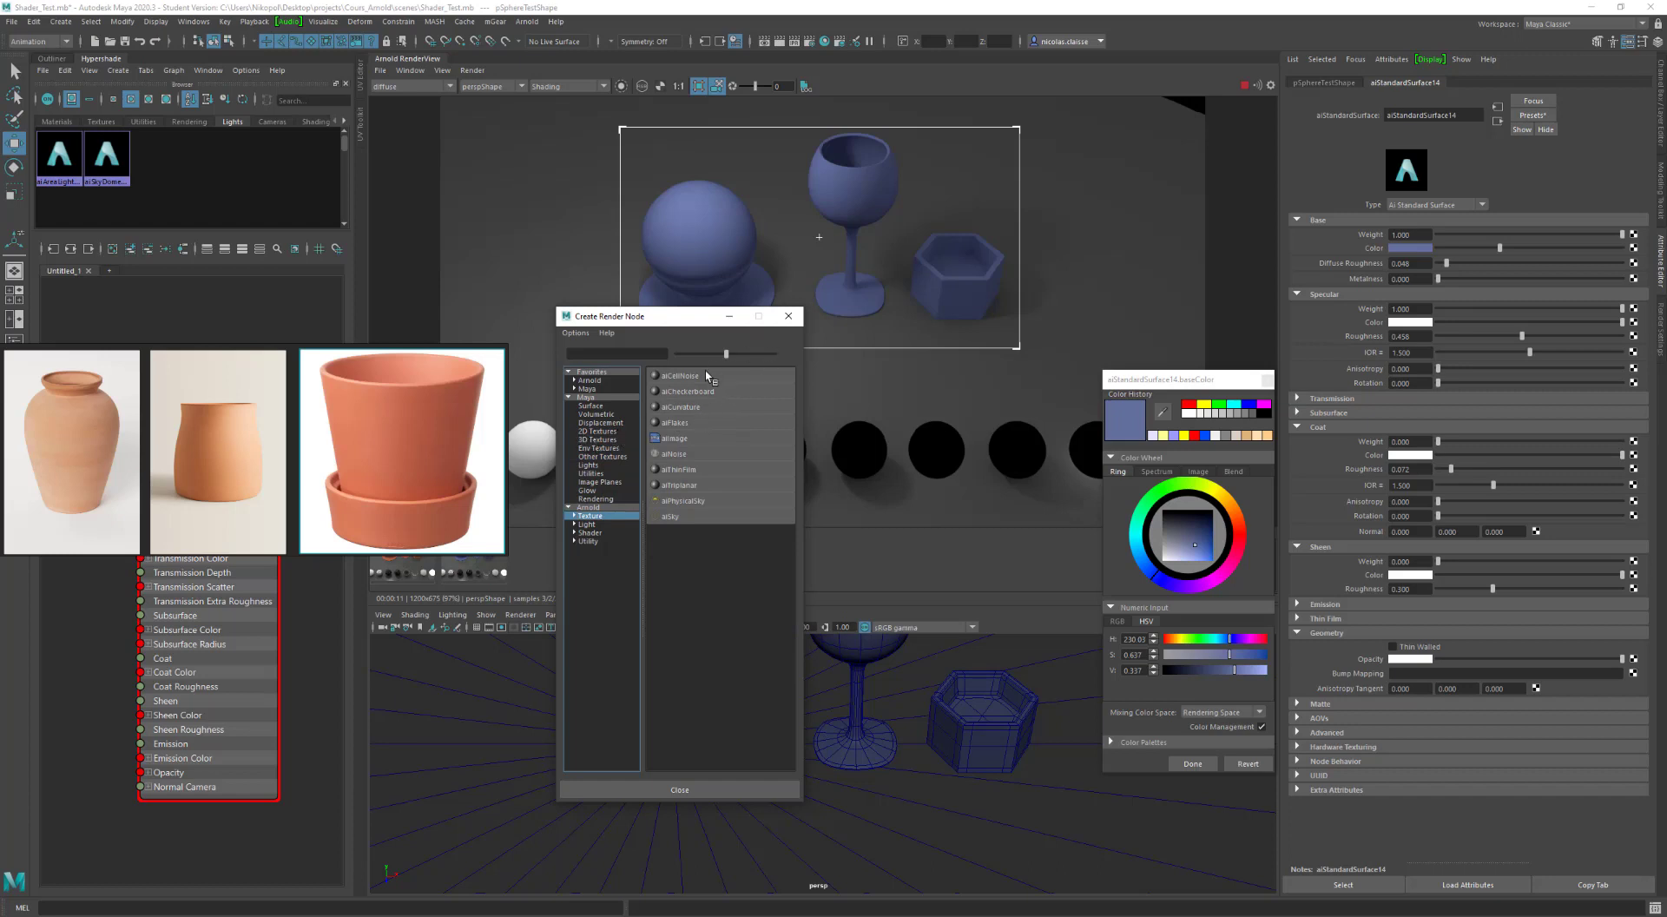
left_click(709, 454)
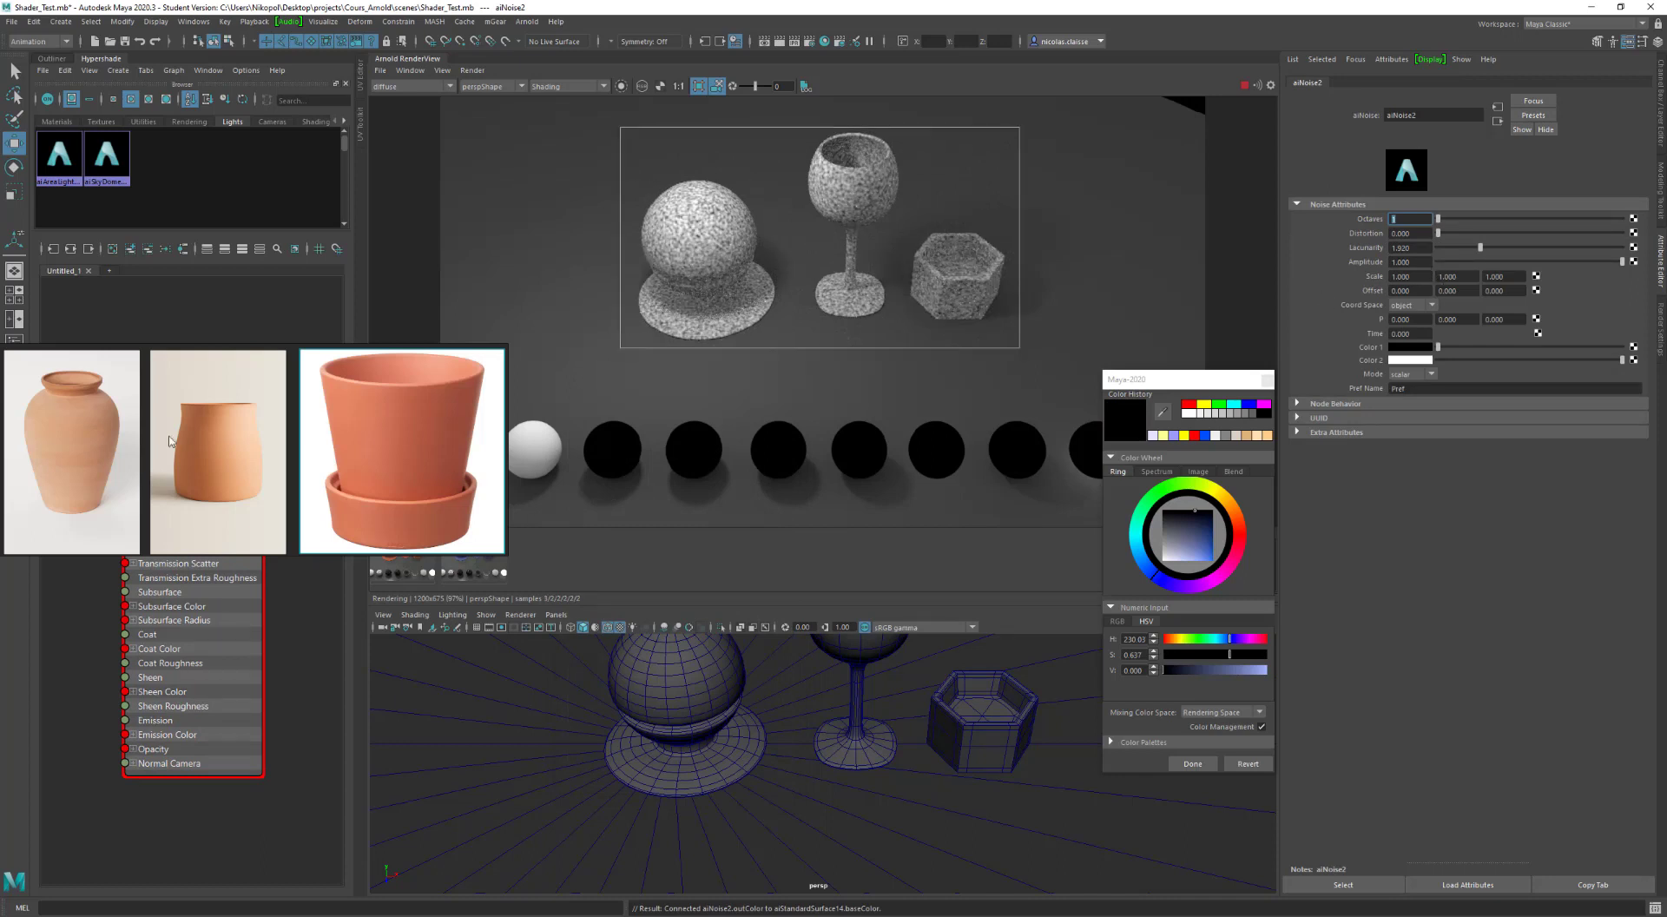
Step: Hide the reference photos, bring the aiNoise connection into view in the node graph, and select the aiStandardSurface node
left_click(233, 898)
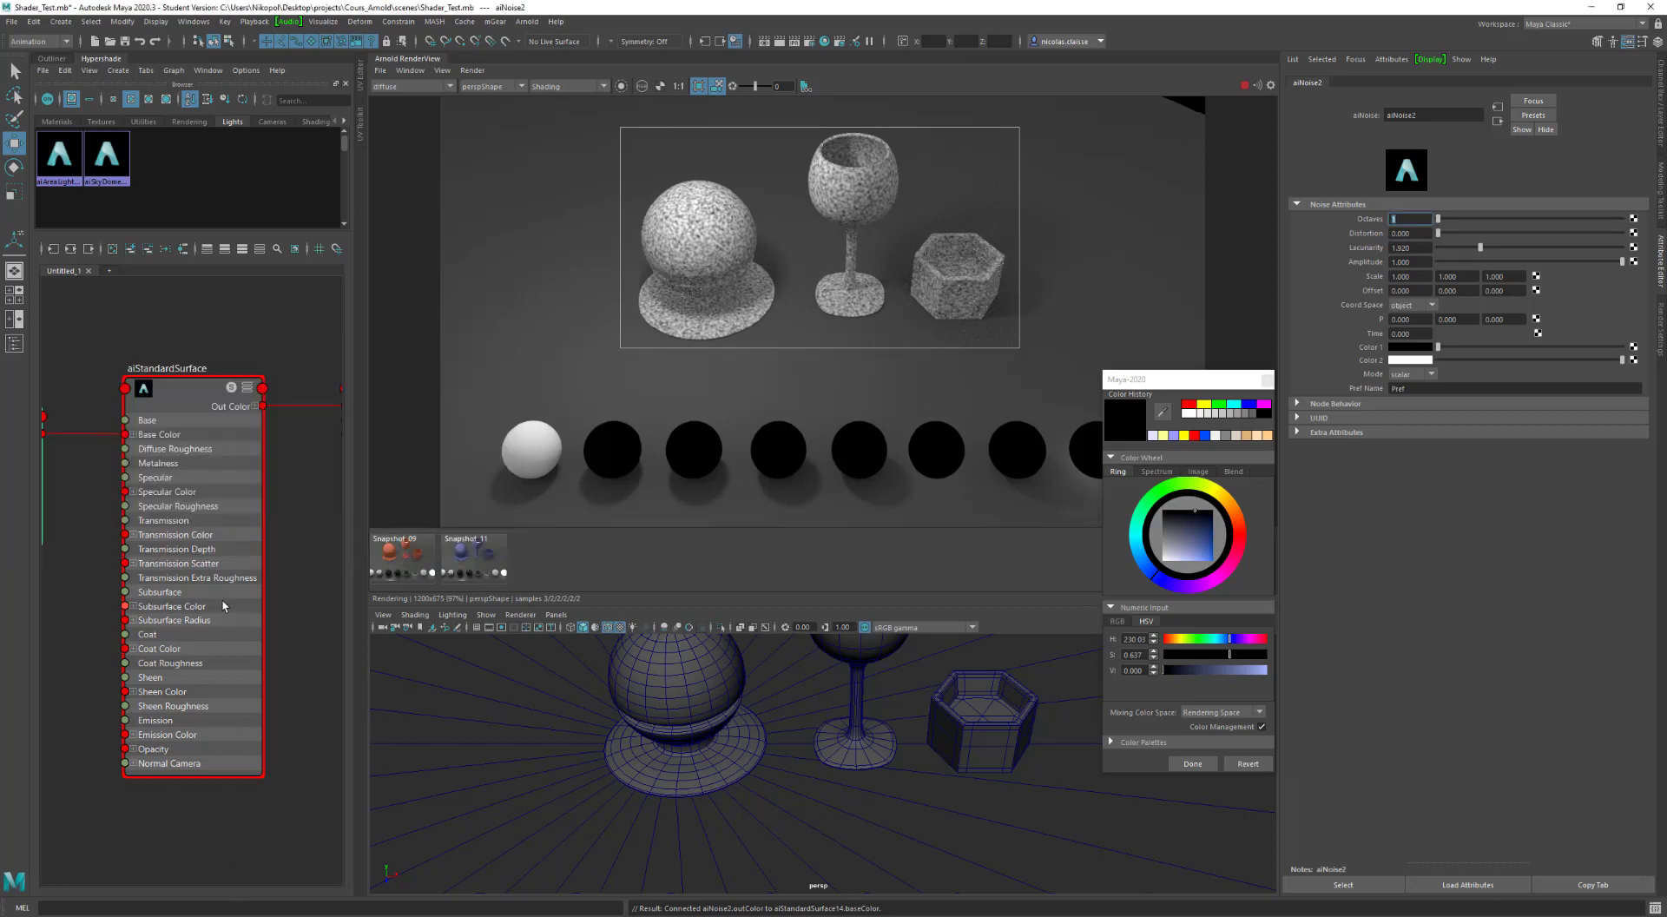
scroll(218, 486, "down", 4)
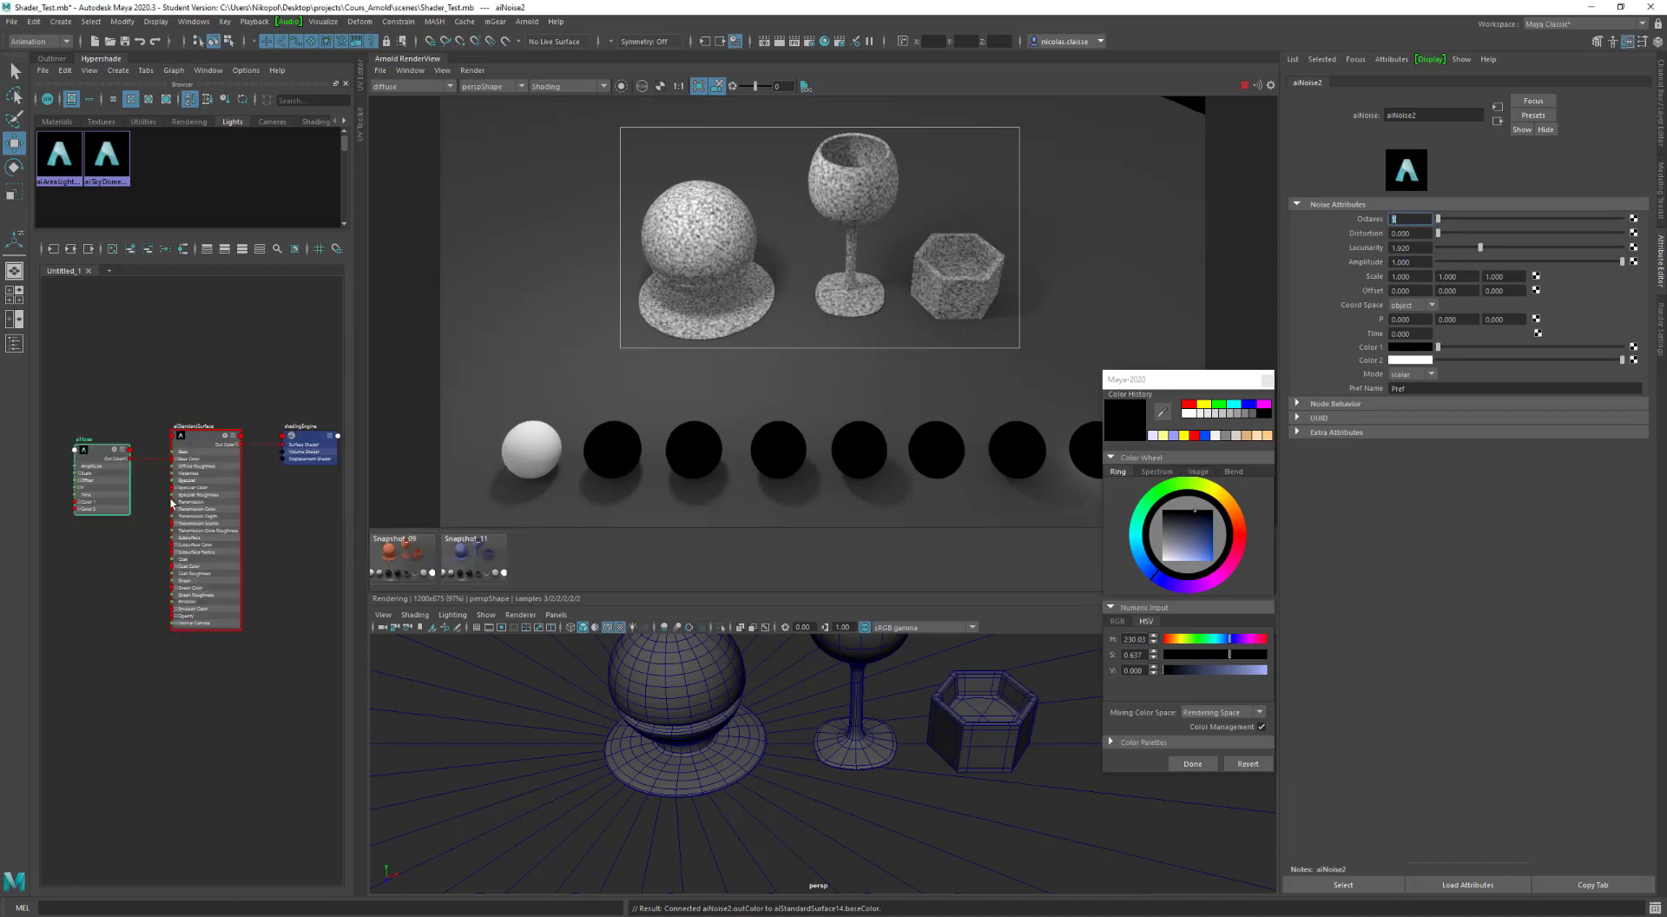
middle_click_drag(172, 502, 219, 481, "alt")
scroll(219, 481, "up", 4)
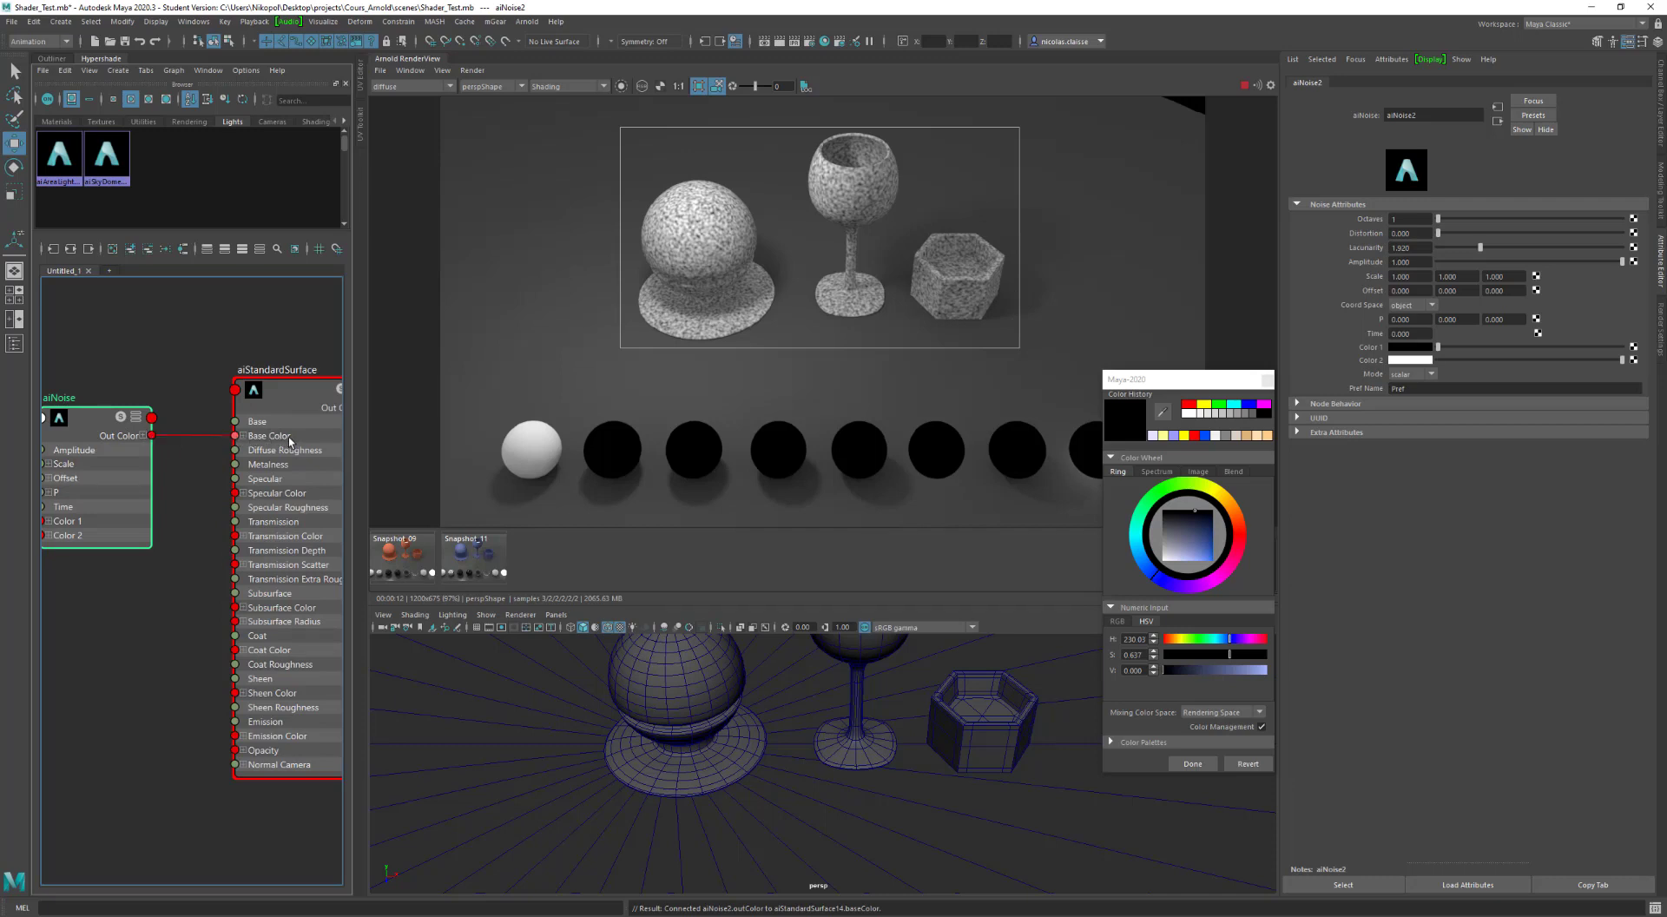
left_click(271, 437)
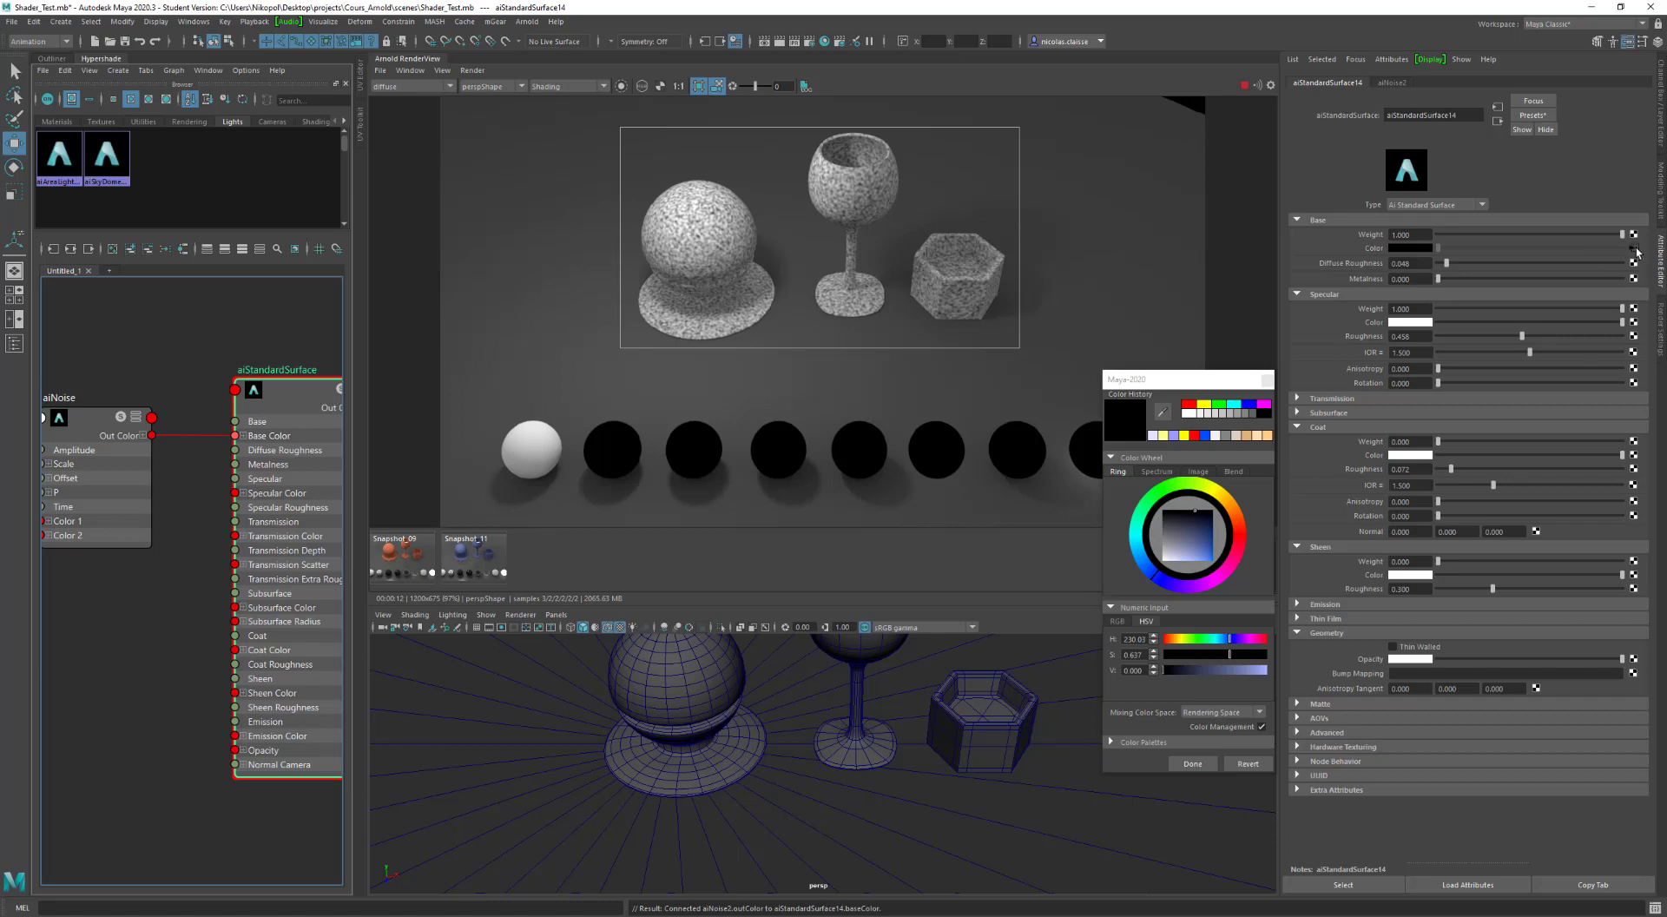
Step: Switch between the aiStandardSurface and aiNoise attributes, ending on the noise, and accept the student version save notice
left_click(1634, 249)
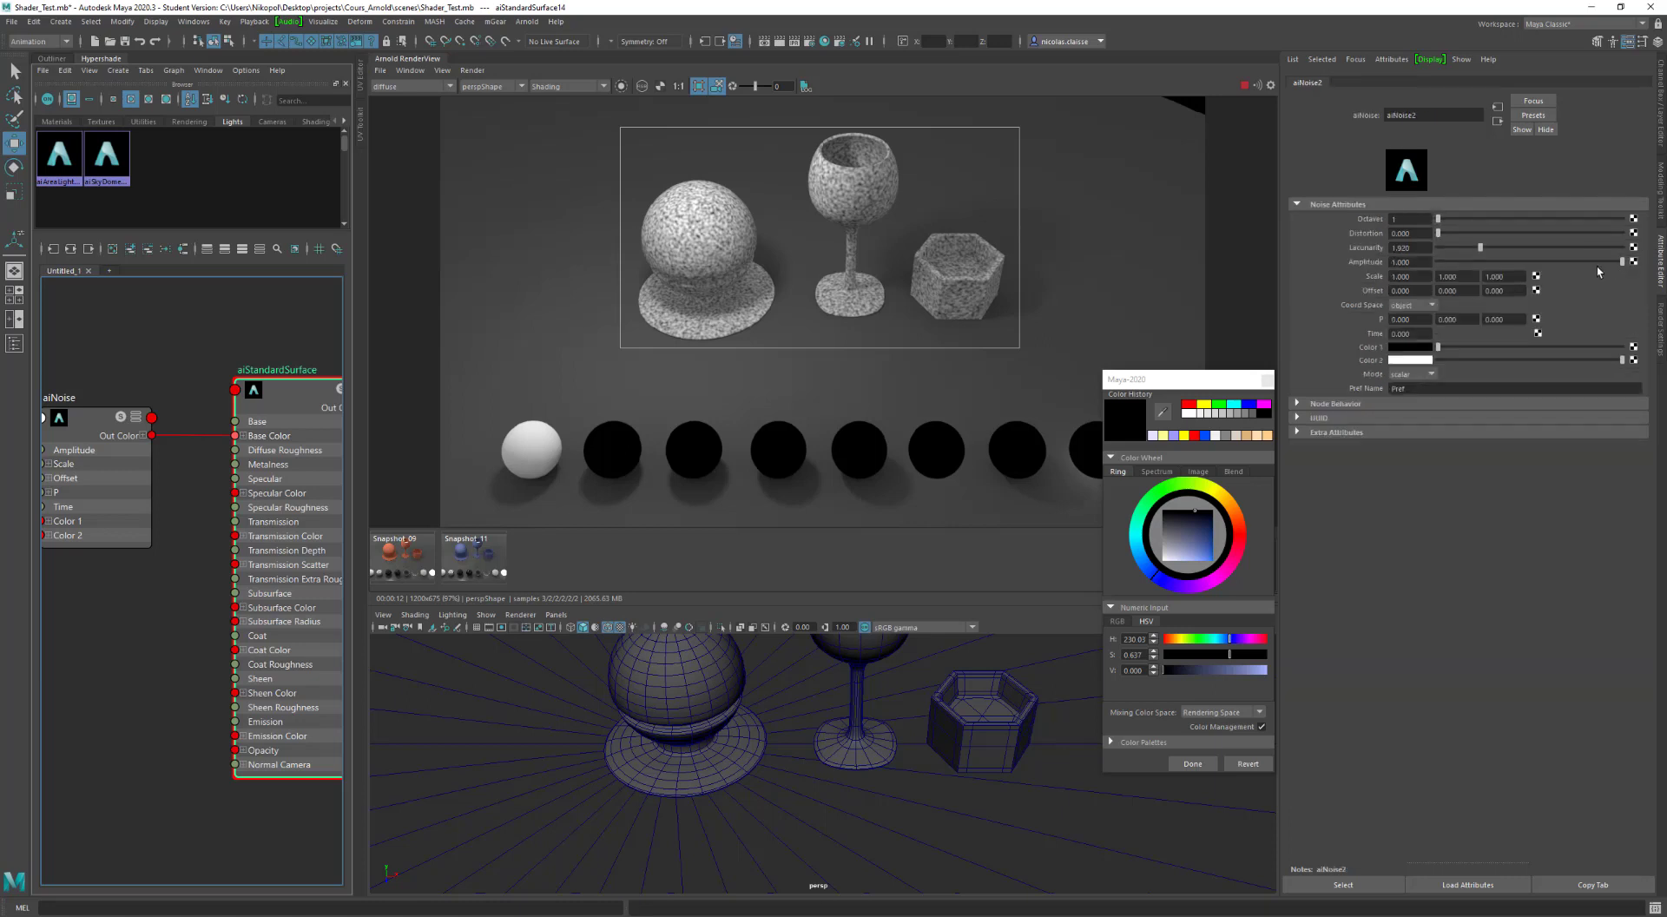
left_click(1497, 123)
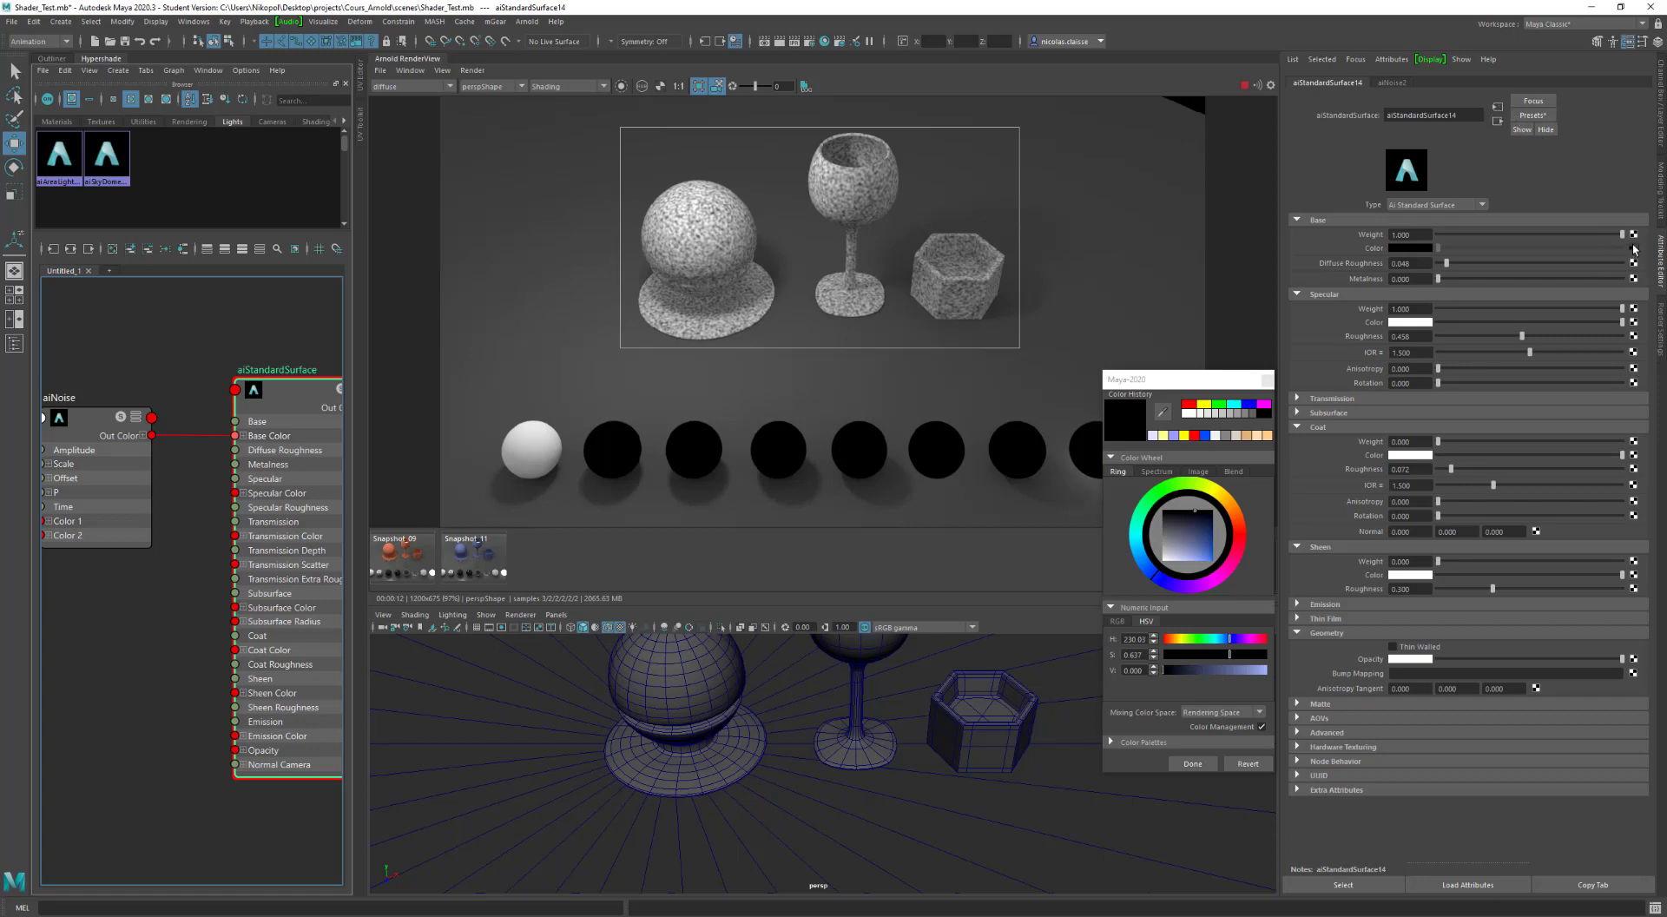
left_click(1392, 82)
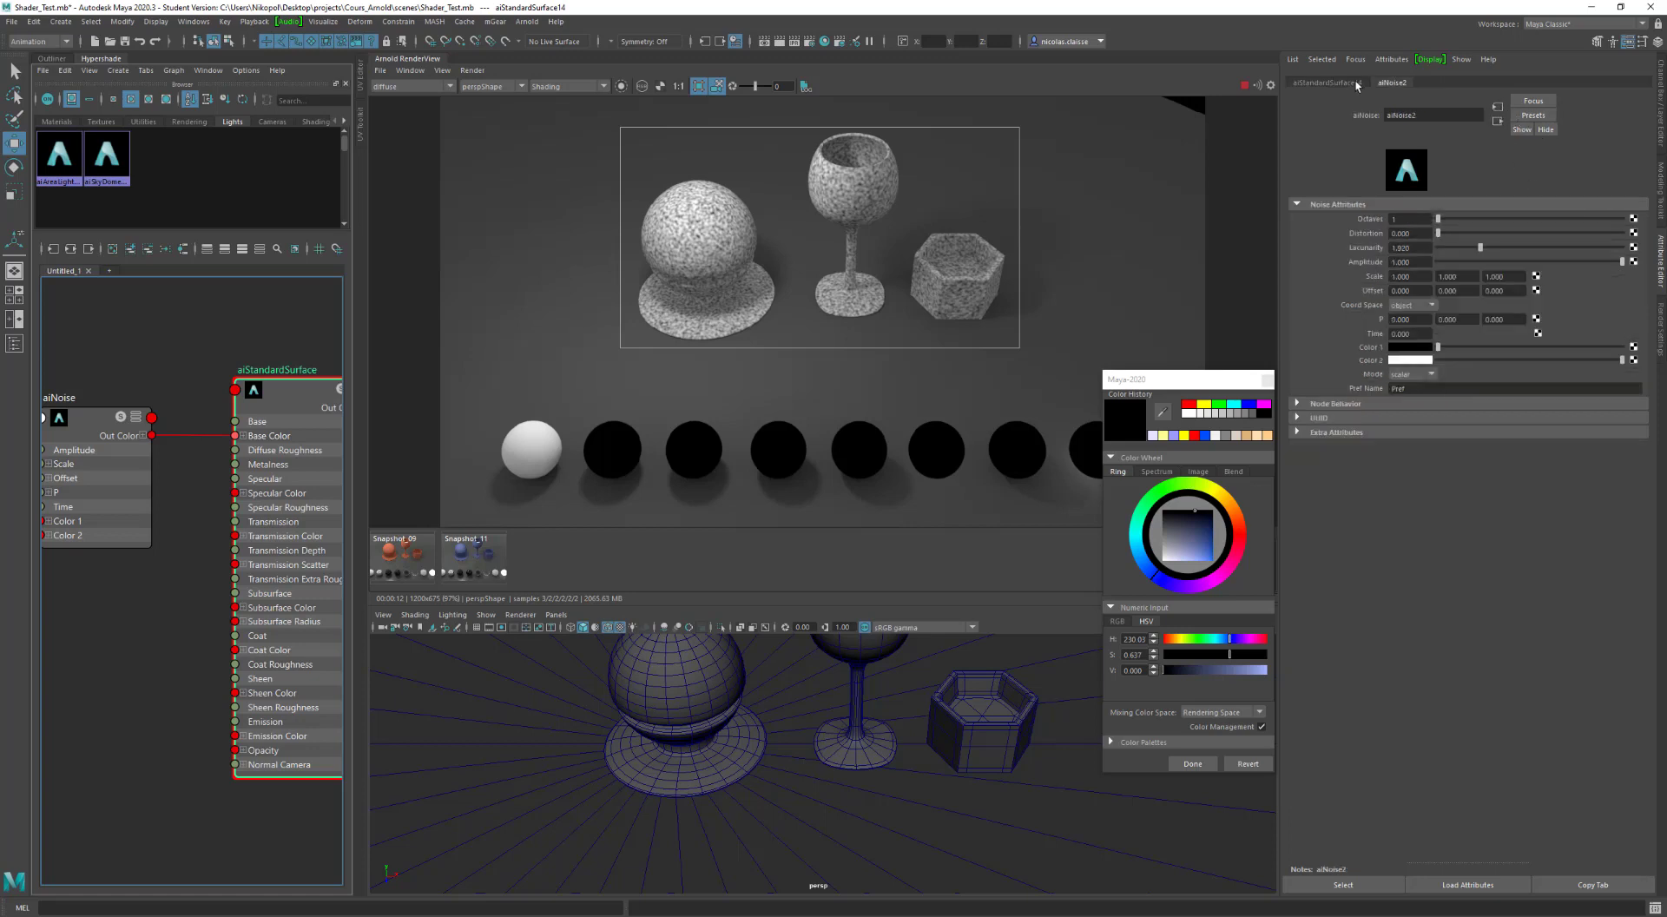
left_click(1328, 83)
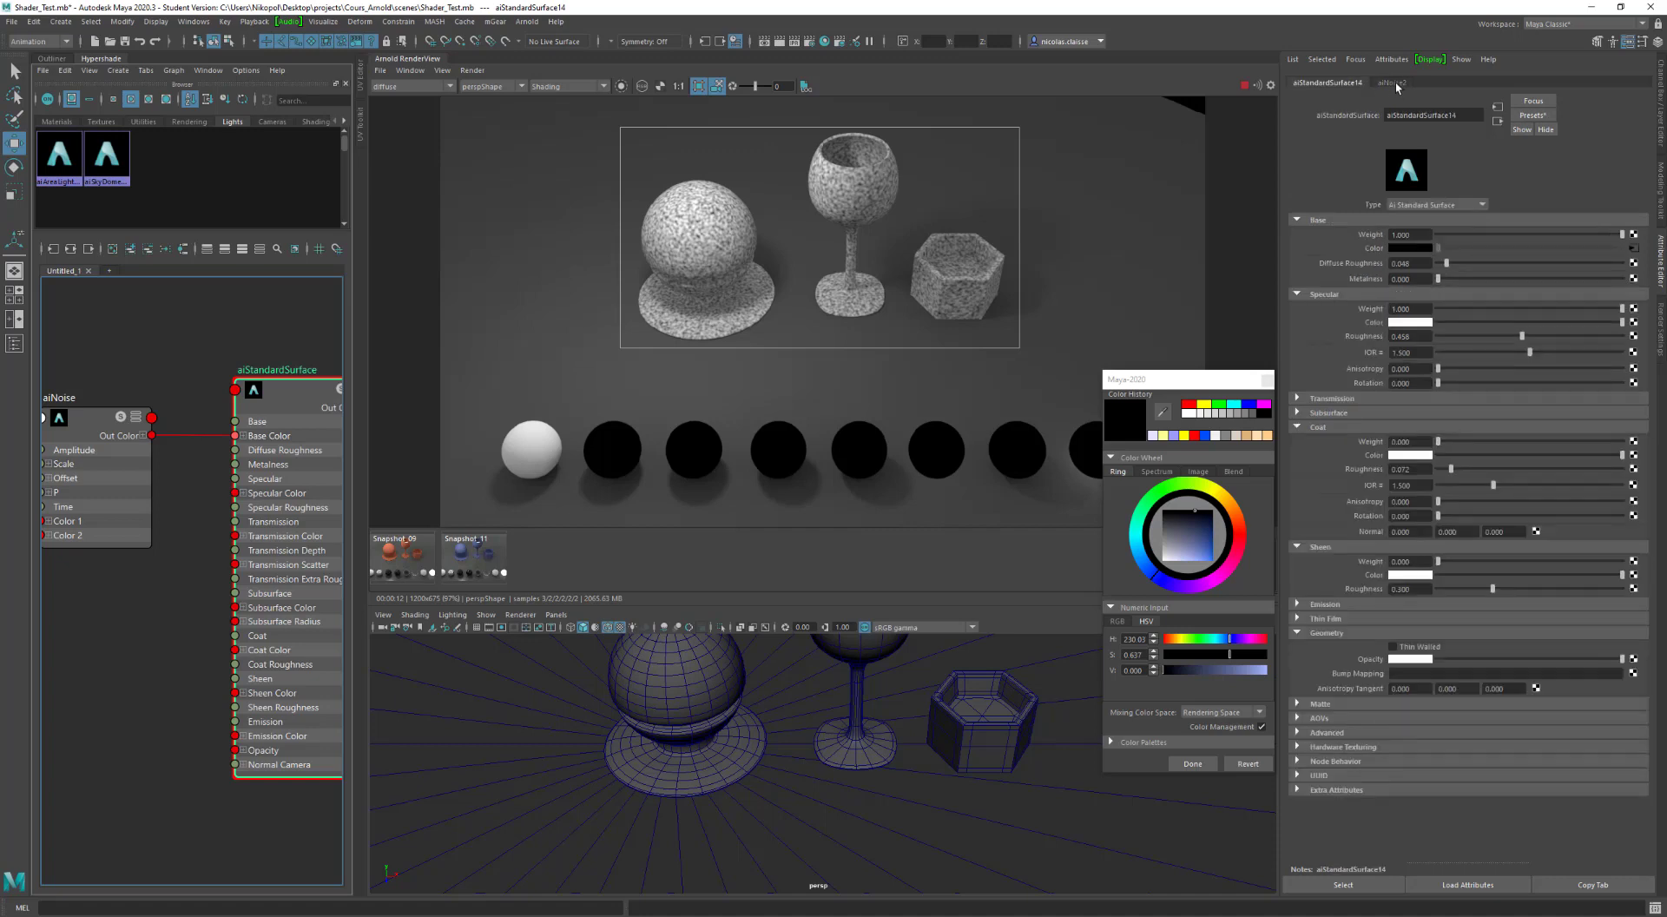
left_click(1393, 82)
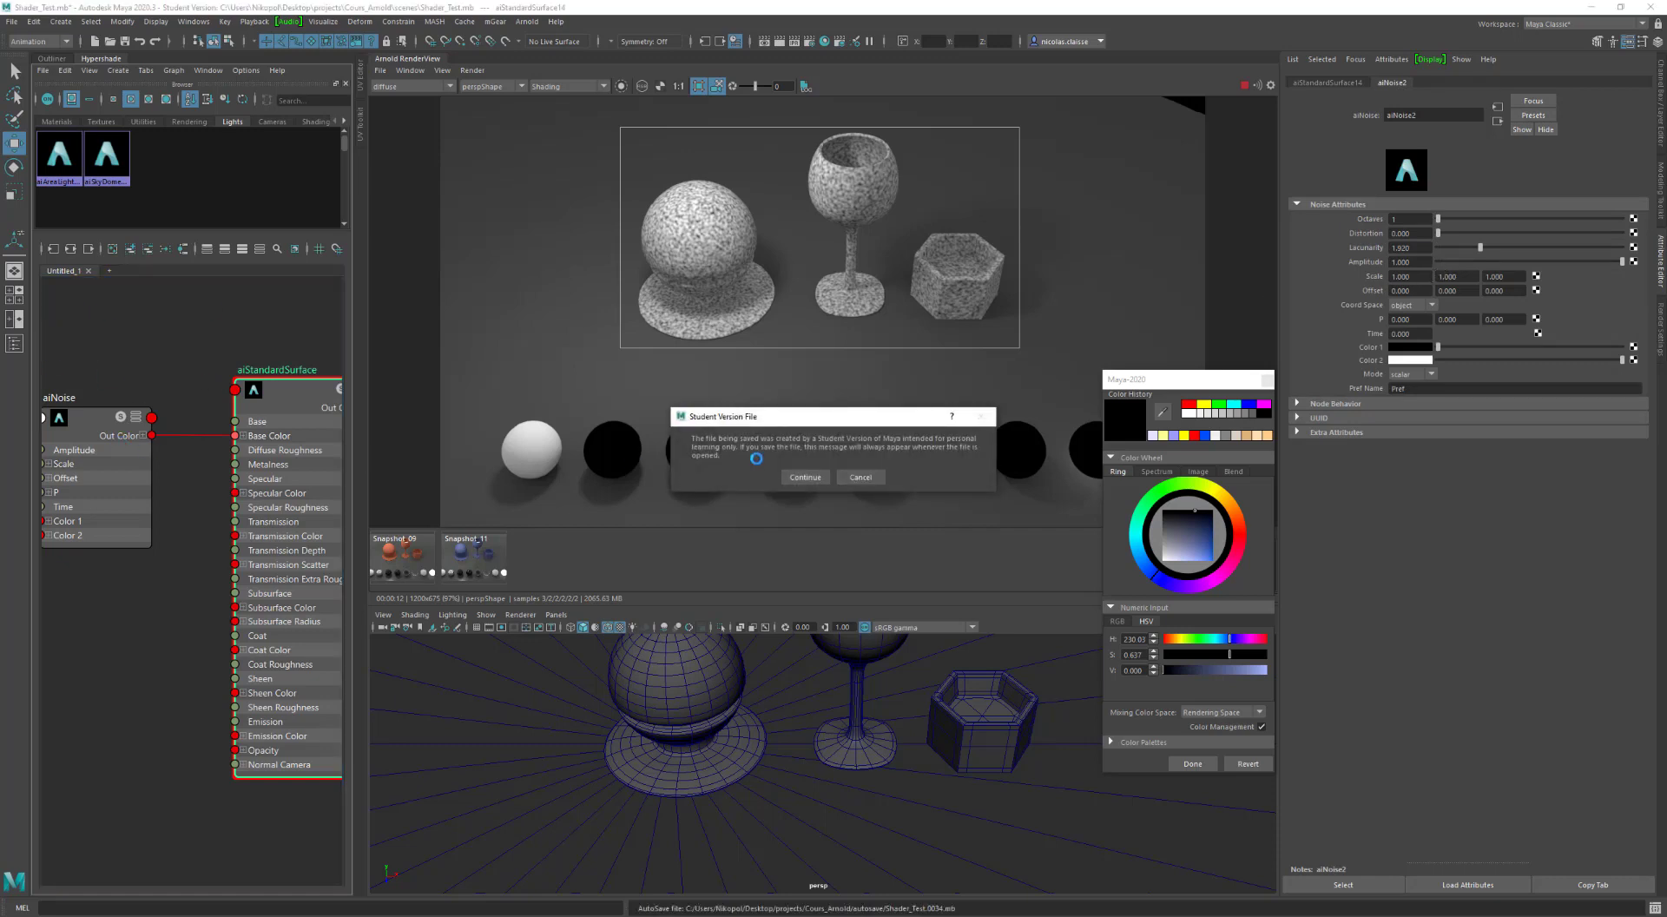
left_click(806, 477)
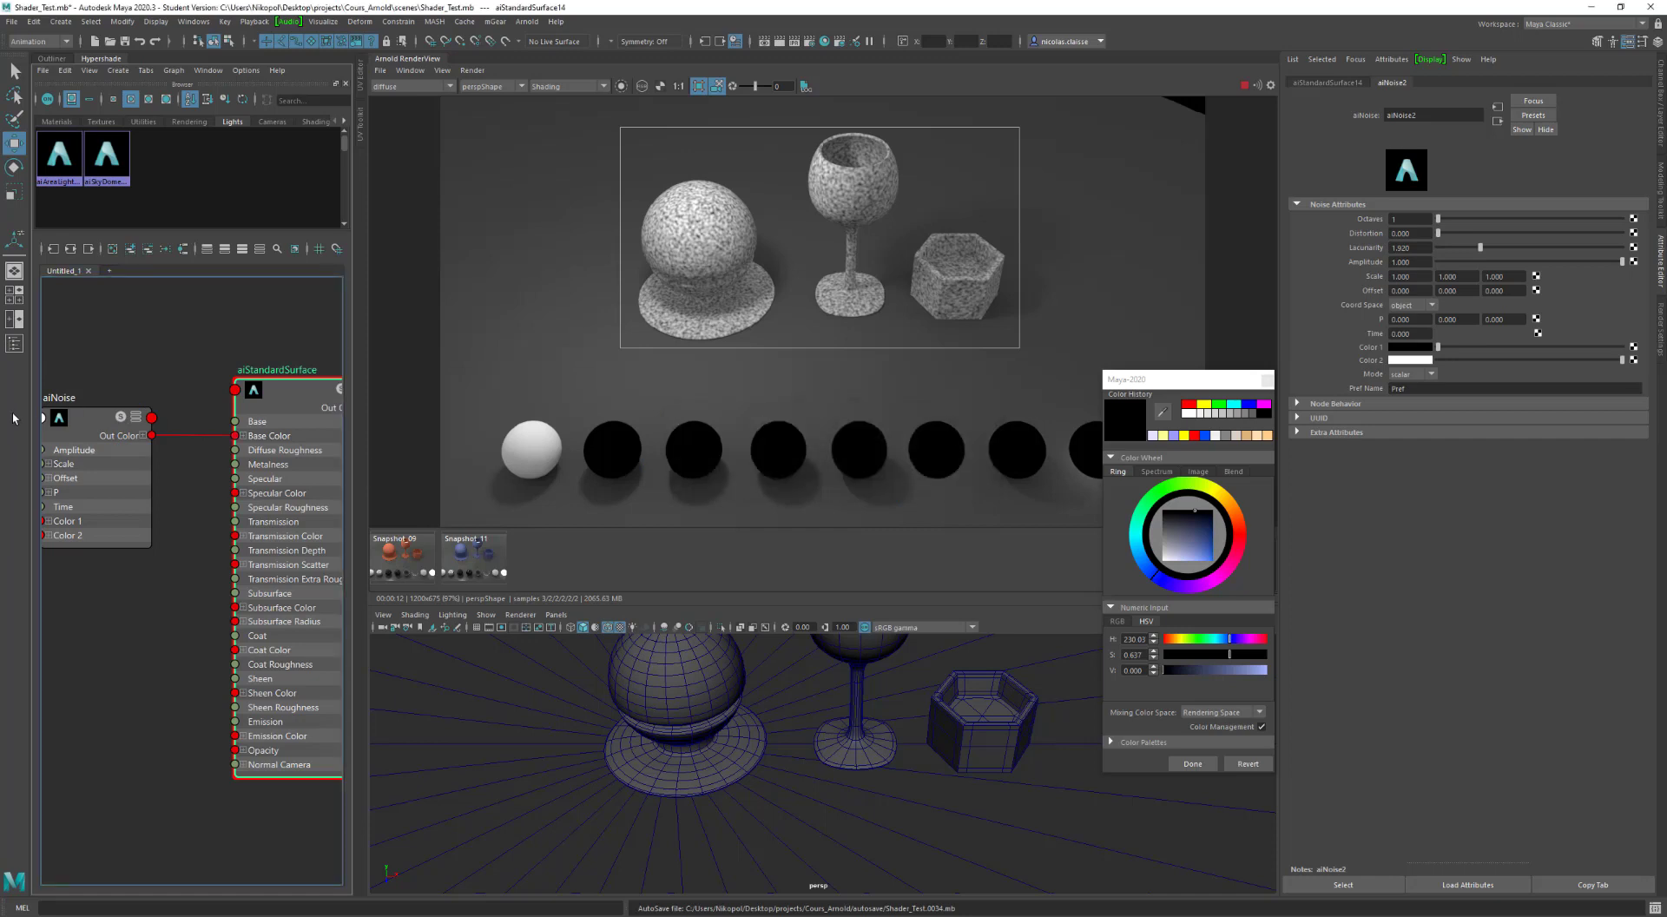
Step: Move the aiNoise node closer to the standard surface node and set the noise scale to 10 on all three axes
left_click_drag(86, 423, 137, 425)
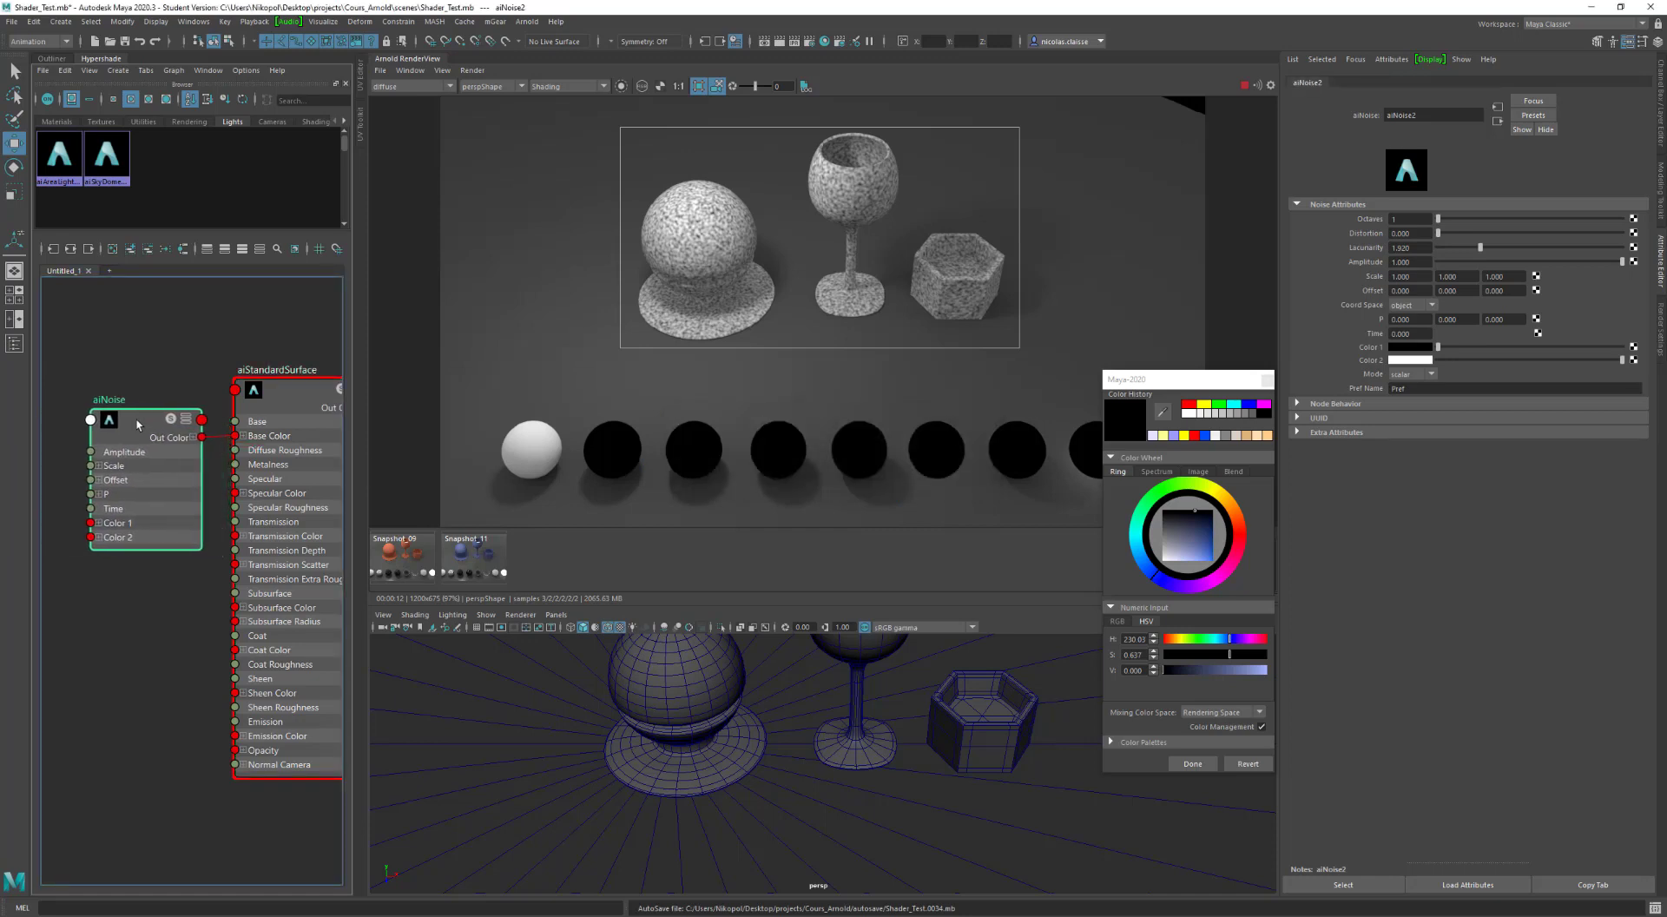
double_click(1419, 276)
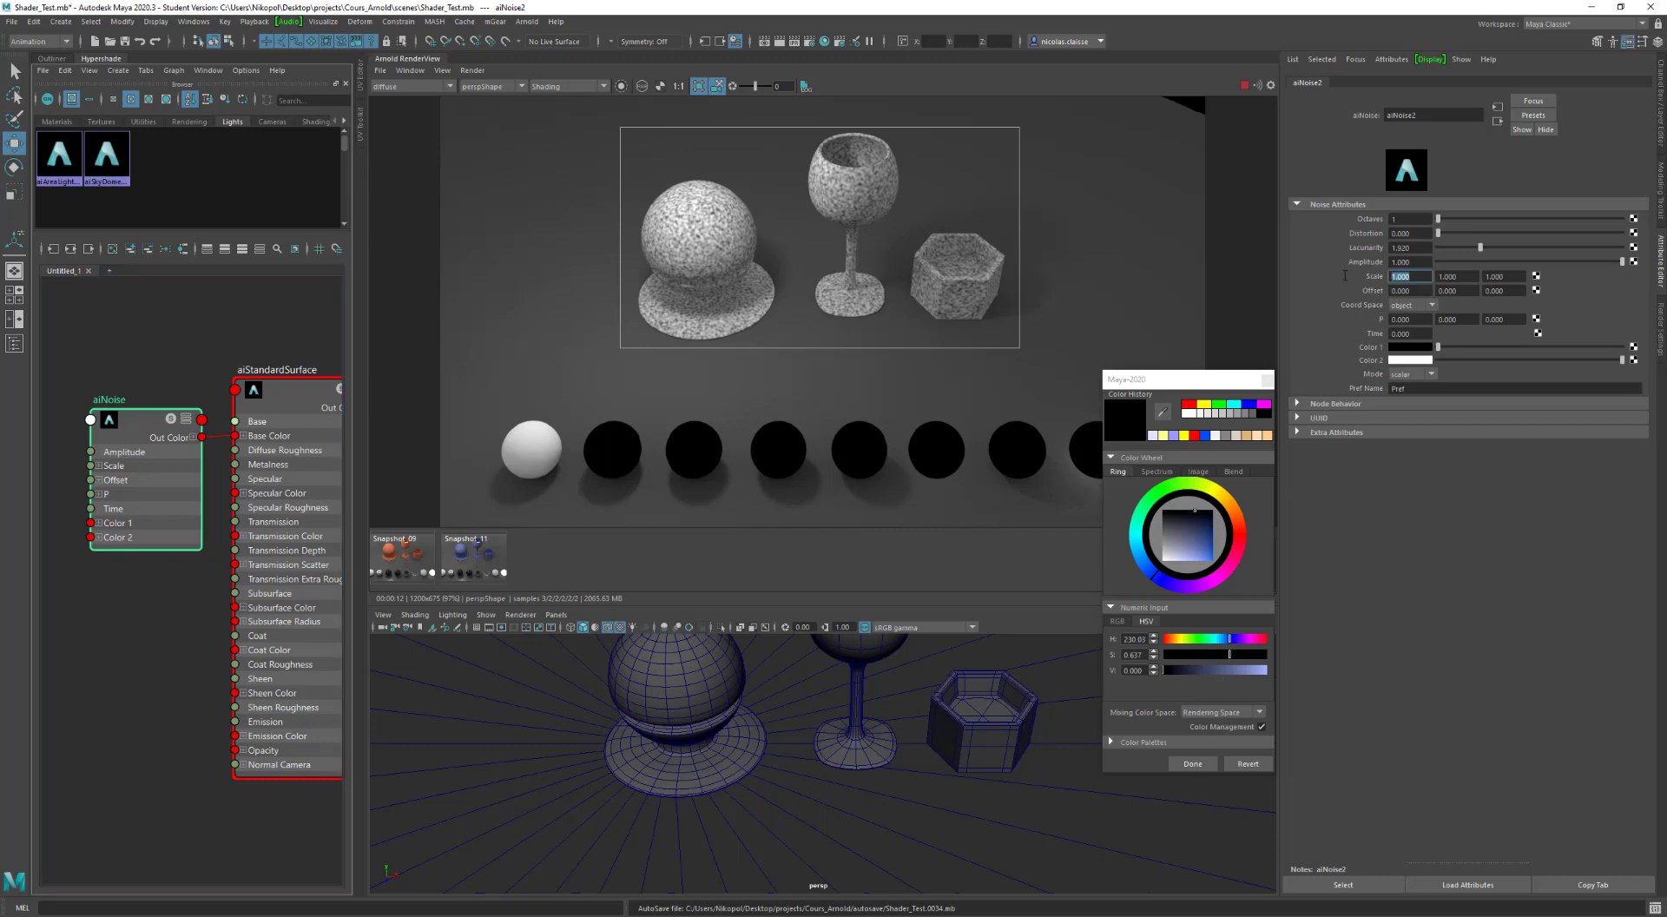
type("10")
key("Return")
key("Tab")
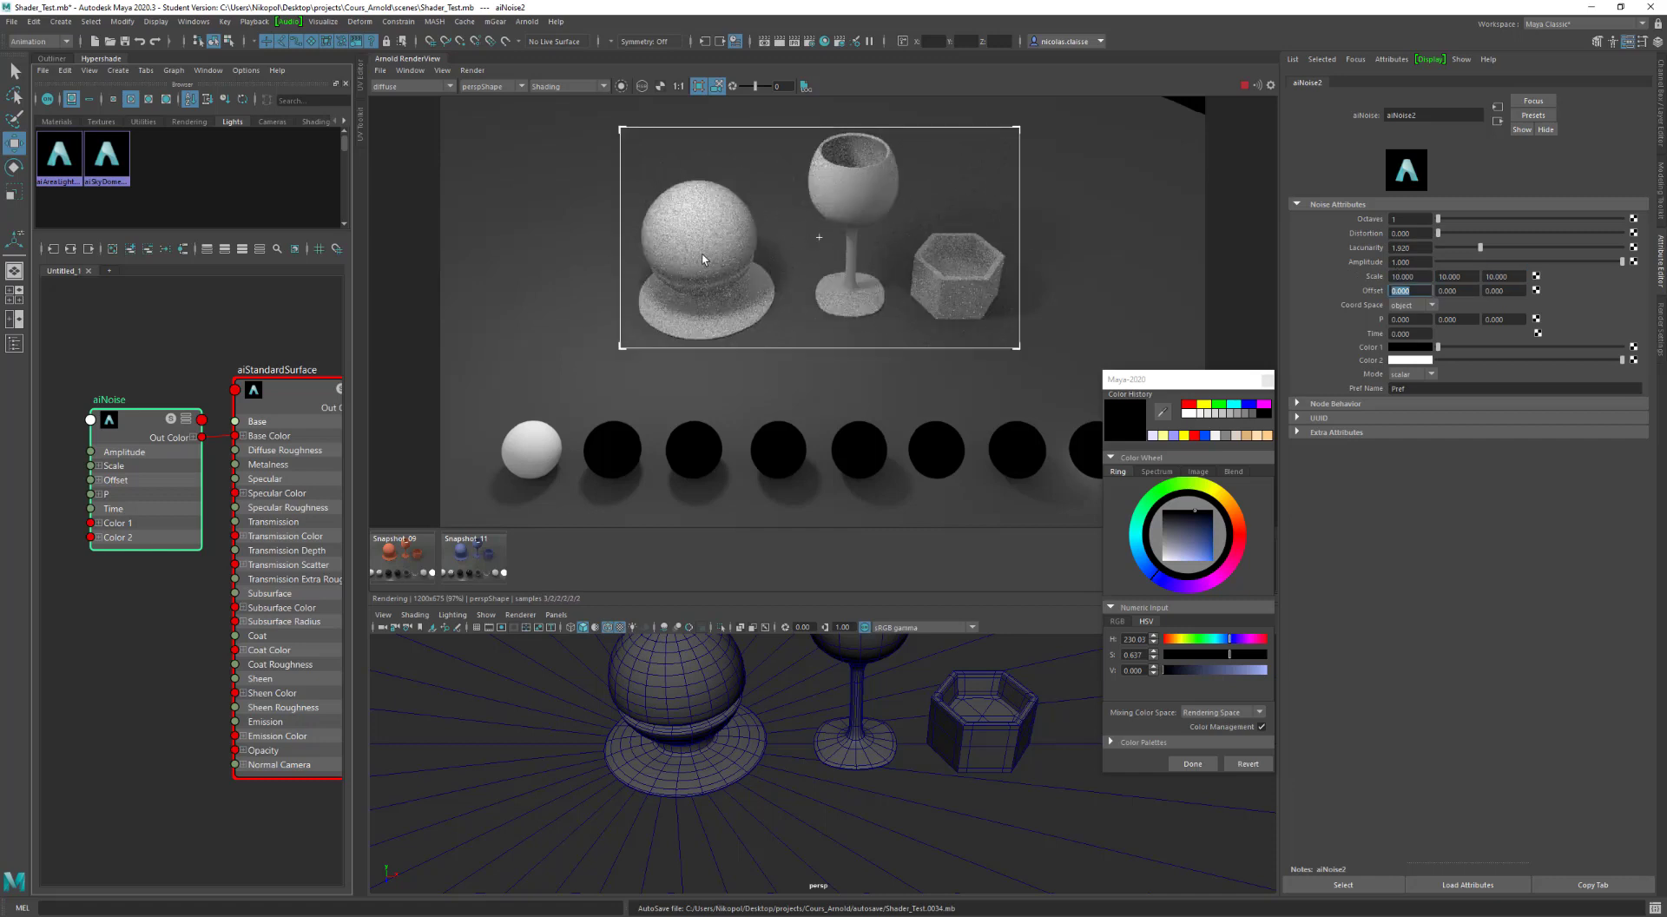
middle_click_drag(725, 261, 862, 290, "alt")
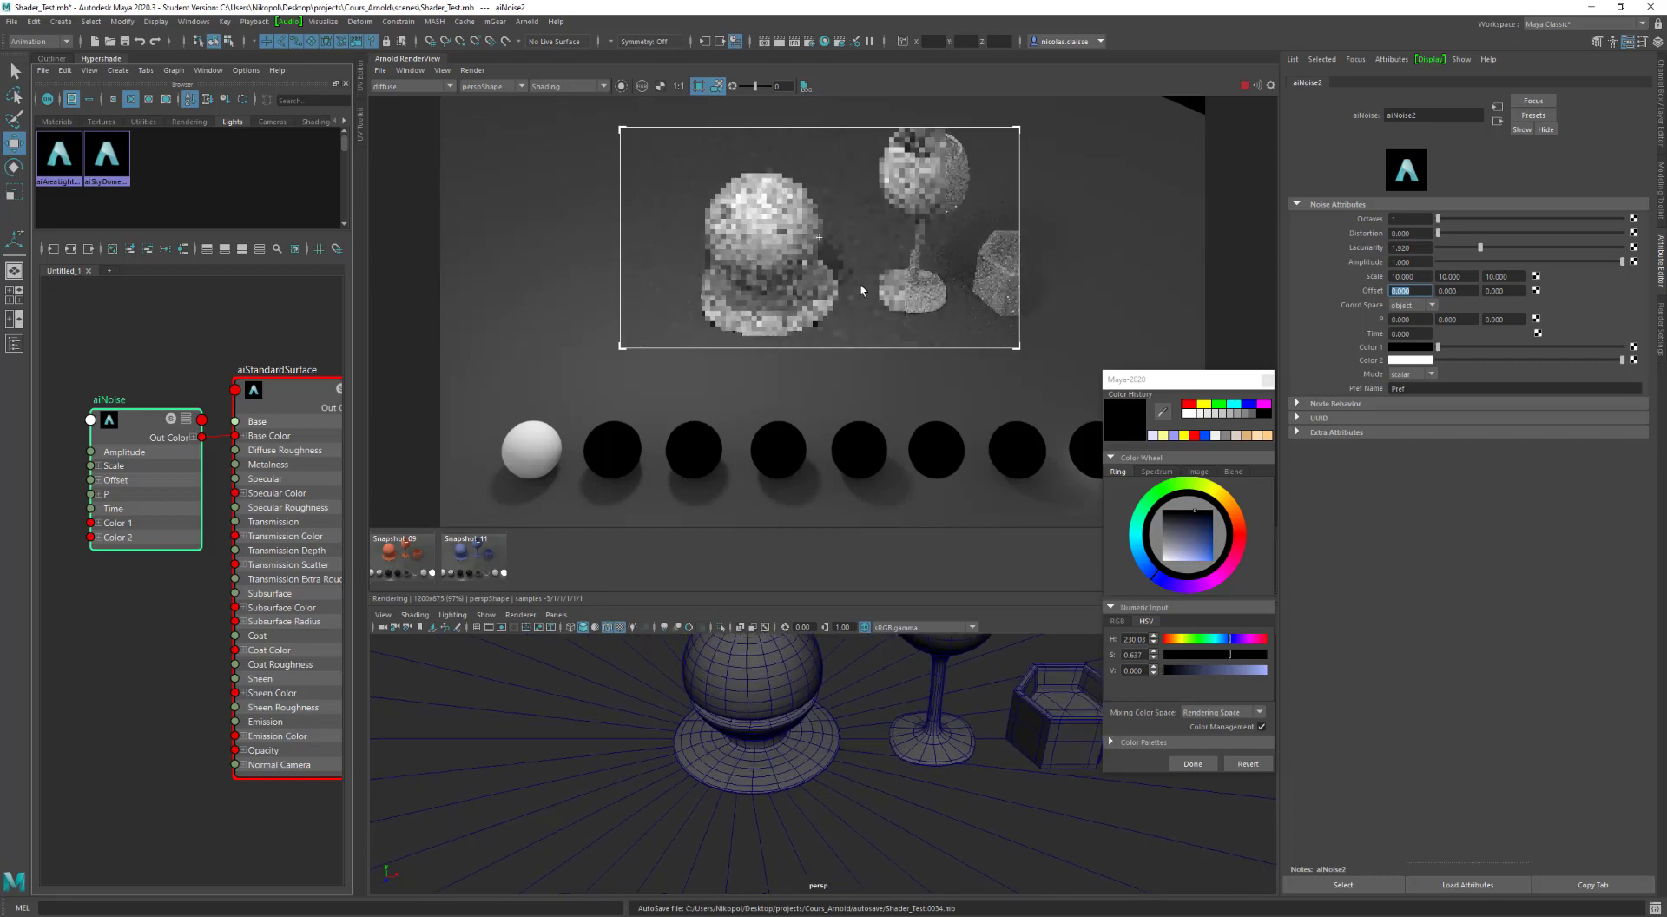
Step: Frame the sphere closer and set the aiNoise scale to 0.1 on X, 0 on Y and 0.1 on Z
scroll(862, 290, "up", 6)
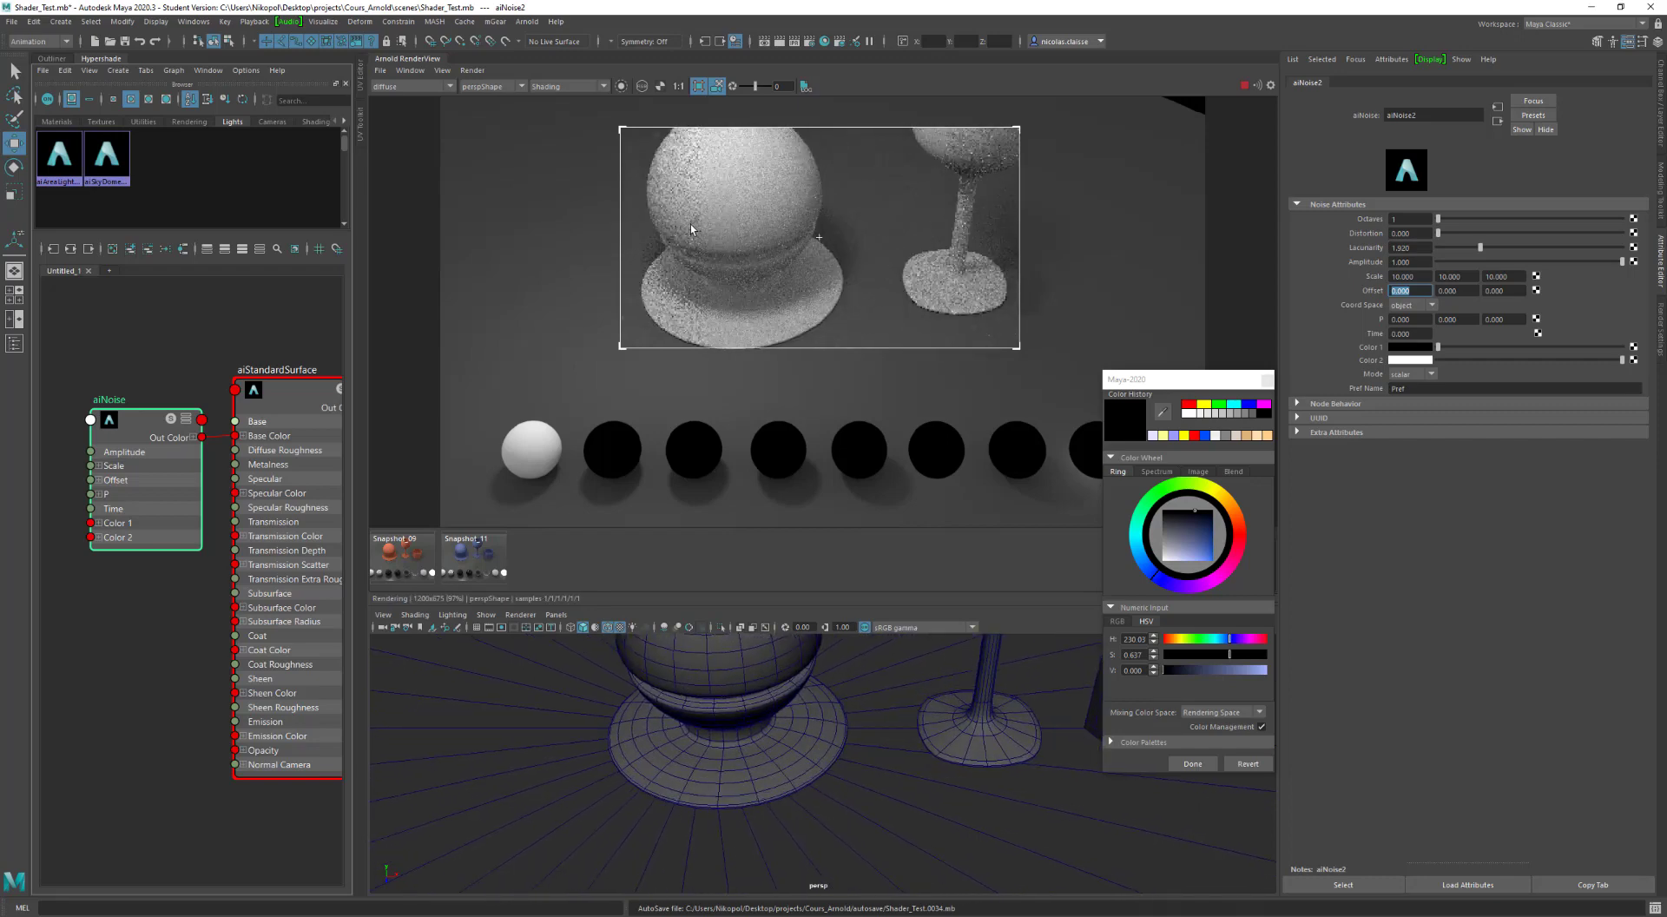
scroll(690, 224, "up", 3)
scroll(743, 221, "up", 4)
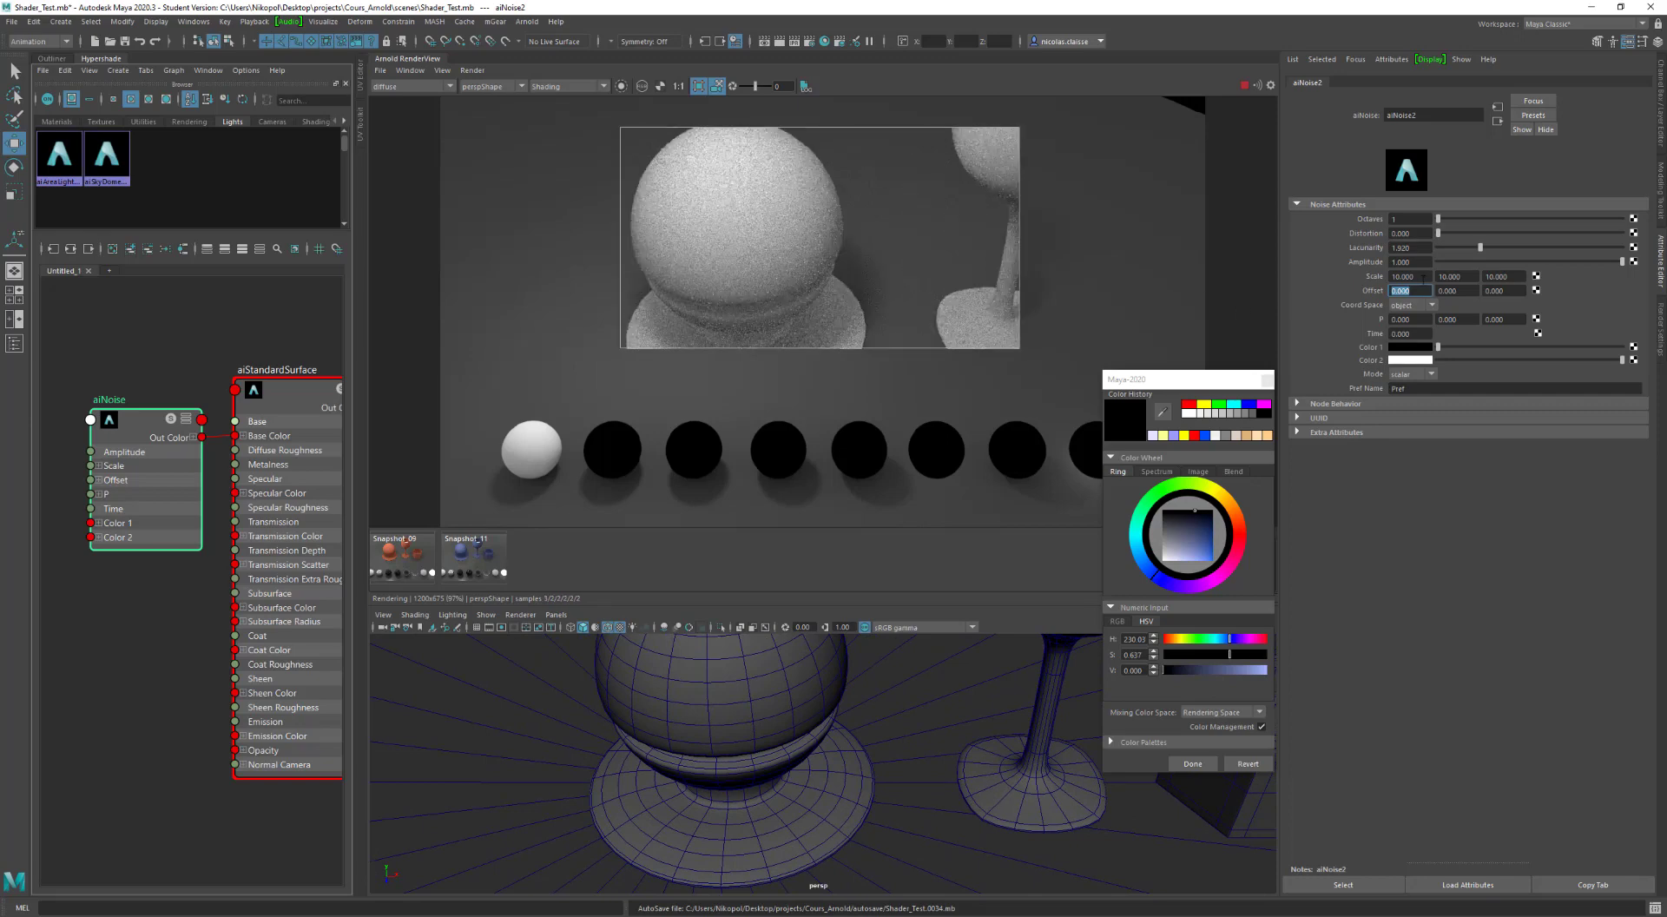
left_click(1423, 278)
type("0.")
type("1")
key("Tab")
type("0")
key("Tab")
type("1")
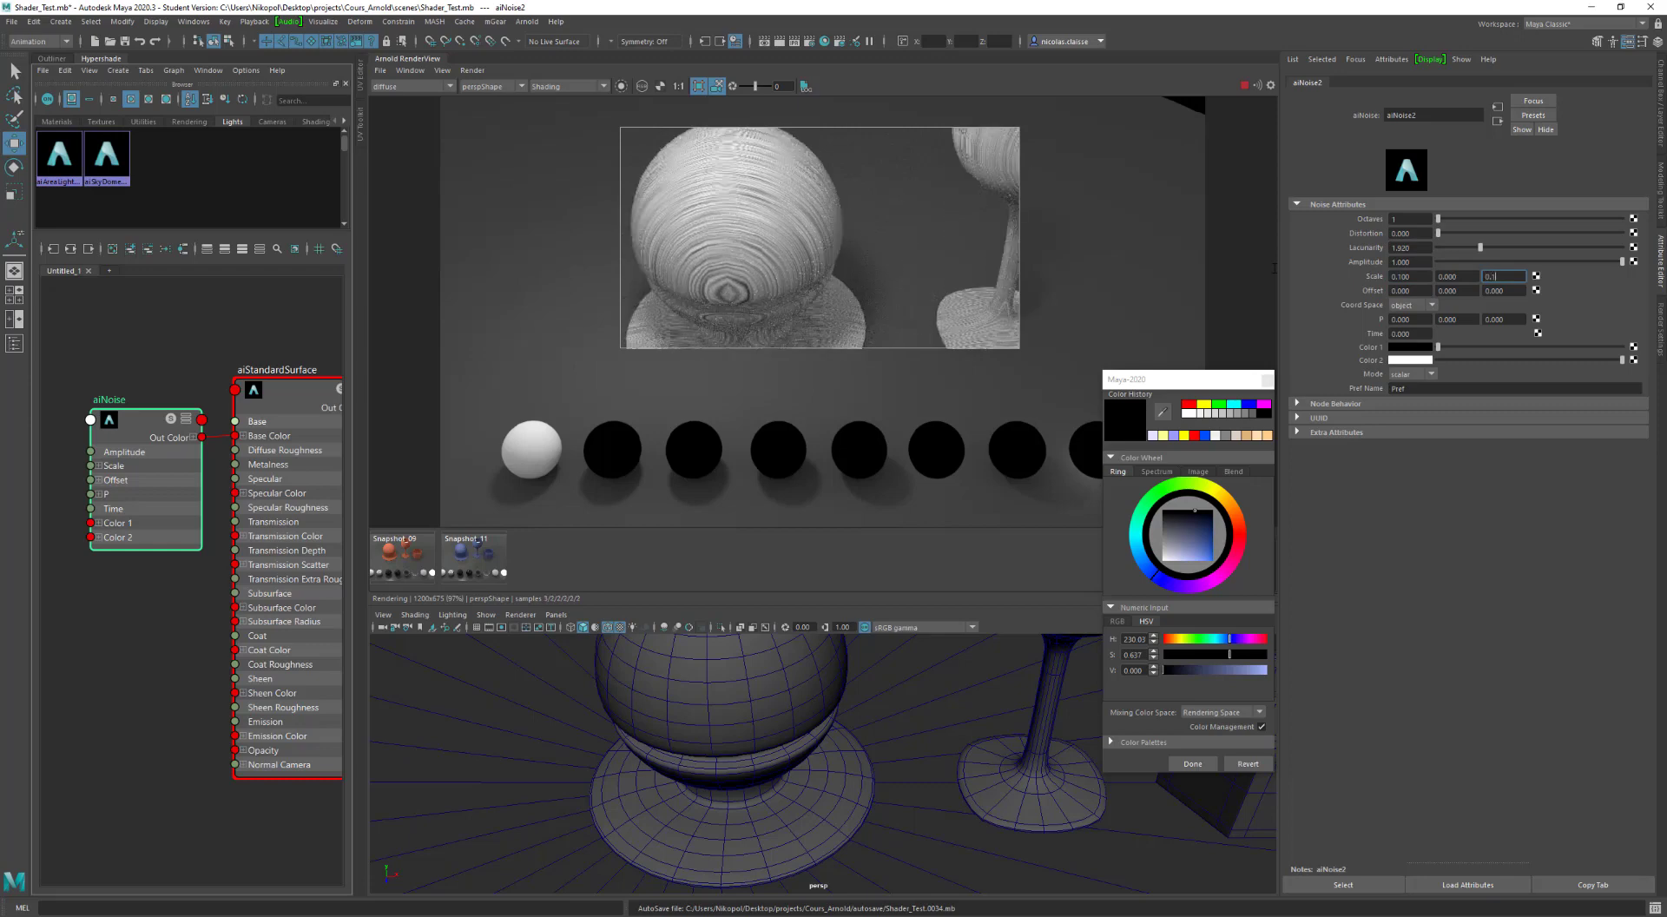
key("Return")
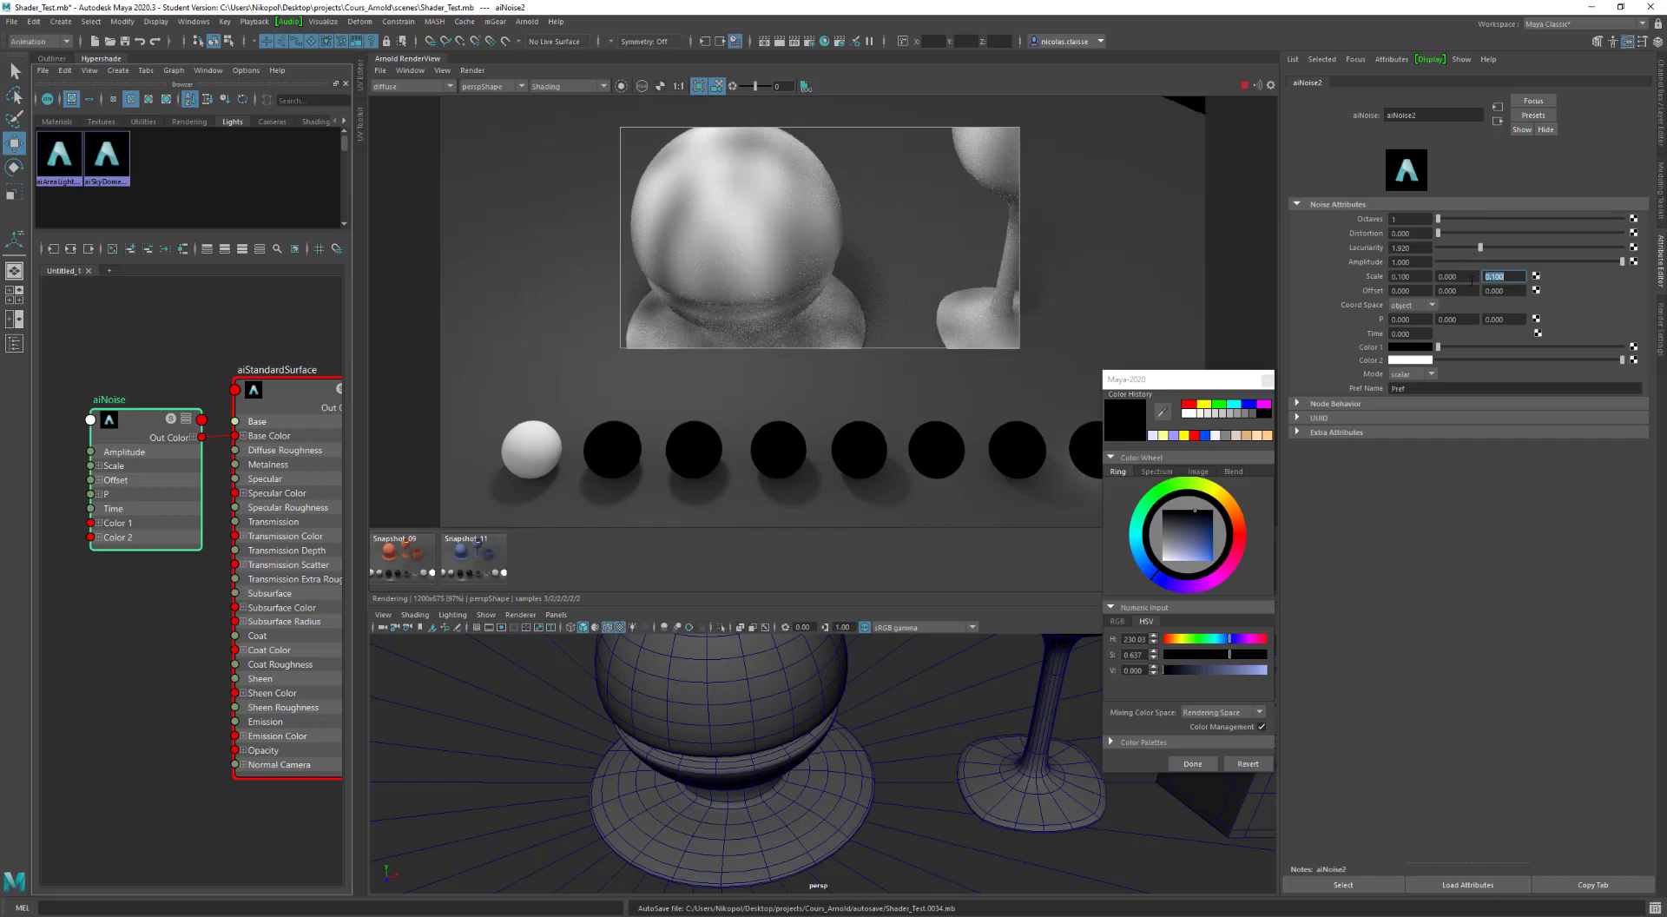
Step: Try different Y scale values on the noise, including 0.1 and 10, and check the pattern on the sphere and glass
left_click(1455, 277)
key("Return")
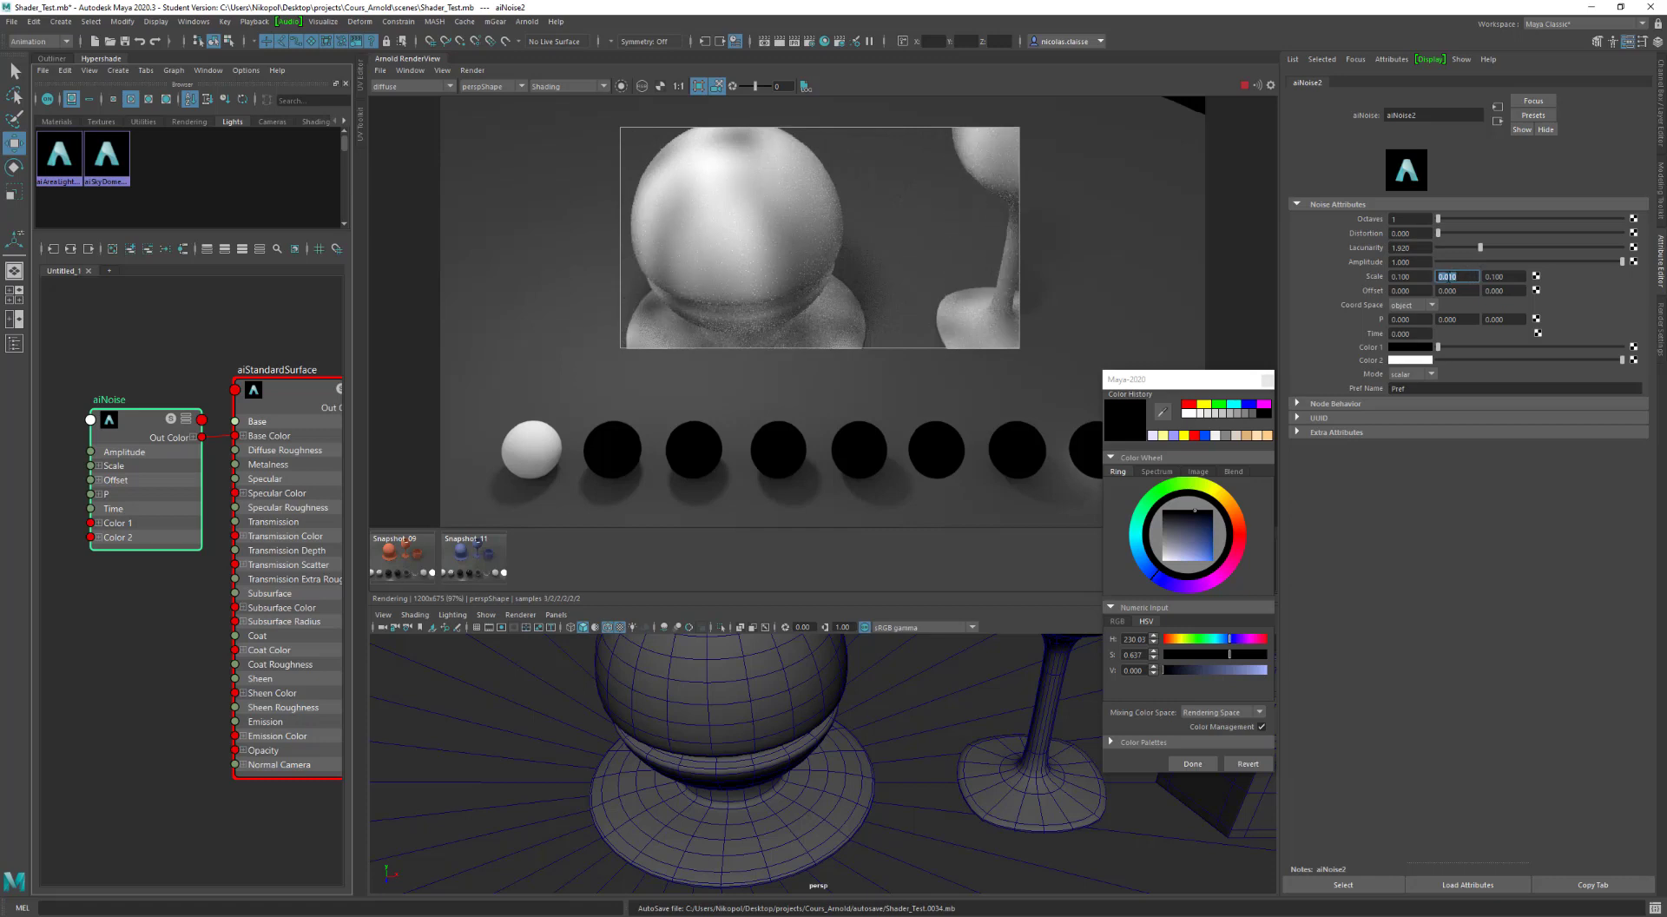
left_click_drag(1451, 276, 1474, 276)
type("1")
key("Return")
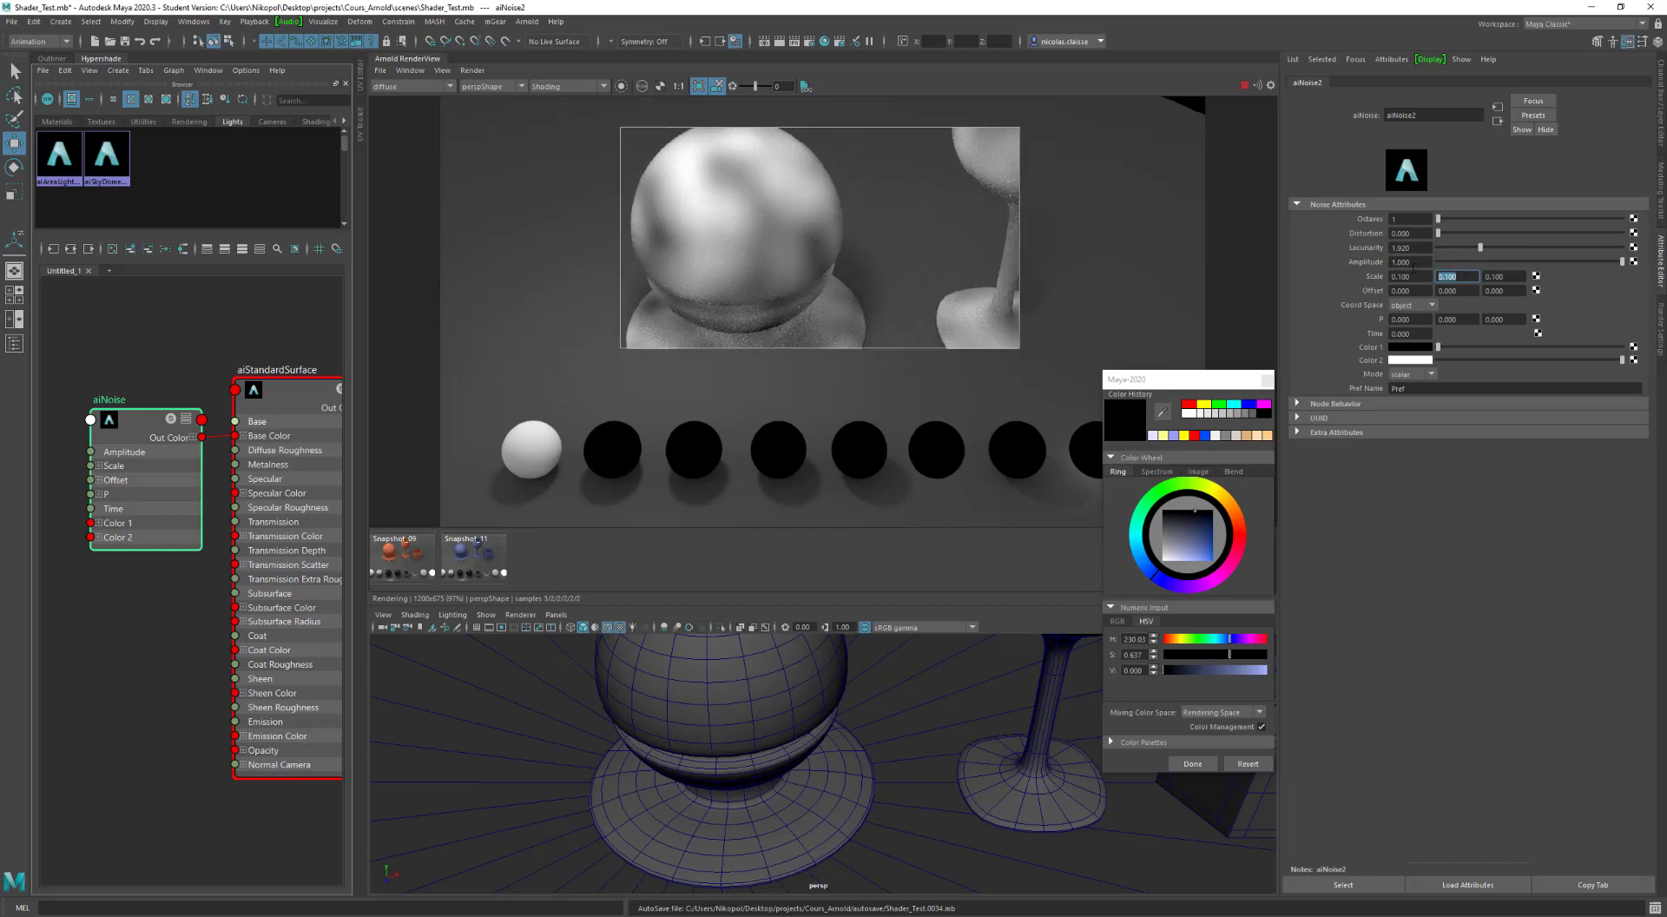
type("10")
key("Return")
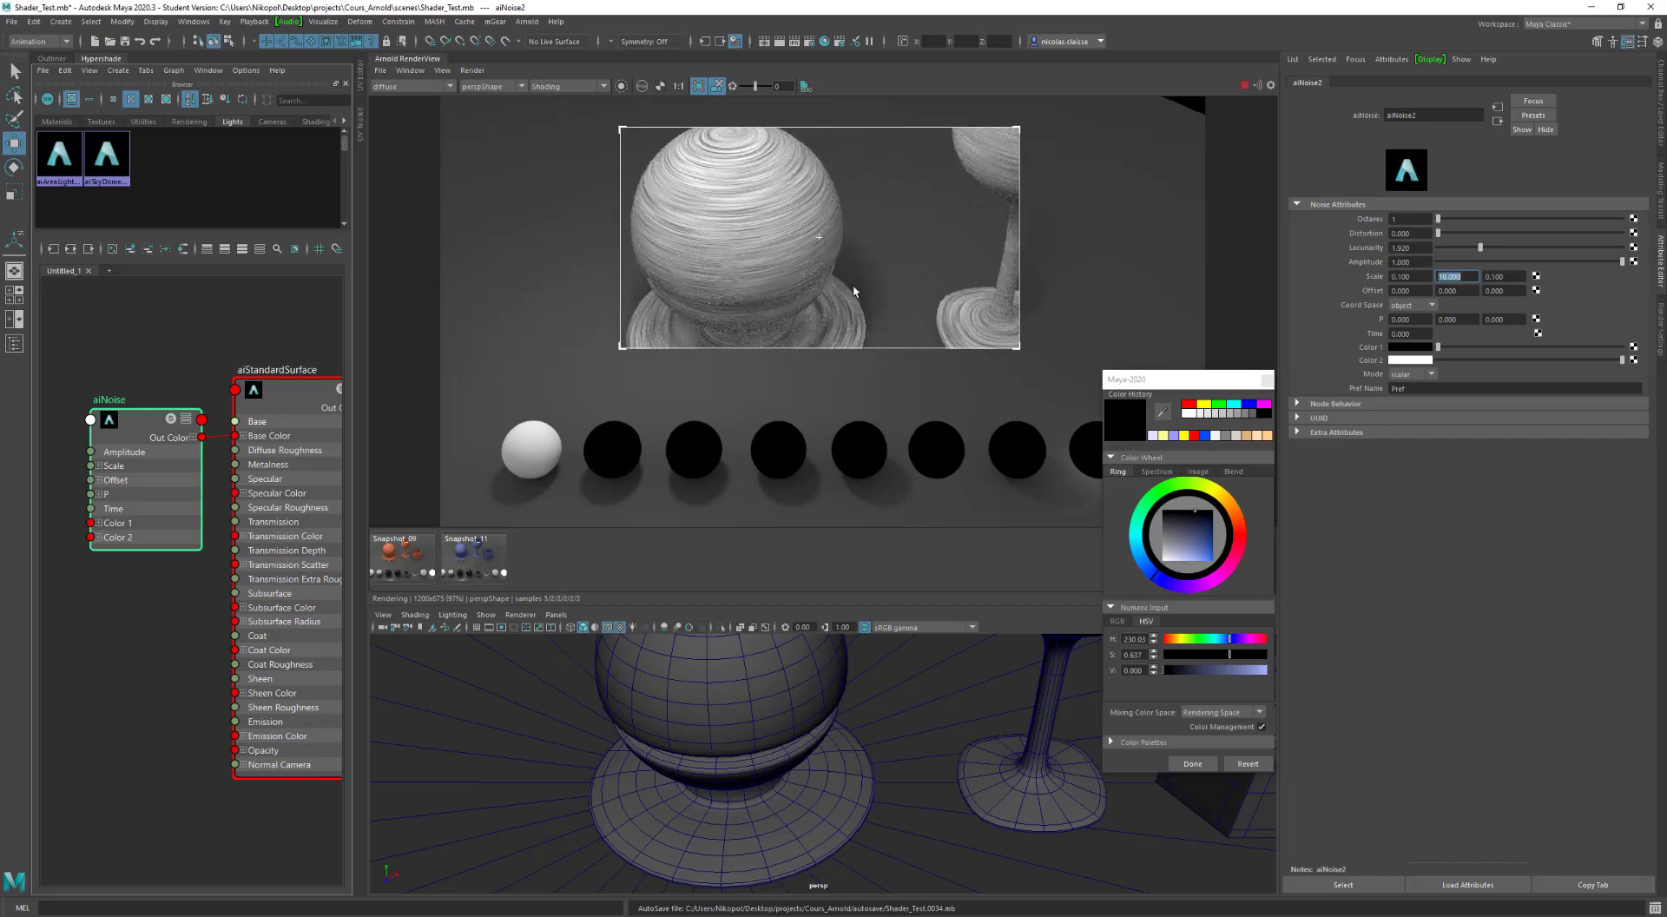
key("[")
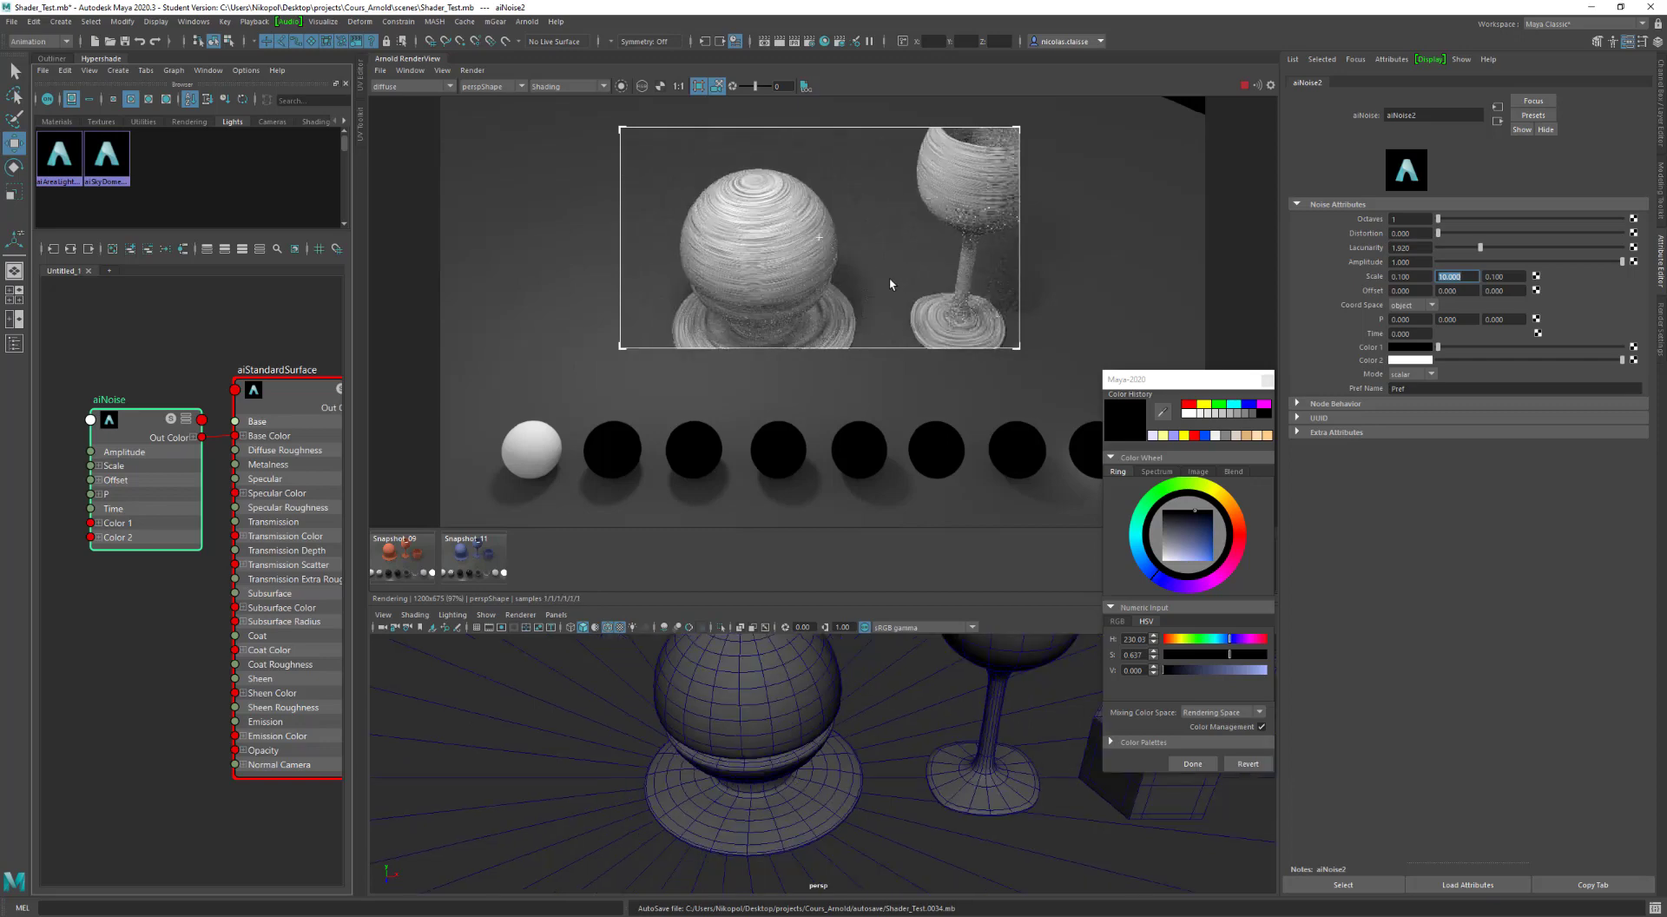
key("[")
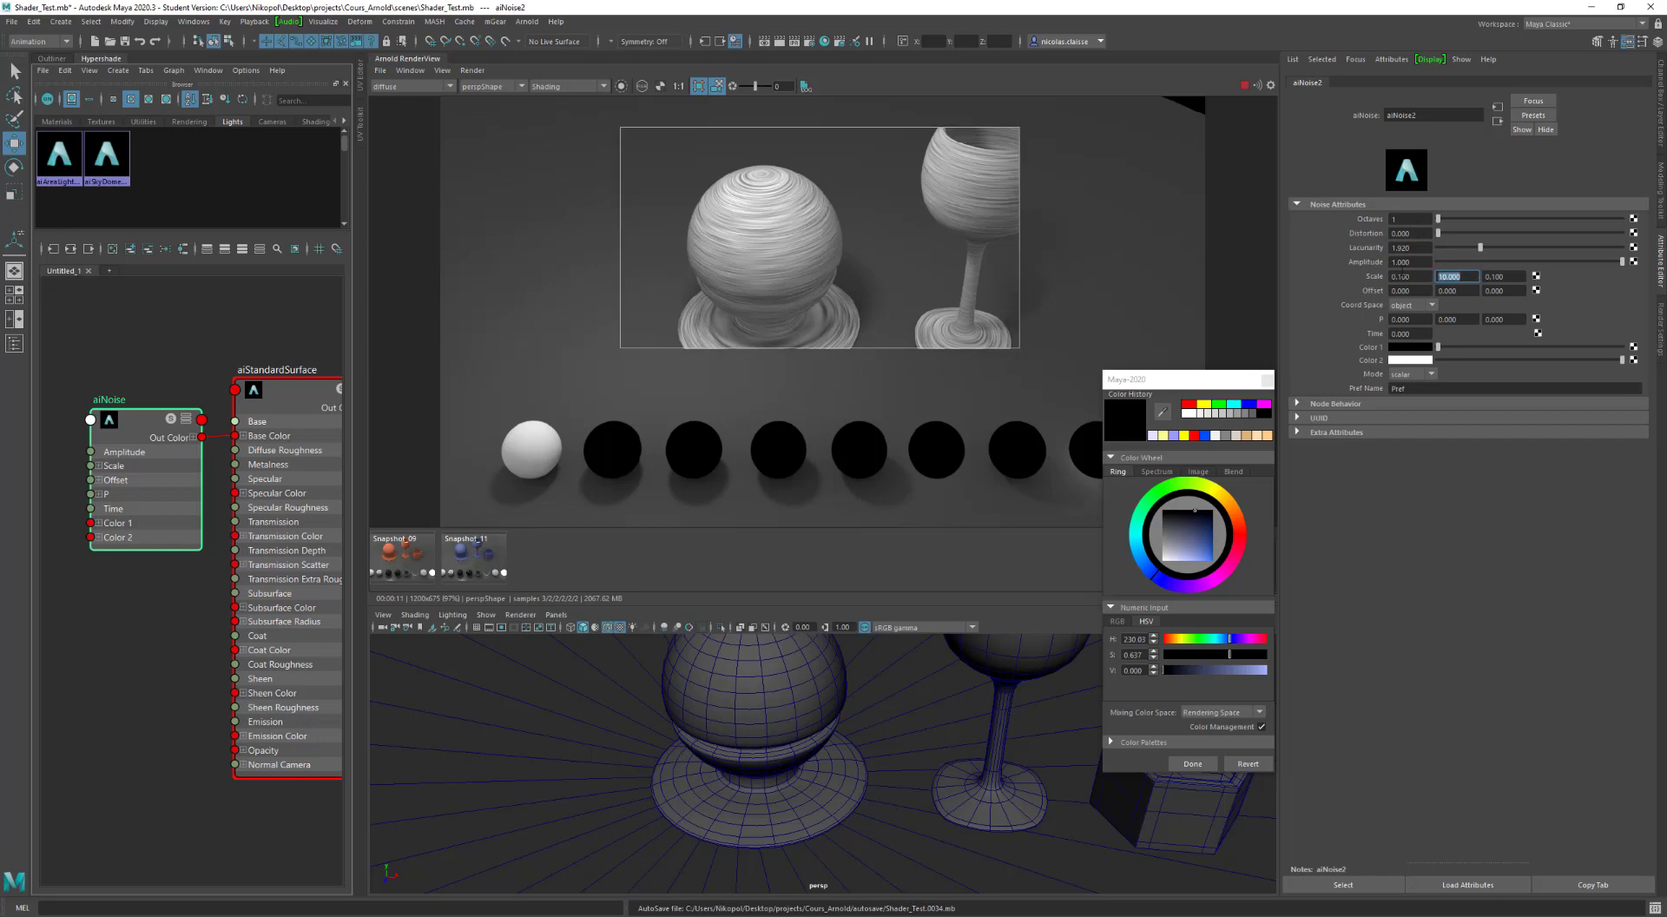
Step: Set the noise's Y scale to 0.1 and connect its Scale X channel to Scale Y and Scale Z
type("0.1")
key("Return")
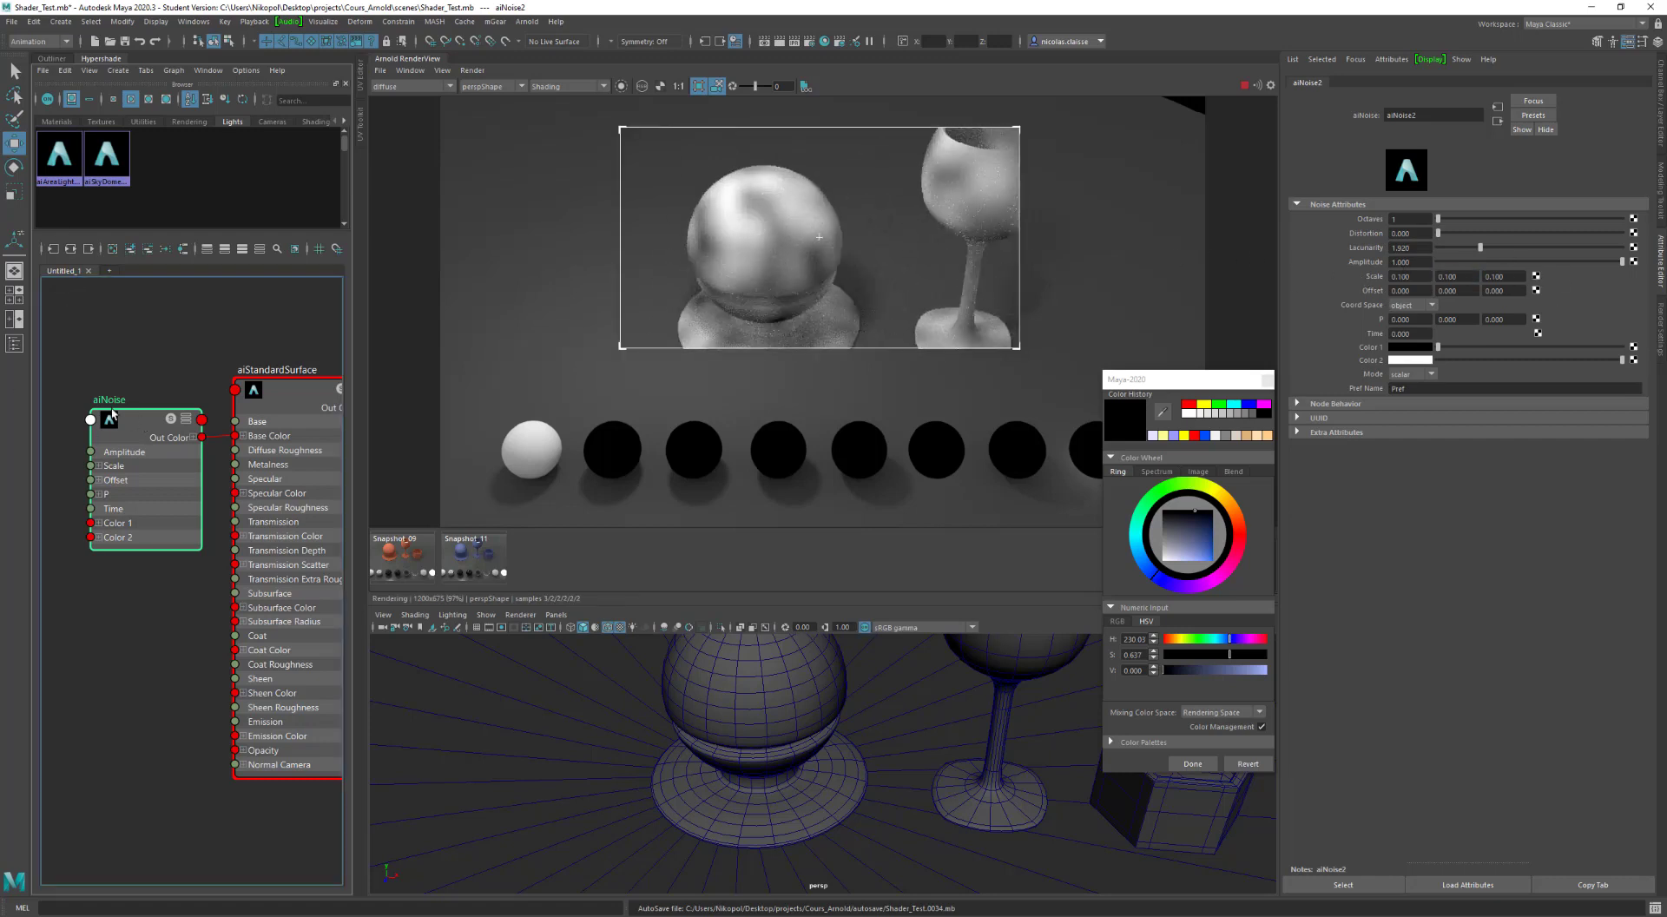
left_click_drag(143, 425, 125, 405)
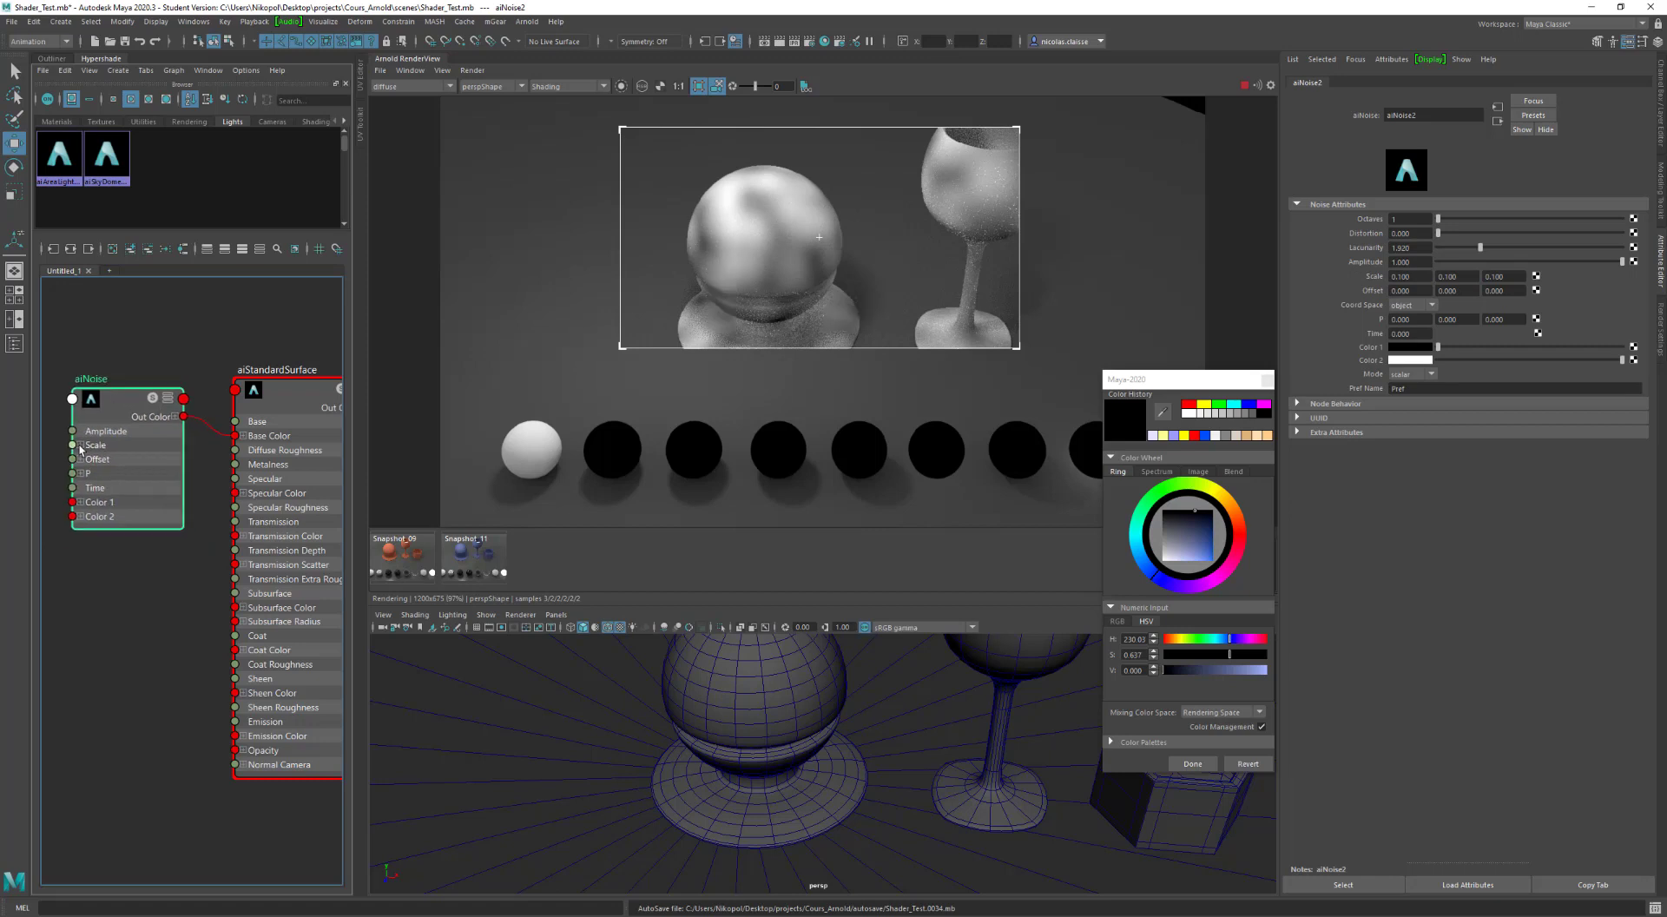
left_click(80, 445)
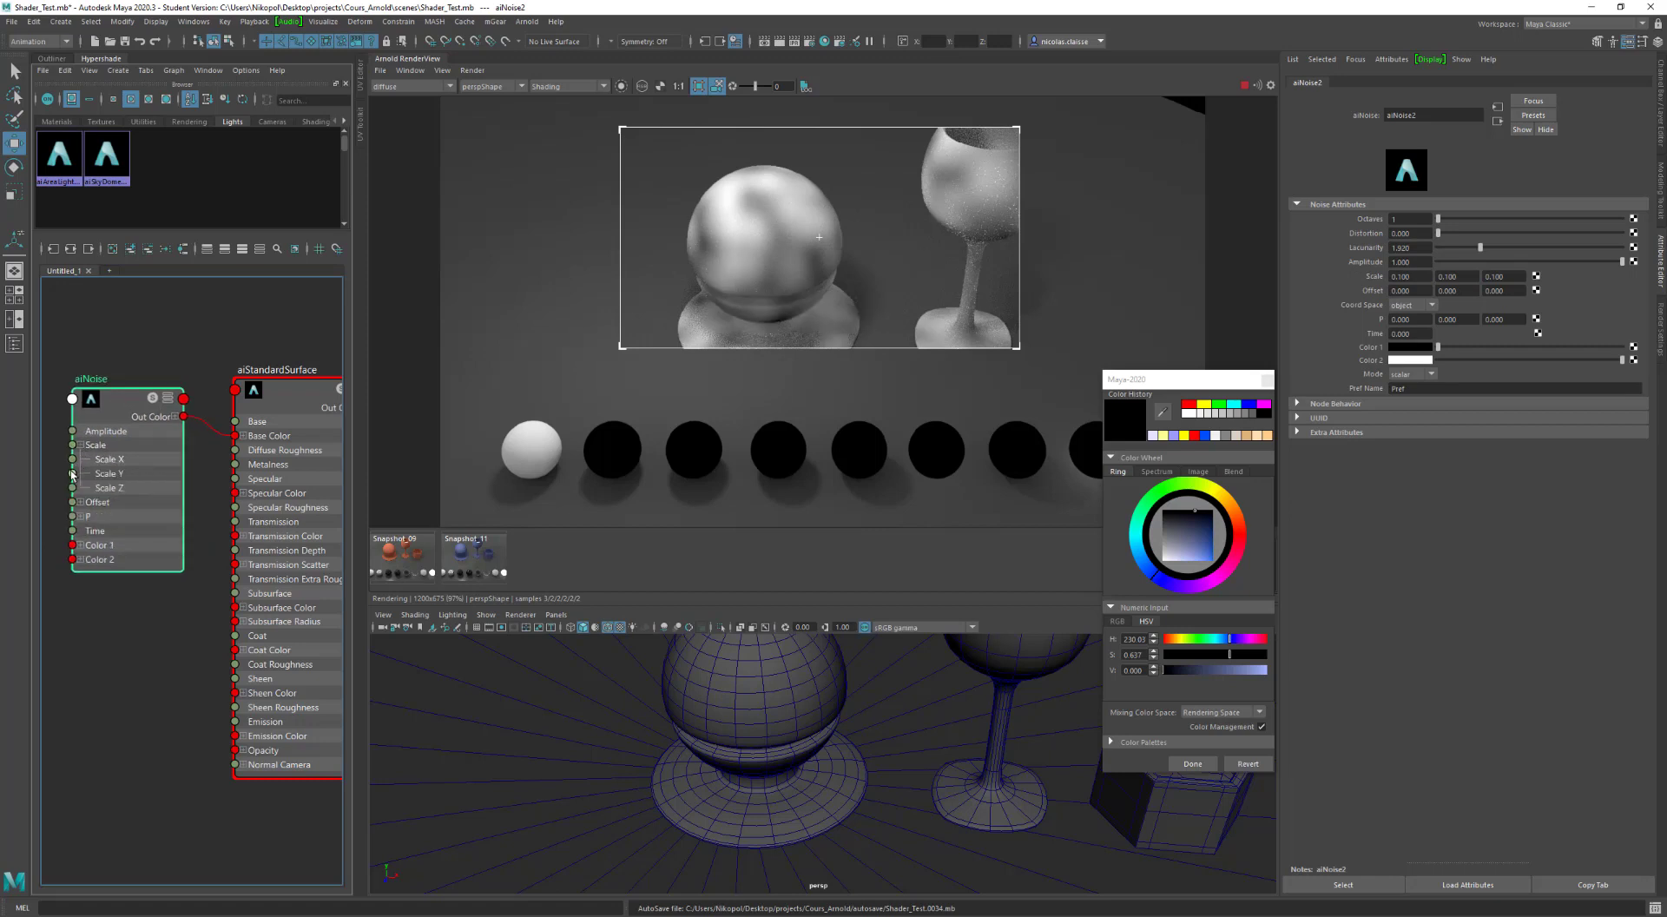
mouse_move(72, 459)
left_mouse_down()
mouse_move(70, 485)
mouse_move(72, 459)
left_mouse_up()
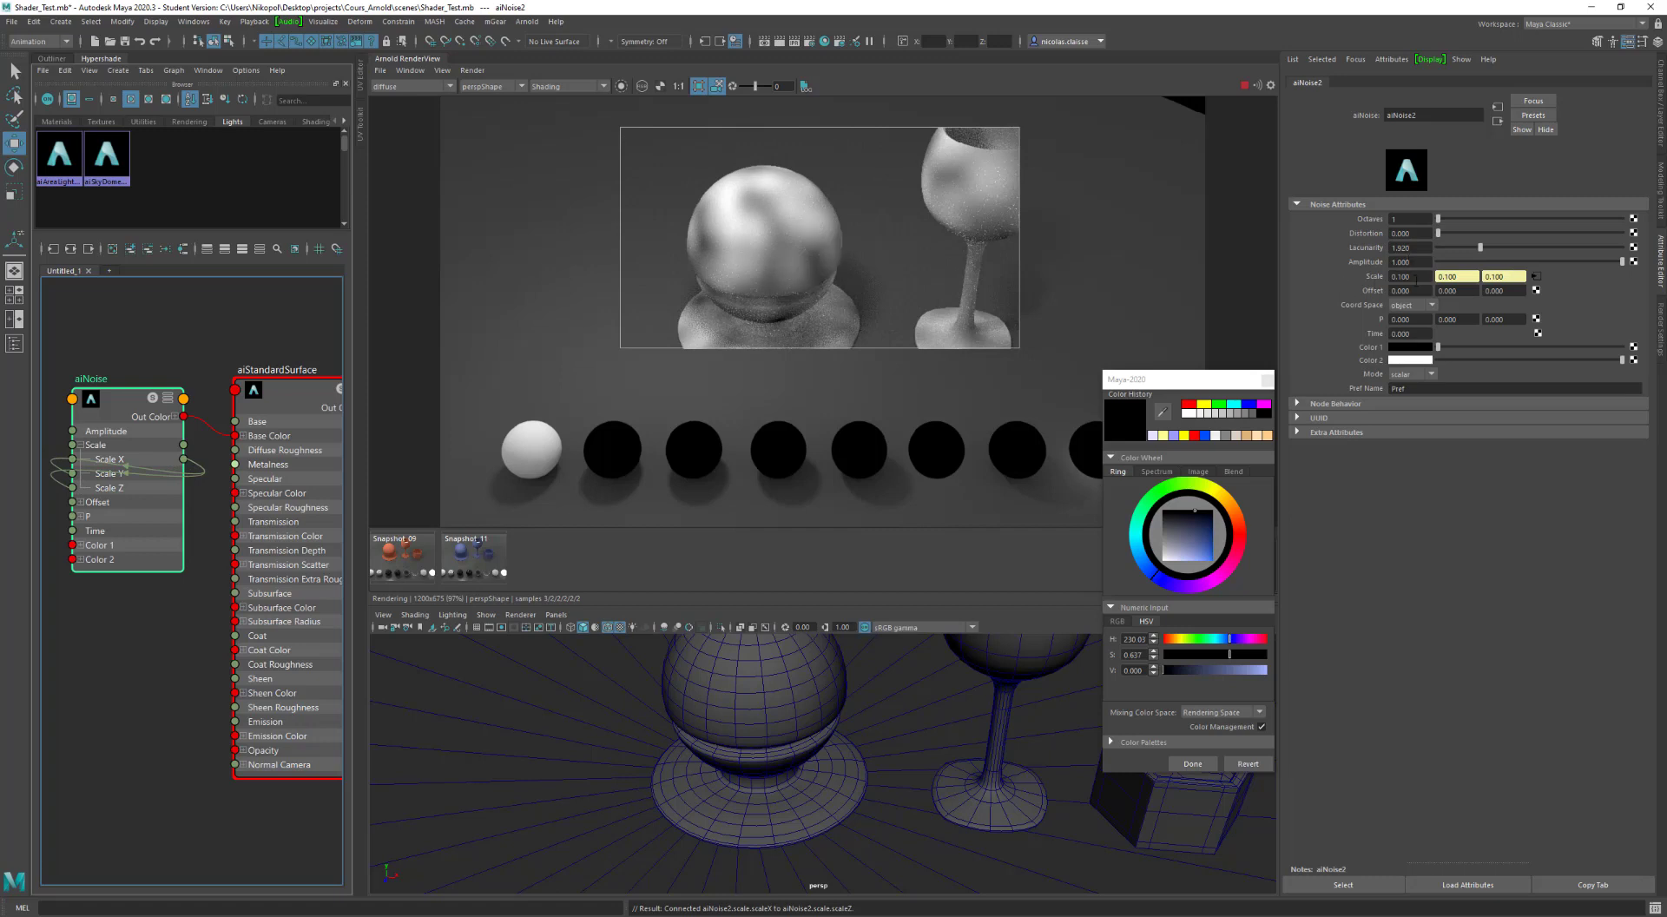
Step: Set the linked noise scale to 0.3 through its X value and raise the octaves to 2
left_click_drag(1416, 280, 1360, 280)
type("0.")
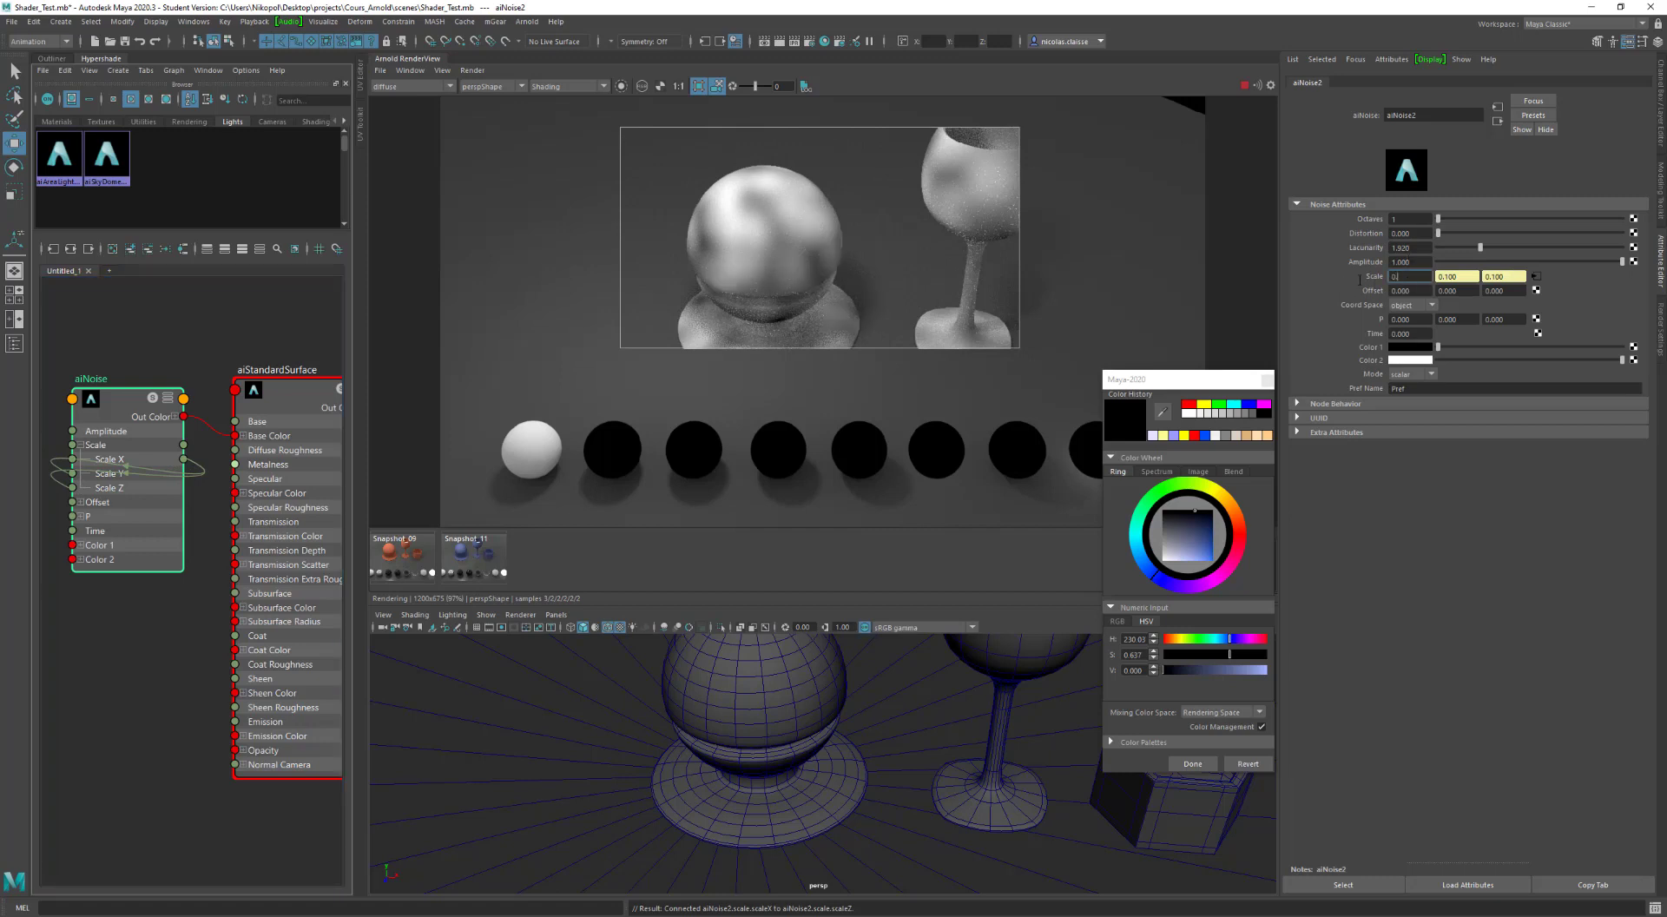
type("3")
key("Return")
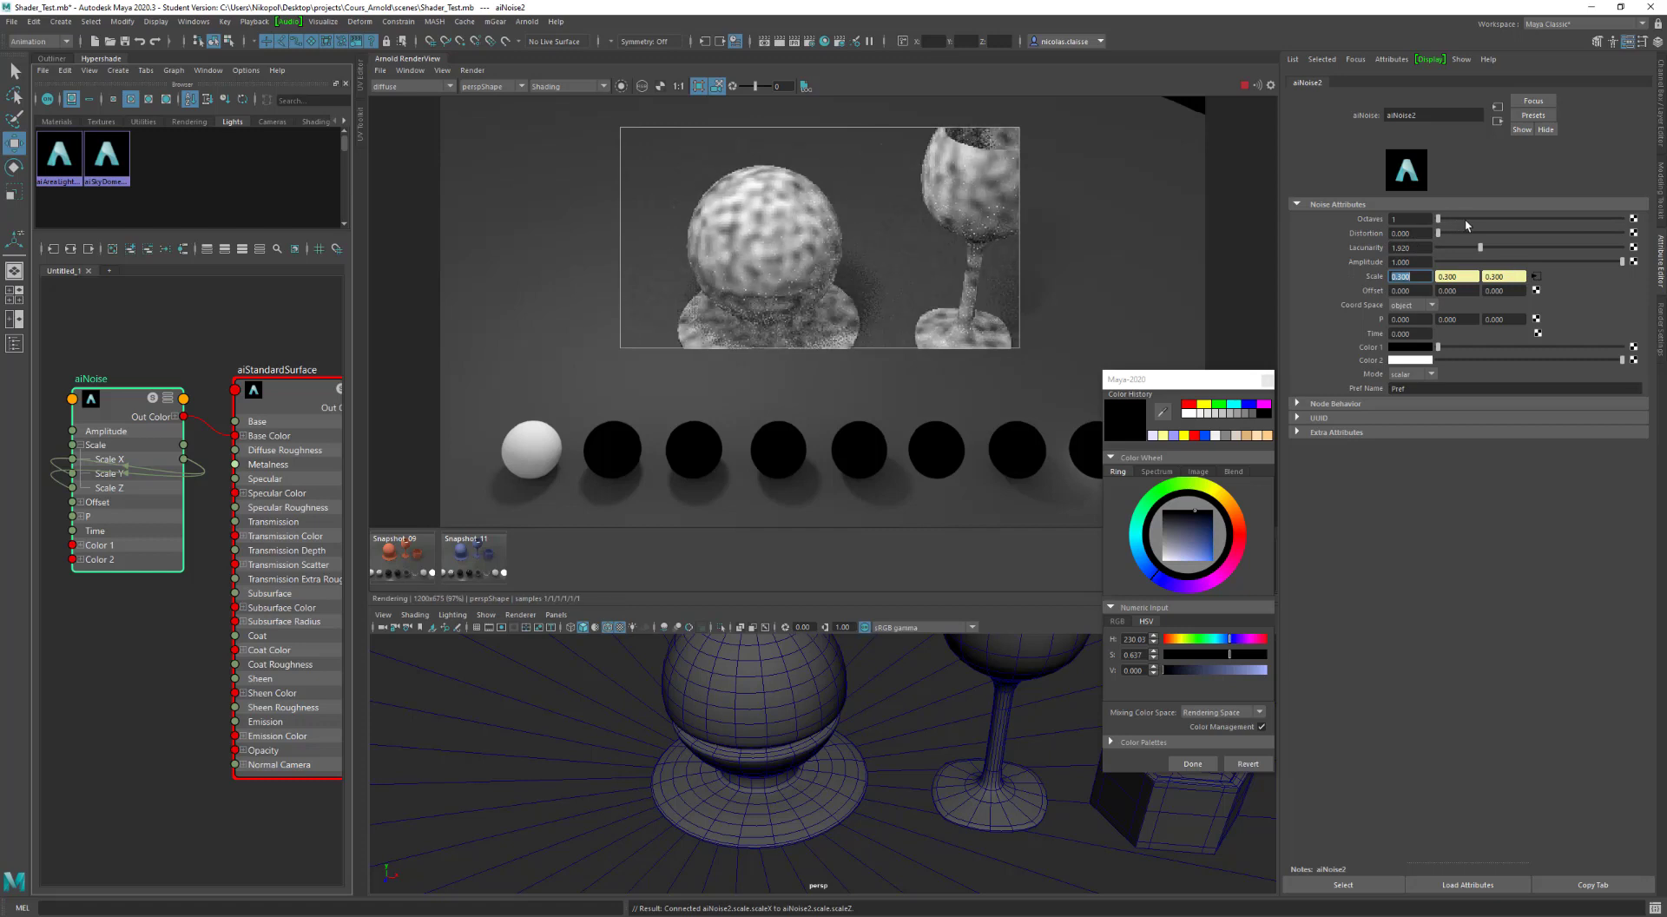
left_click(1465, 219)
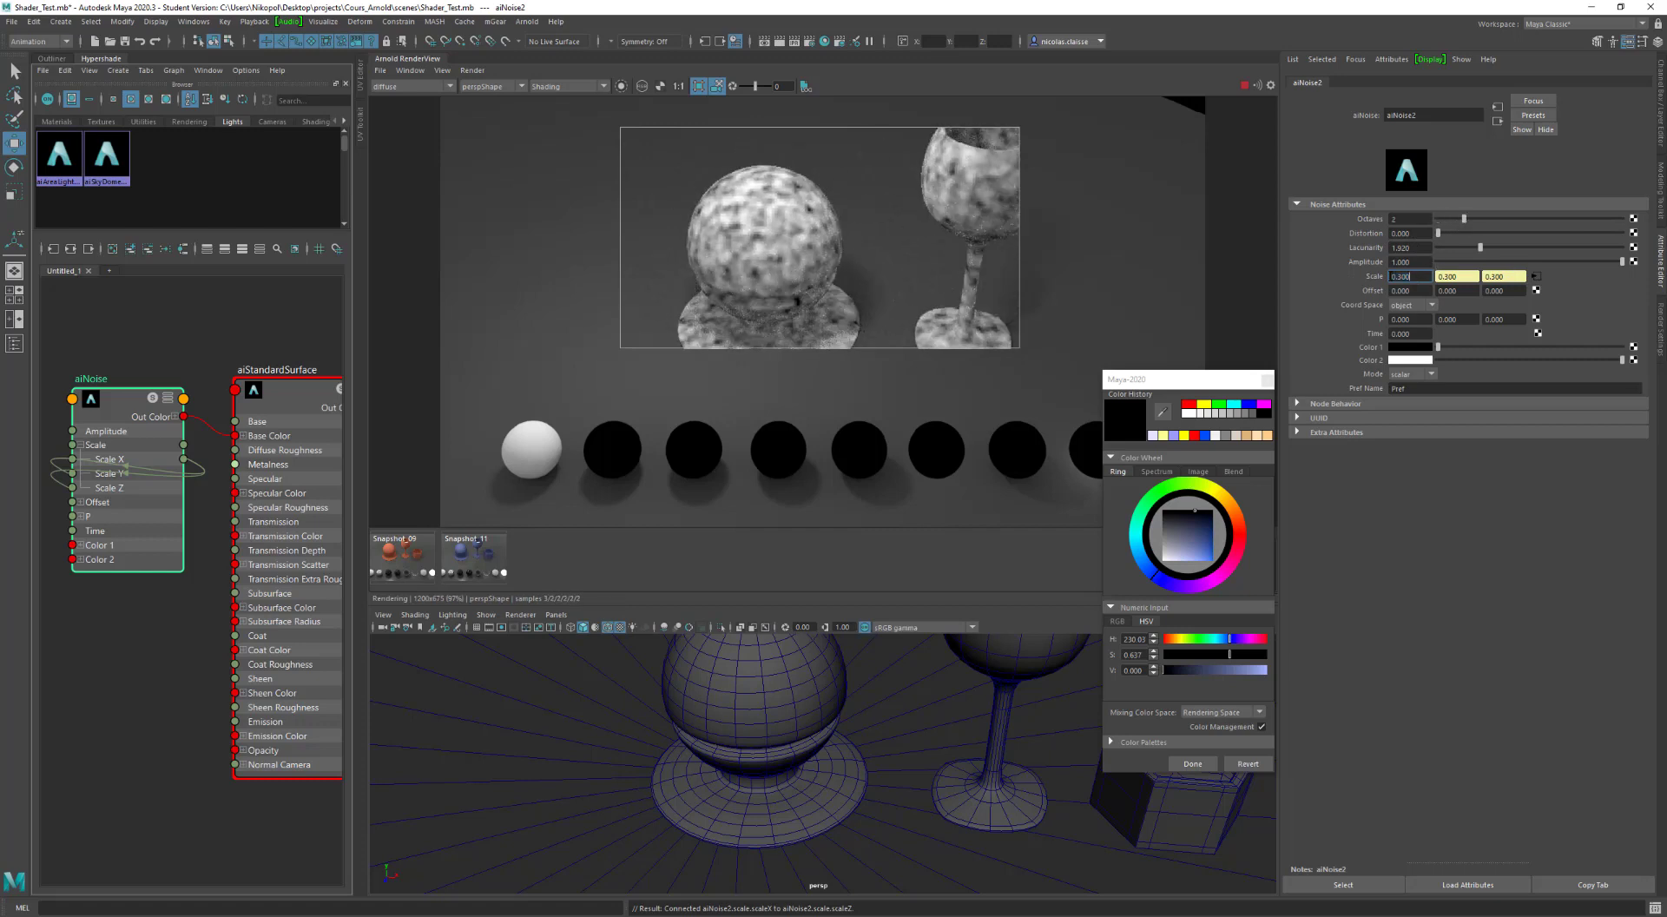
Step: Set the linked noise scale to 0.1 and raise the octaves to 3, then 4
type("0.1")
key("Return")
left_click(1493, 217)
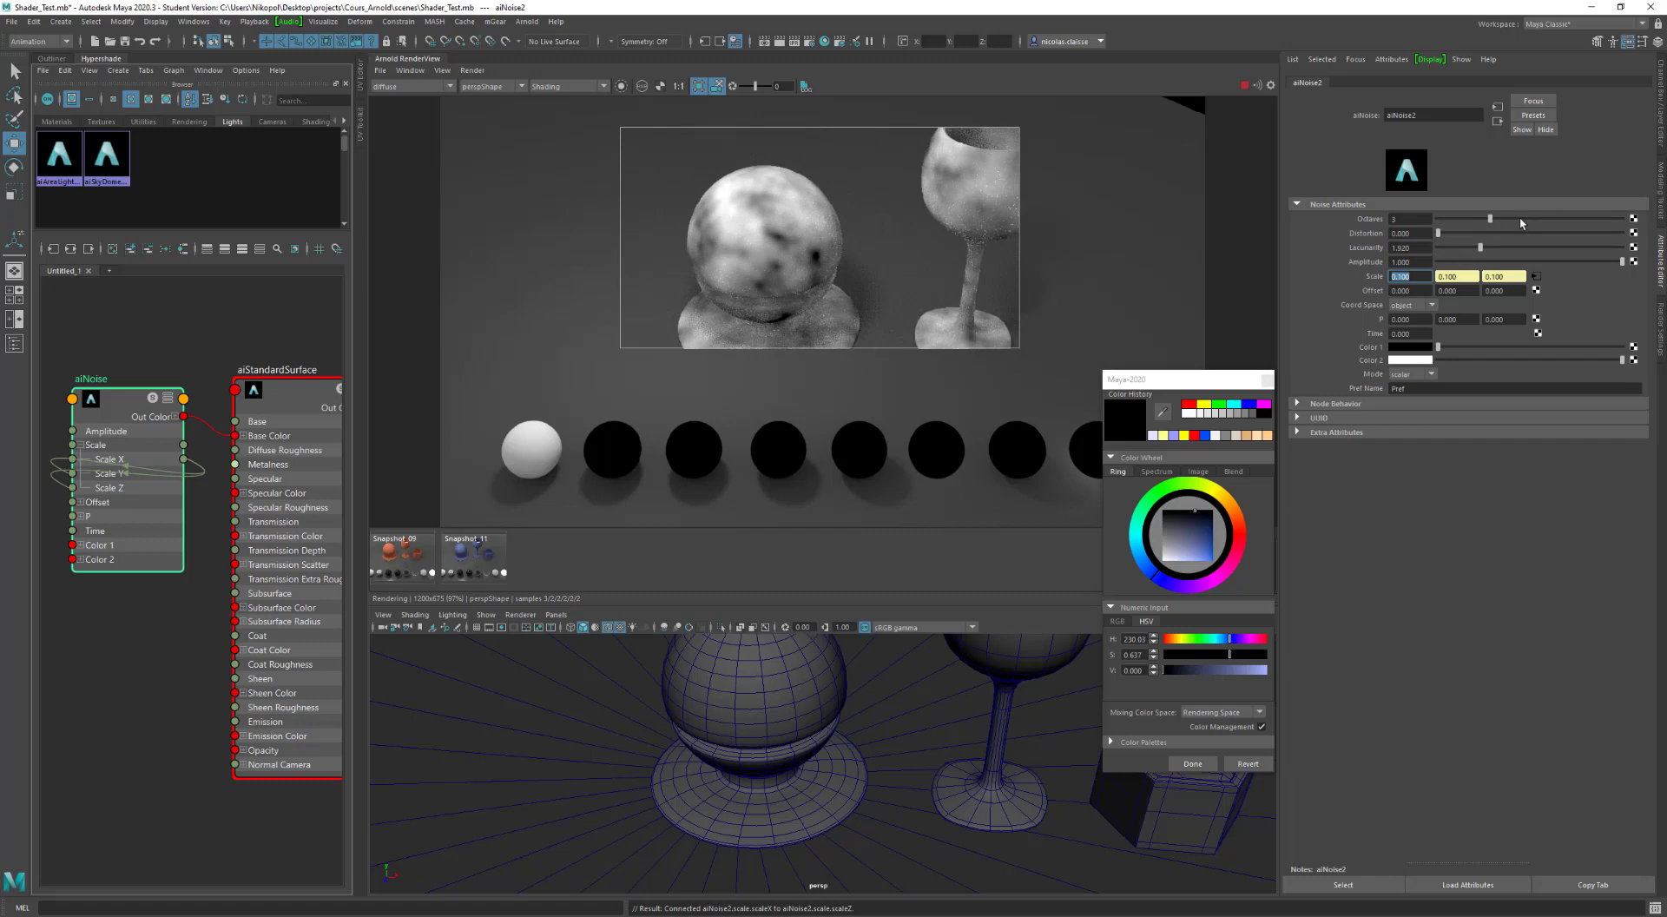
left_click(1520, 218)
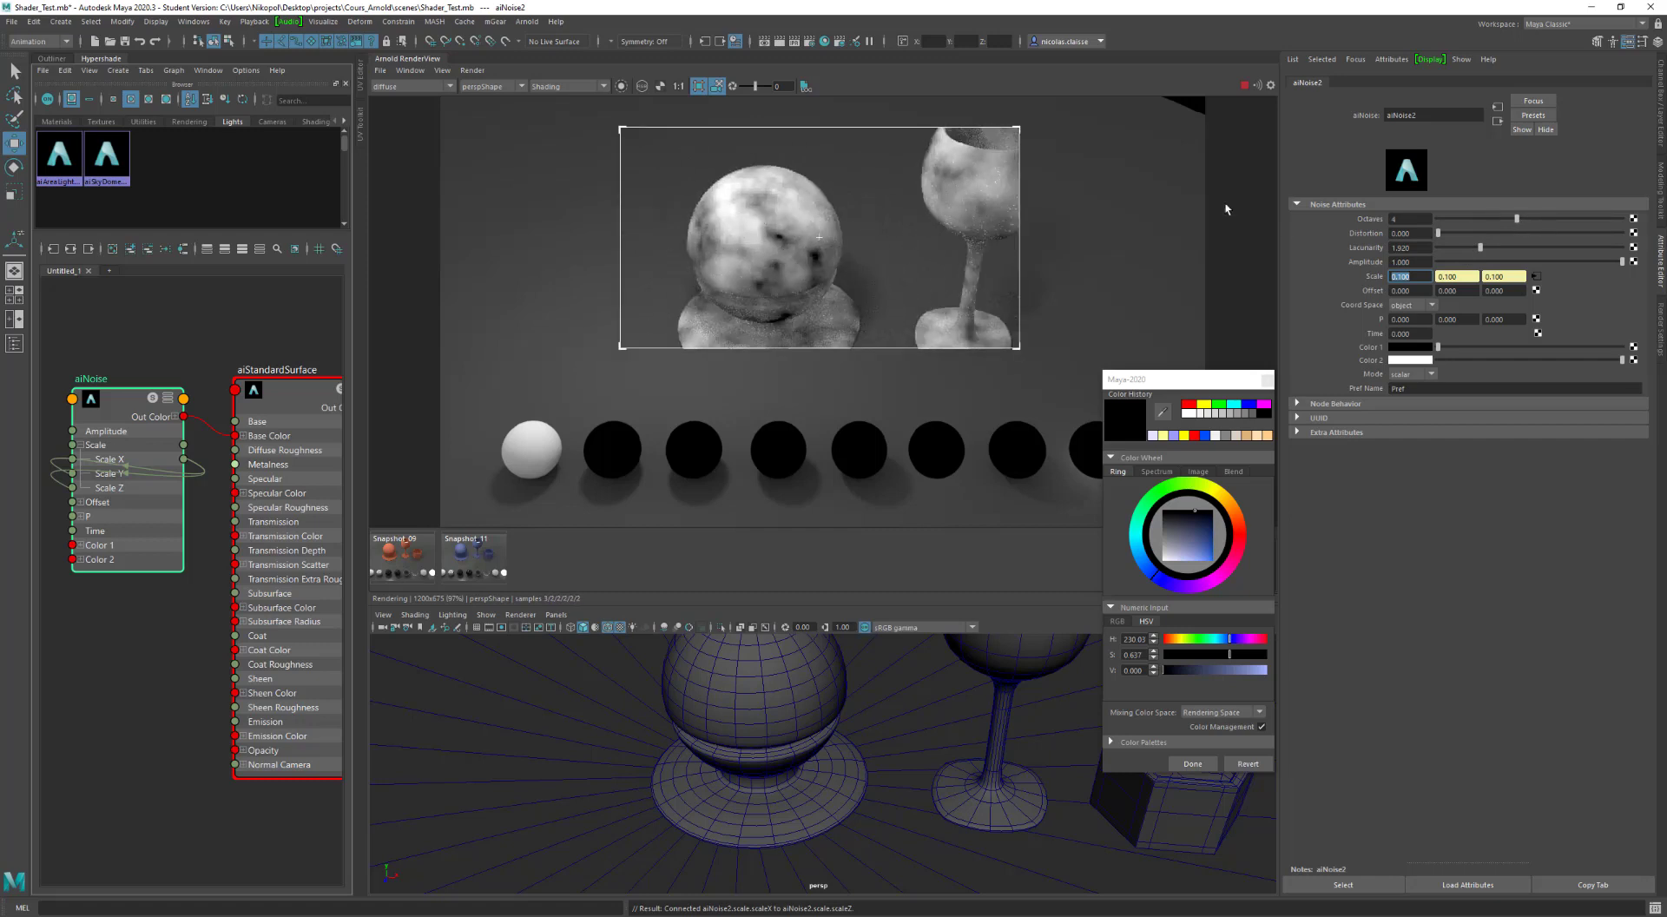
Step: Try noise lacunarity values of 2 and 3, then set the octaves to 2 and the lacunarity to 1.92
left_click(1418, 249)
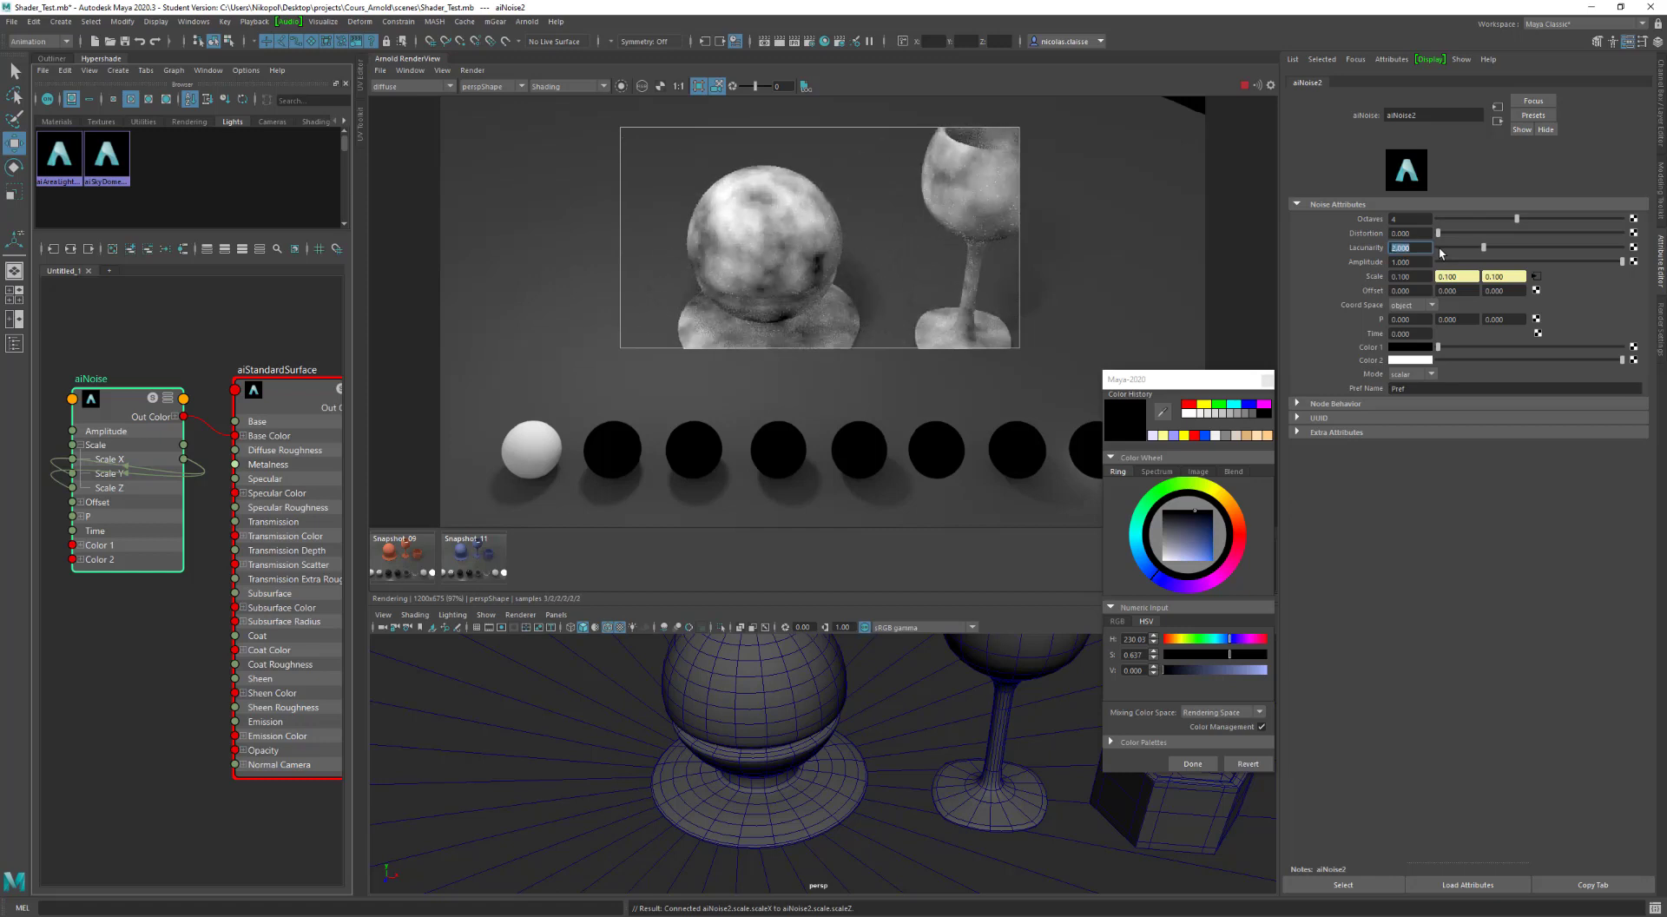
type("3")
key("Return")
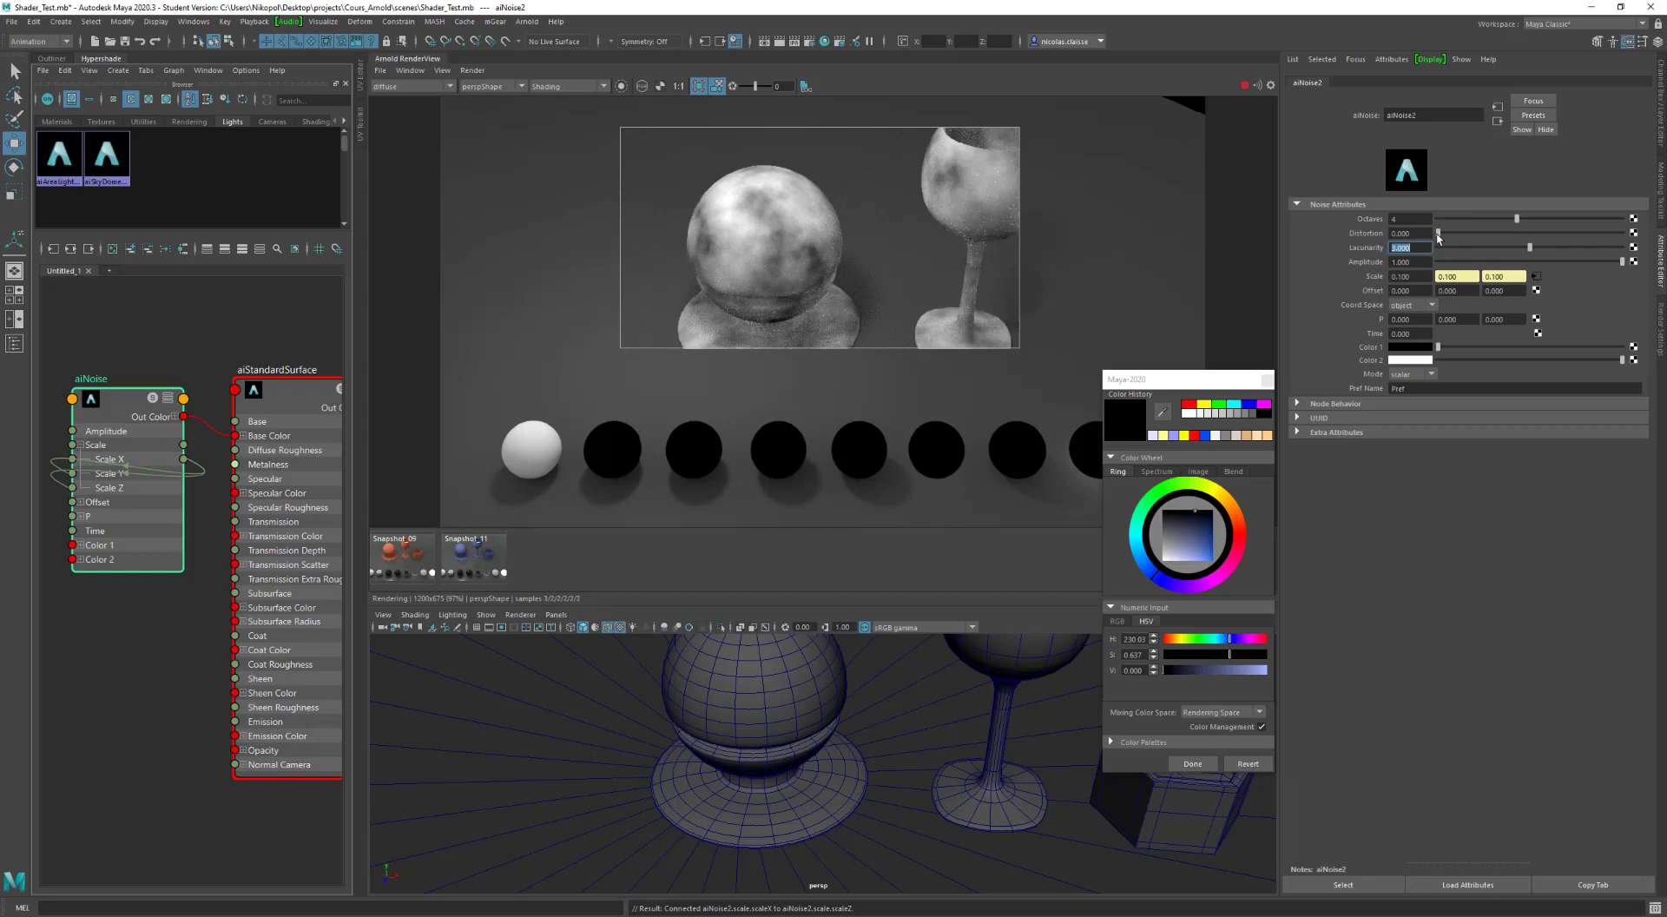
left_click(1460, 219)
type("1.92")
key("Return")
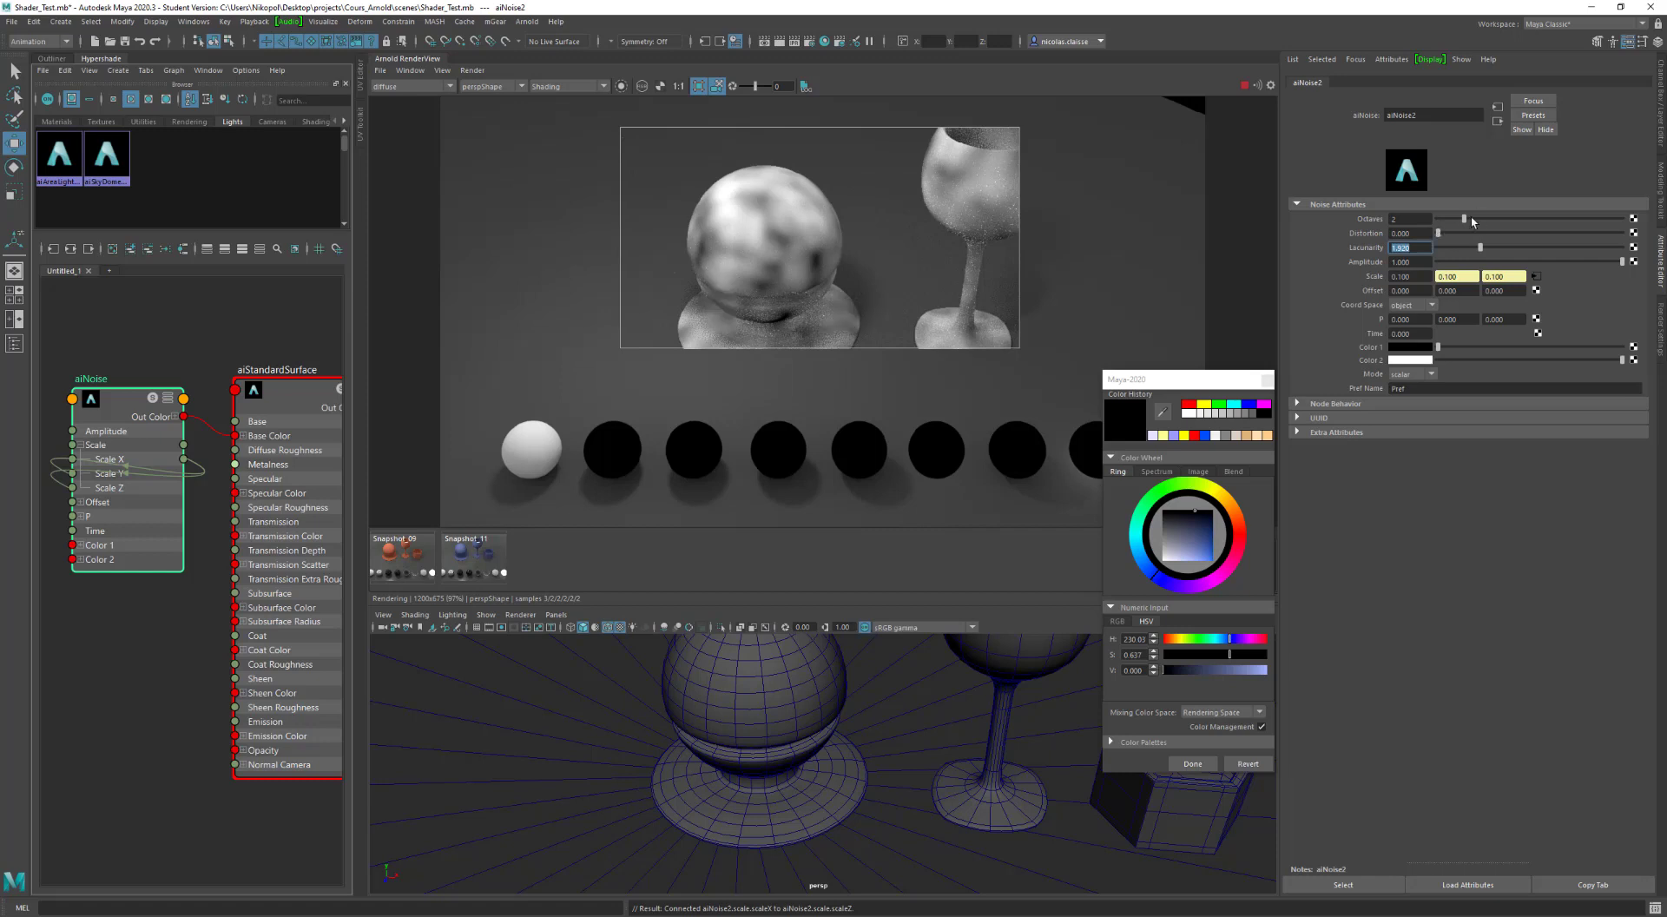
Step: Raise the noise distortion to about 1.637 and try an amplitude of about 0.45 before restoring it to 1
left_click_drag(1443, 232, 1461, 235)
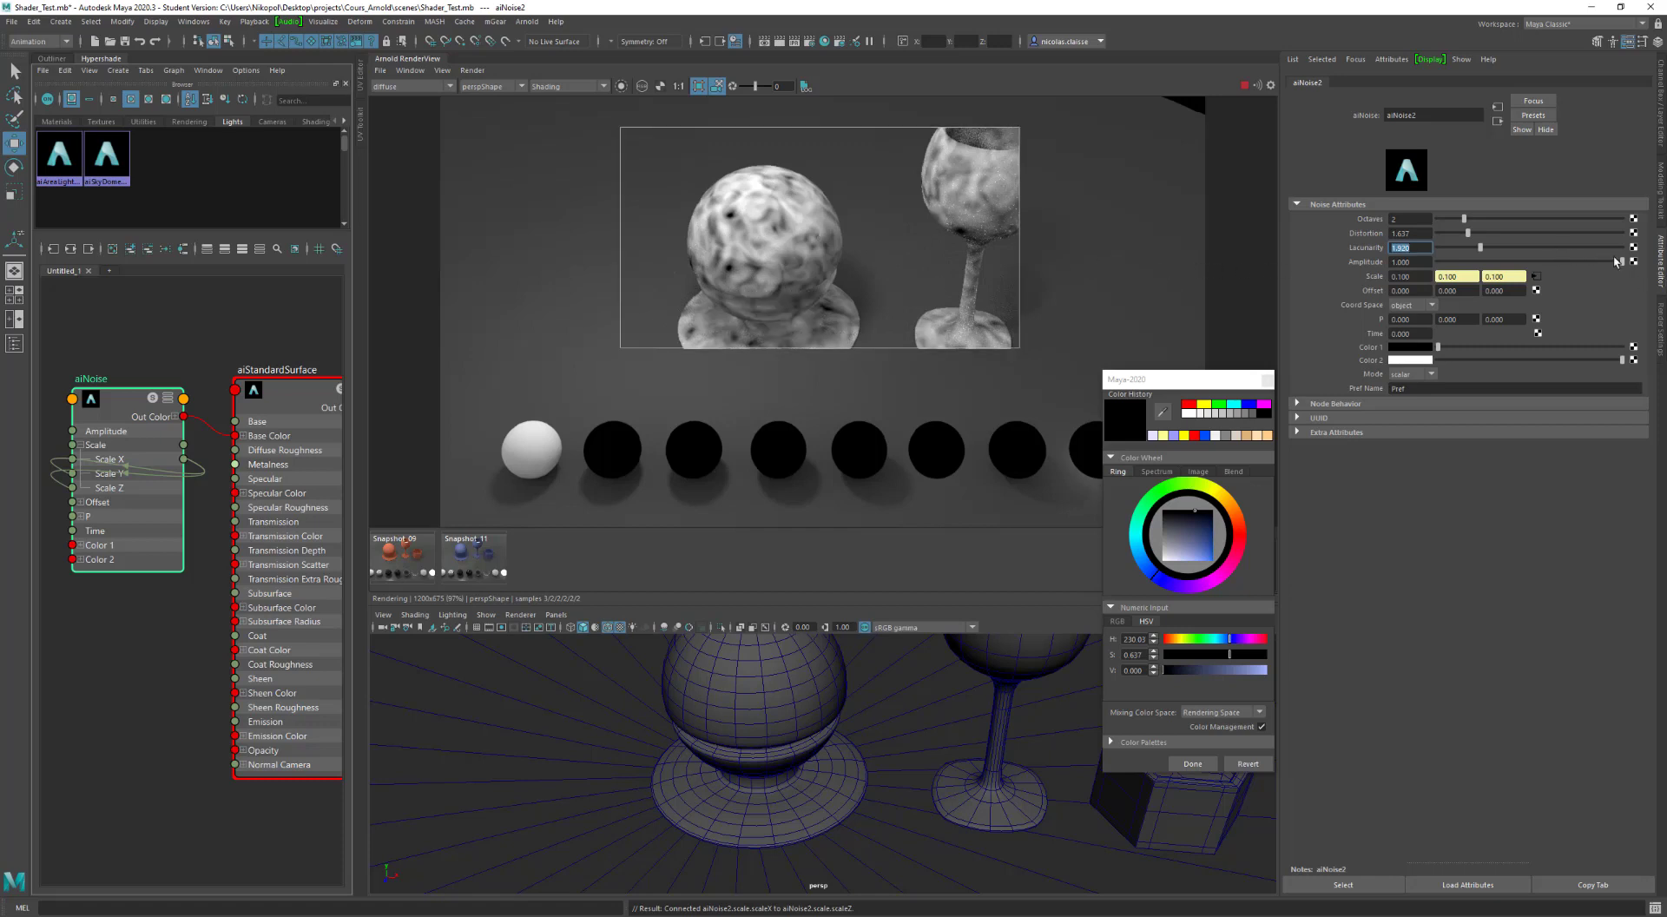
left_click_drag(1620, 265, 1518, 272)
left_click(1493, 276)
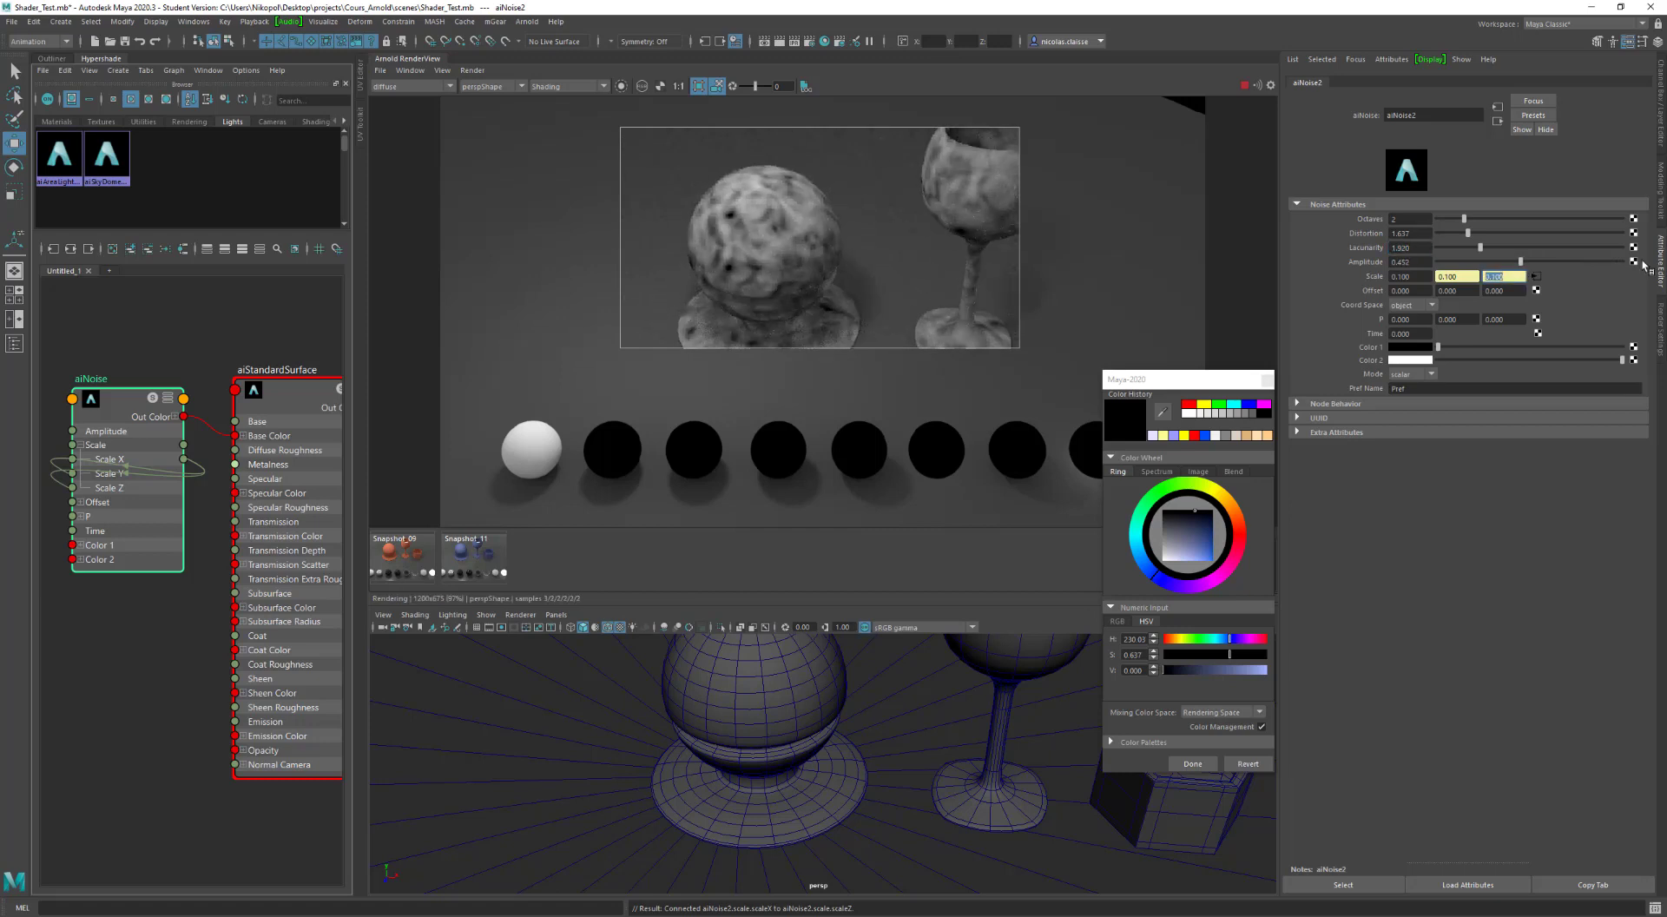
left_click(1613, 262)
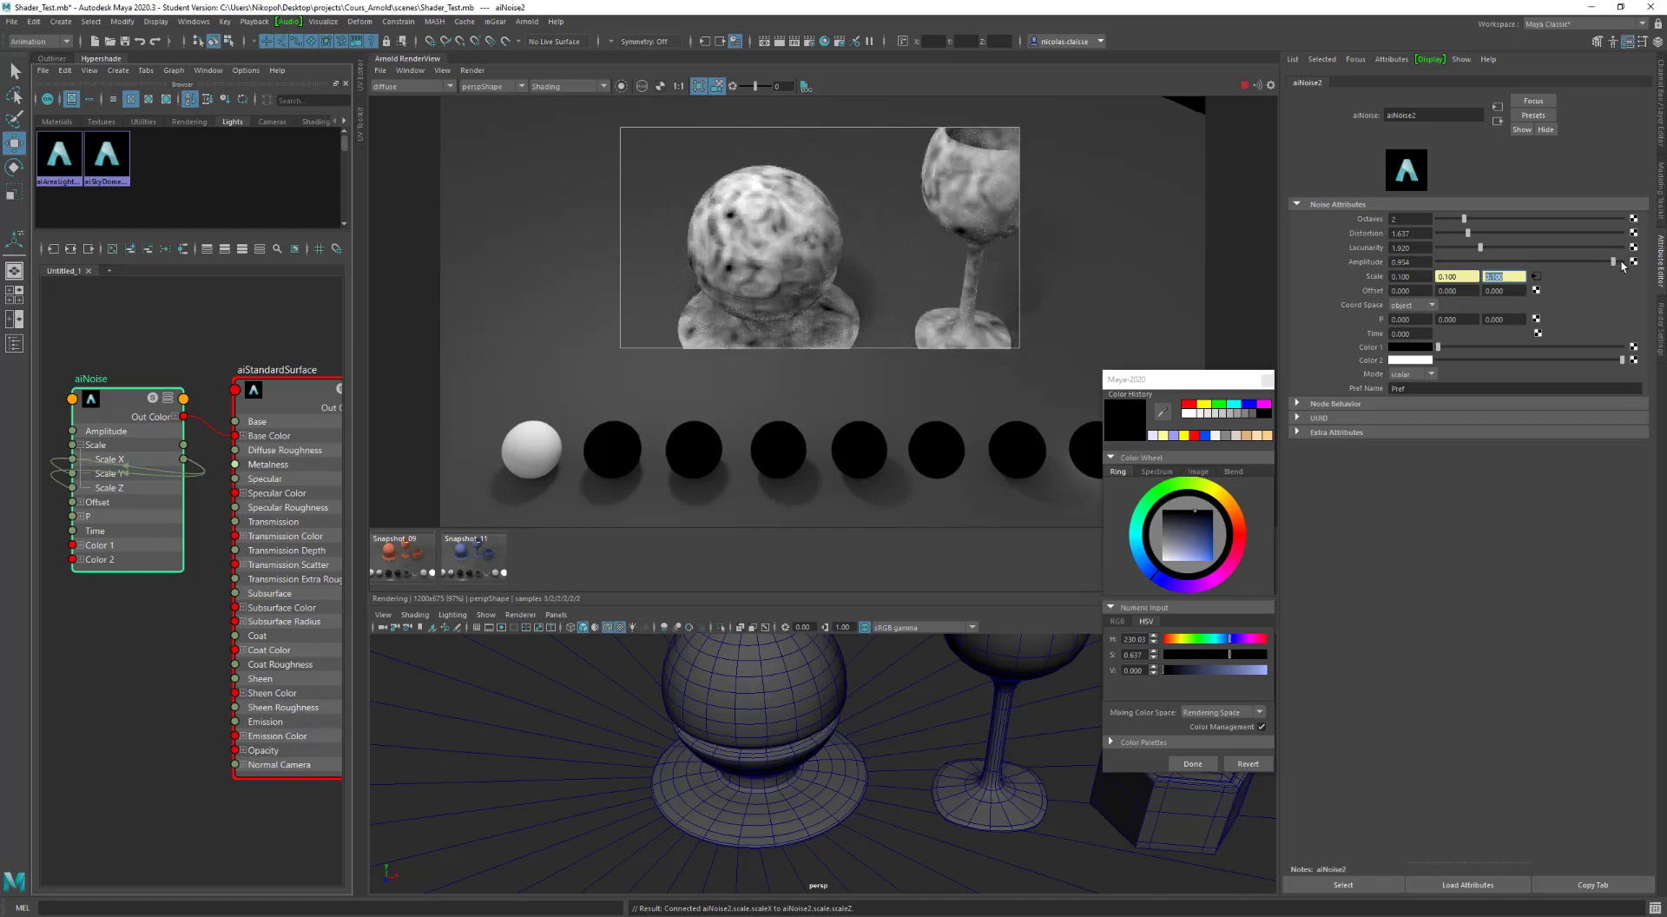
left_click(1622, 261)
Step: Try yellow and white as the noise's Color 1, then return it to black
left_click(1203, 405)
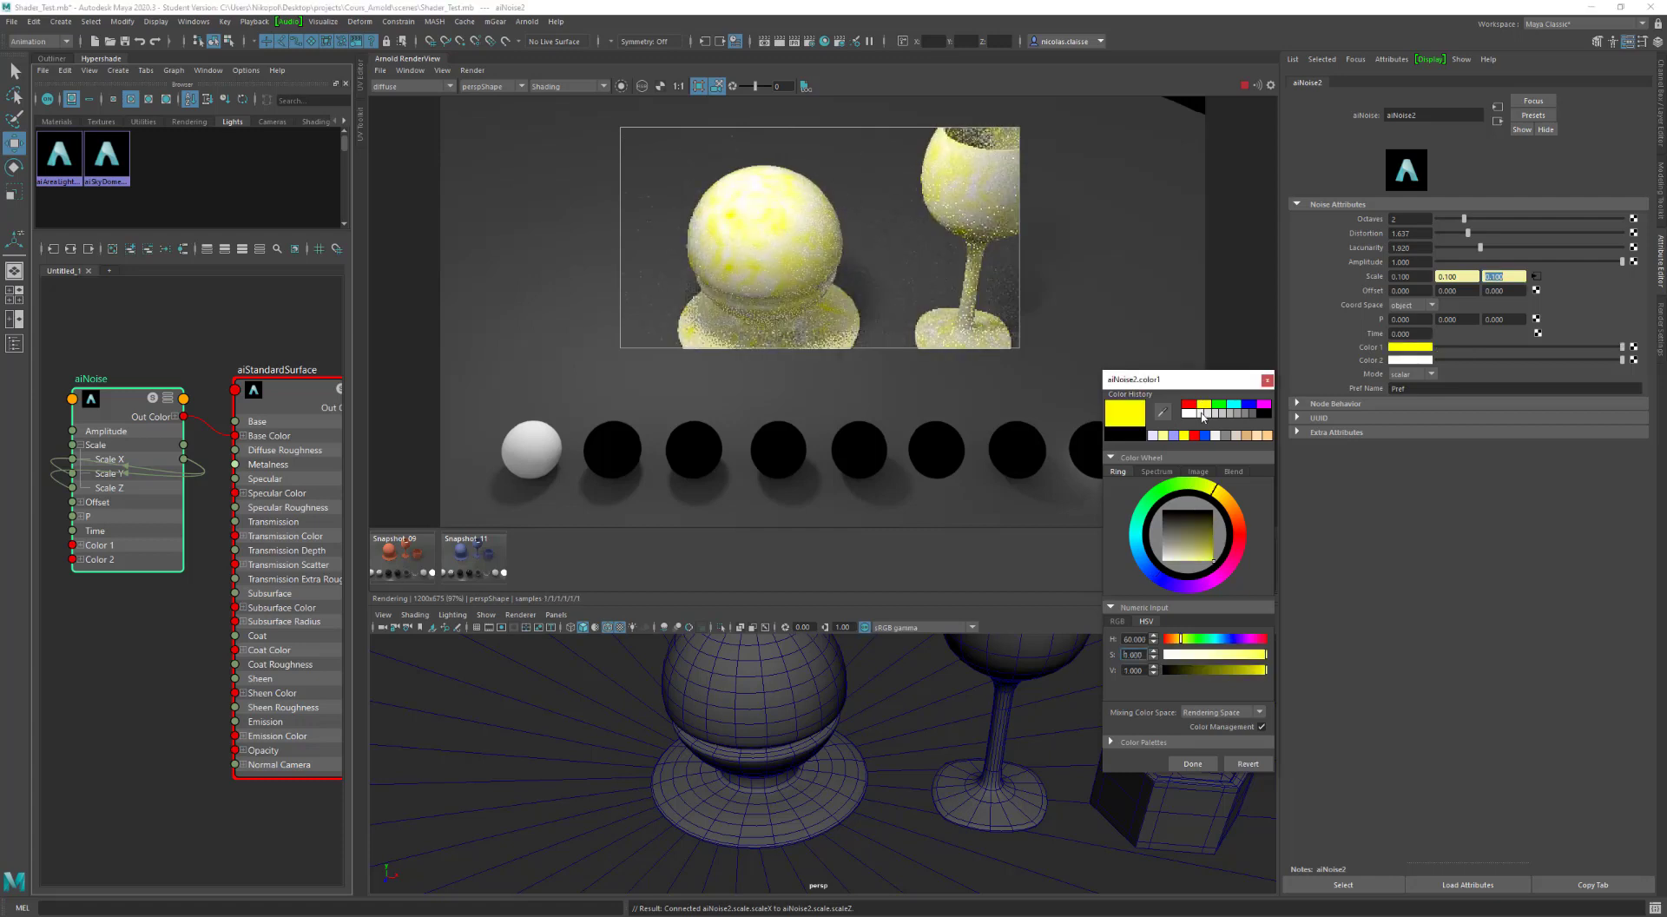
left_click(1189, 414)
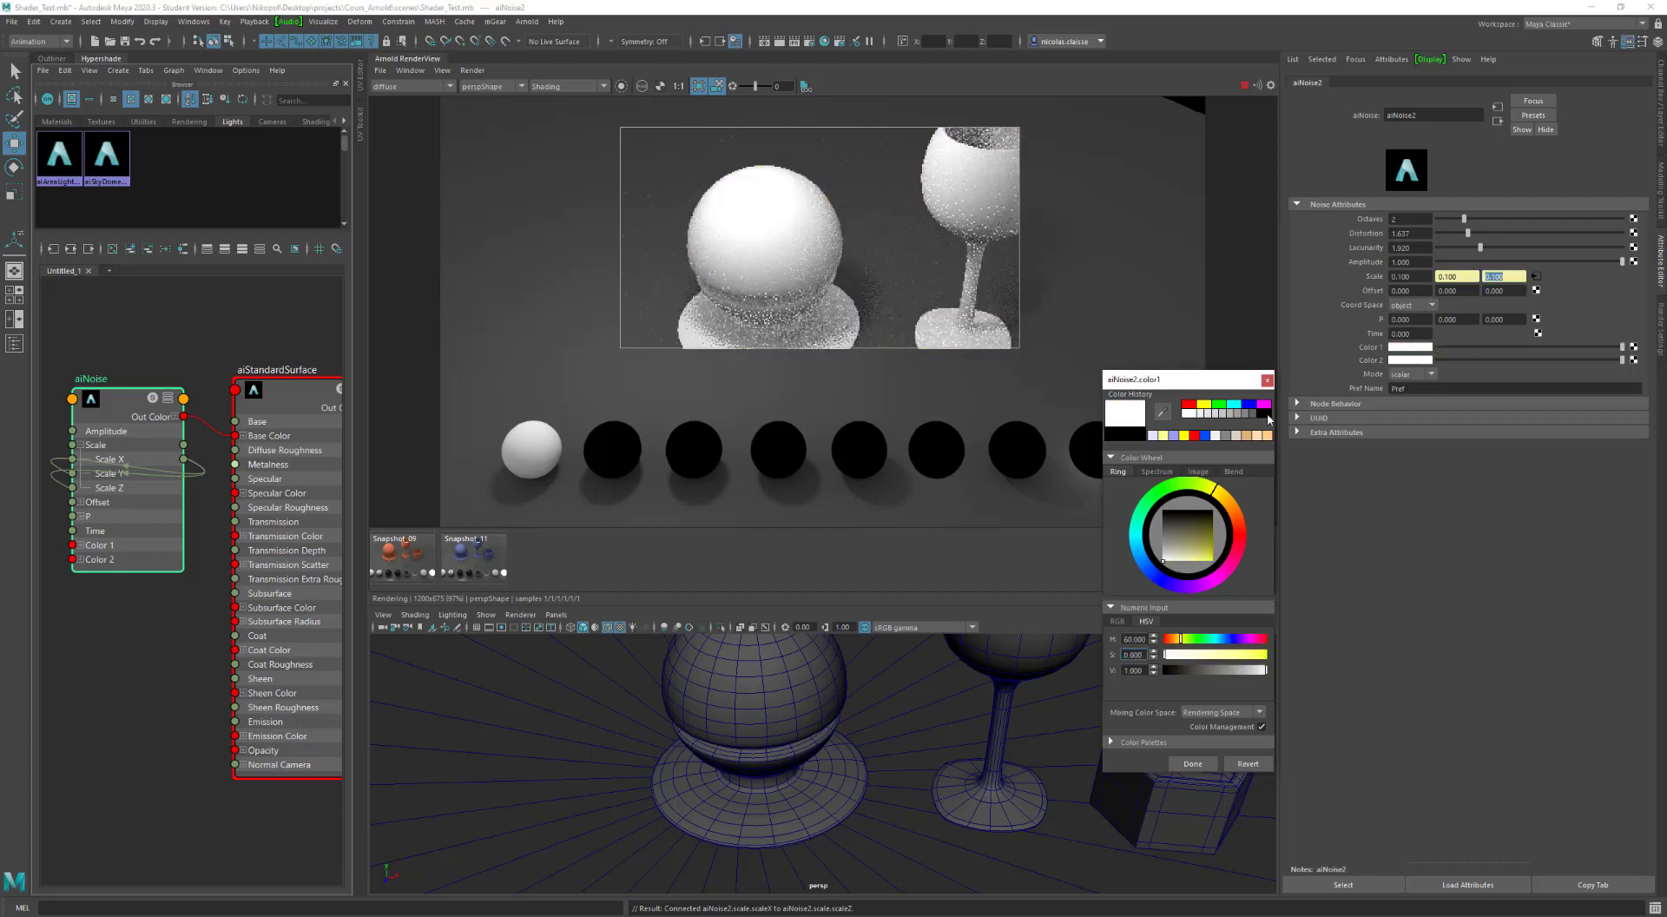
left_click(1265, 413)
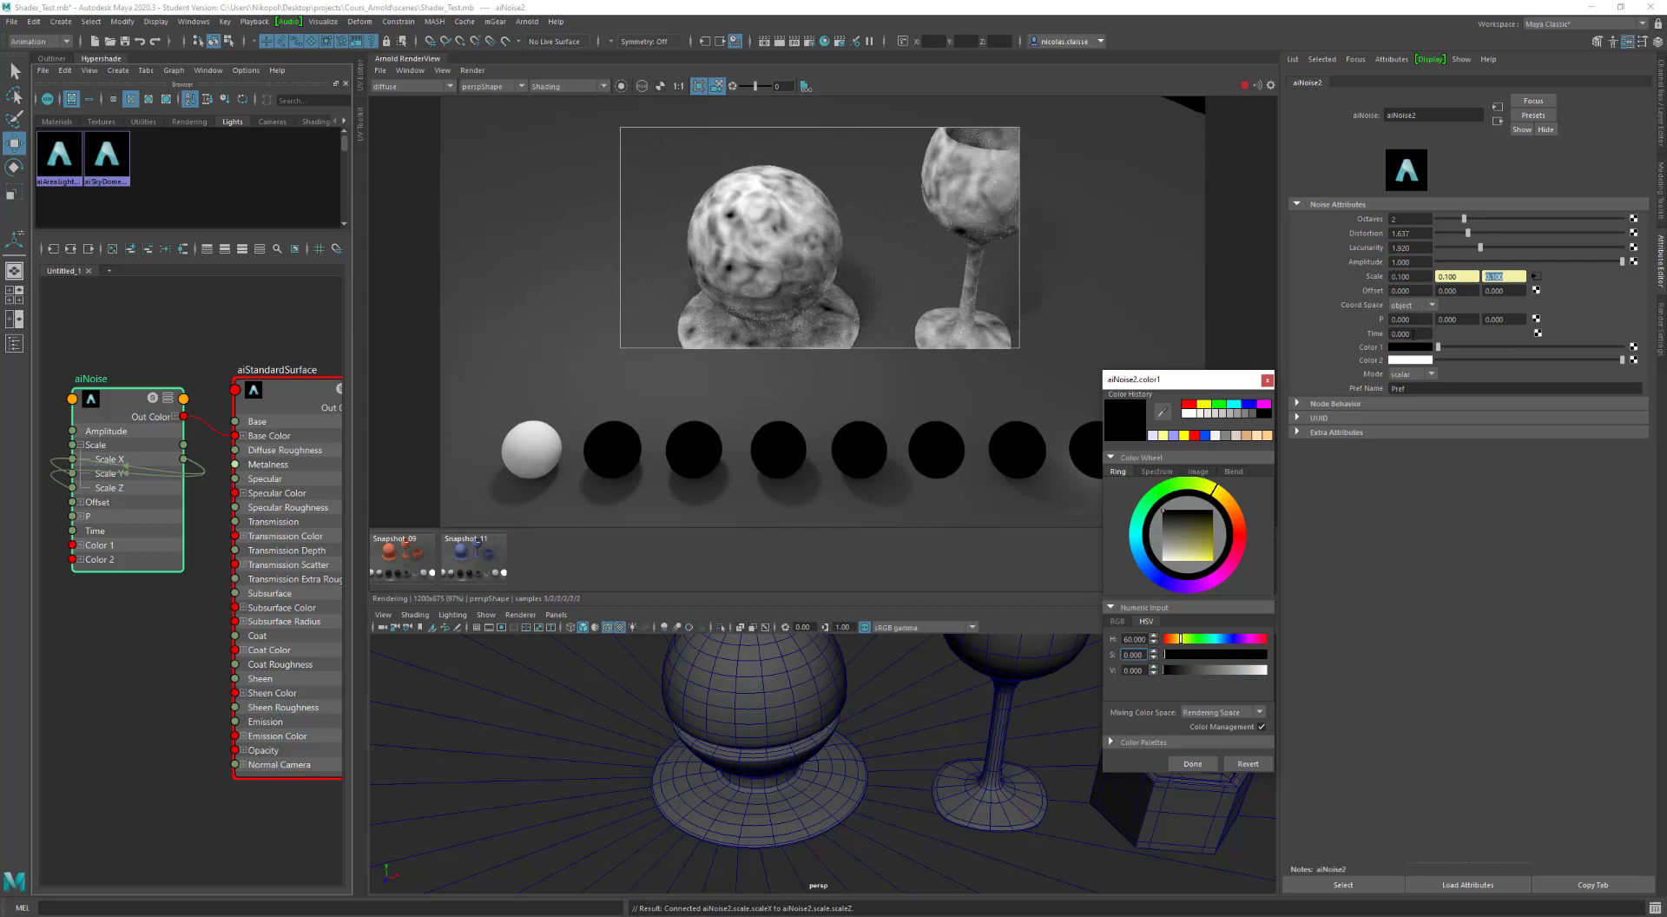
Step: Vary the noise pattern by raising its time to 3.2 and its X offset to 0.5
left_click_drag(1413, 333, 1435, 339, "ctrl")
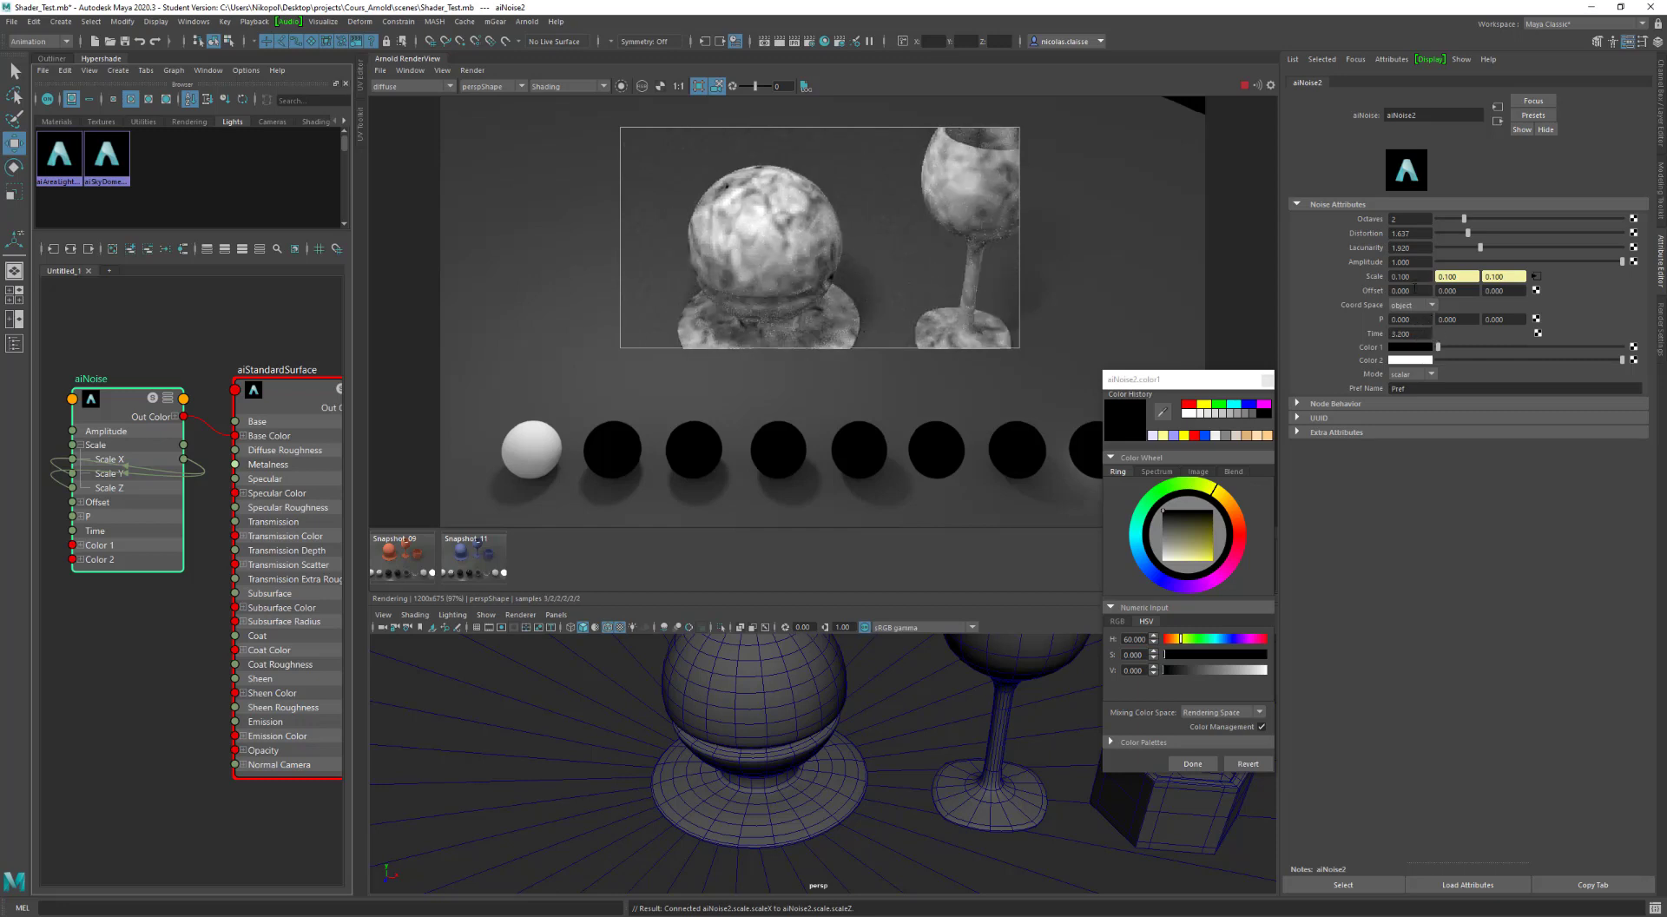
left_click_drag(1415, 289, 1418, 290, "ctrl")
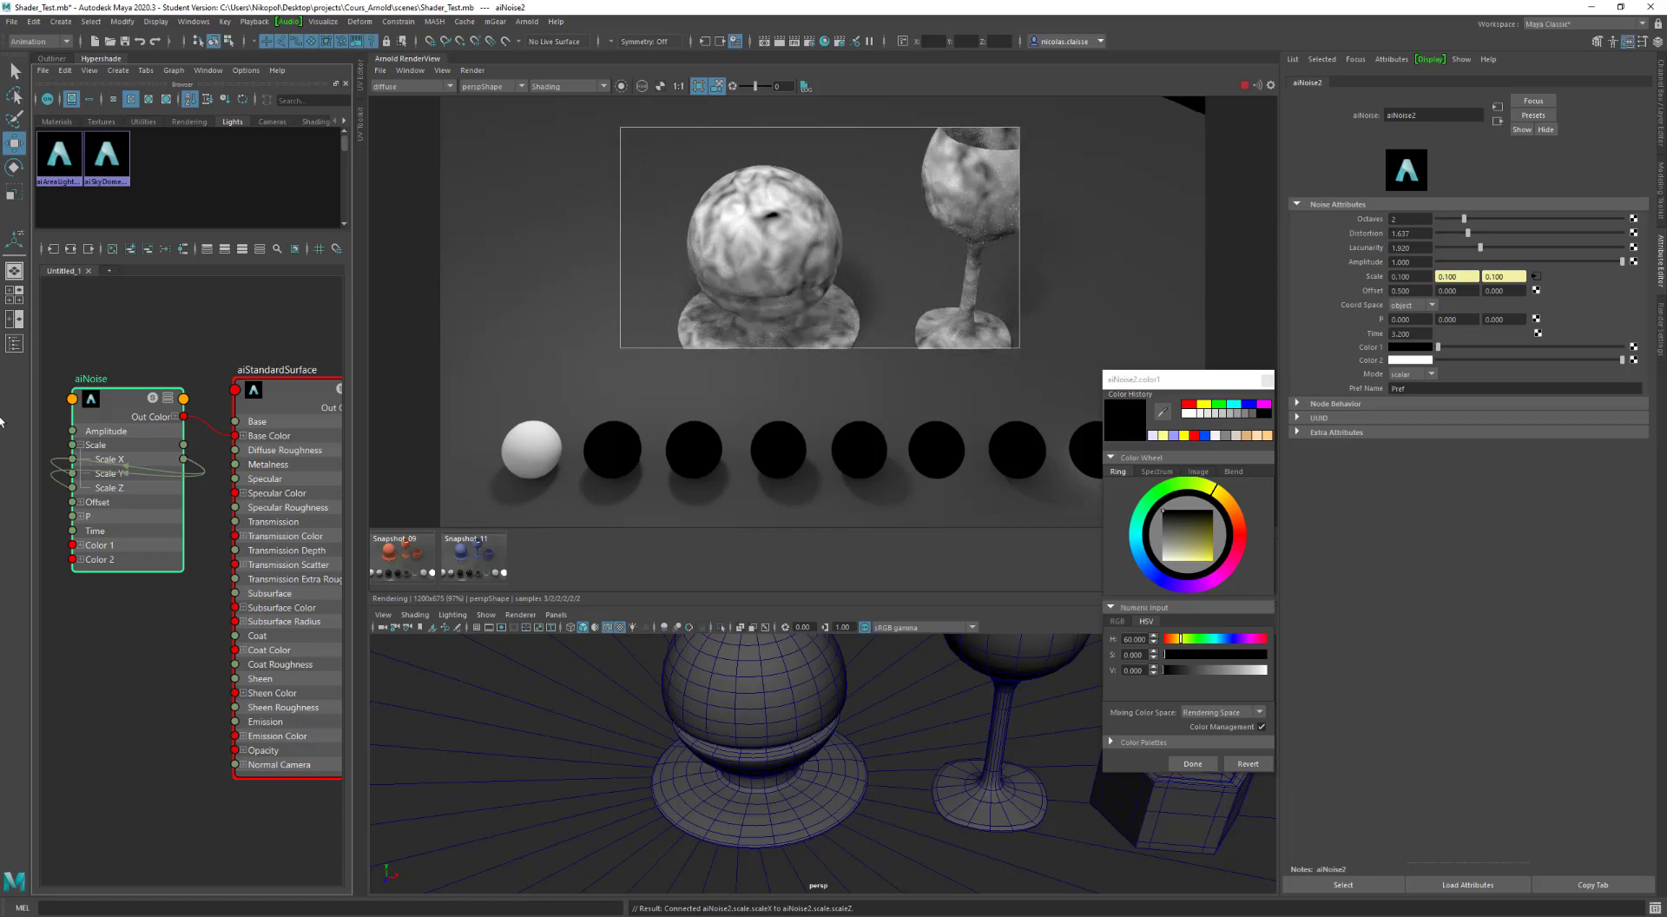
Step: Replace the aiNoise node with an aiCellNoise node beside the standard surface and expand its Scale channels
left_click(122, 410)
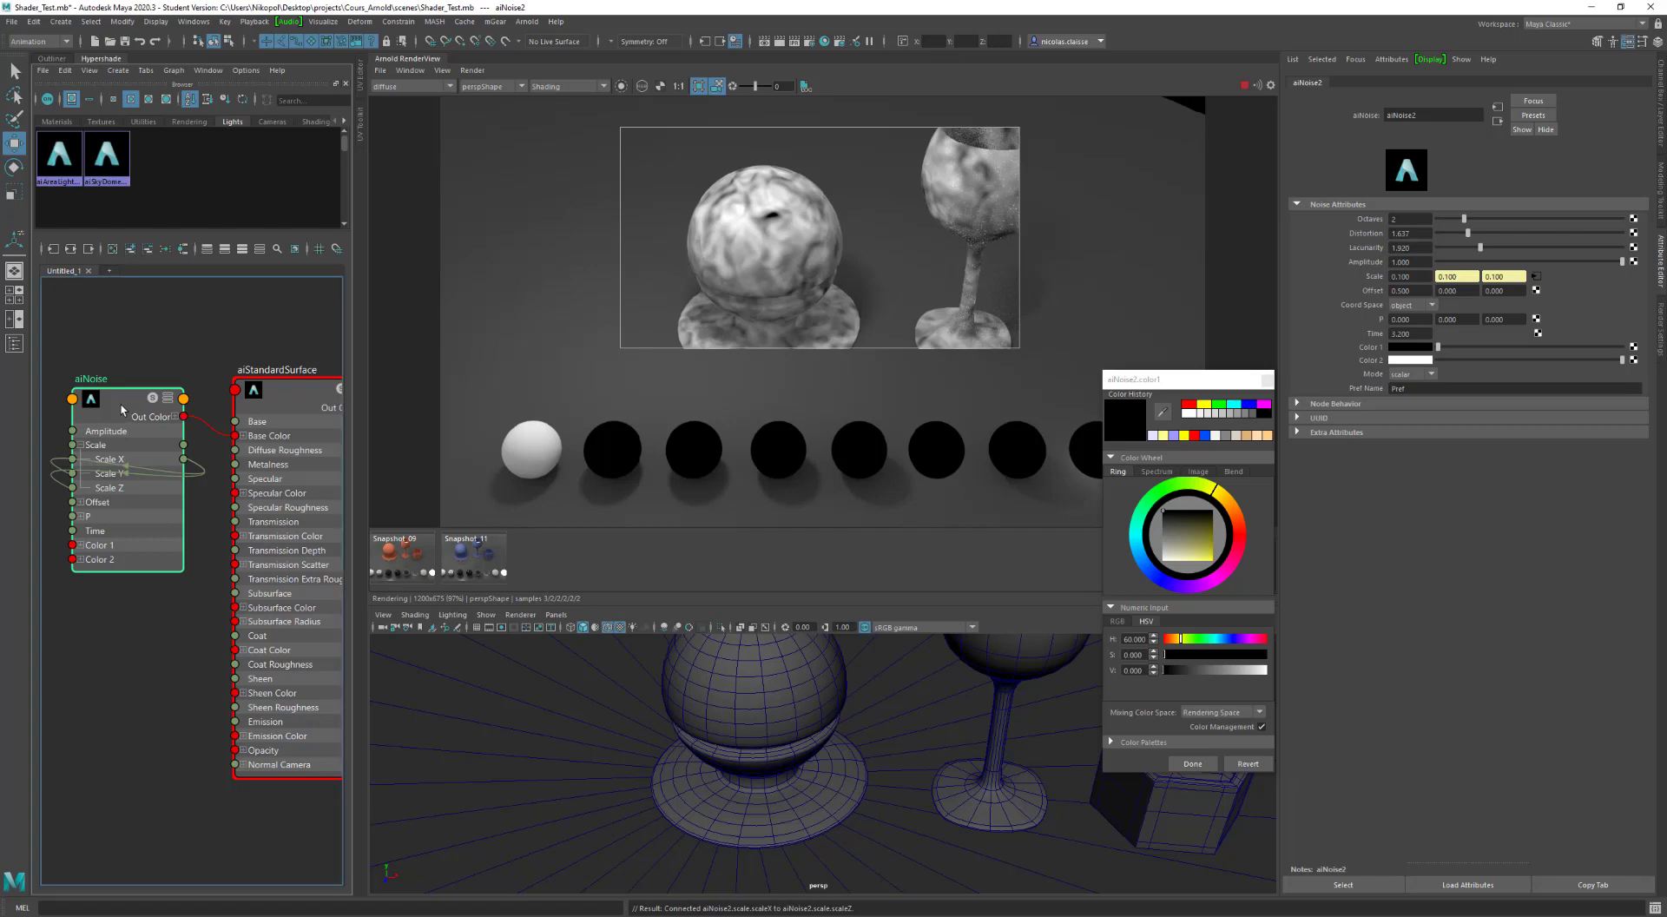
key("Delete")
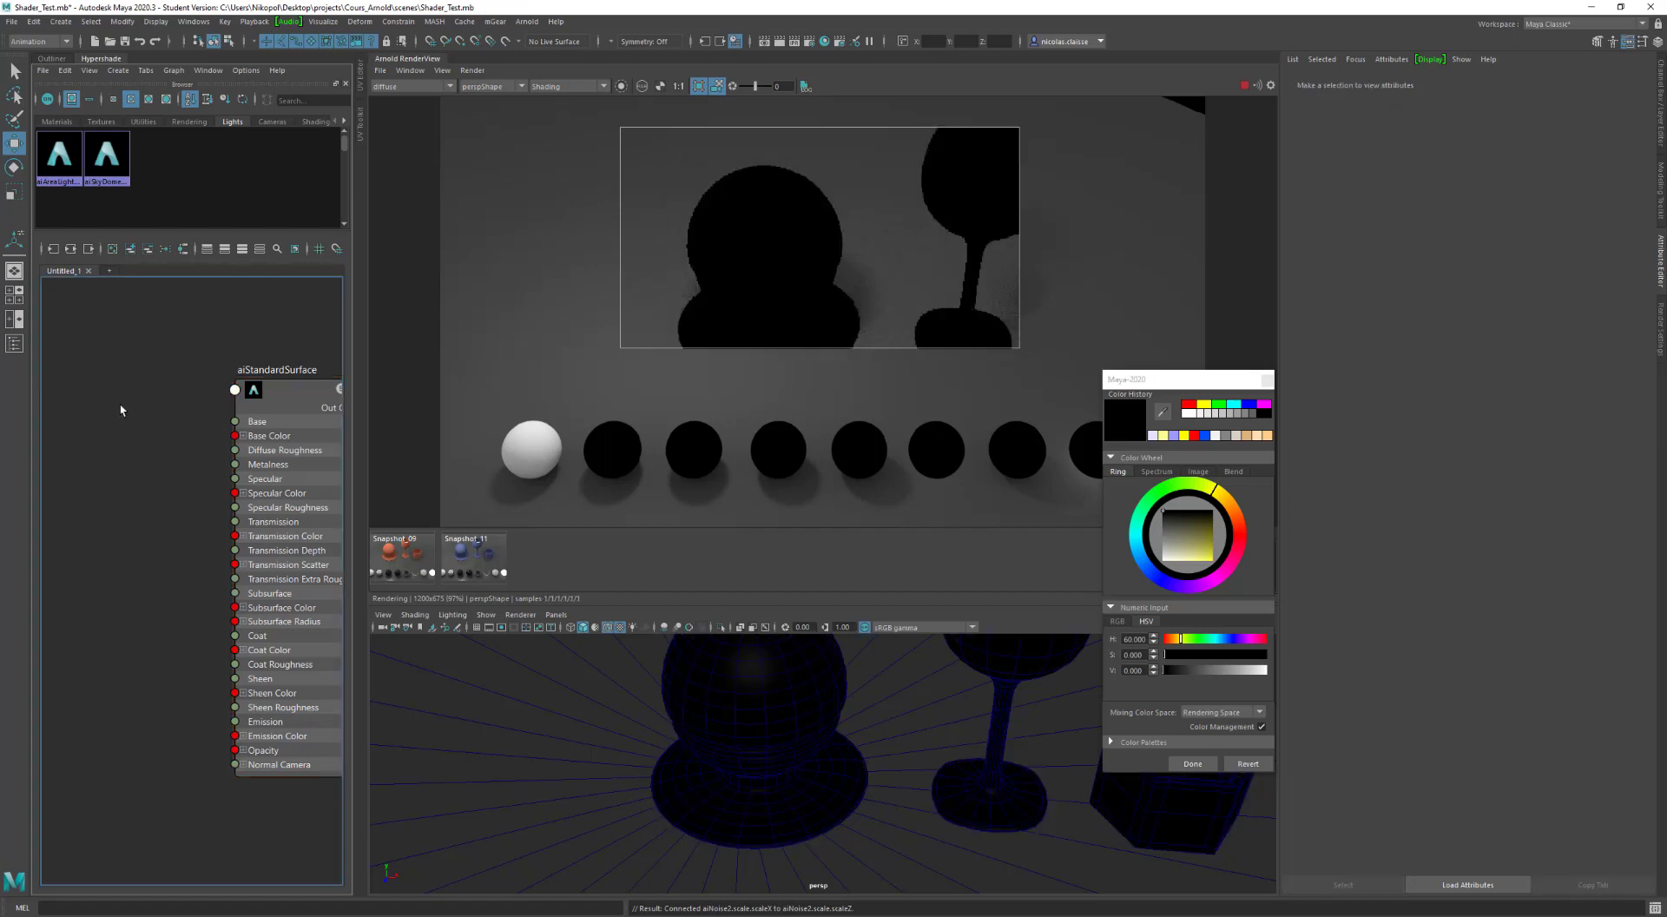
key("Tab")
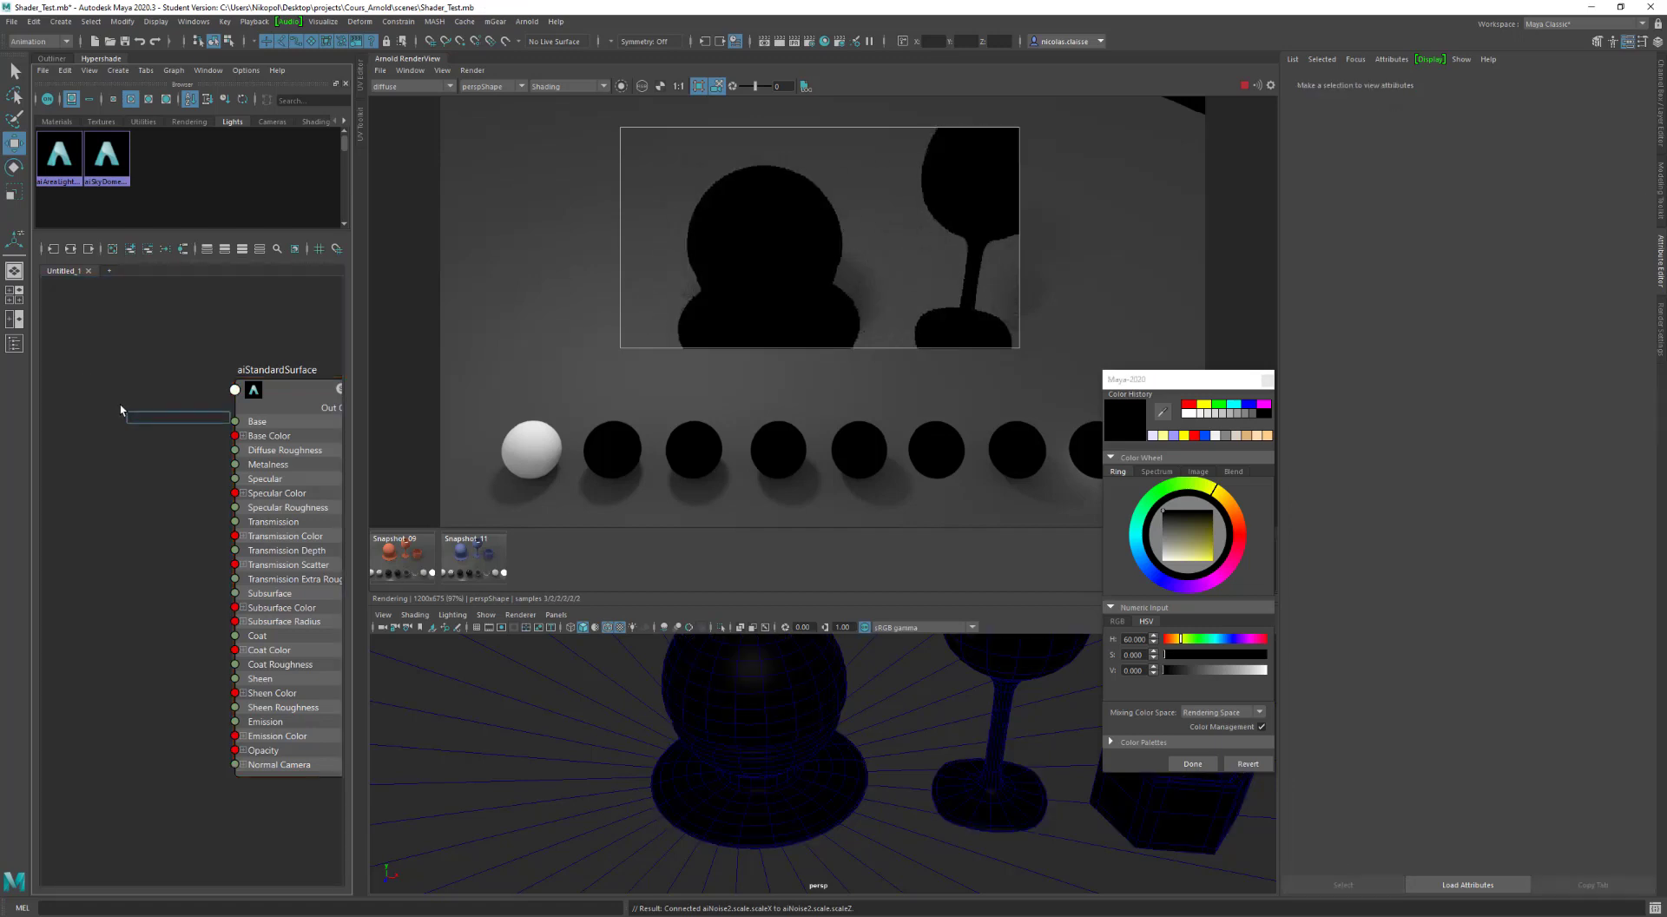
type("cell")
left_click(159, 431)
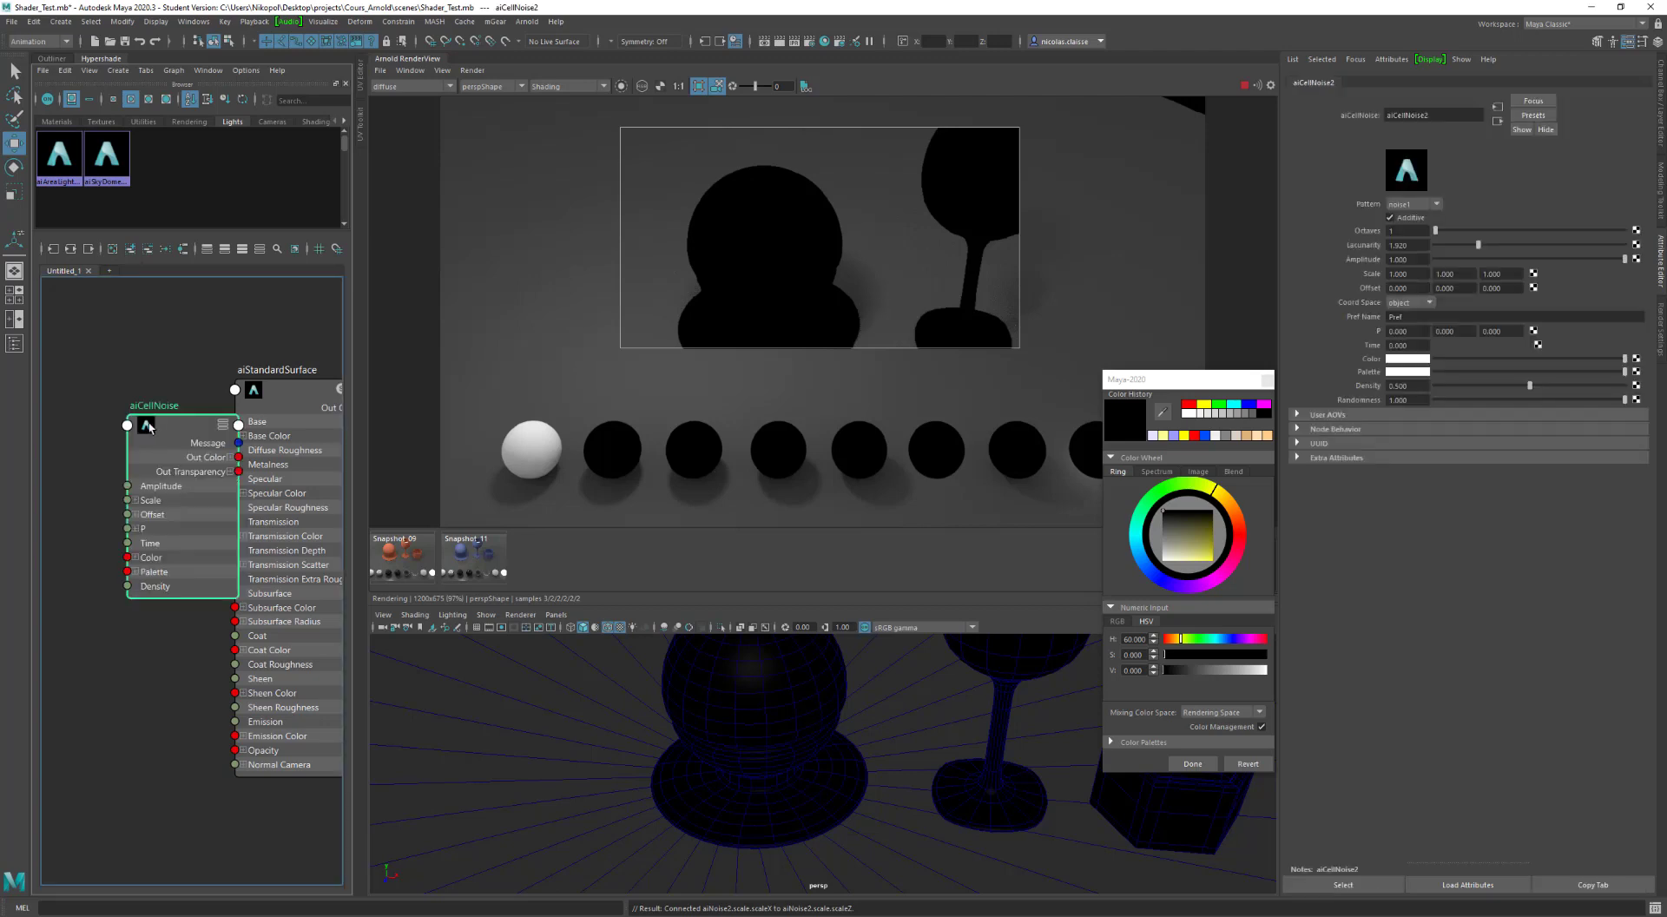
left_click_drag(149, 426, 113, 398)
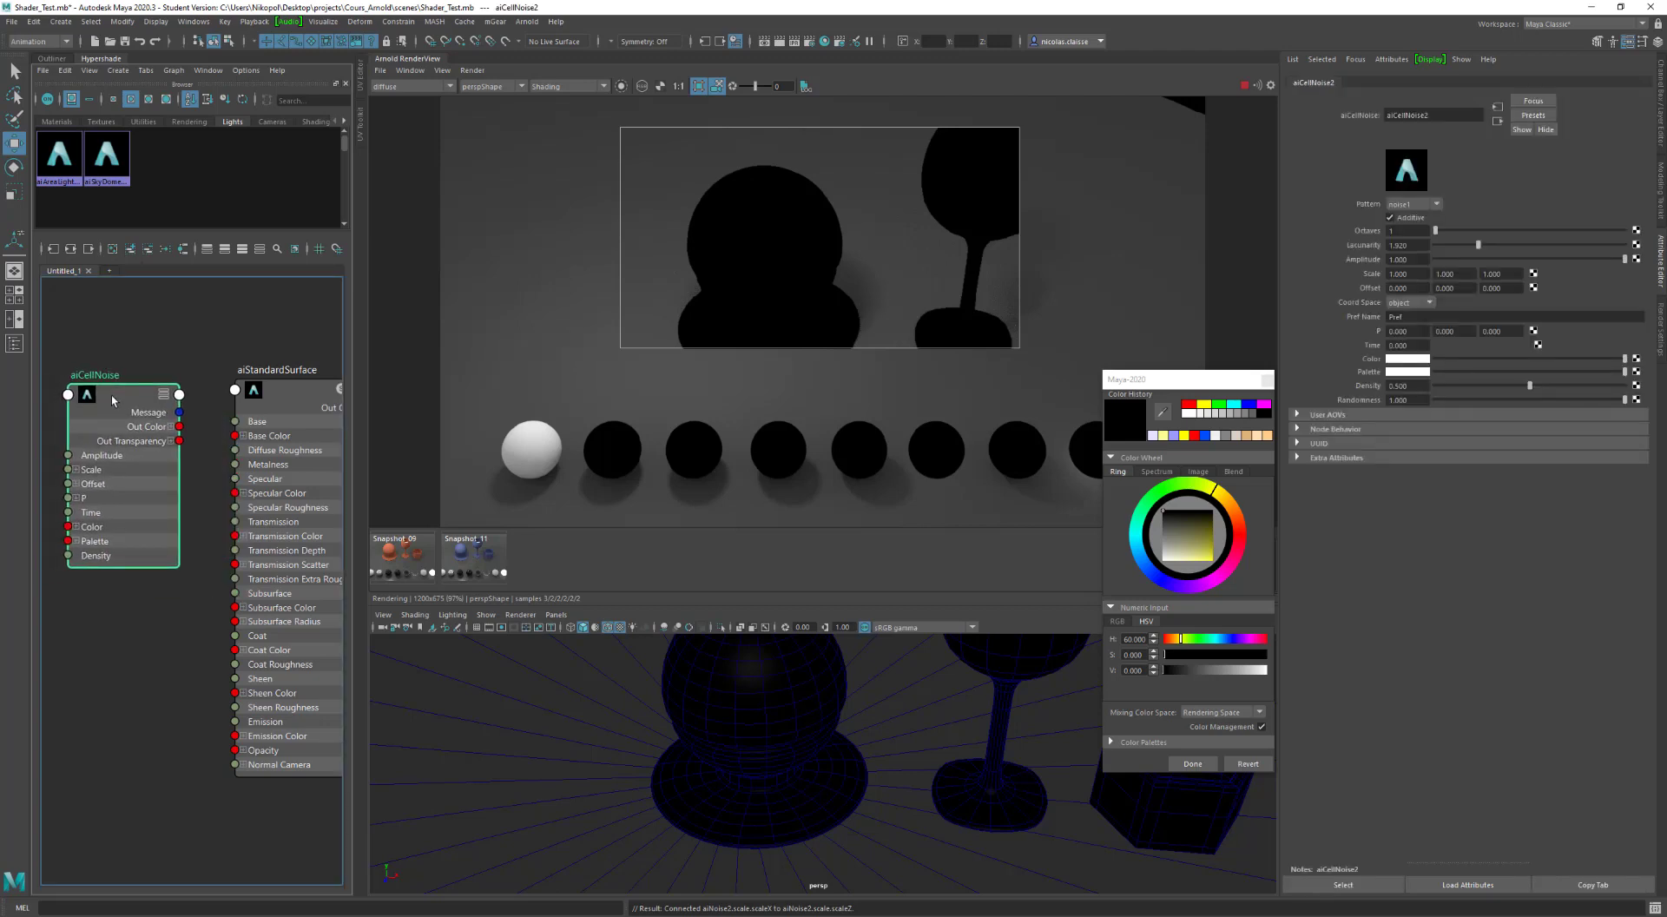
left_click(76, 469)
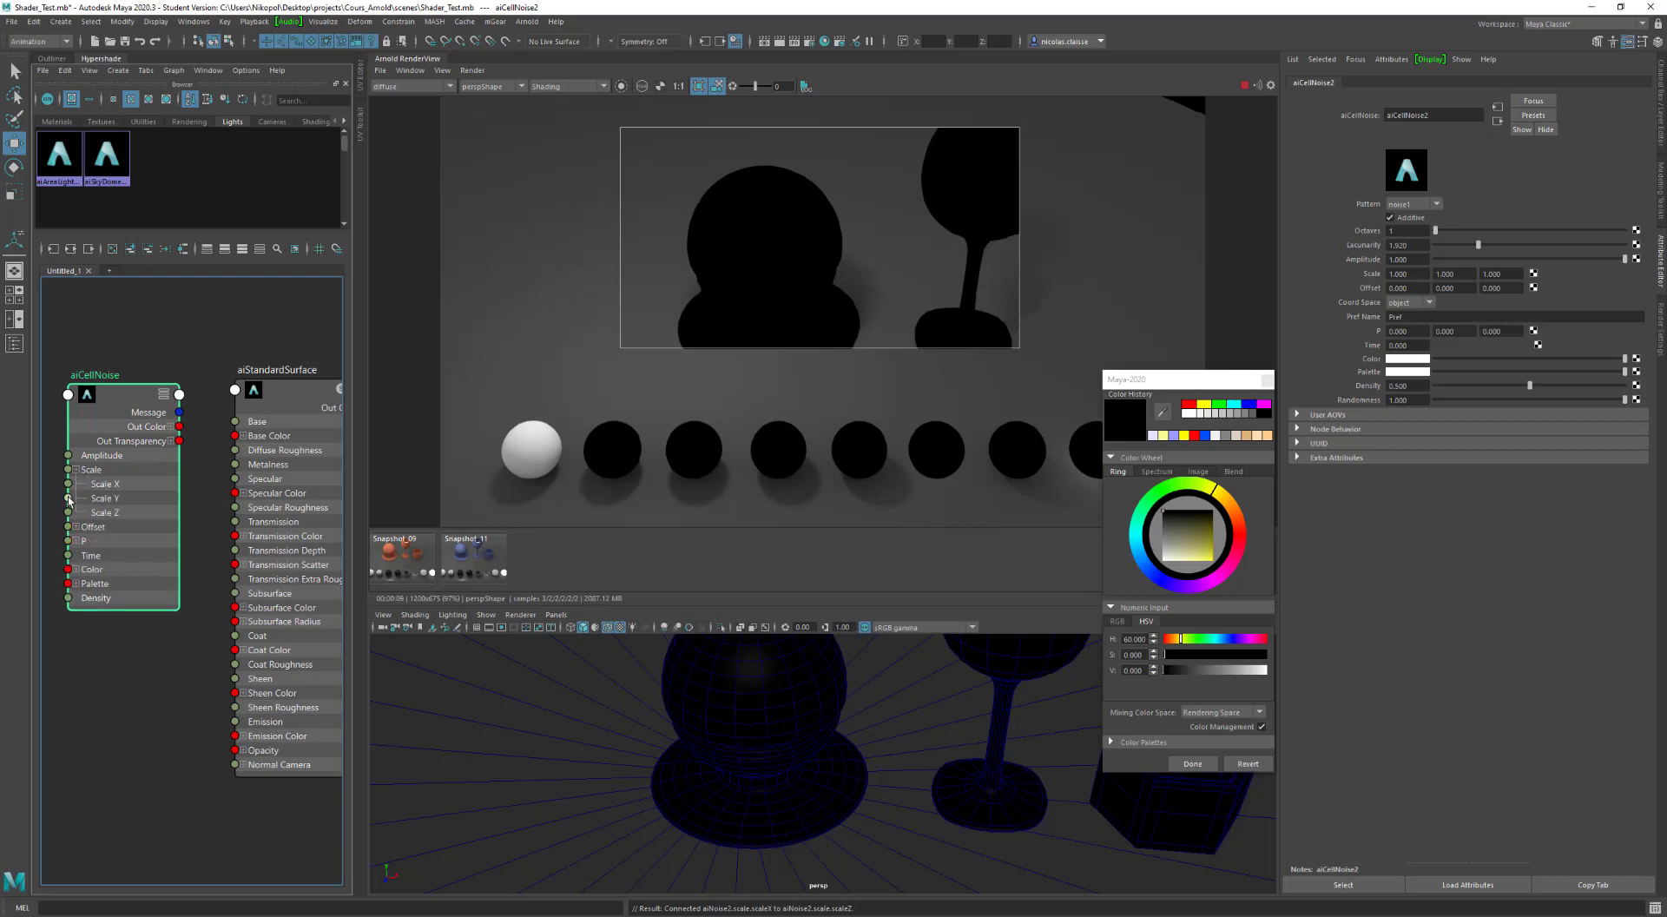
Step: Link the aiCellNoise Scale Y and Z to its Scale X and connect its Out Color to the standard surface's Base Color
mouse_move(67, 497)
left_mouse_down()
mouse_move(179, 484)
mouse_move(76, 518)
mouse_move(69, 487)
left_mouse_up()
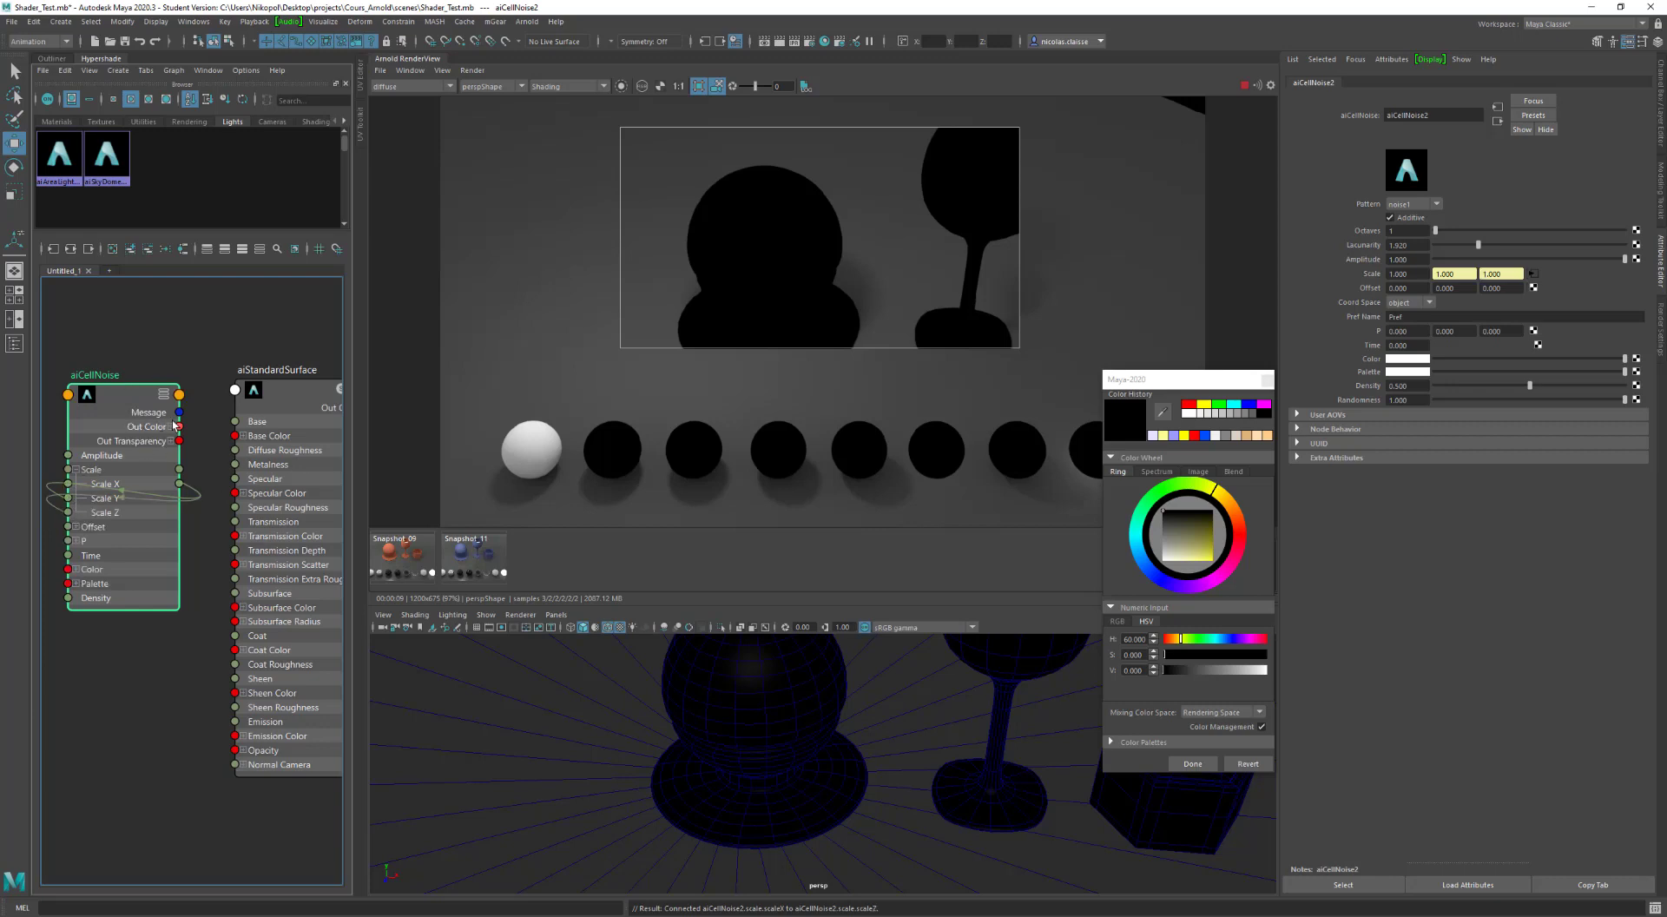
left_click_drag(179, 426, 235, 436)
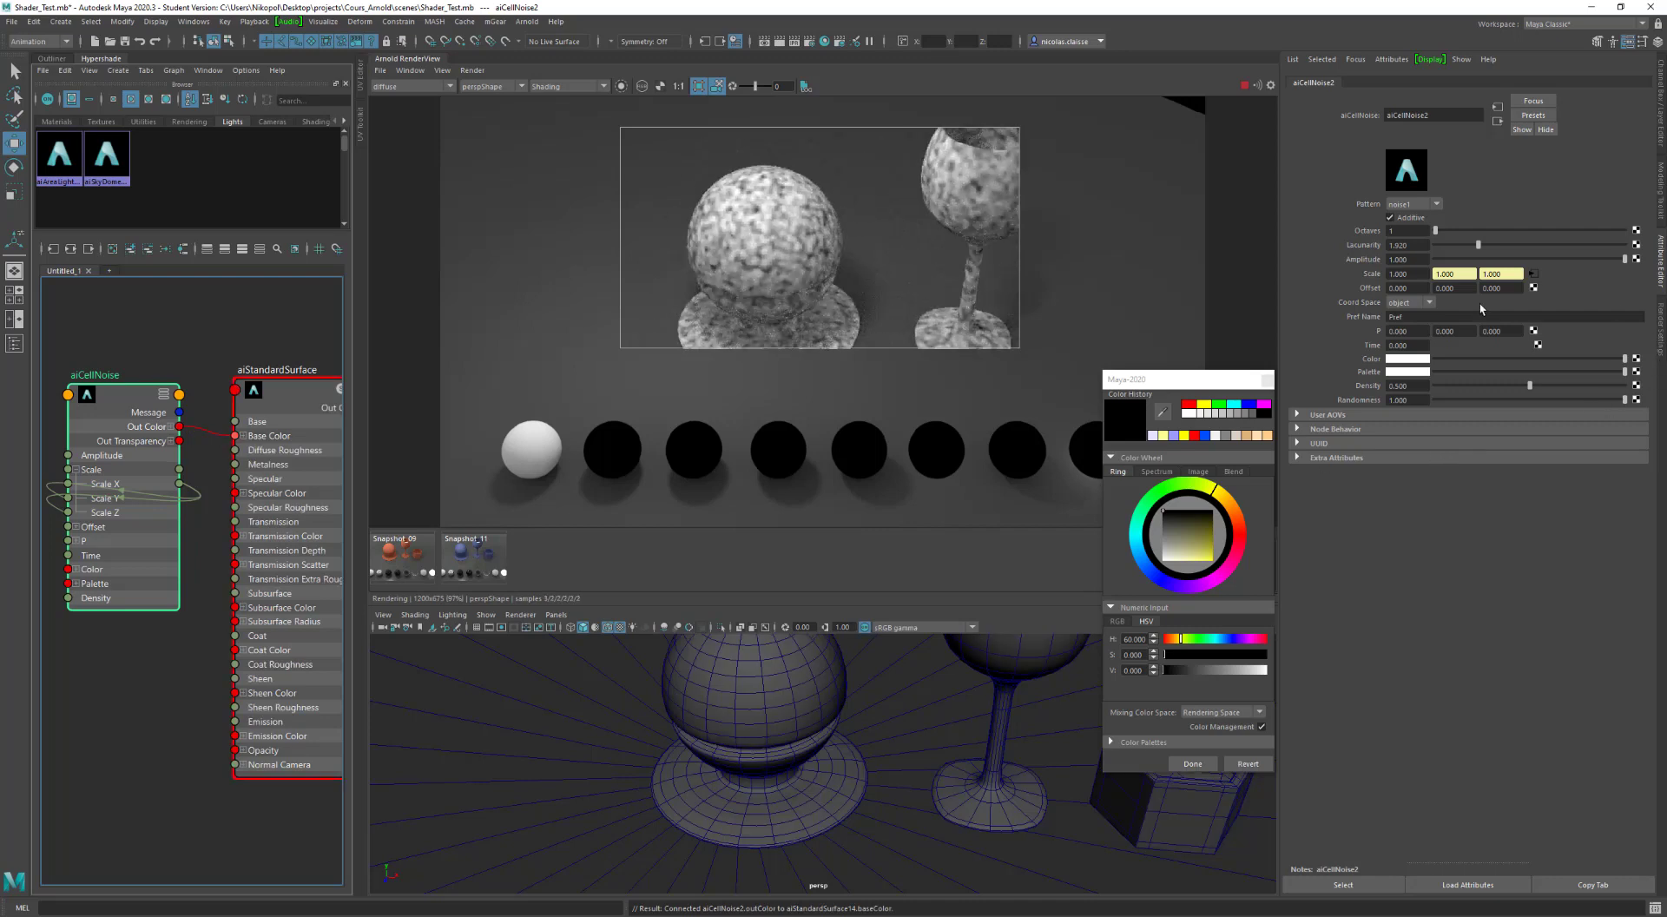
Step: Set the cell noise's linked scale to 0.5
left_click(1406, 273)
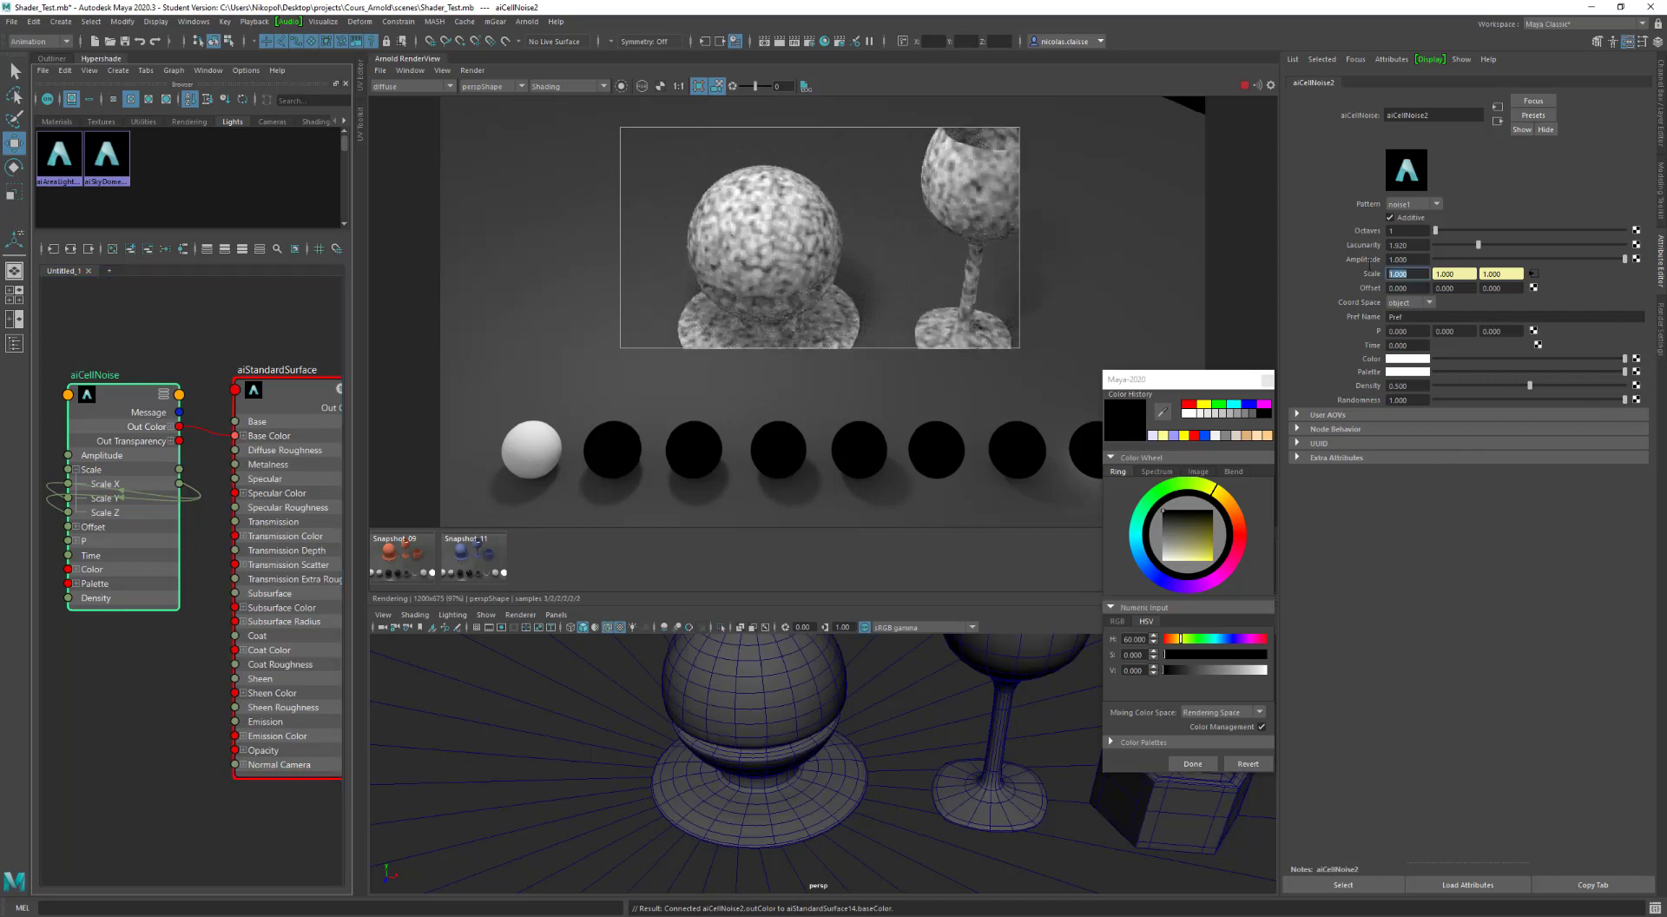
type("0.5")
key("Return")
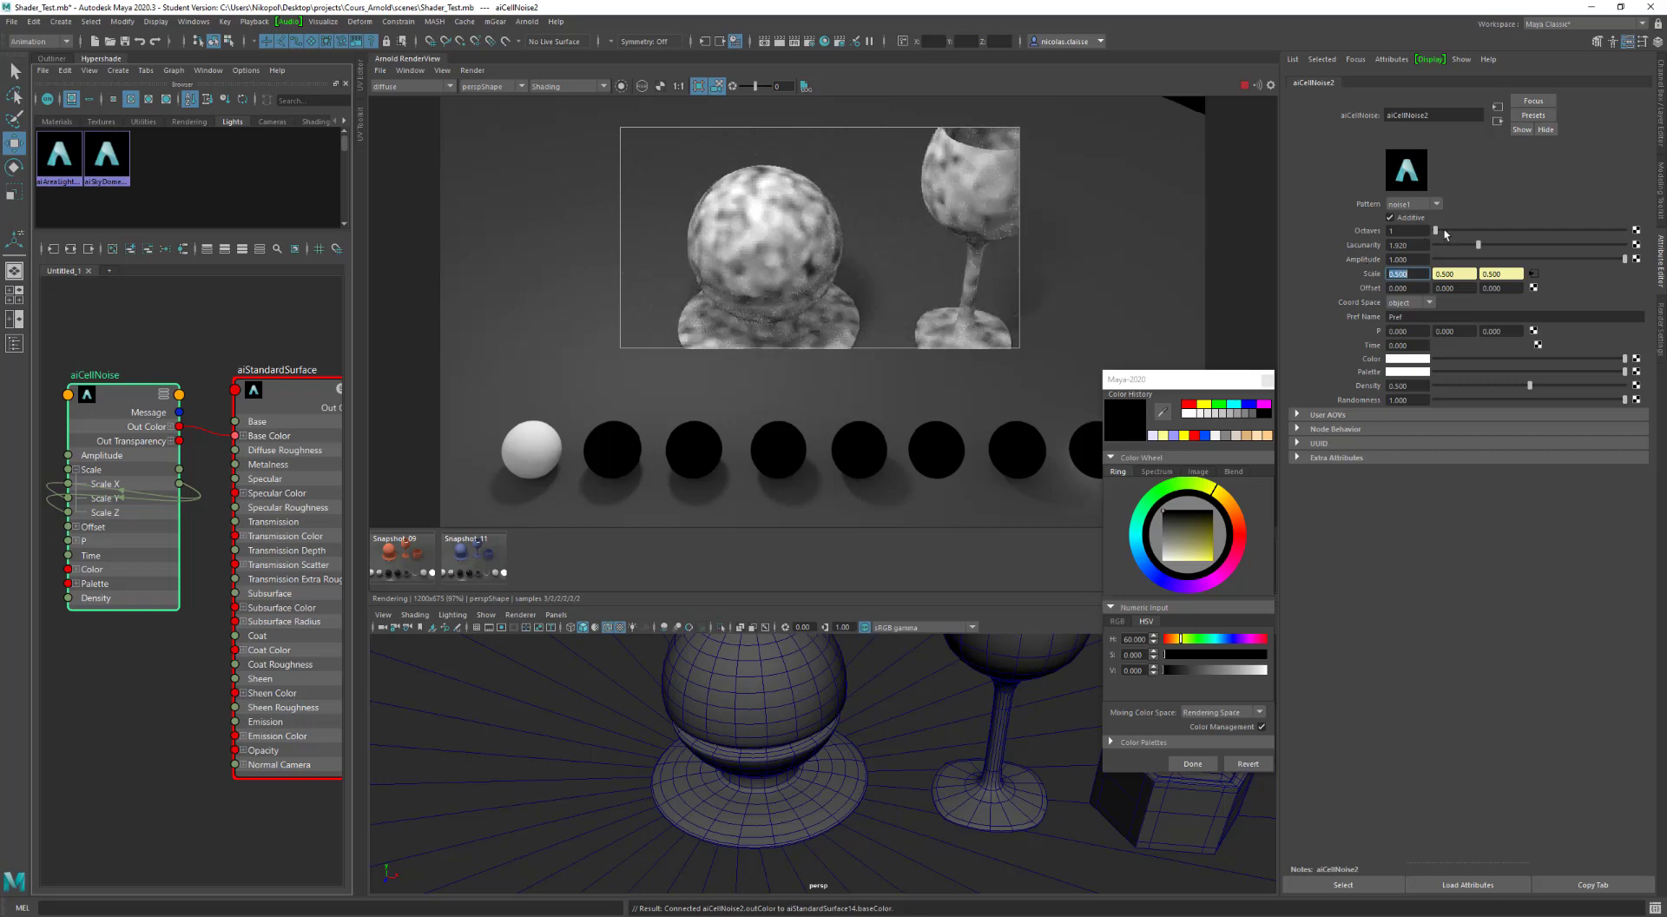
Step: Compare the cell noise with Additive on and off at 1 and 2 octaves, ending with Additive off
left_click(177, 414)
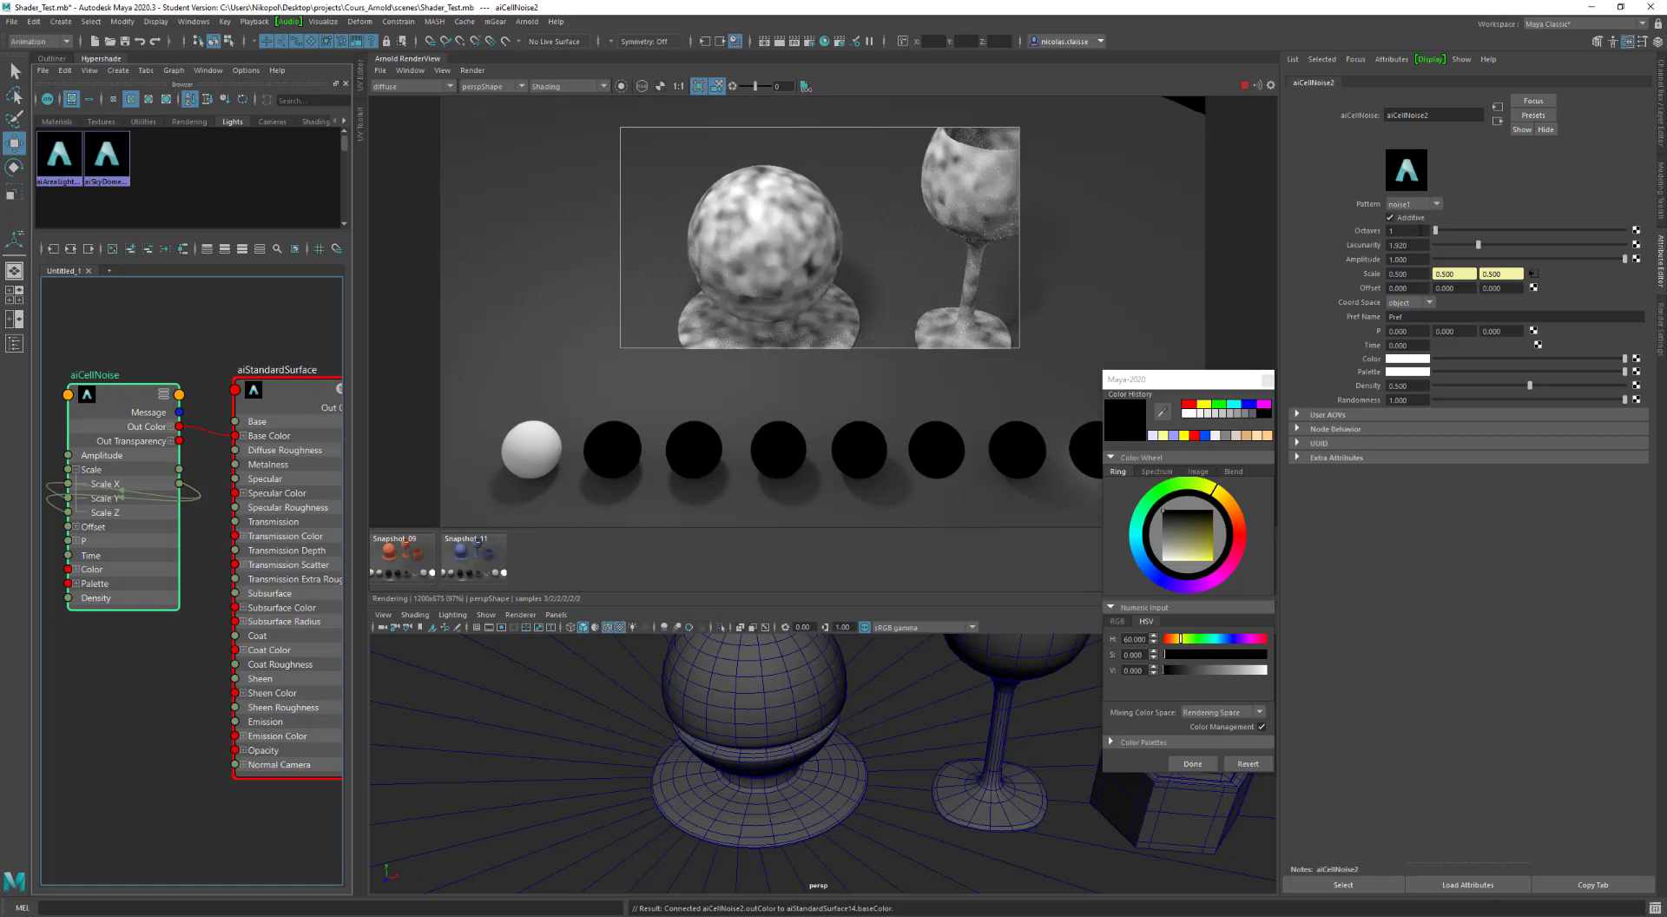
left_click(1441, 233)
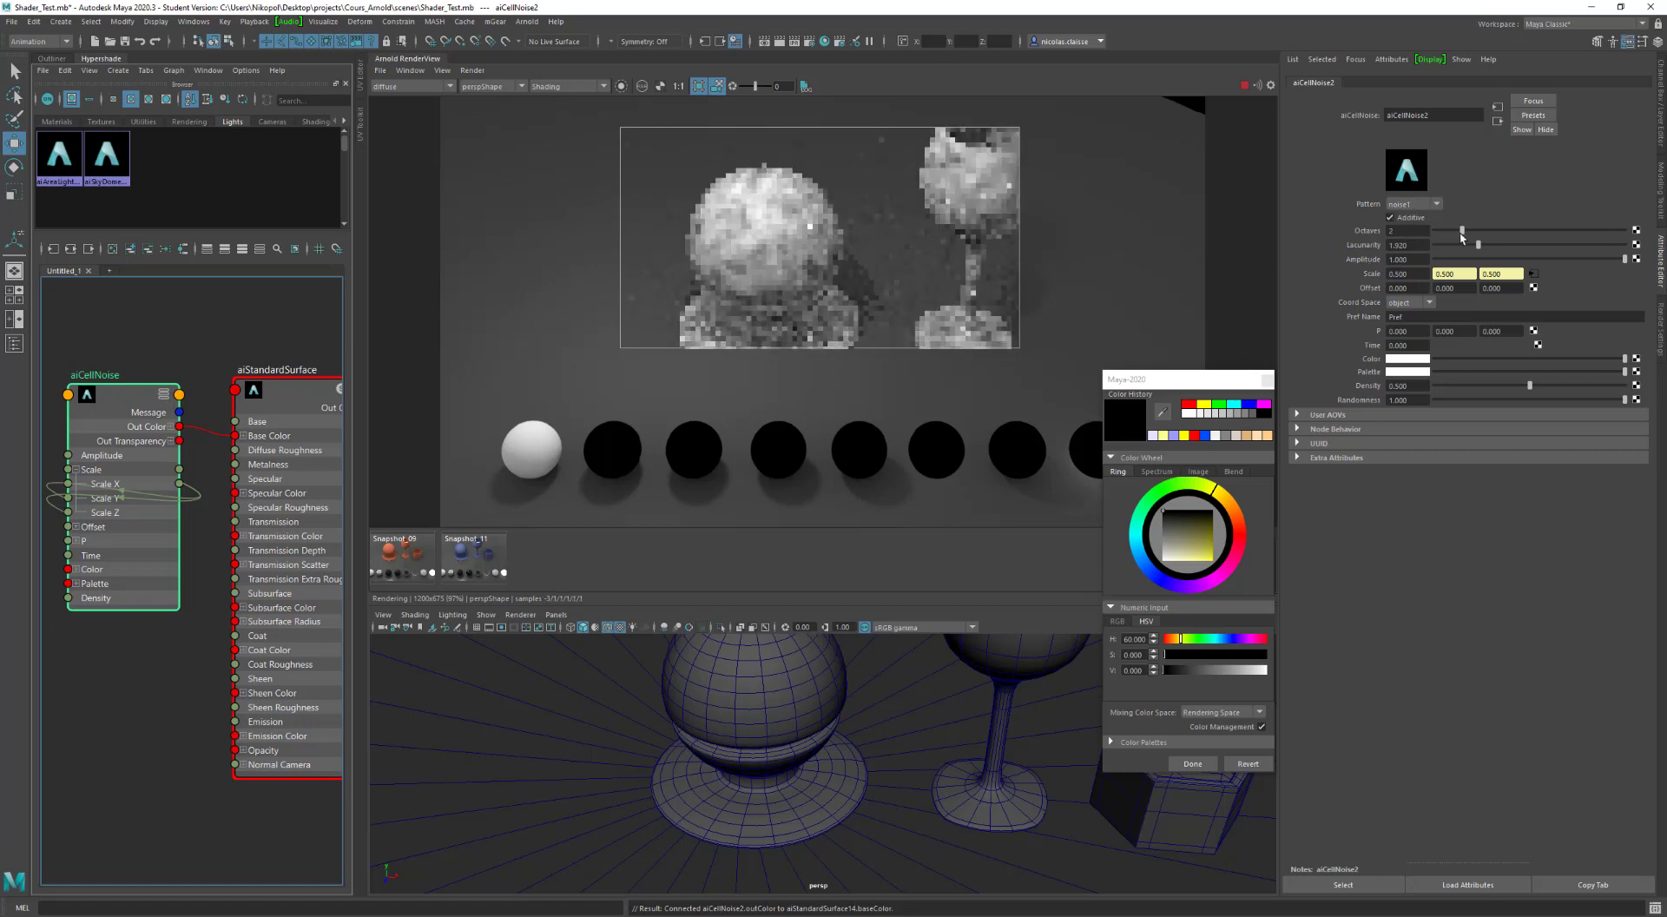
left_click(1414, 220)
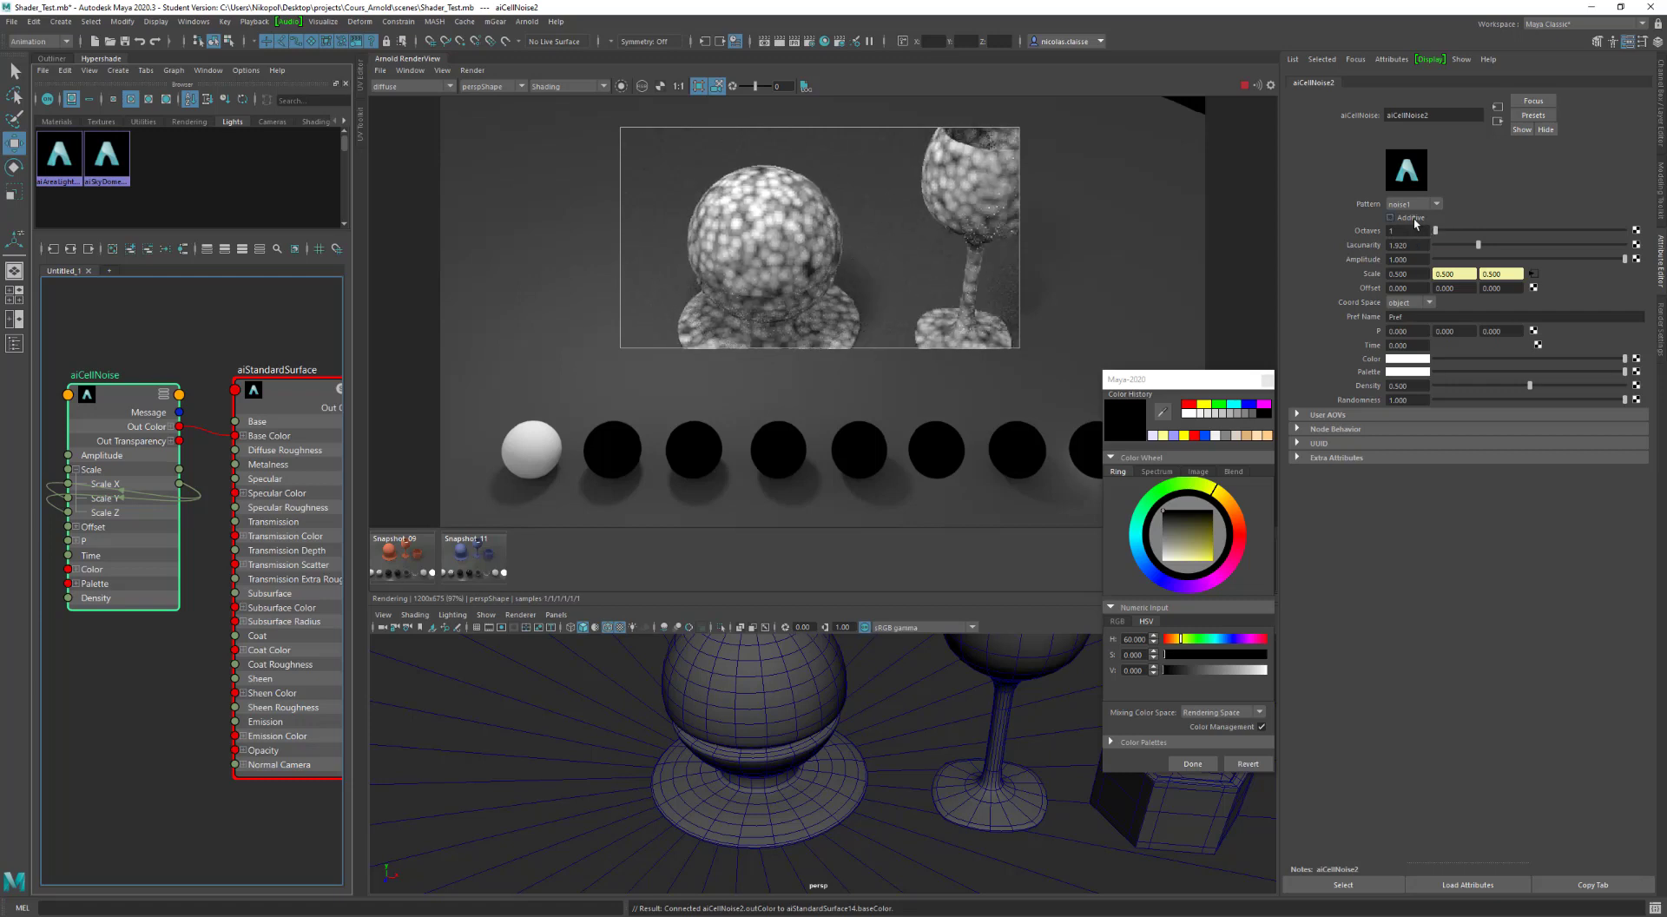
left_click(1414, 220)
left_click(1414, 219)
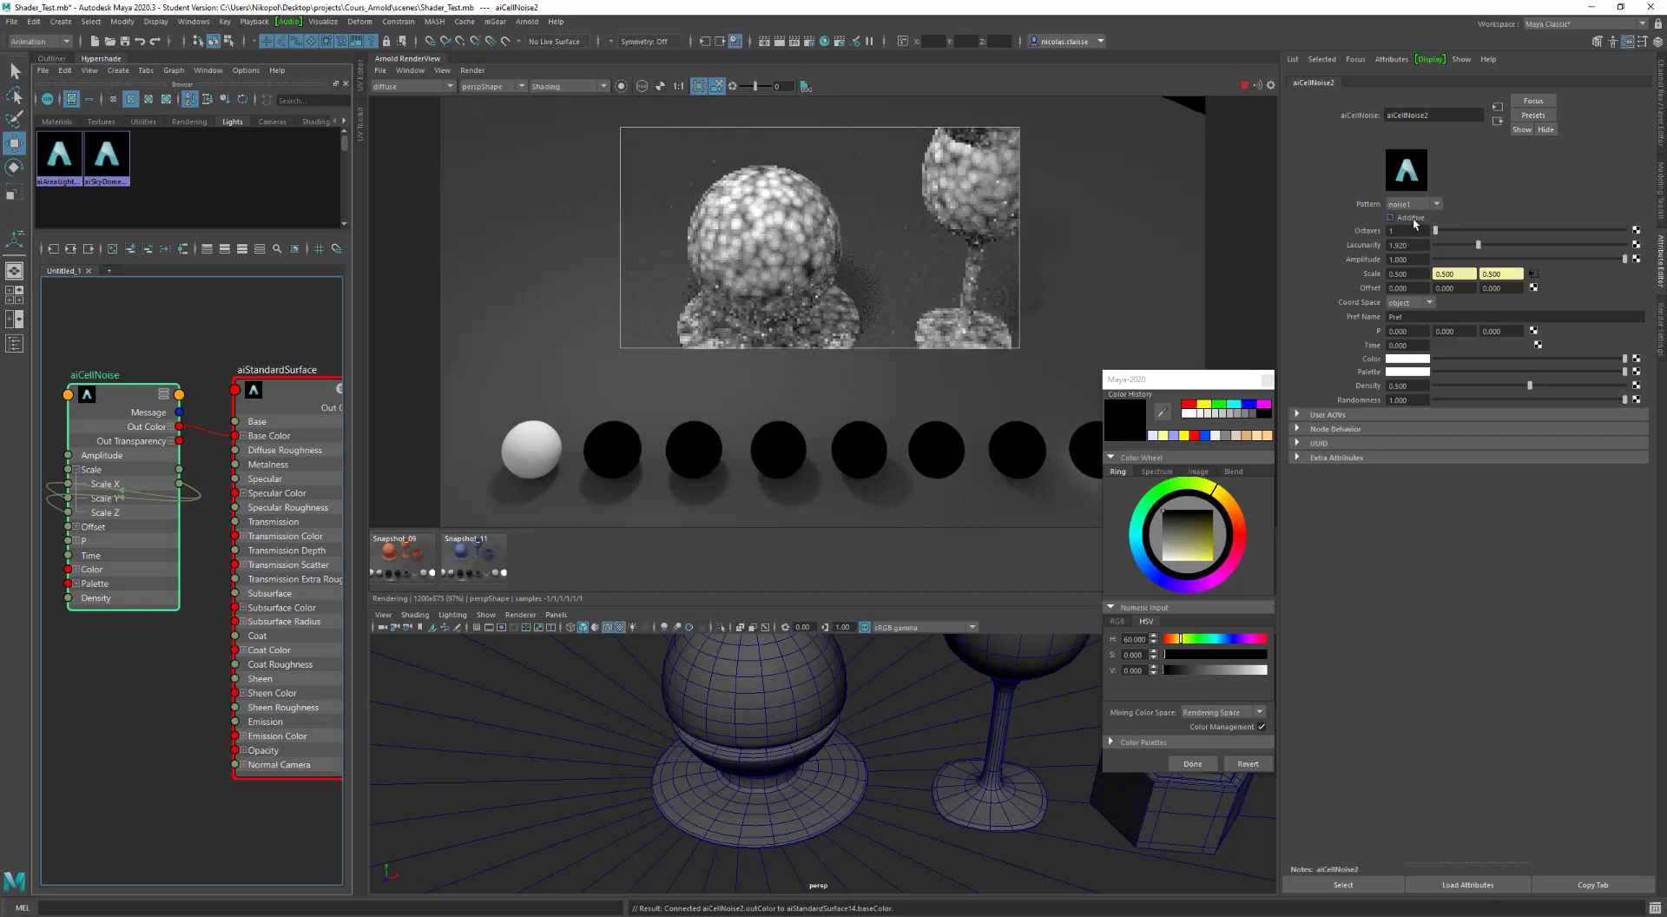
left_click_drag(1436, 231, 1463, 235)
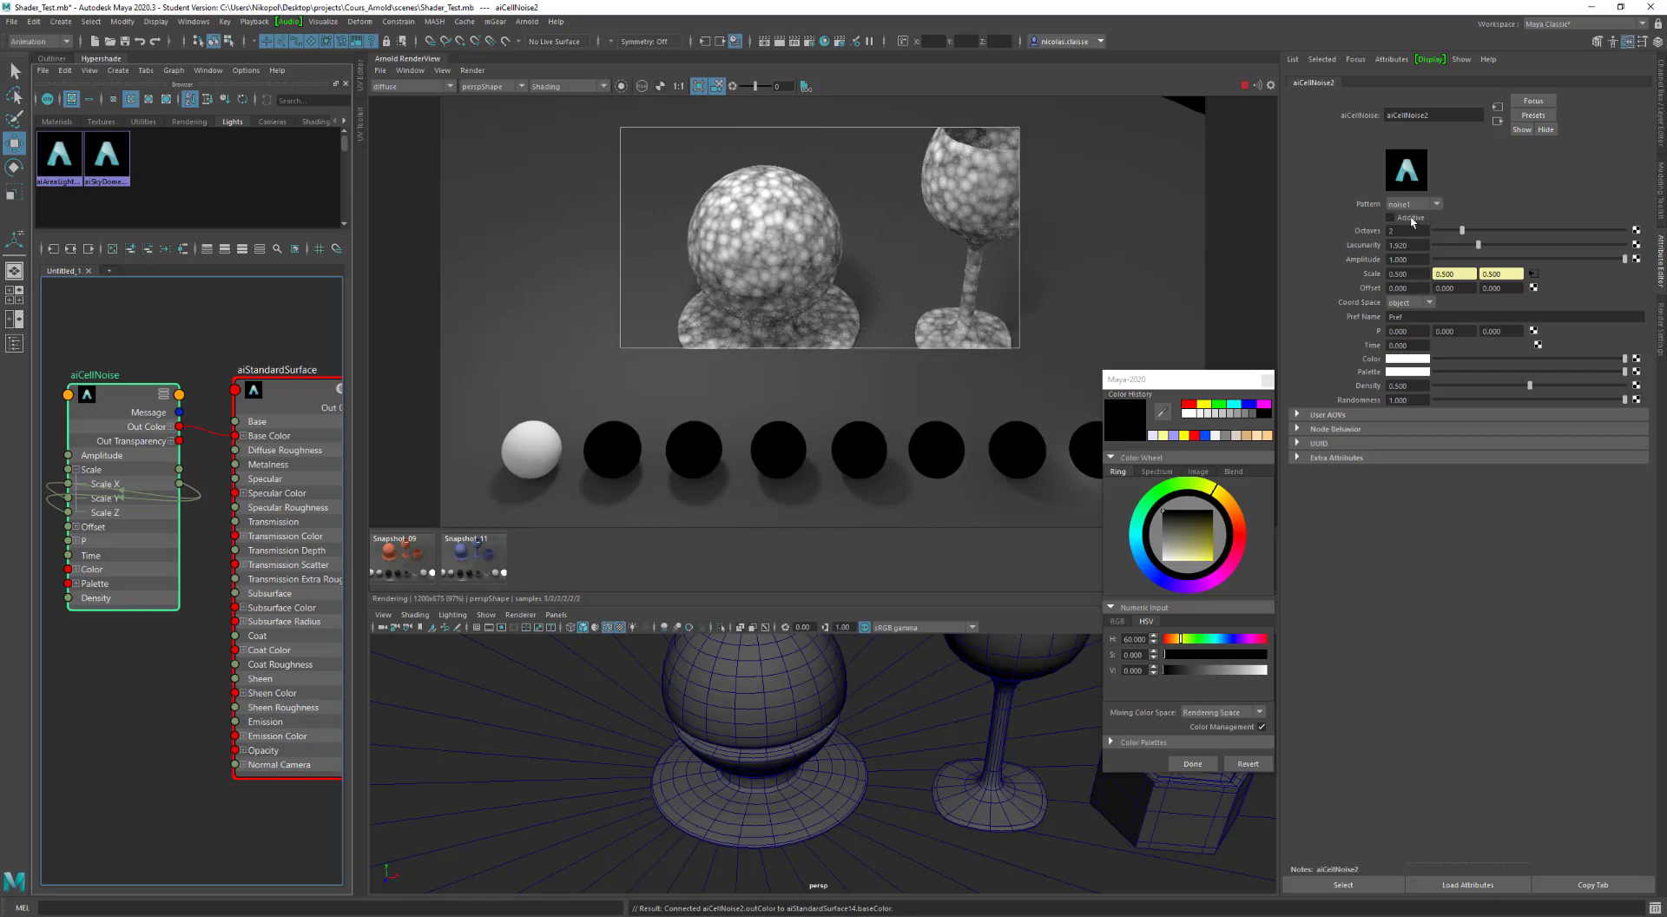
left_click(1411, 217)
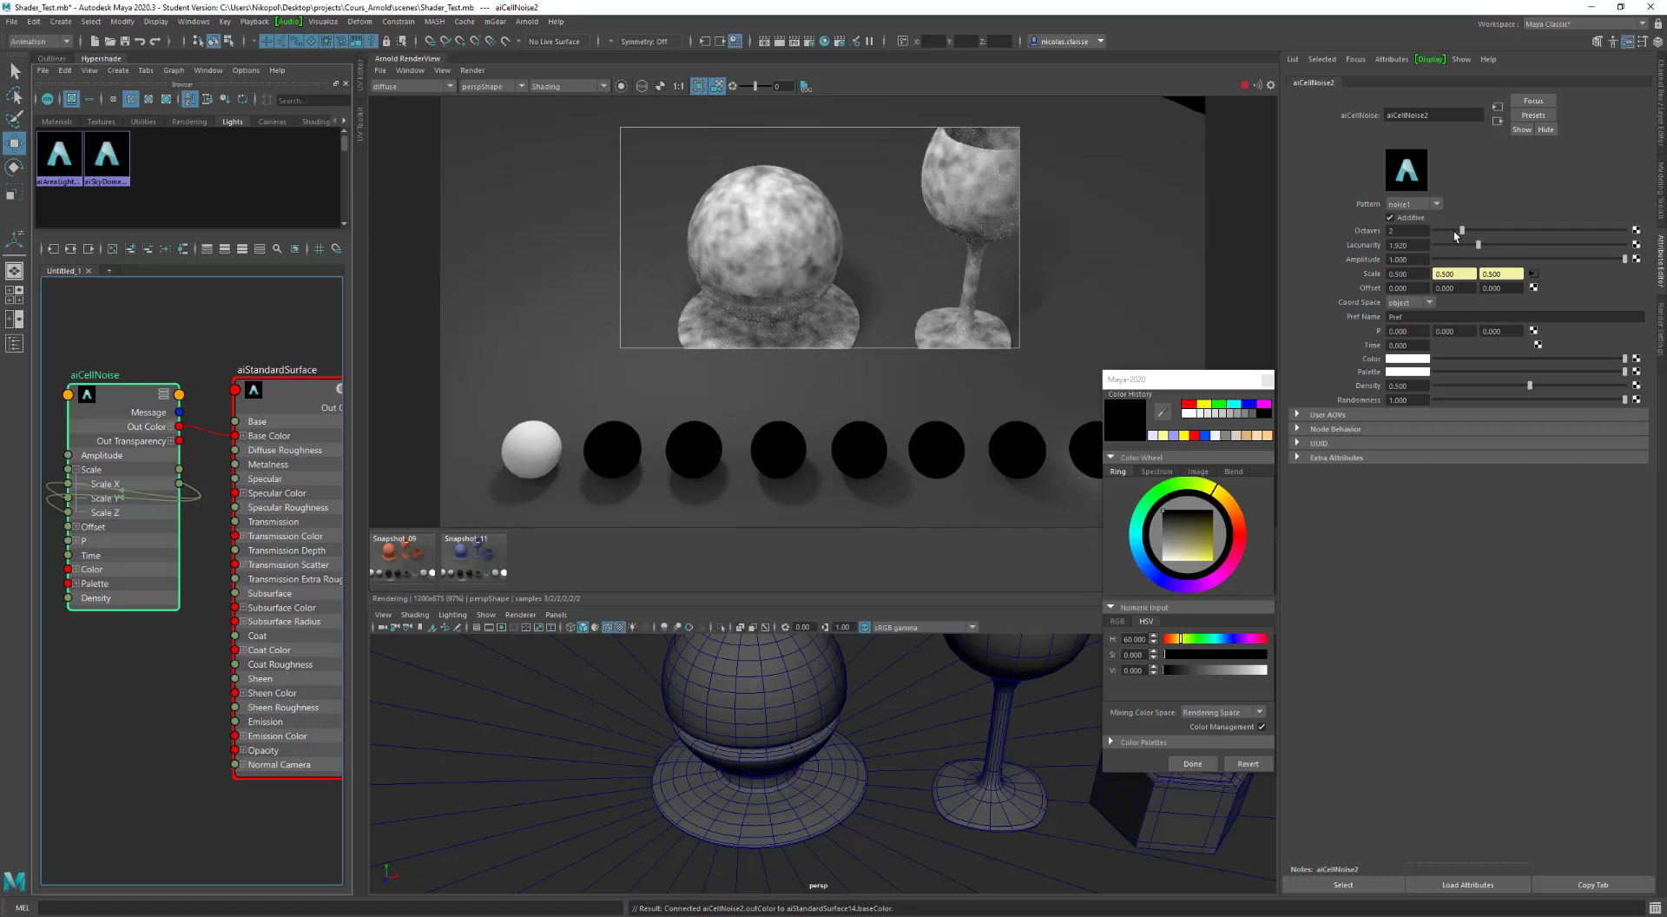
left_click(1411, 220)
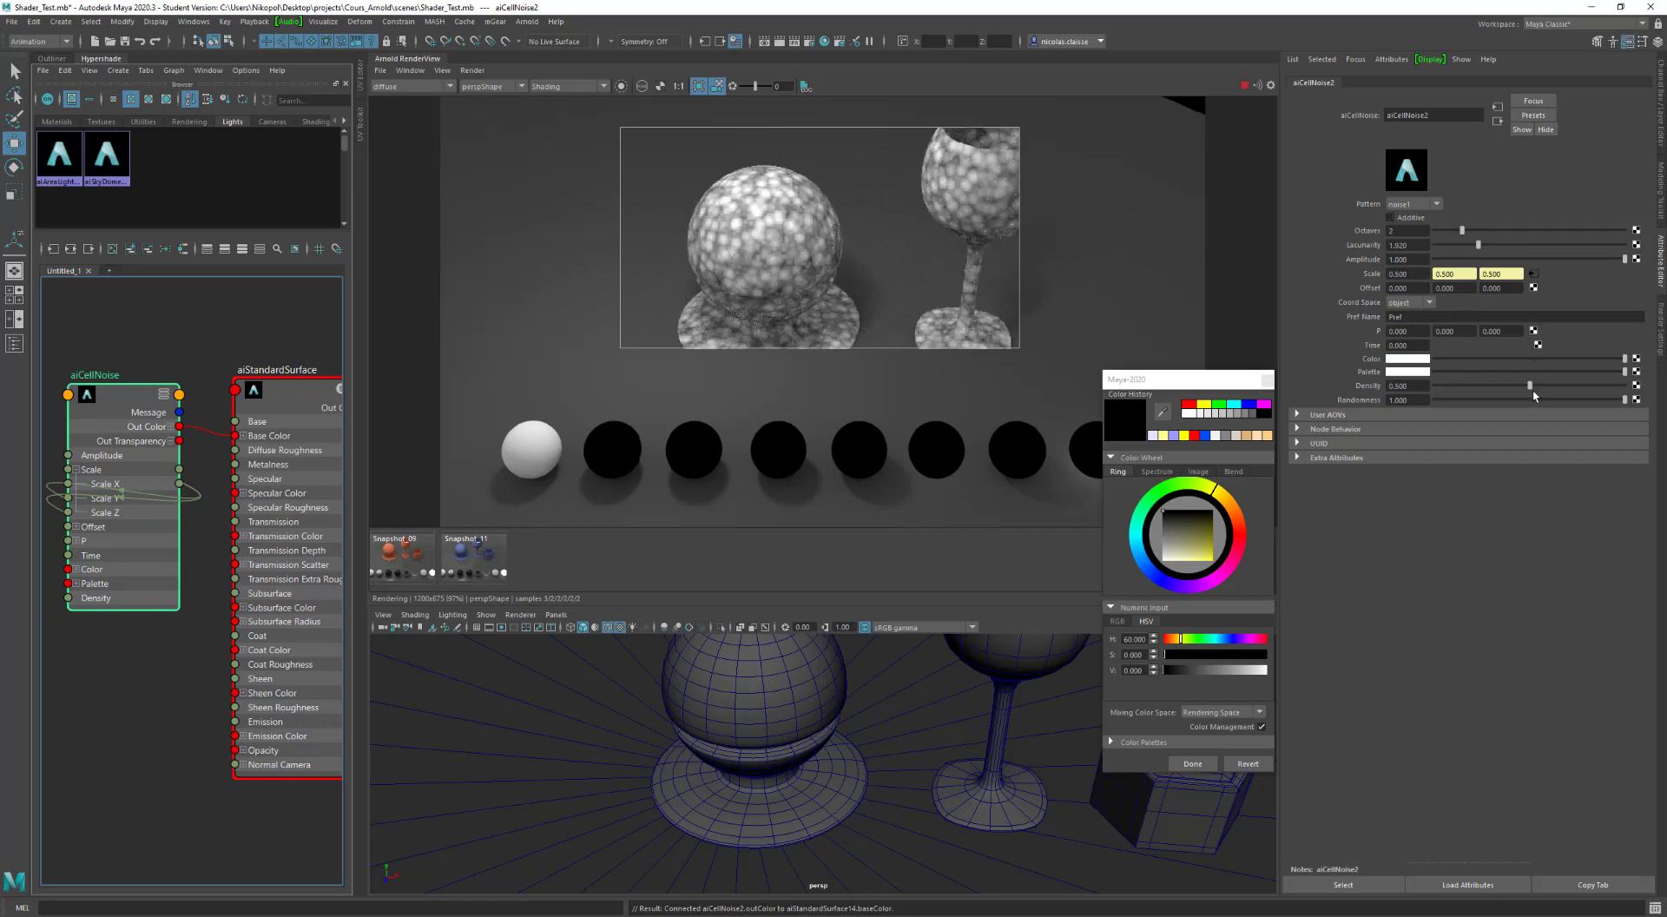
Step: Try a cell noise density of about 0.131 and then 1, with the randomness lowered to 0
left_click_drag(1530, 389, 1460, 386)
left_click_drag(1626, 401, 1427, 408)
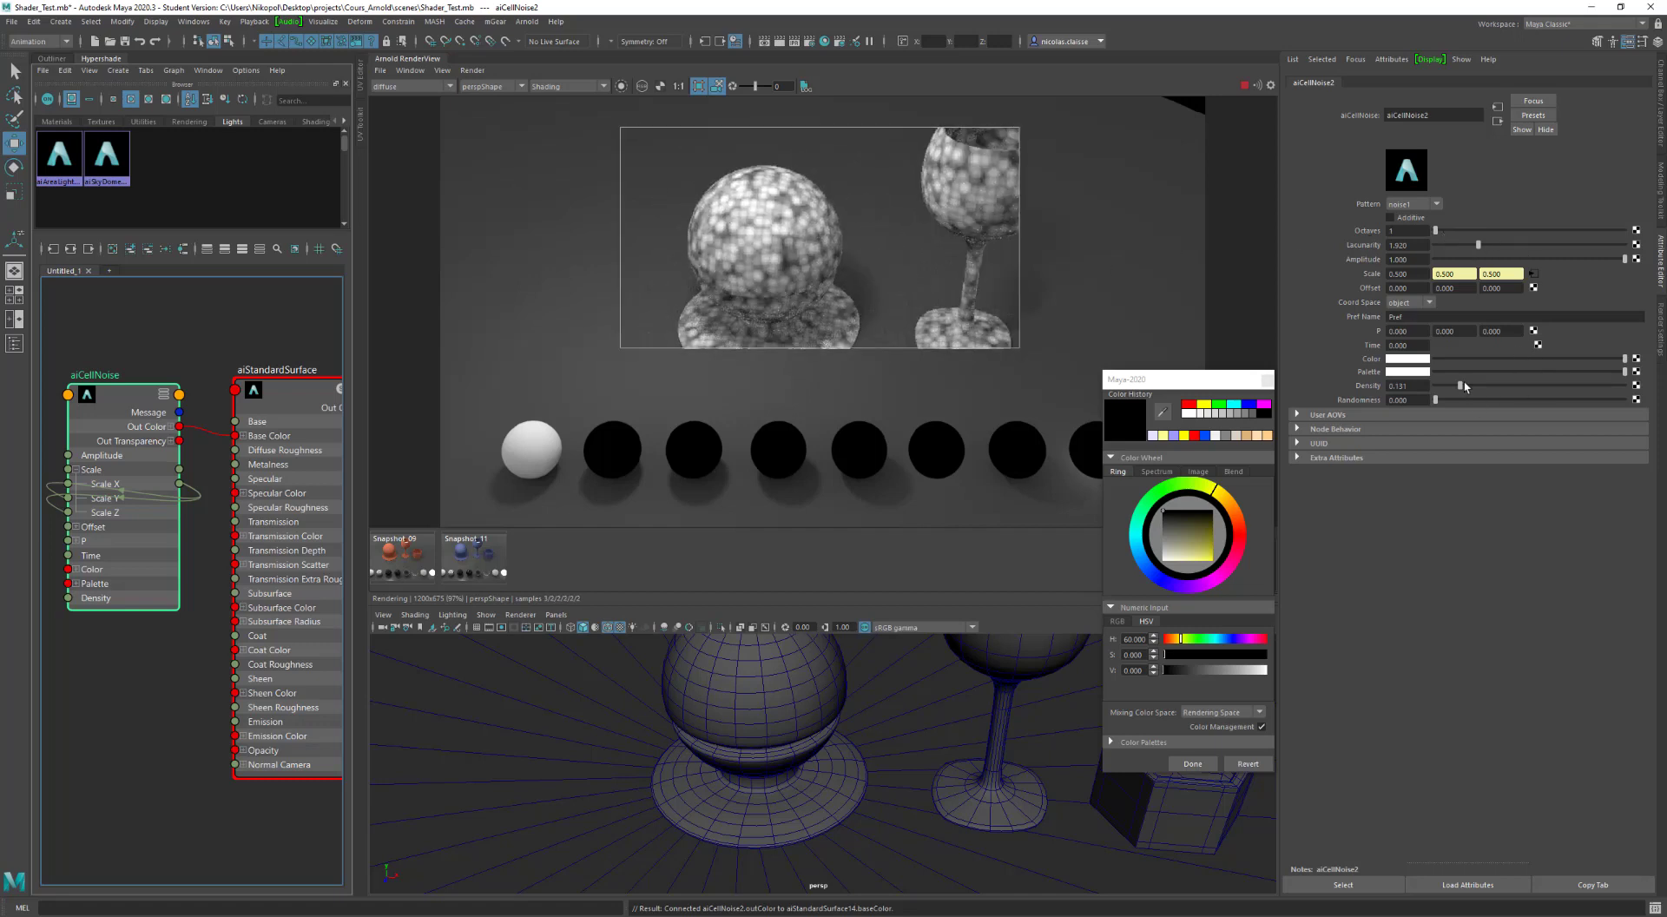
left_click_drag(1459, 386, 1629, 391)
Step: Switch the cell noise pattern to cell1 and set its randomness to about 0.82 and density to about 0.48
left_click(1423, 205)
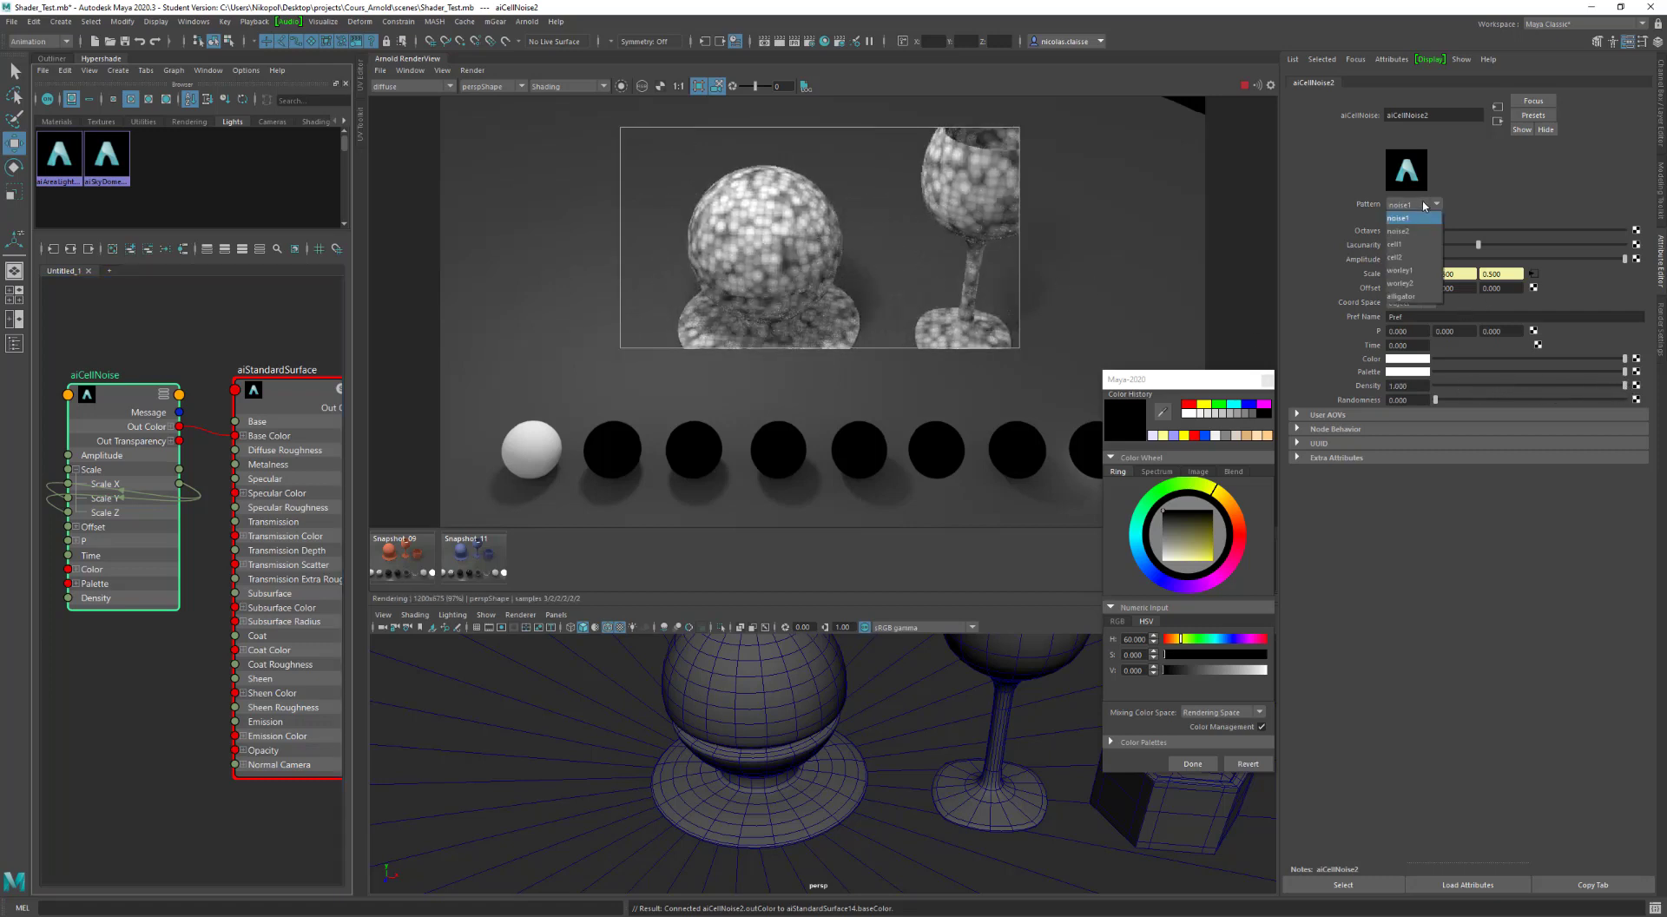
left_click(1422, 246)
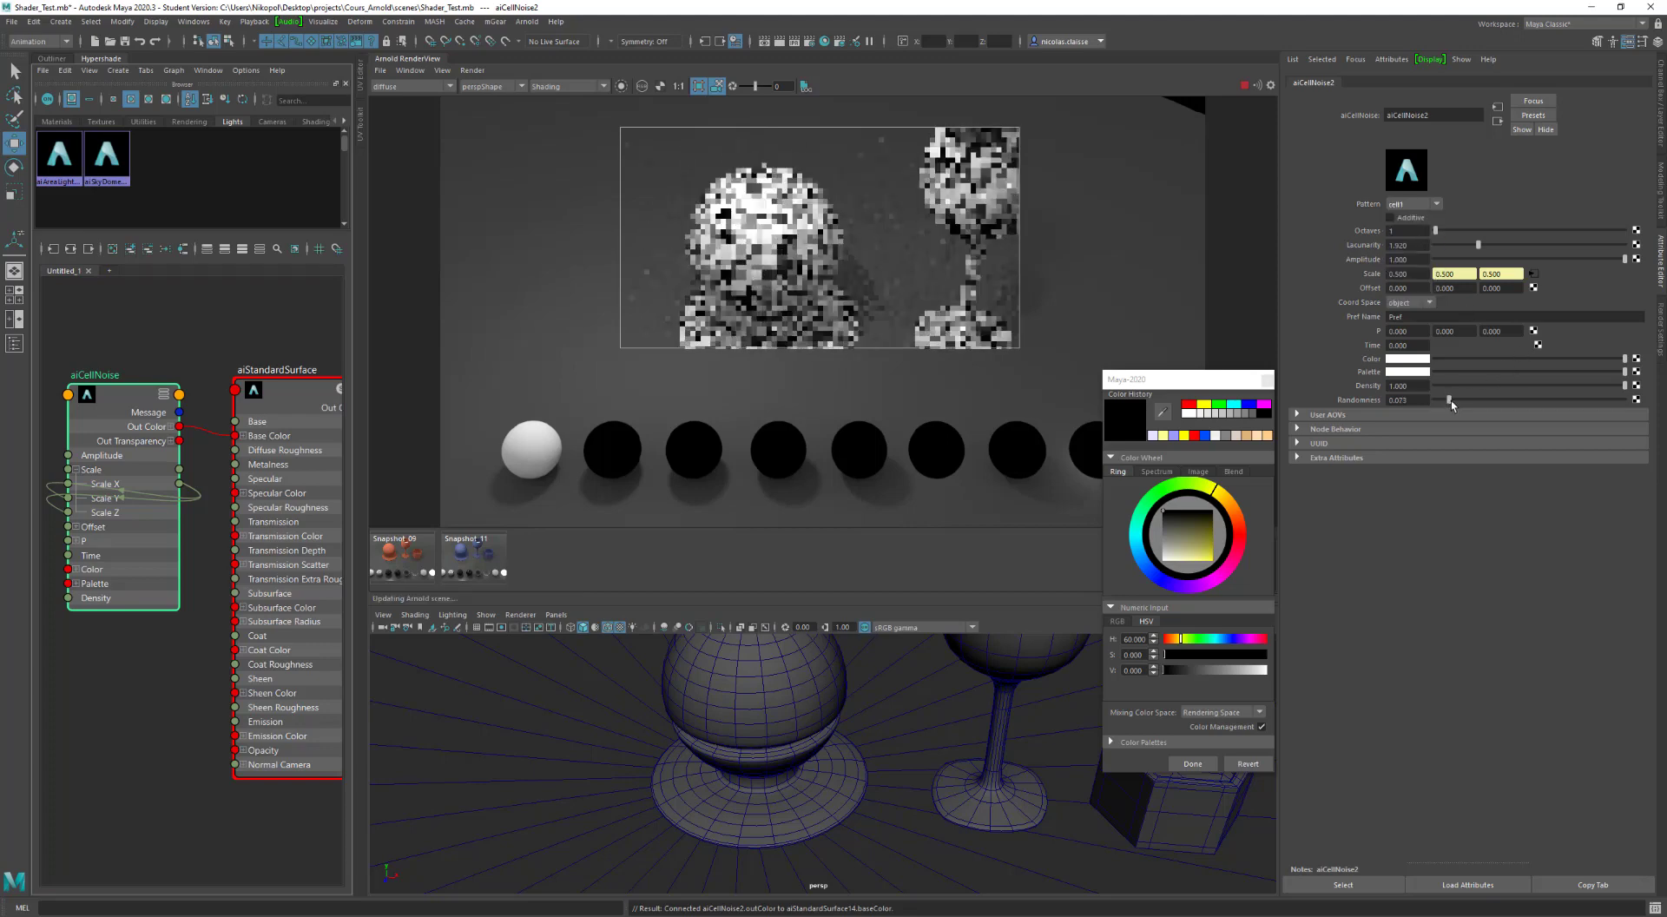
left_click_drag(1440, 399, 1590, 401)
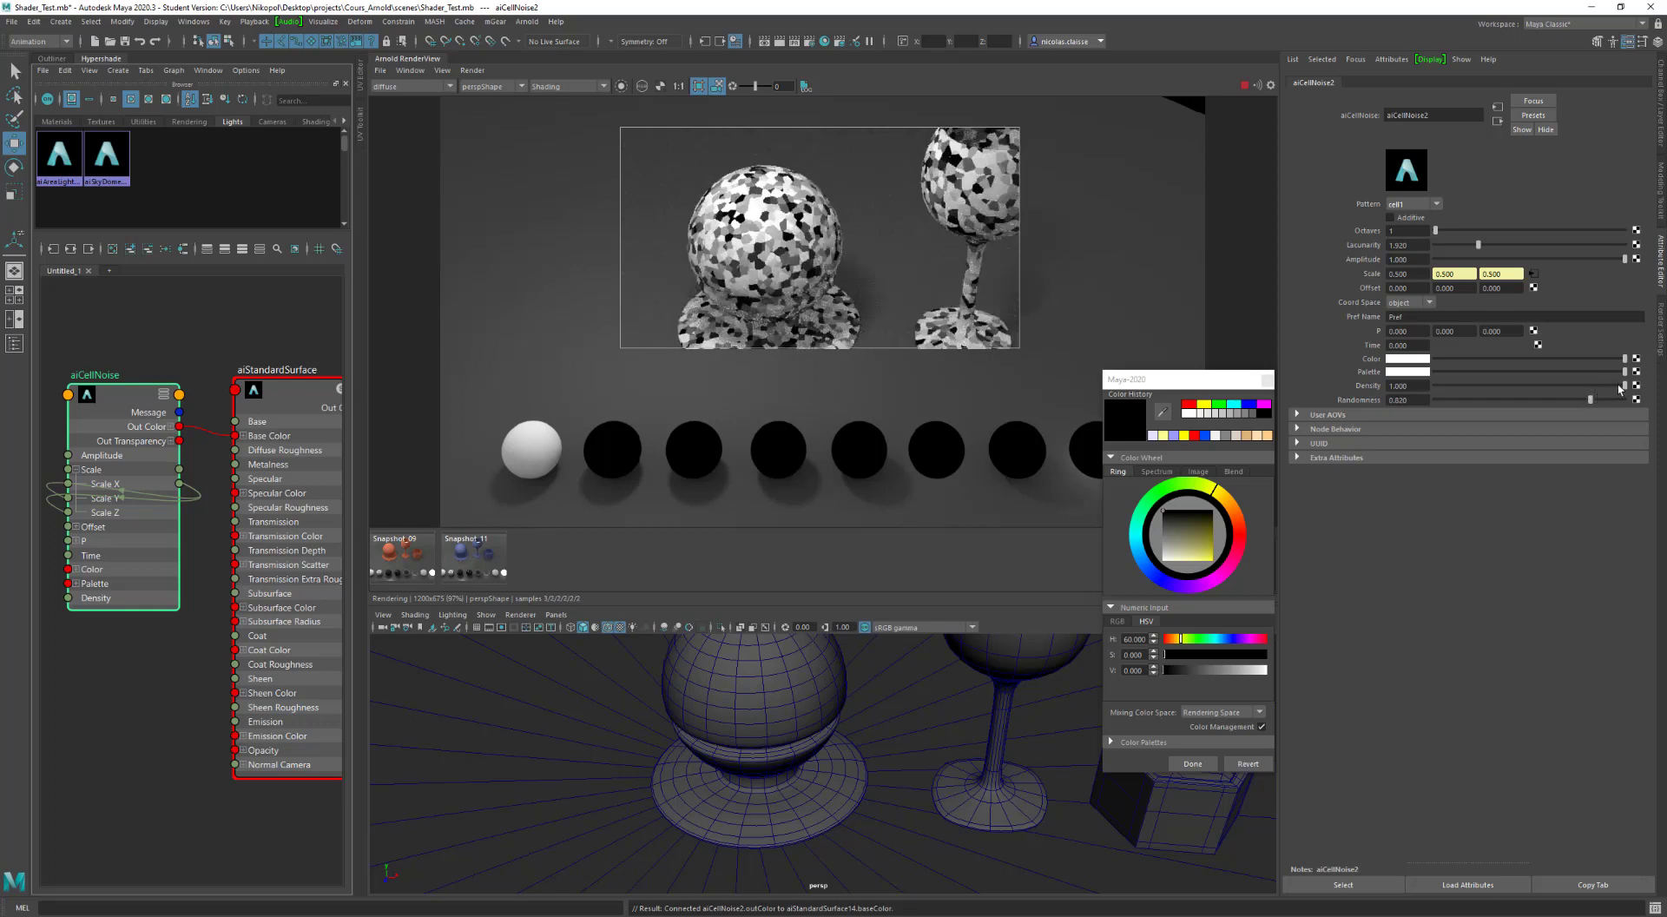
left_click_drag(1619, 390, 1525, 390)
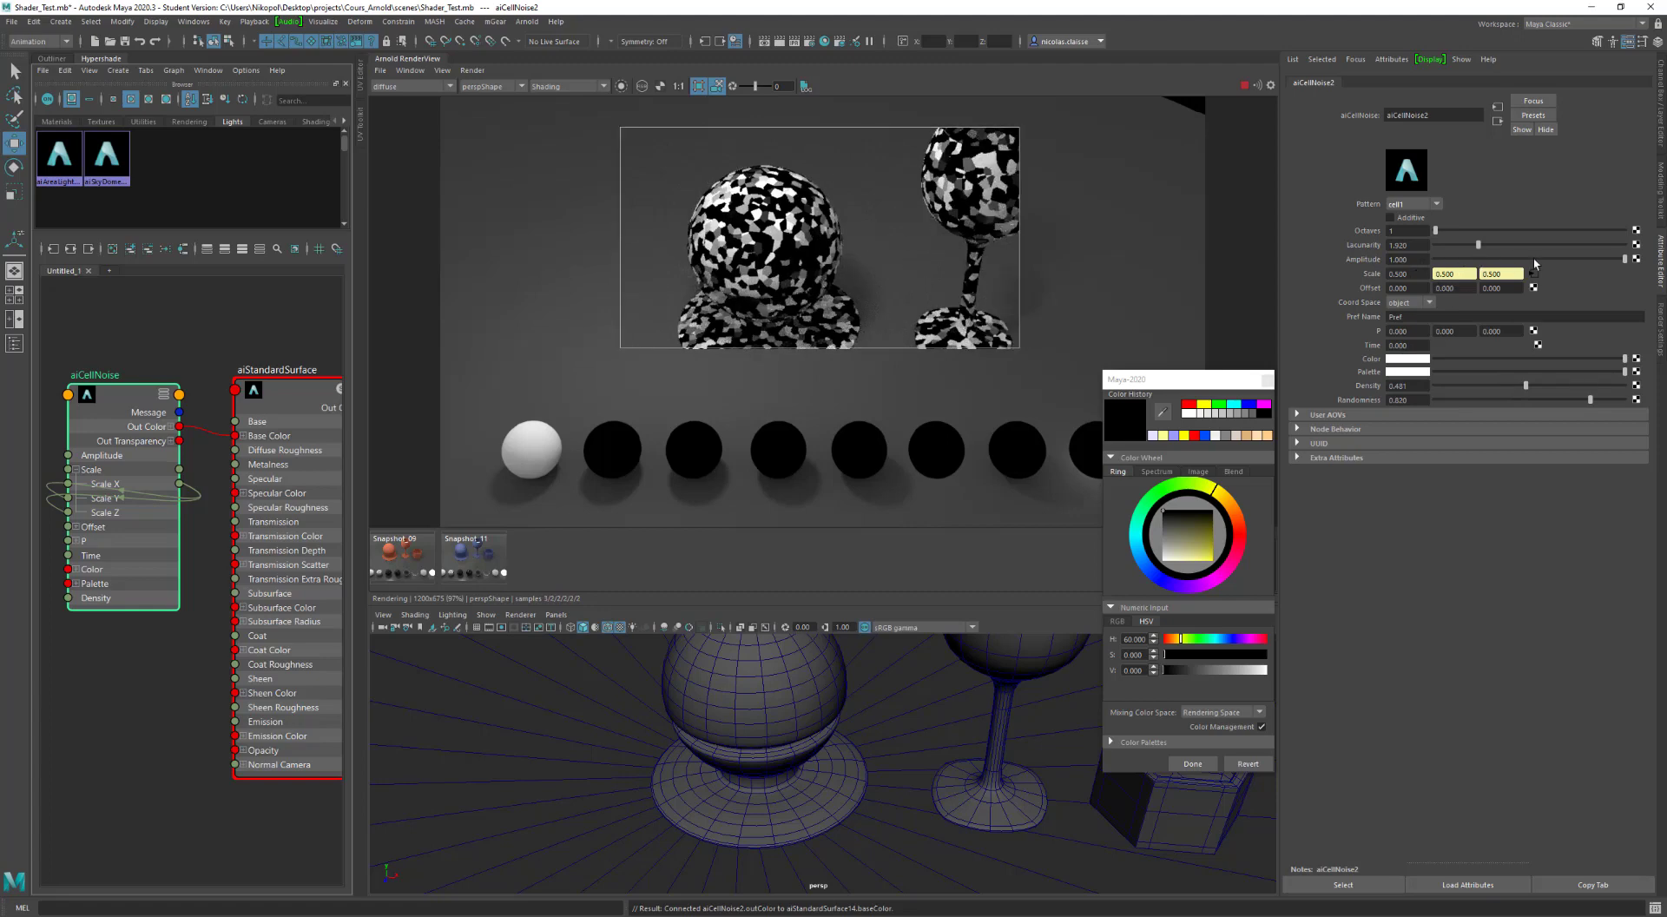
Step: Enable Additive for the cell1 pattern and raise its octaves to 3
left_click(1403, 205)
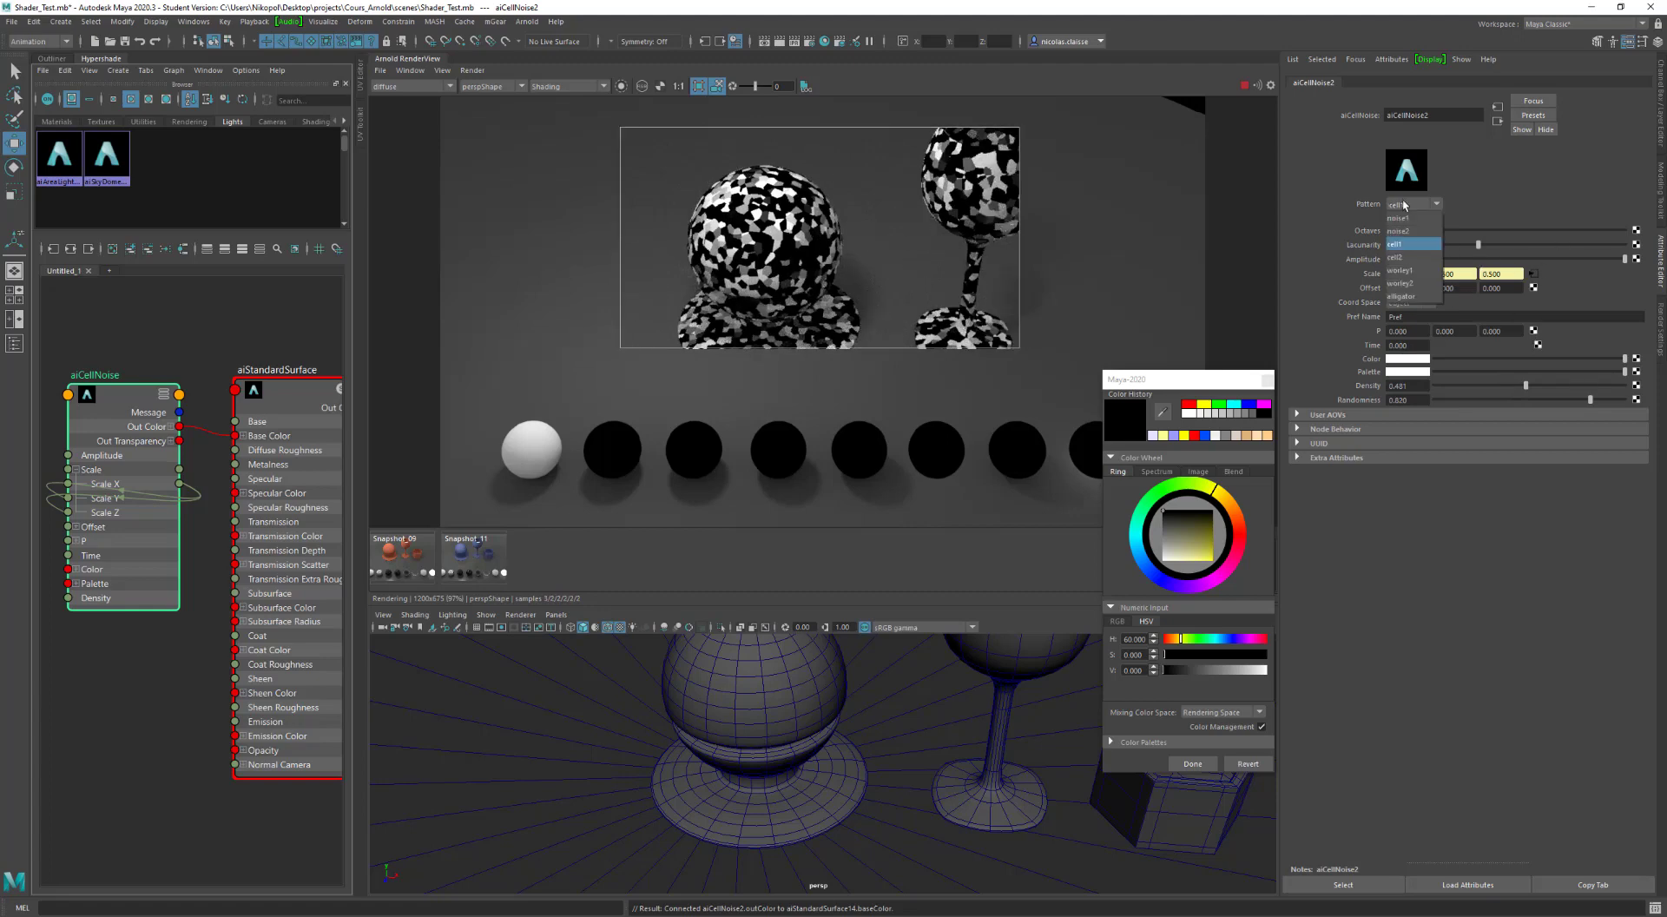
left_click(1406, 206)
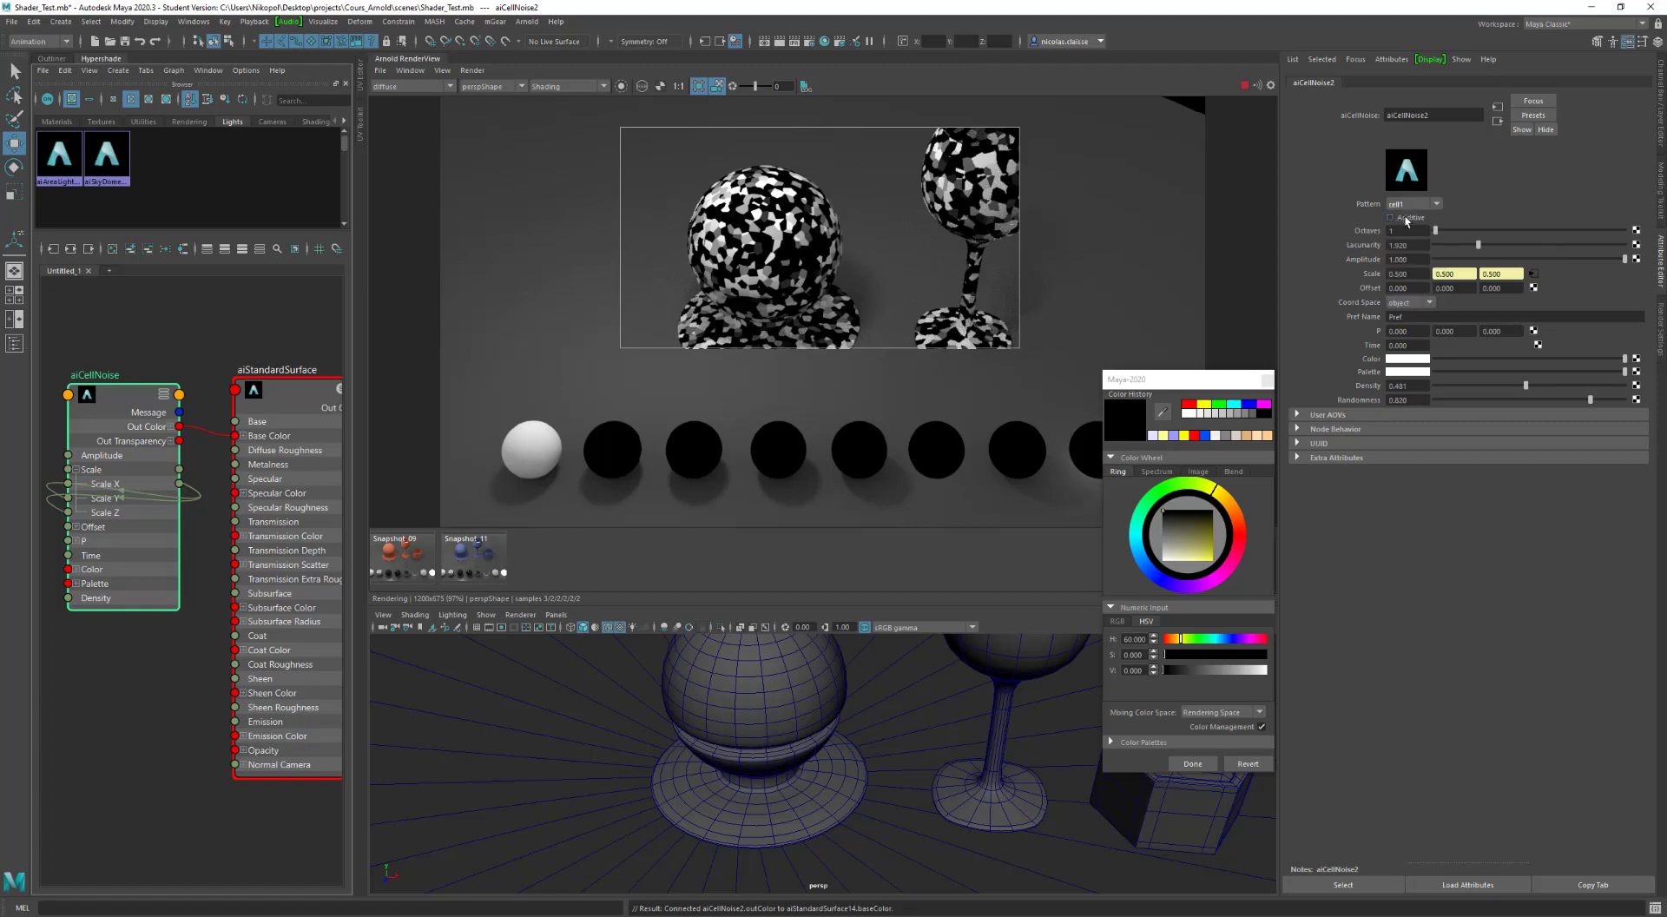
left_click(1408, 219)
left_click(1489, 231)
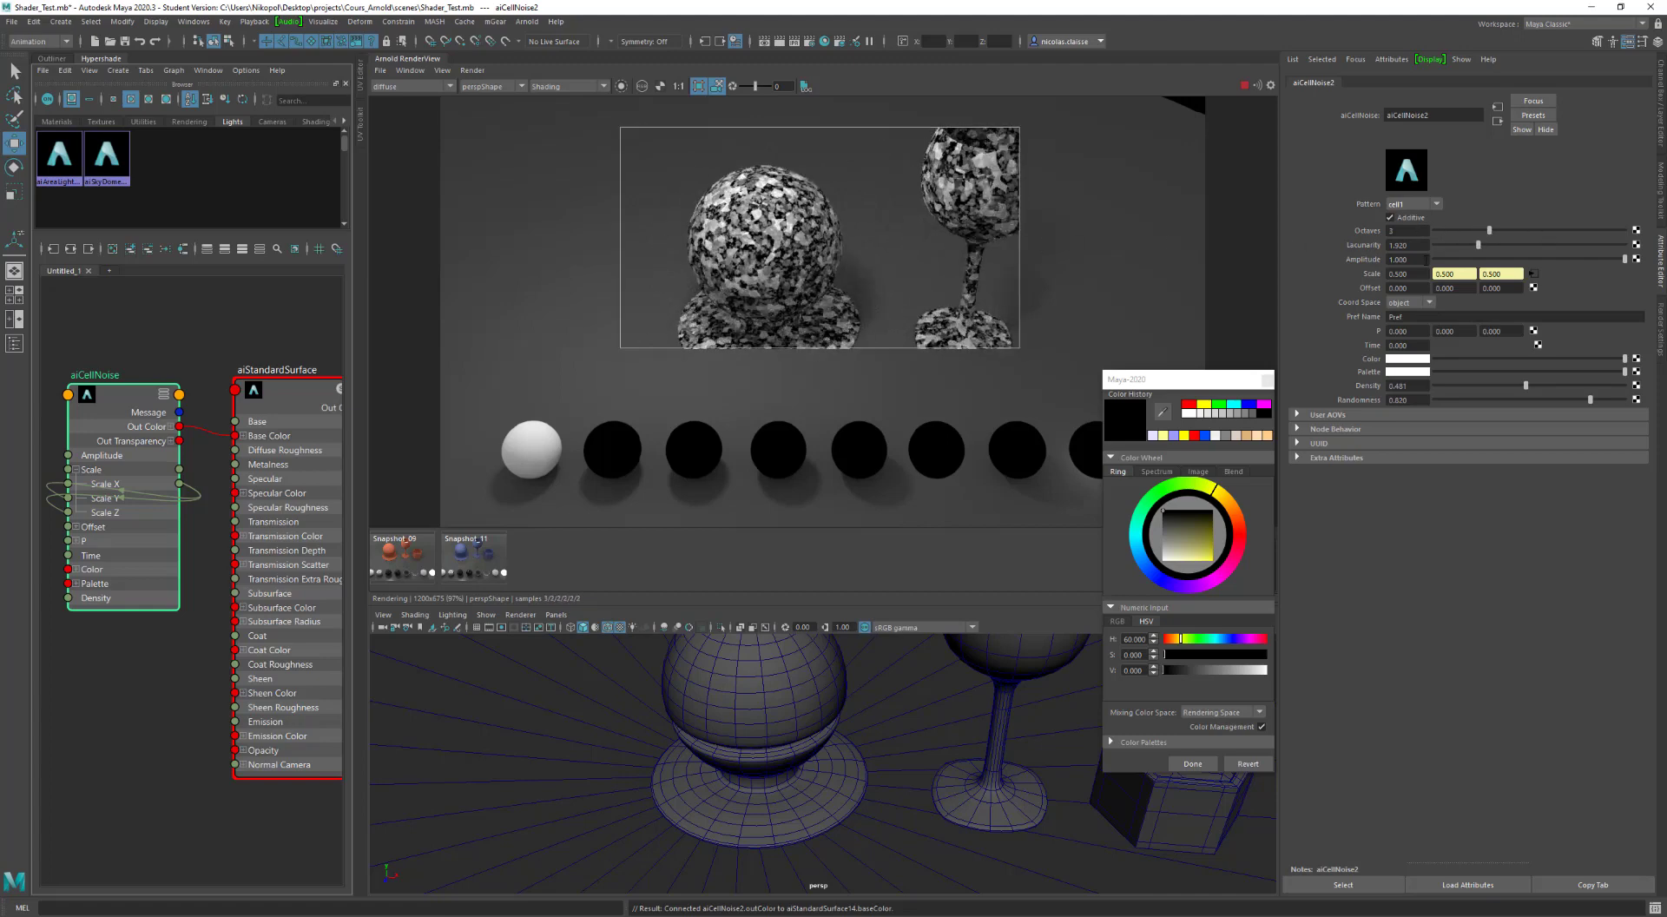
Step: Try a cell noise scale of 0.2, and set it to 2 for much smaller cells
left_click(1423, 275)
type("0.2")
key("Return")
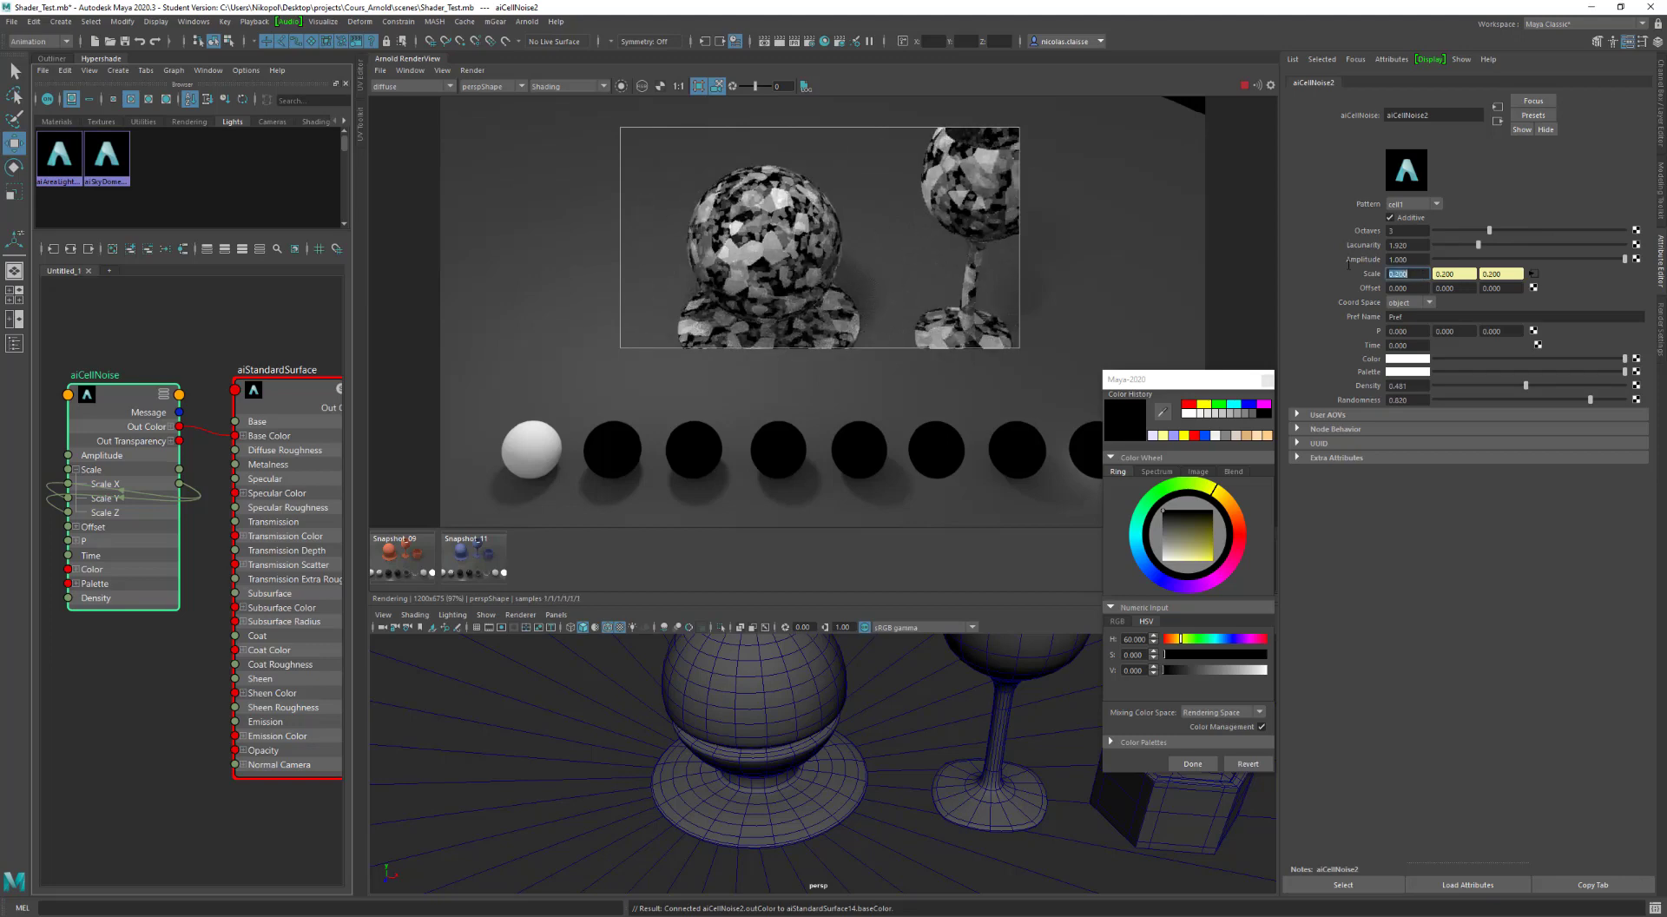
type("2")
key("Return")
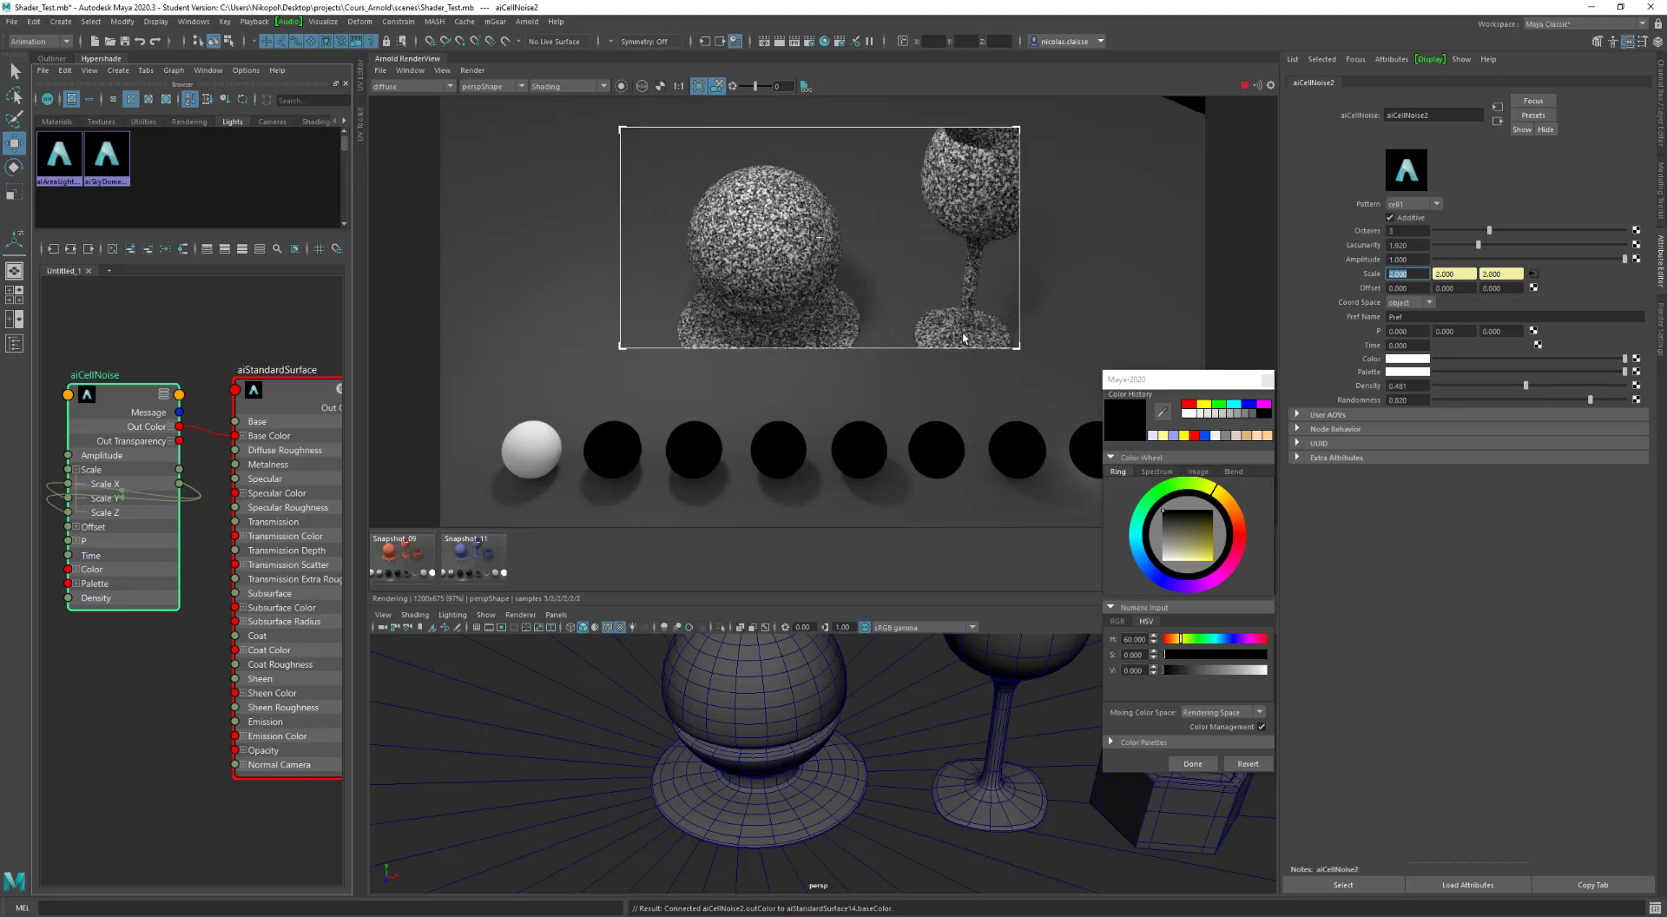
Step: Switch the cell noise pattern to worley1, and open and dismiss the texture chooser for its Palette
left_click(1393, 205)
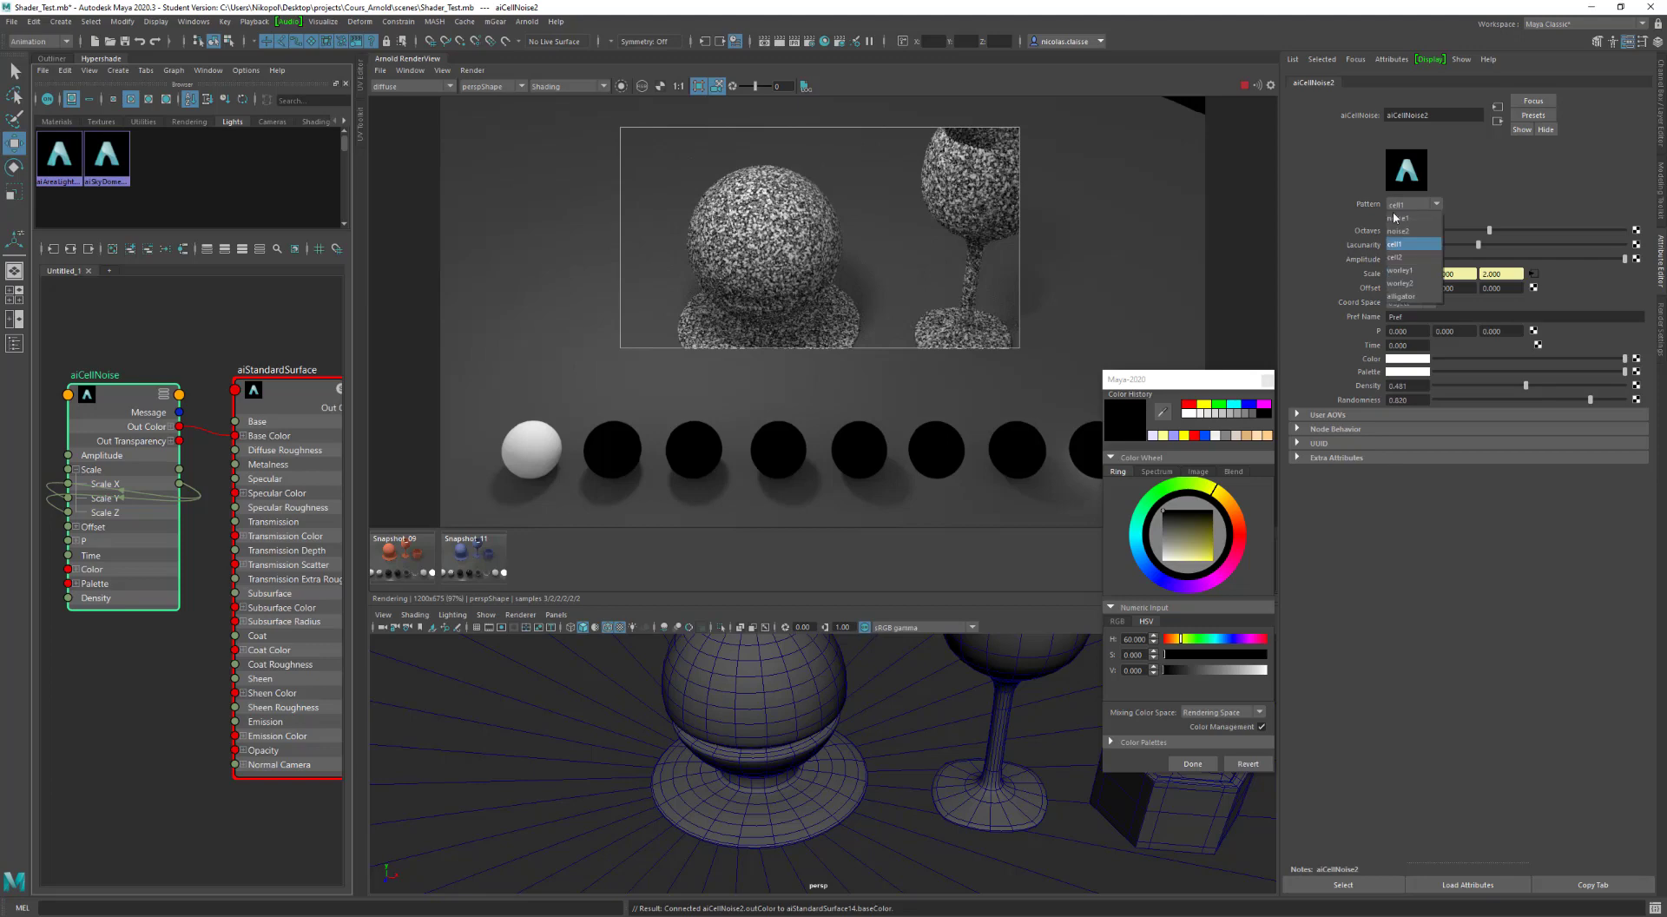
left_click(1408, 274)
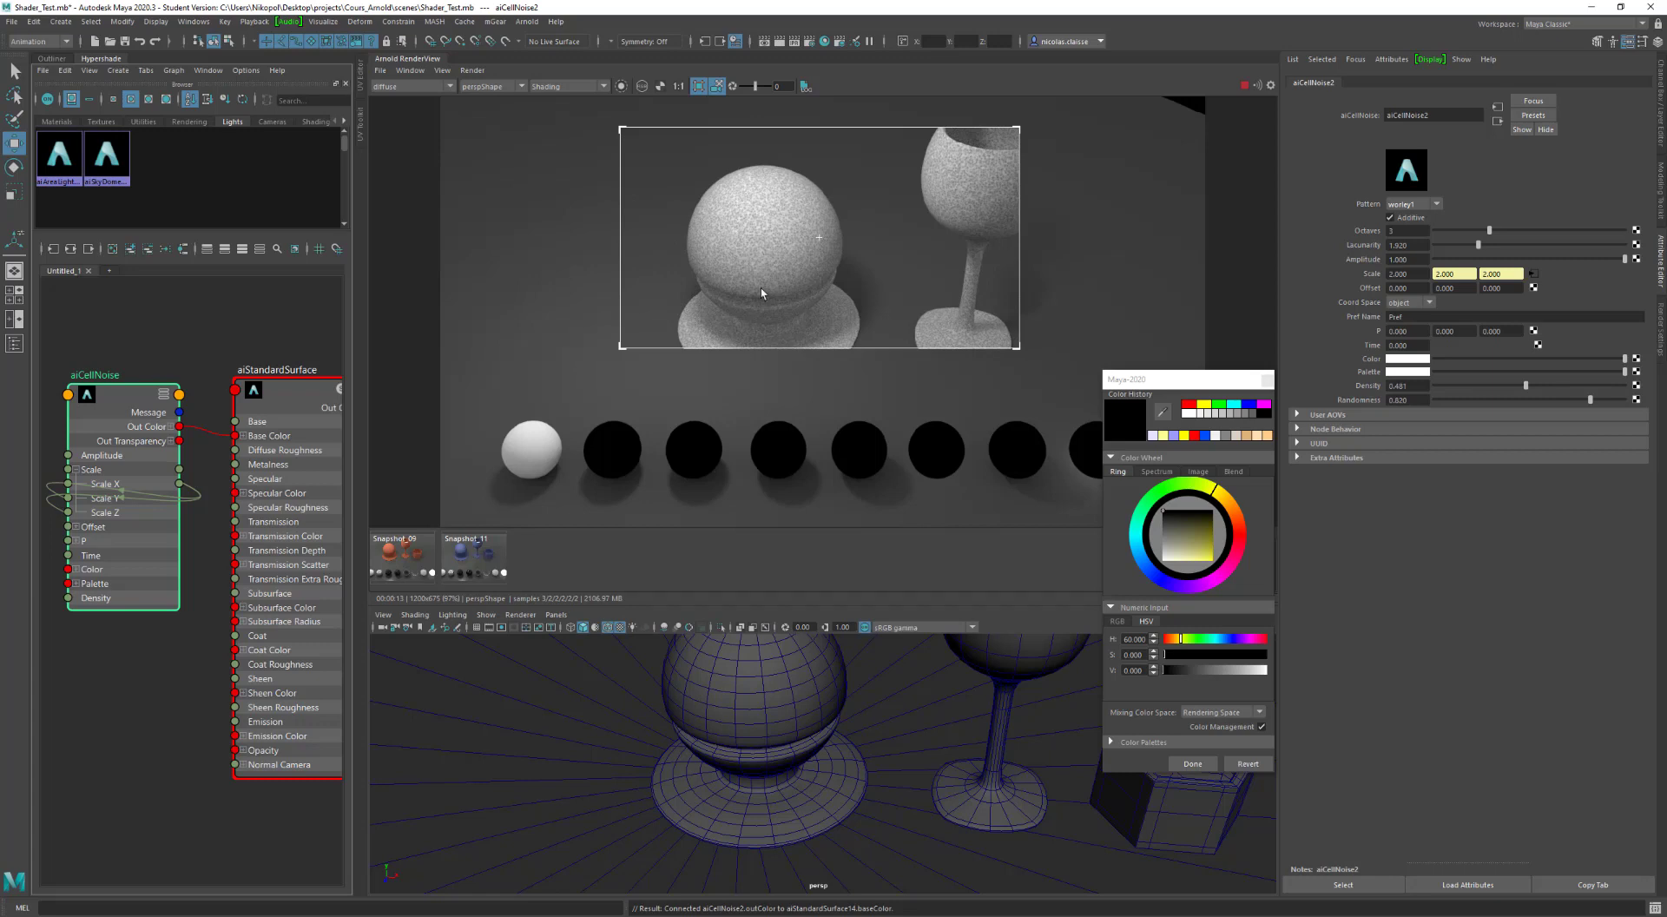
left_click(1636, 372)
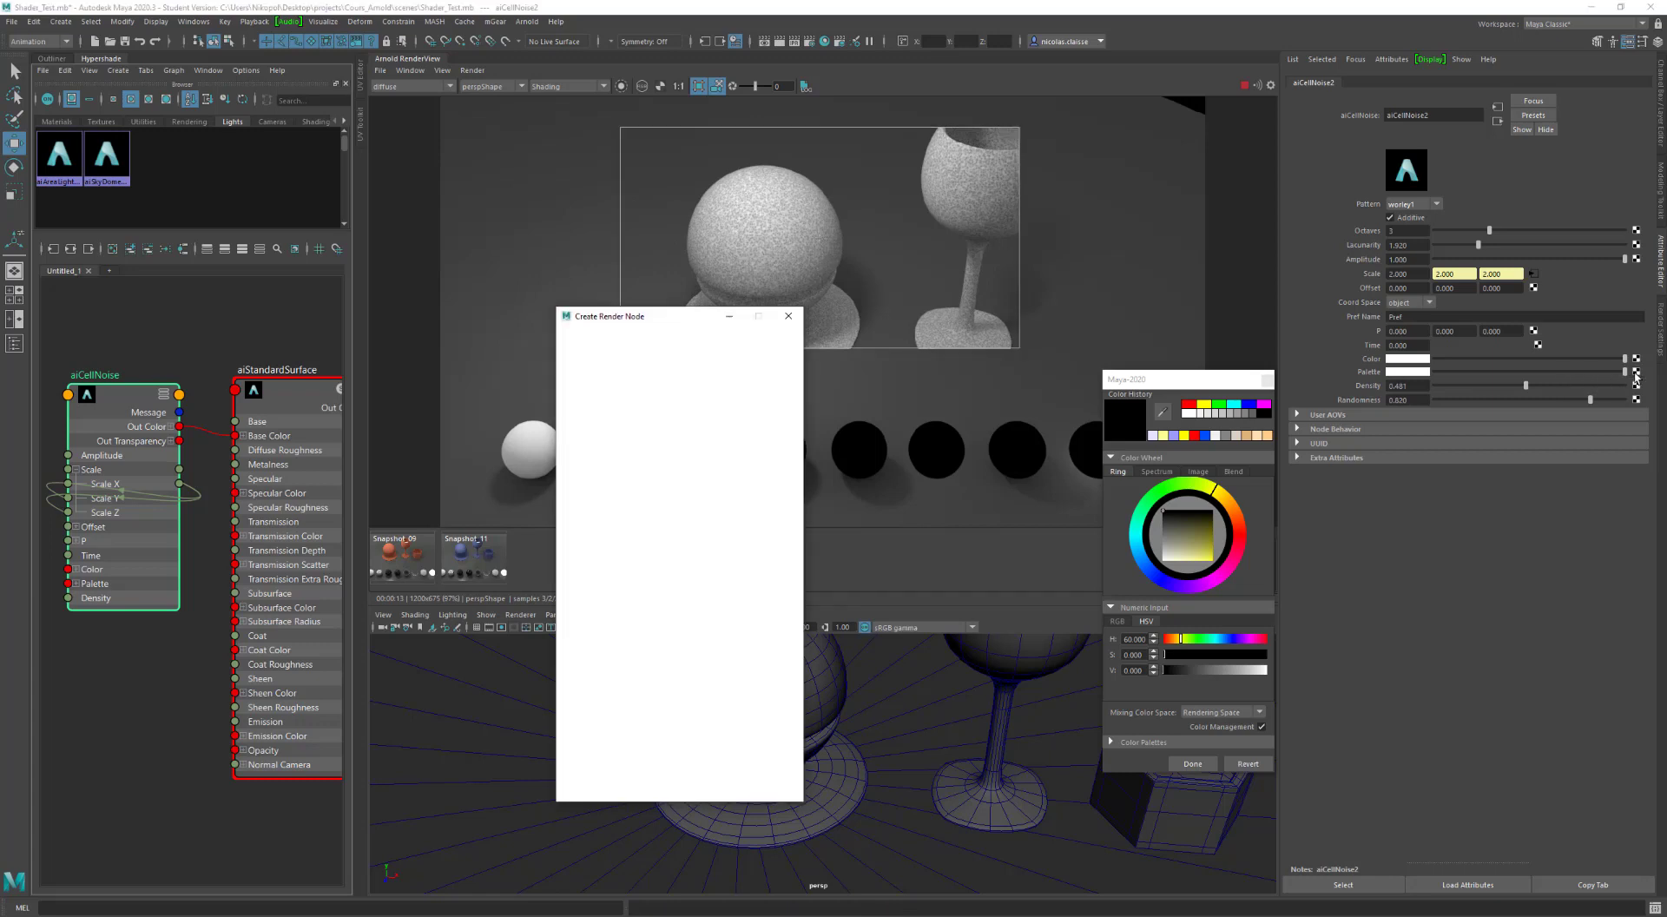
left_click(788, 317)
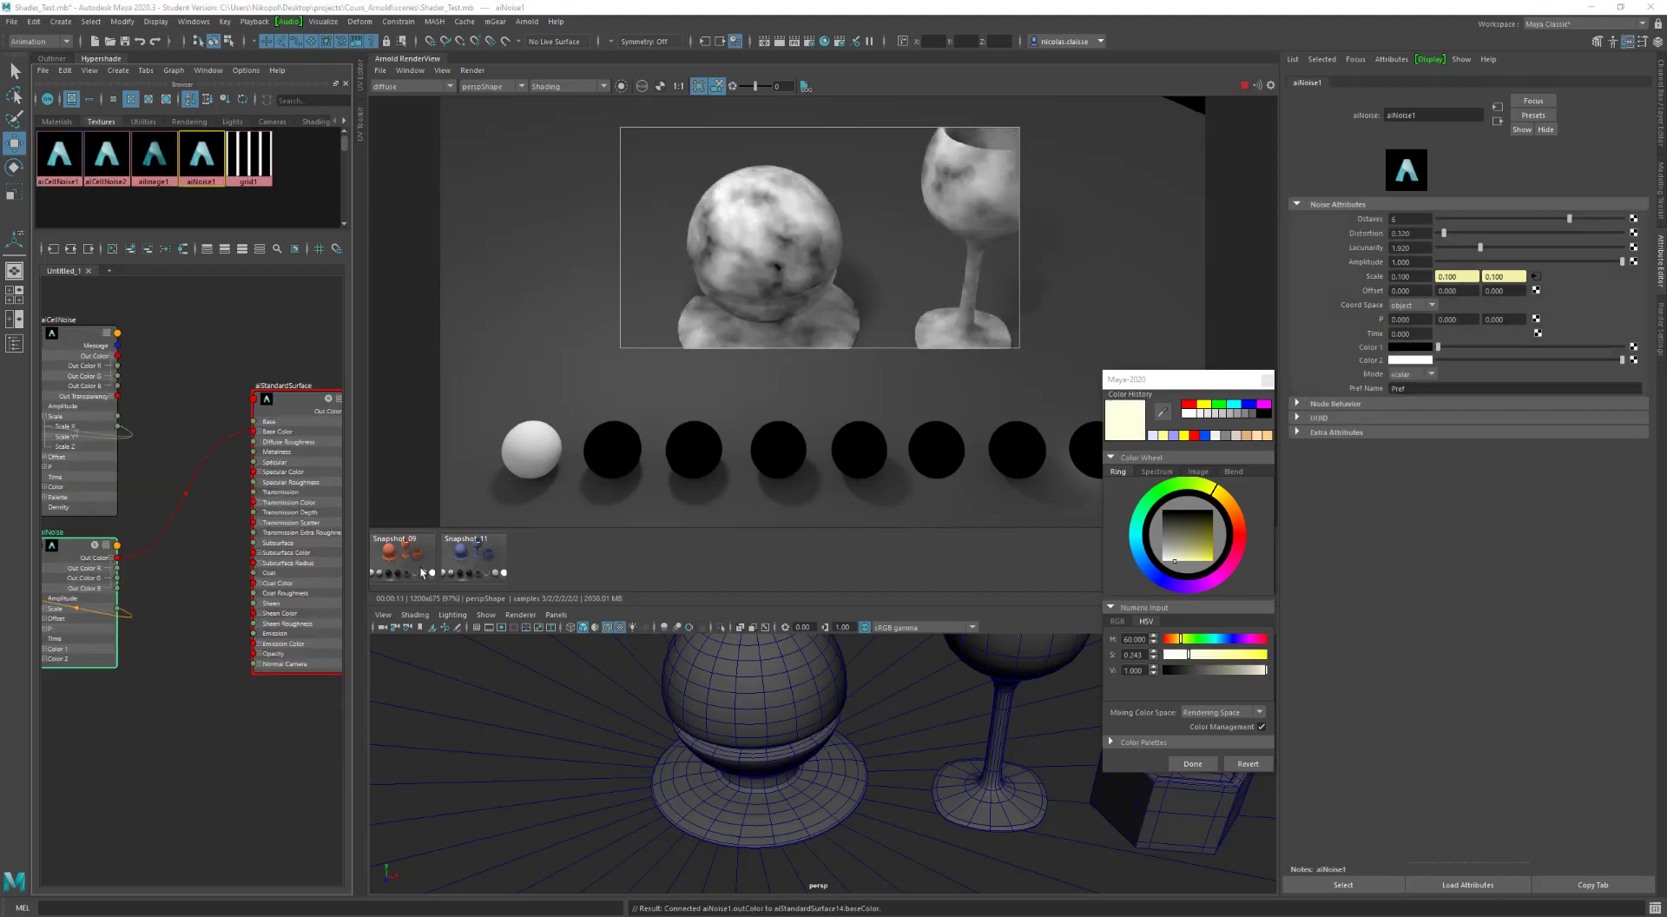
Step: Create an aiRampRgb node and place it between the aiNoise node and the standard surface
left_click(205, 624)
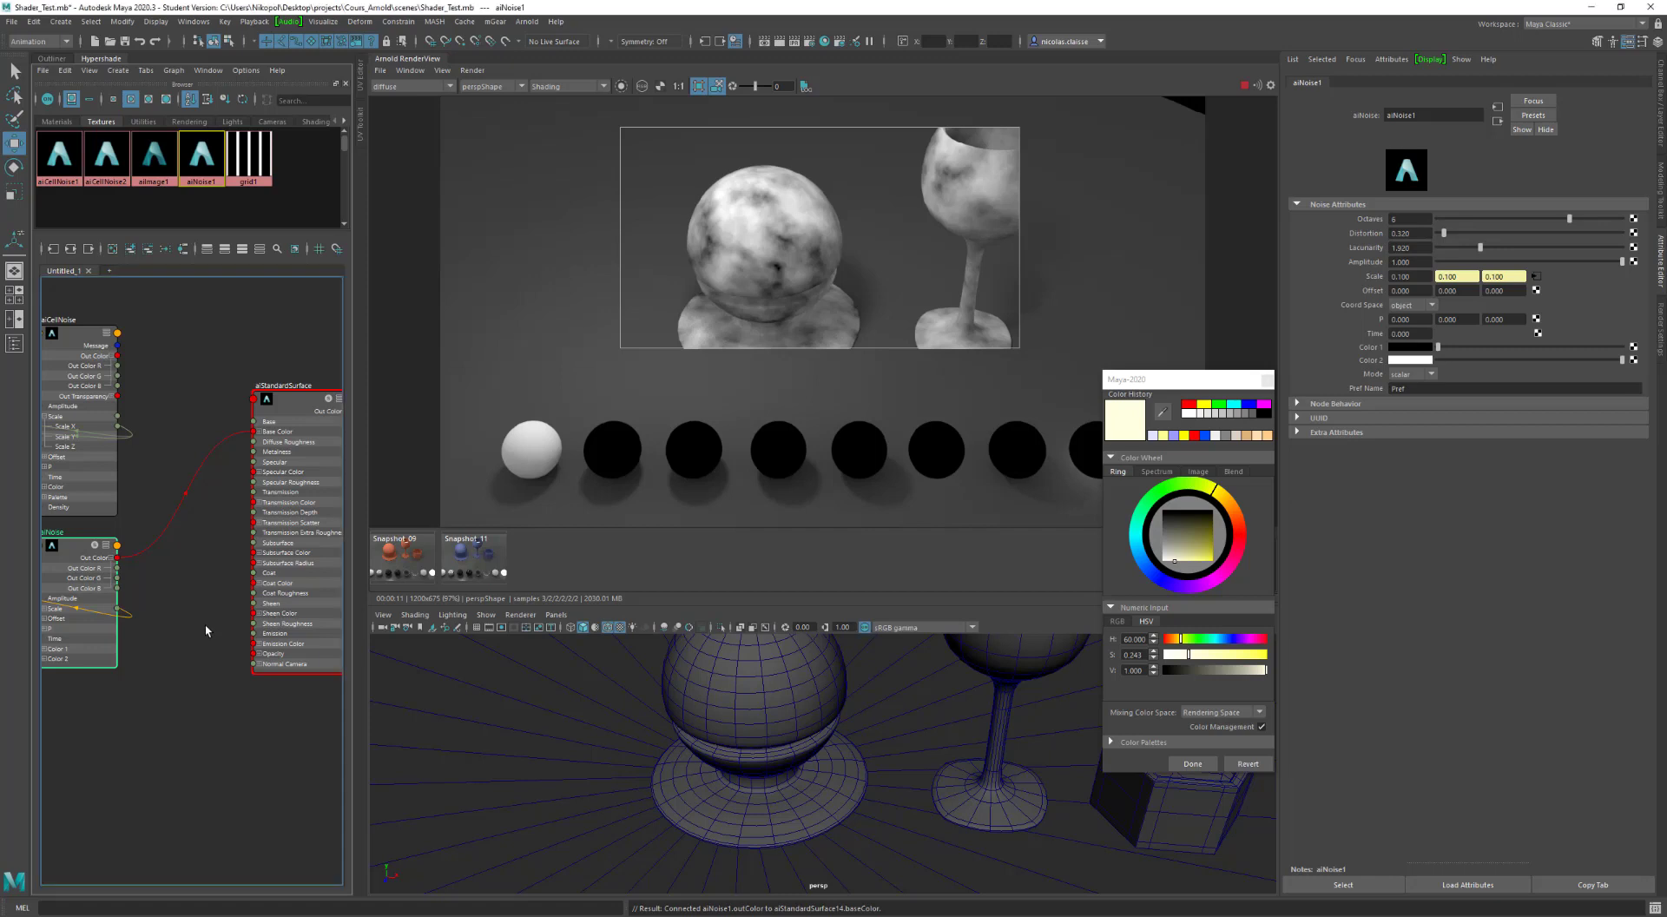
key("Tab")
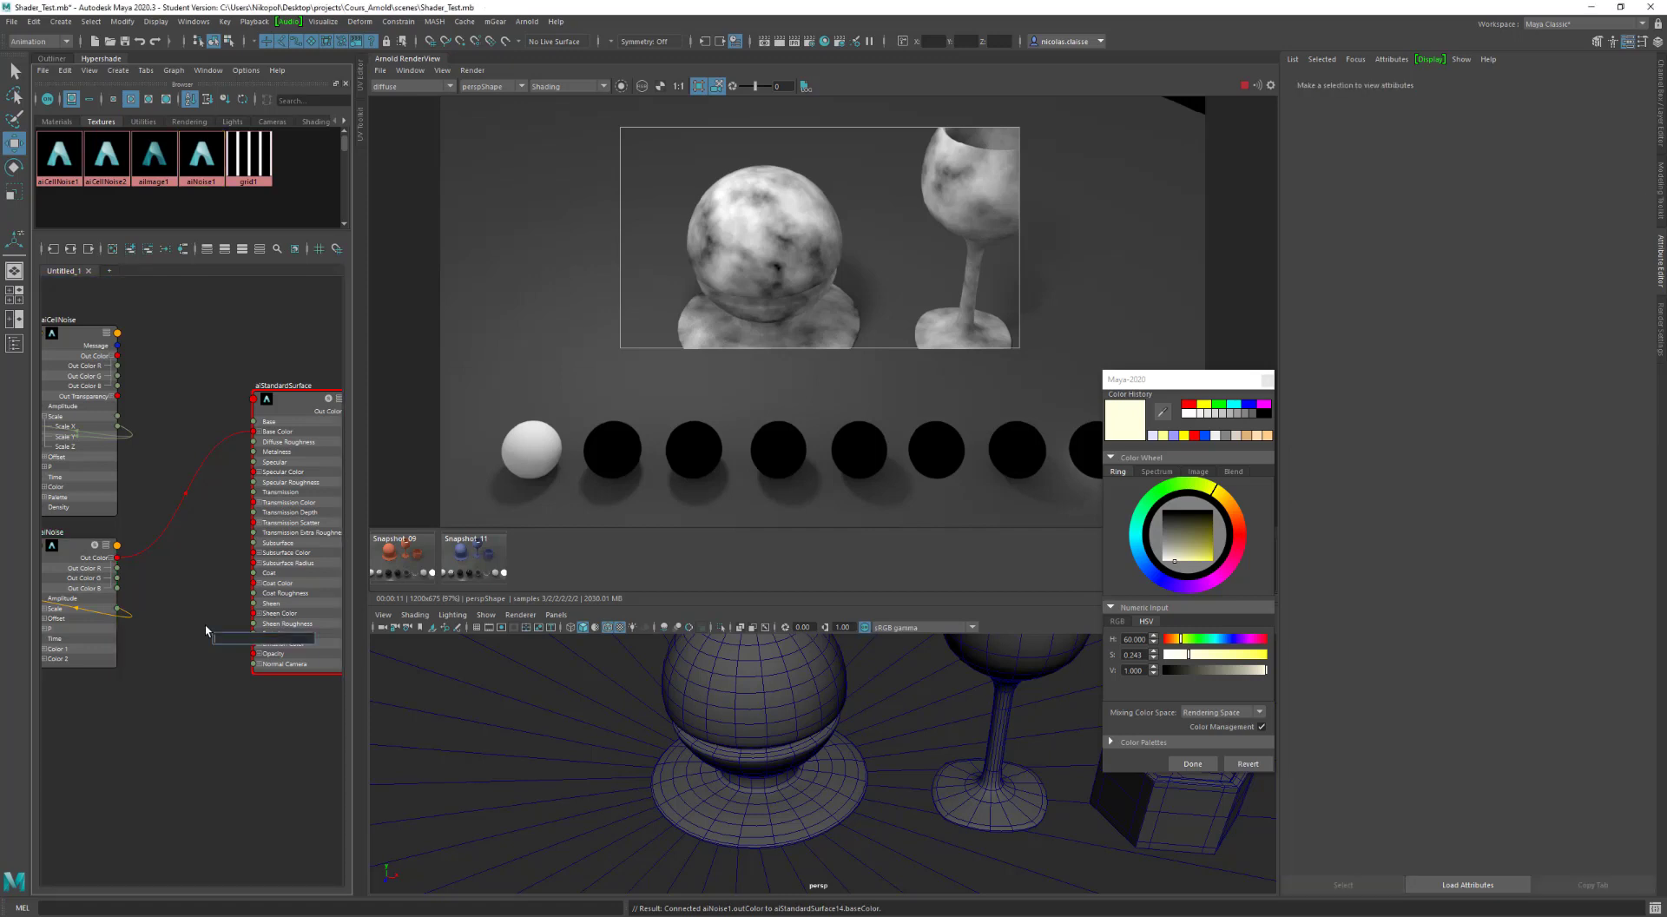
type("ram")
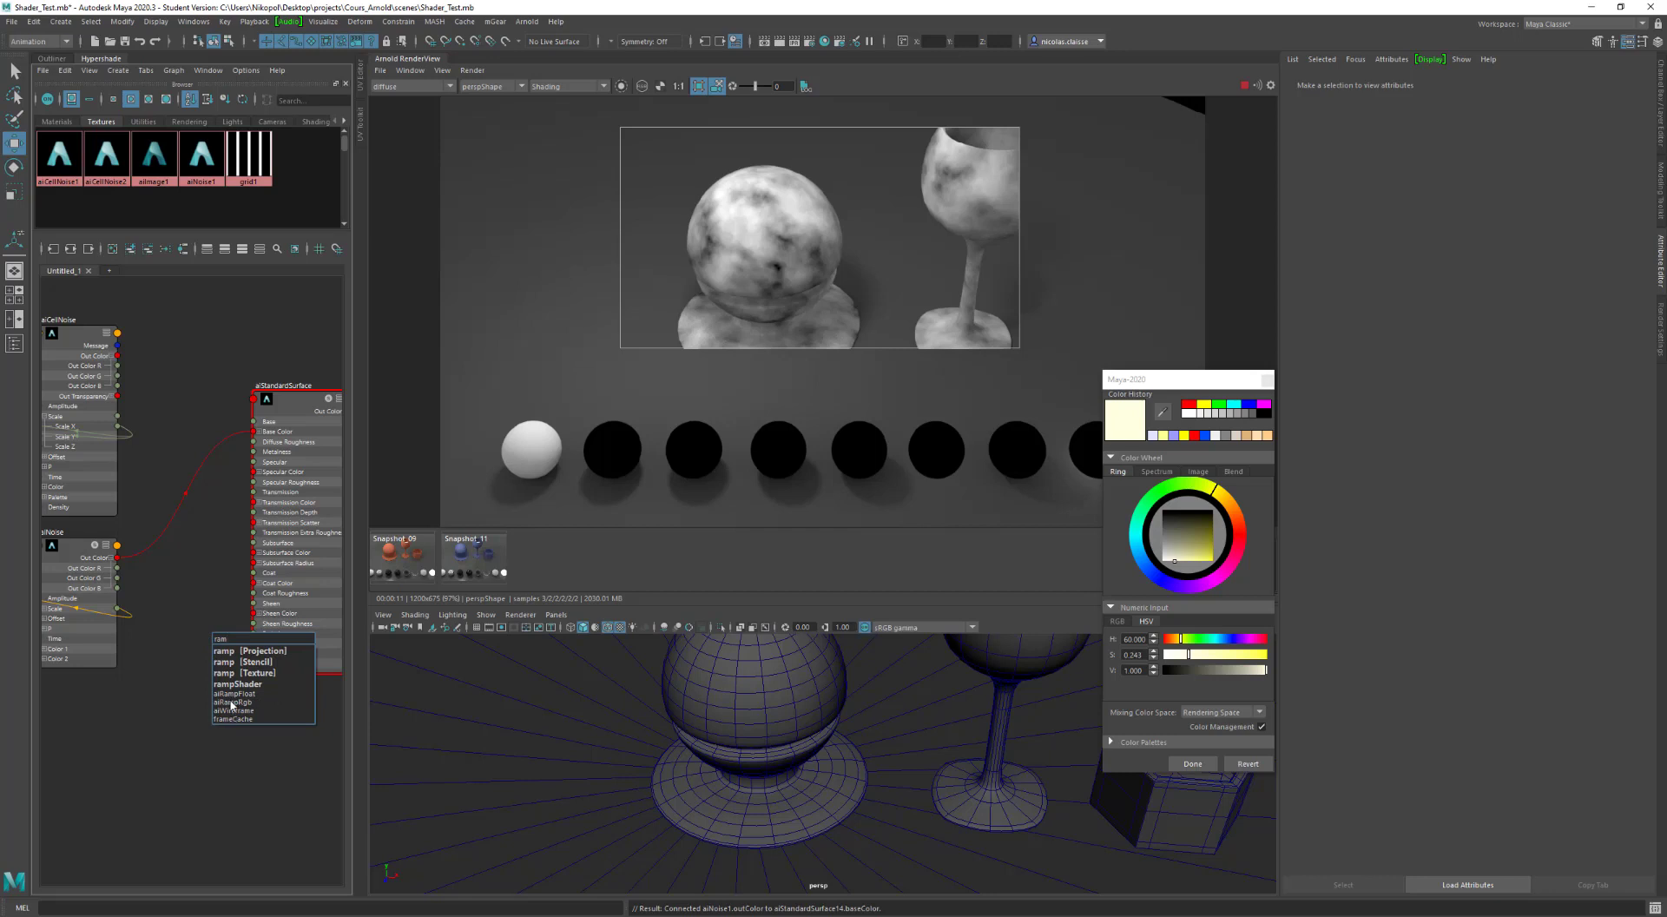
left_click(233, 704)
left_click_drag(236, 647, 171, 572)
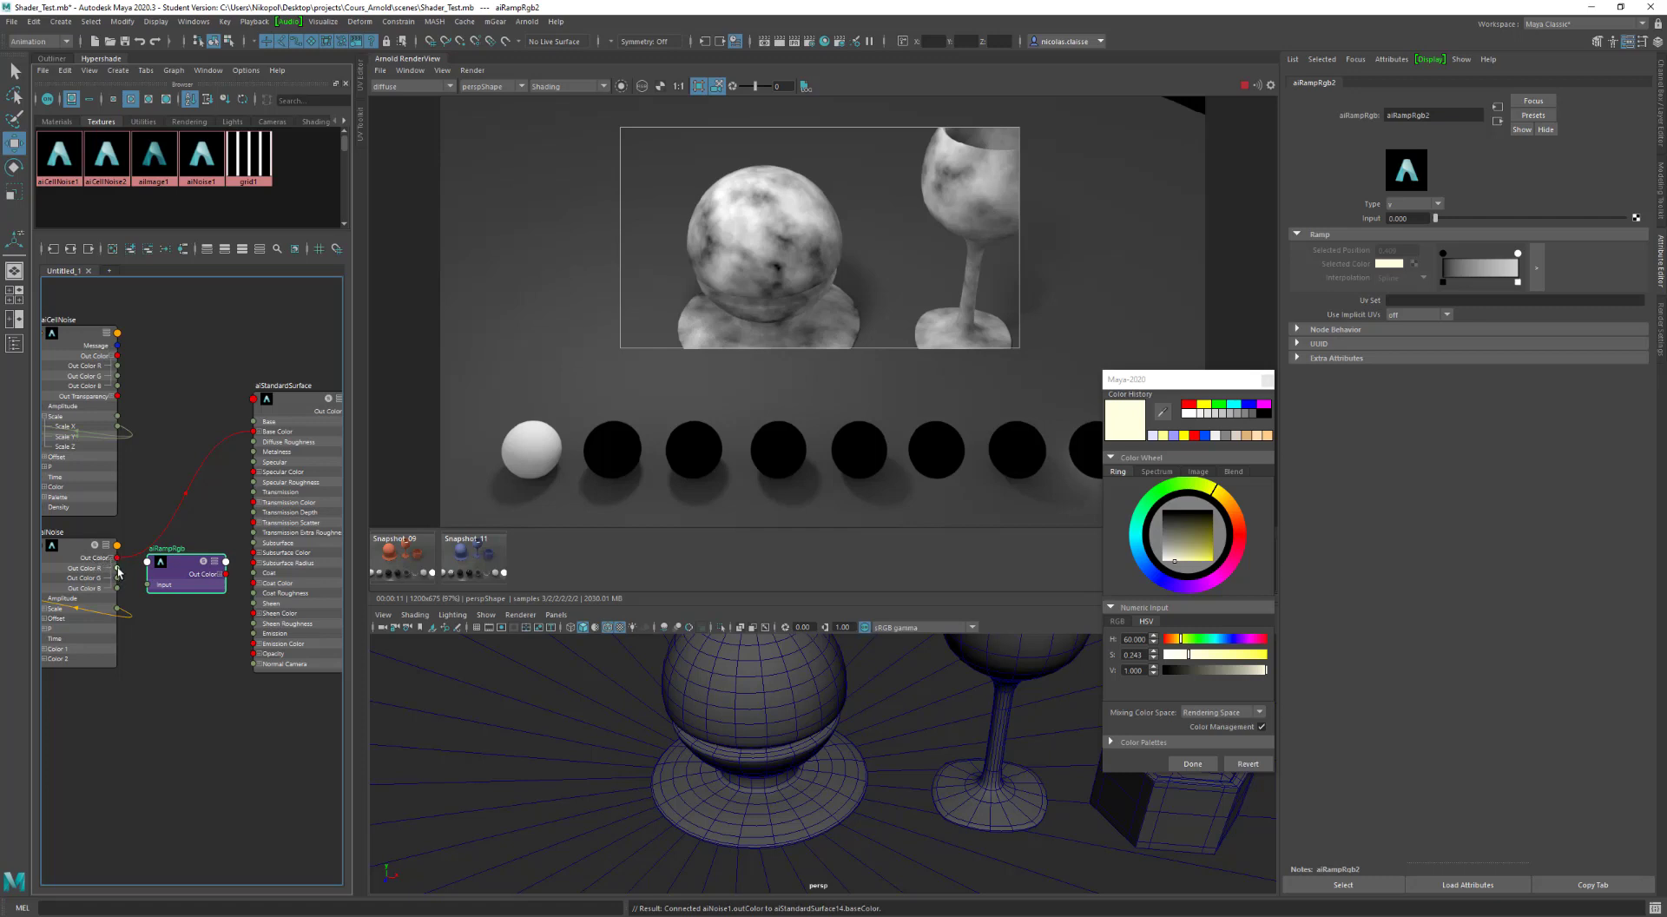
Step: Route the aiNoise Out Color R through the ramp's Input into the surface's Base Color and set the ramp type to custom
left_click_drag(117, 569, 148, 587)
left_click_drag(227, 574, 254, 432)
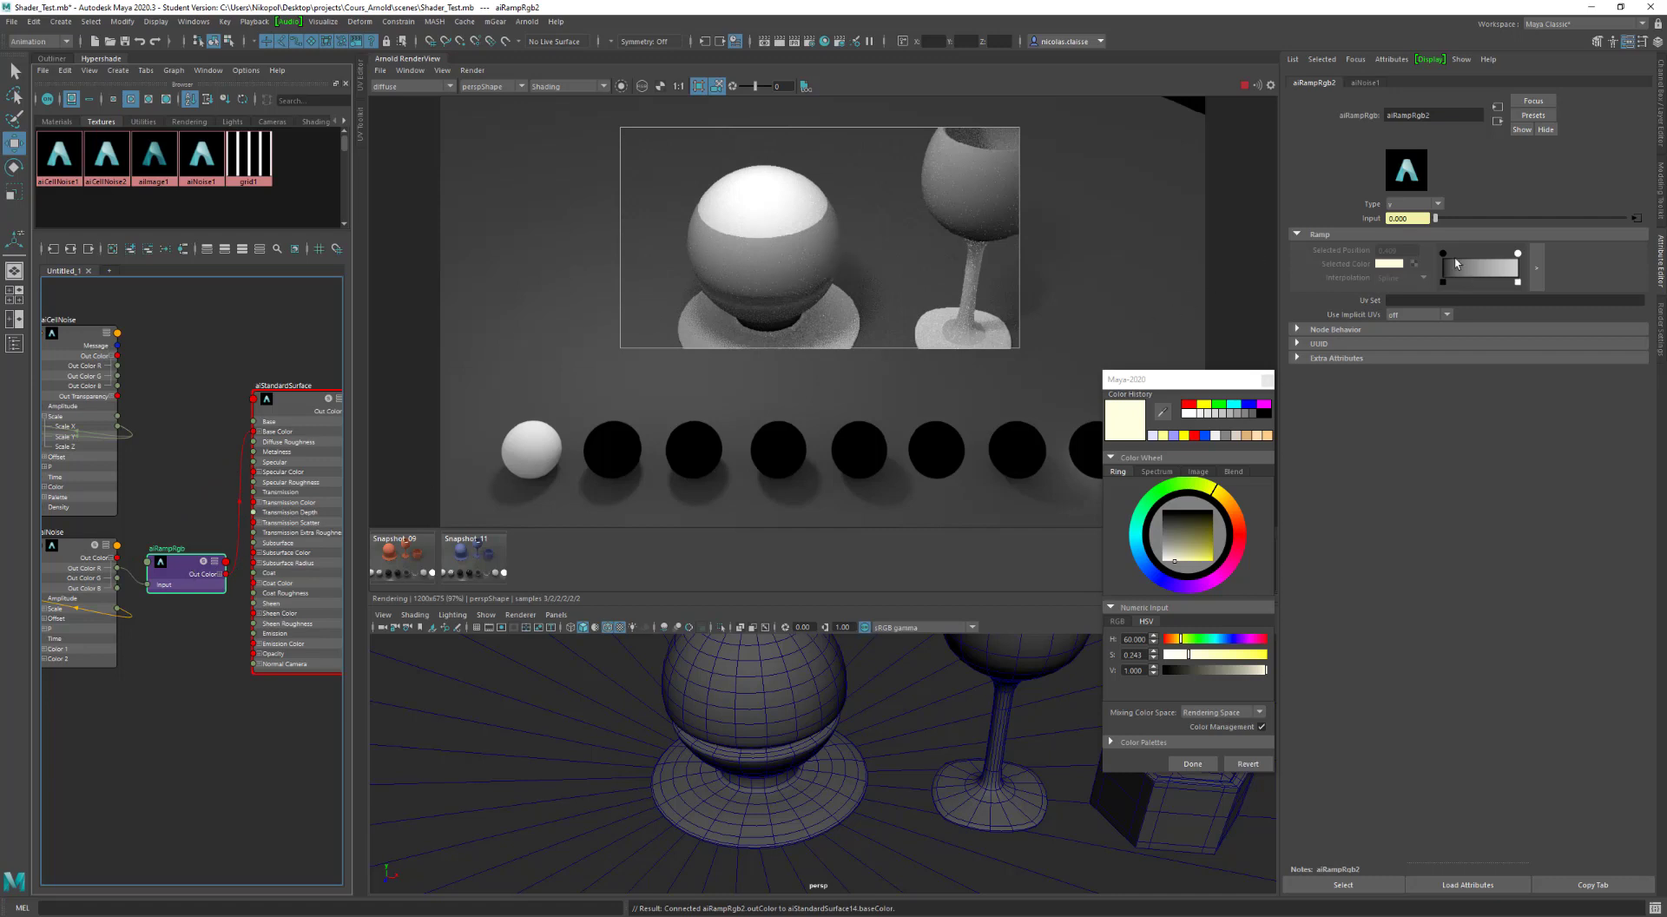
left_click(1400, 205)
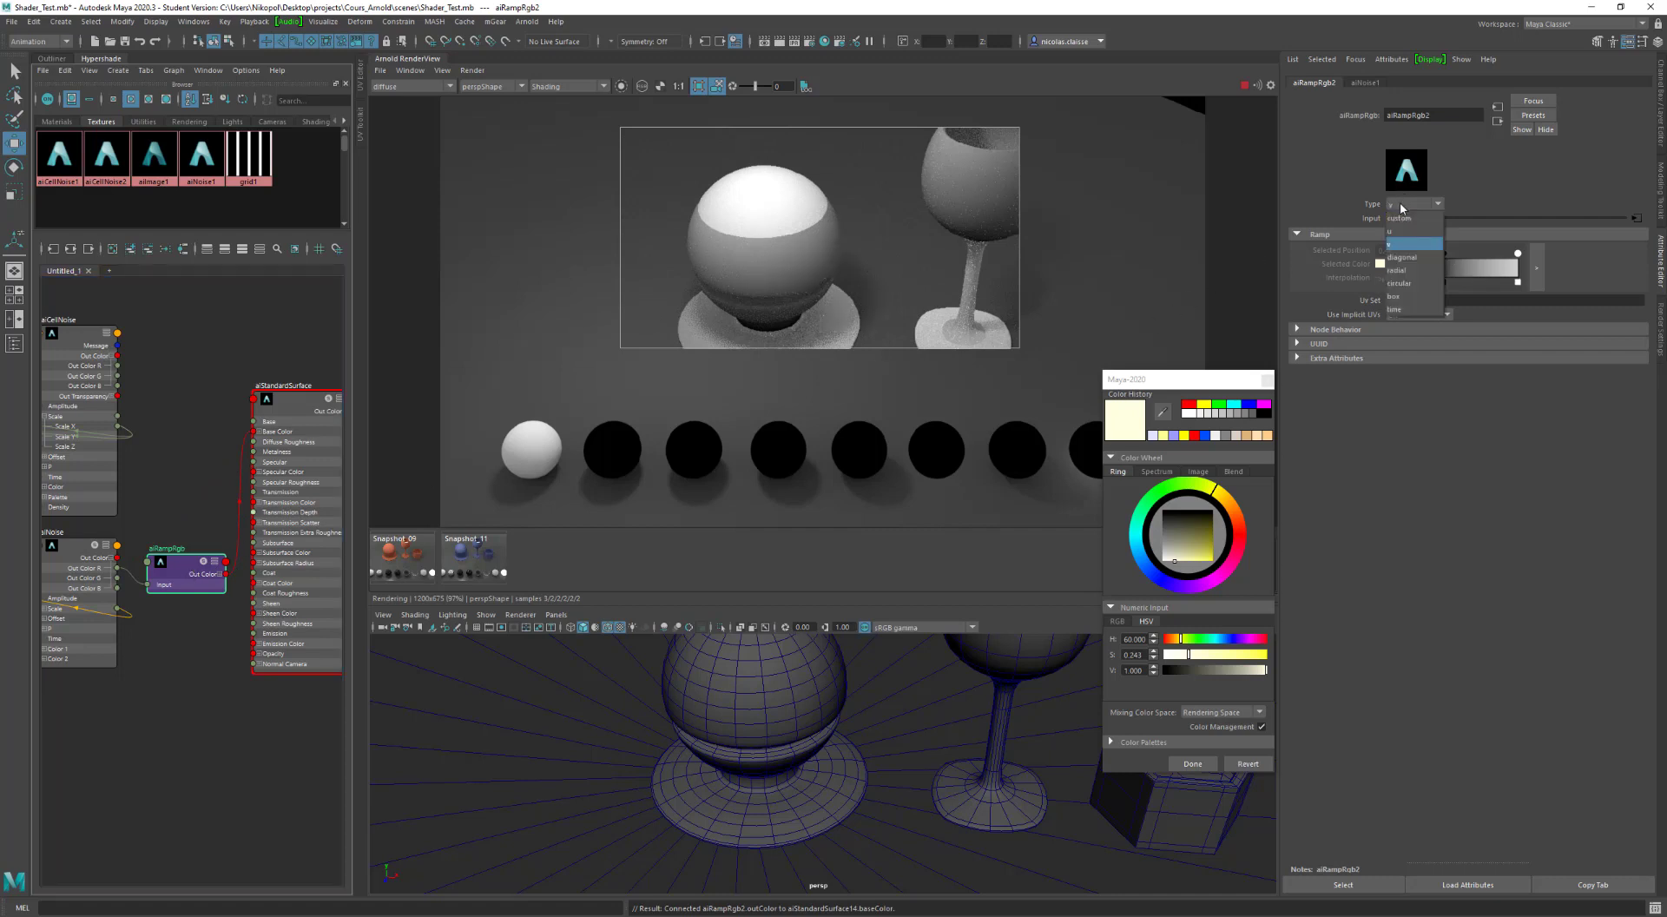
left_click(1401, 219)
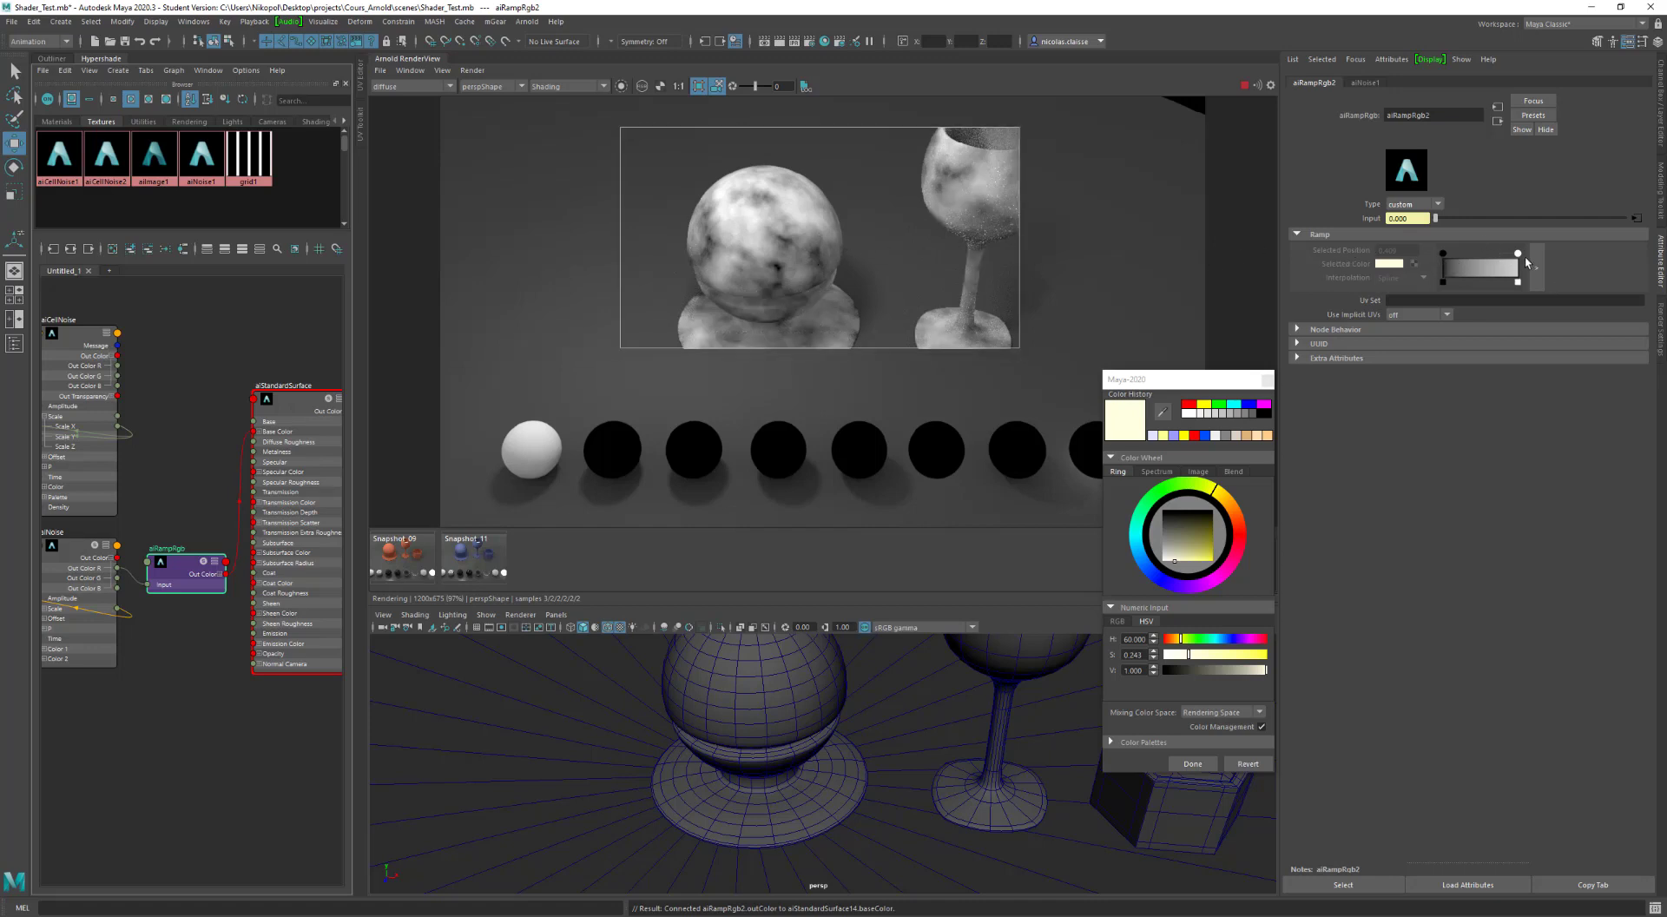
Step: Shape the ramp into a sharp white-to-black transition, with the white stop at about 0.565 just before the black one
mouse_move(1517, 255)
left_mouse_down()
mouse_move(1422, 260)
mouse_move(1508, 256)
mouse_move(1492, 259)
left_mouse_up()
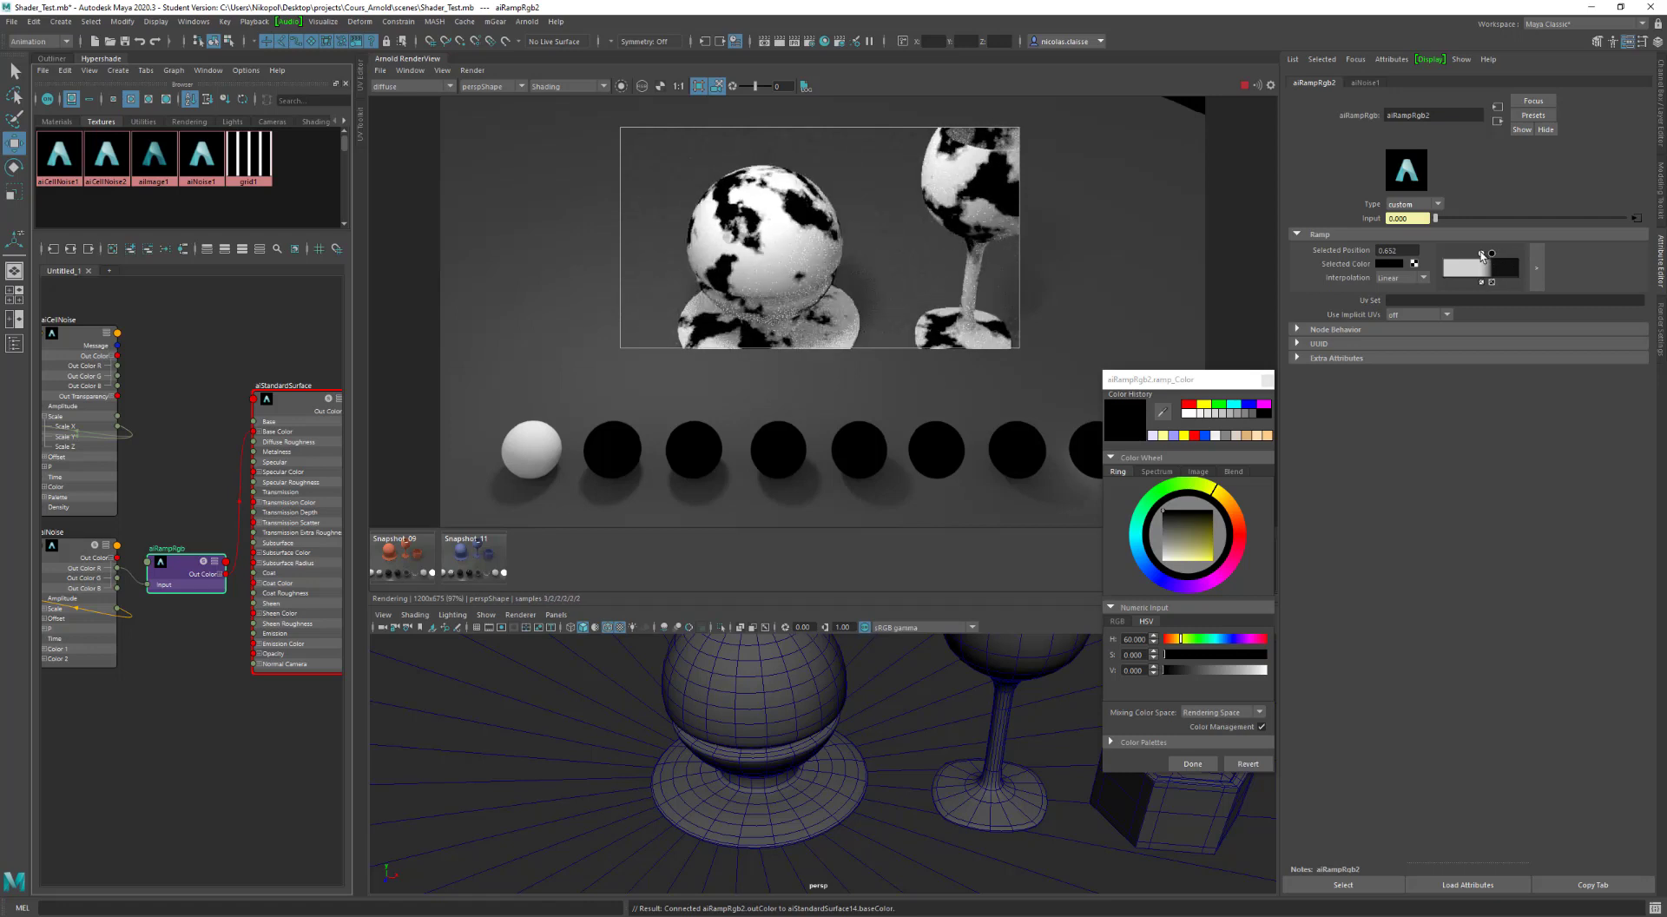
left_click_drag(1481, 255, 1485, 255)
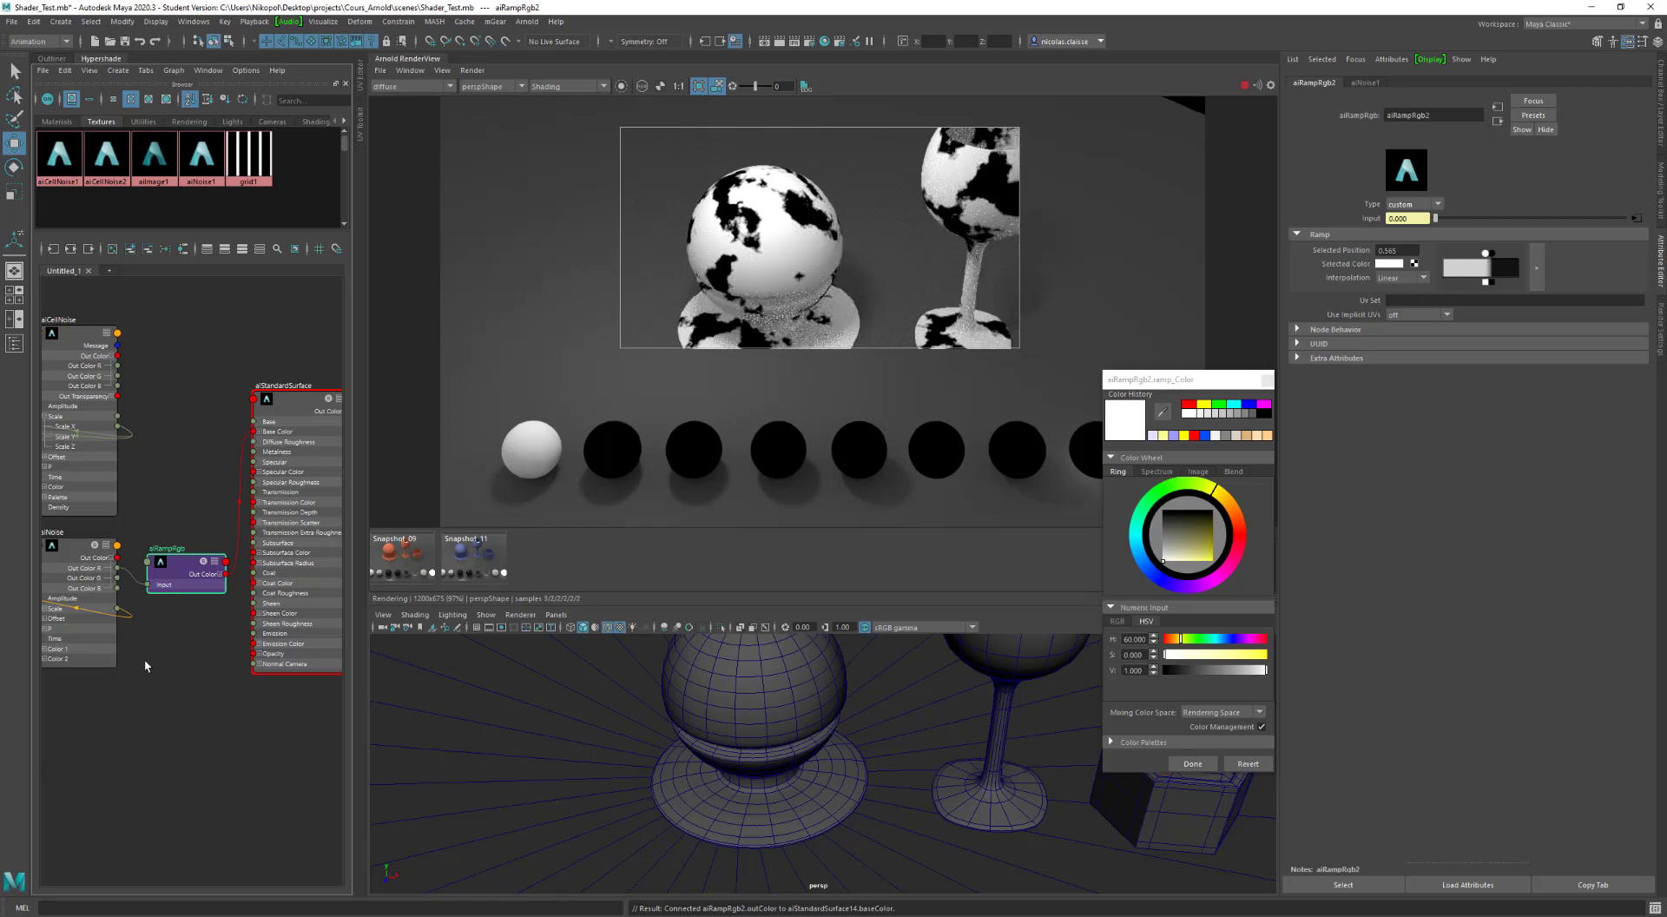
Step: Set the aiNoise Octaves to 5 and raise its Distortion to about 2.38
left_click(83, 553)
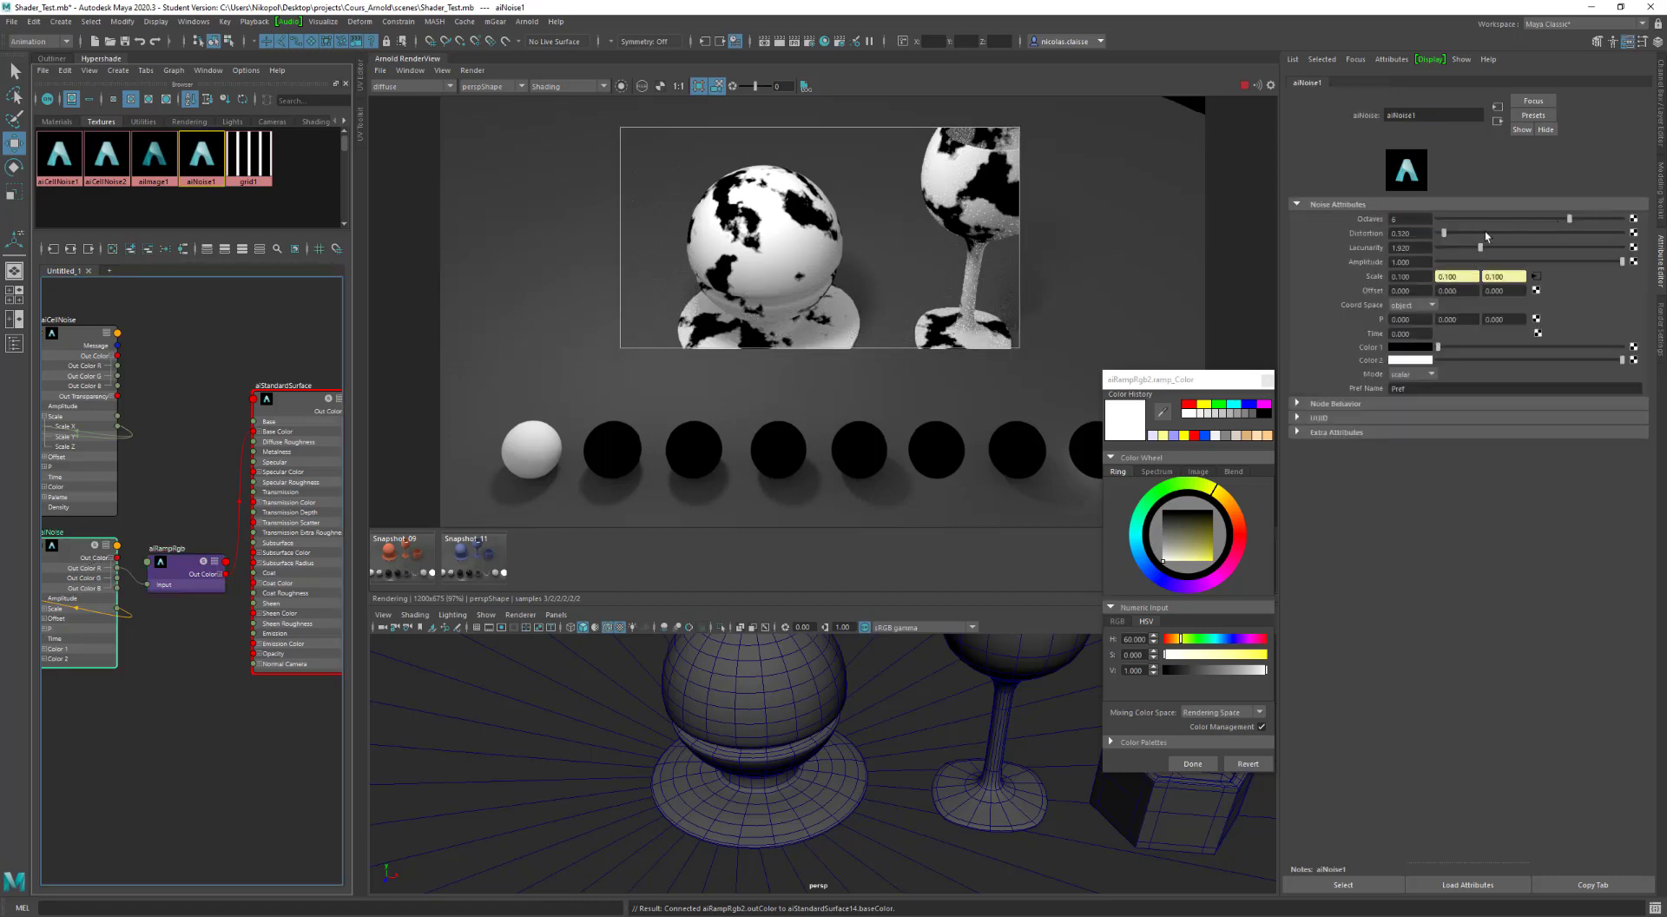
mouse_move(1561, 218)
left_mouse_down()
mouse_move(1438, 219)
mouse_move(1542, 217)
left_mouse_up()
left_click_drag(1442, 233, 1481, 232)
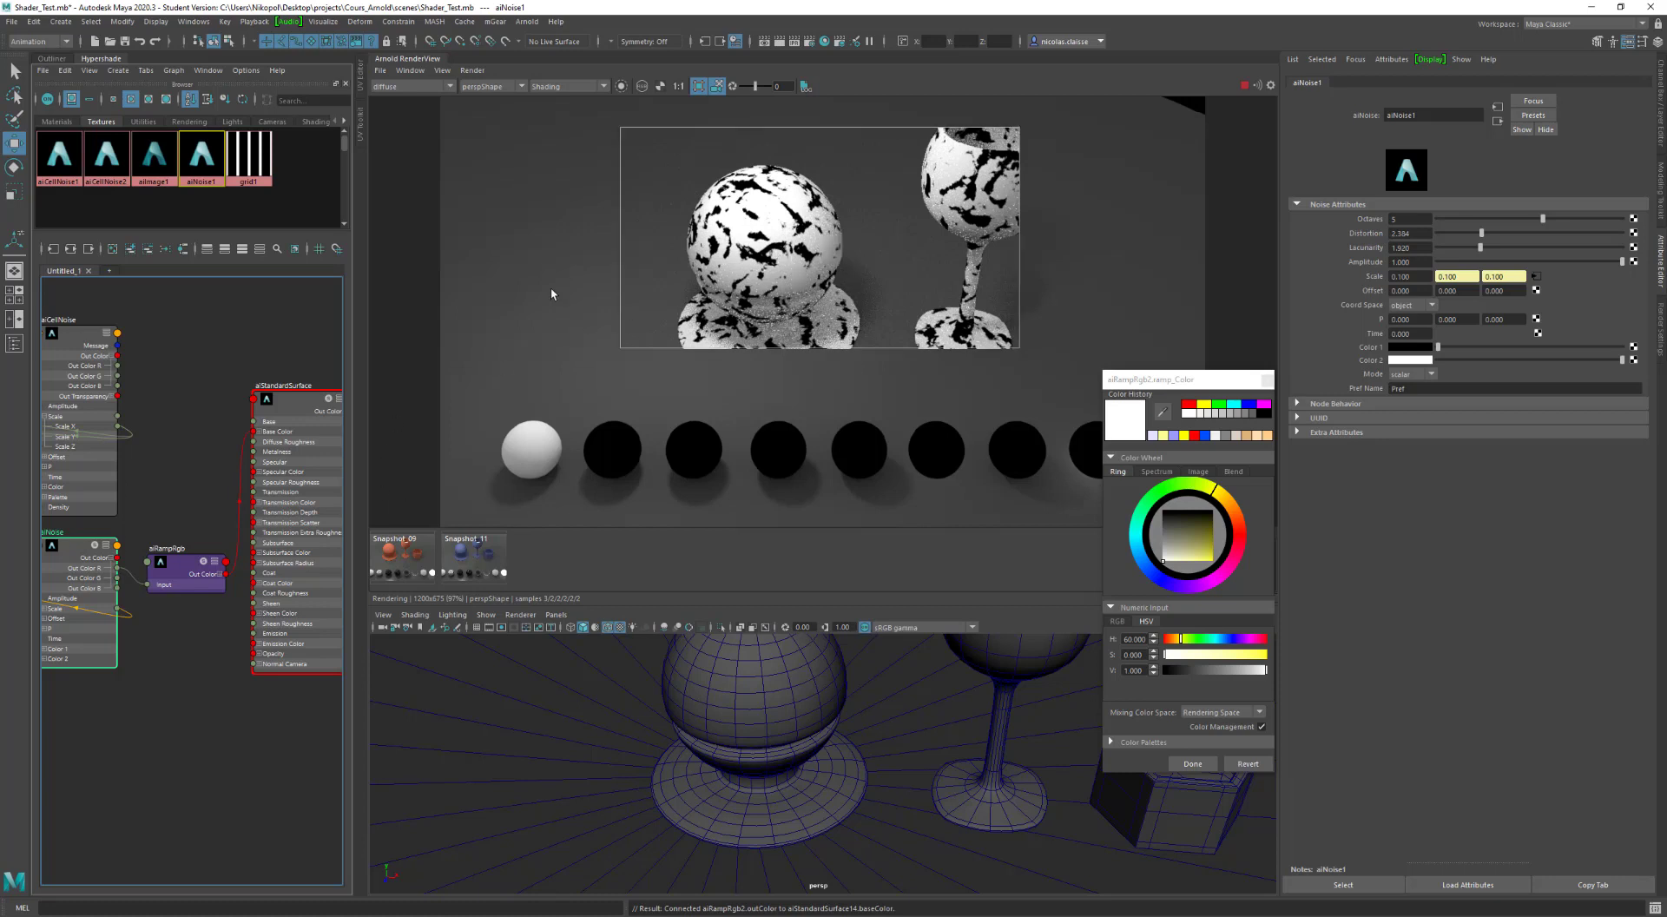
Step: Recolor the ramp's white stop pale peach and its black stop light orange, and spread them to about 0.06 and 0.83
left_click(184, 570)
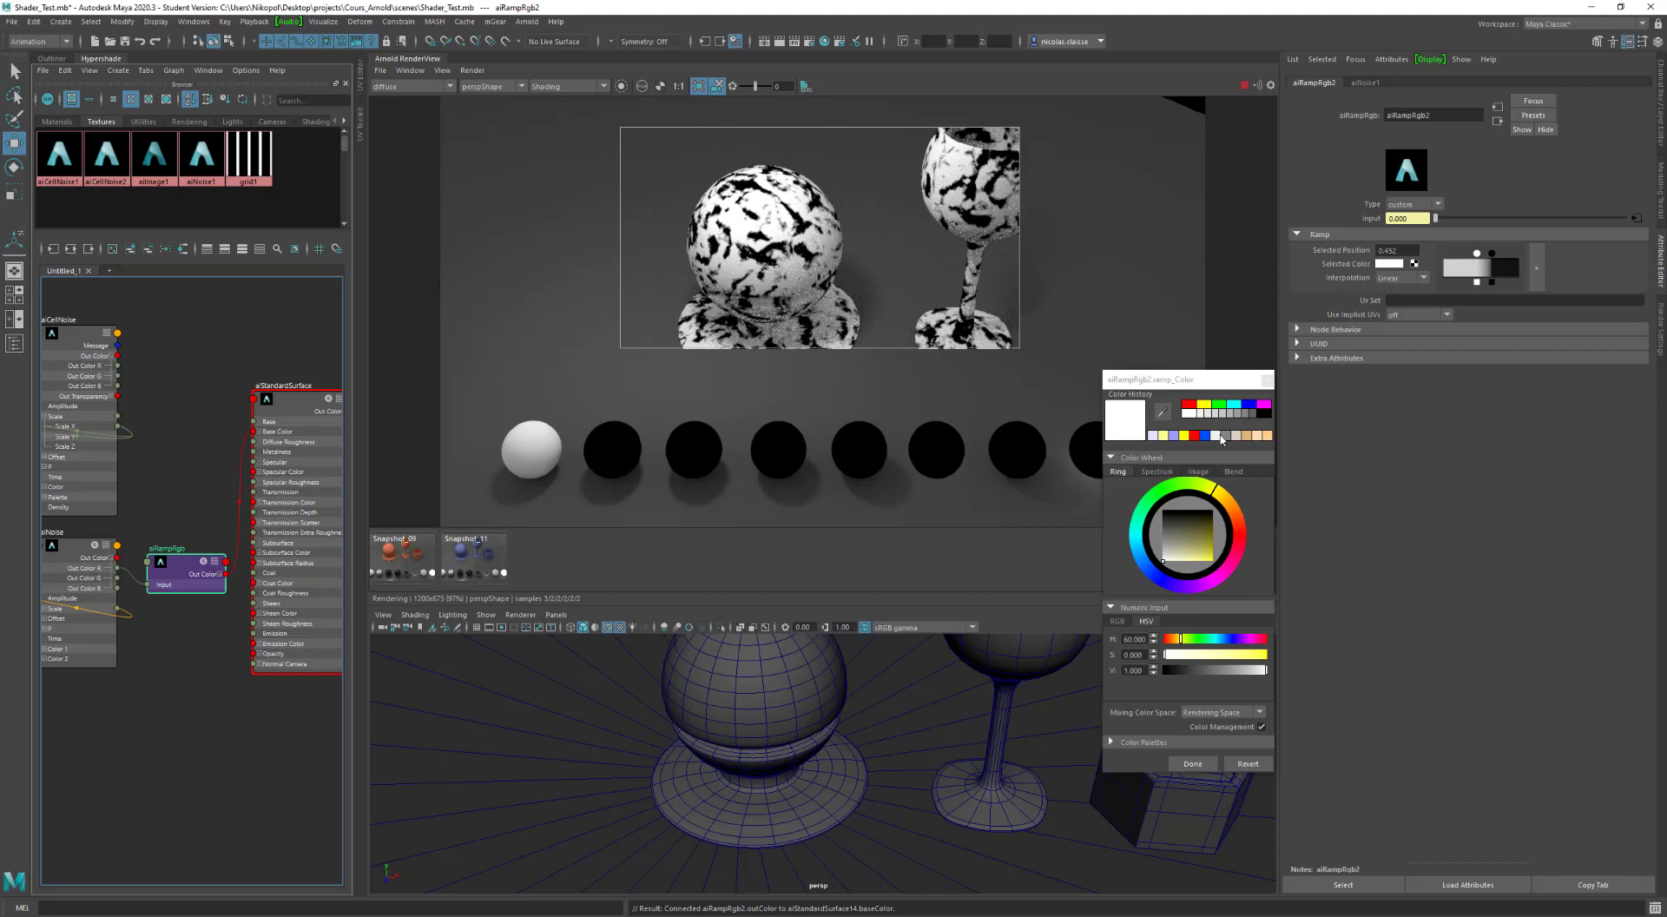
left_click(1257, 435)
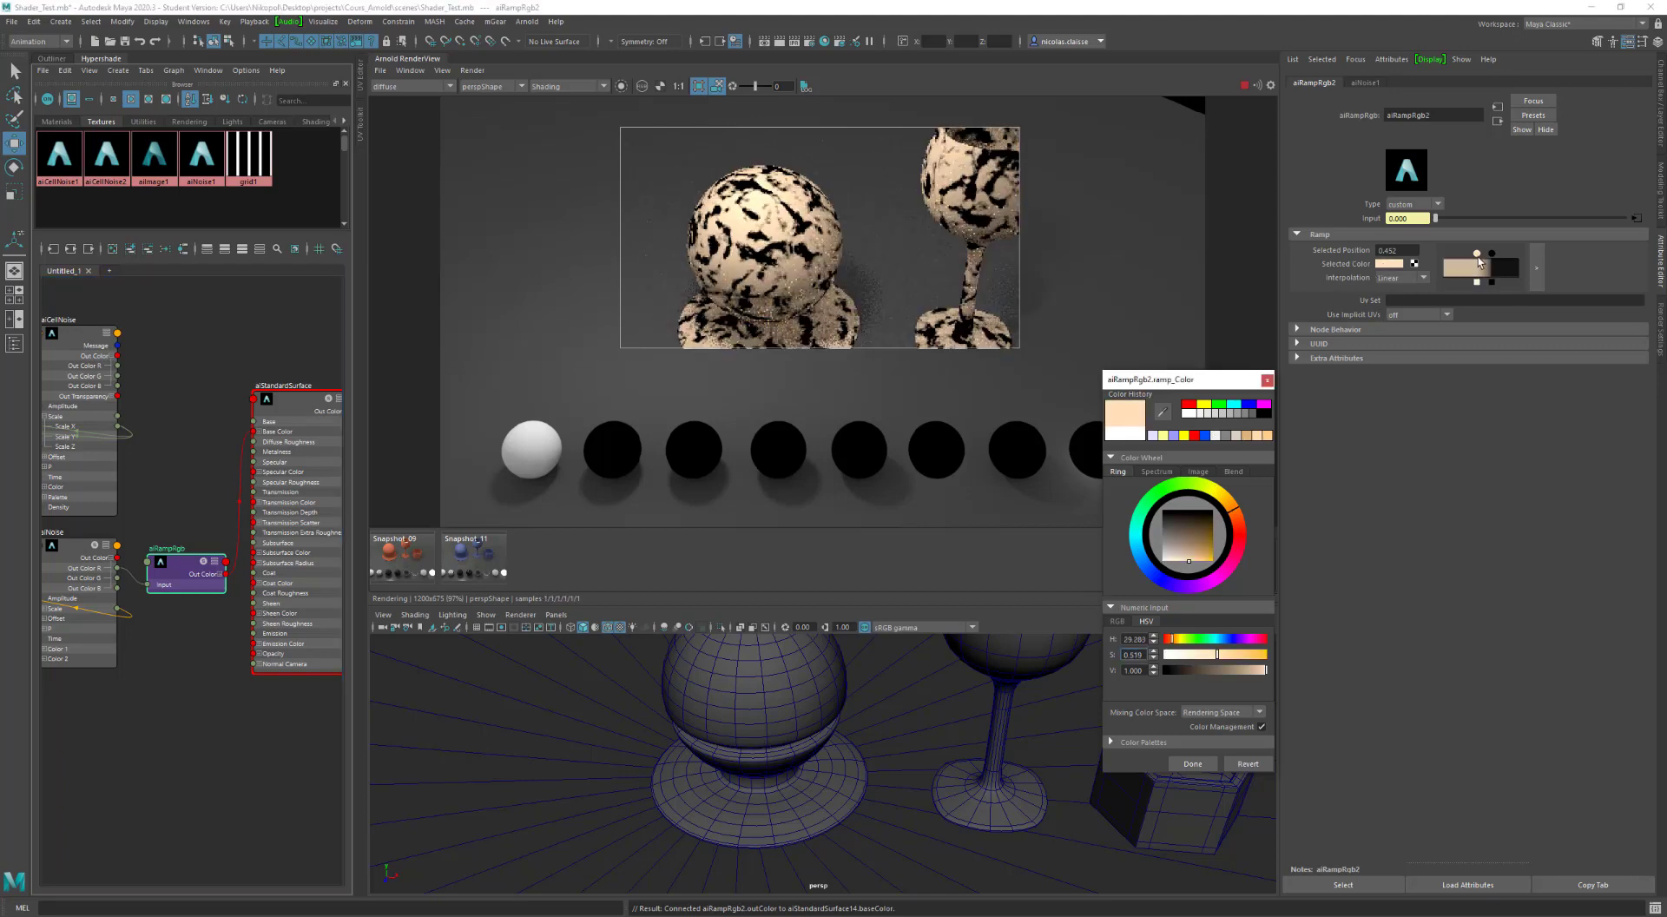
left_click(1490, 253)
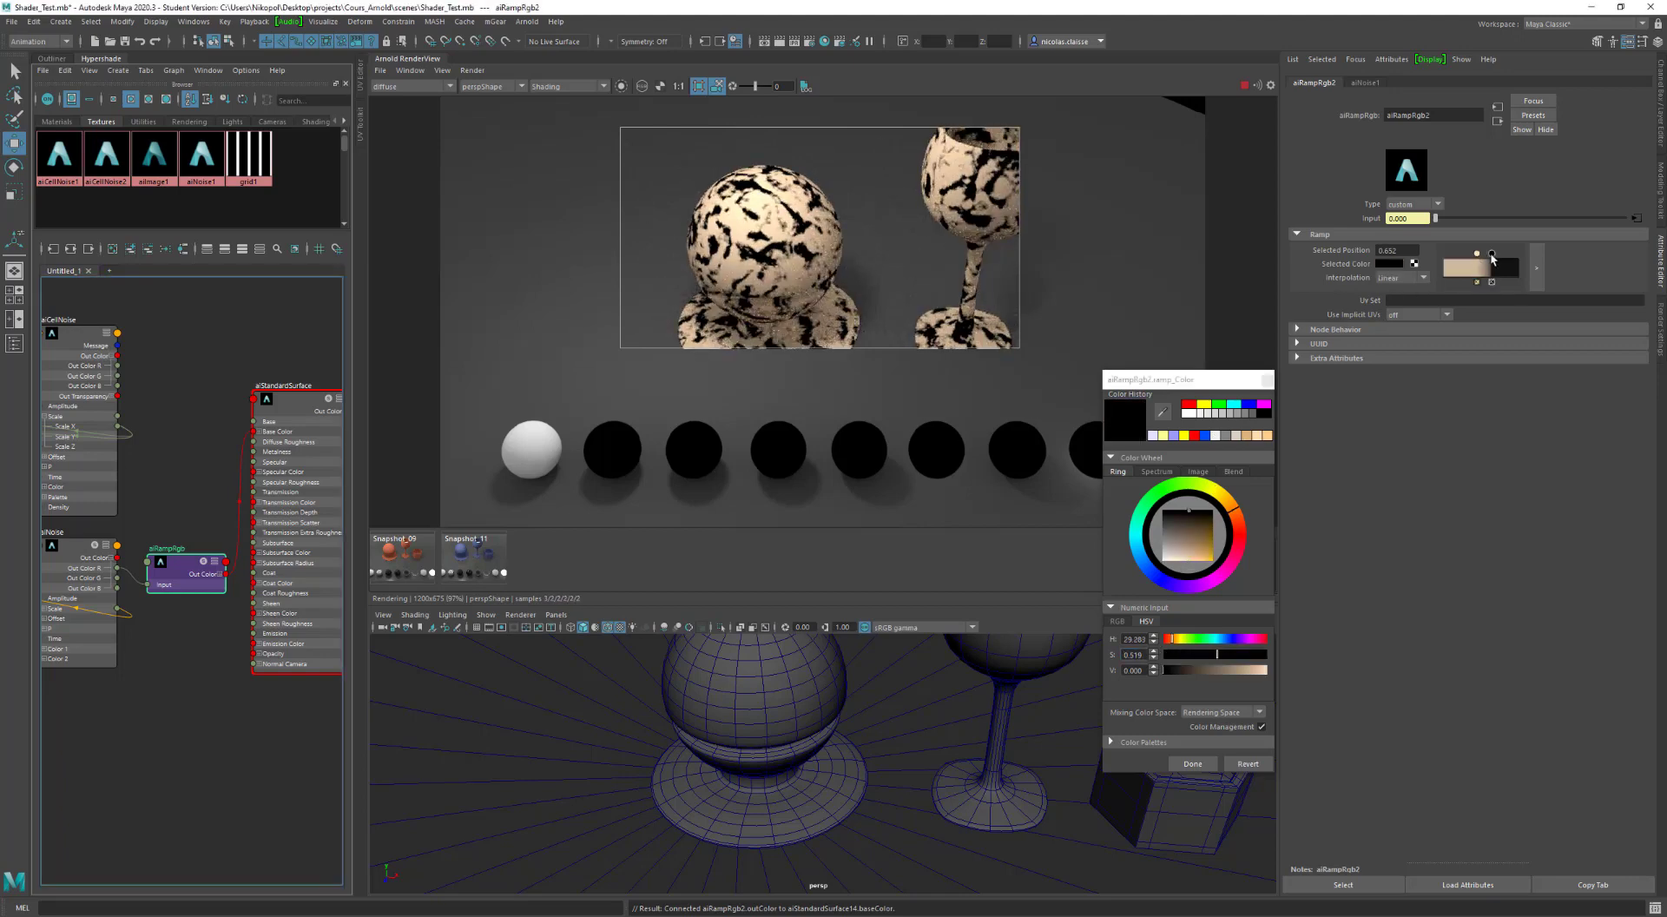
left_click(1266, 435)
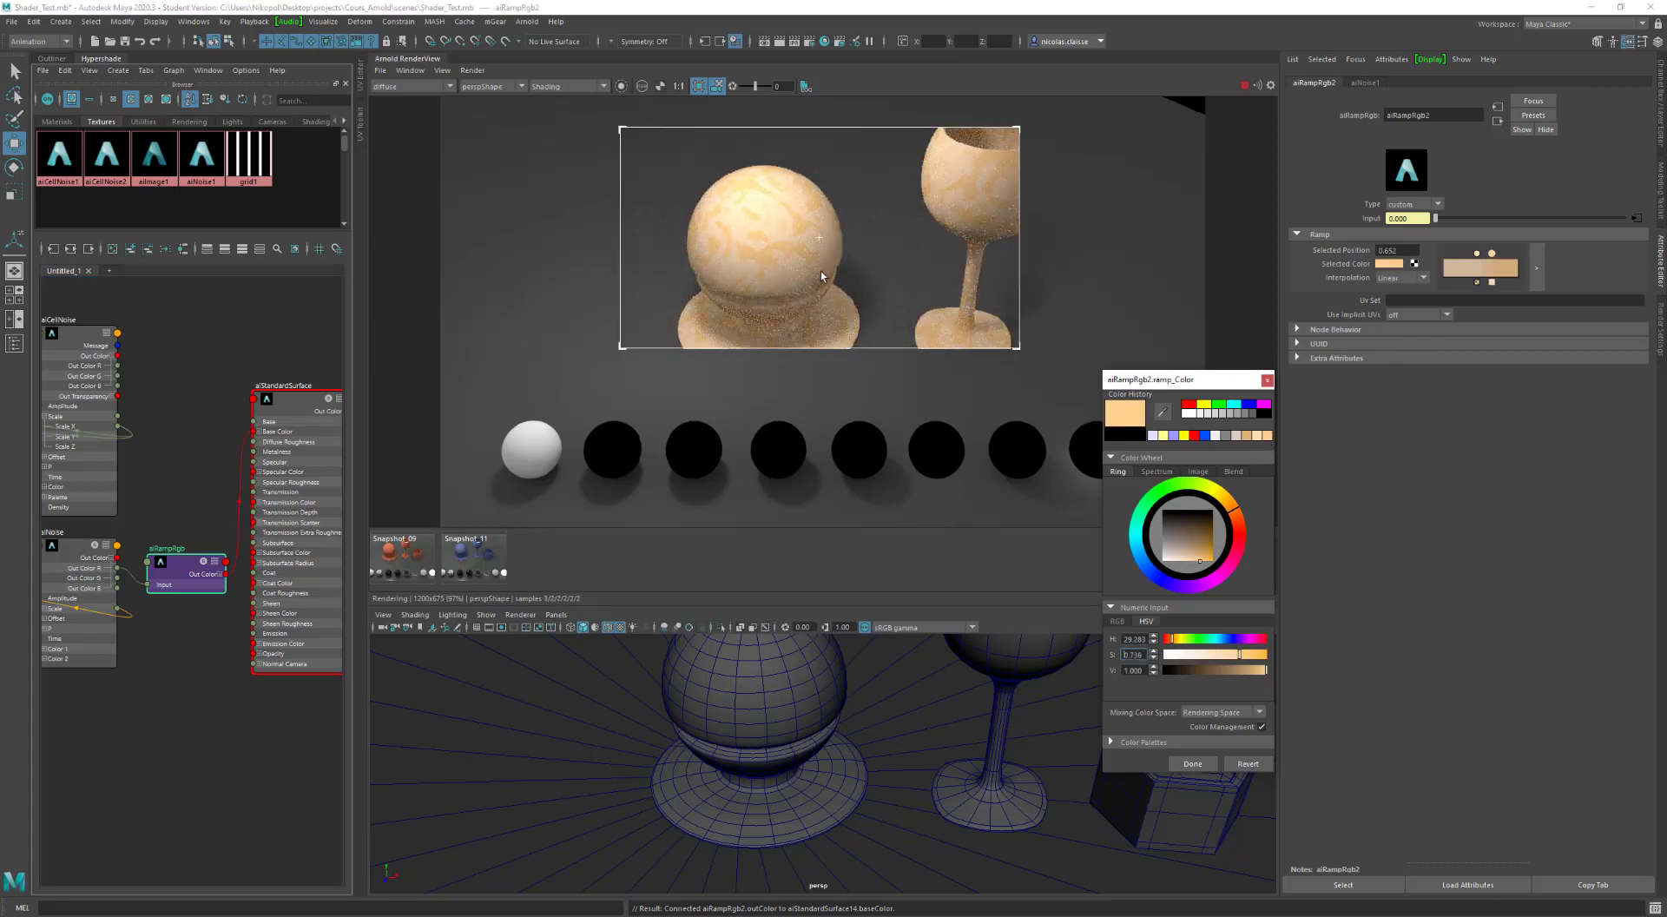
left_click_drag(1476, 257, 1447, 258)
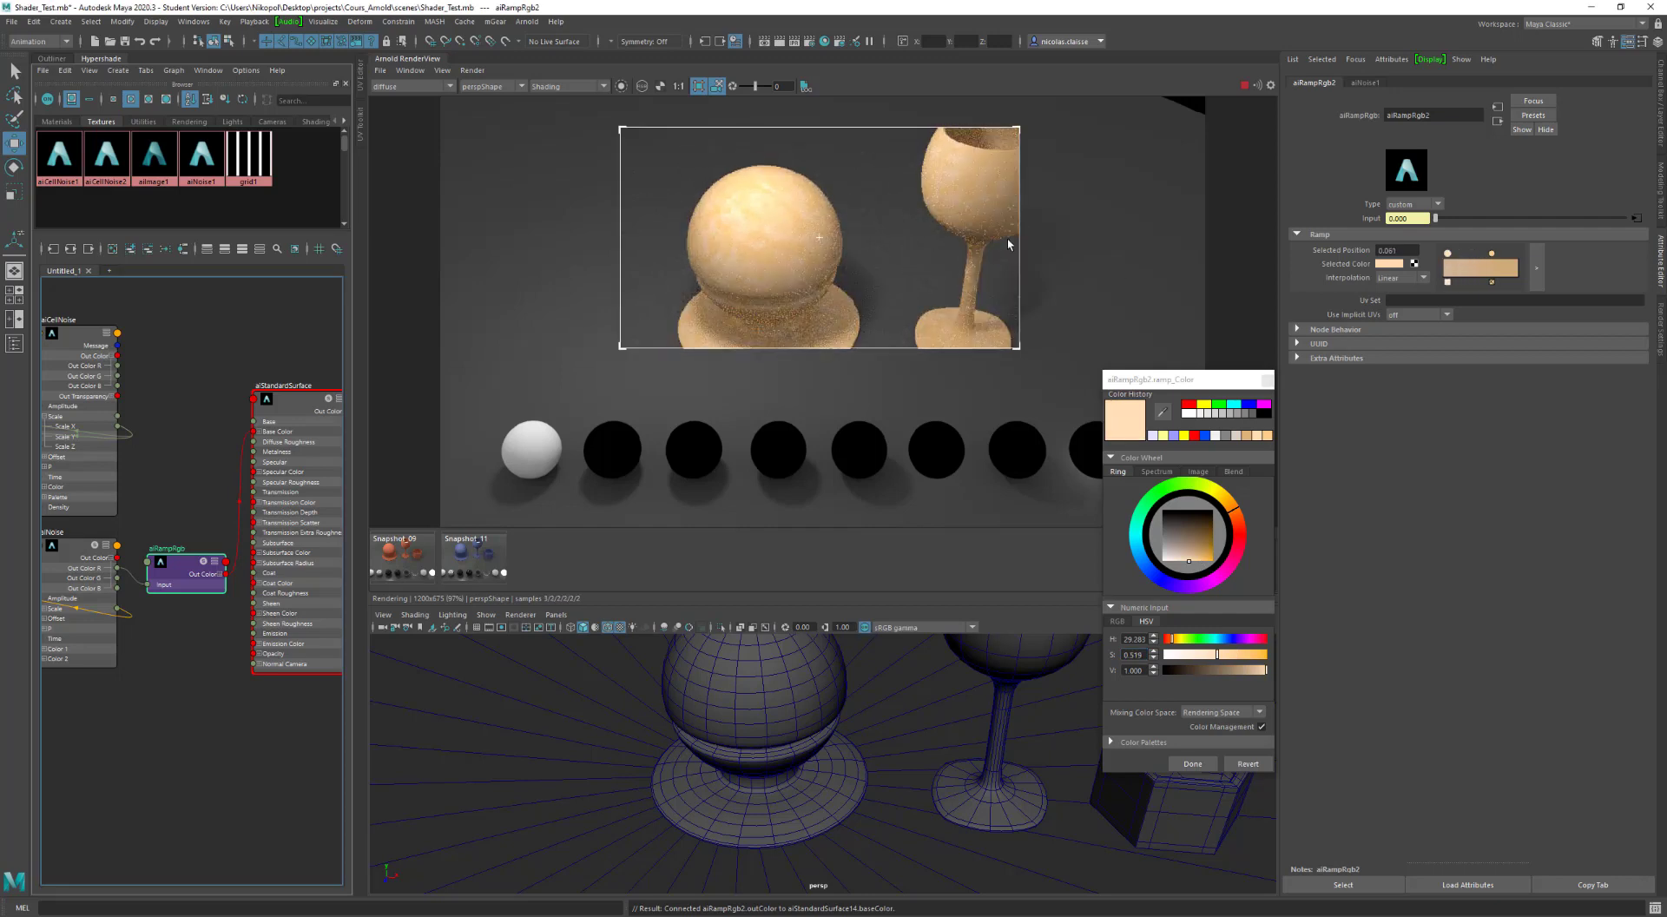
left_click_drag(1492, 254, 1505, 257)
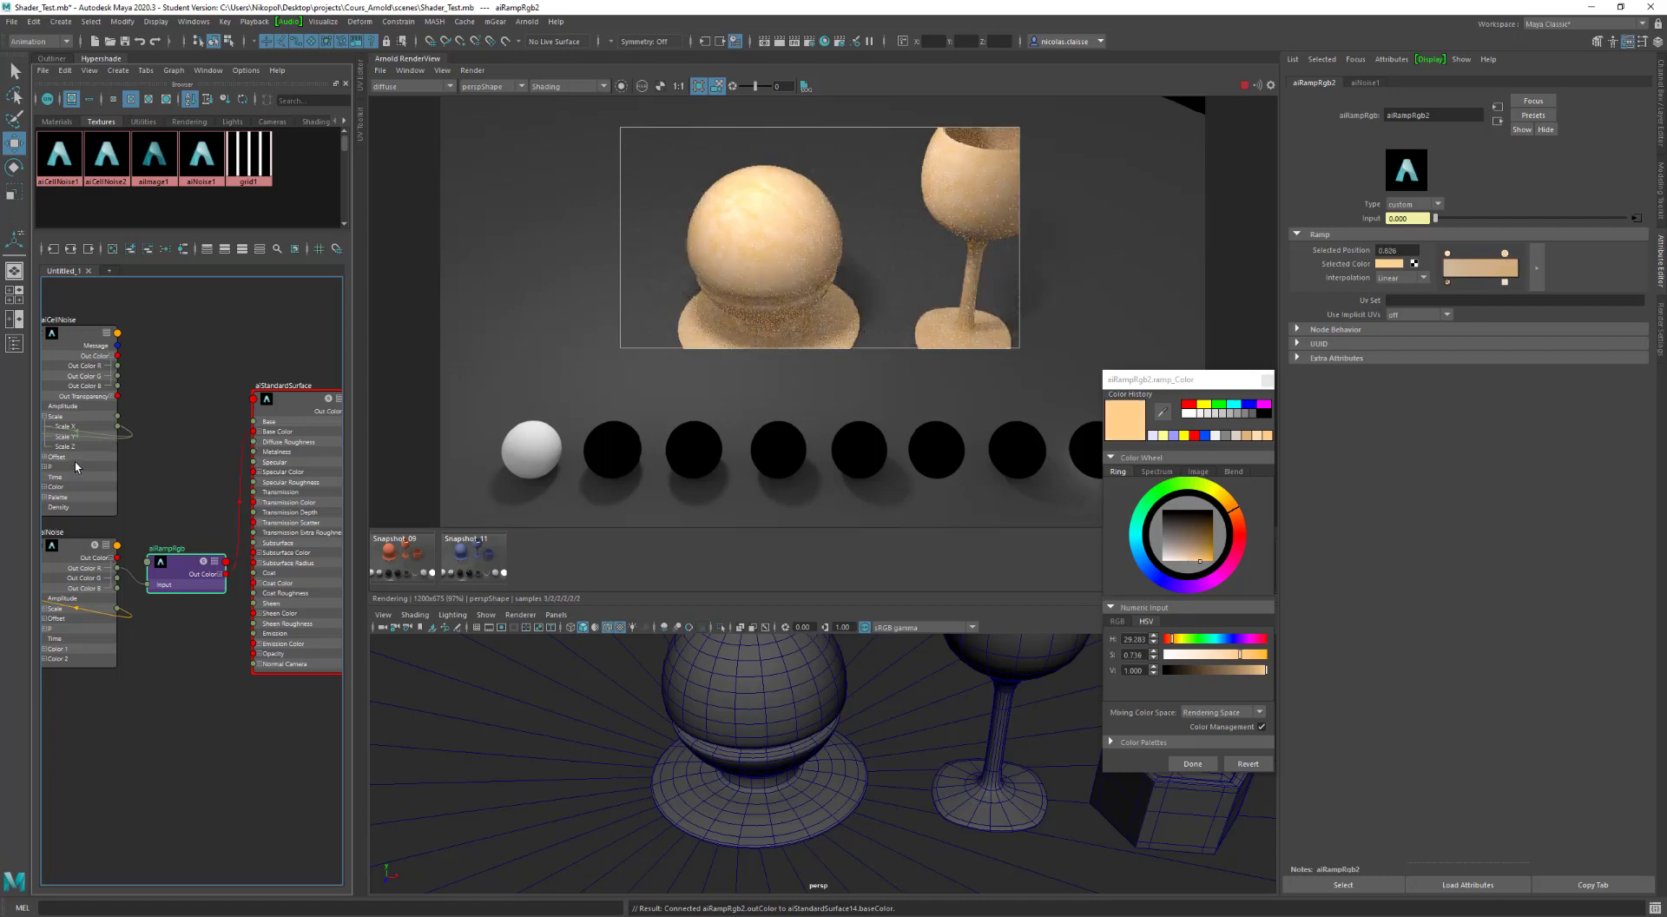
Step: Set the aiNoise Scale to 1 on all axes
left_click(72, 556)
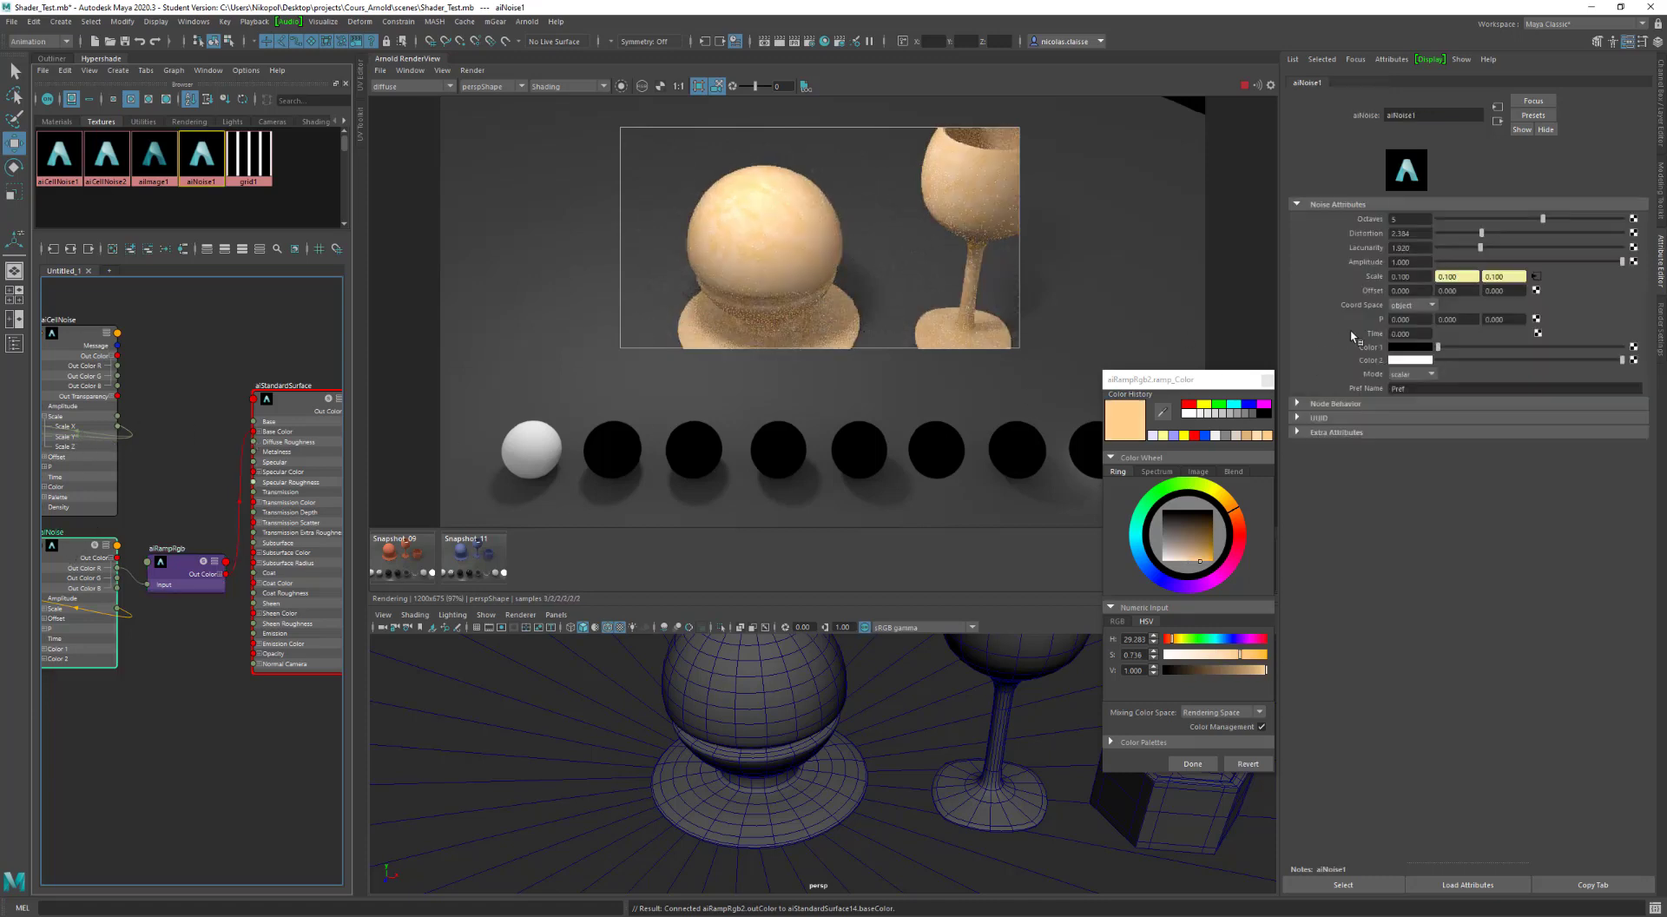
left_click_drag(1419, 277, 1361, 279)
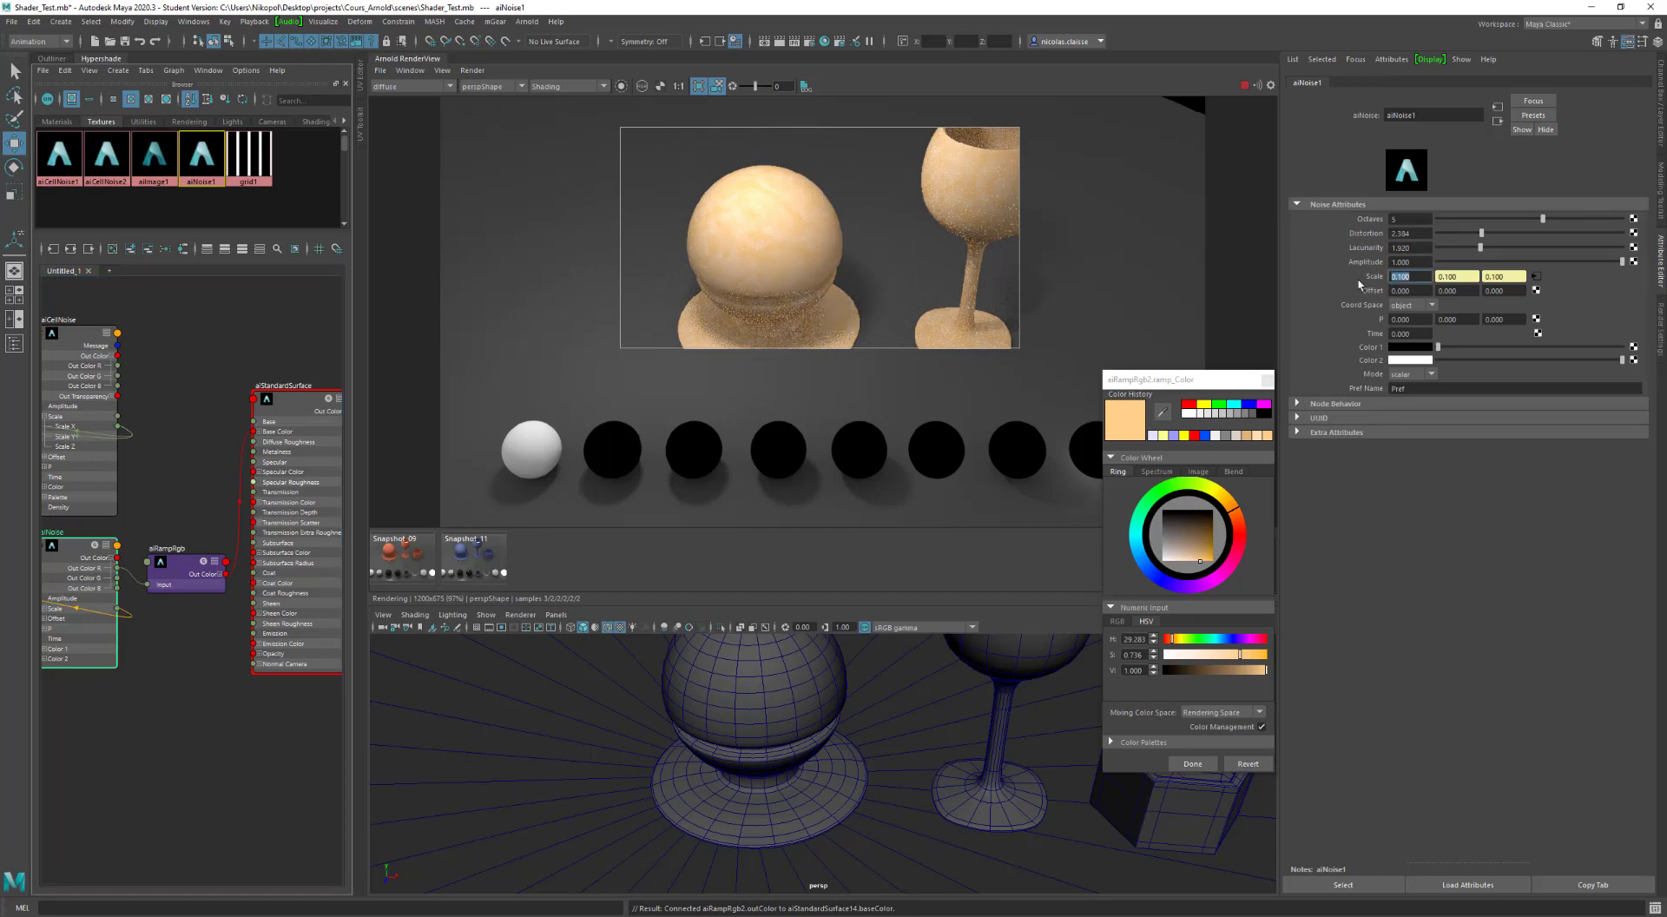
type("1")
key("Return")
Step: Add a periwinkle blue stop between the ramp's peach and orange stops, and move it to about 0.69
left_click(187, 569)
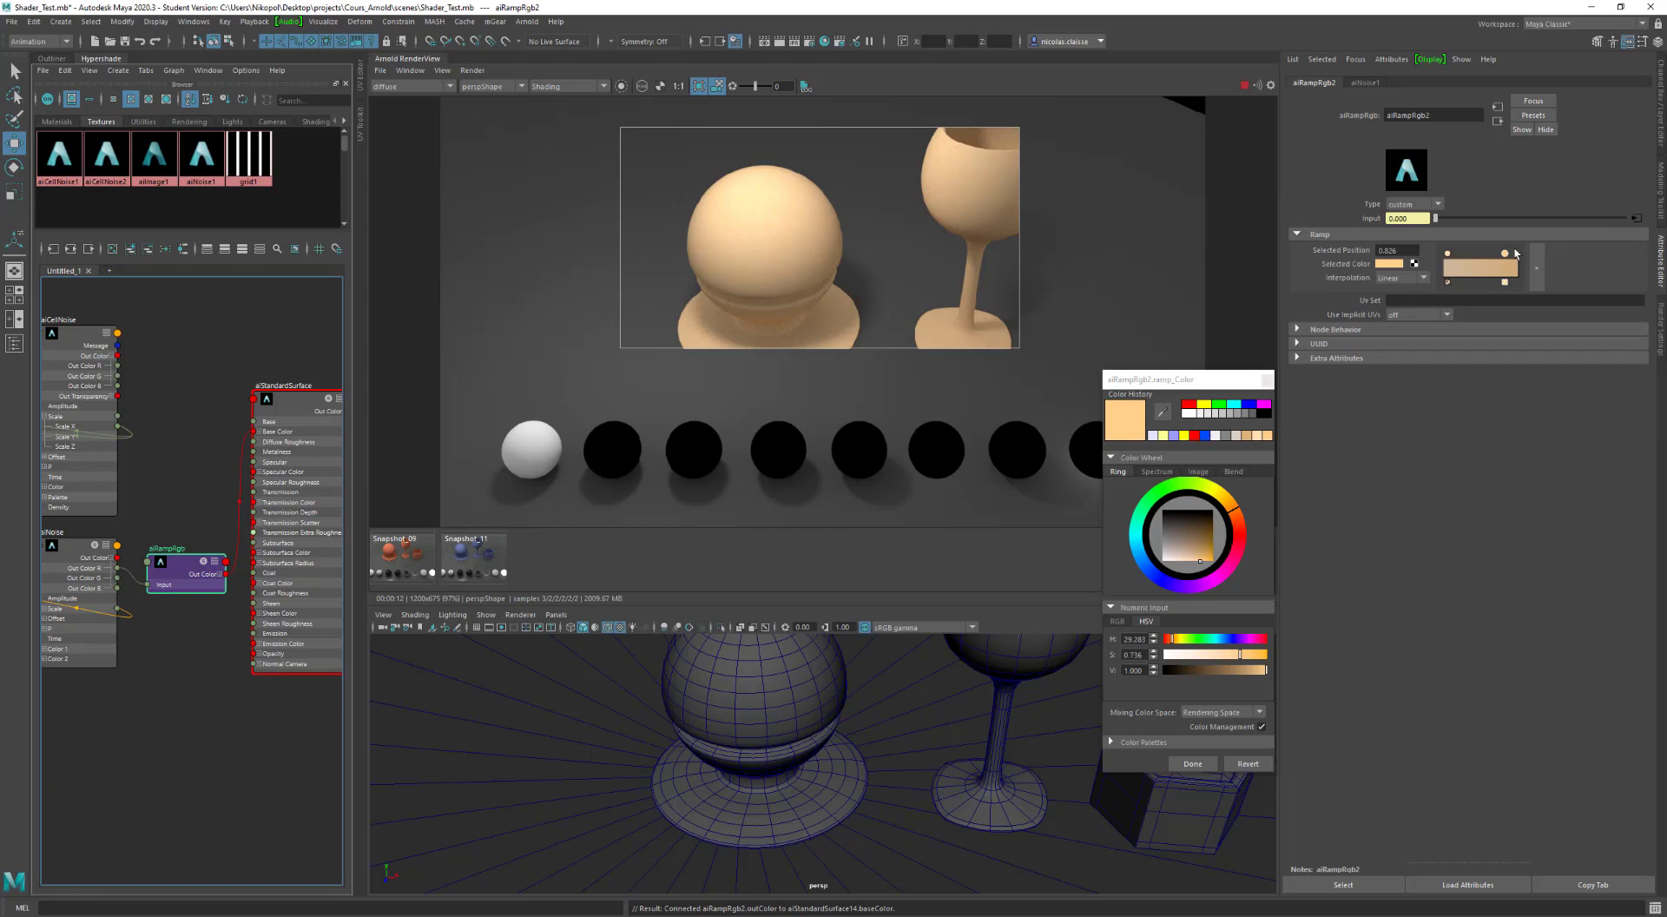
left_click(1482, 271)
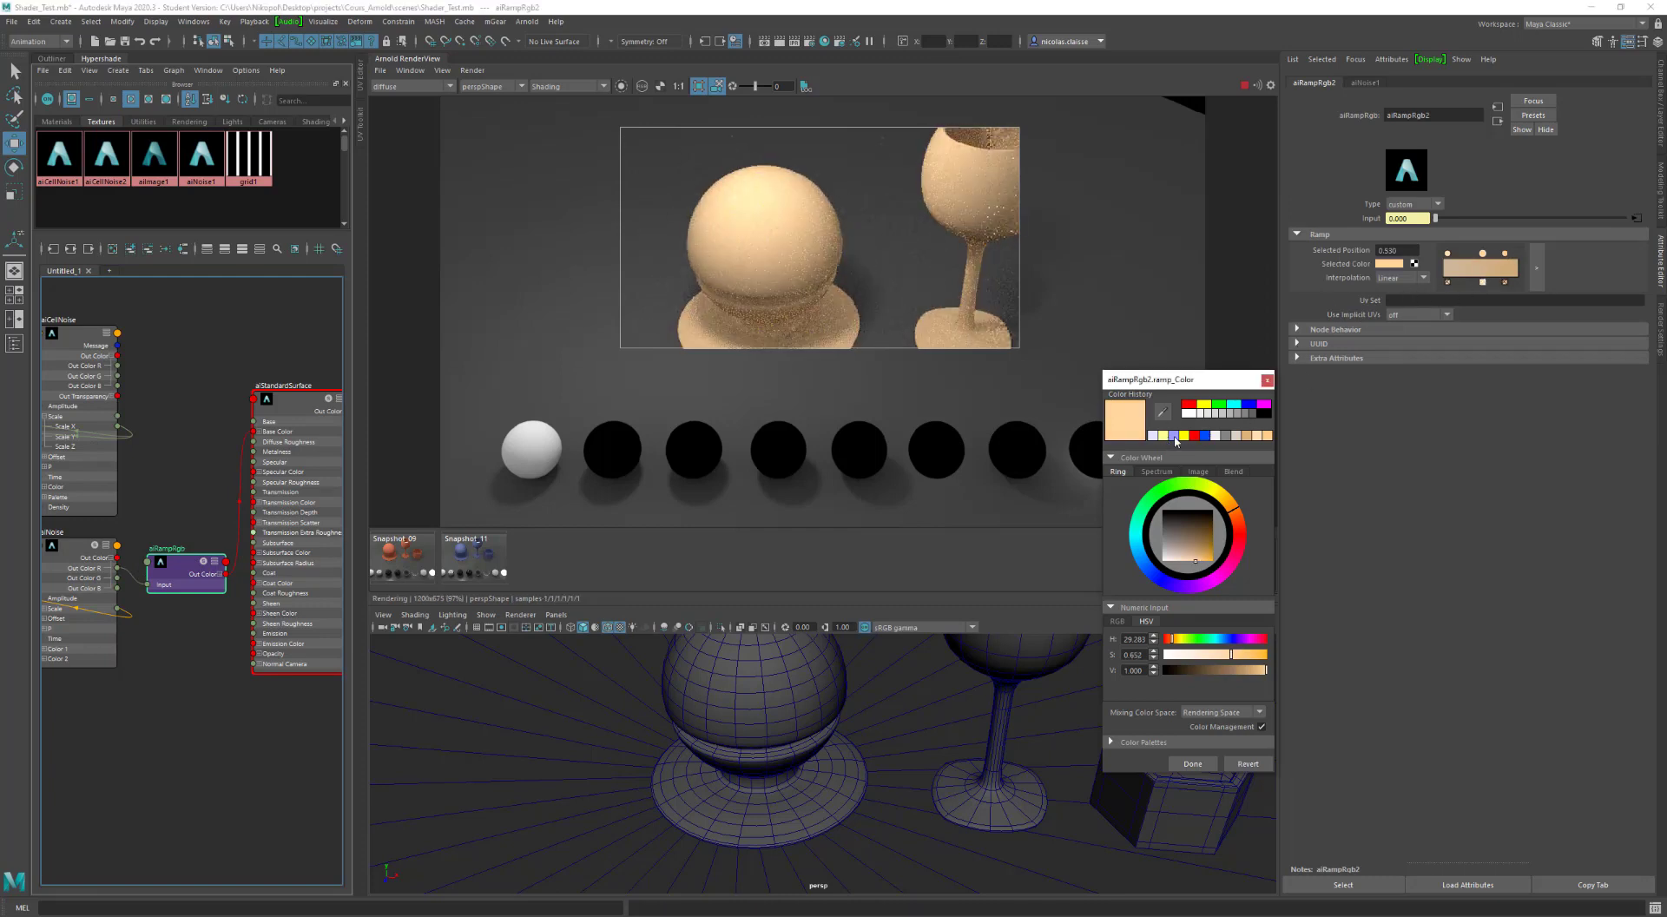
left_click(1219, 415)
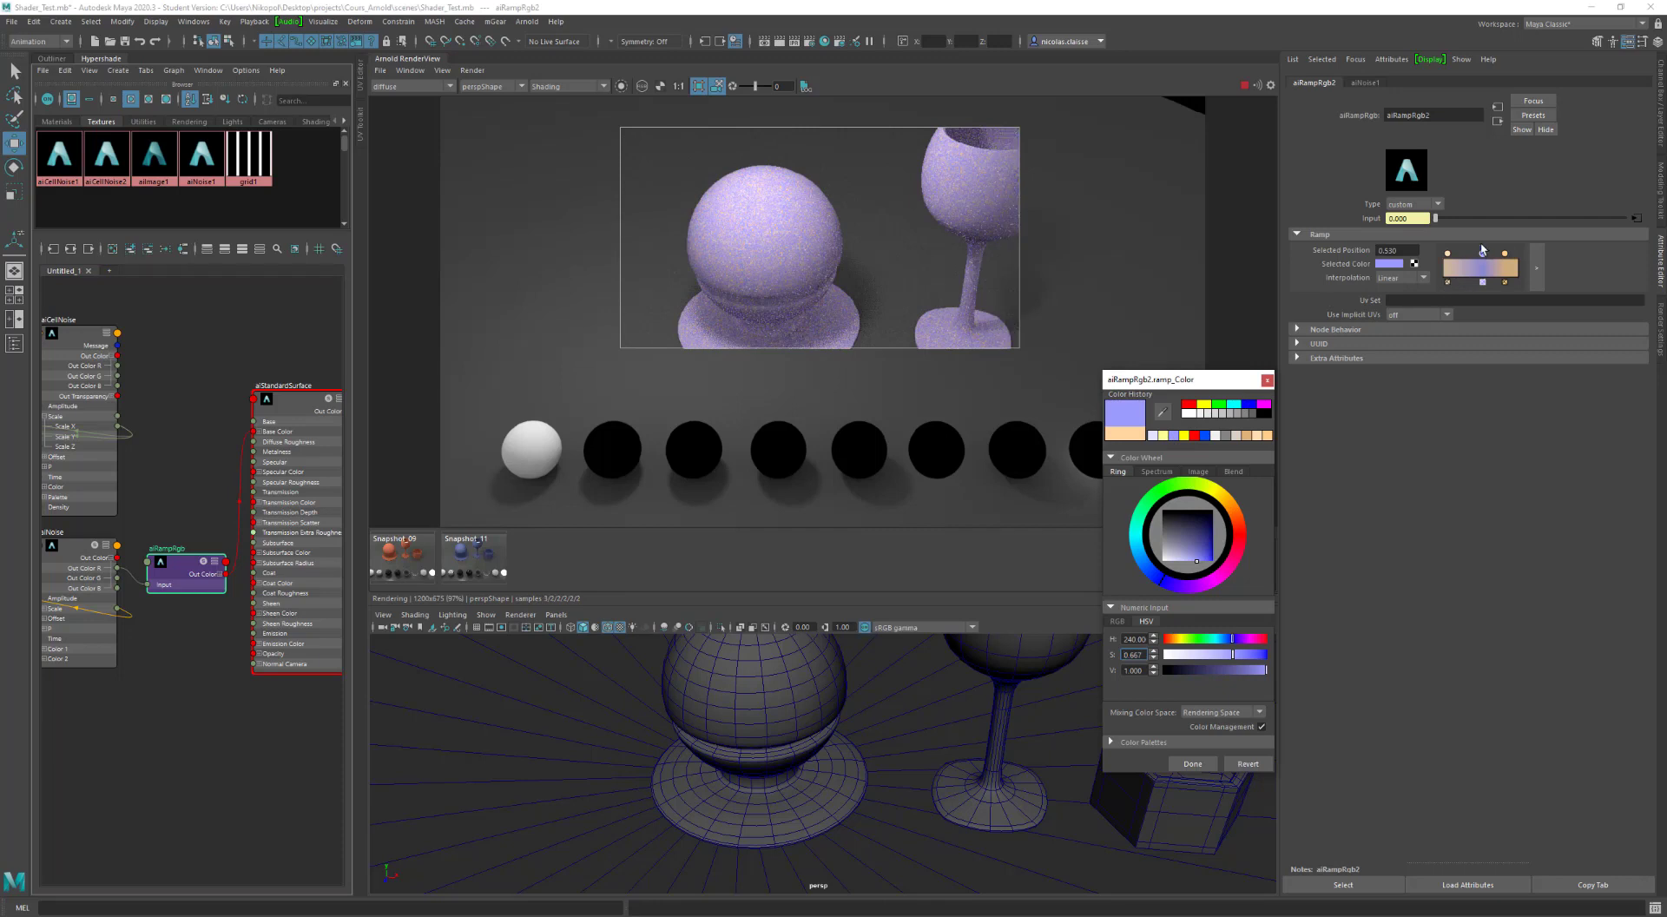
left_click_drag(1482, 252, 1491, 258)
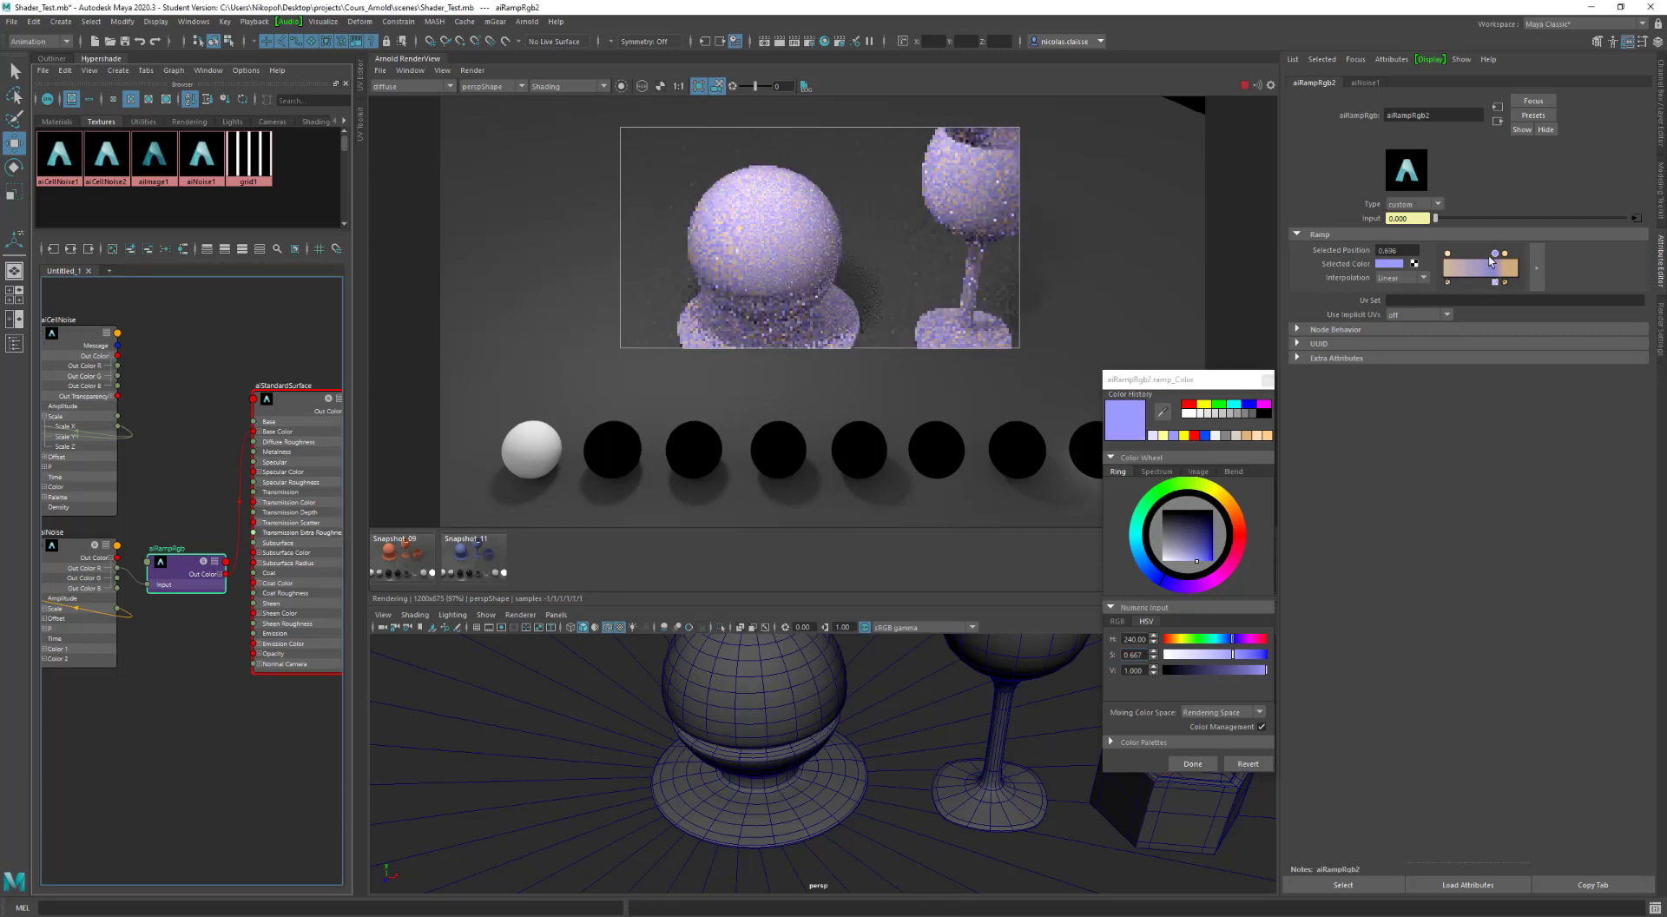
Step: Move the peach stop to about 0.53 and fade it to near-white, and darken the periwinkle stop to slate grey
left_click(1463, 255)
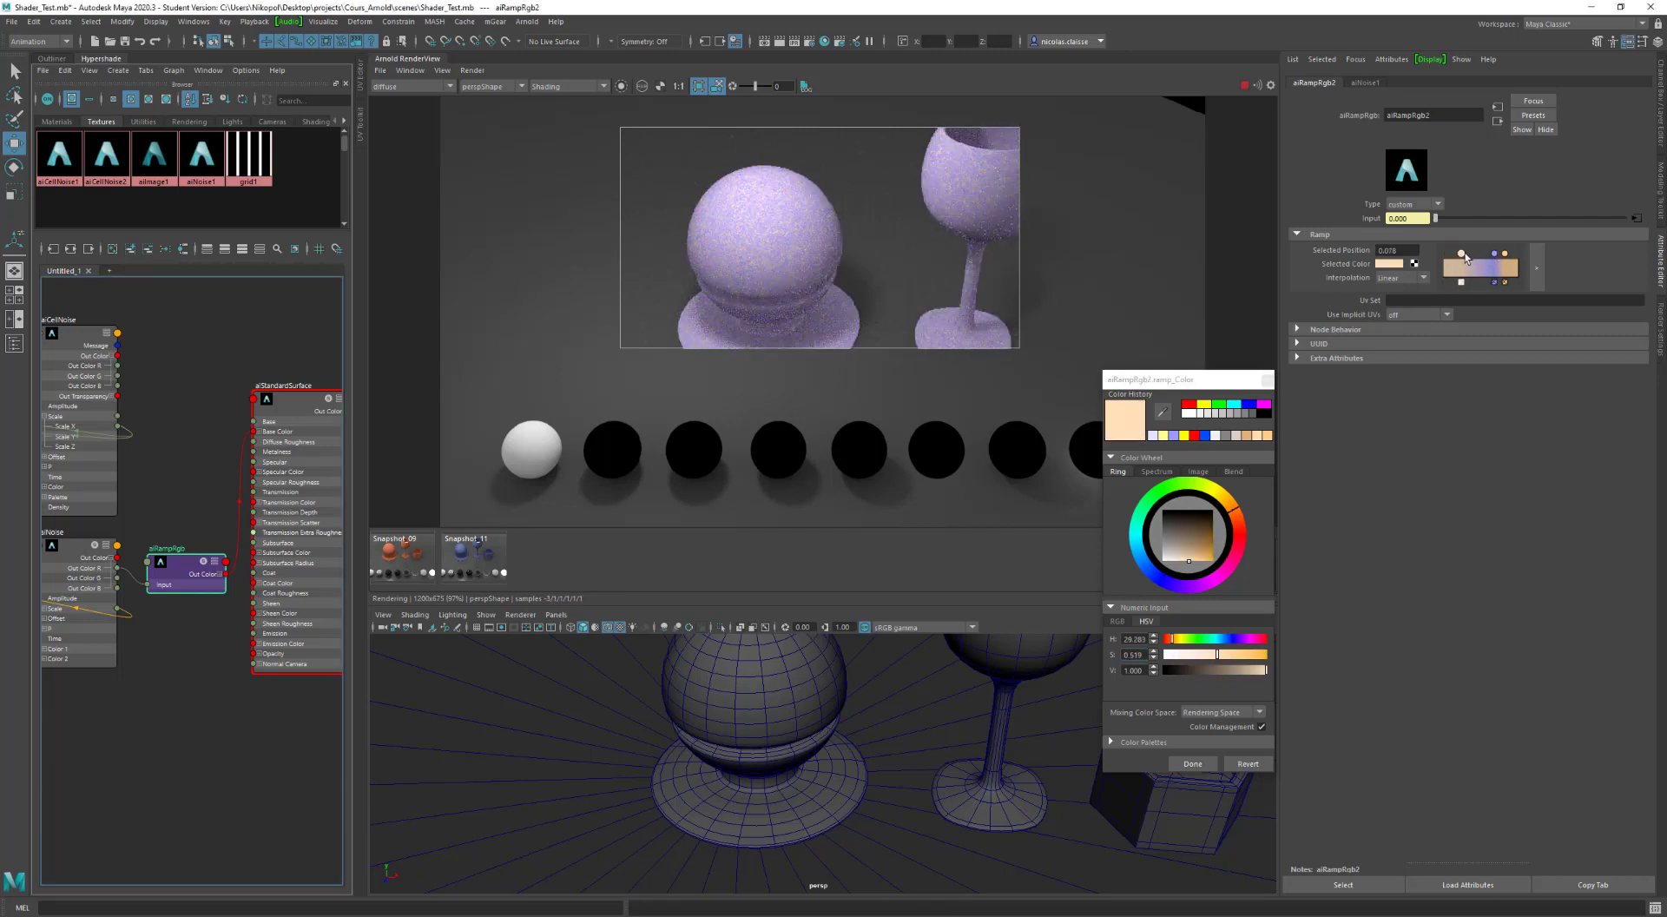
left_click_drag(1466, 257, 1484, 257)
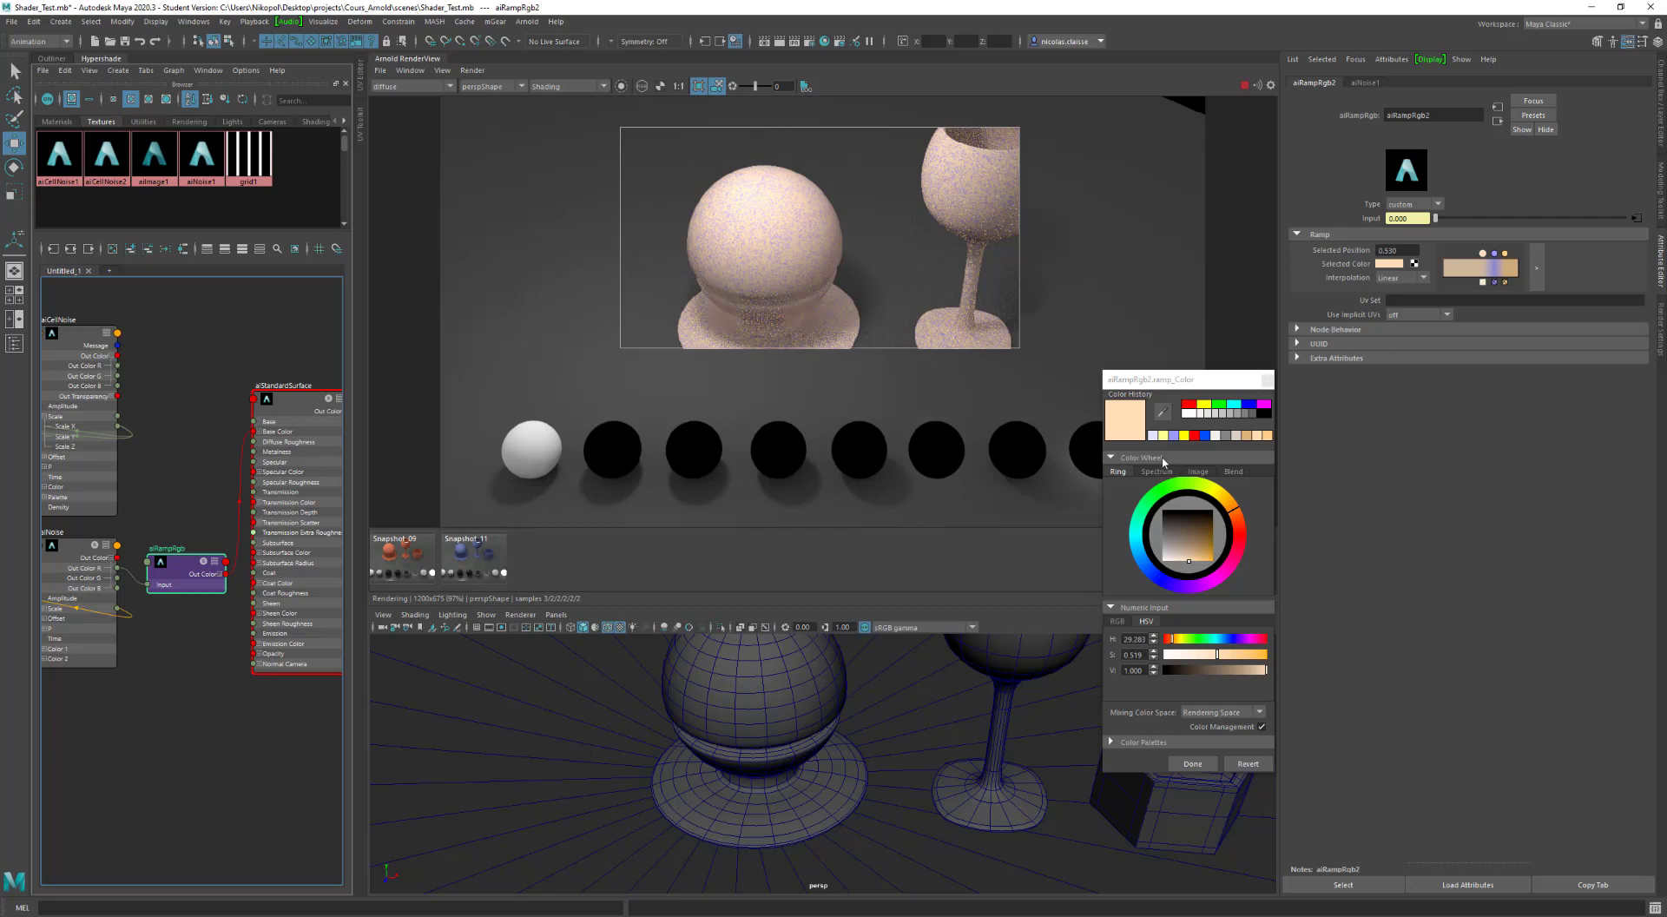
left_click_drag(1213, 658, 1185, 657)
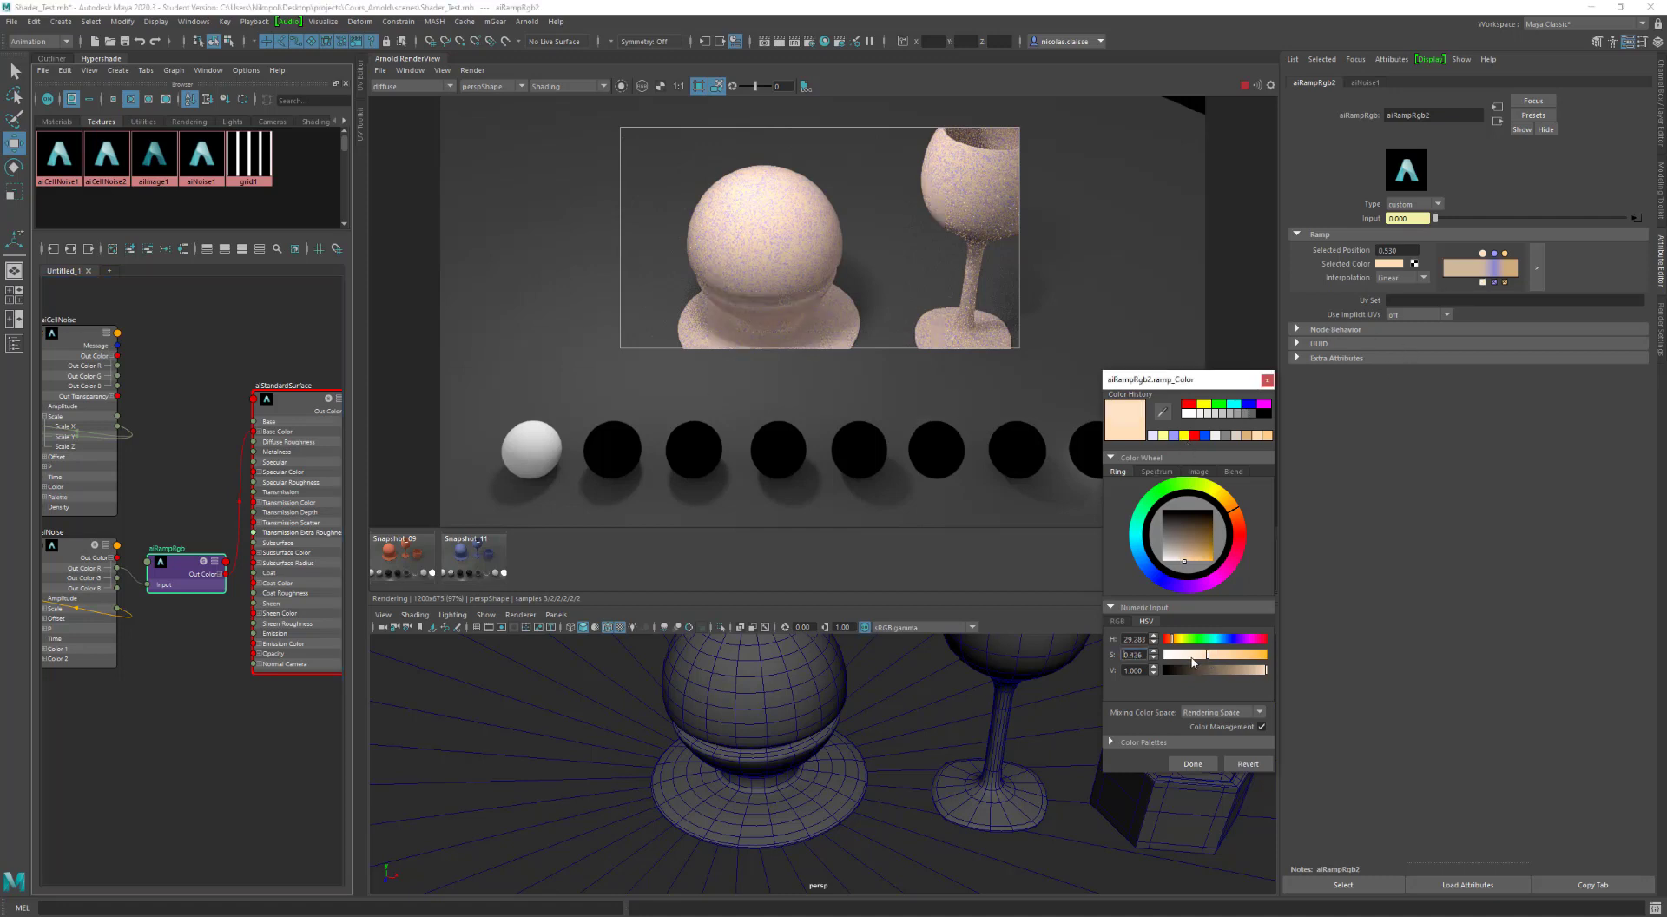
left_click(1493, 253)
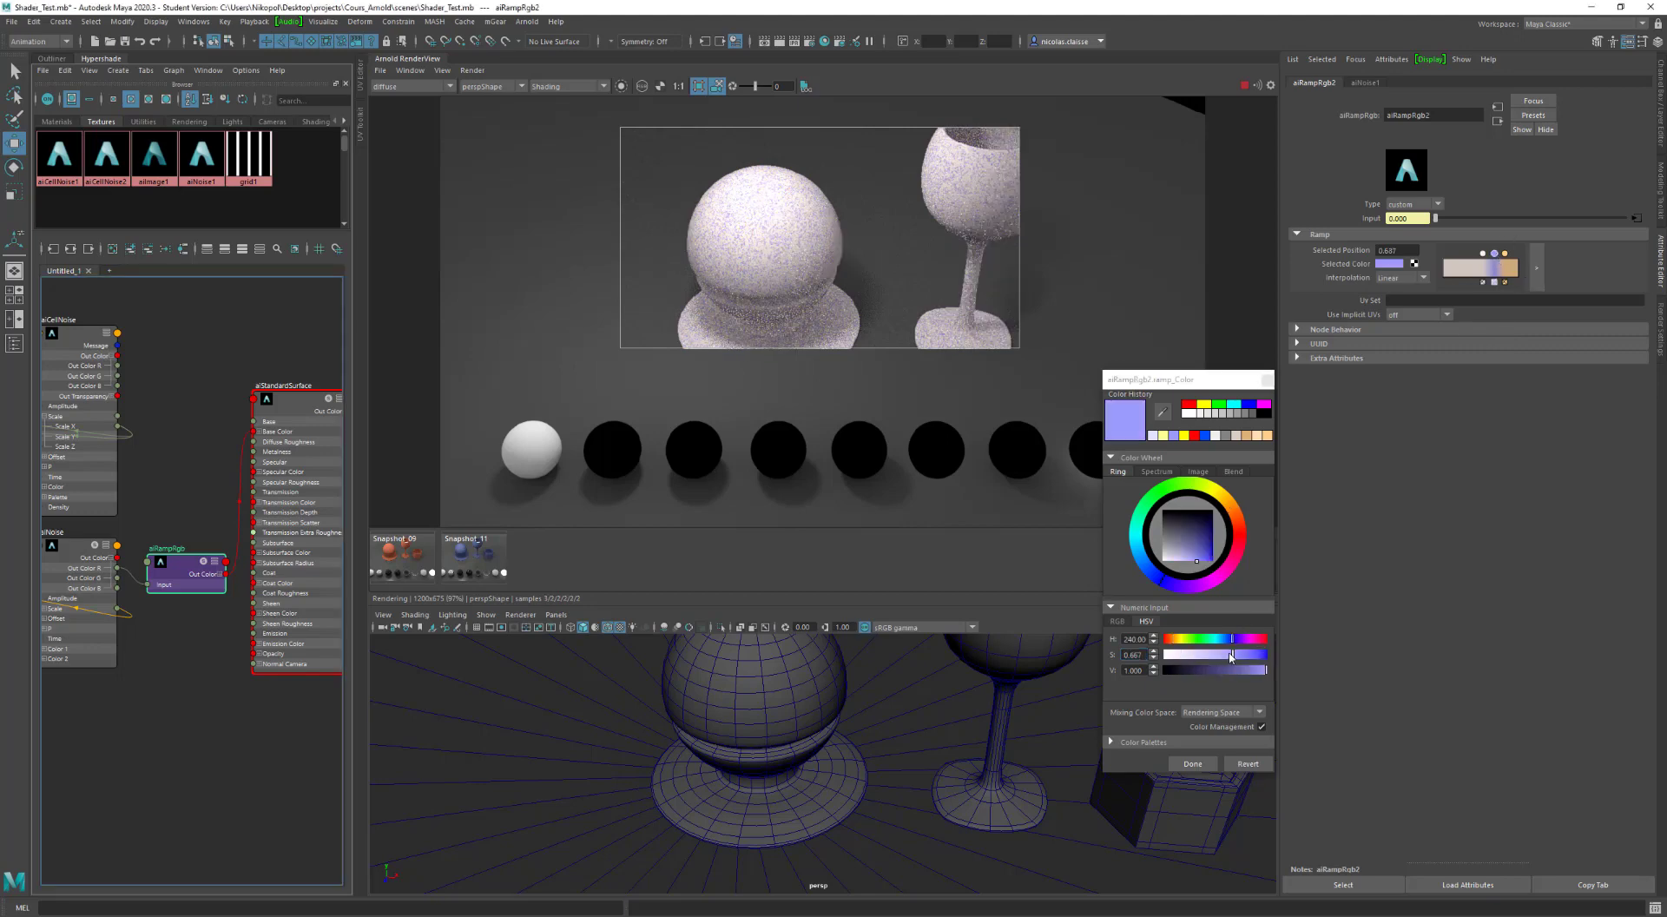
left_click(1203, 671)
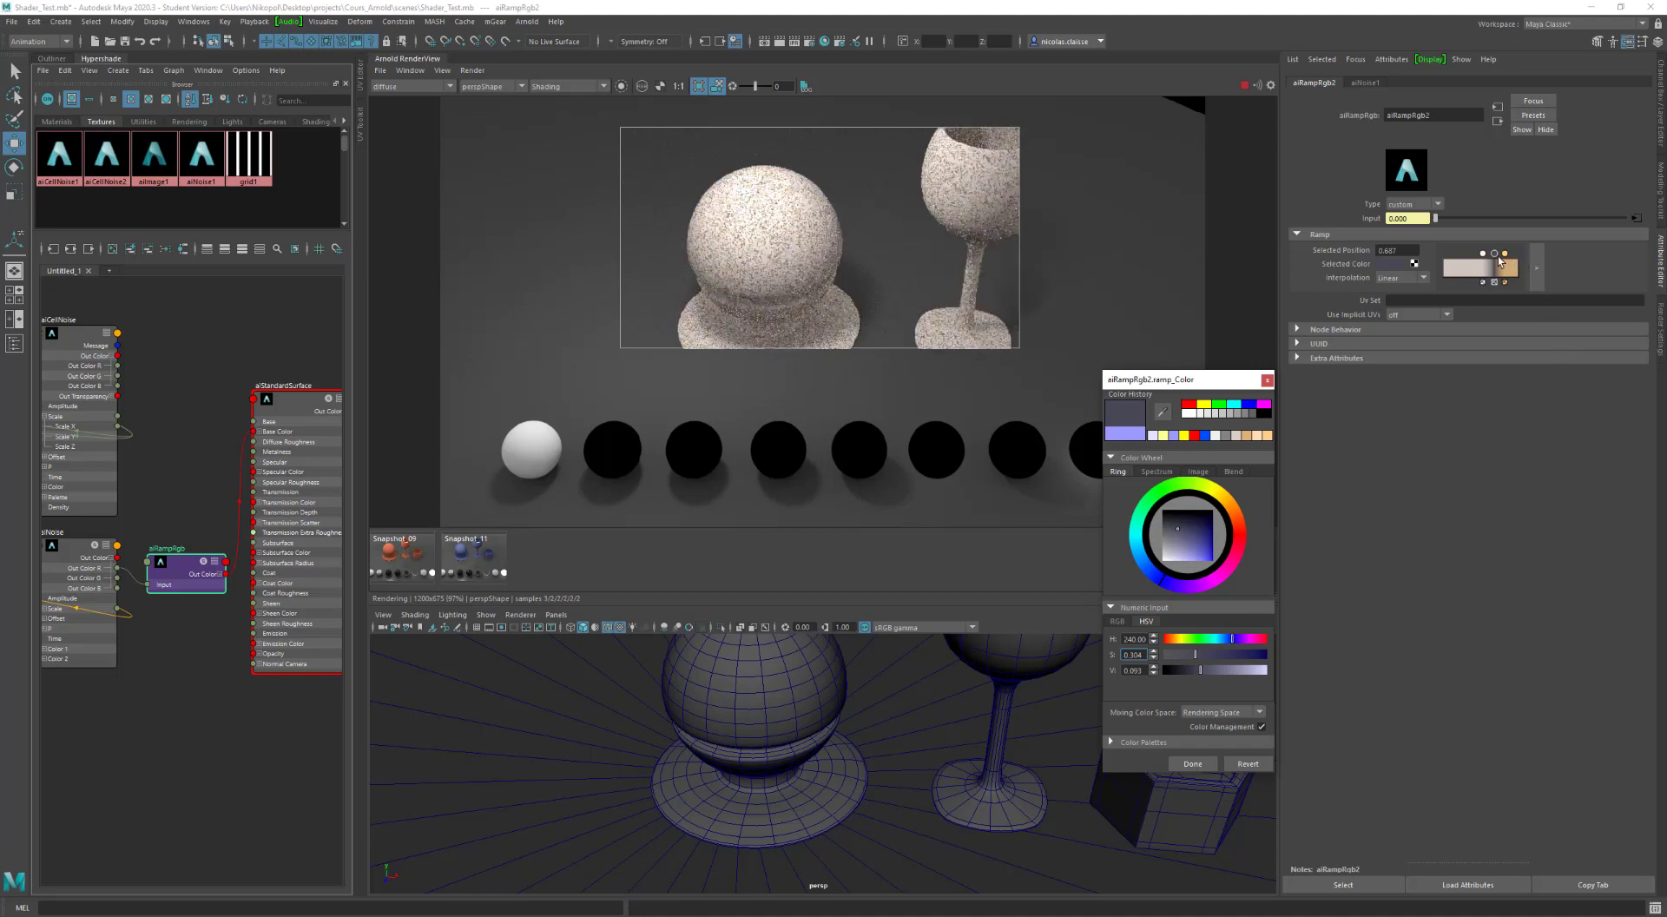
Step: Set the aiNoise Scale to 0.1 on all axes
left_click(76, 547)
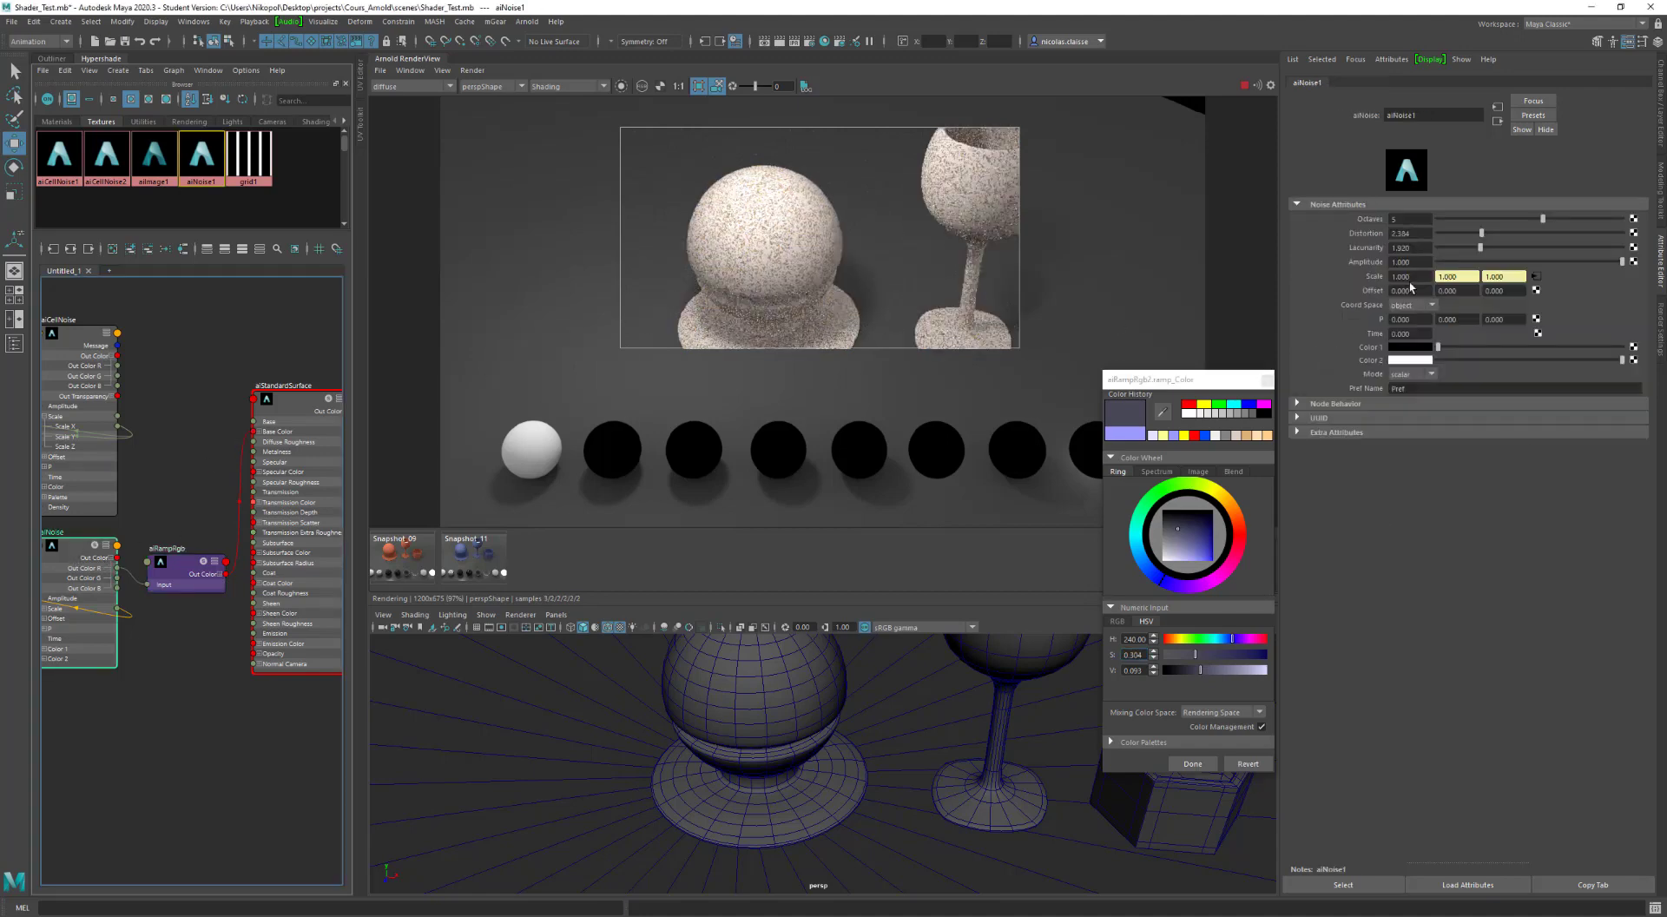
left_click(1409, 276)
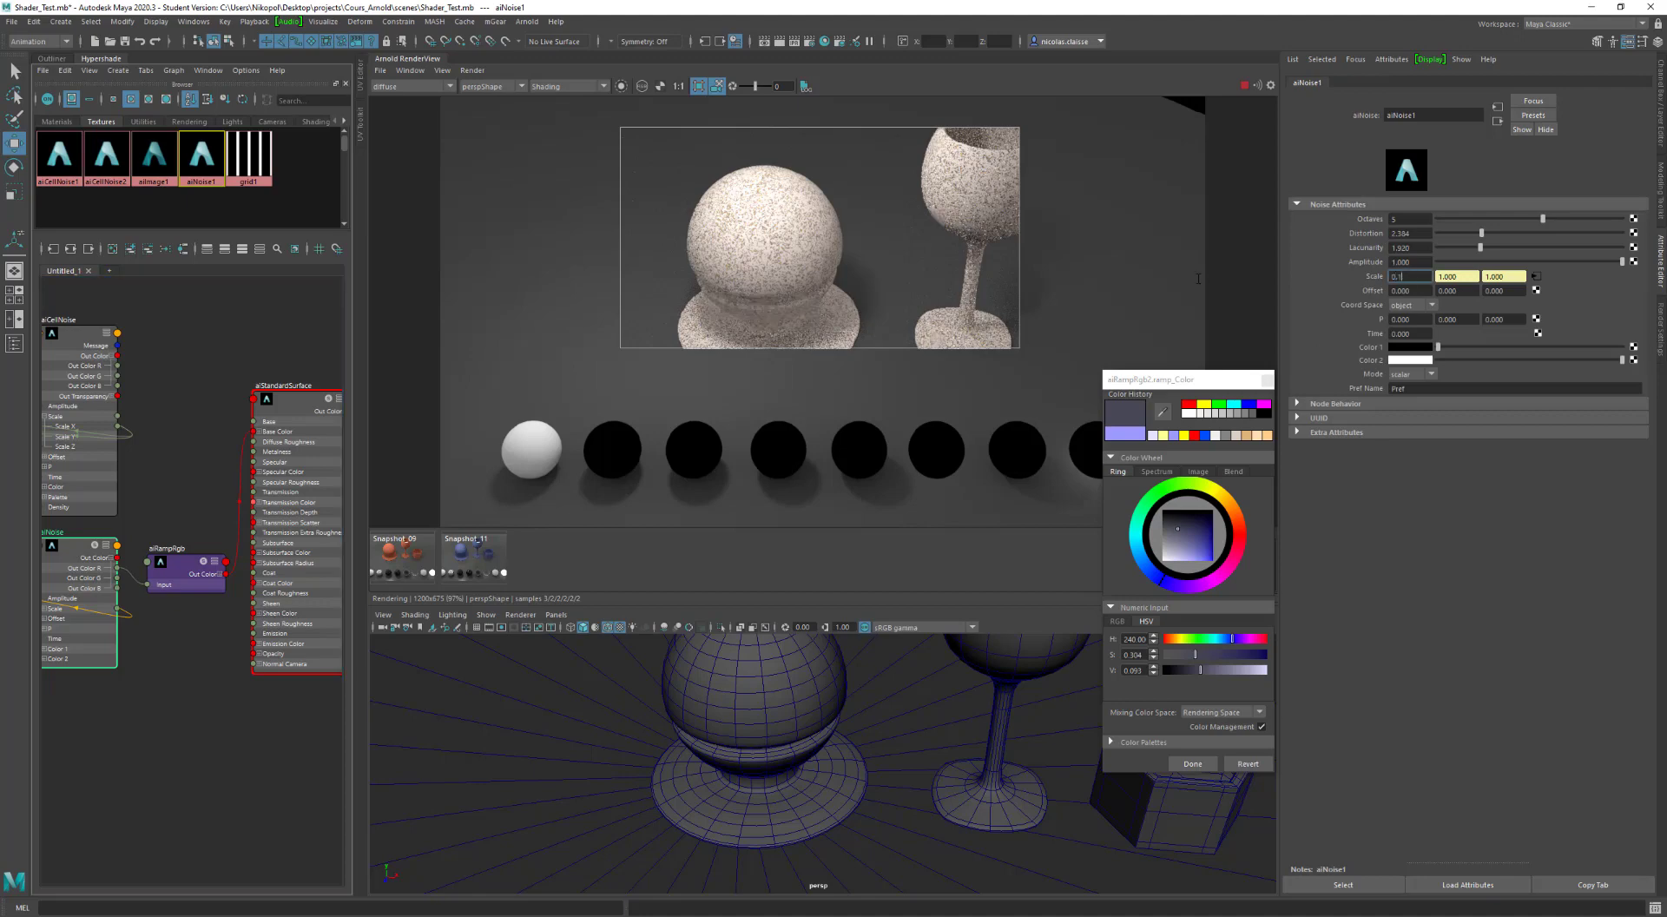
key("Return")
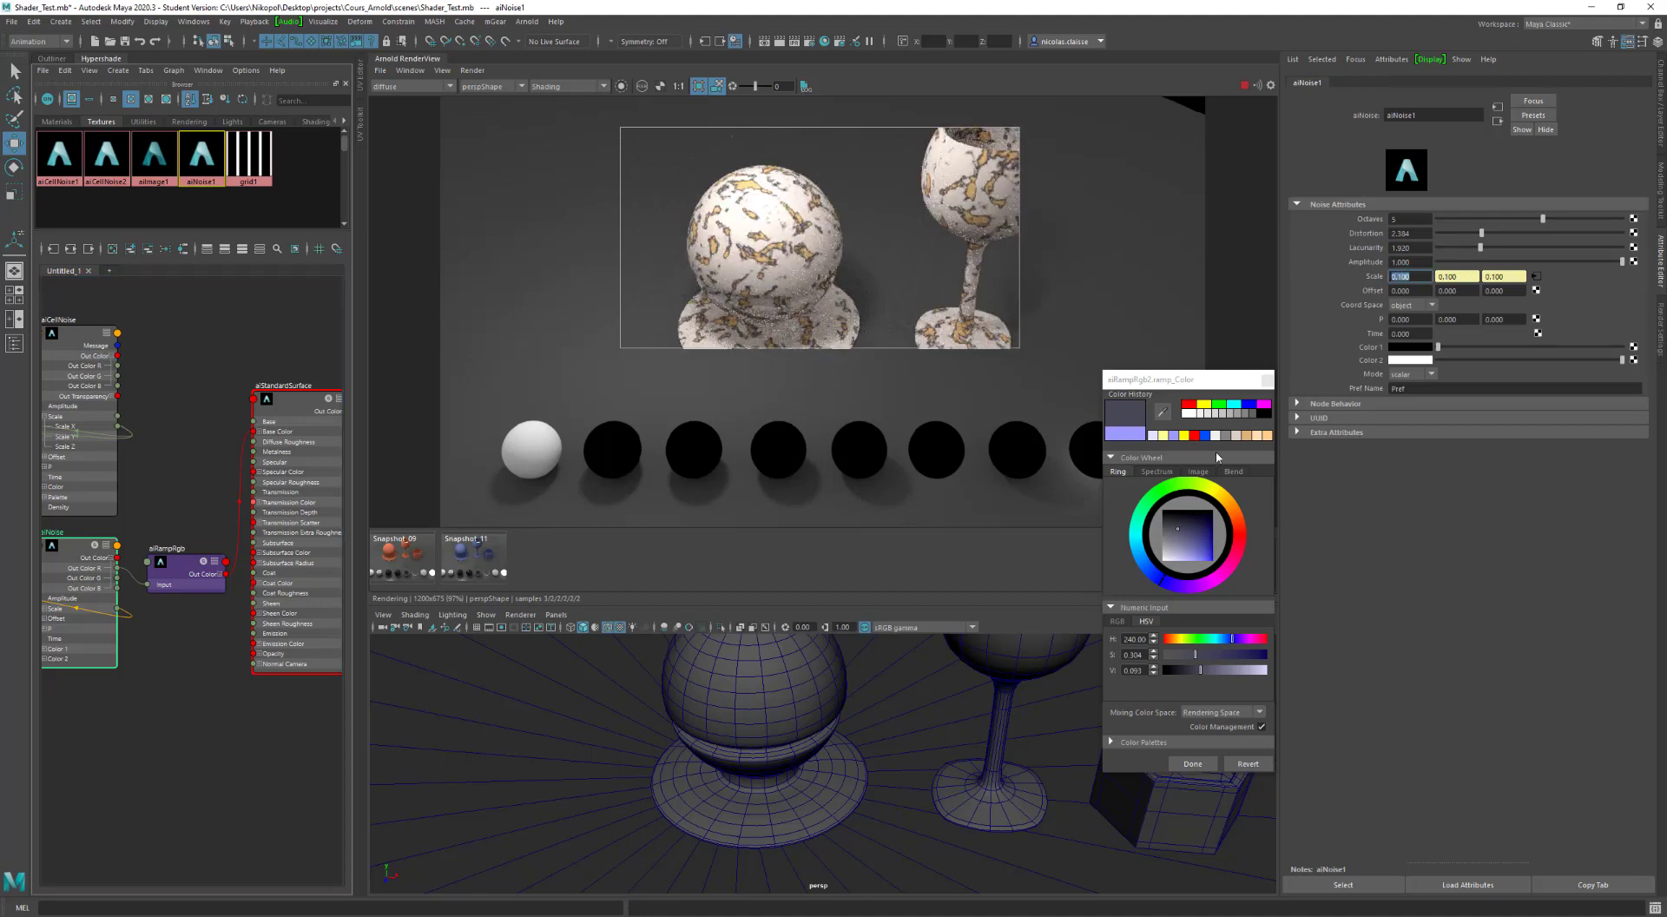
left_click(760, 239)
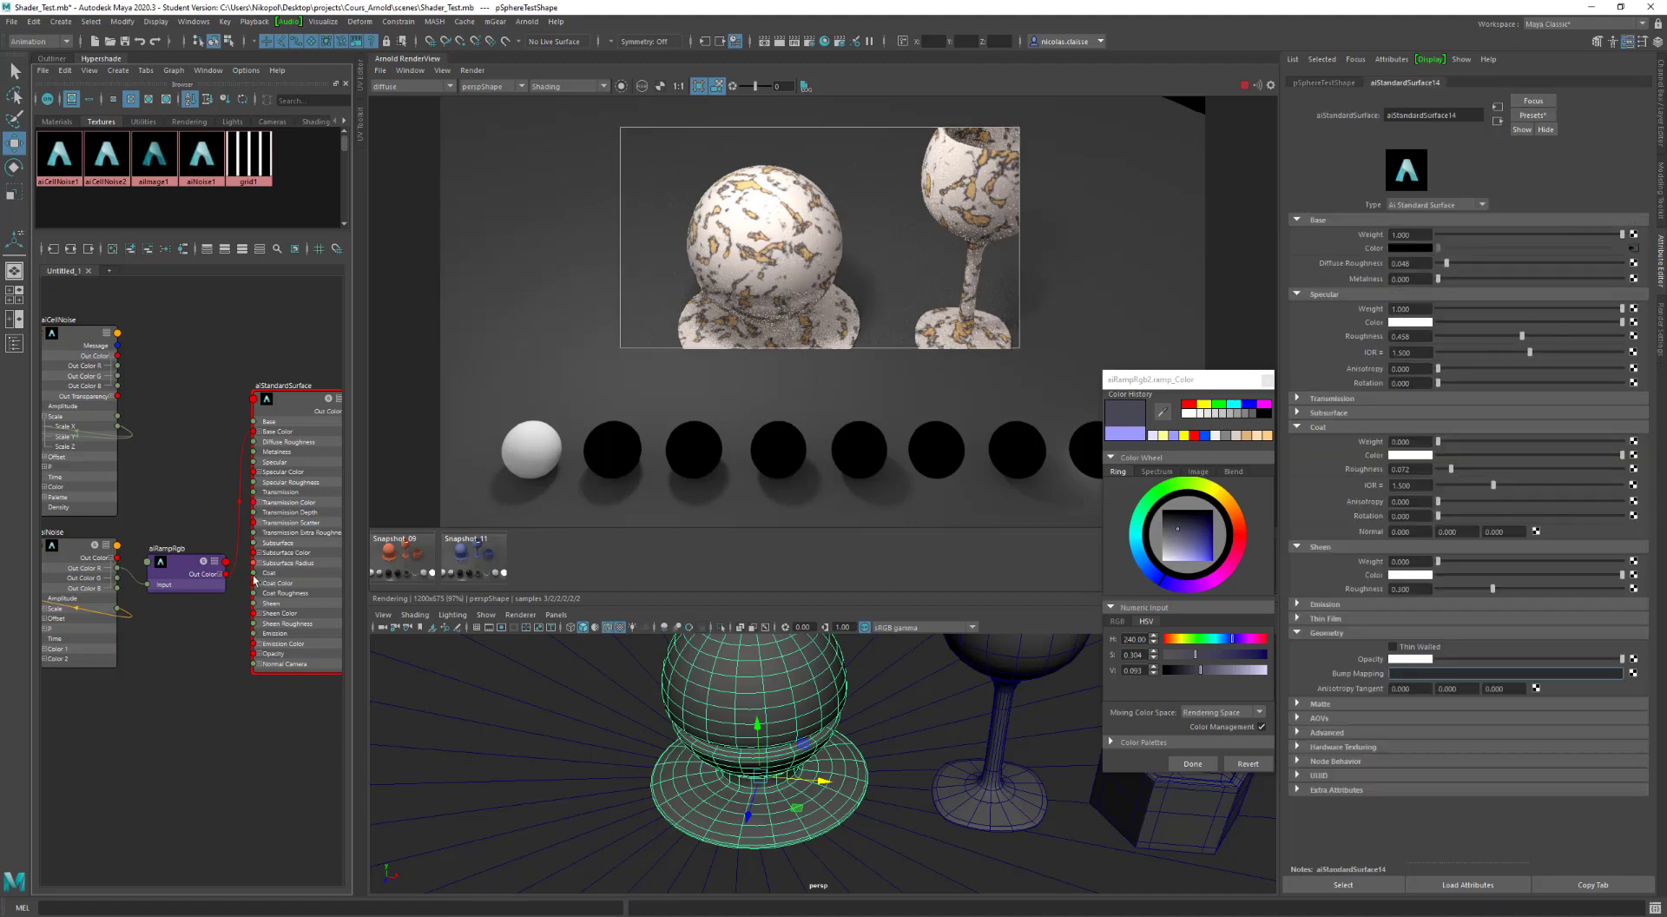
Step: Shift the ramp's near-white stop to about 0.44 and set the interpolation of the near-white and slate grey stops to Spline
left_click(176, 570)
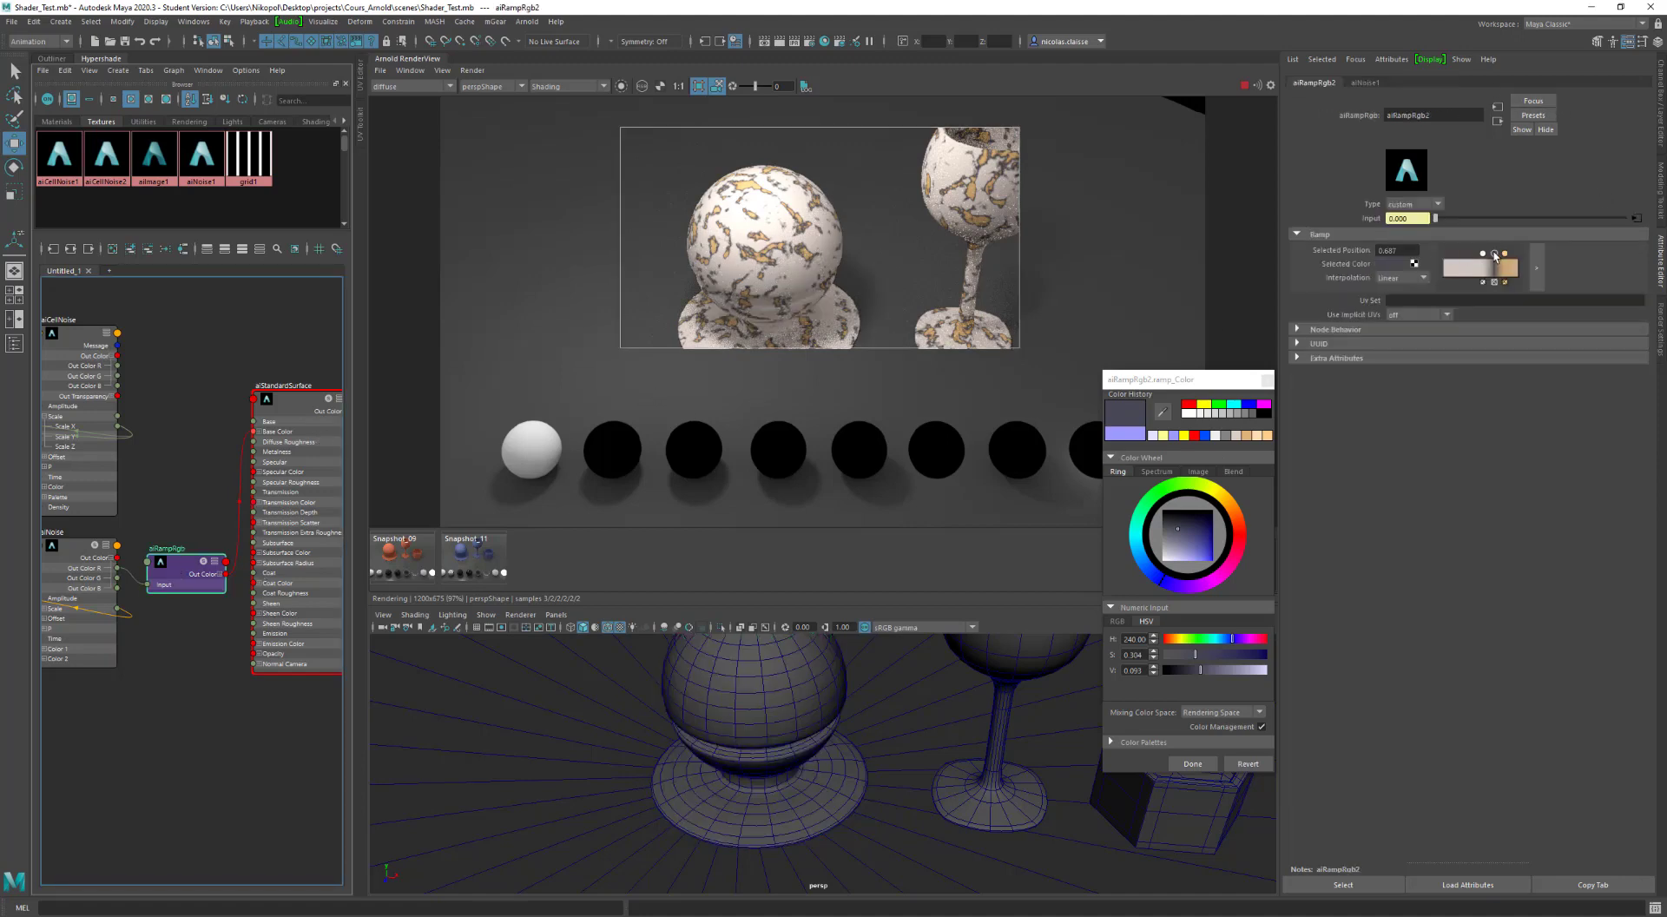
left_click(1482, 254)
left_click_drag(1482, 253, 1476, 253)
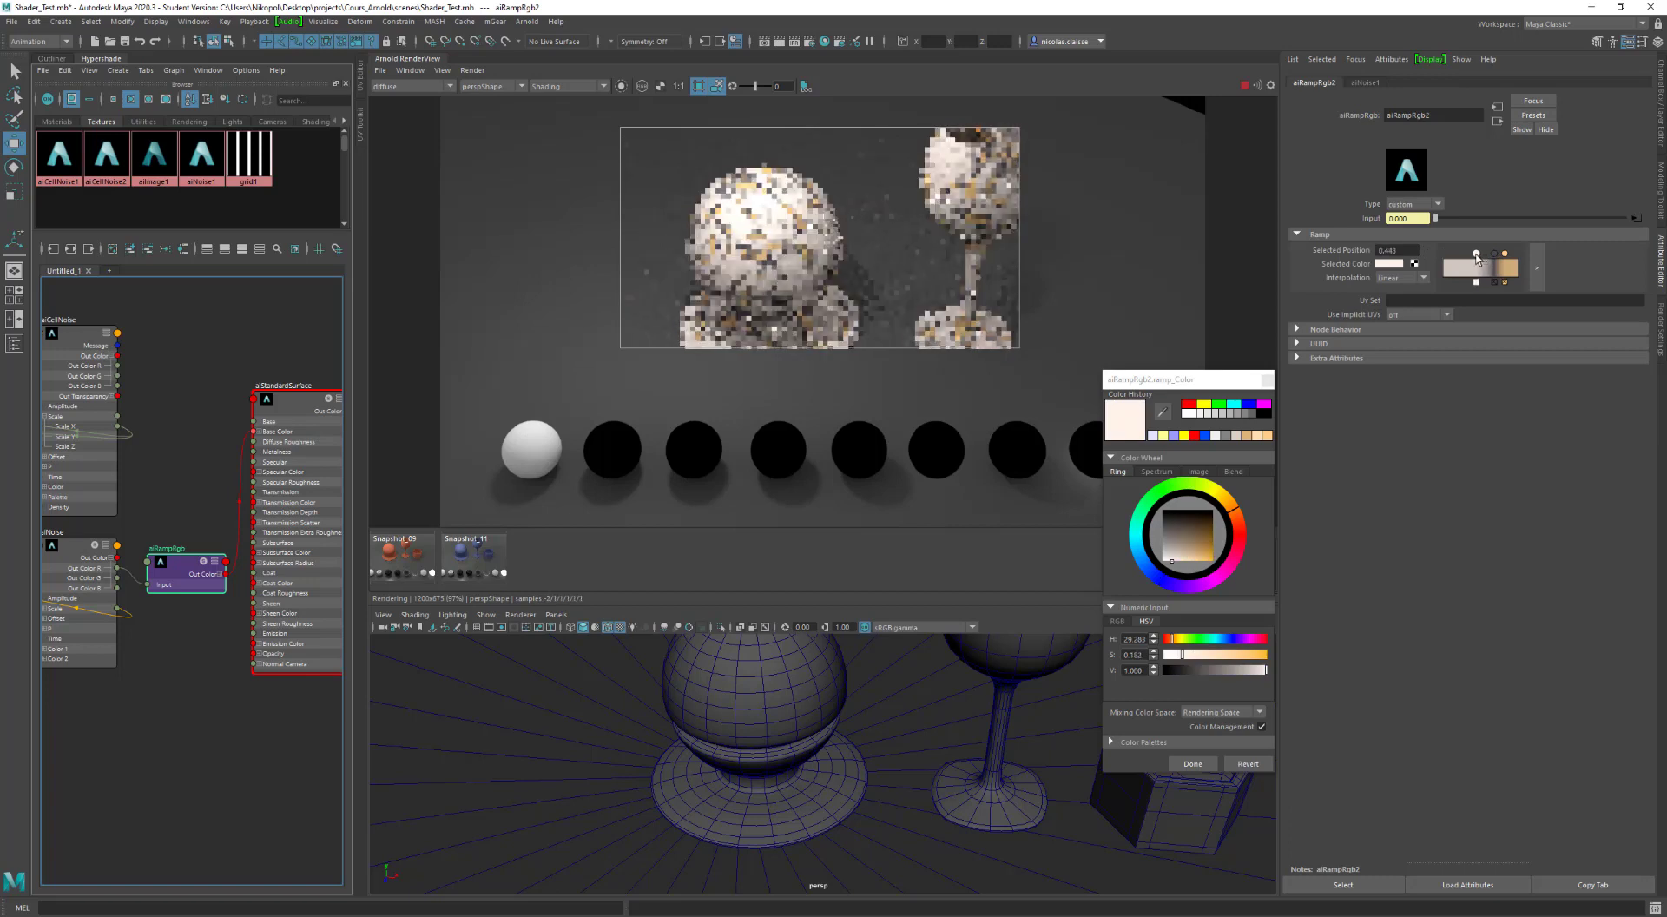
left_click(1399, 277)
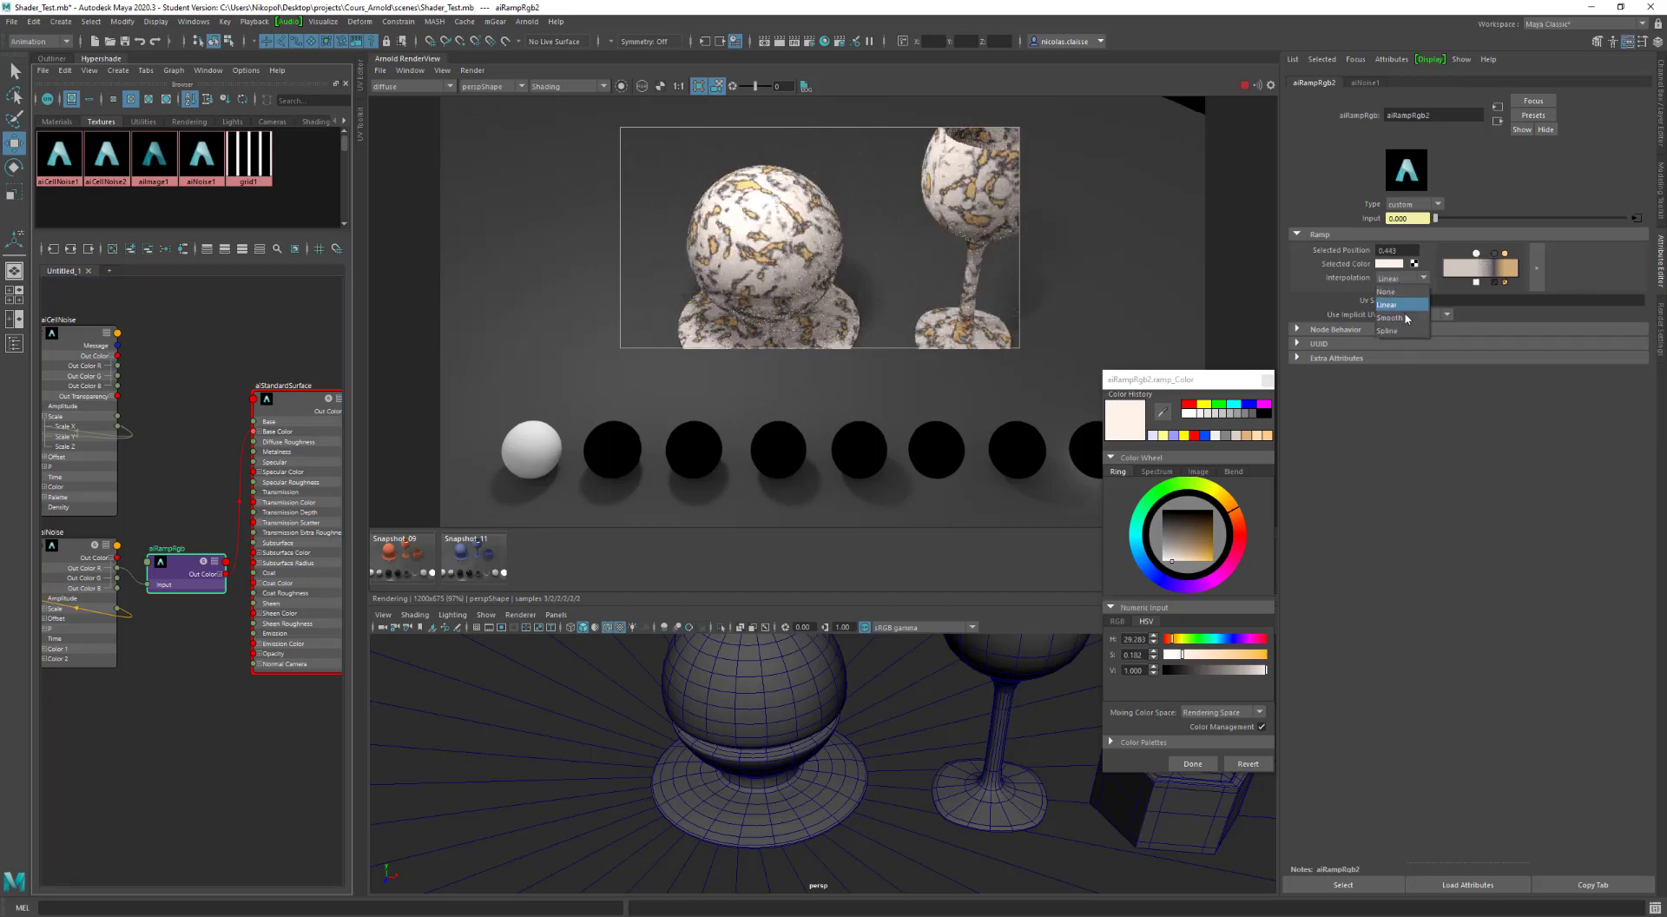
left_click(1404, 331)
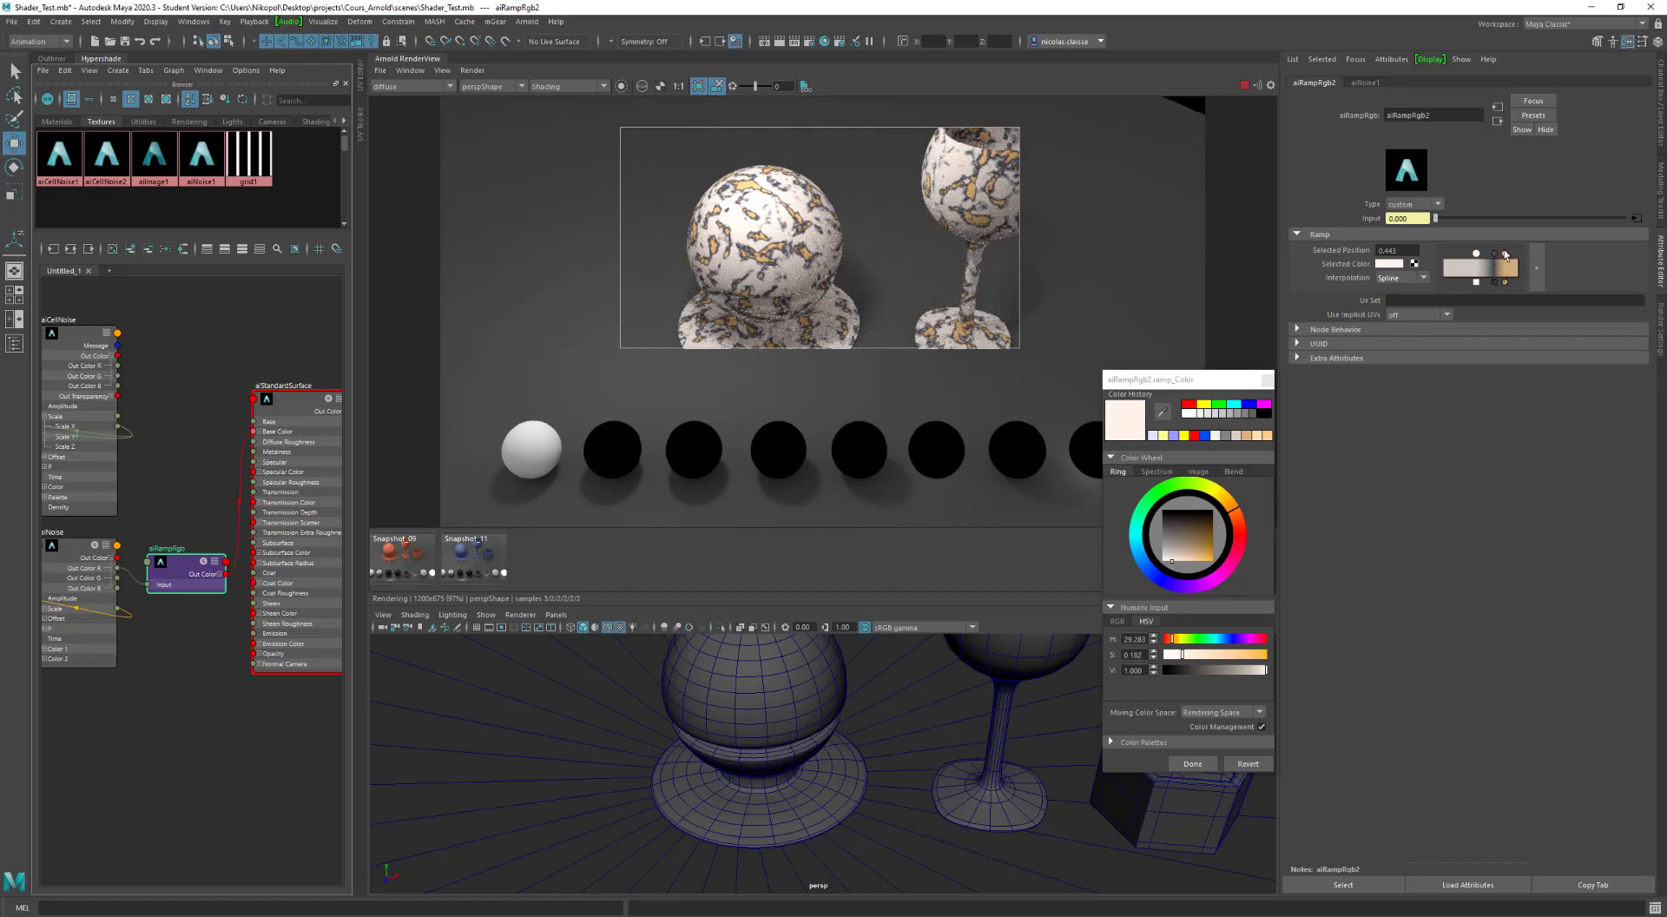
left_click(1494, 254)
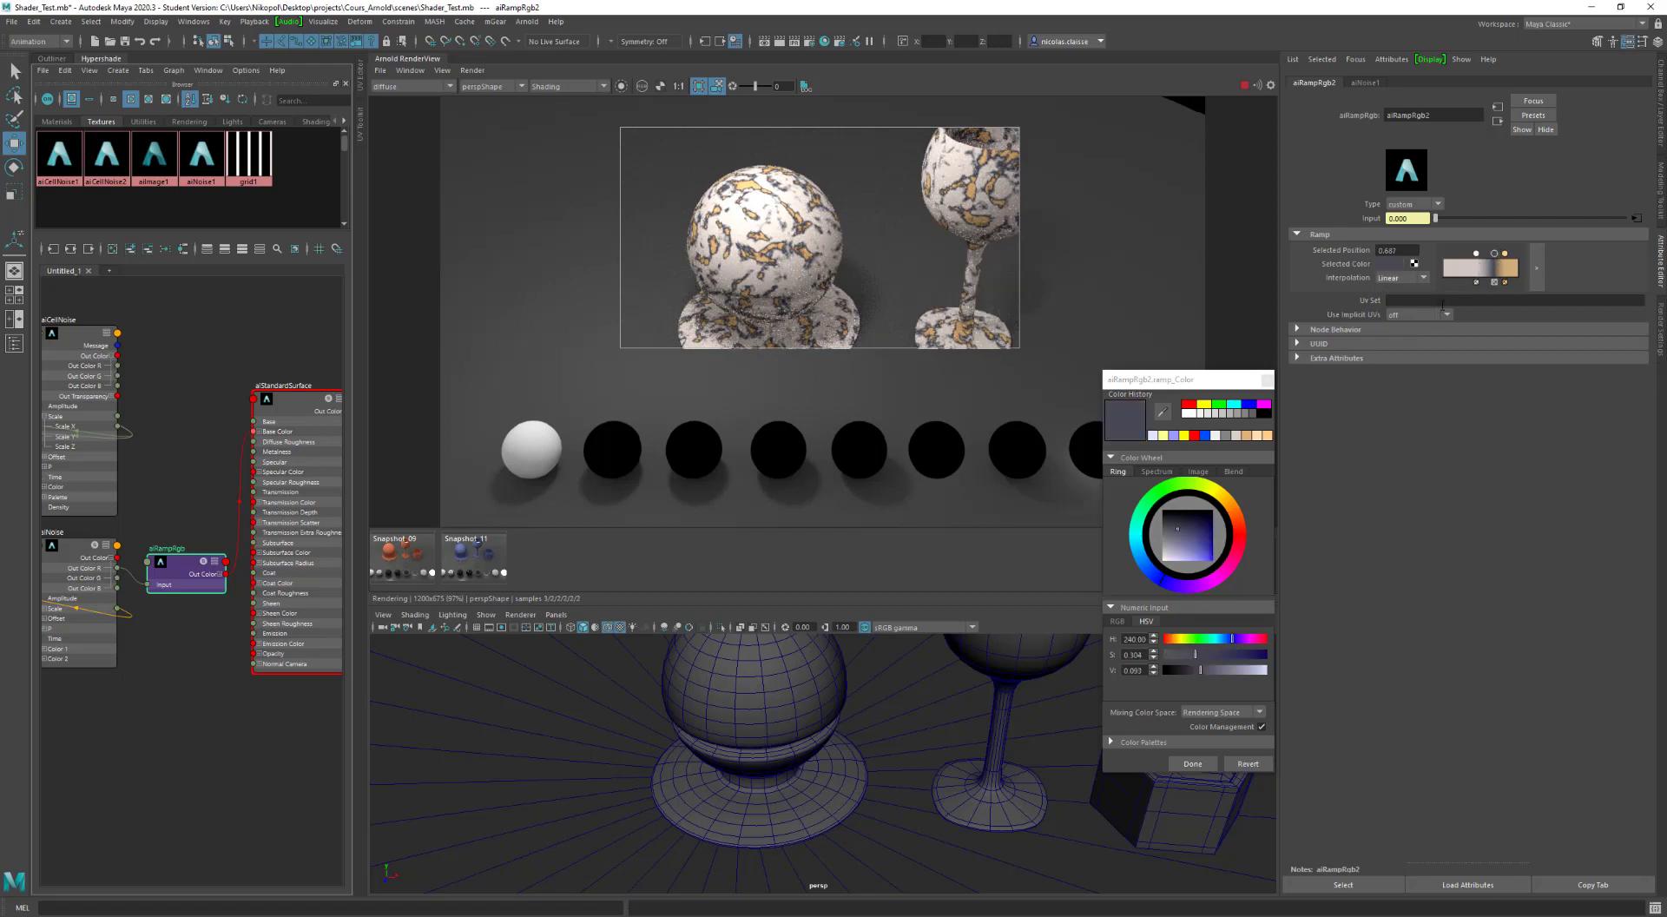
left_click(1399, 279)
left_click(1400, 331)
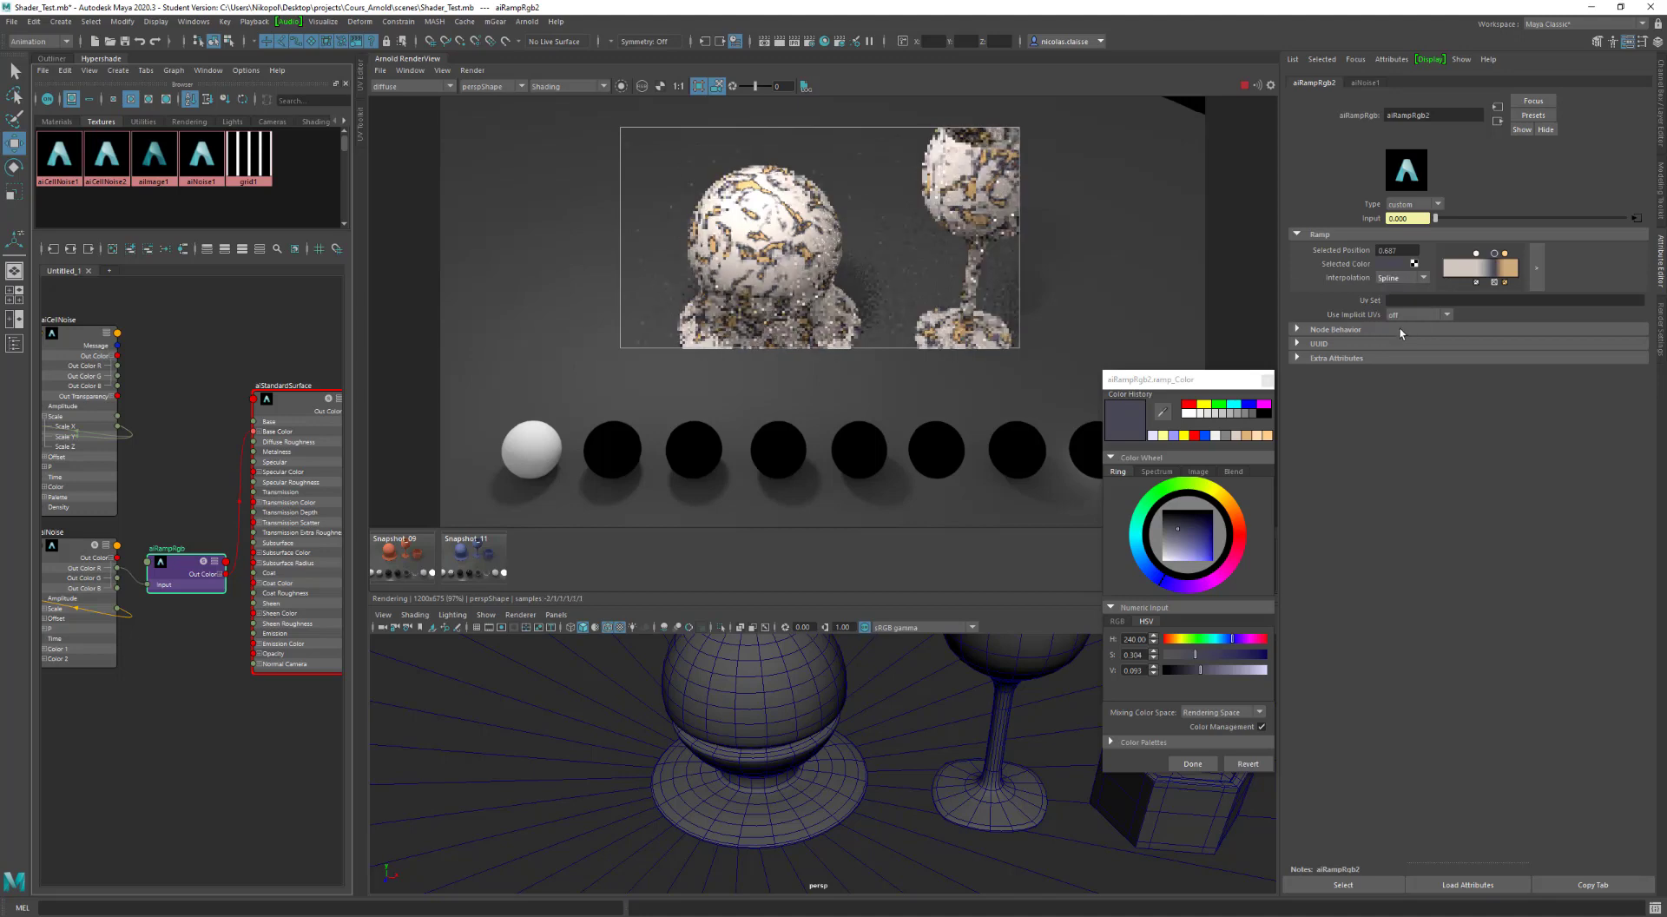
Step: Widen the ramp's gradient by moving the orange stop to 1 and the near-white stop to about 0.2
left_click(1505, 255)
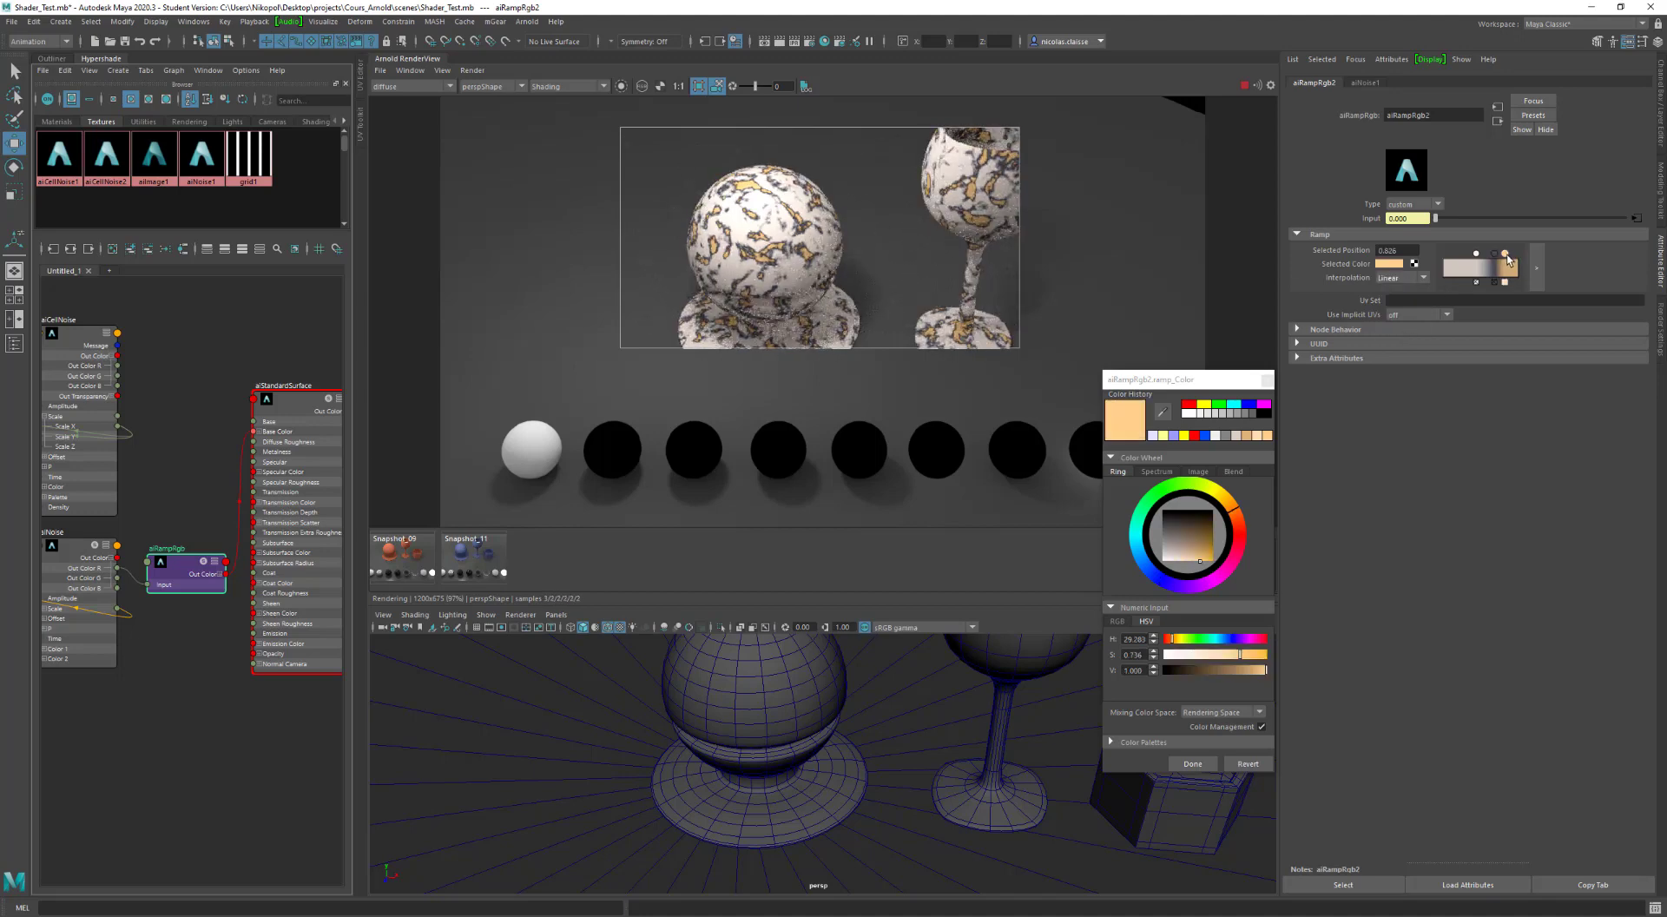
left_click_drag(1505, 254, 1519, 254)
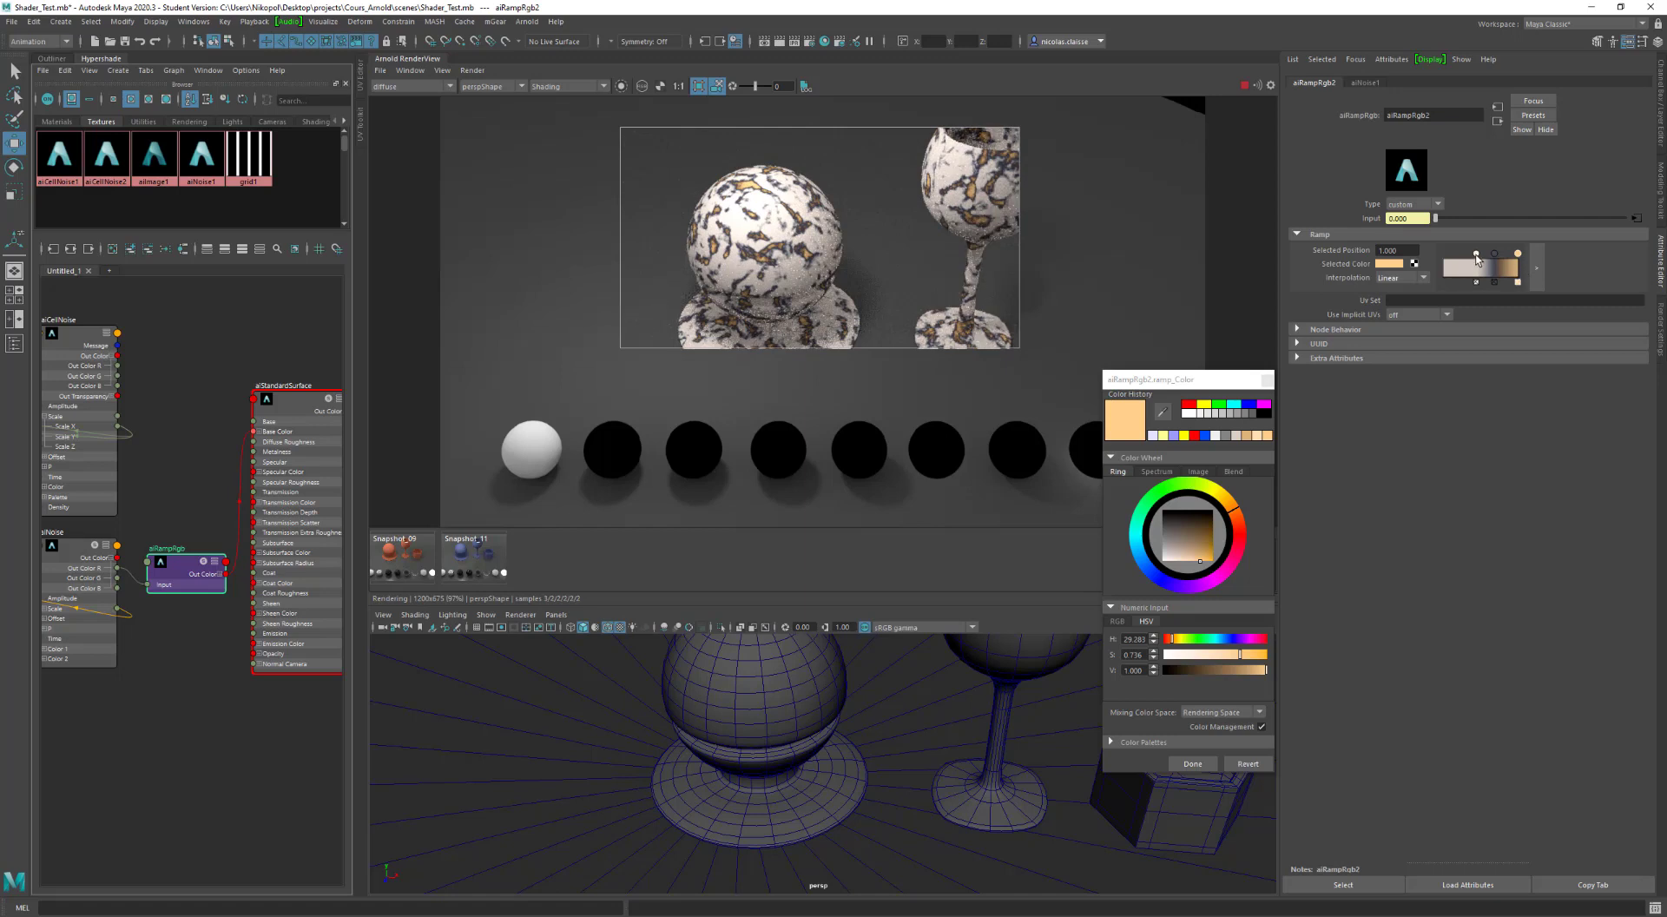
left_click_drag(1477, 255, 1458, 256)
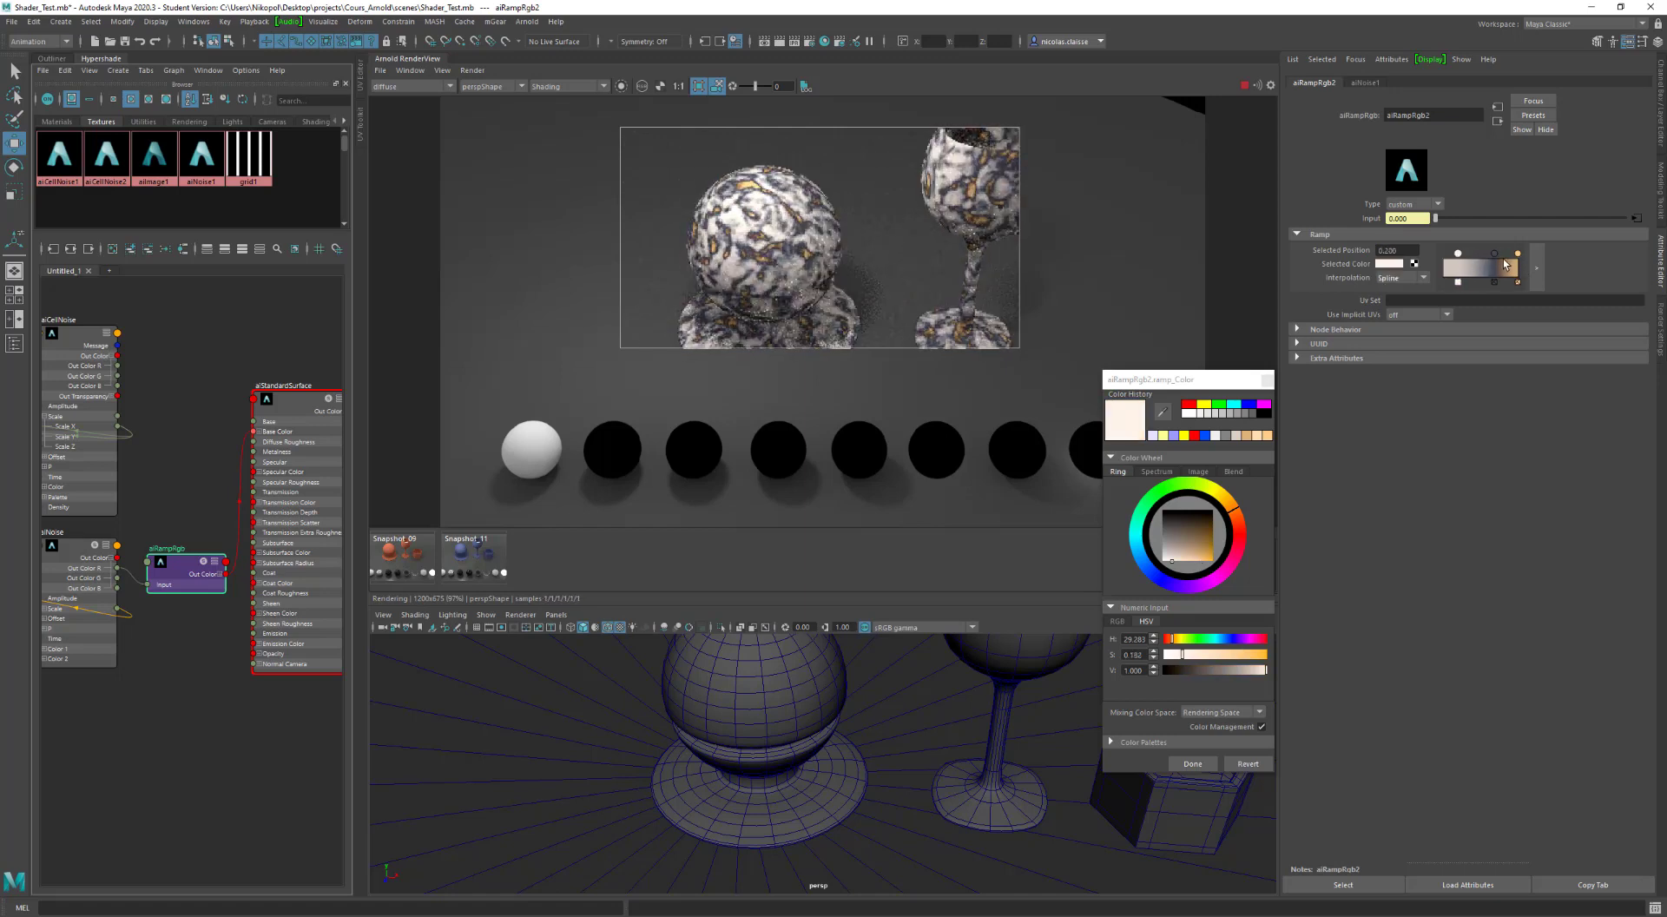
Step: Lighten the ramp's slate grey stop to a pale lavender grey with saturation about 0.14 and value about 0.66
left_click(1495, 253)
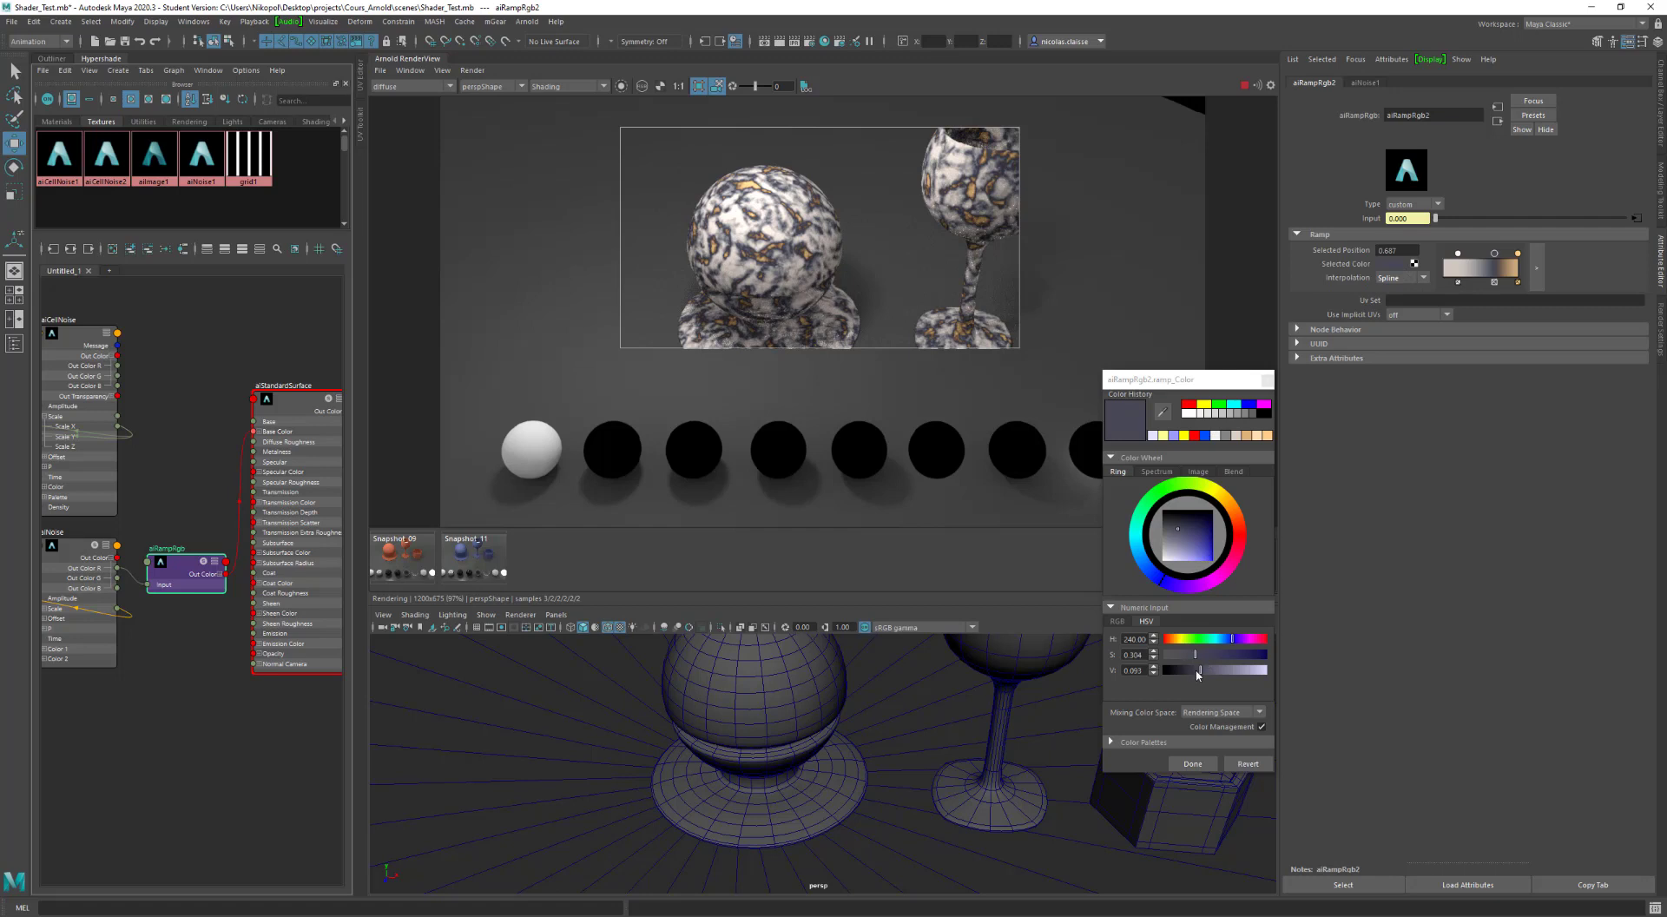
mouse_move(1199, 671)
left_mouse_down()
mouse_move(1258, 670)
mouse_move(1185, 657)
left_mouse_up()
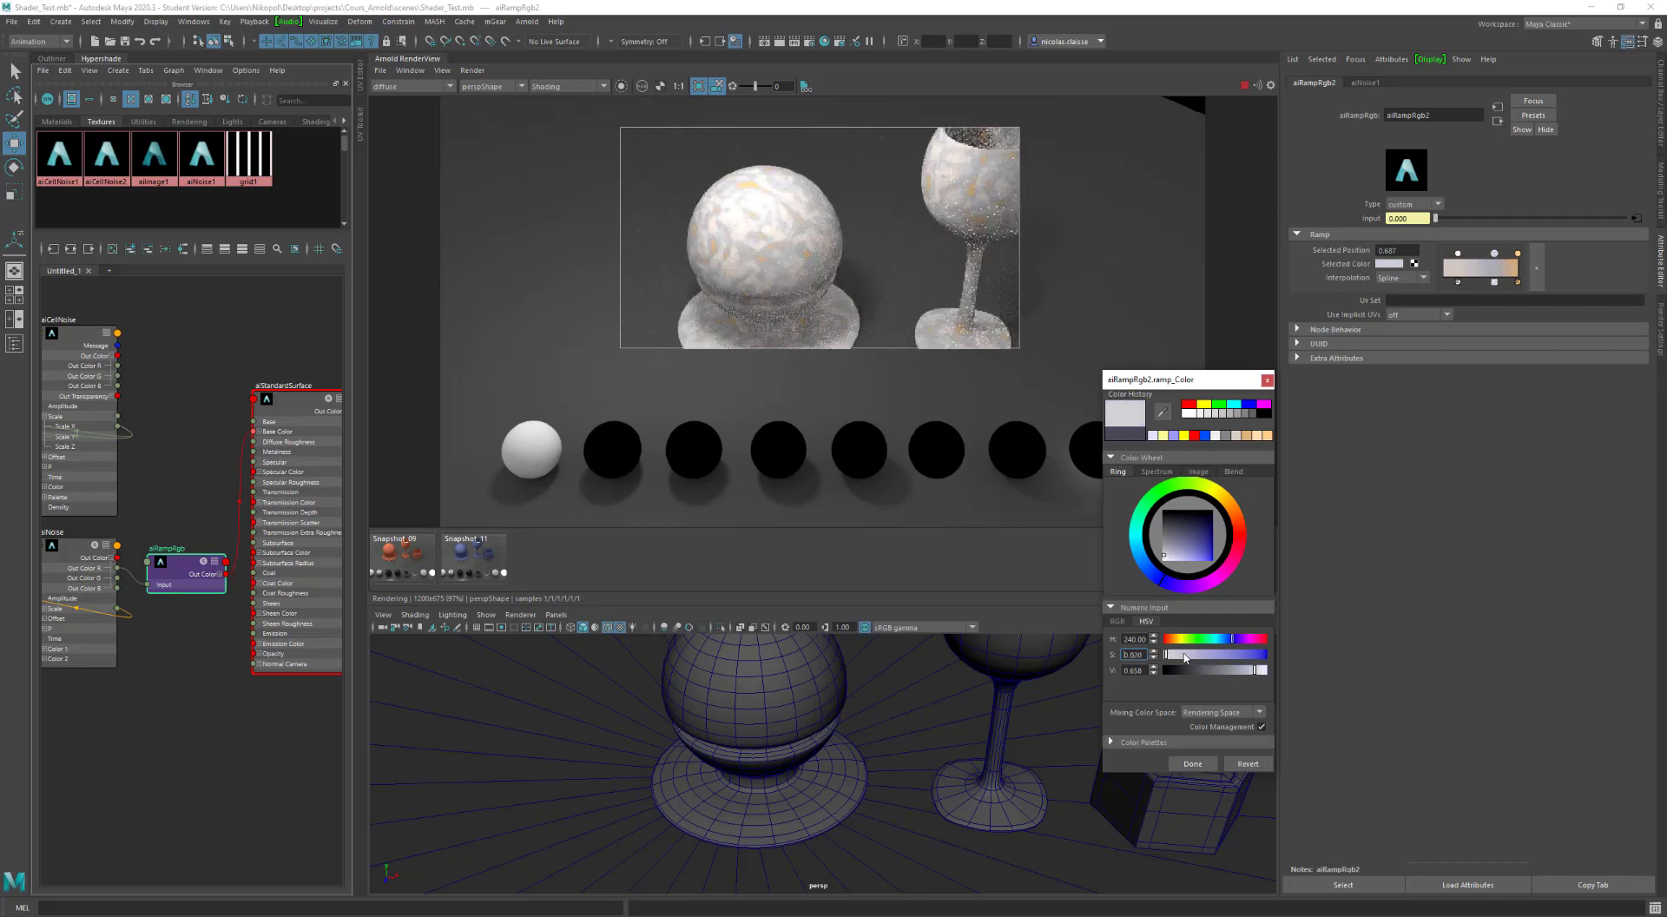
left_click_drag(1182, 659, 1194, 657)
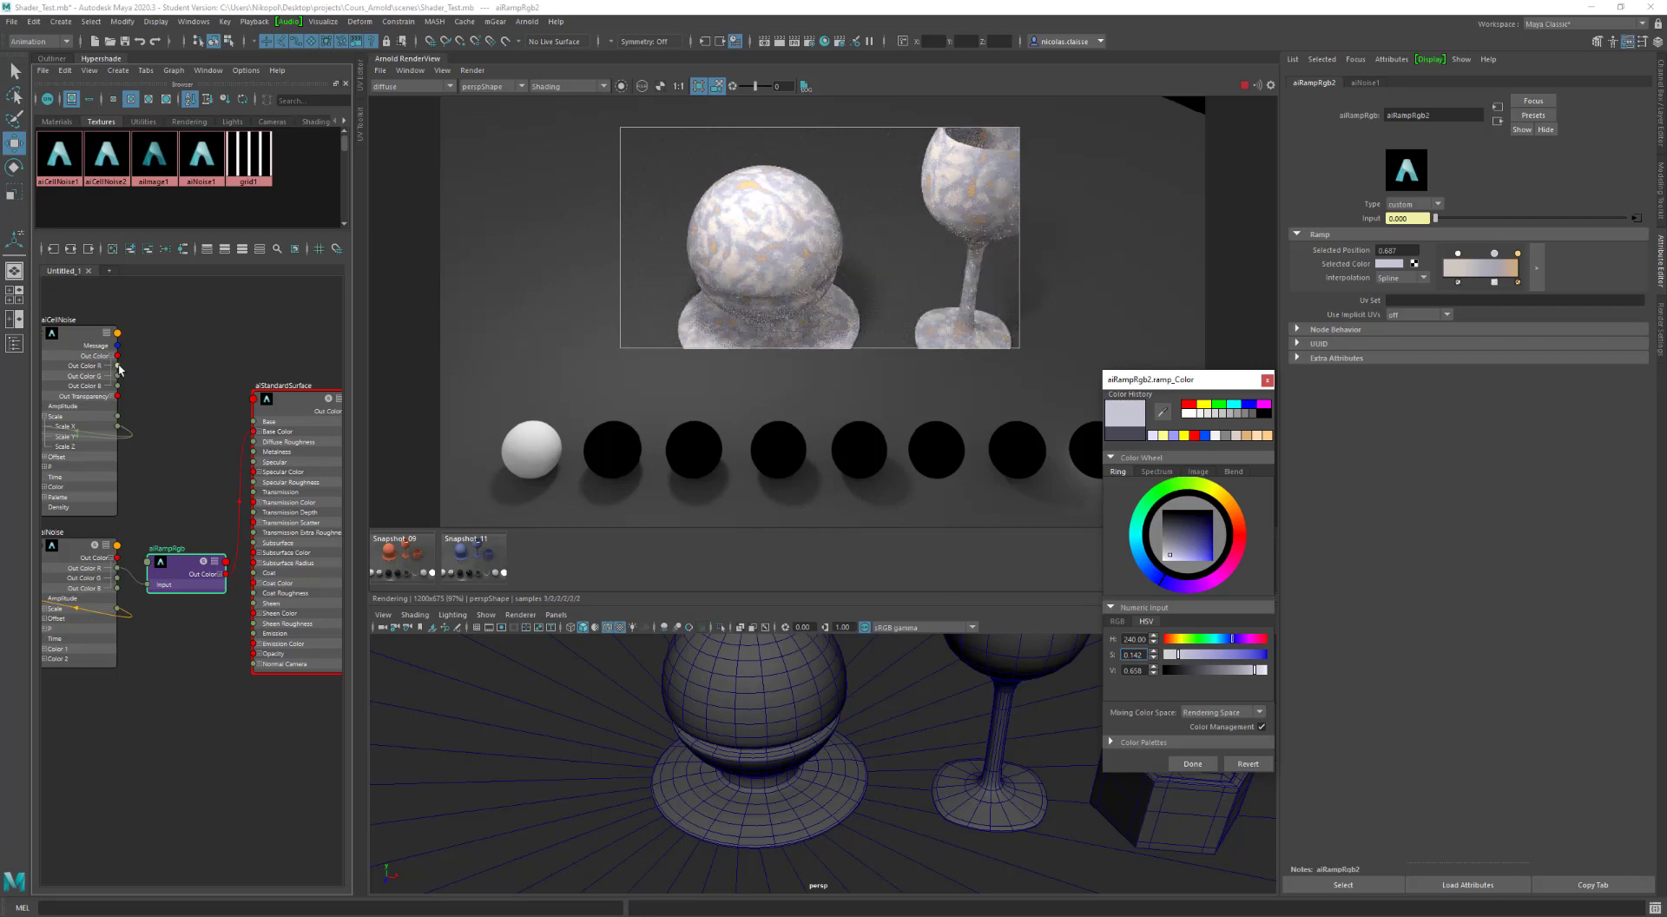
Step: Connect the aiCellNoise Out Color R to the aiRampRgb input and darken the ramp's lavender stop to value about 0.07
left_click_drag(118, 366, 147, 586)
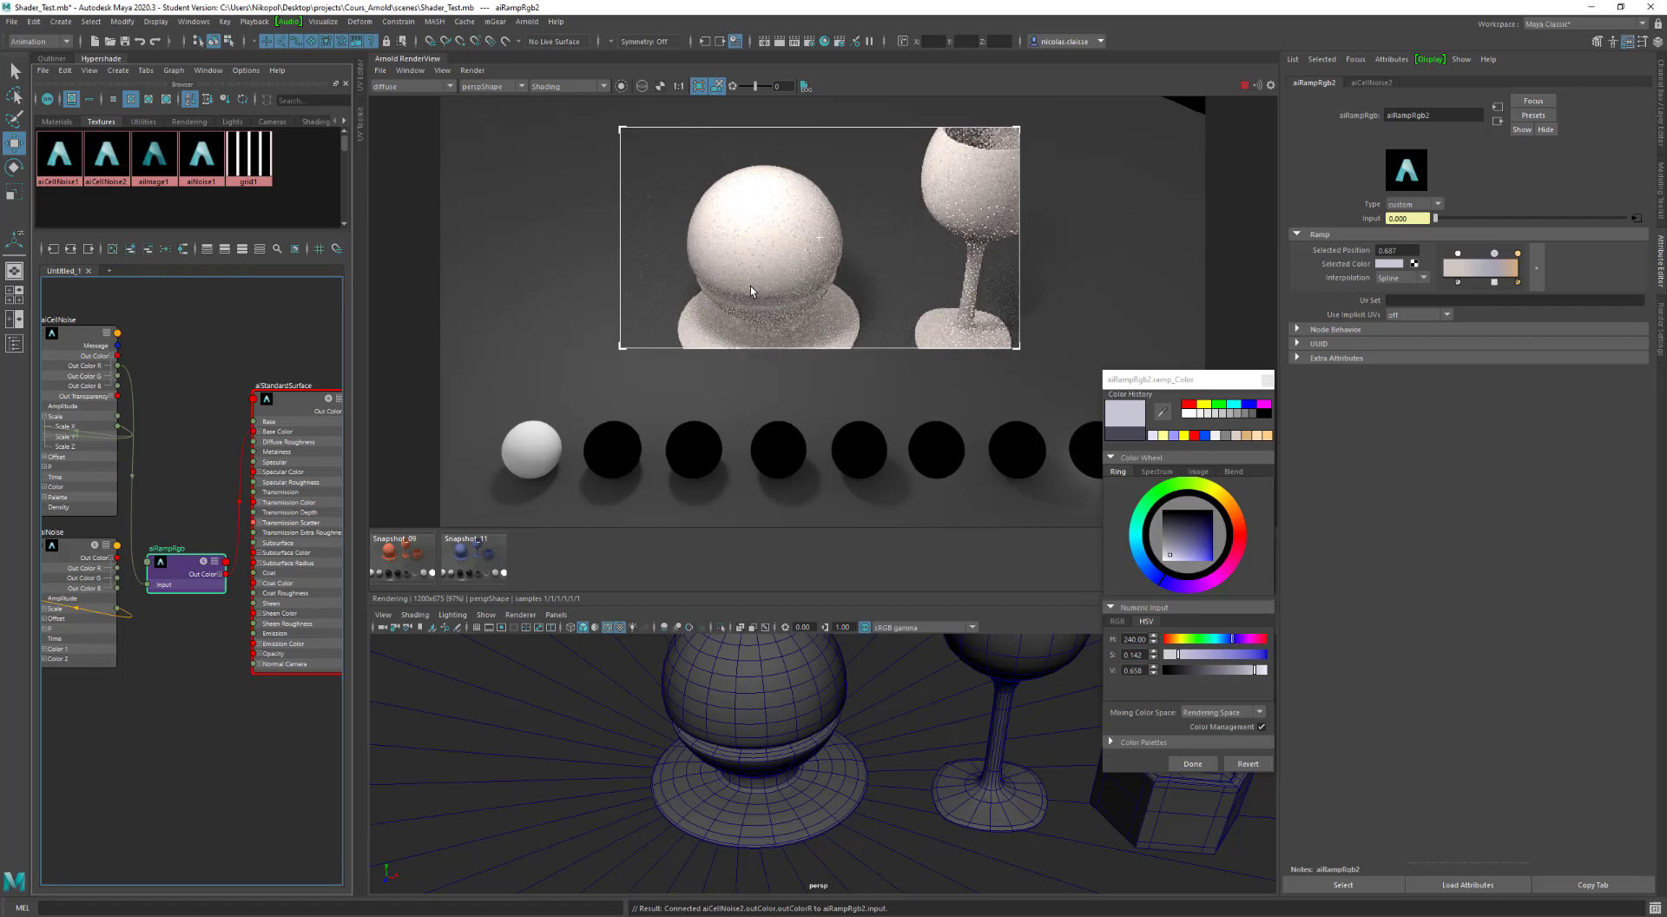
scroll(750, 285, "up", 3)
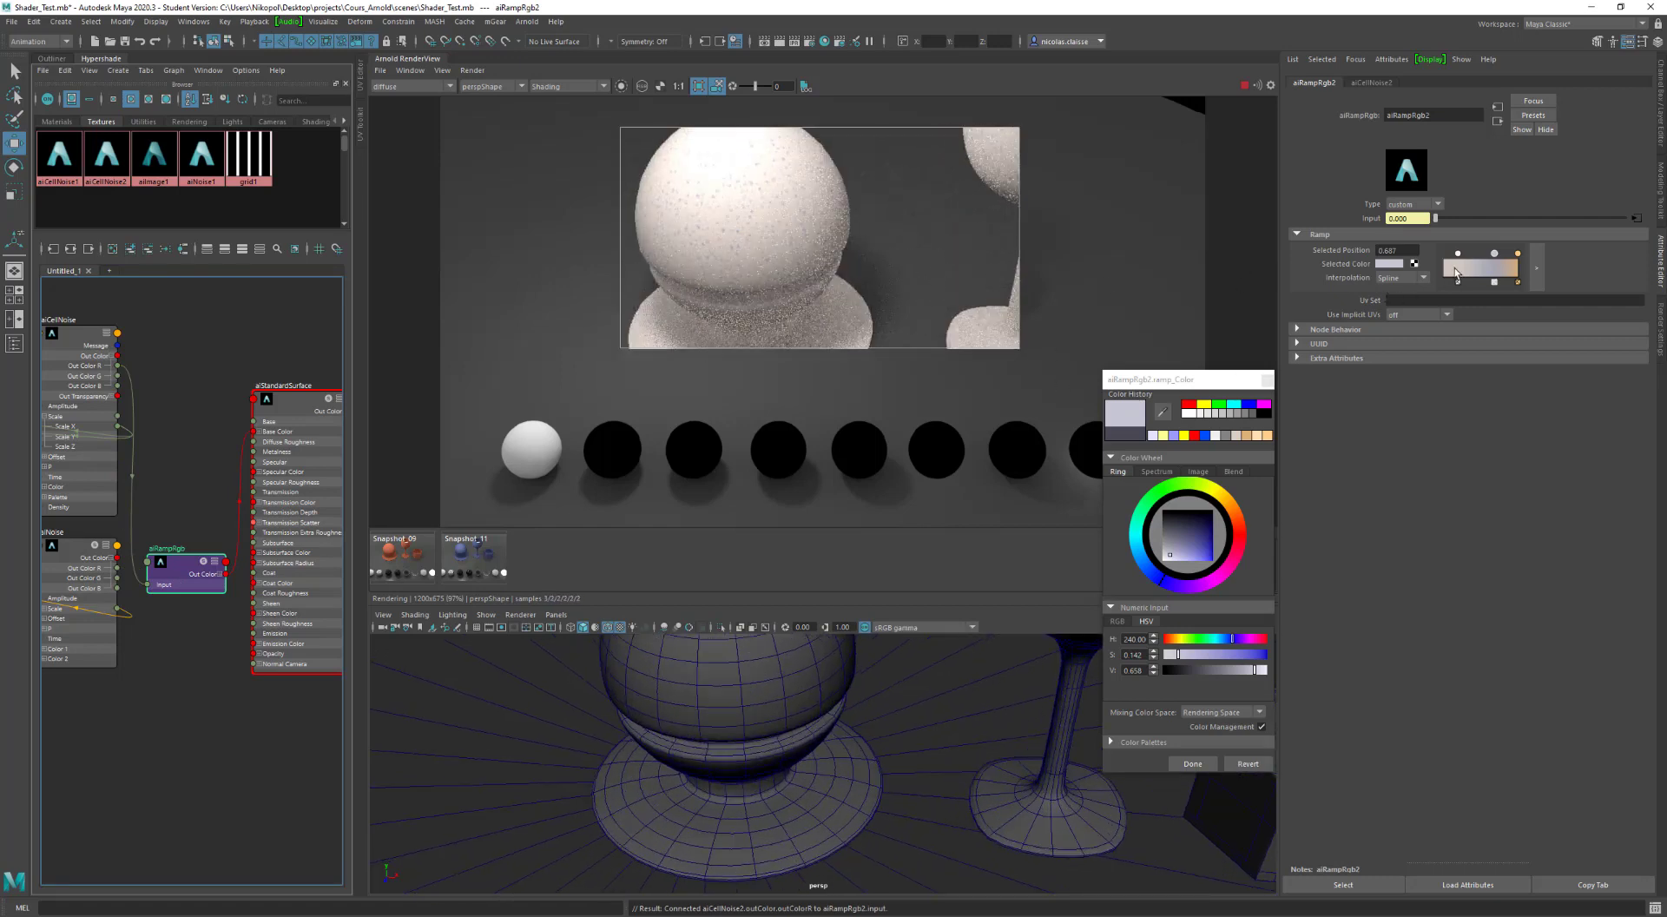
left_click(1200, 671)
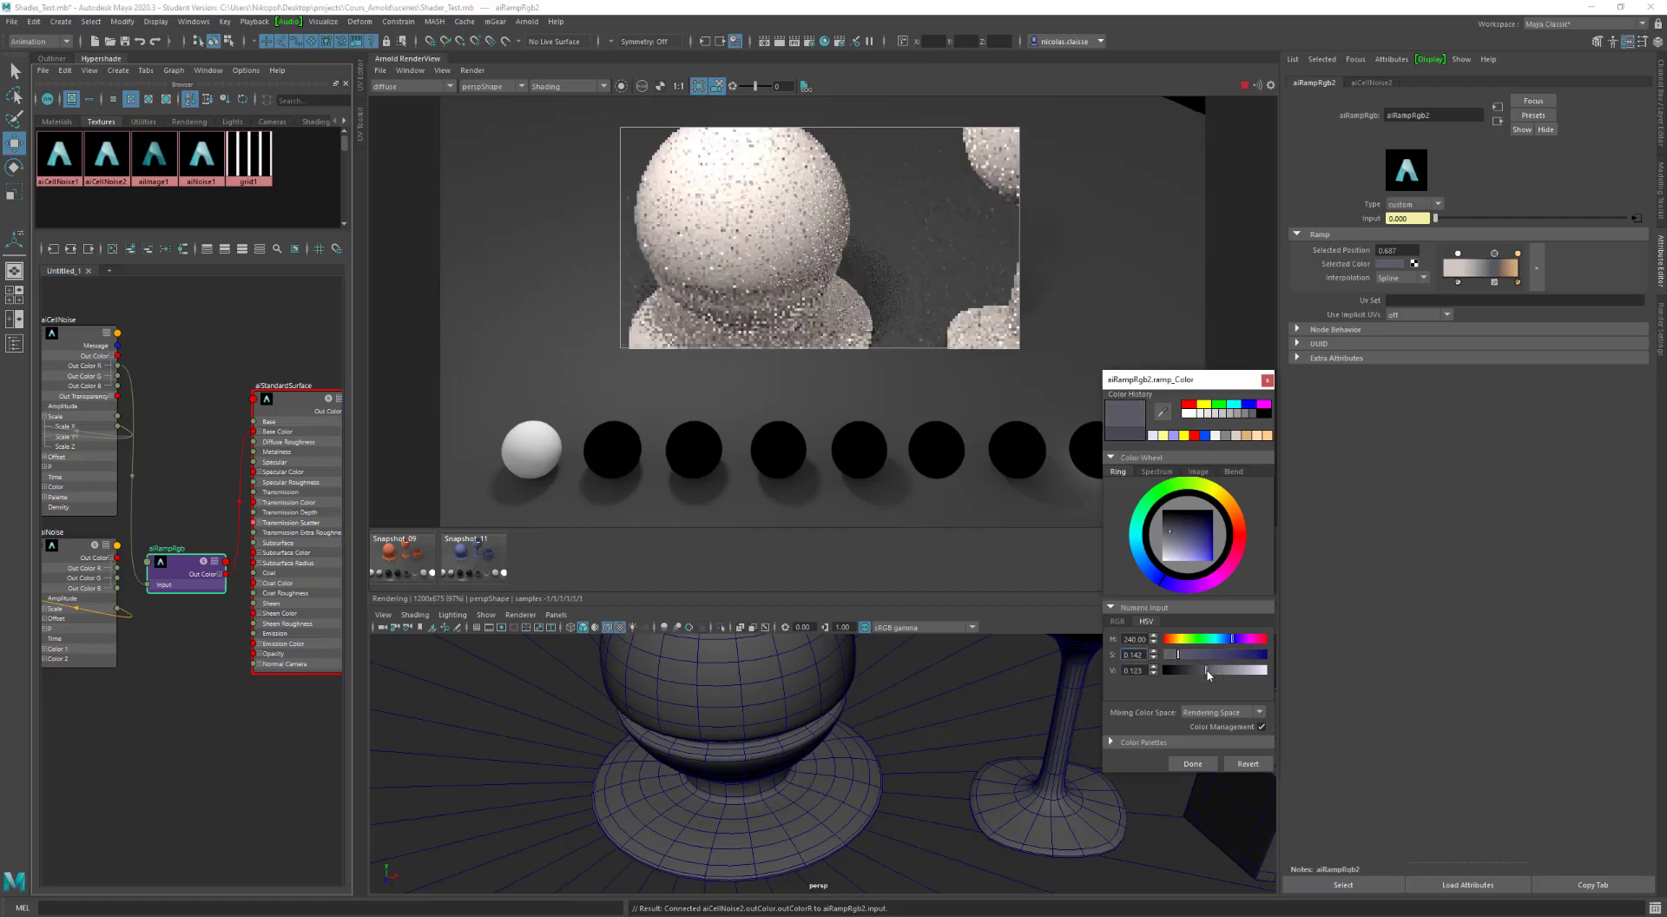
left_click_drag(1199, 671, 1196, 671)
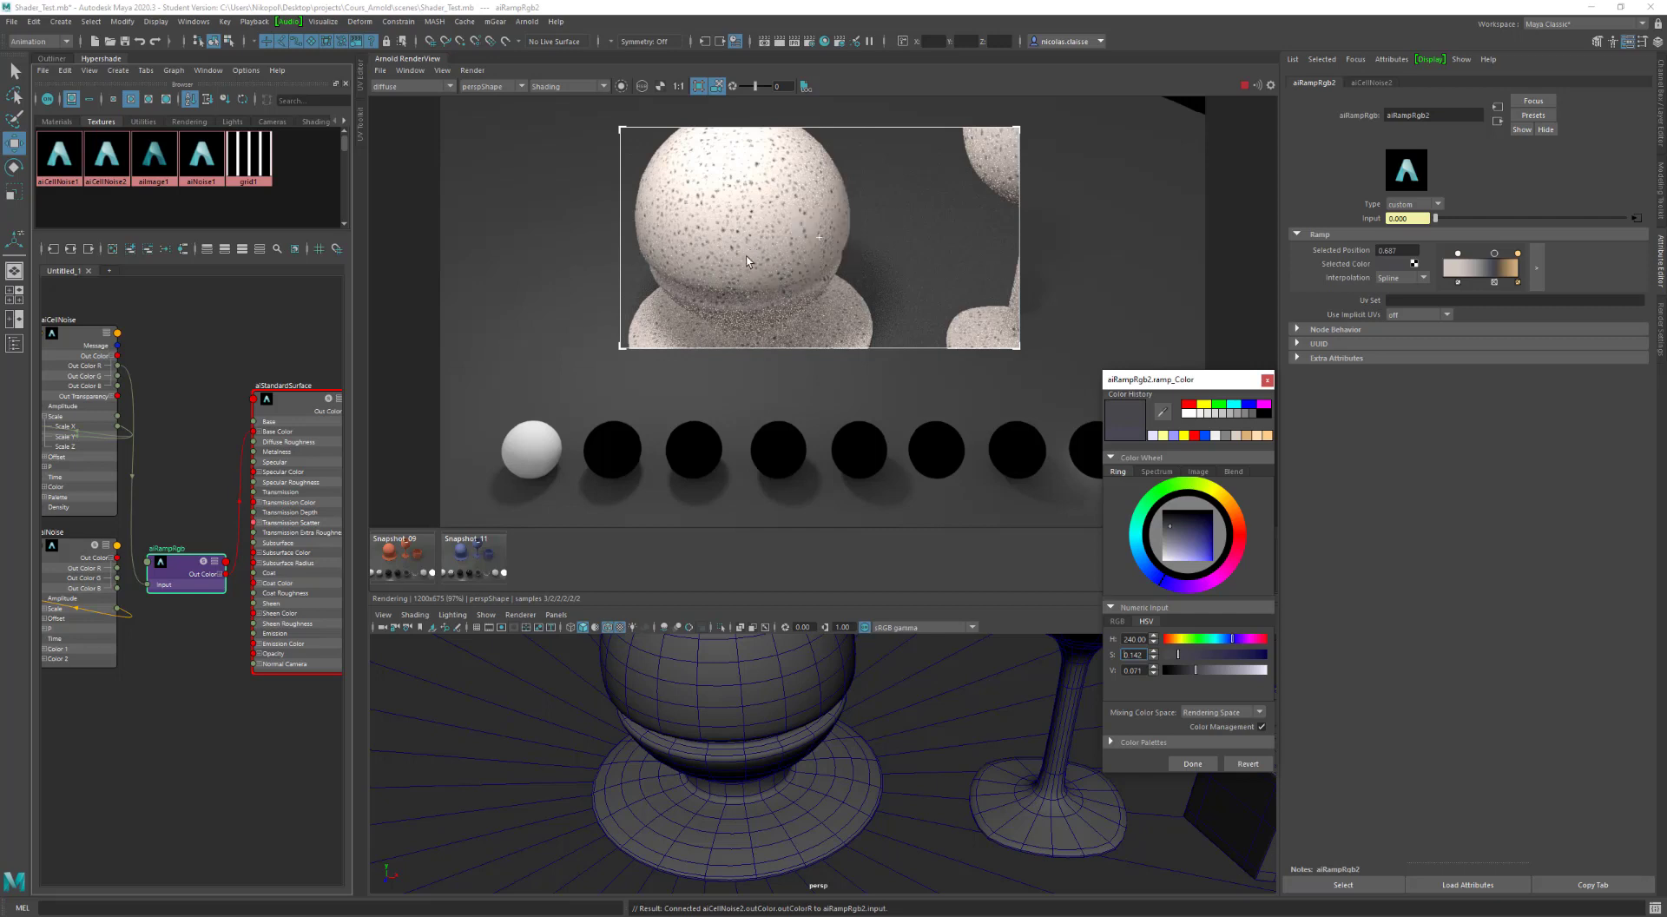
Step: Isolate the selected shading node in the render to compare the aiCellNoise pattern with the aiRampRgb result
left_click(194, 372)
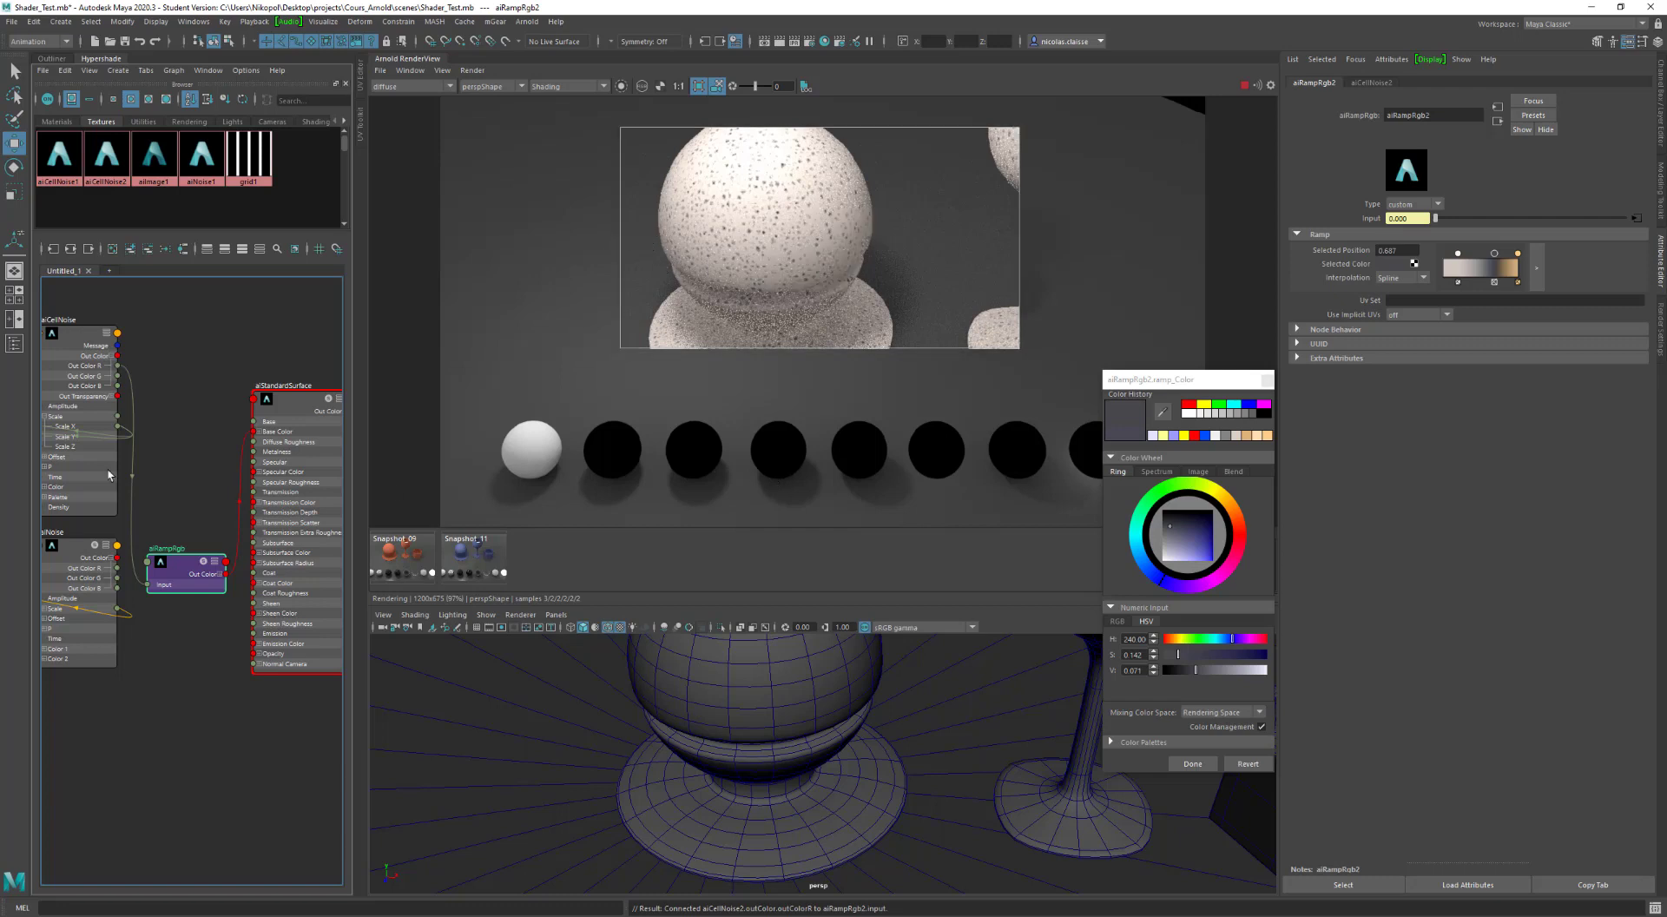
left_click(621, 86)
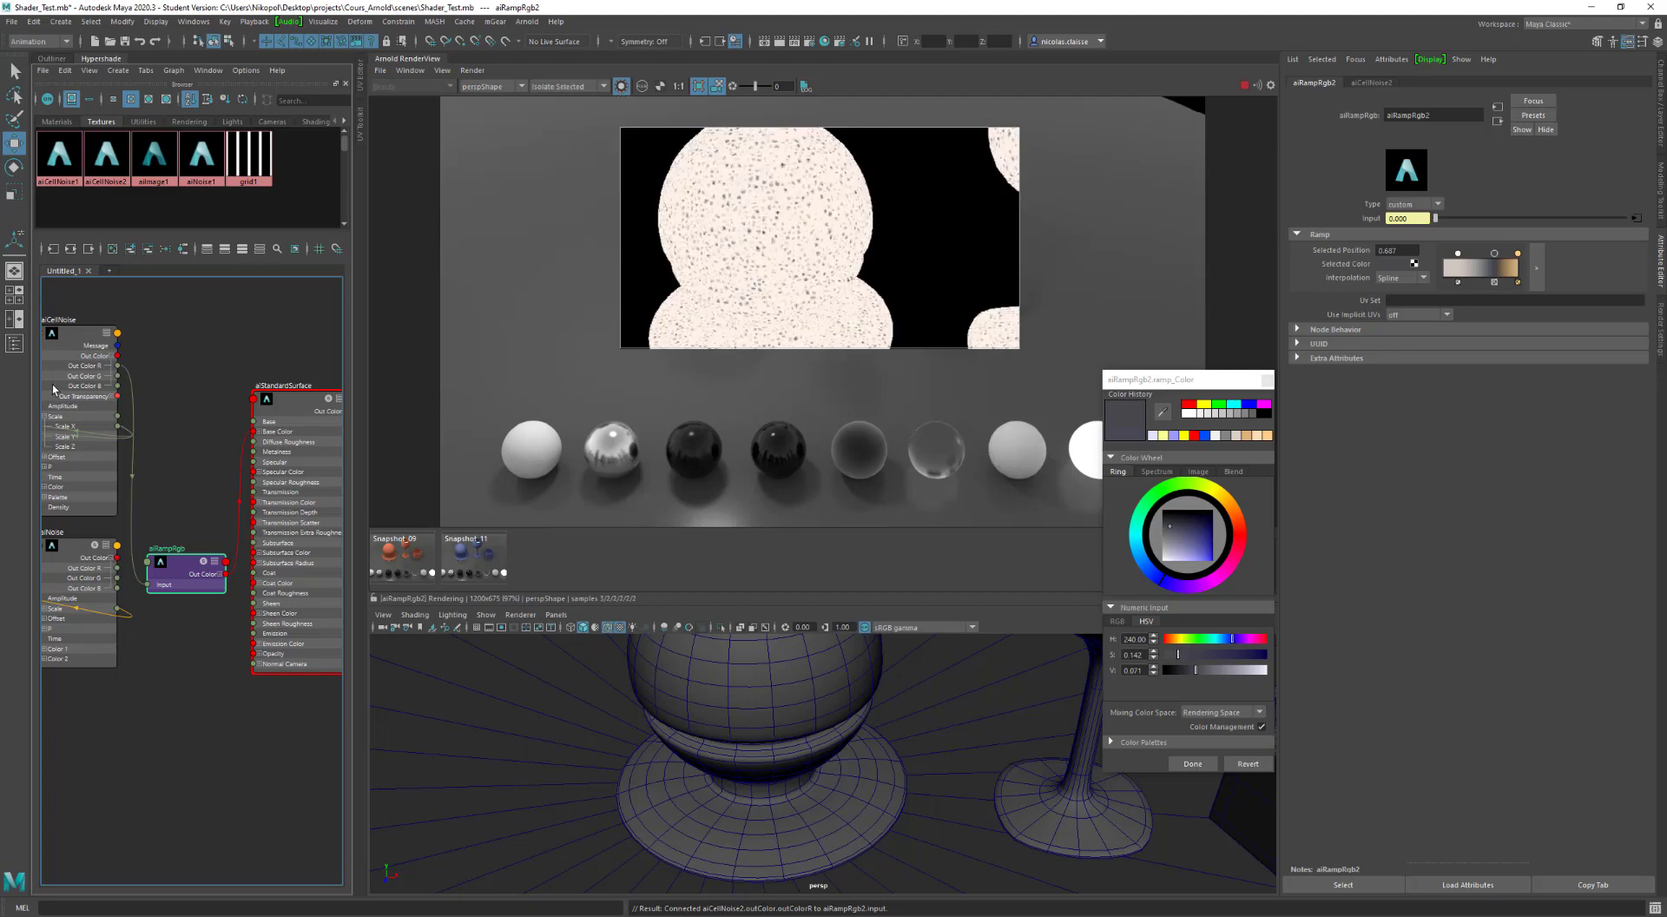
left_click(82, 338)
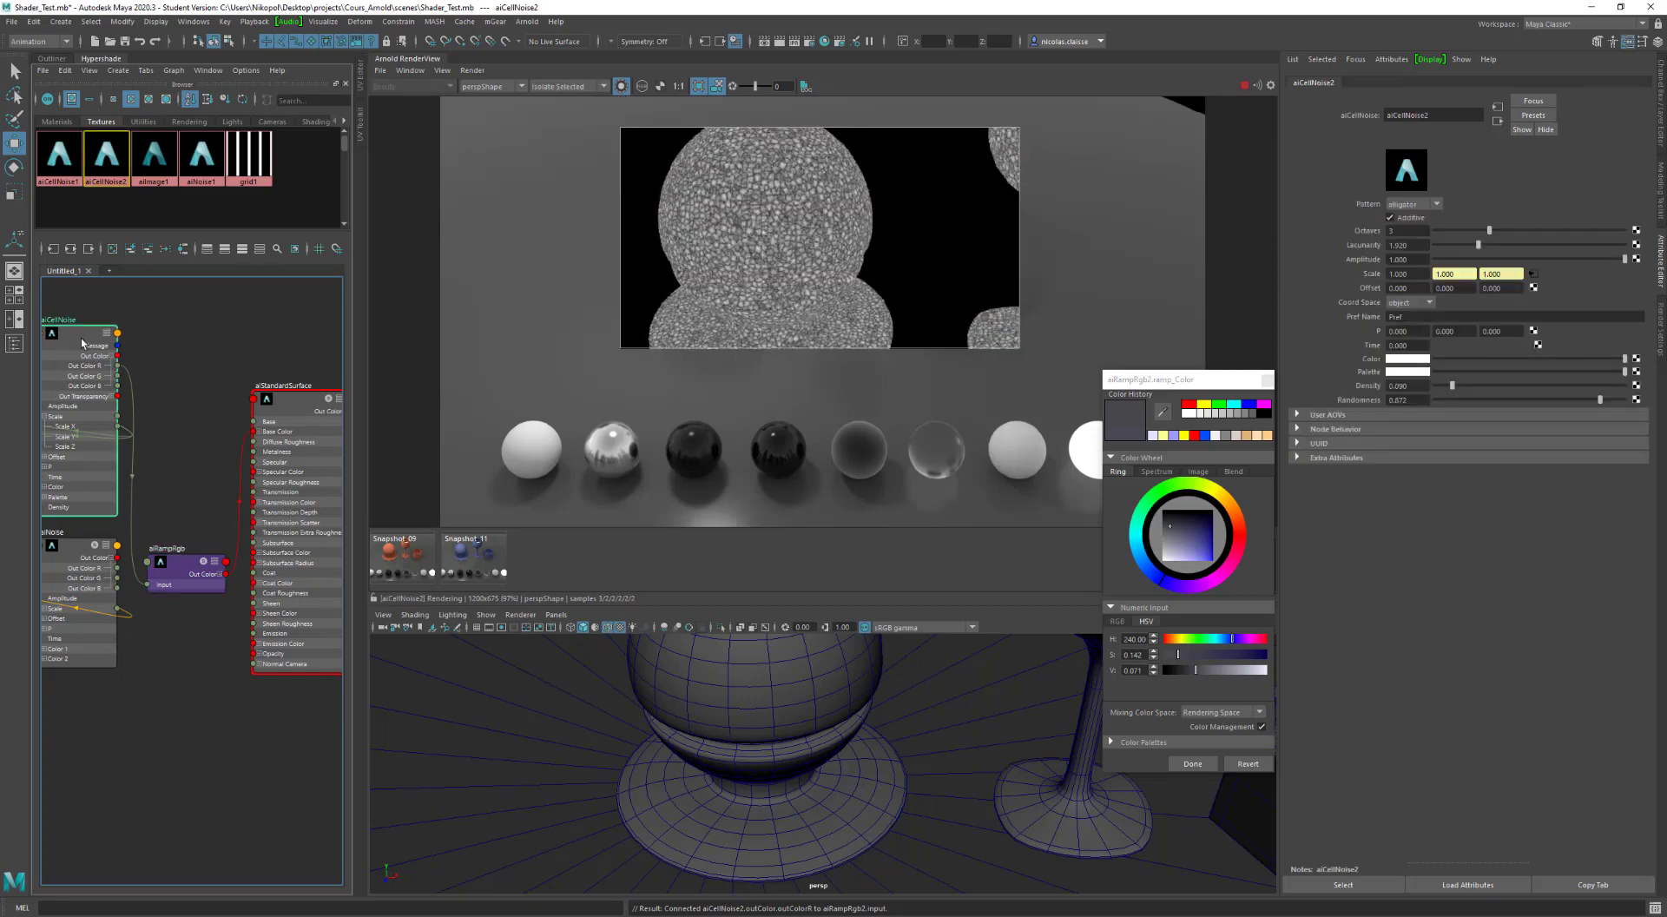
left_click_drag(184, 570, 182, 497)
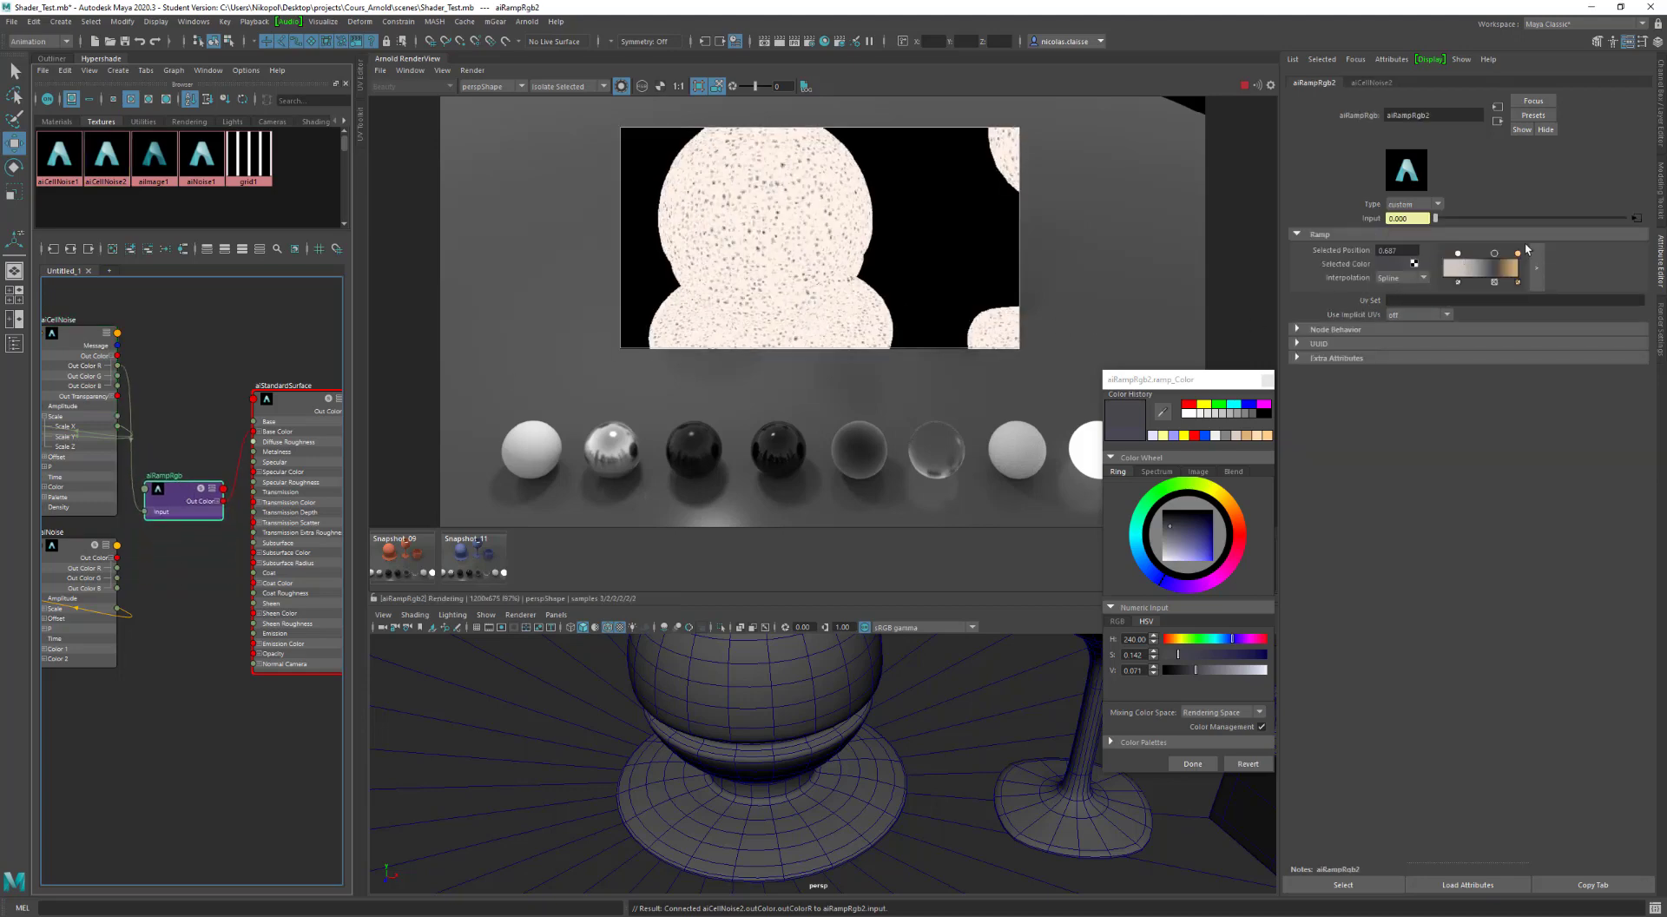
Step: Rearrange the ramp stops, with dark grey at 0, near-white at about 0.38 and orange at about 0.3
left_click_drag(1478, 264, 1442, 264)
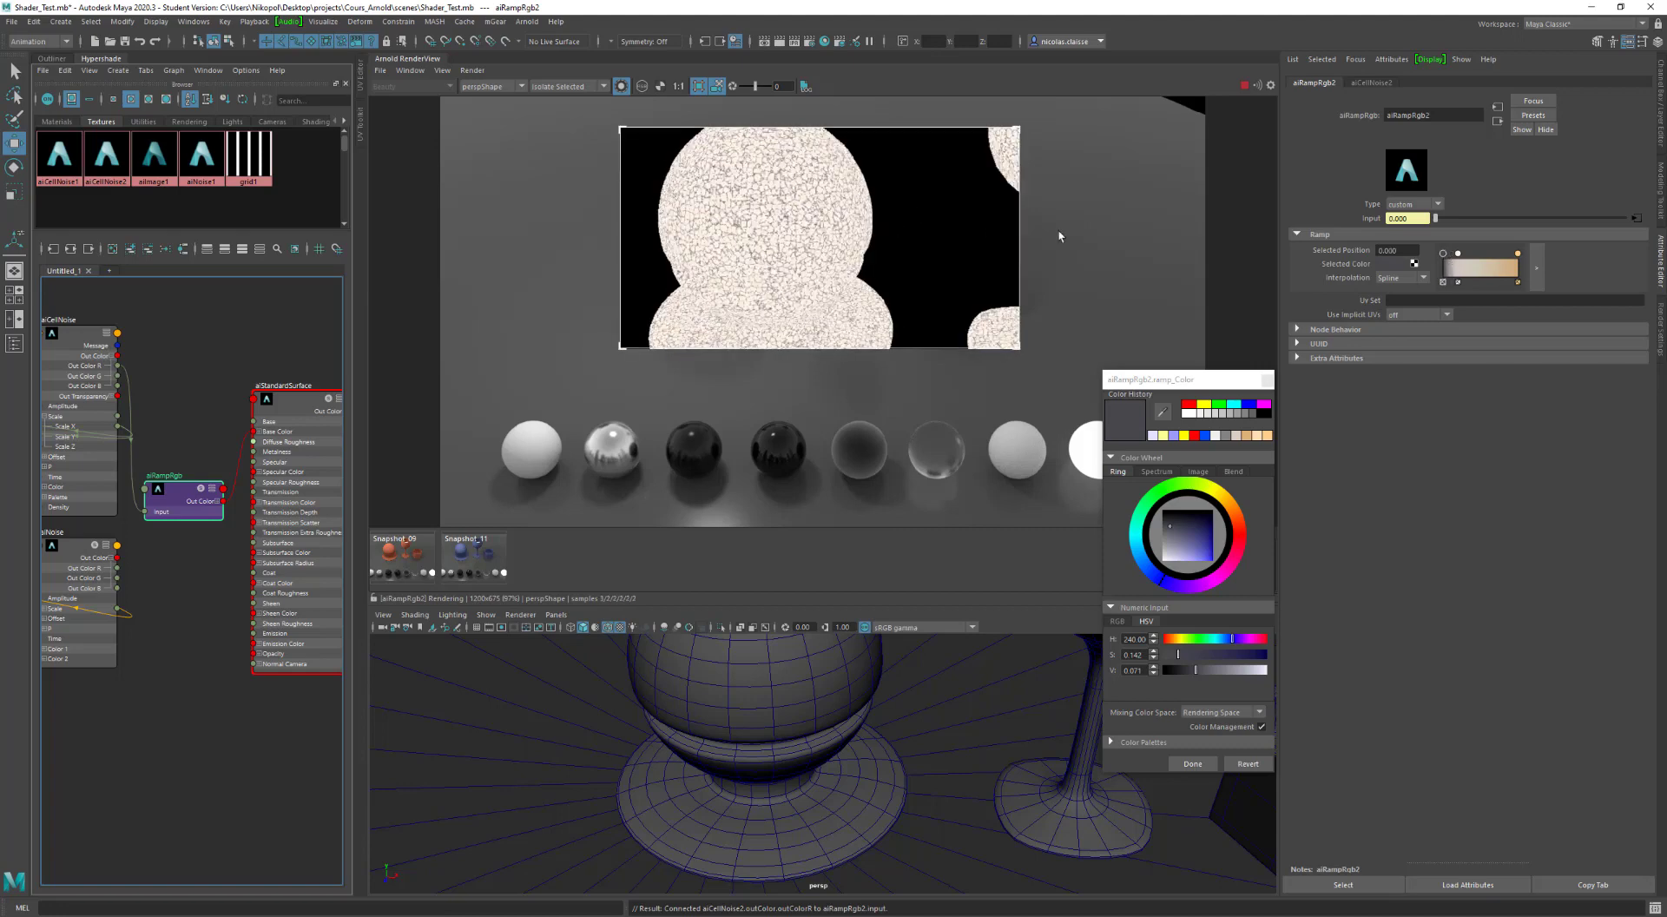
left_click(1472, 257)
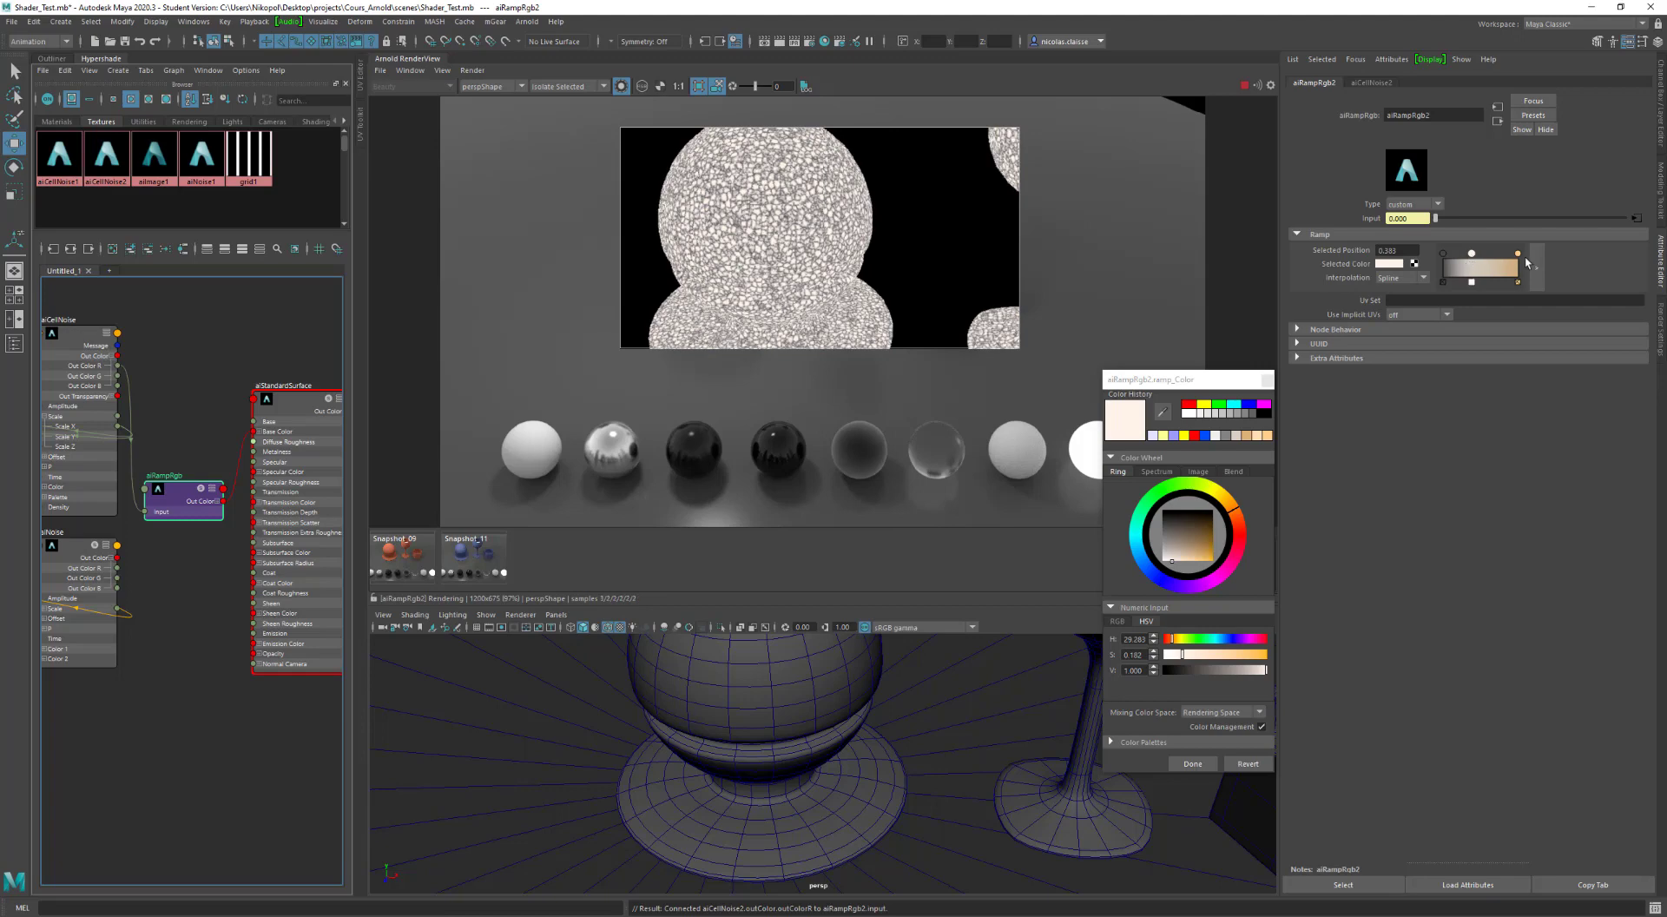
left_click_drag(1518, 254, 1467, 257)
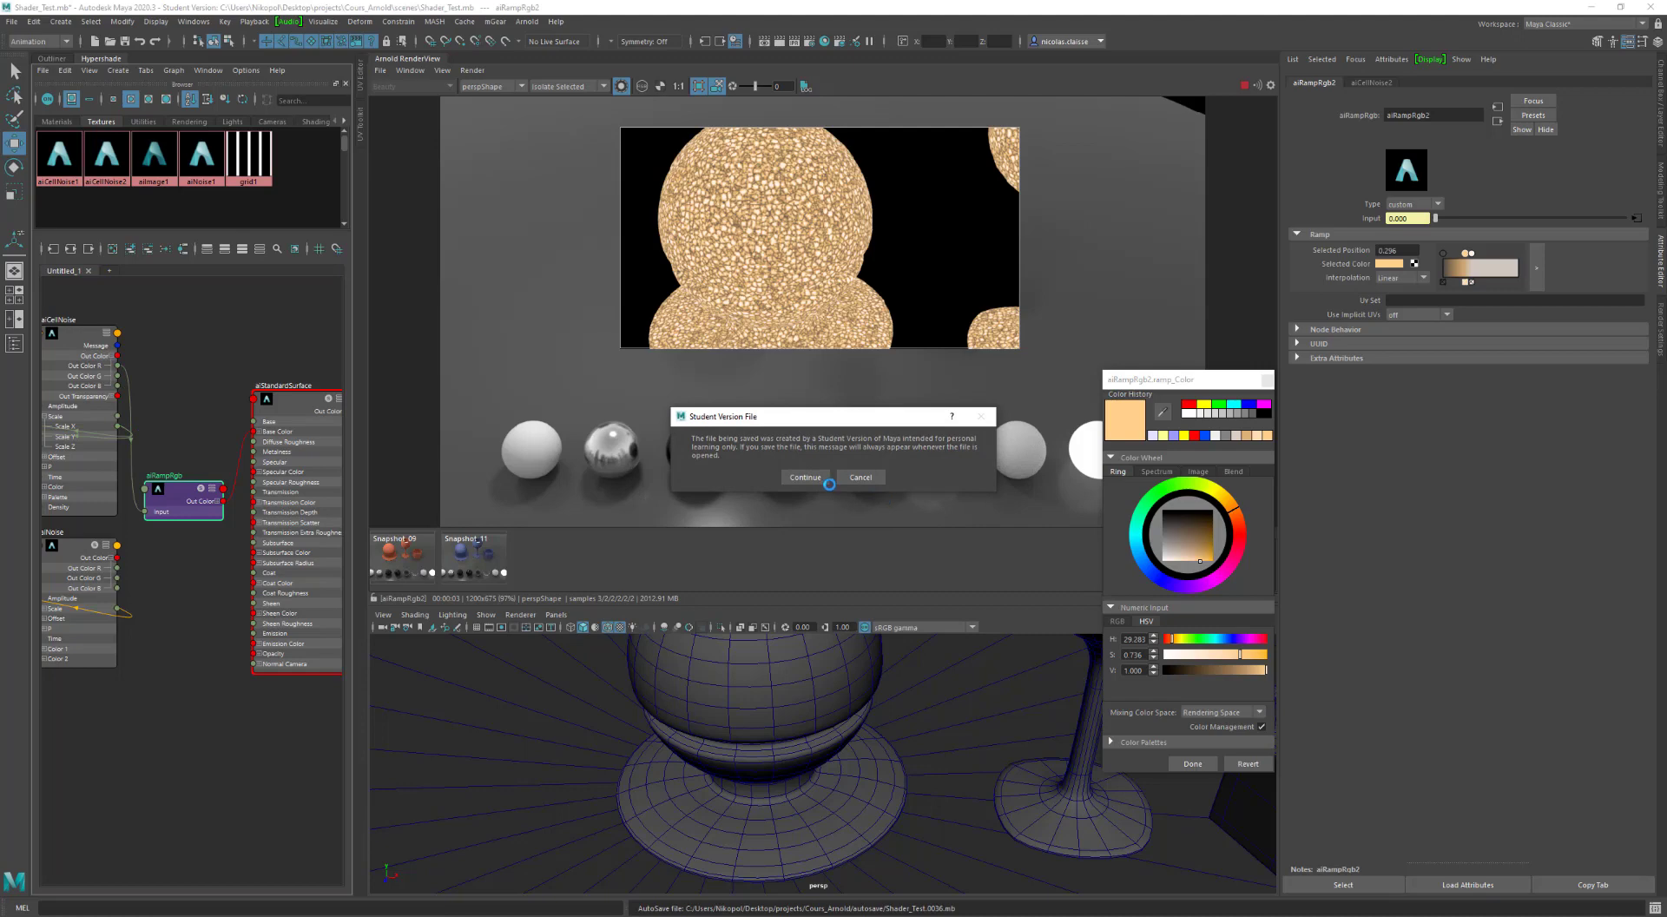
left_click(806, 477)
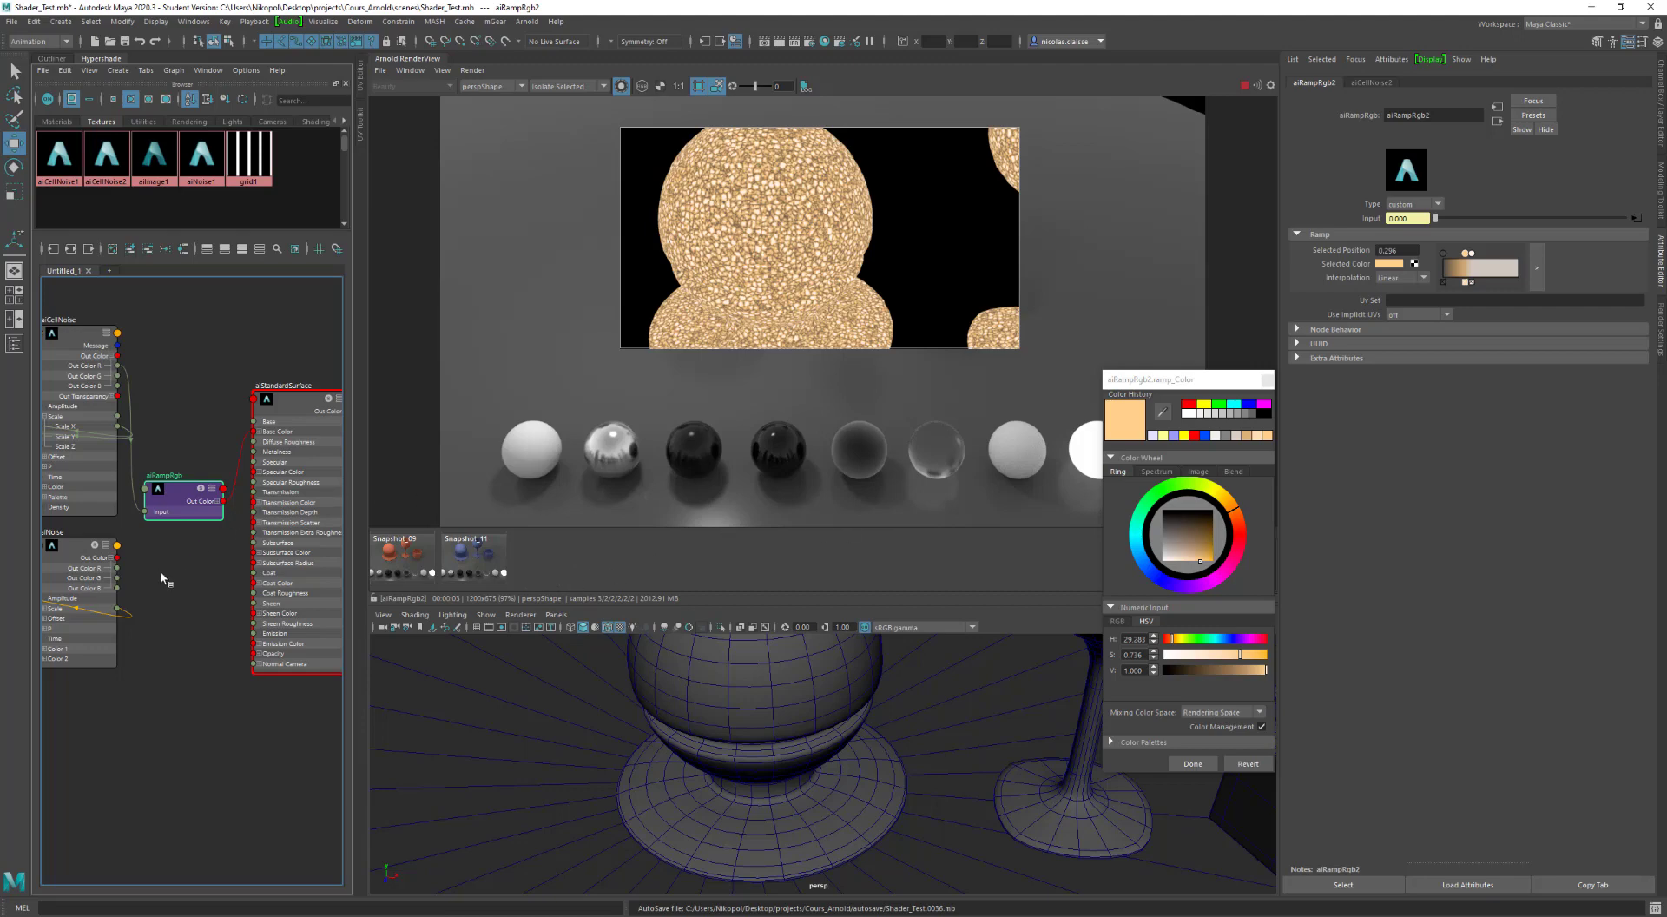
Step: Examine the aiNoise and aiCellNoise nodes in the isolated render and turn the isolation off
left_click_drag(67, 545, 110, 559)
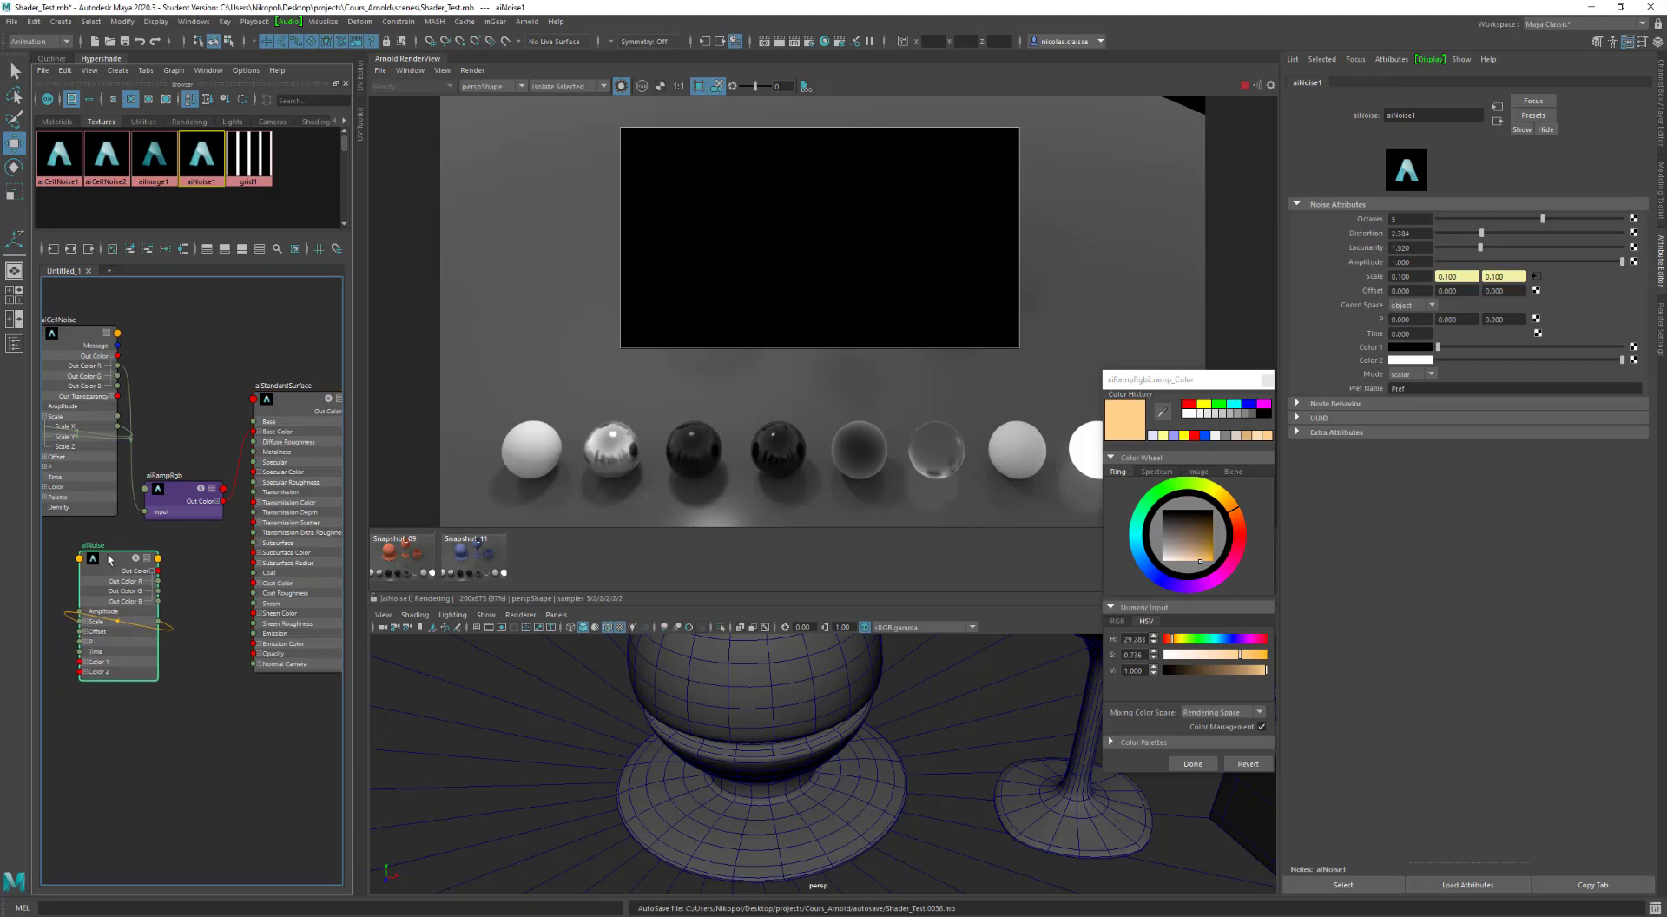
left_click(57, 340)
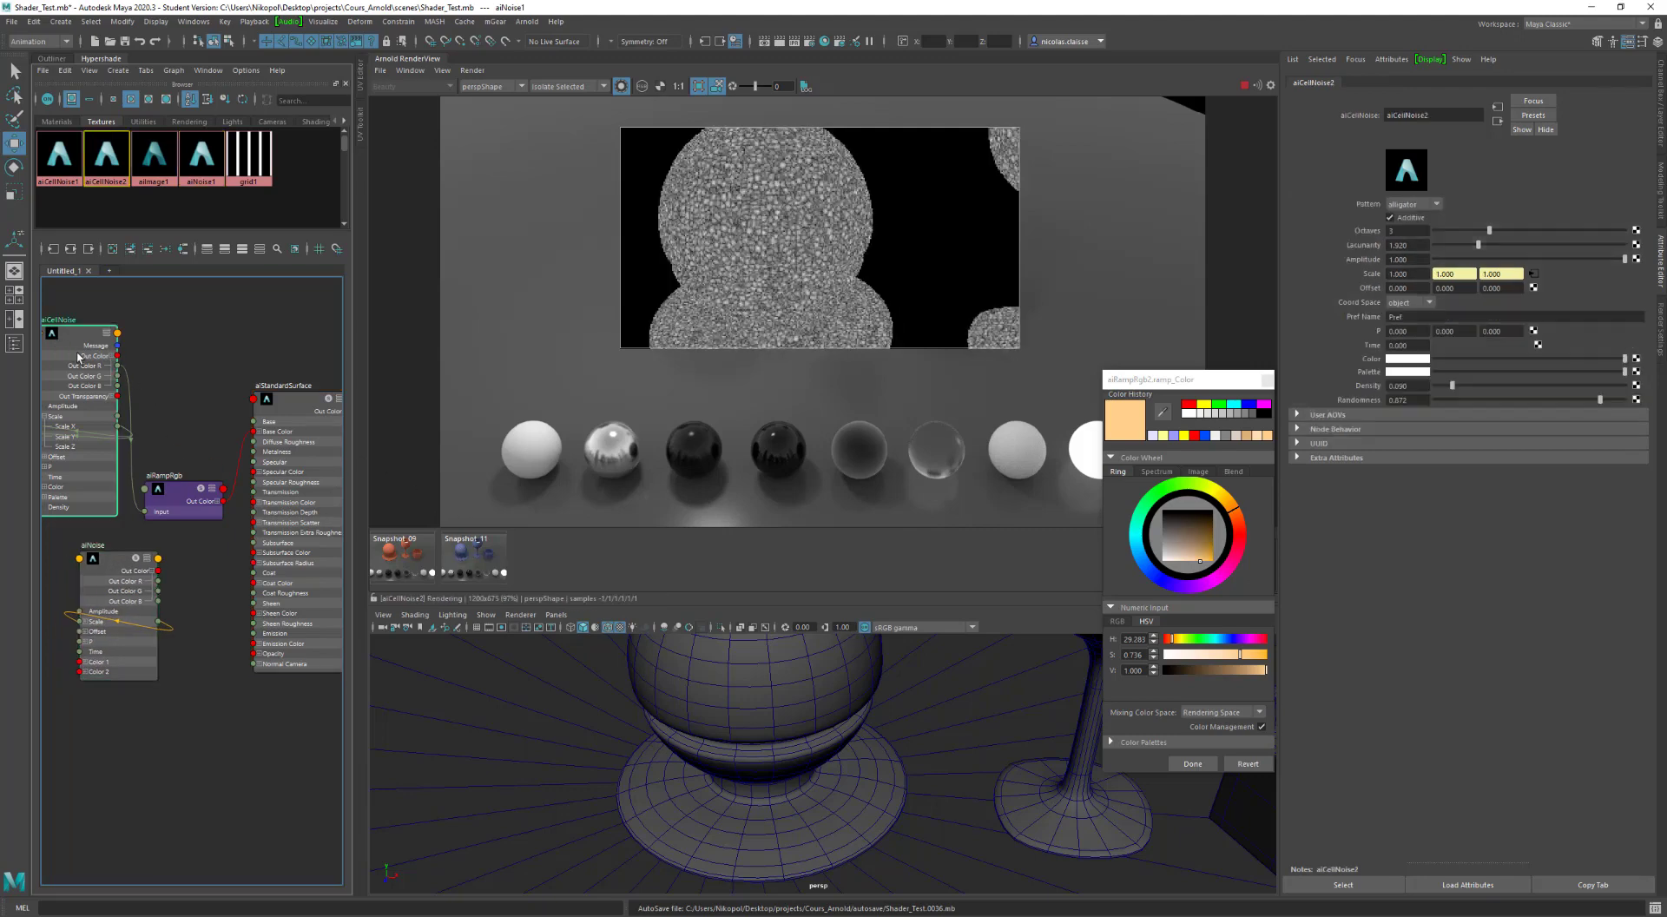
left_click(620, 86)
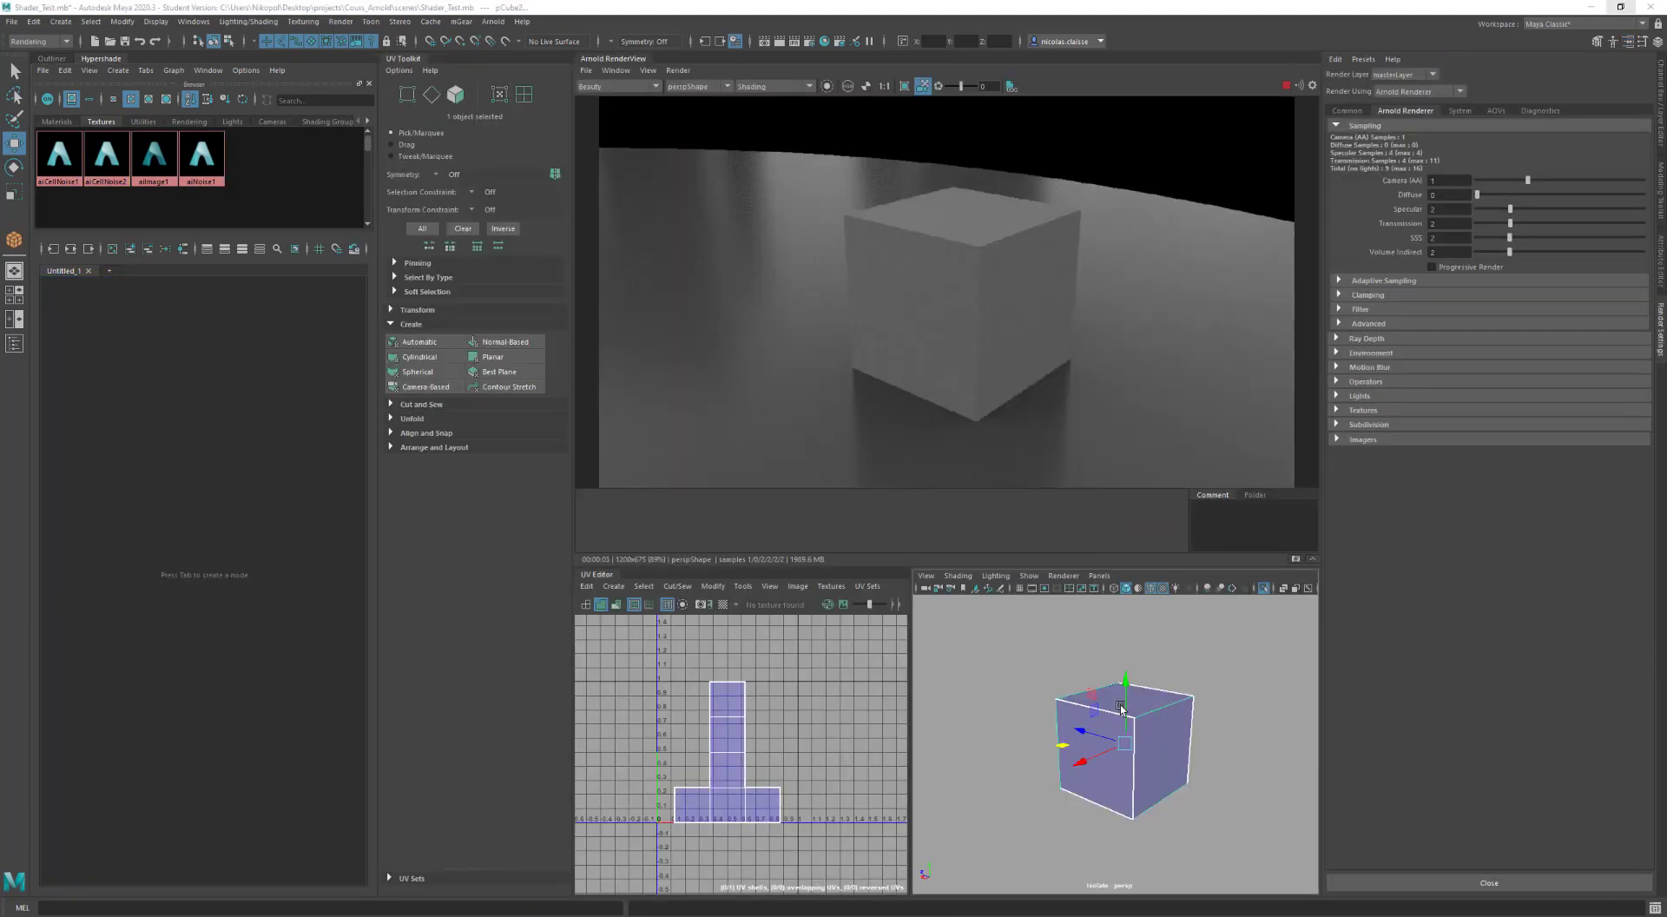
Step: Select the cube and assign a new aiStandardSurface material to it
left_click(1117, 713)
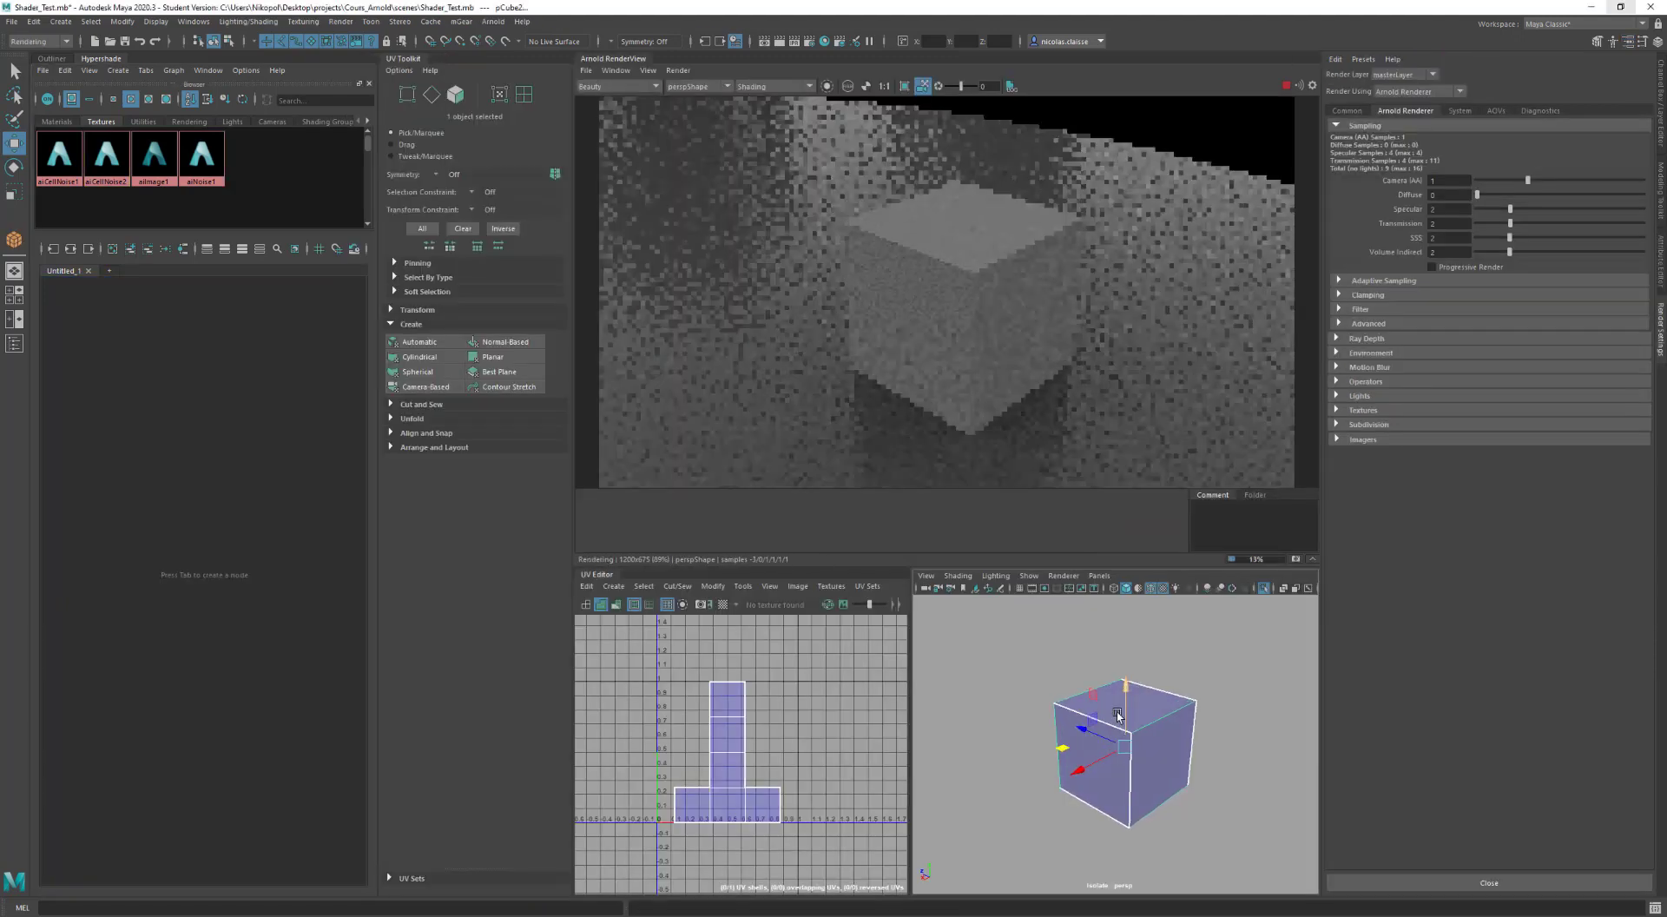
left_click_drag(1136, 757, 1146, 748)
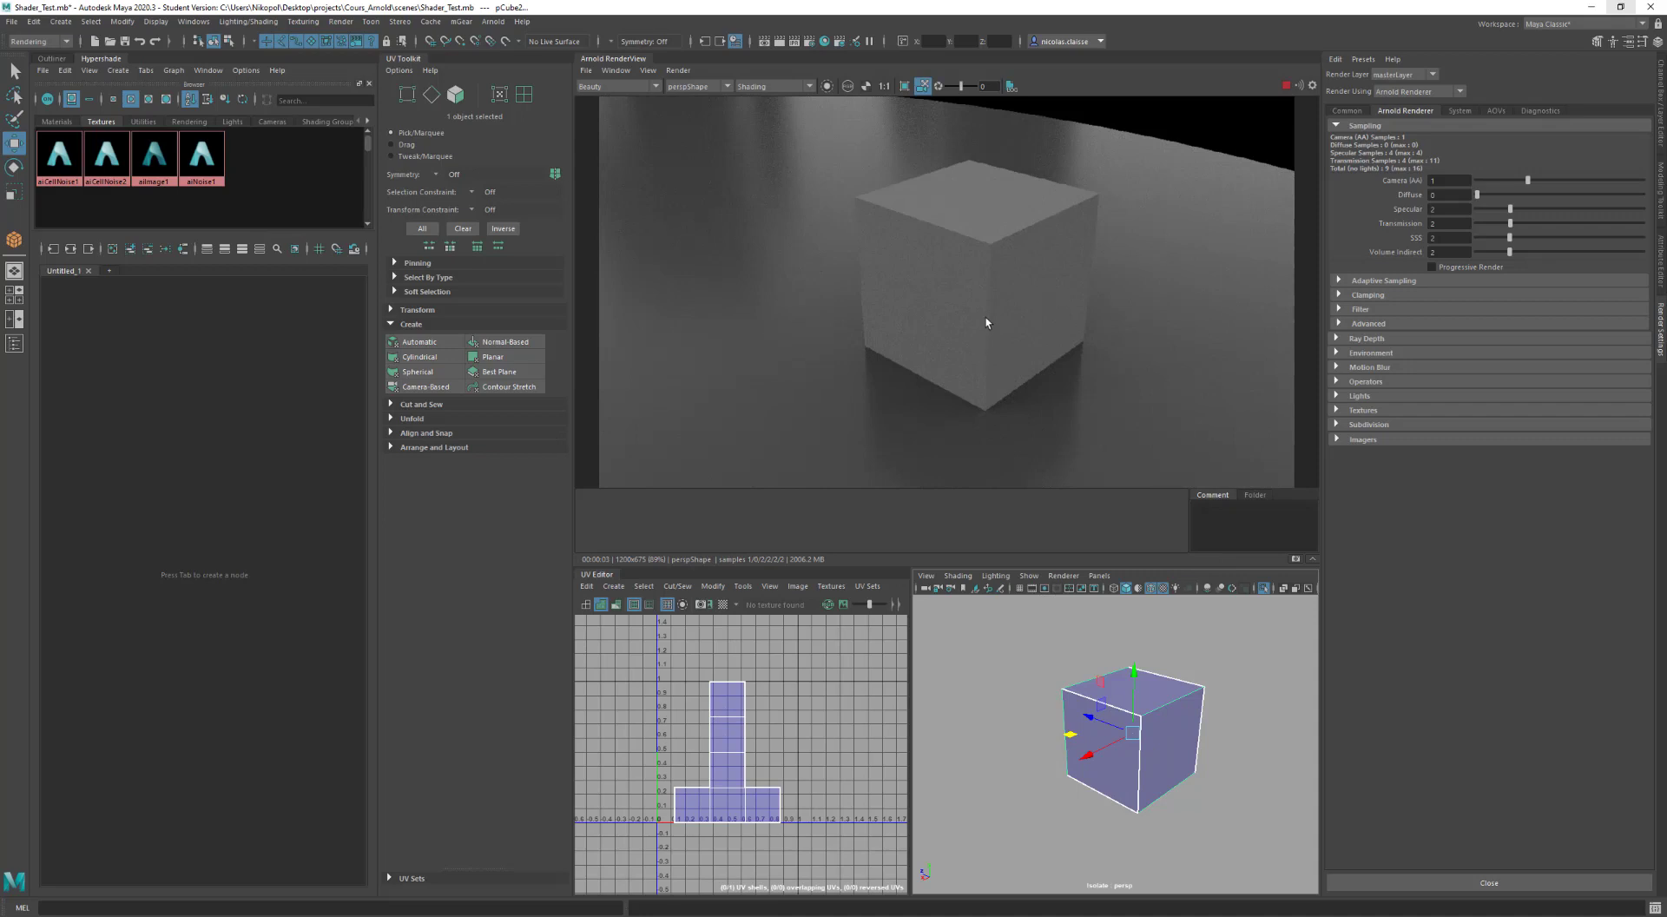
right_click_drag(1154, 722, 1258, 846)
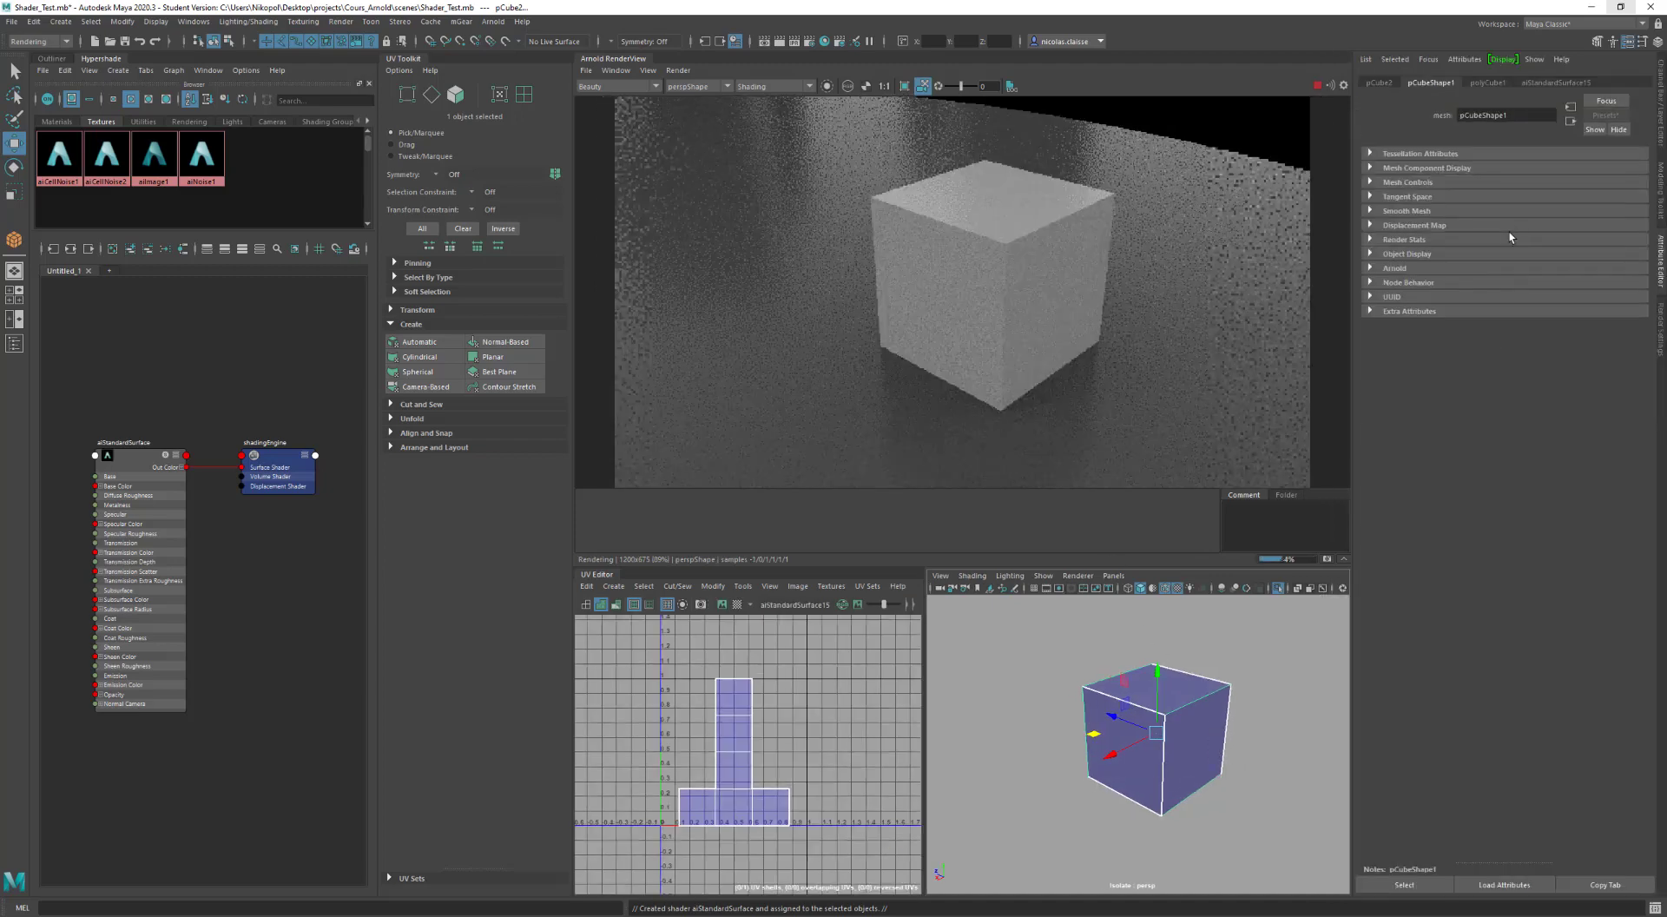
Step: Map an Arnold aiImage texture to the base color of the cube's new aiStandardSurface
left_click(1551, 82)
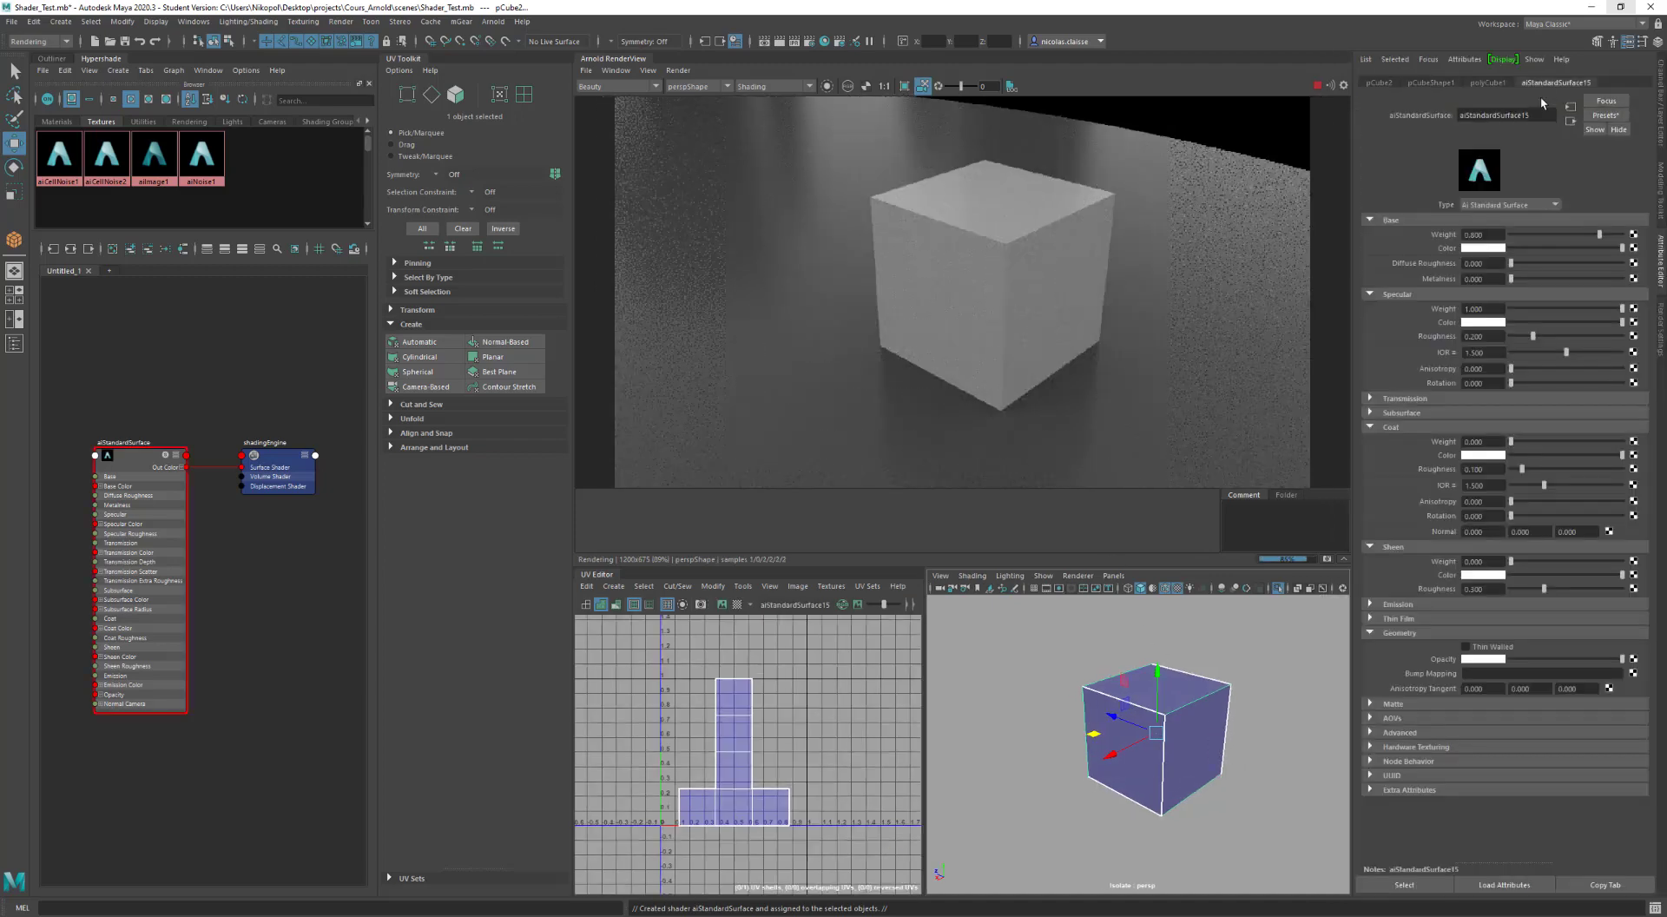
left_click(1632, 249)
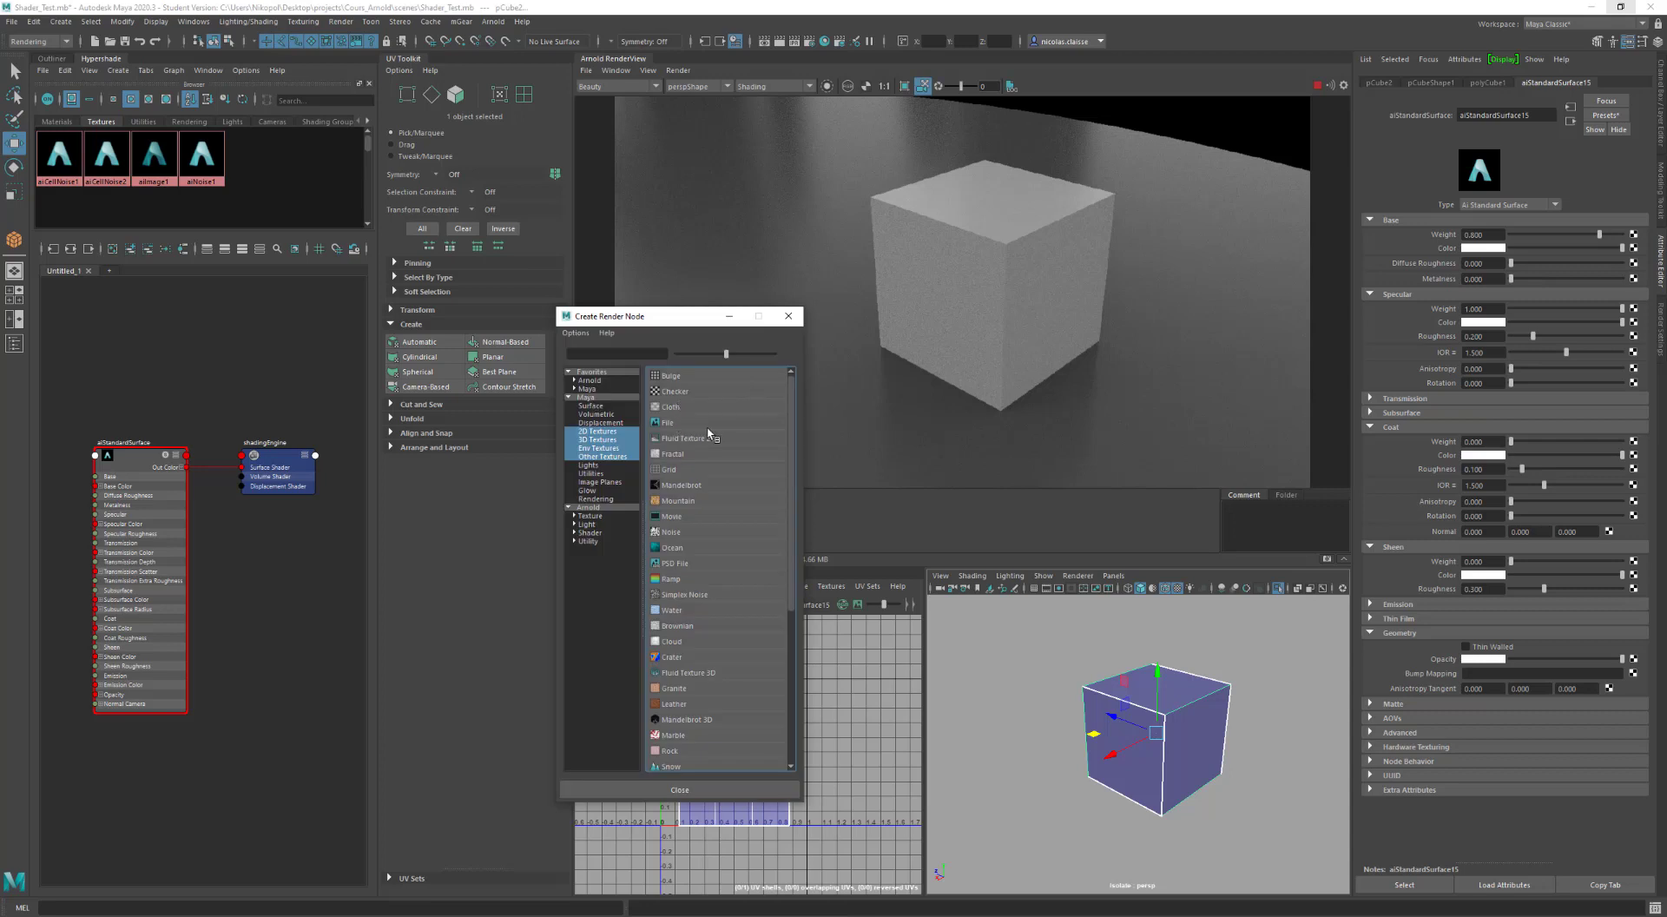
left_click(606, 515)
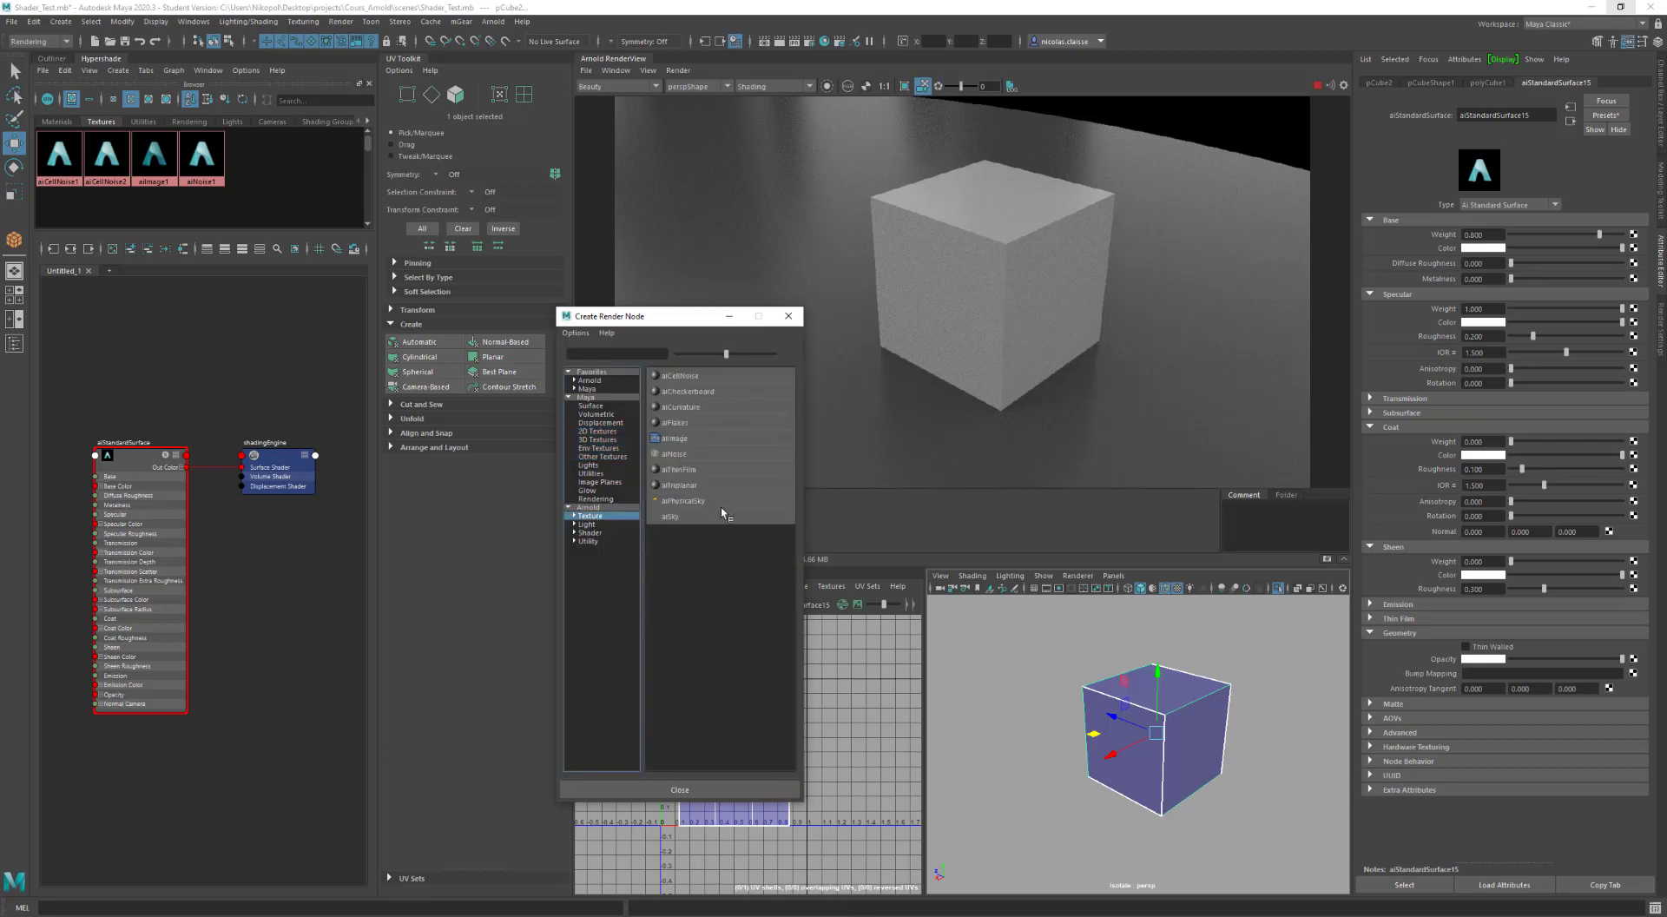
left_click(703, 441)
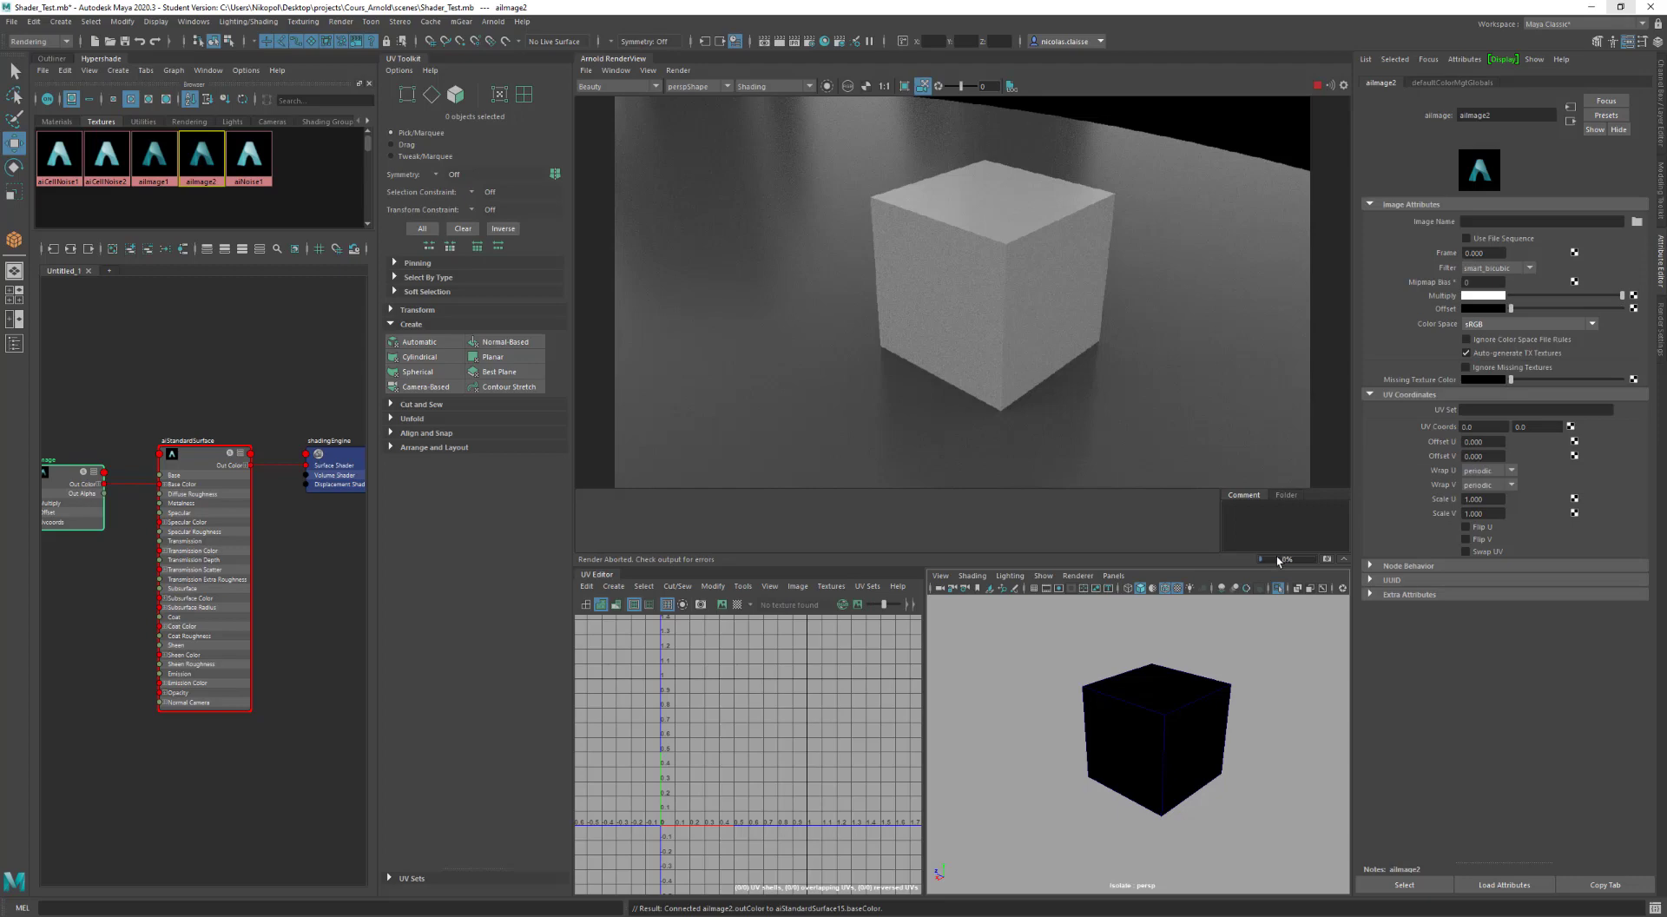
Step: Load itcrowd1.jpg from the project's sourceimages folder into the aiImage node
left_click(1638, 222)
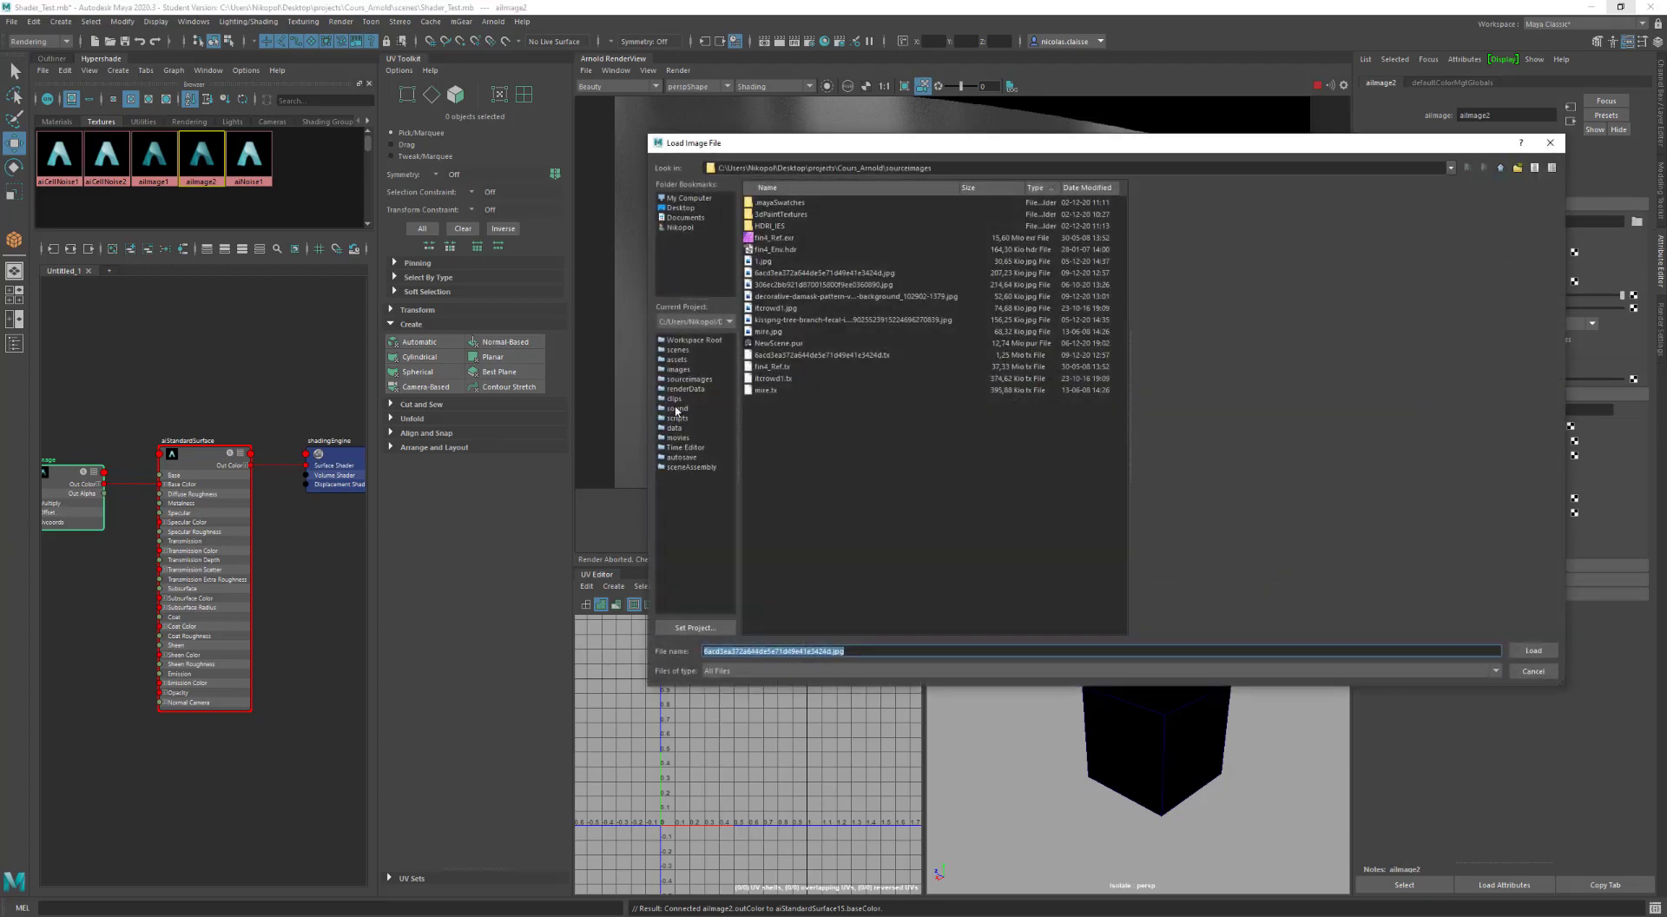
left_click(688, 379)
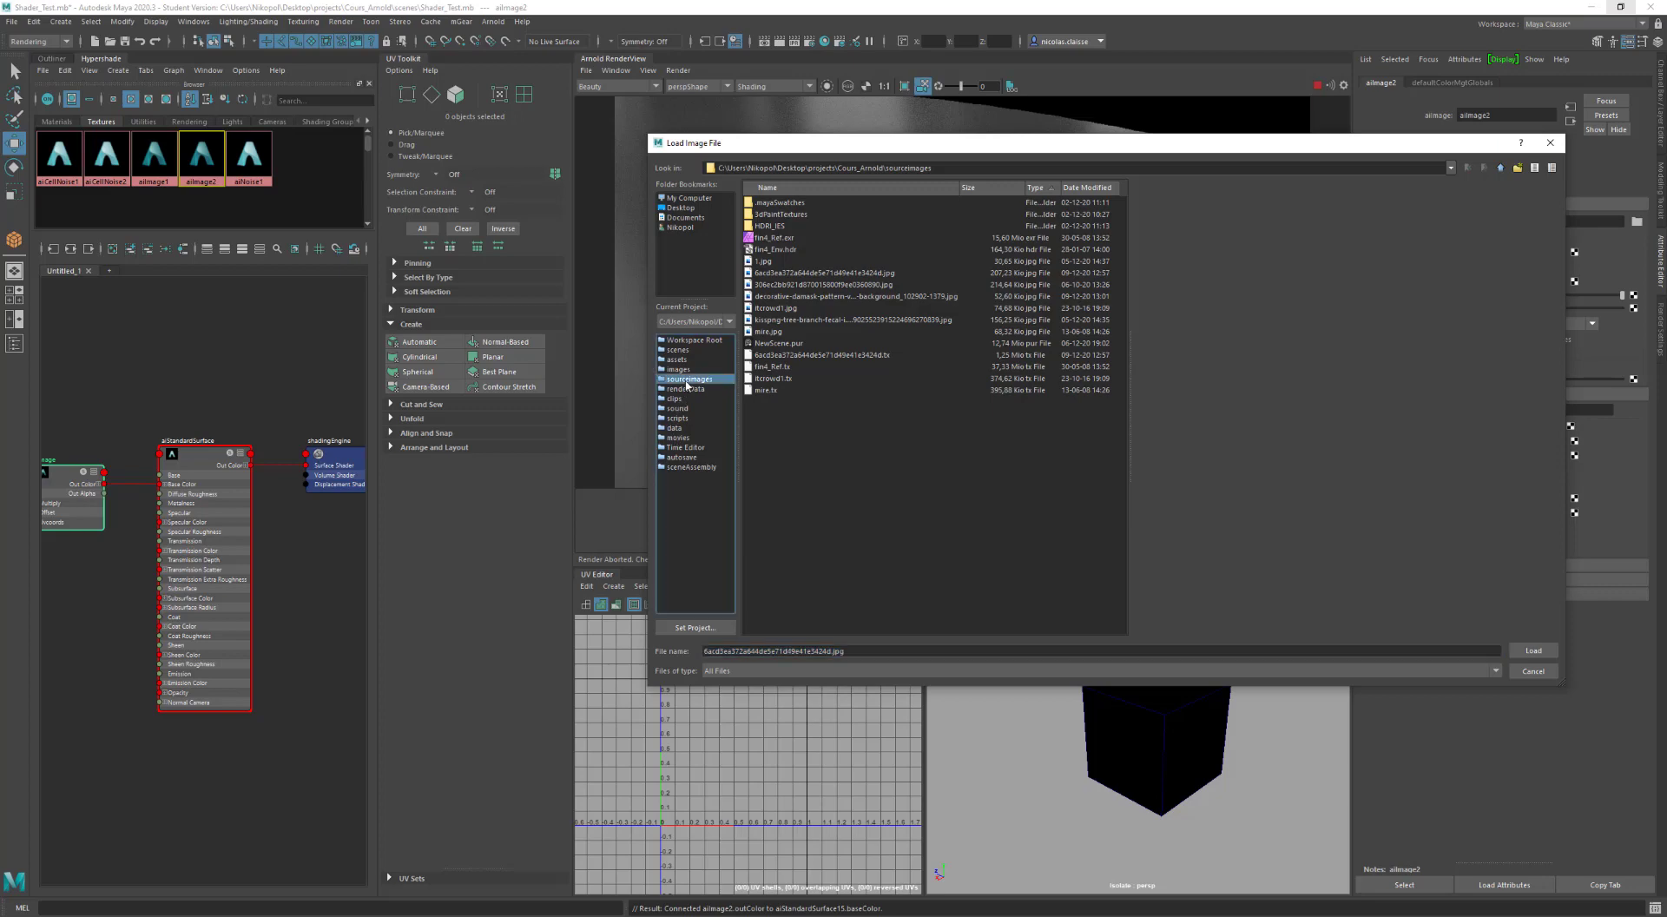
left_click(797, 285)
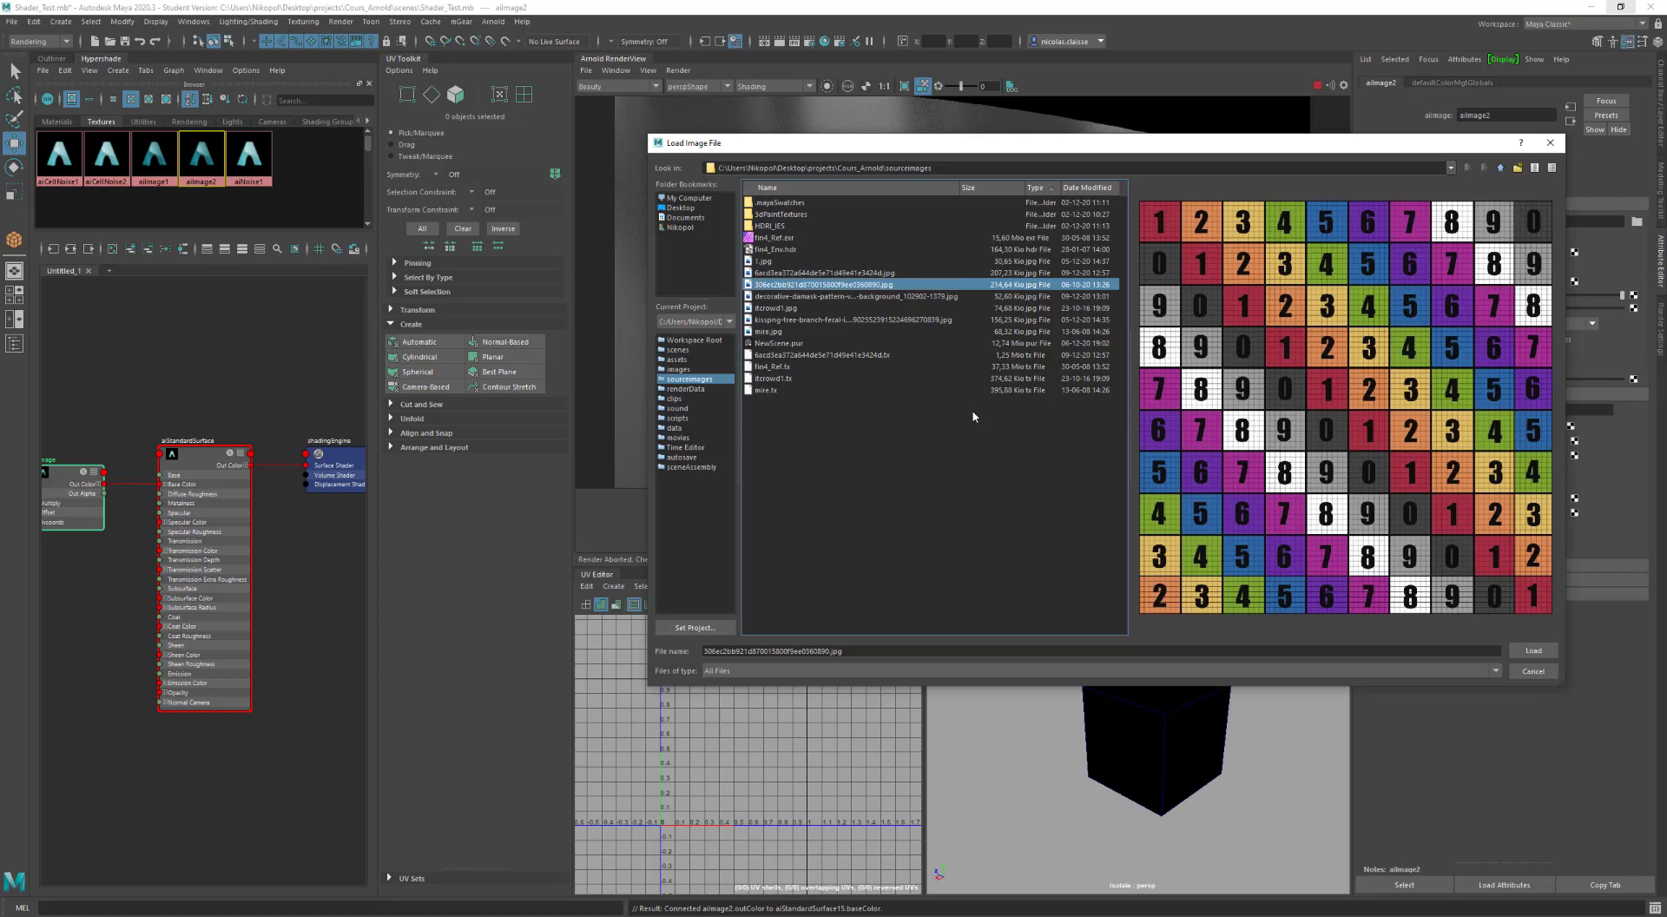
left_click(785, 308)
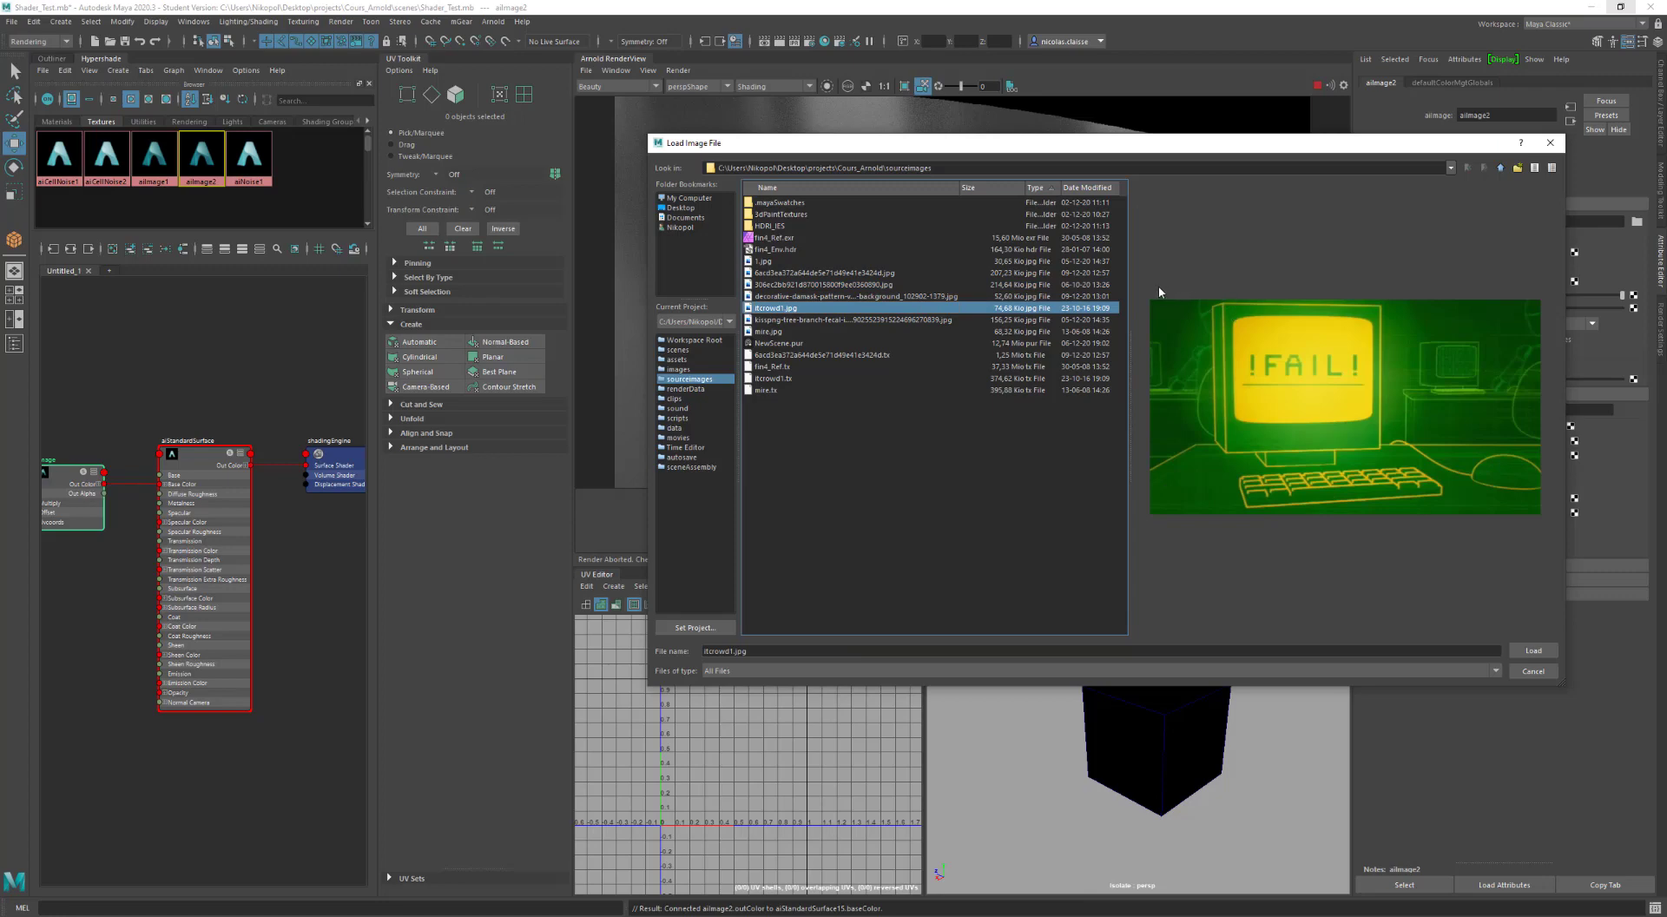
left_click(1530, 652)
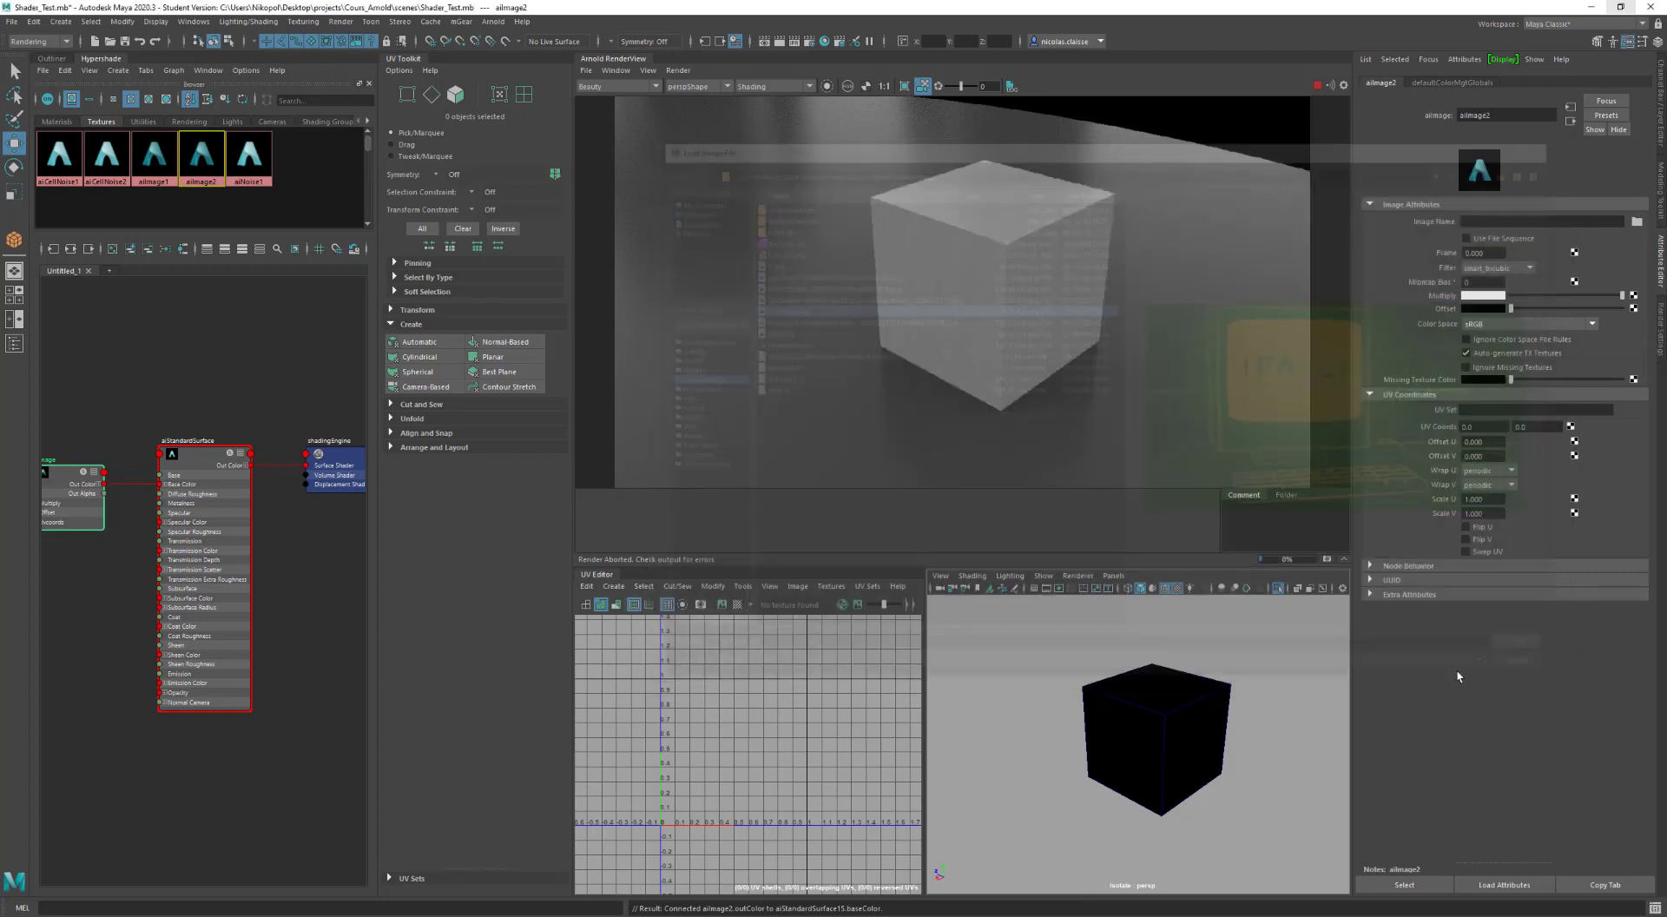
Step: Select the textured cube and show its texture image behind the UVs in the UV Editor
left_click(1120, 744)
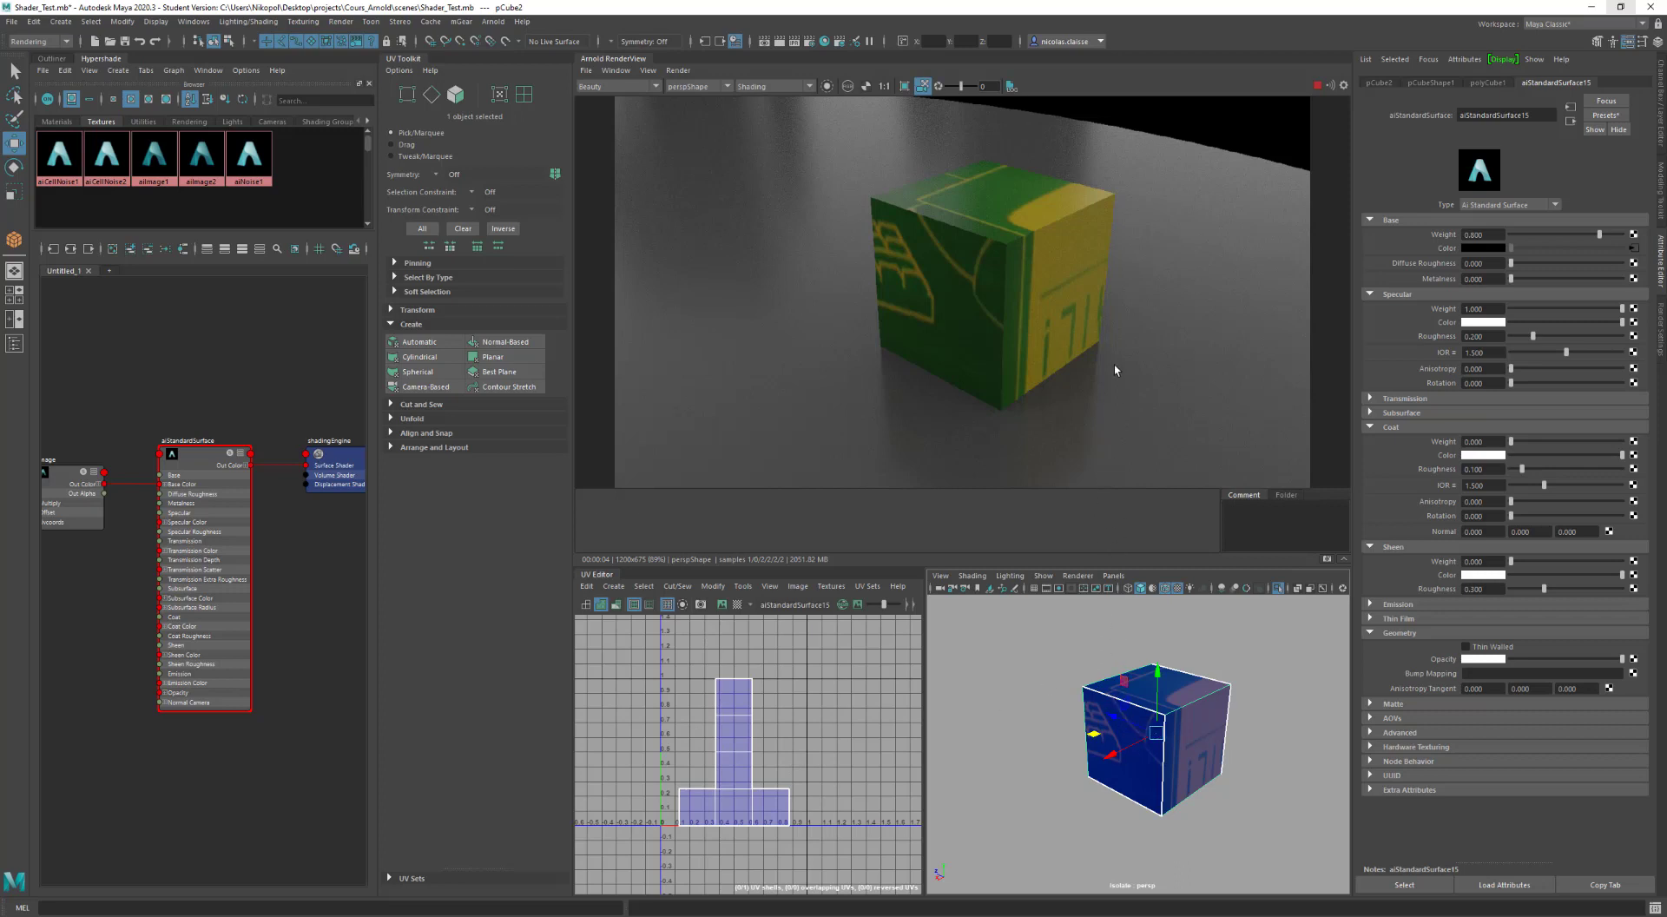
mouse_move(1113, 363)
left_mouse_down("alt")
mouse_move(997, 364)
mouse_move(1134, 363)
left_mouse_up("alt")
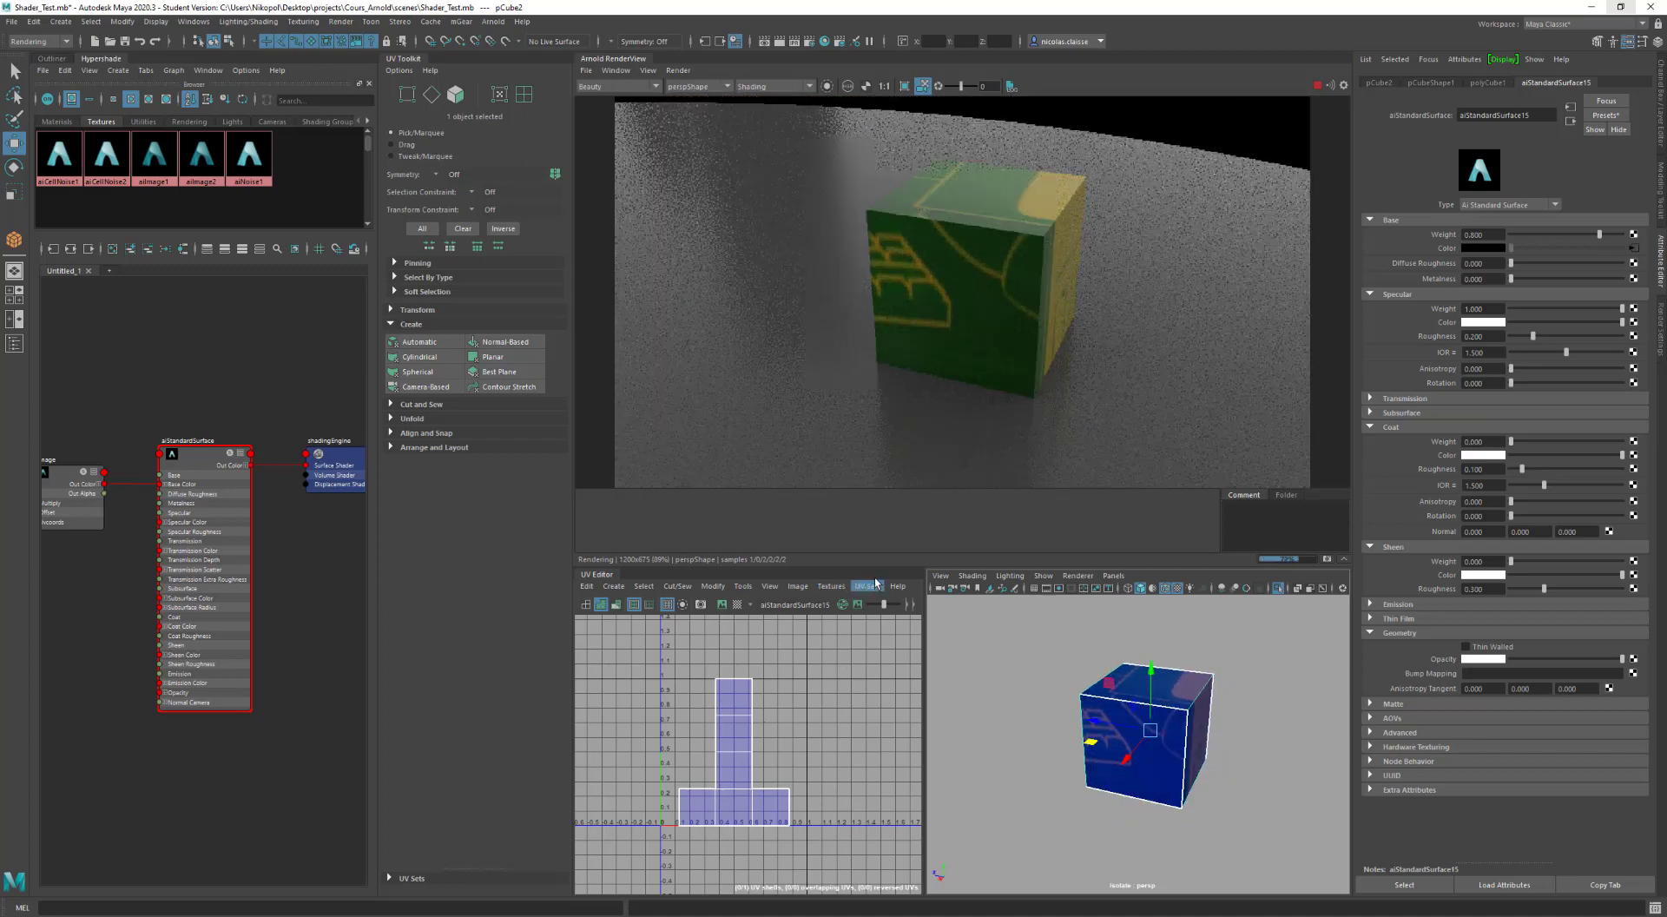
left_click(723, 605)
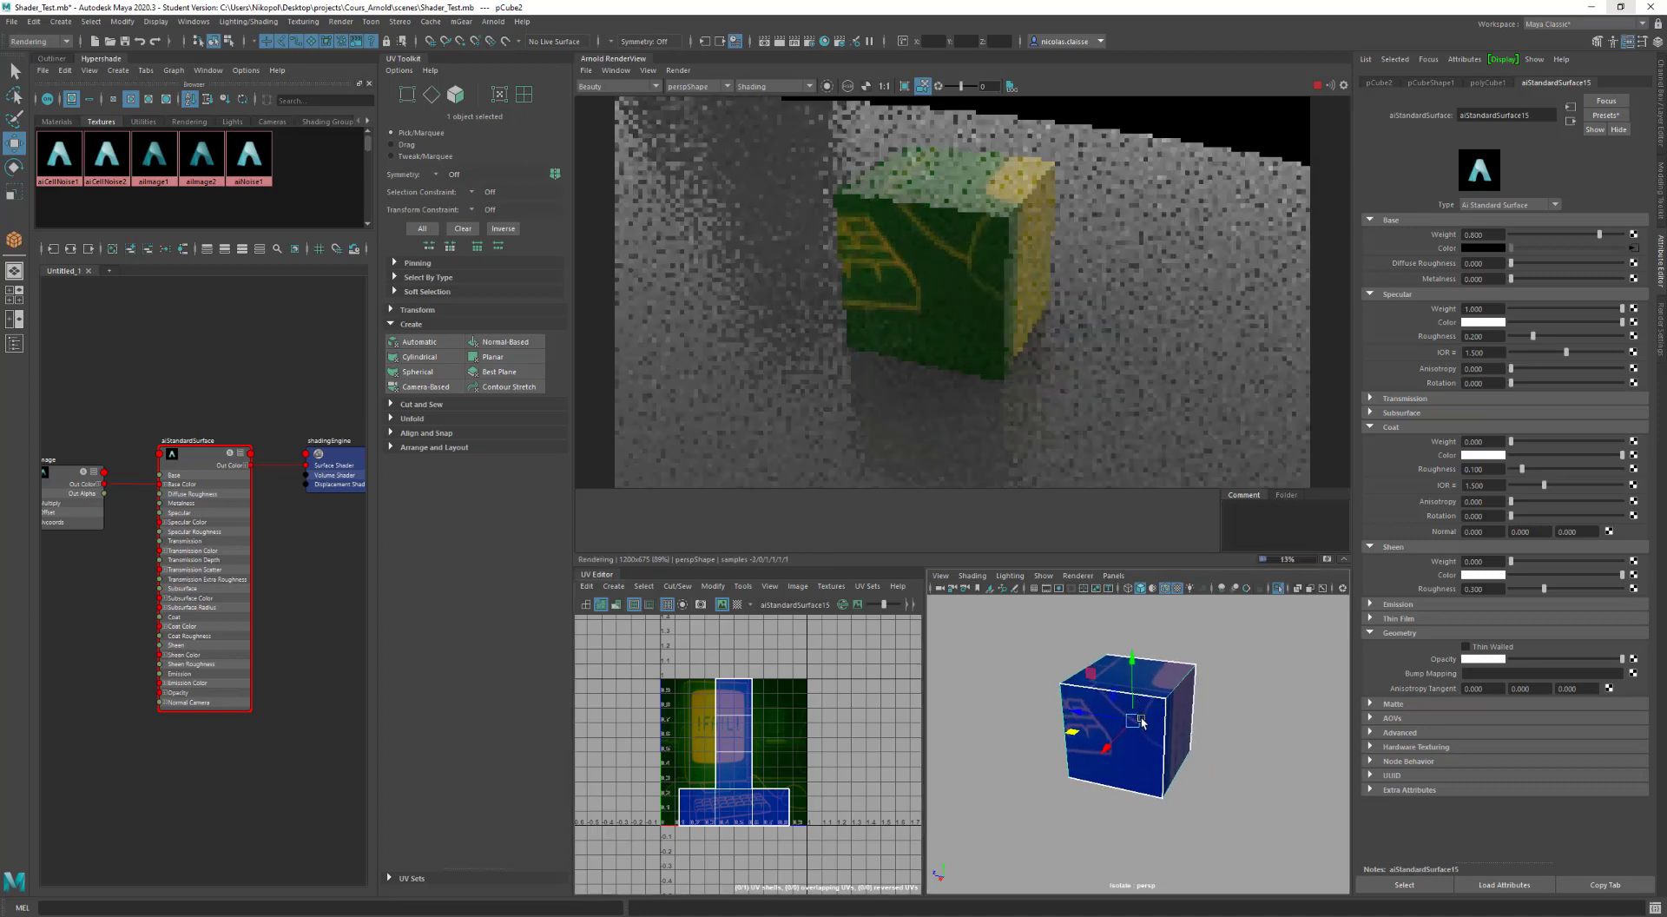
Step: Cut a horizontal edge loop around the cube near mid-height with the Multi-Cut tool
right_click(1142, 746, "shift")
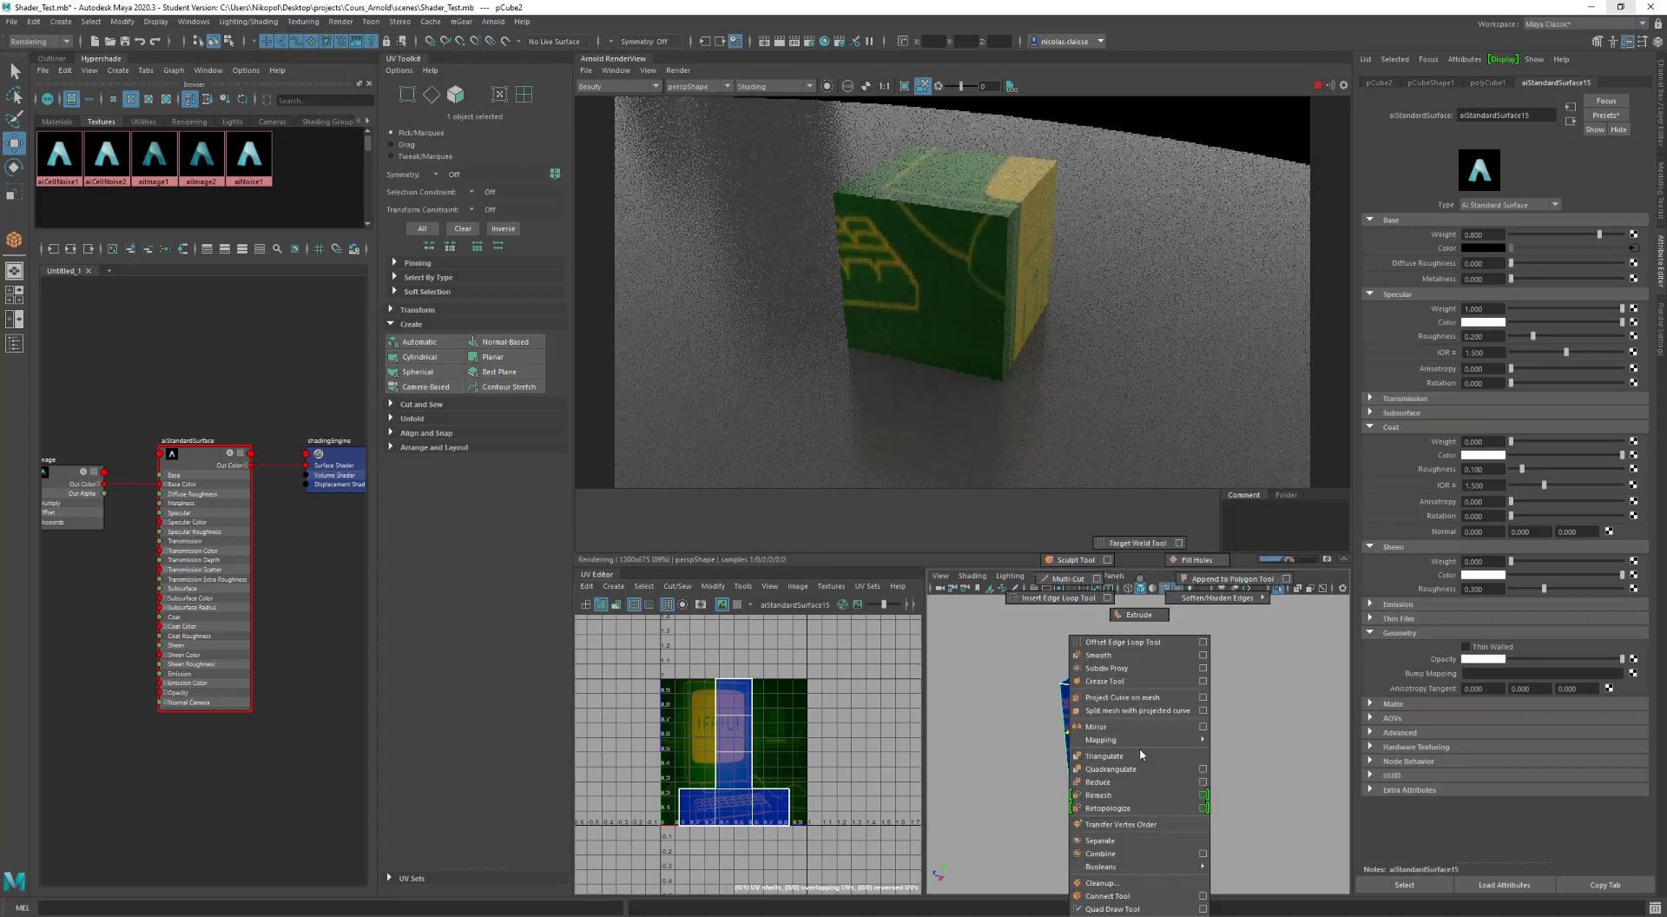
left_click(1058, 597)
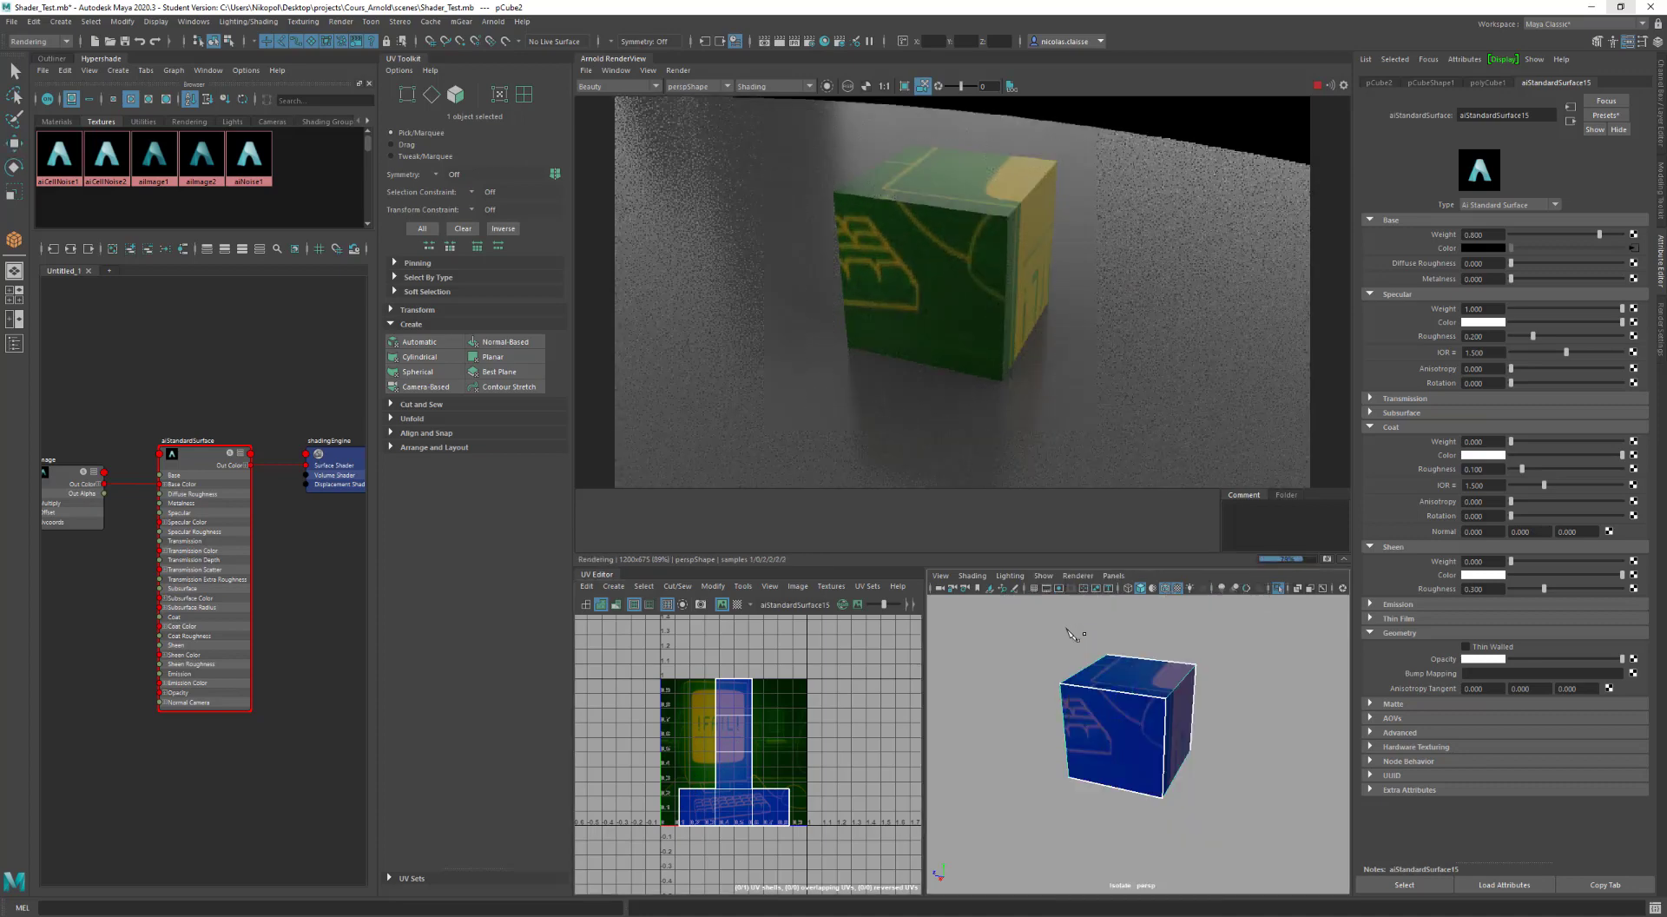
left_click(1067, 729)
left_click(1068, 777)
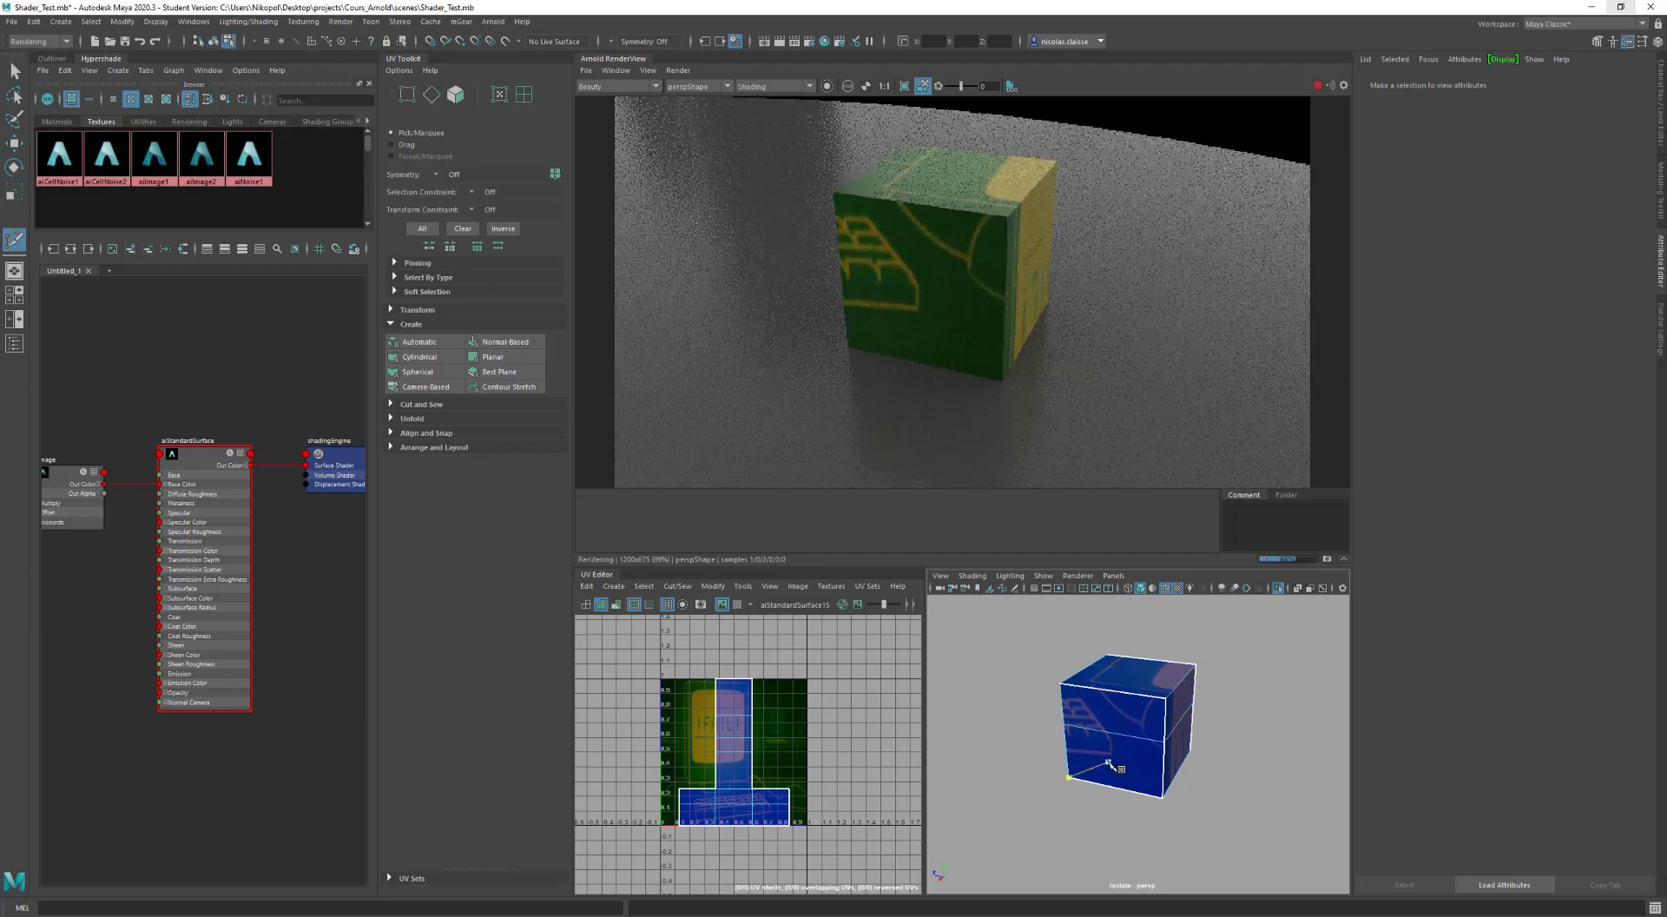
key("q")
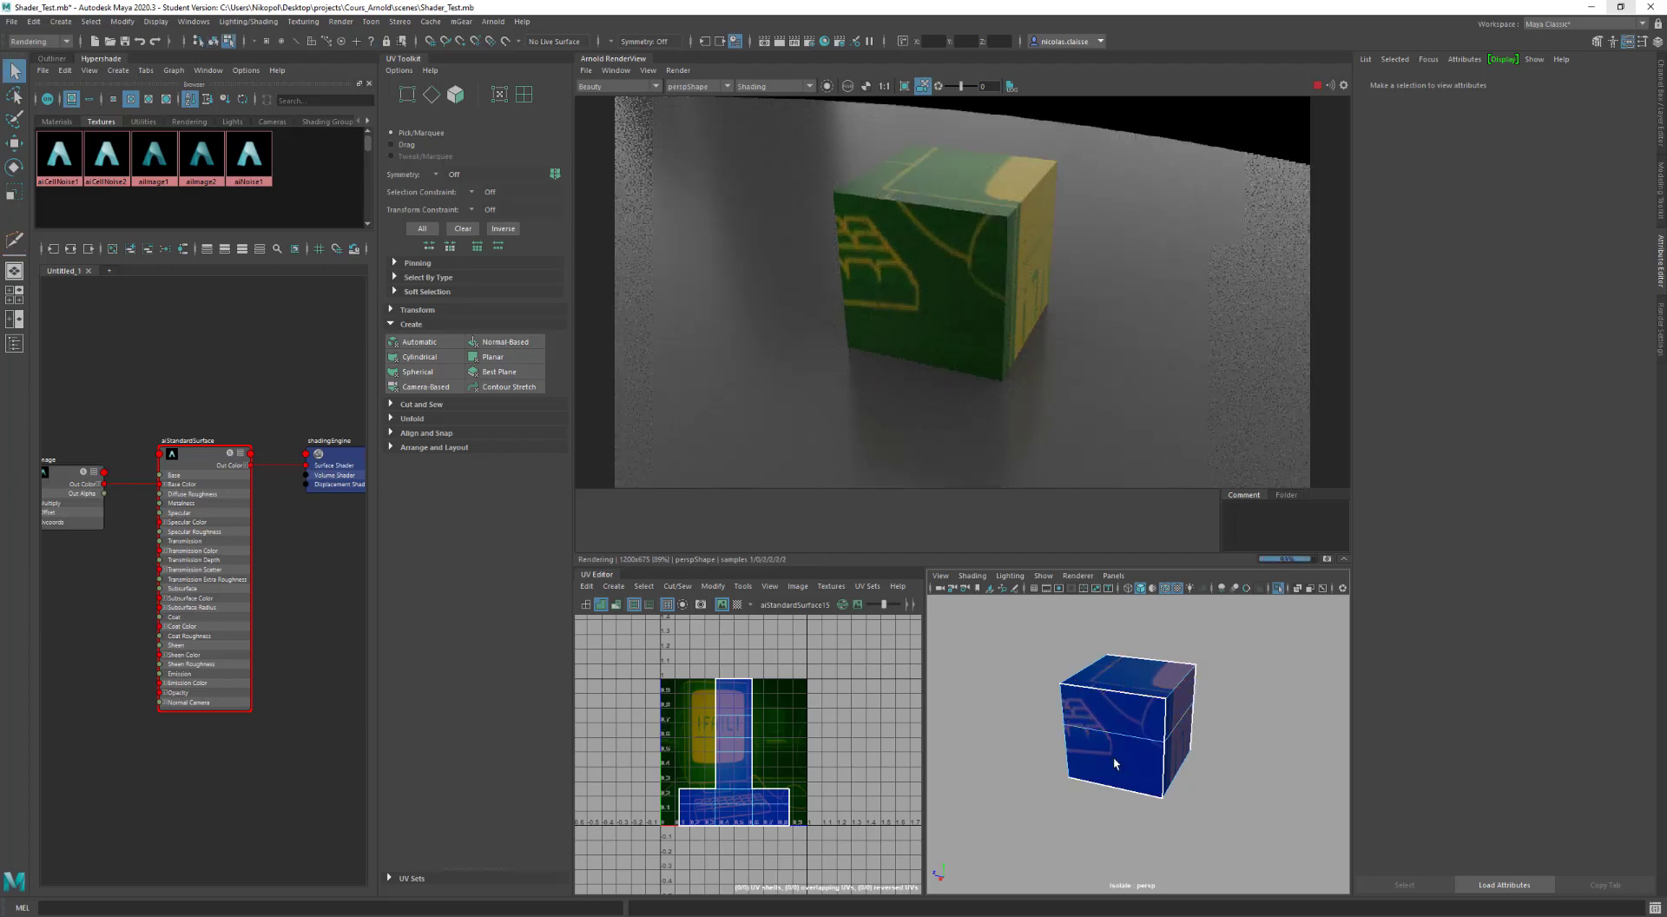
right_click_drag(1122, 565, 1124, 623)
left_click_drag(1146, 755, 1178, 788, "alt")
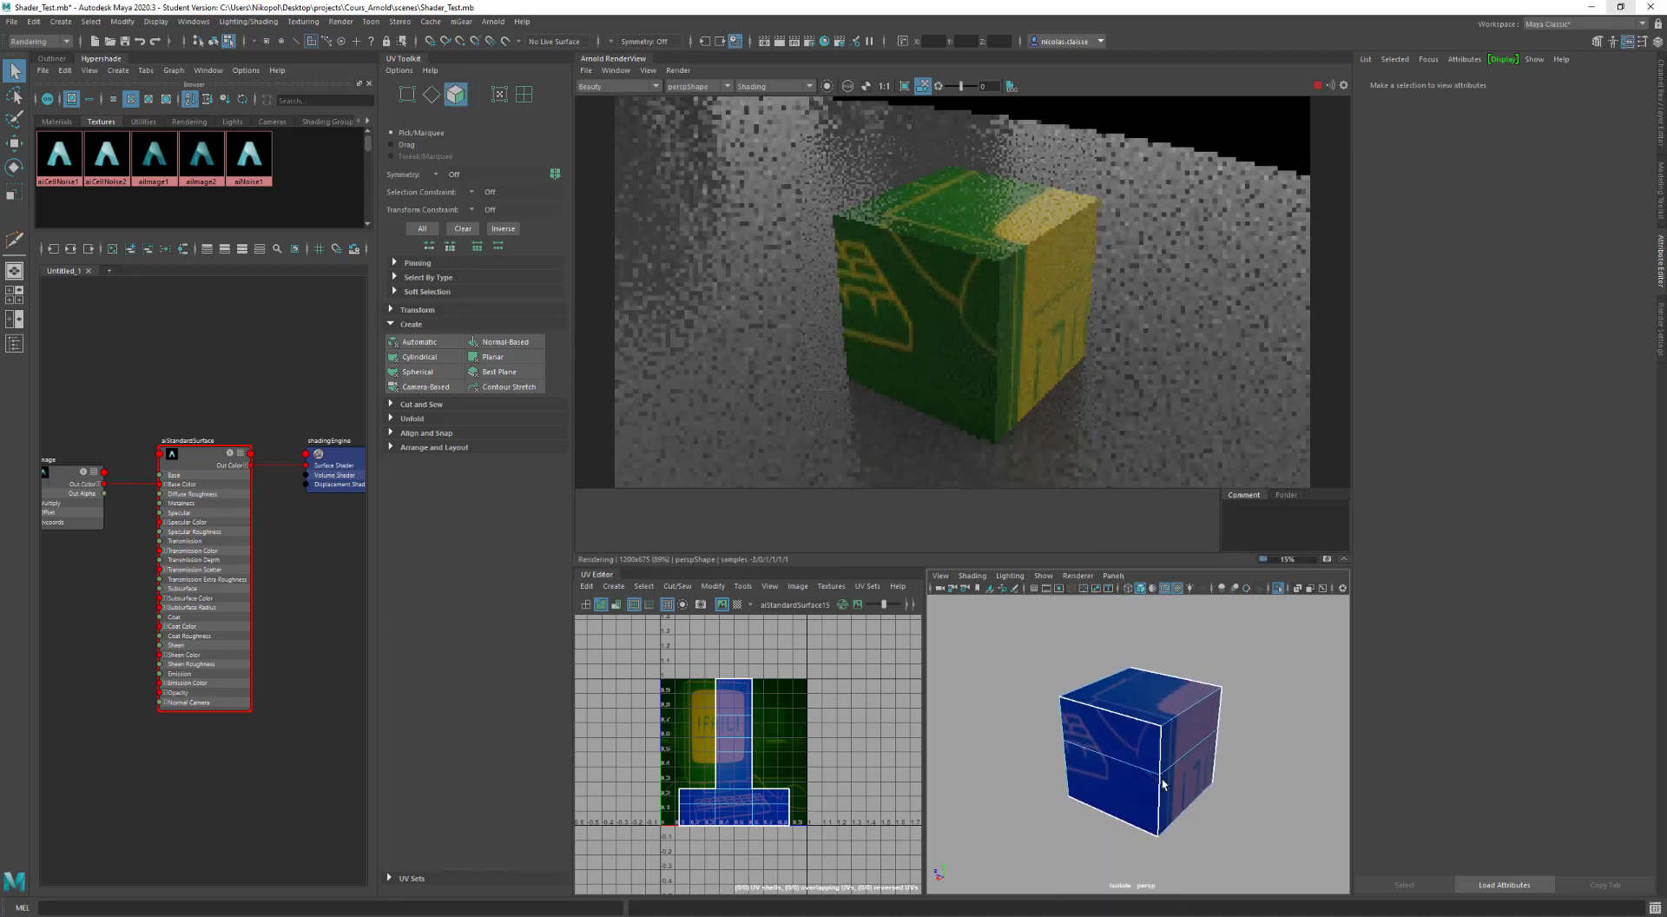
Step: Extrude the lower half of the cube's yellow-textured side face outward by about 17 units
left_click(1178, 789)
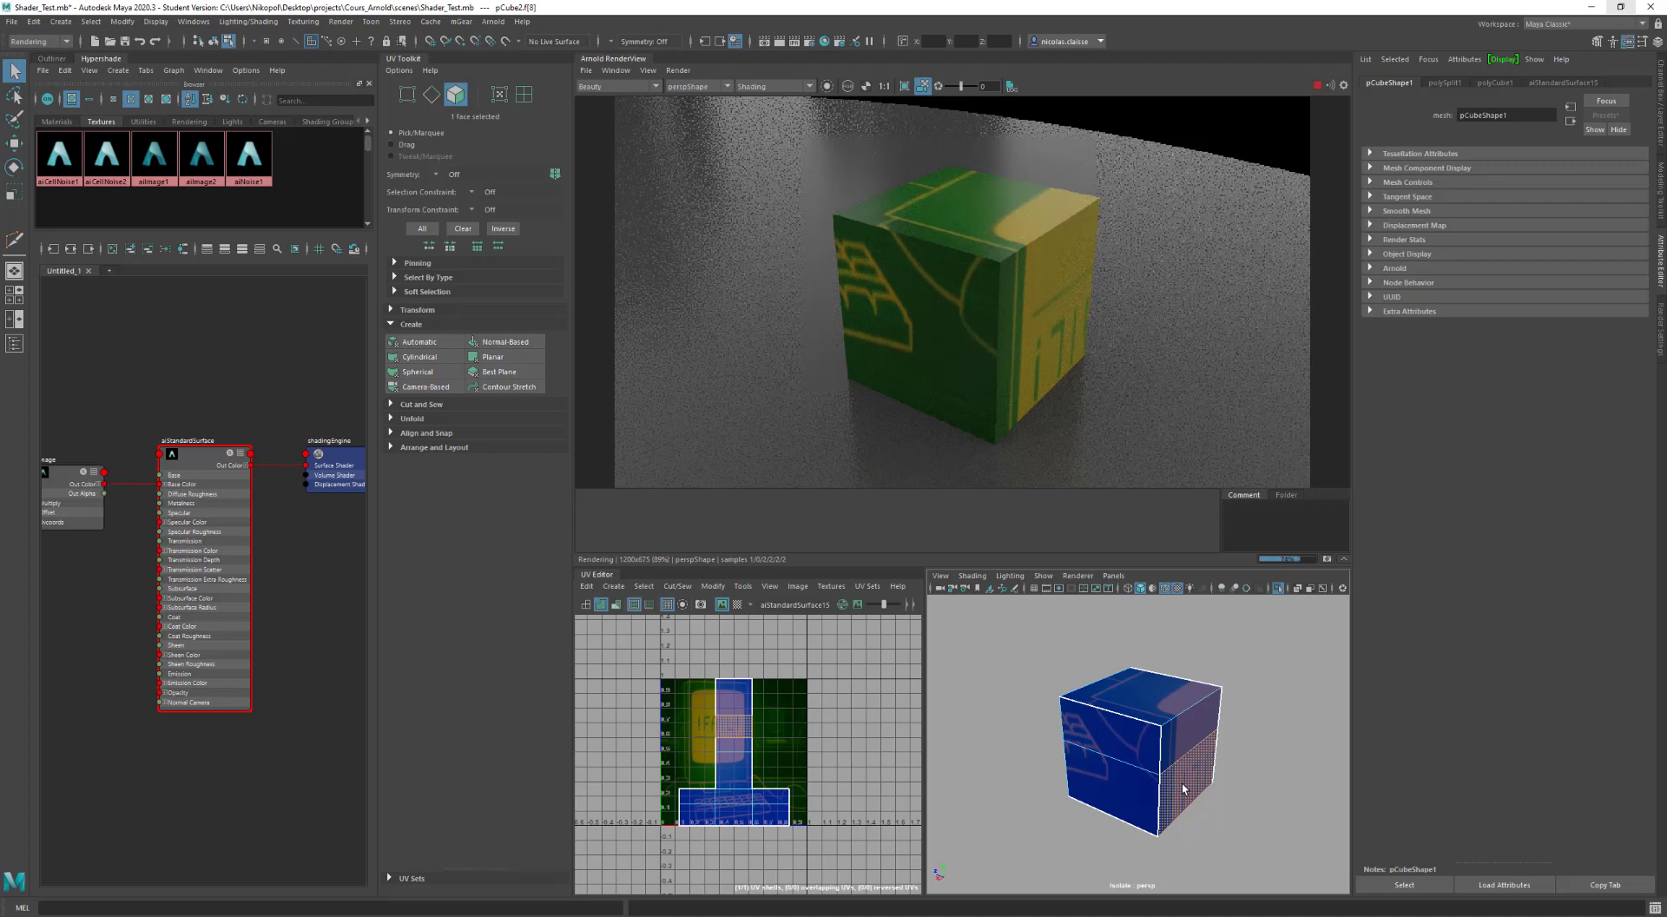
right_click_drag(1182, 617, 1181, 653, "shift")
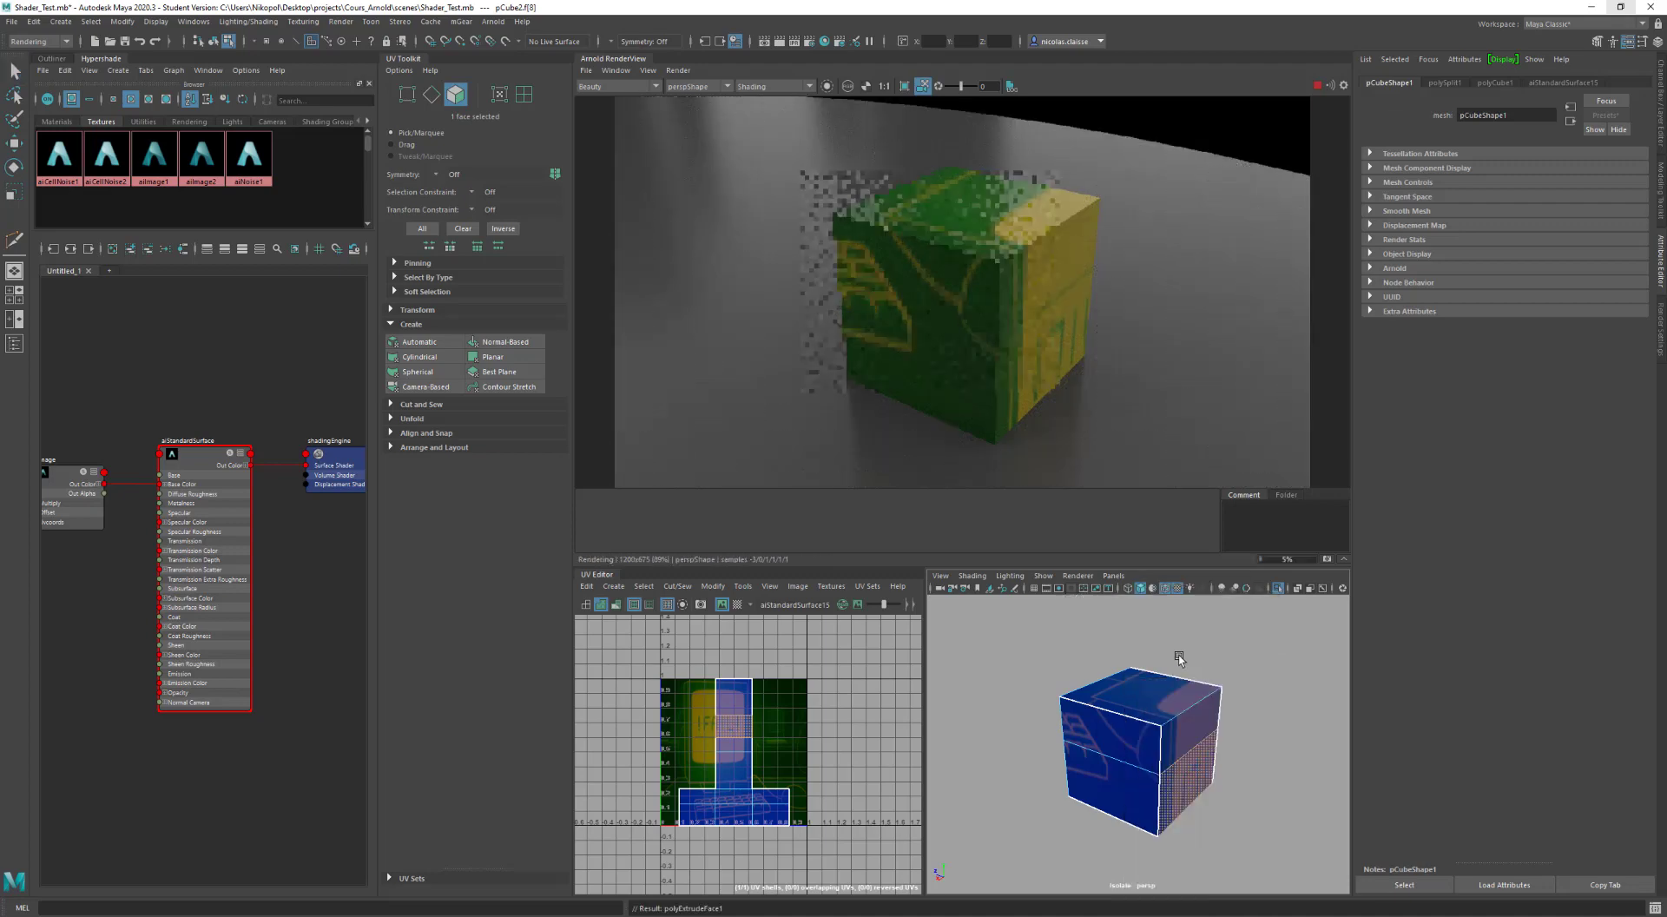
left_click_drag(1221, 788, 1312, 817)
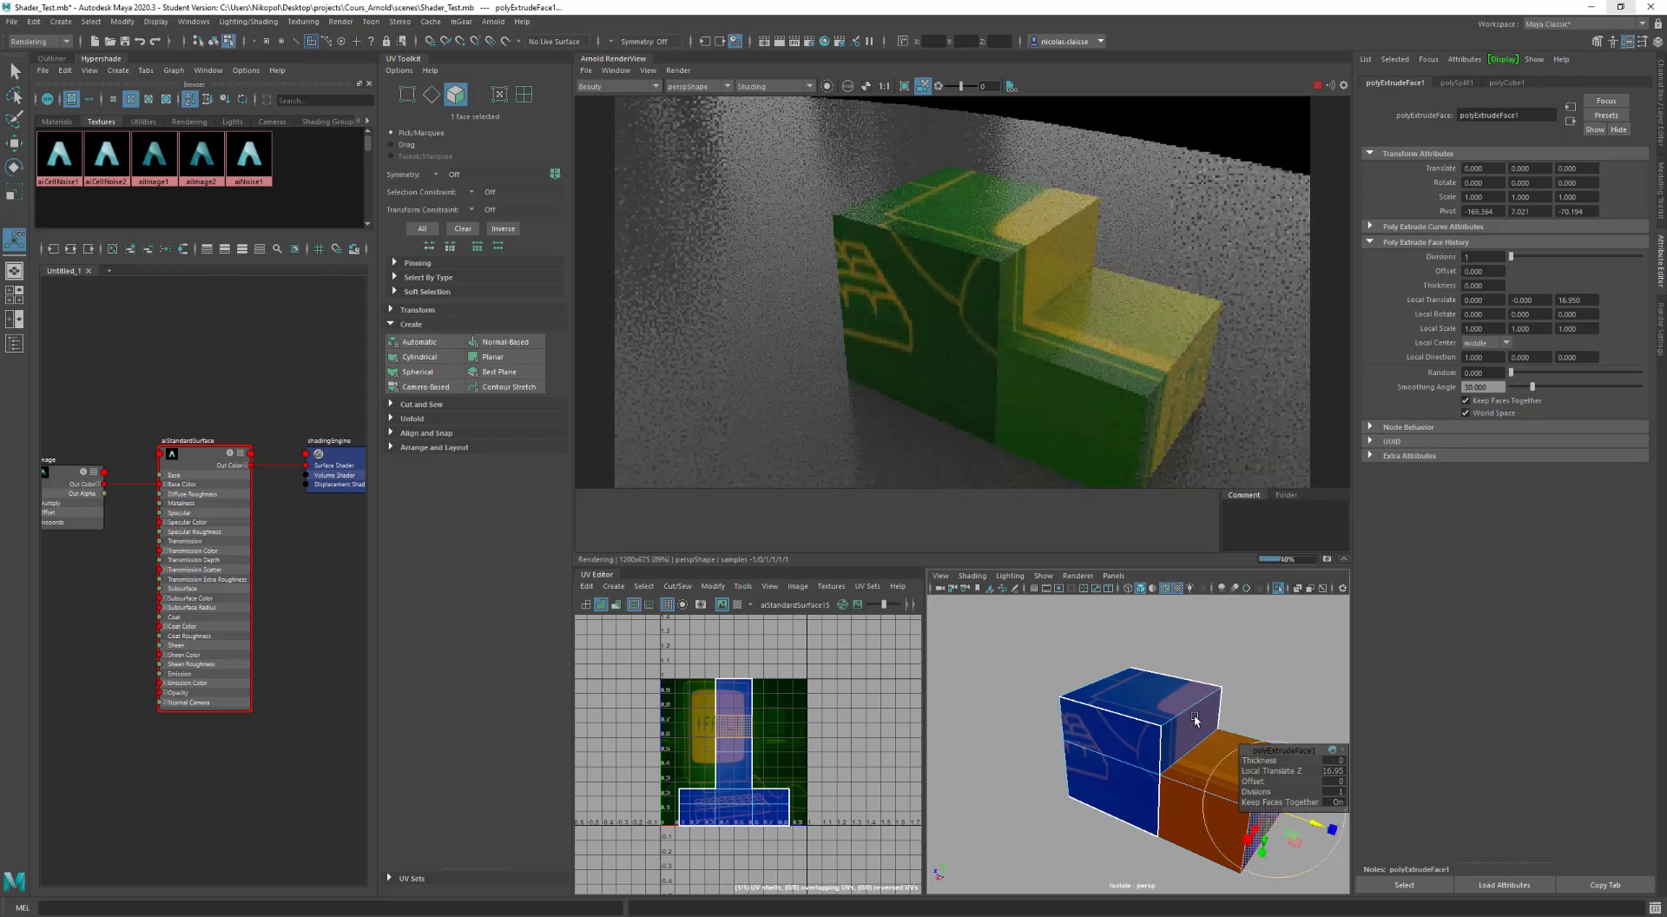
middle_click_drag(1160, 765, 1155, 752, "alt")
left_click_drag(1155, 751, 1162, 768, "alt")
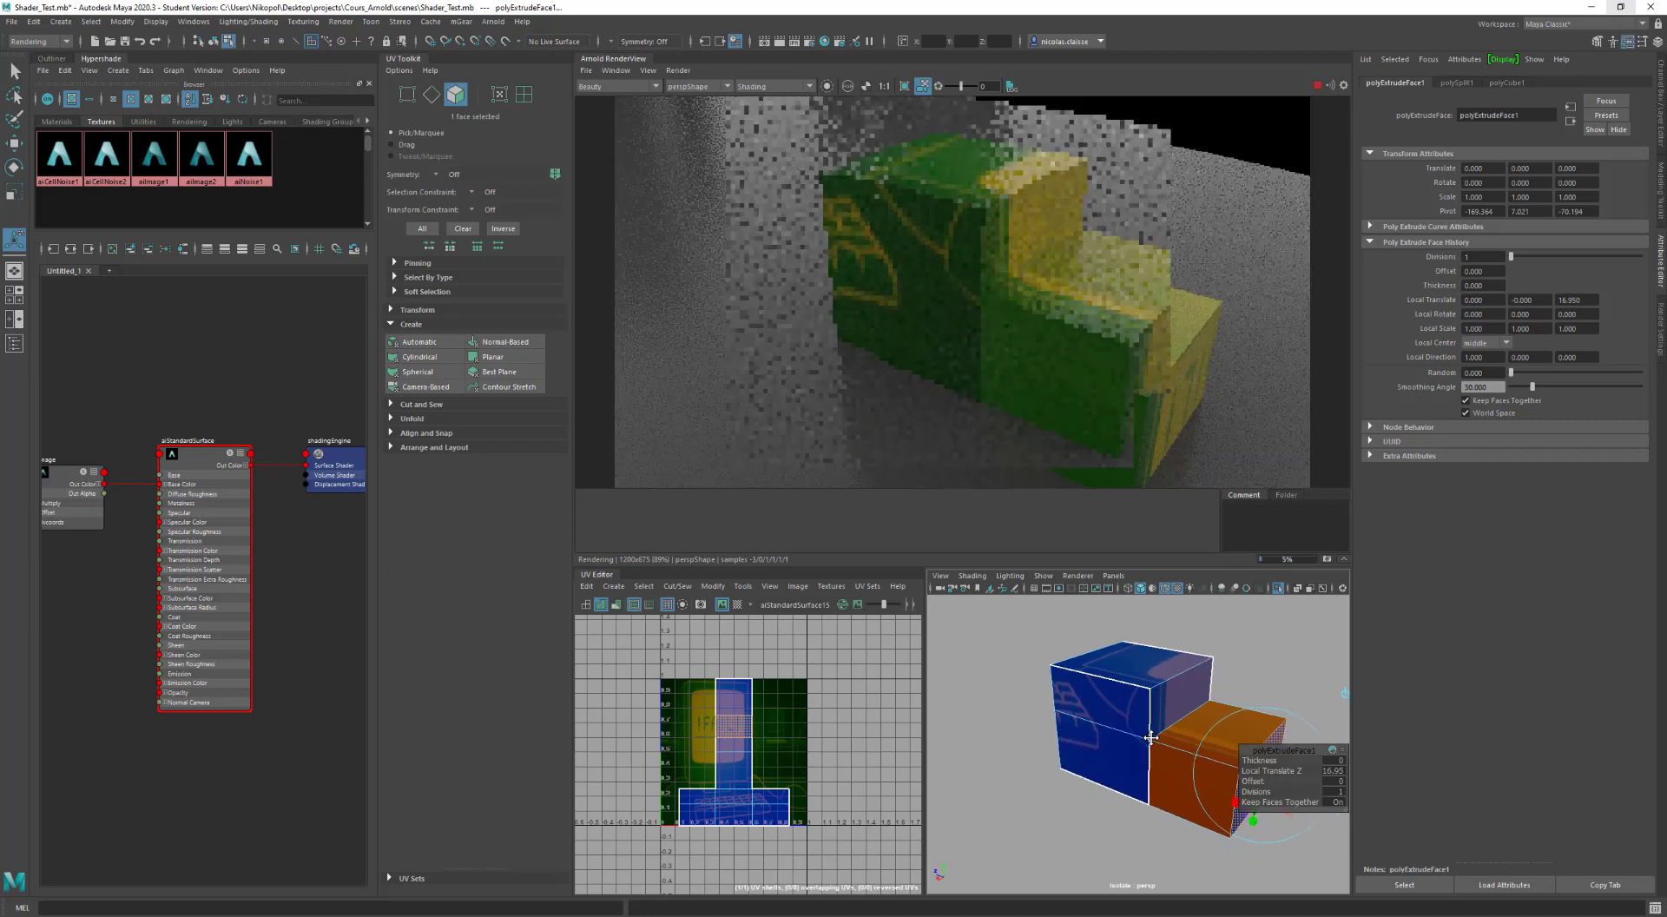
Step: Extrude the green side face of the new lower block outward by about 13.8 units to form an L-shaped arm
left_click(1157, 780)
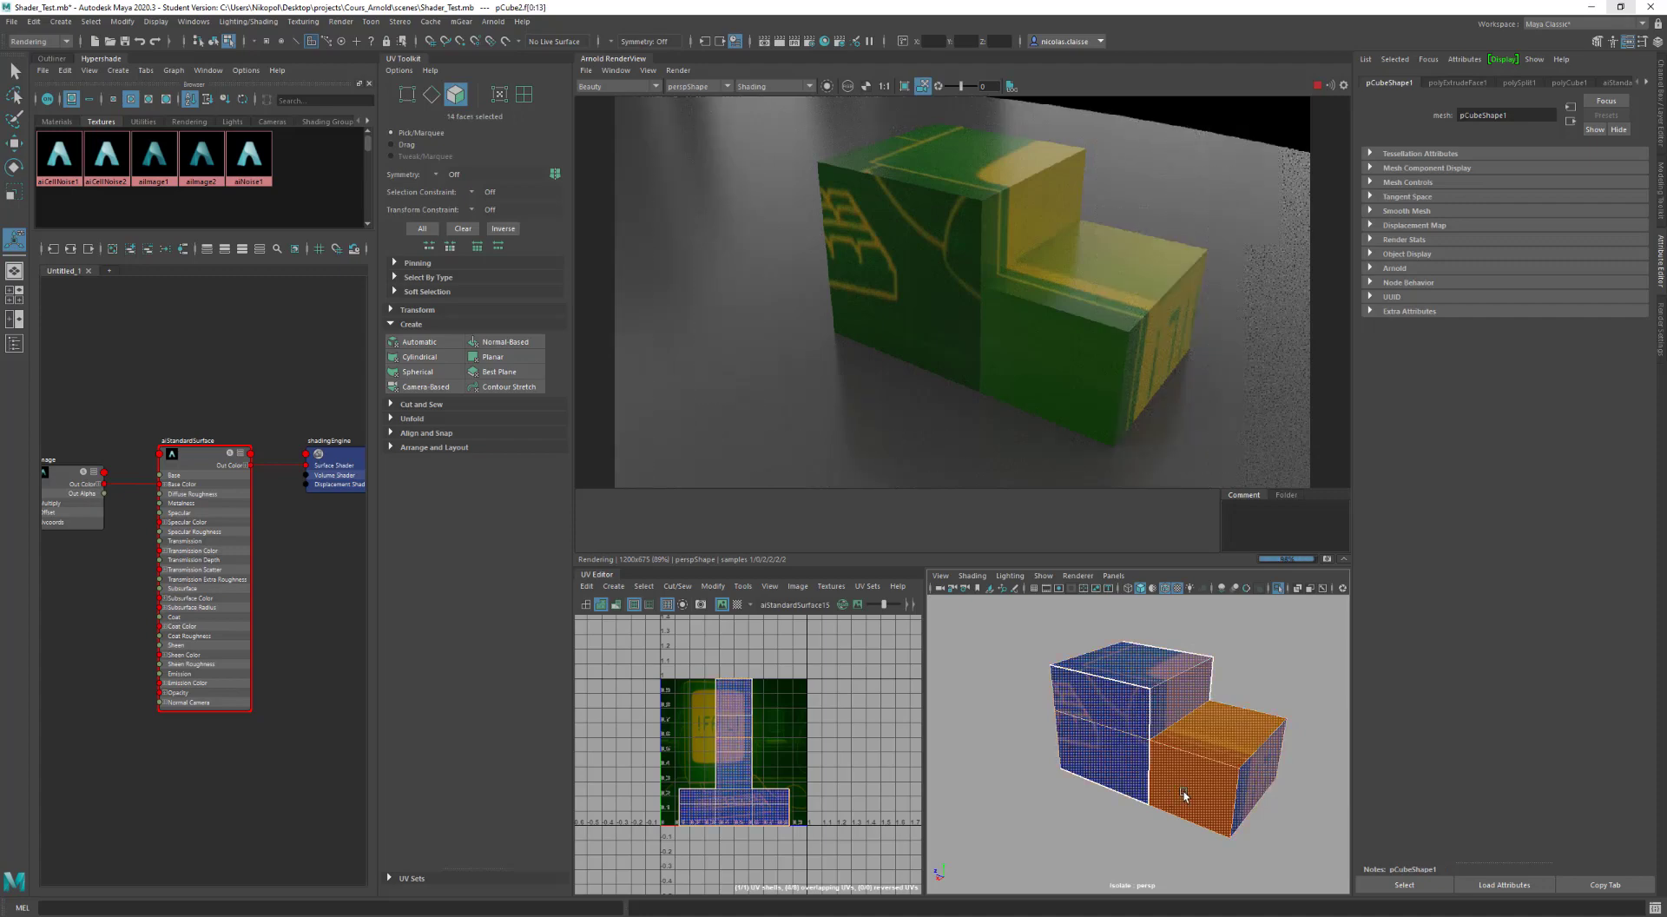
right_click_drag(1192, 790, 1192, 777, "shift")
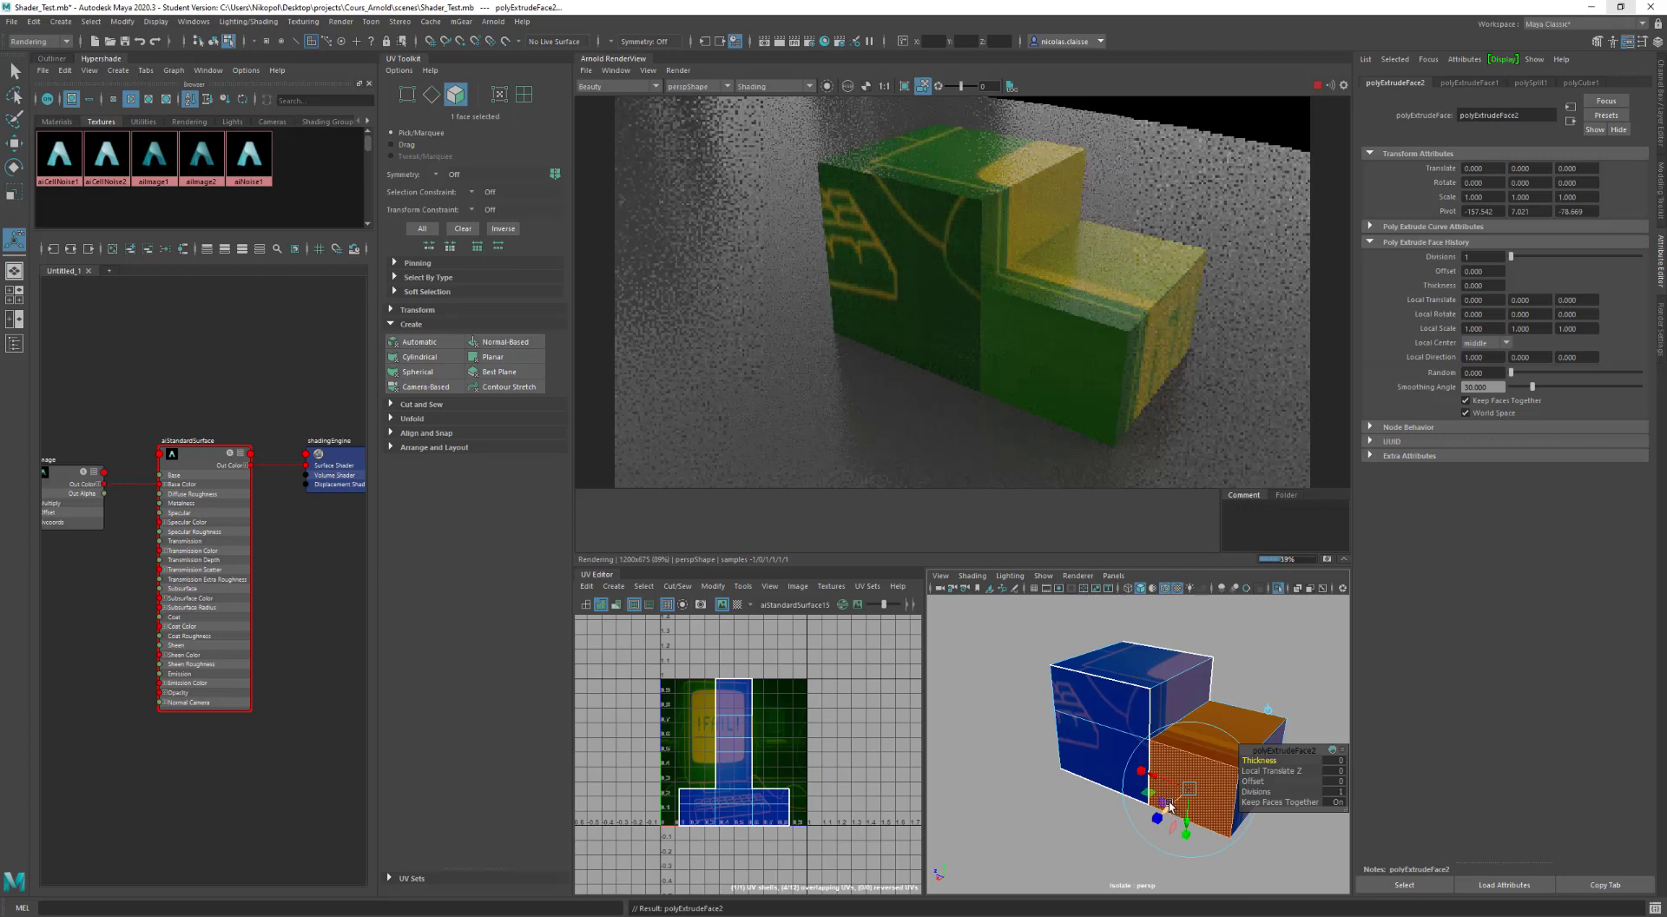
left_click_drag(1161, 805, 1112, 844)
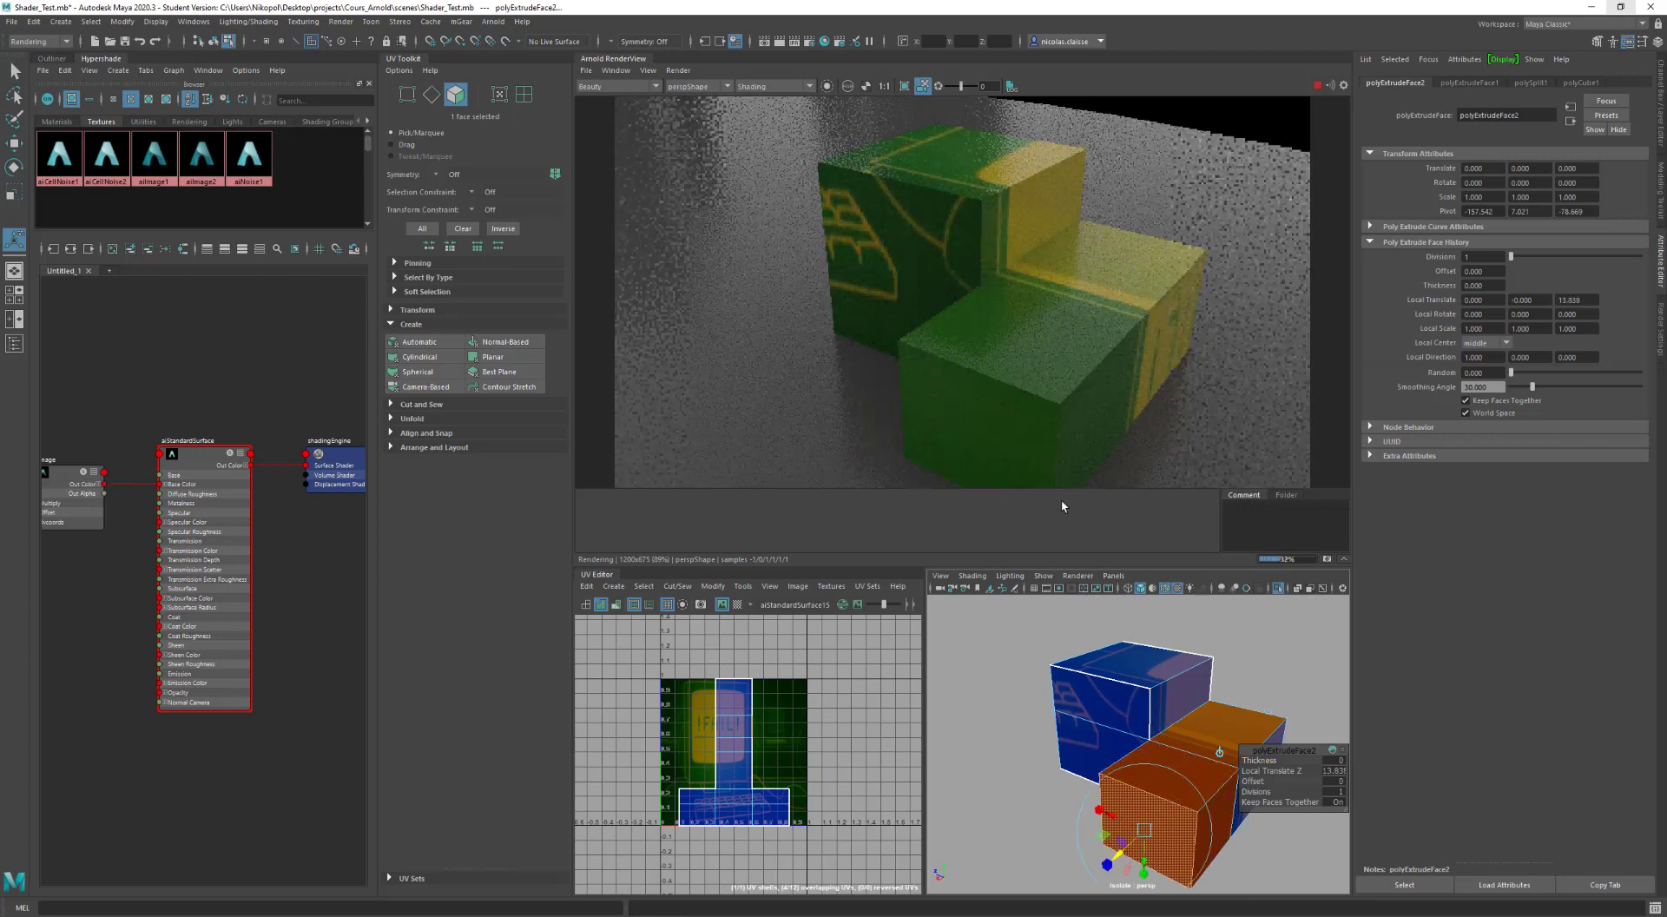
left_click_drag(1087, 403, 1064, 397, "alt")
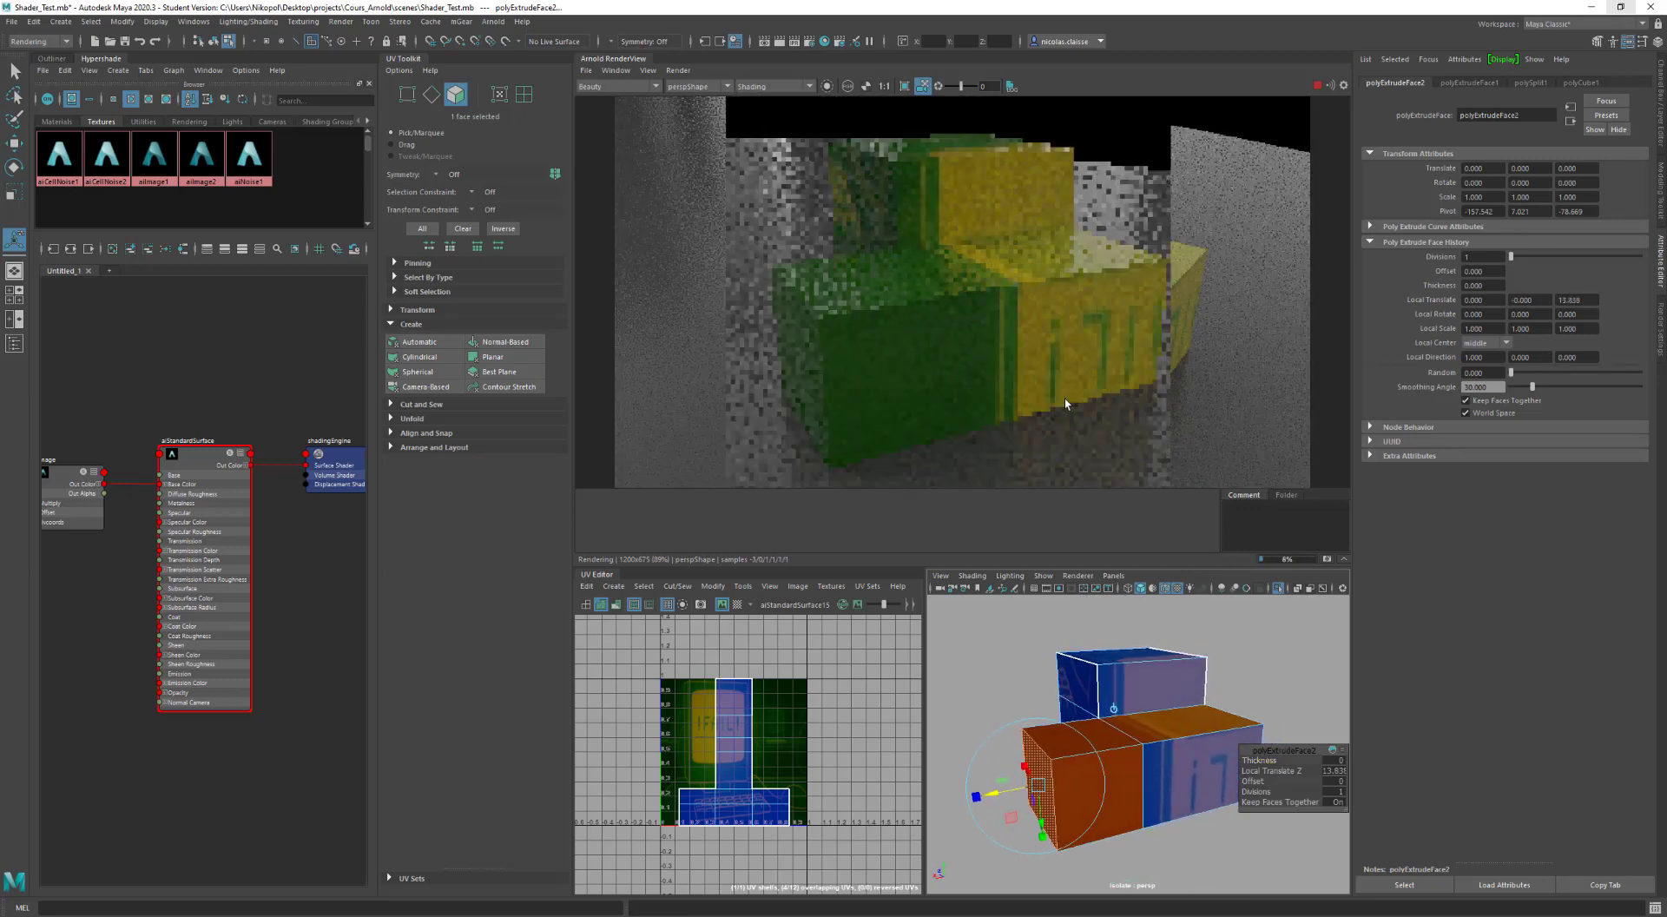
right_click_drag(1071, 398, 1134, 401, "alt")
left_click_drag(1134, 401, 1158, 398, "alt")
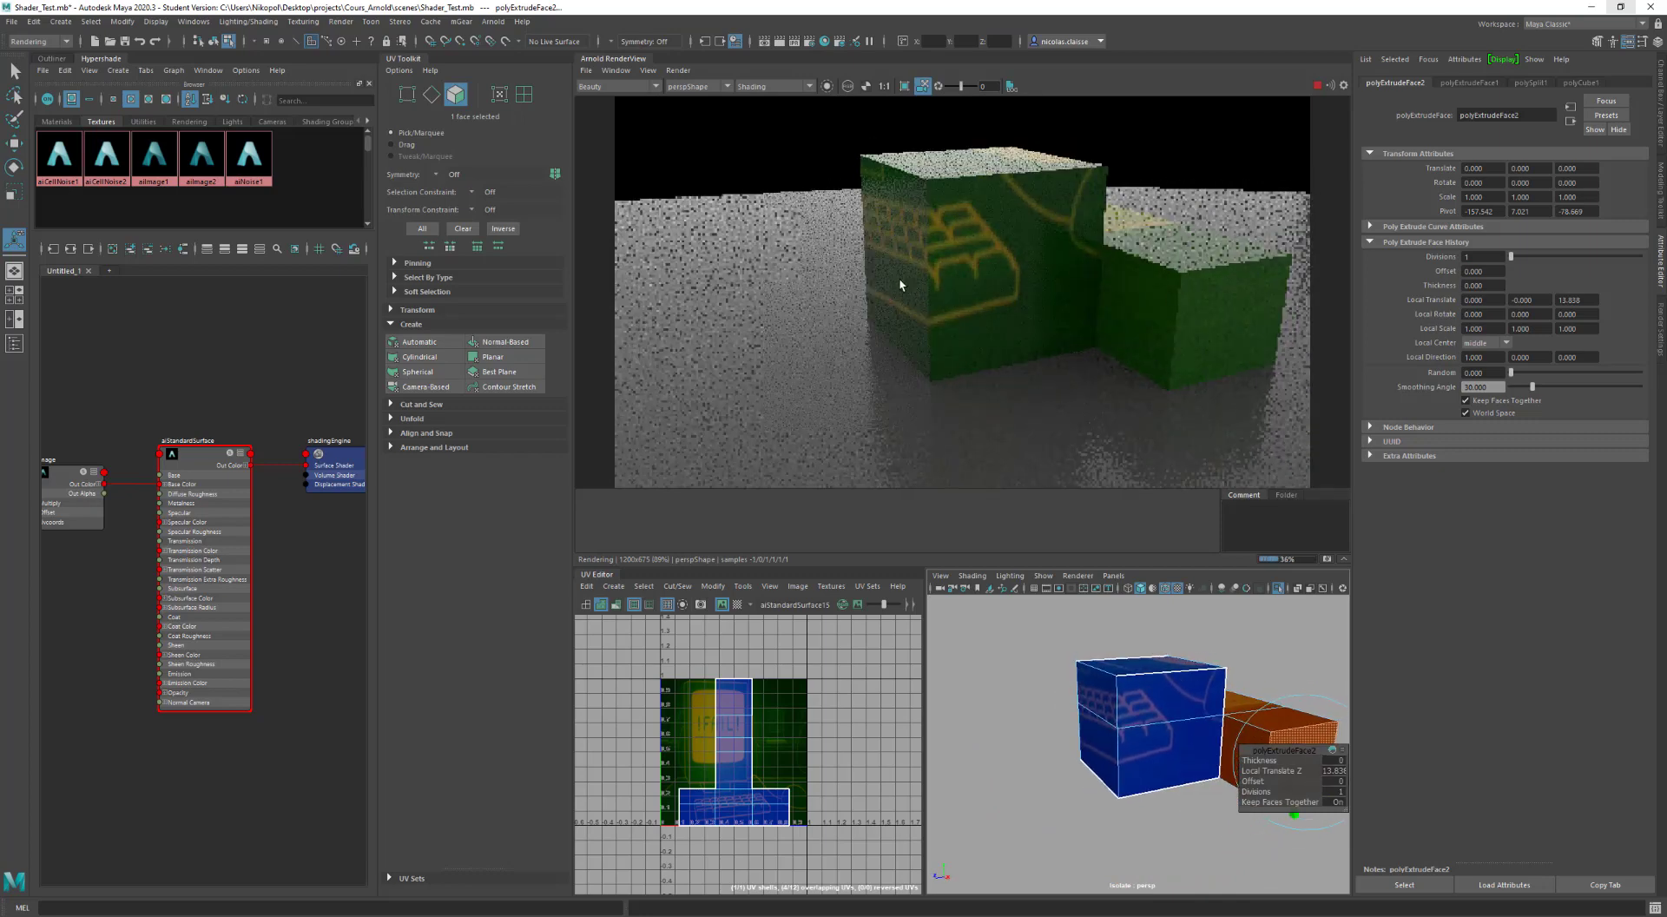
Step: Extrude the lower face on the cube's opposite side, showing the keyboard texture, outward by about 15.5 units
left_click(1102, 756)
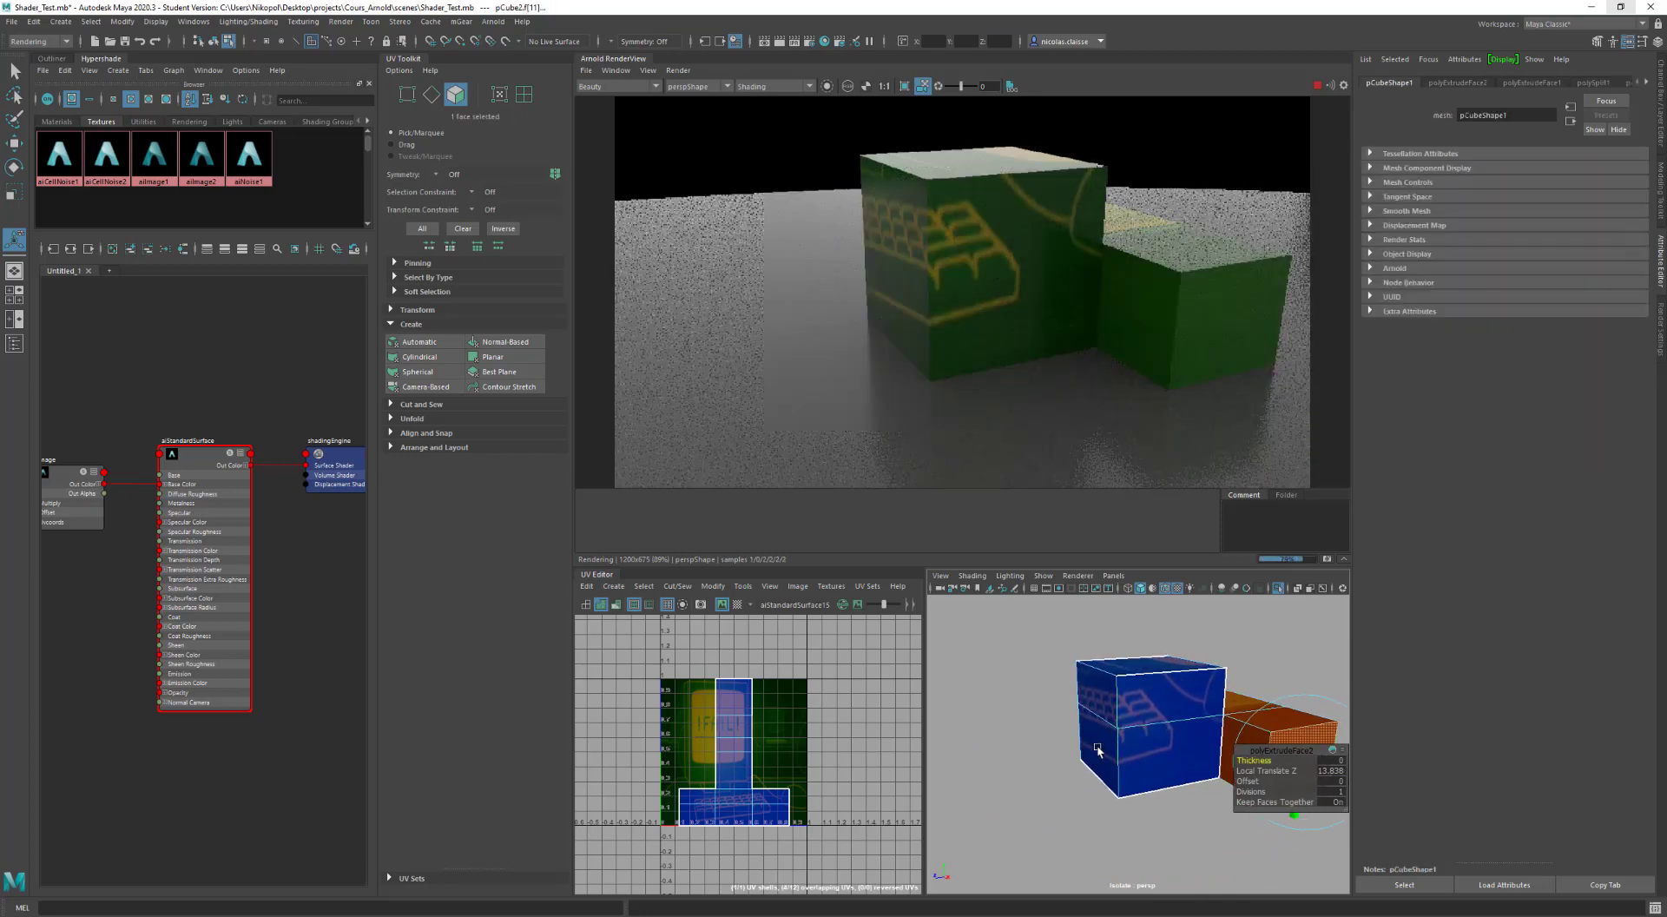
left_click(1104, 751)
right_click_drag(1103, 617, 1114, 654, "shift")
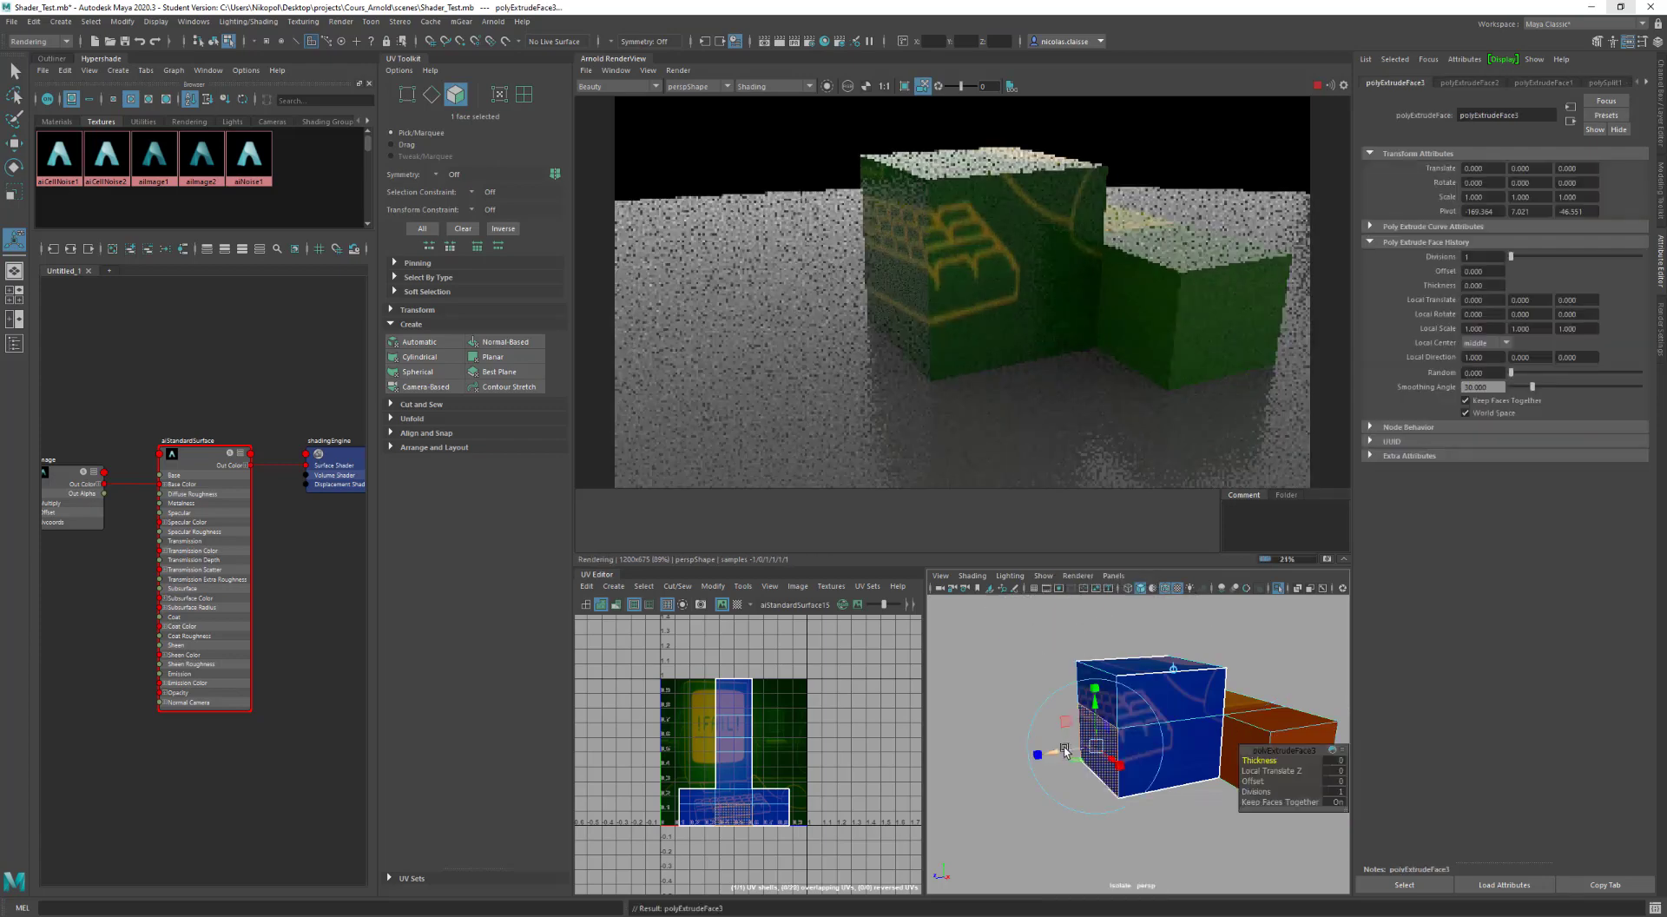
left_click_drag(1063, 752, 984, 754)
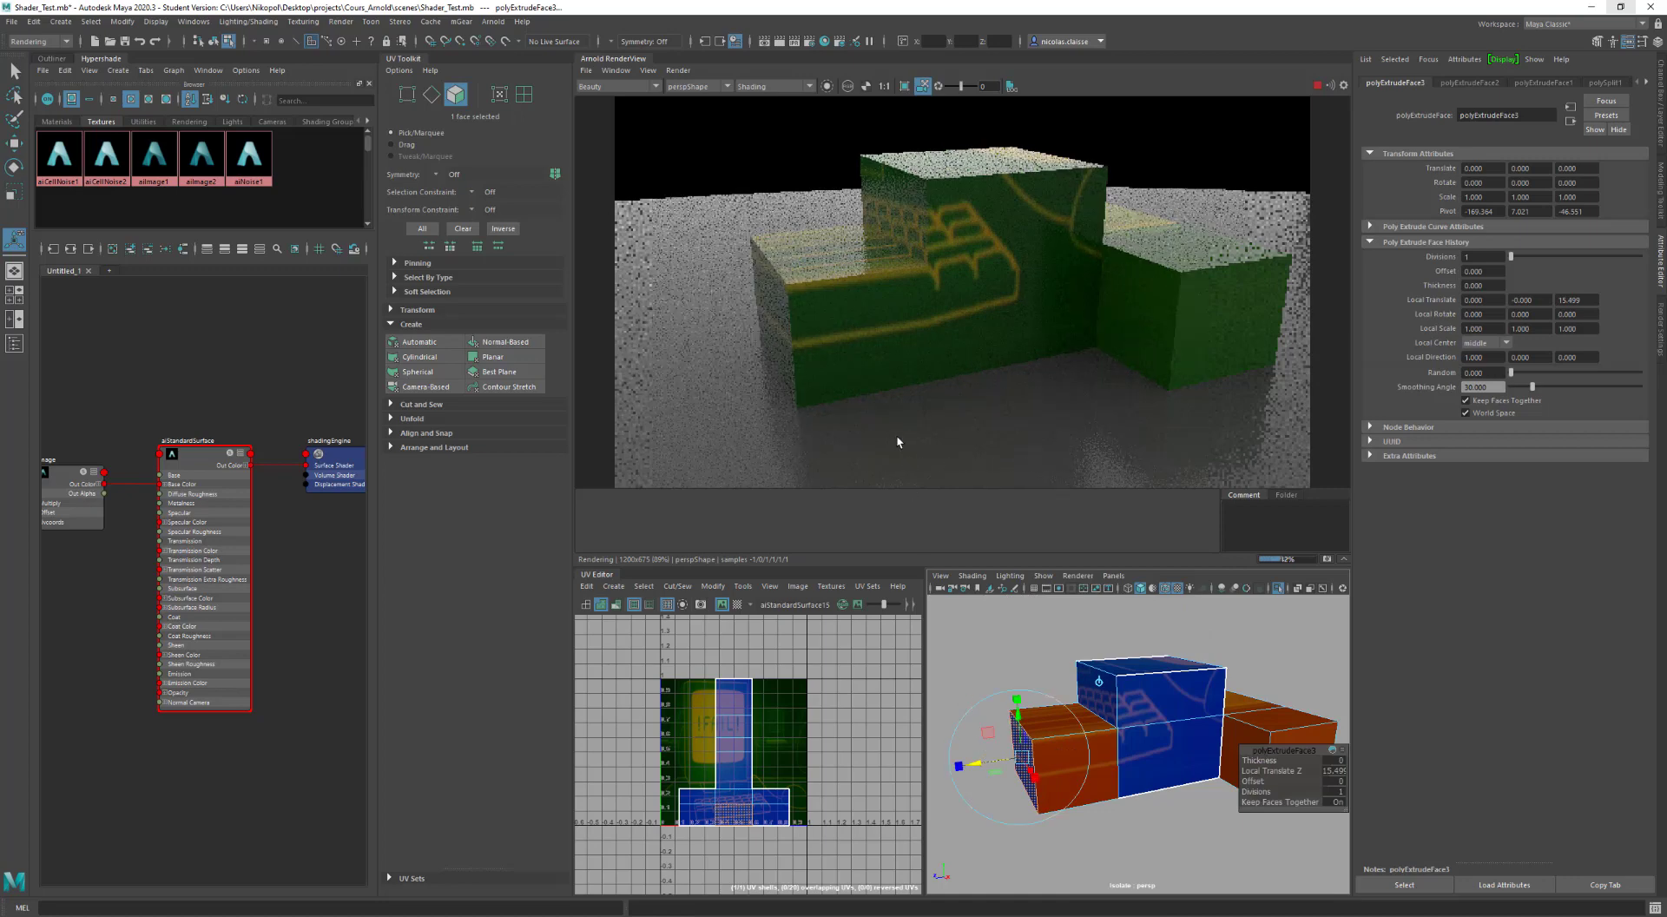
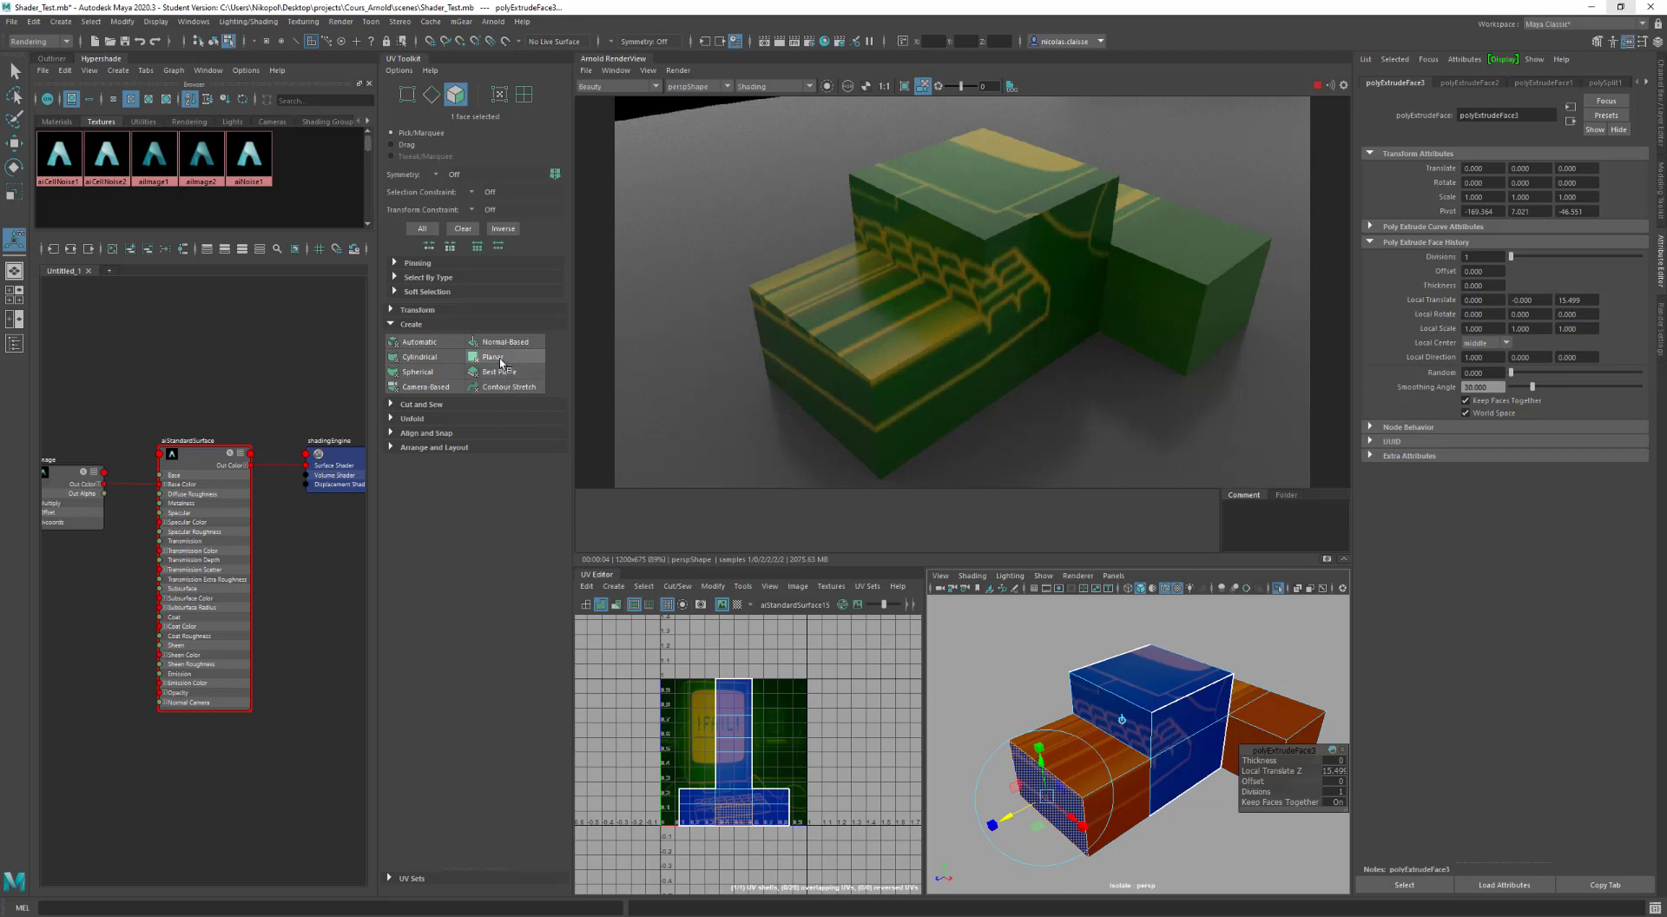
Step: Apply a planar UV projection to the whole mesh from above and reduce the projection height to about 33
key("q")
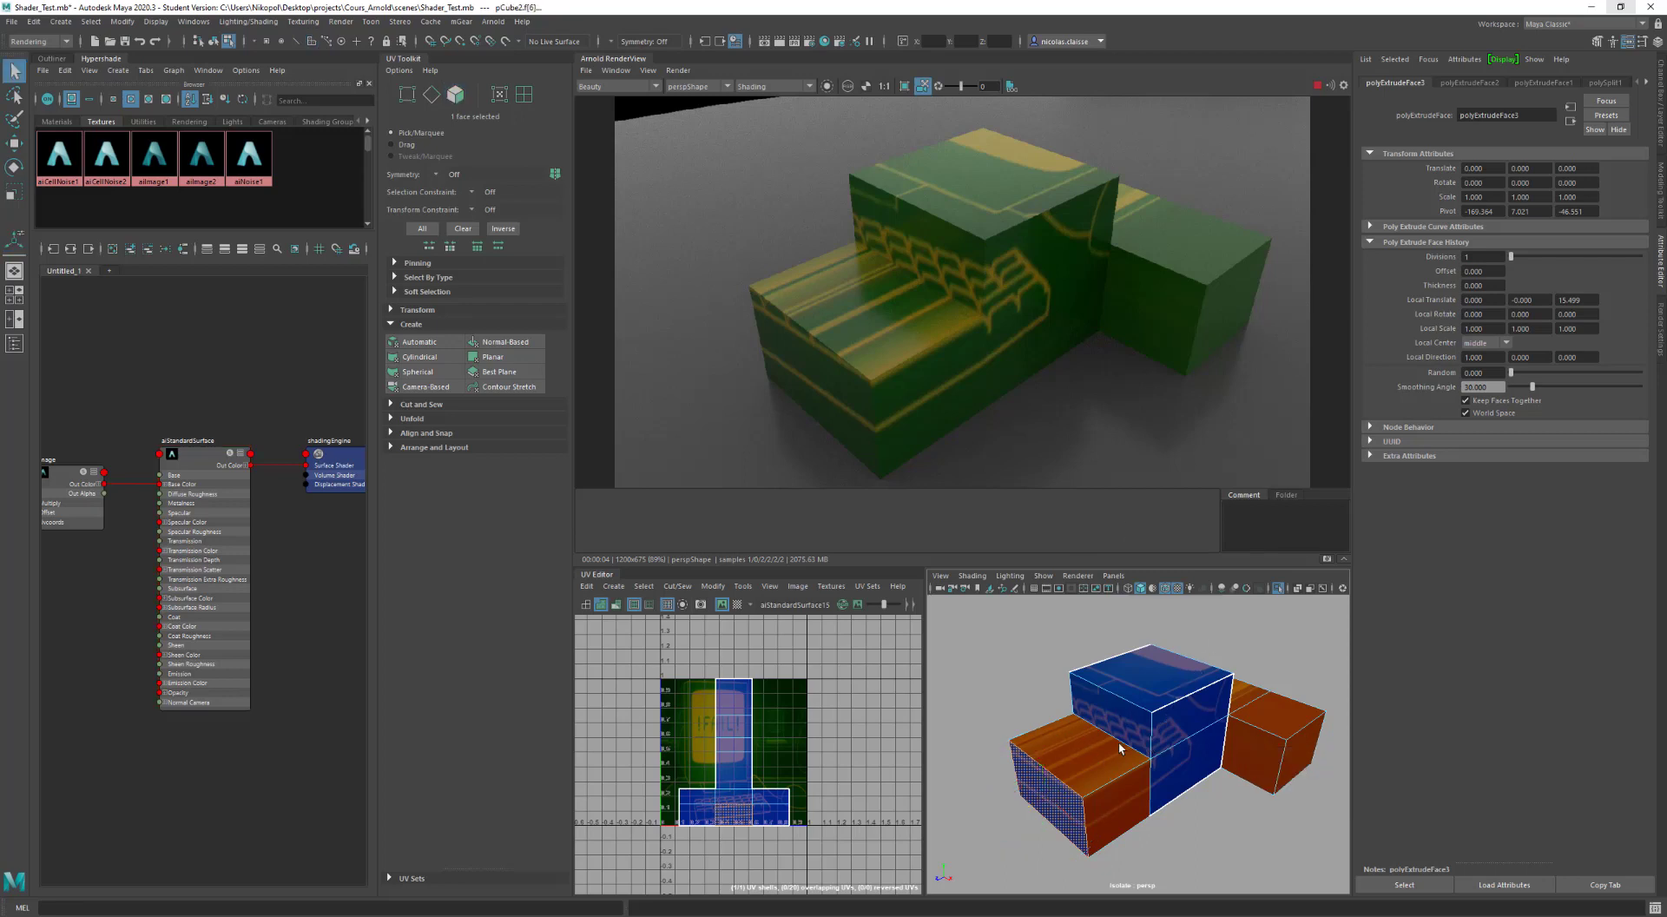
right_click_drag(1170, 736, 1196, 707)
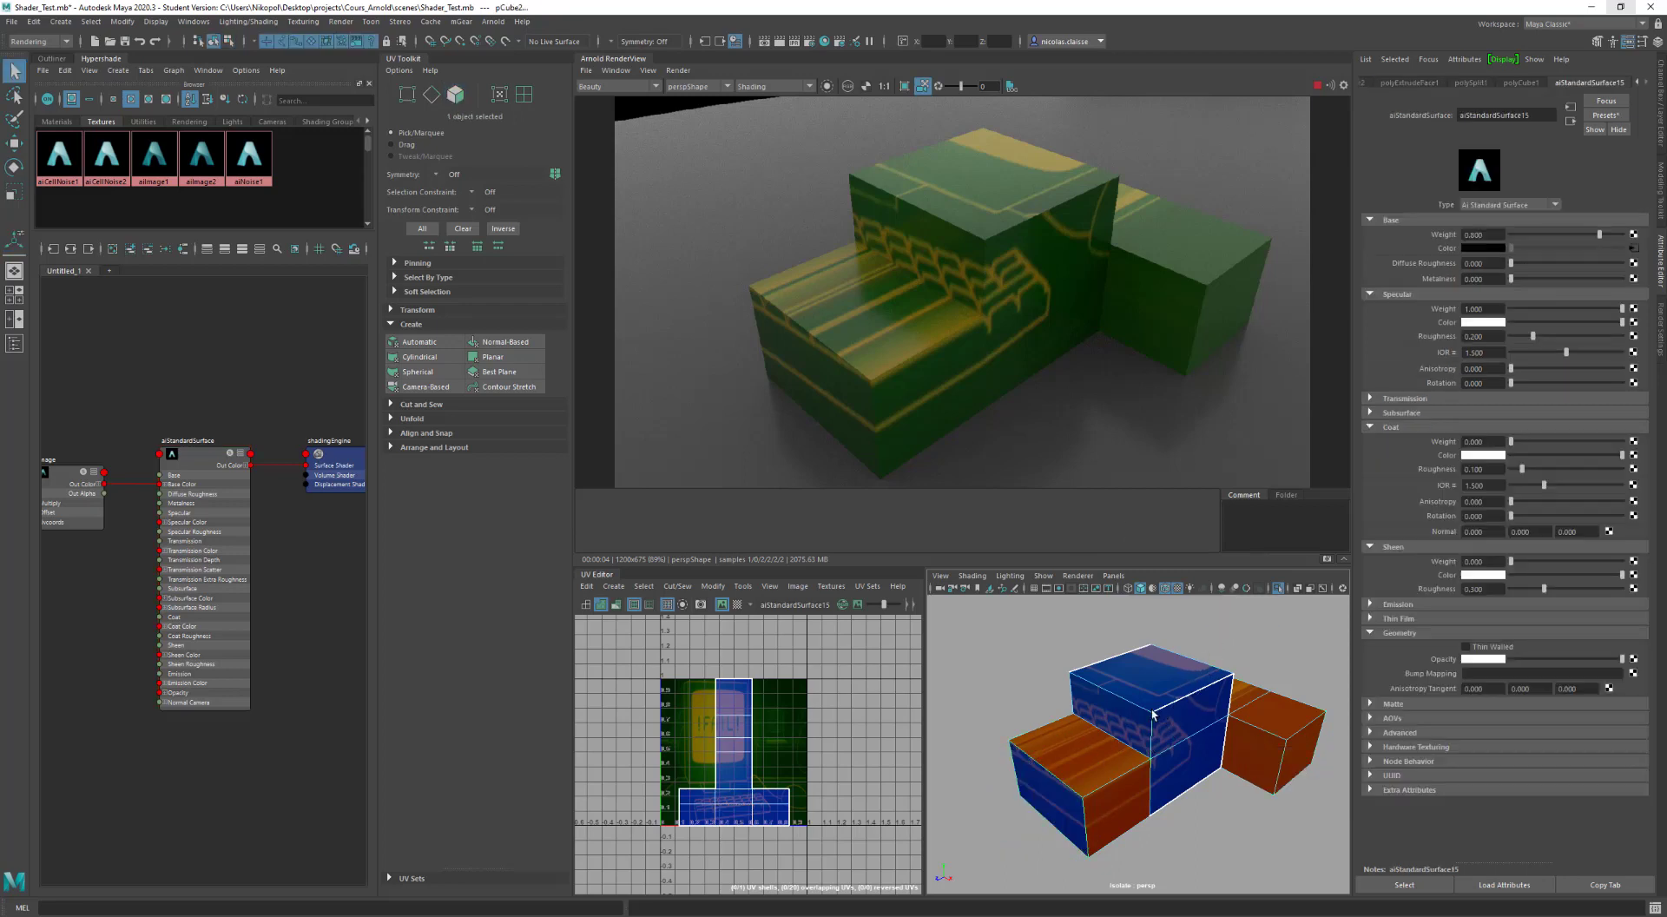
left_click(490, 360)
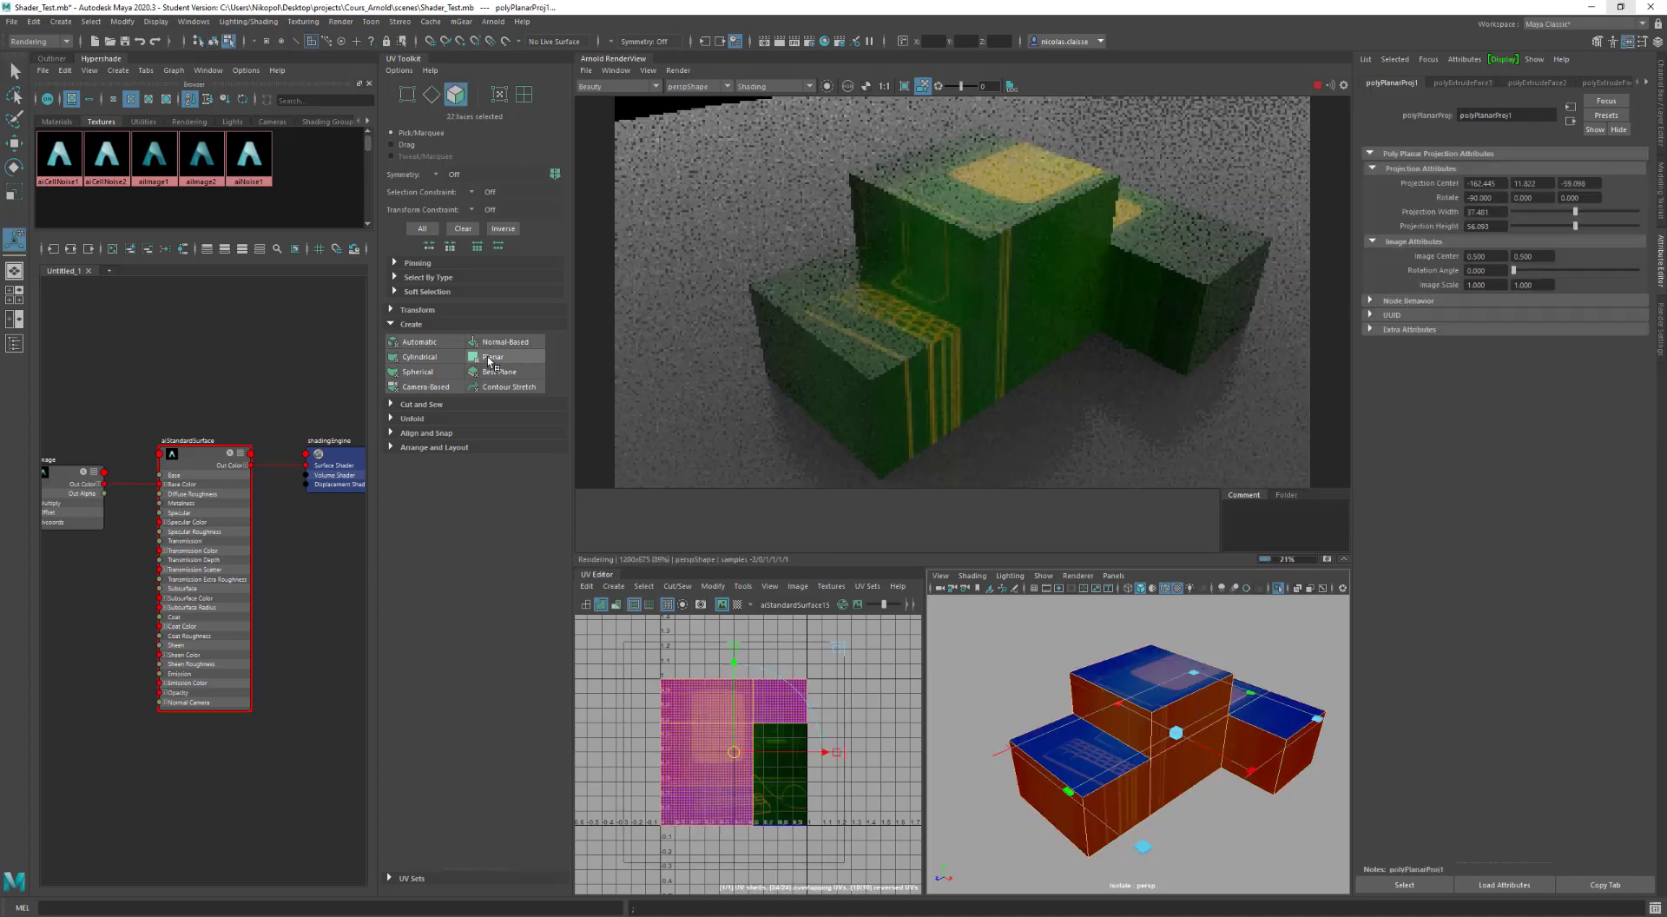
left_click_drag(944, 298, 1181, 799, "alt")
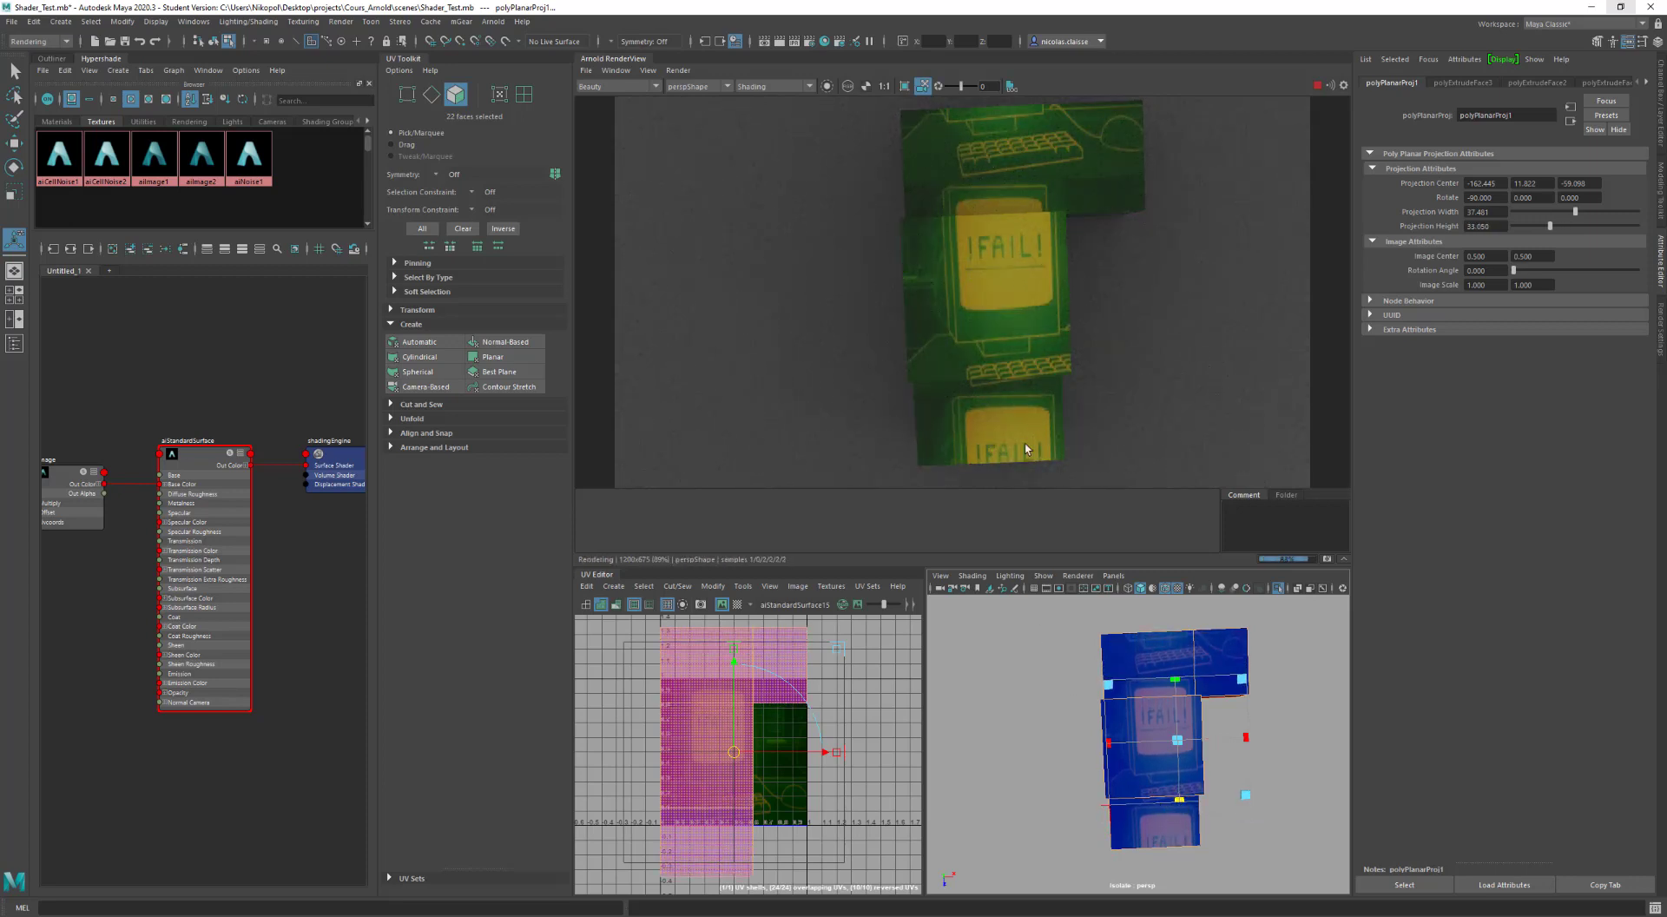
left_click_drag(1115, 786, 1071, 736, "alt")
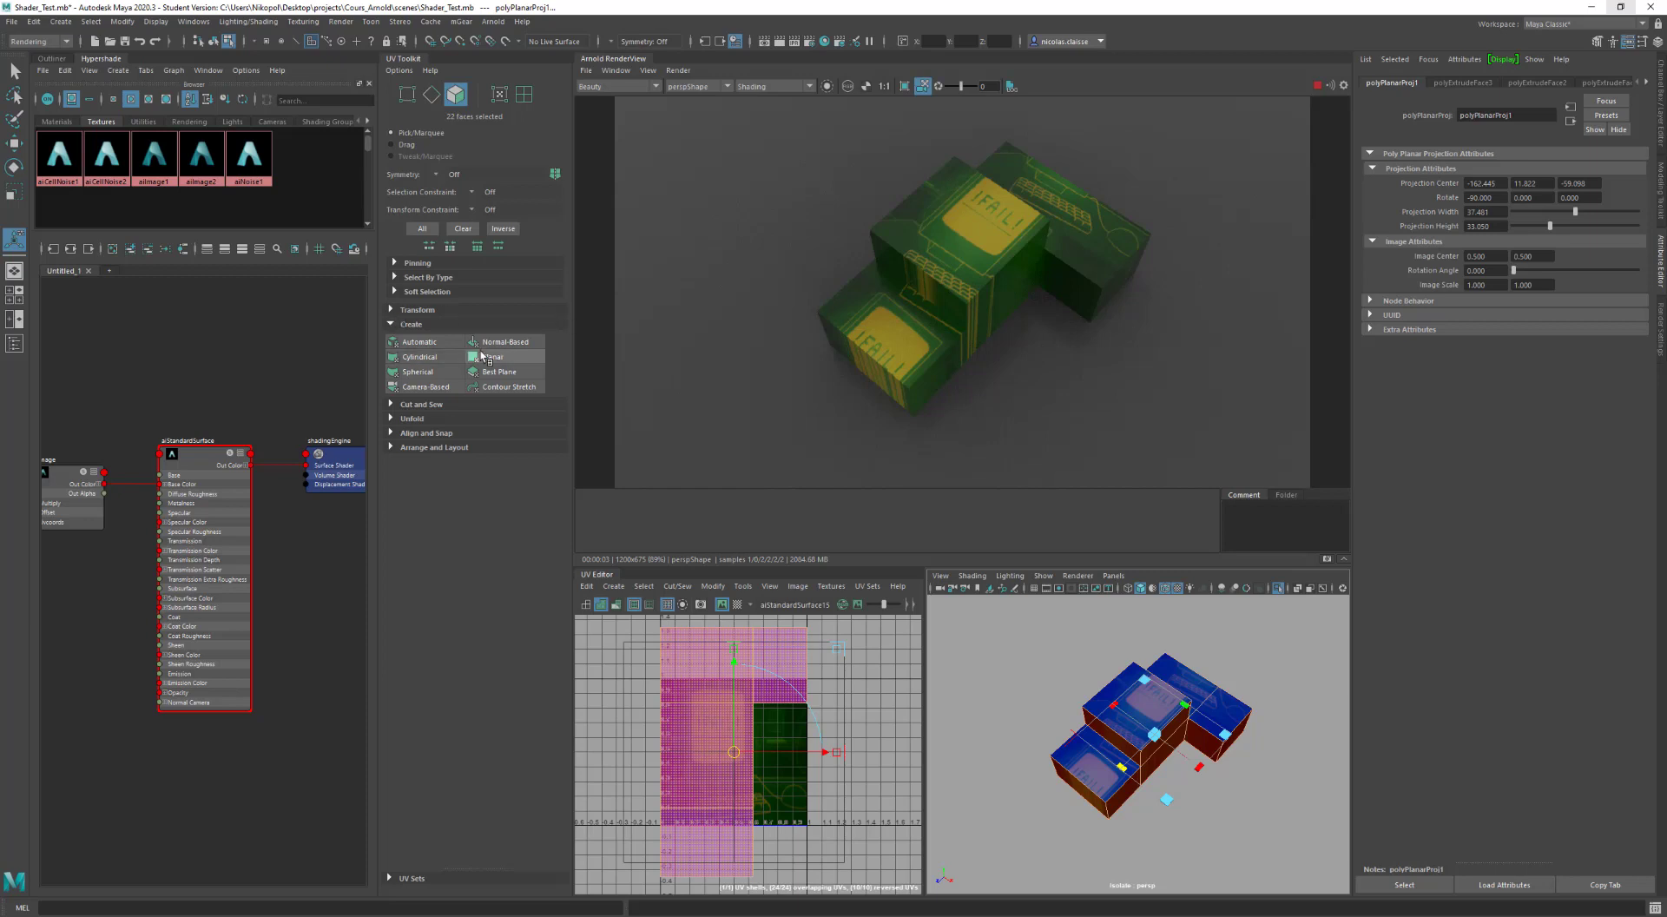
Step: Apply an automatic UV projection with 6 planes to the whole mesh and return to object selection
left_click(435, 345)
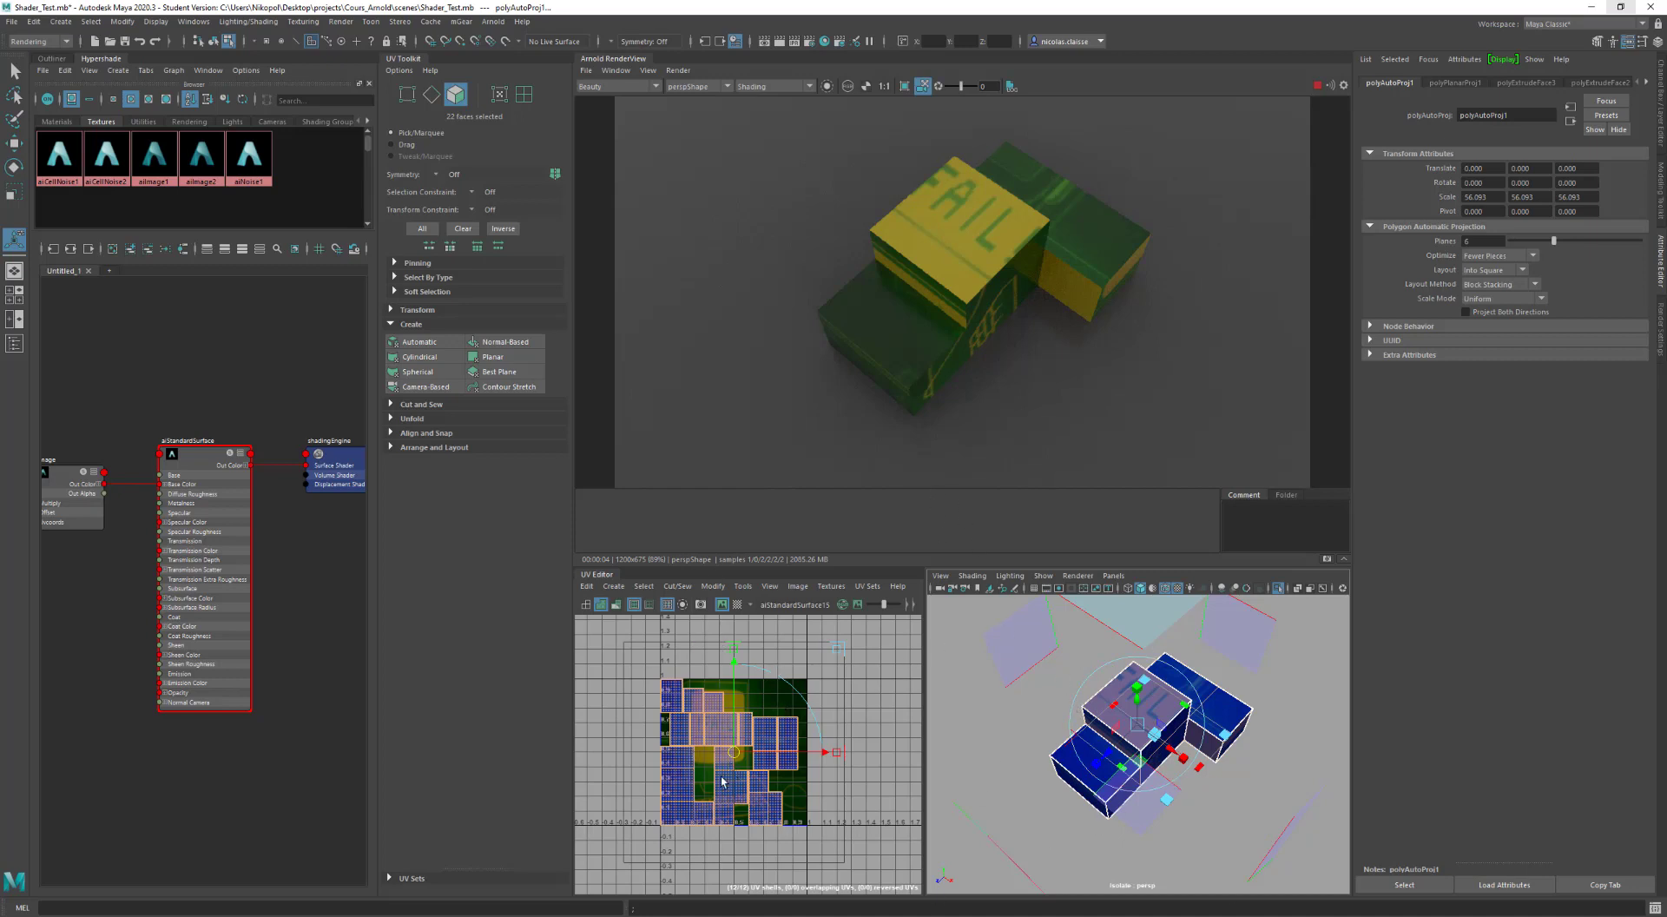
scroll(721, 781, "up", 3)
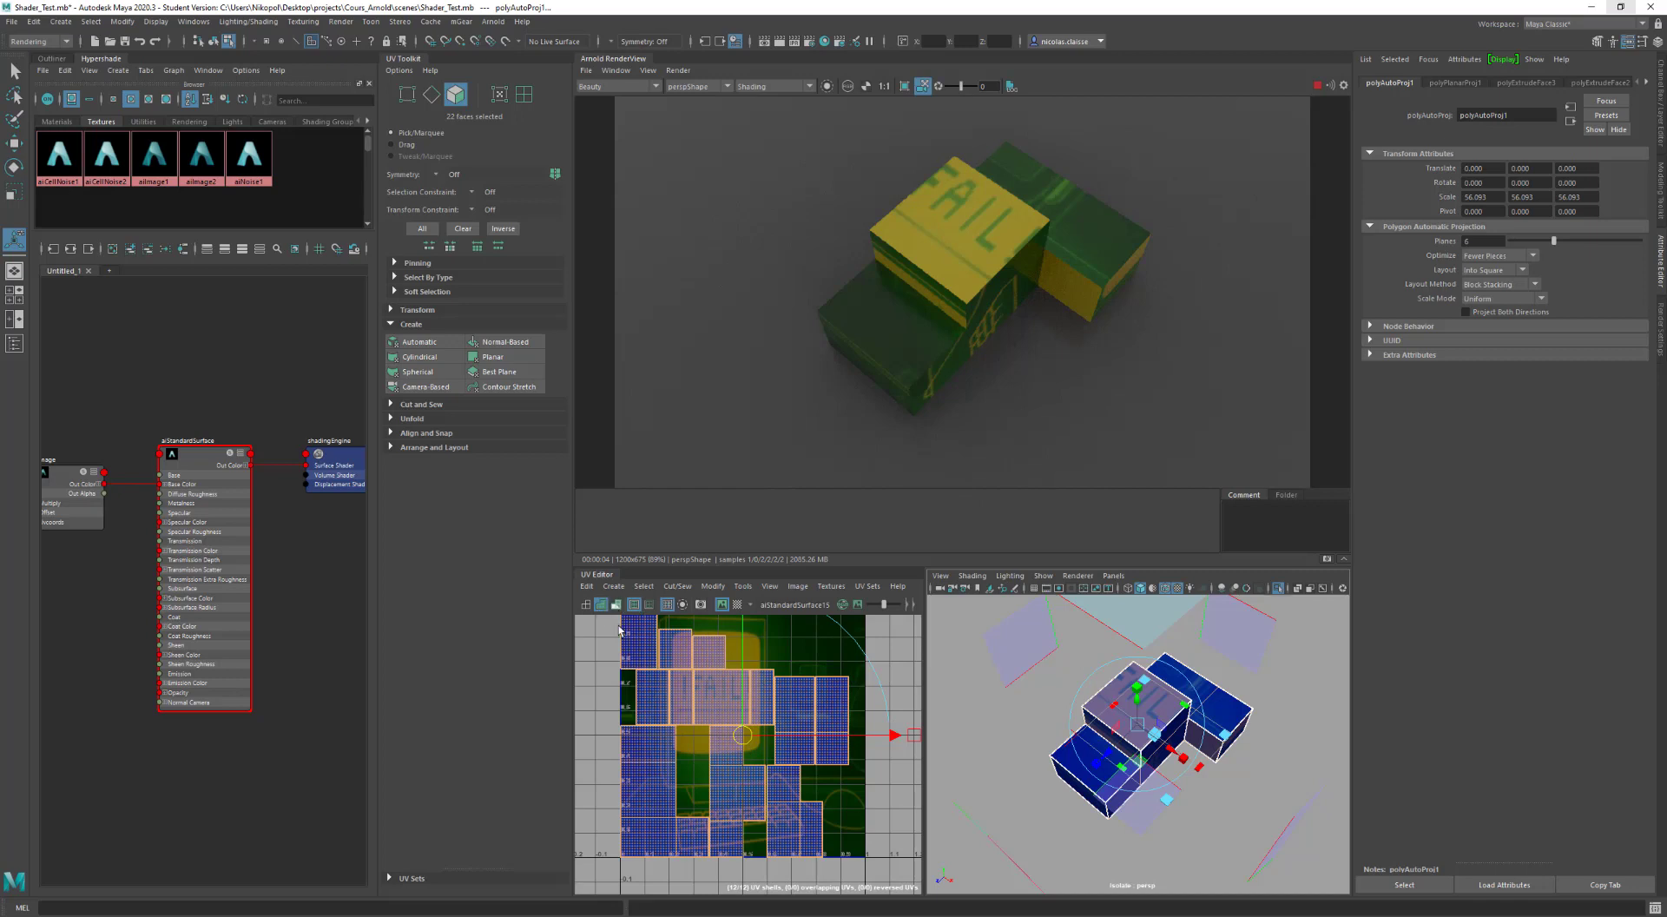
key("q")
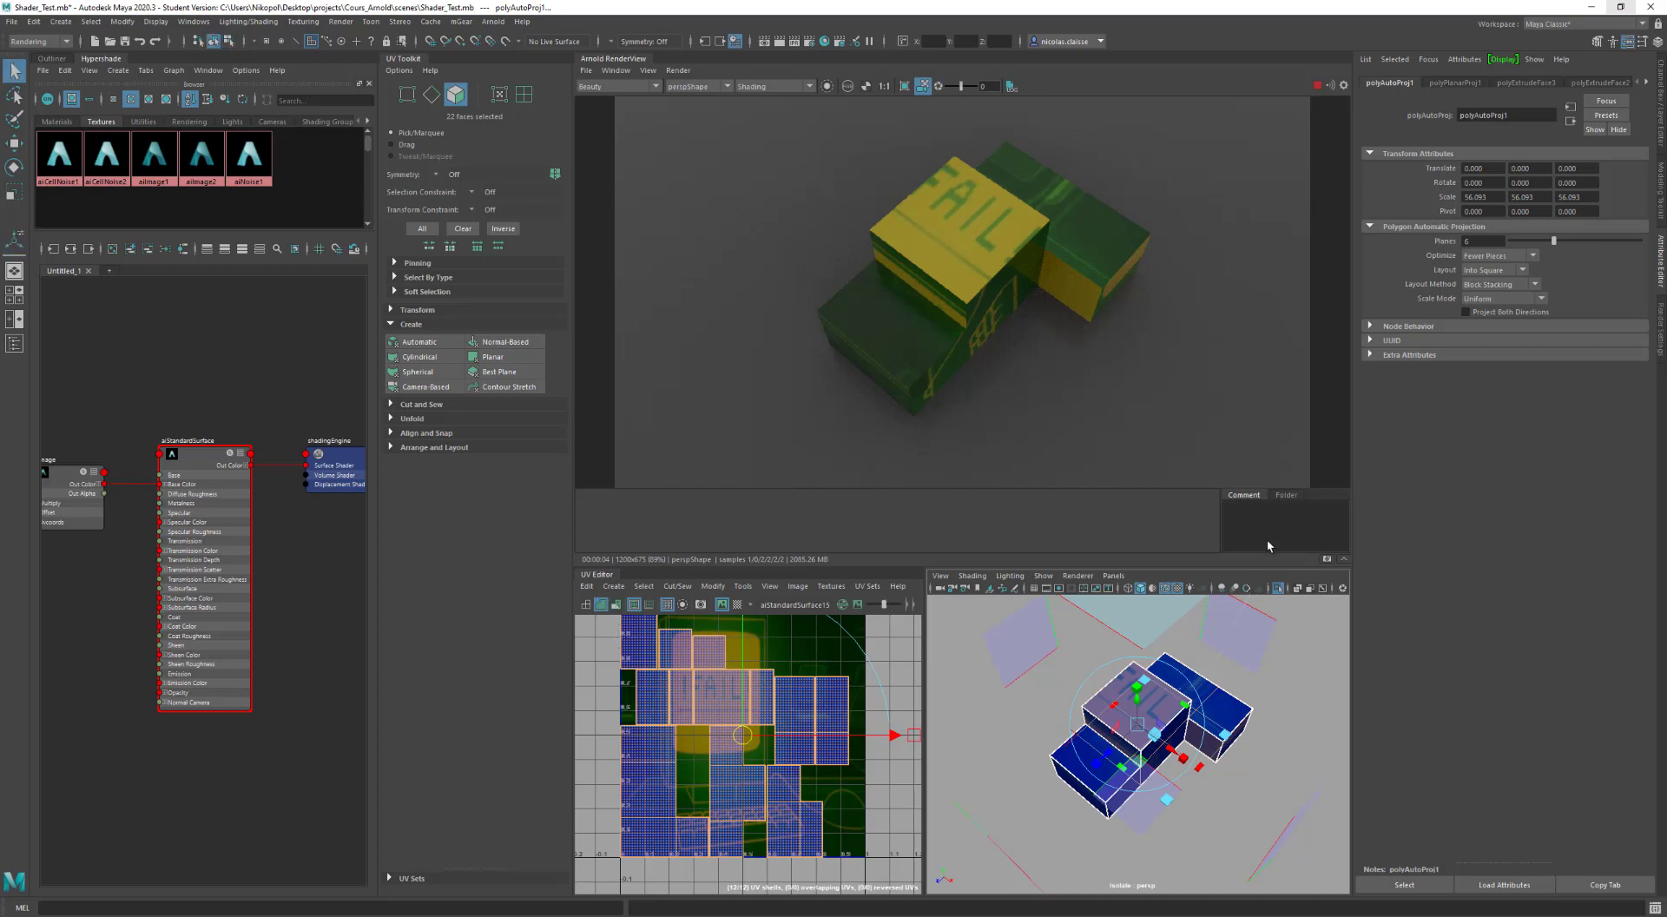
key("F8")
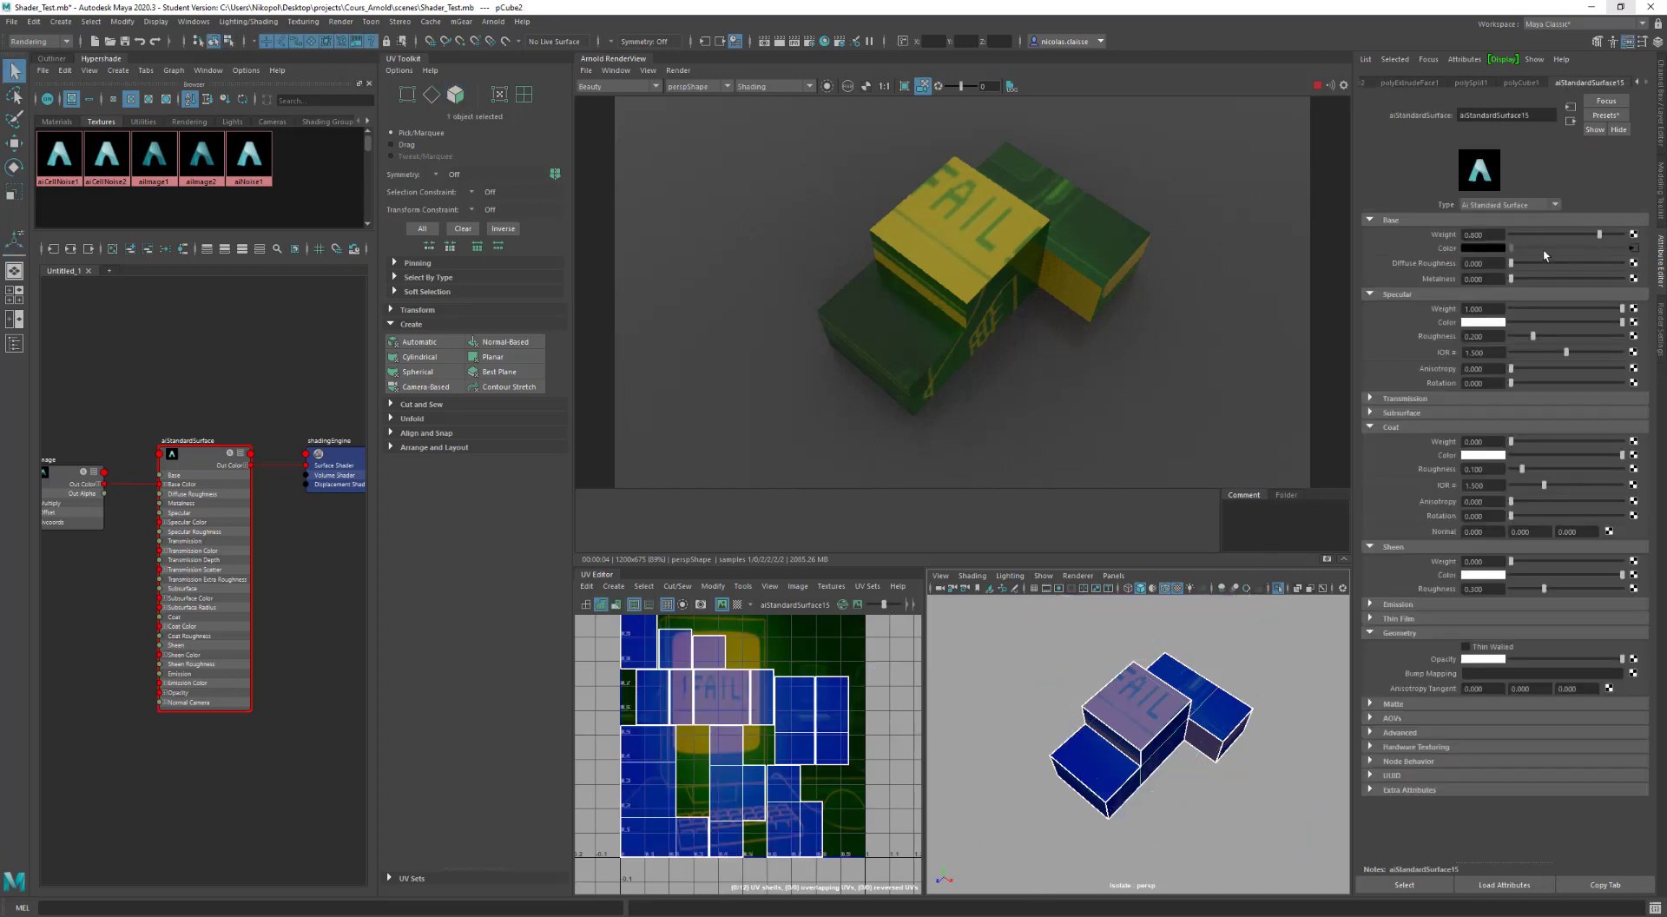
Step: Replace the base color's aiImage file with the coloured numbered-grid JPG from the sourceimages folder
left_click(1633, 248)
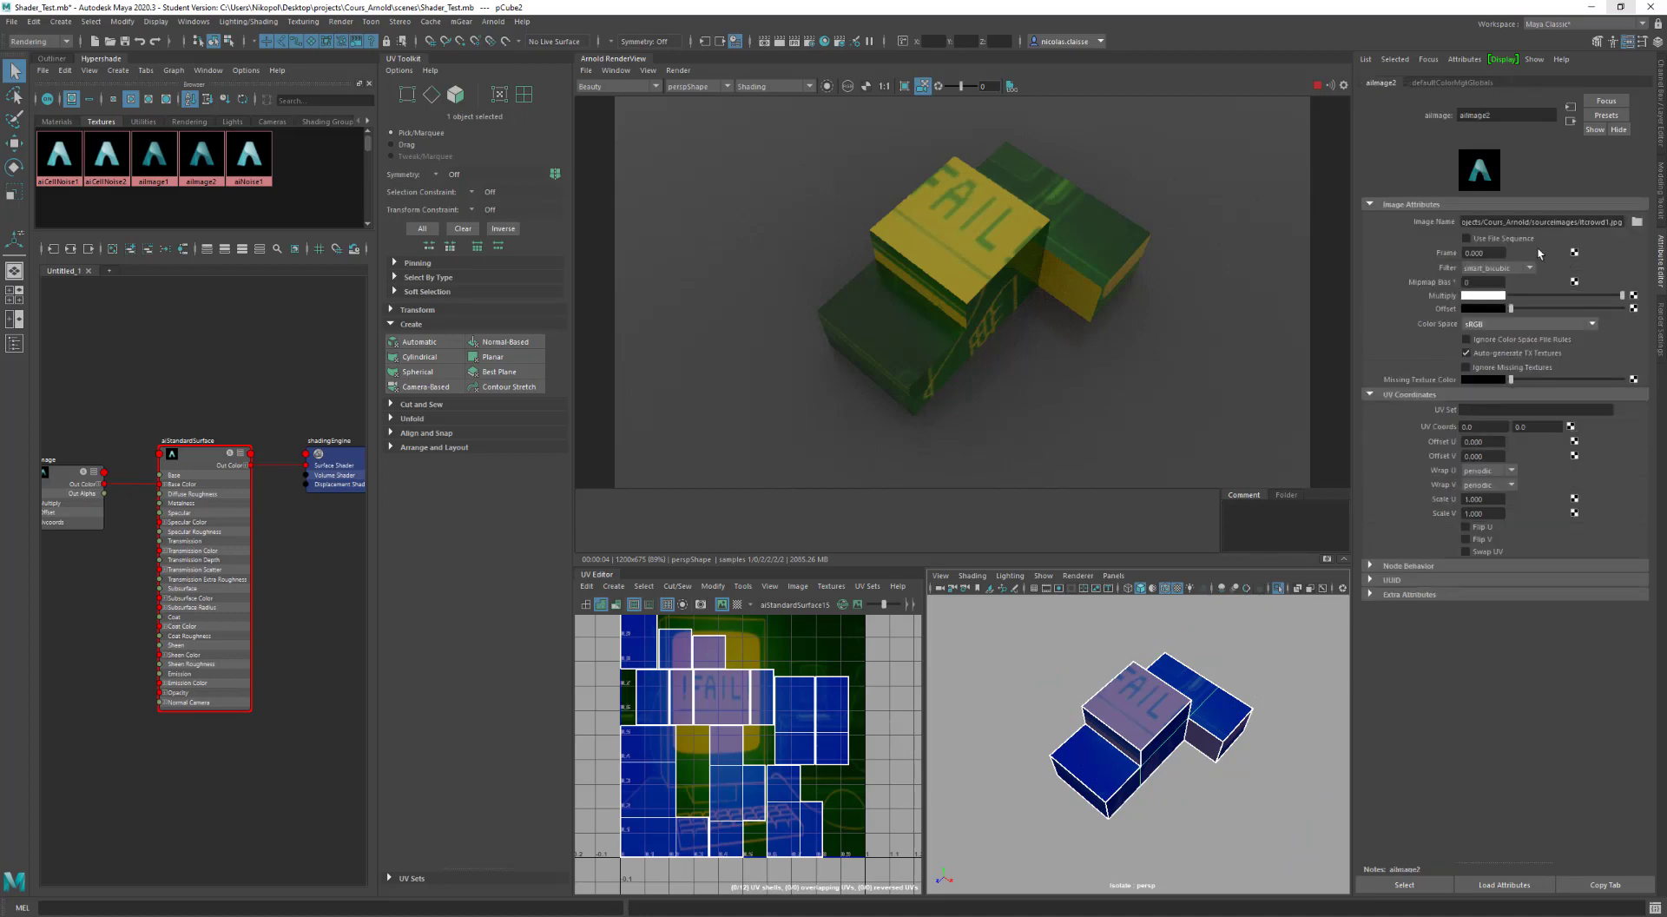
left_click(1637, 222)
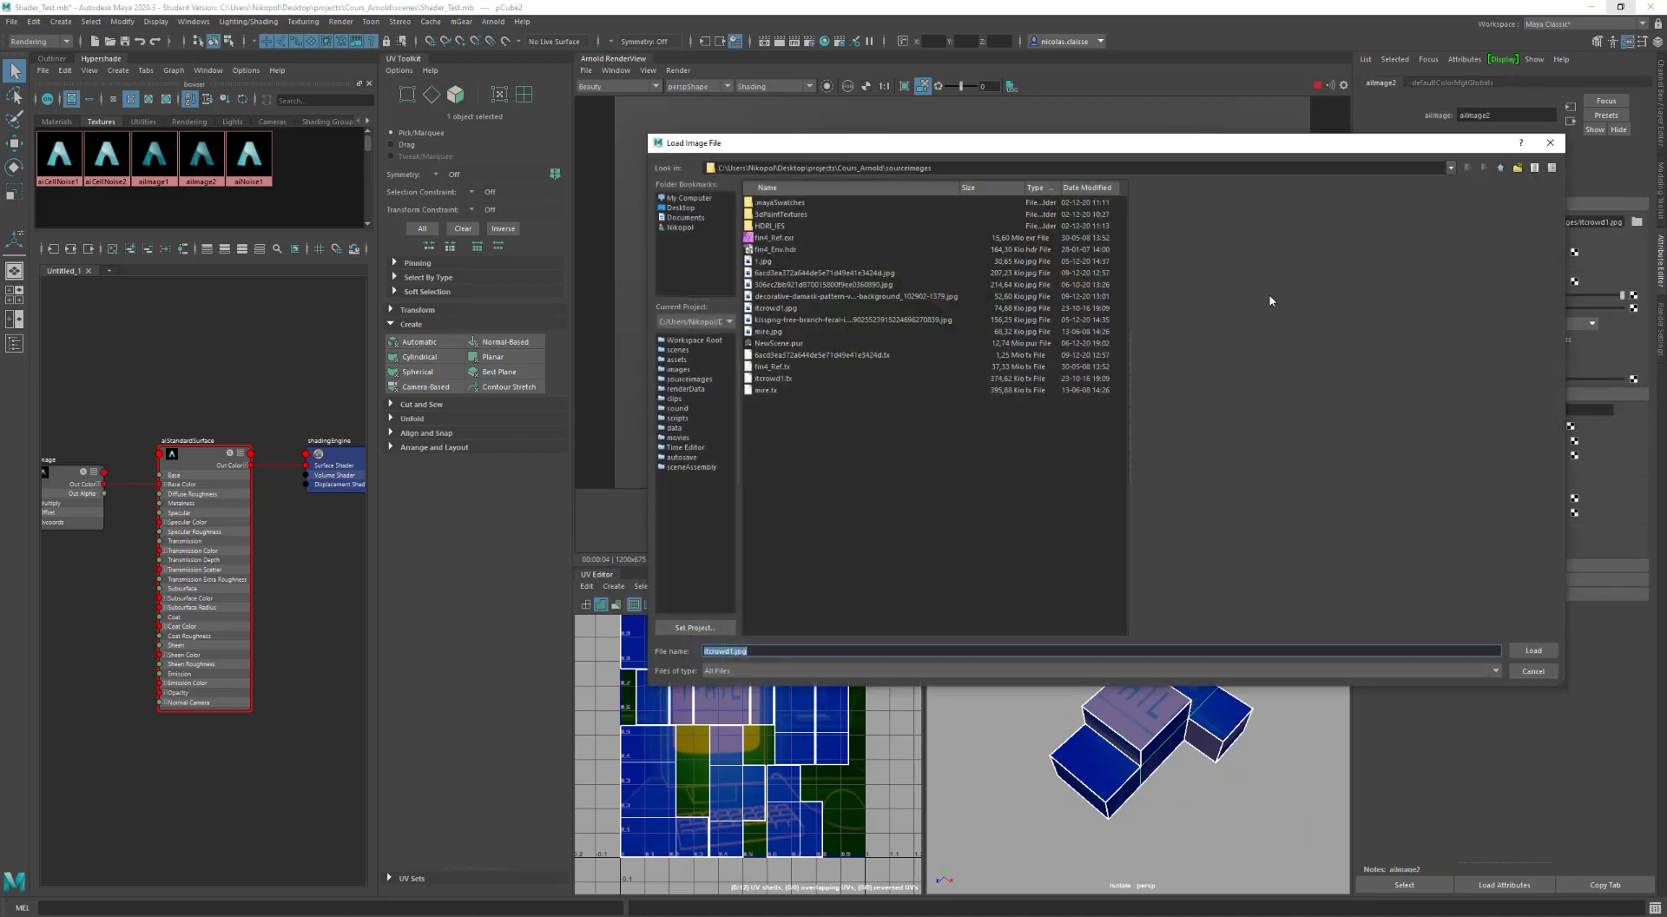
left_click(804, 320)
left_click(808, 309)
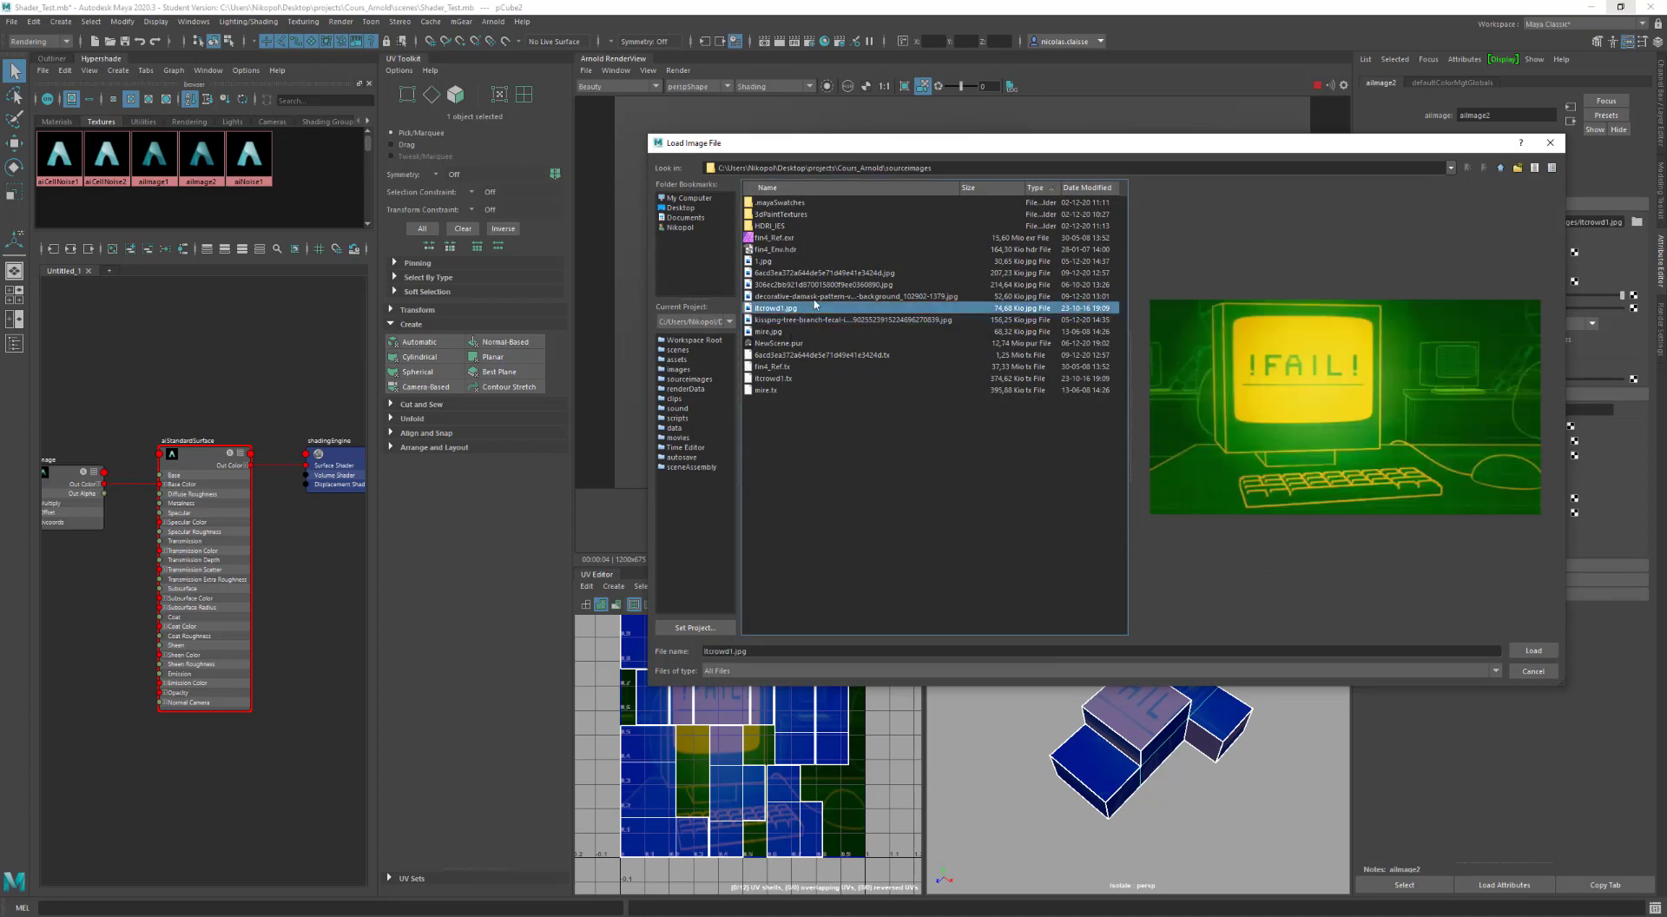
left_click(815, 297)
left_click(827, 285)
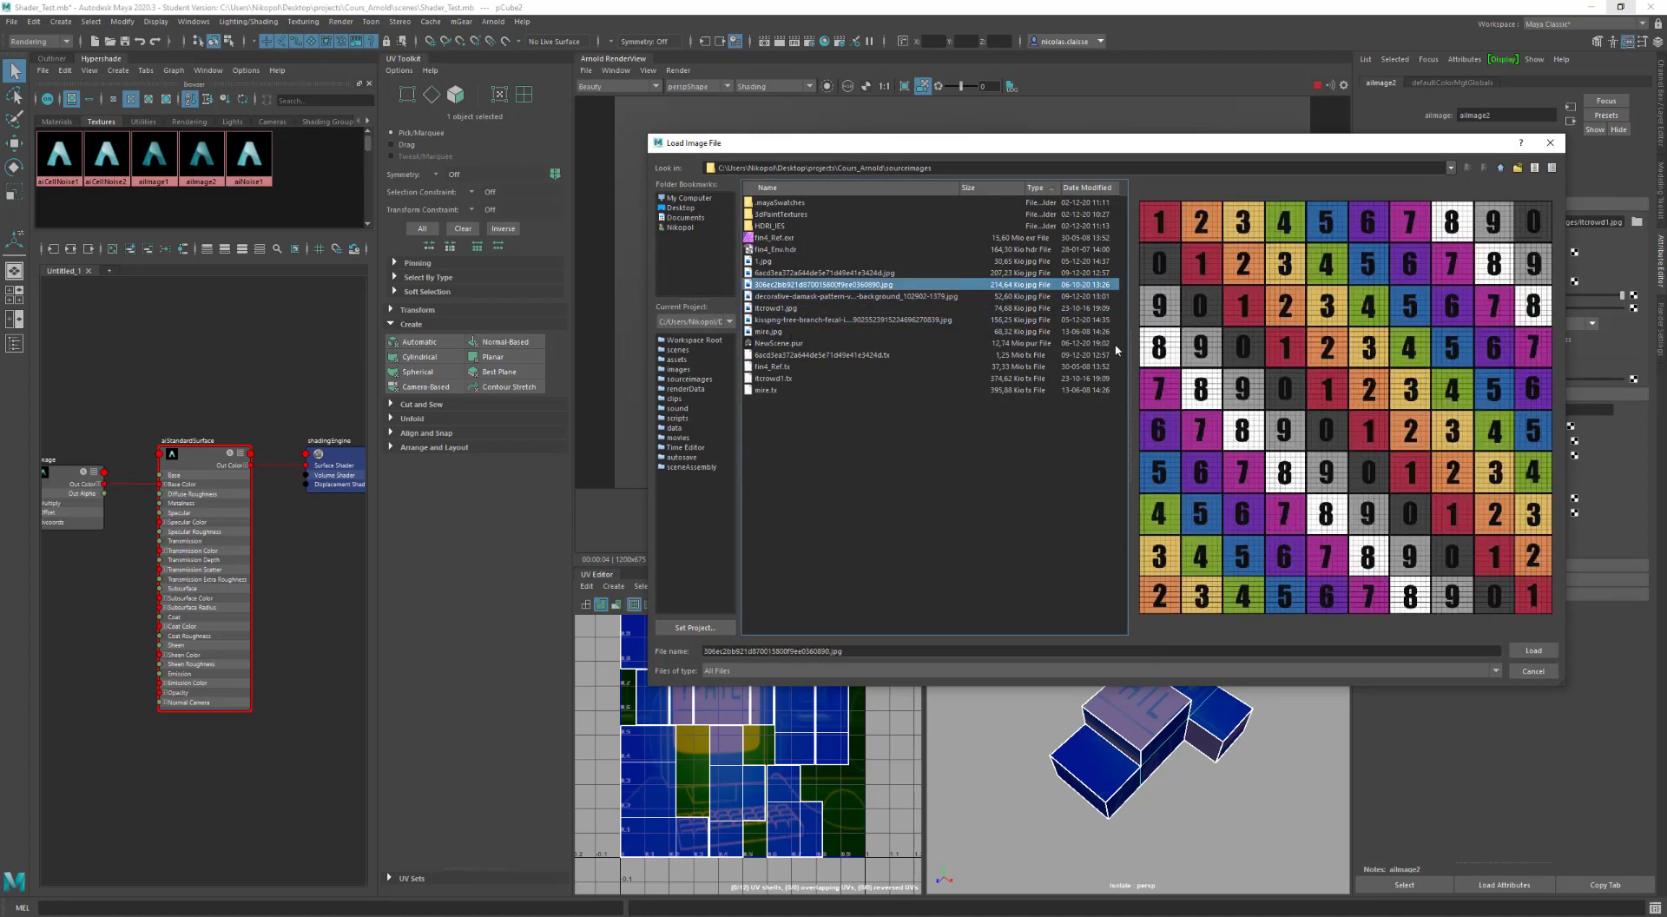
left_click(1533, 651)
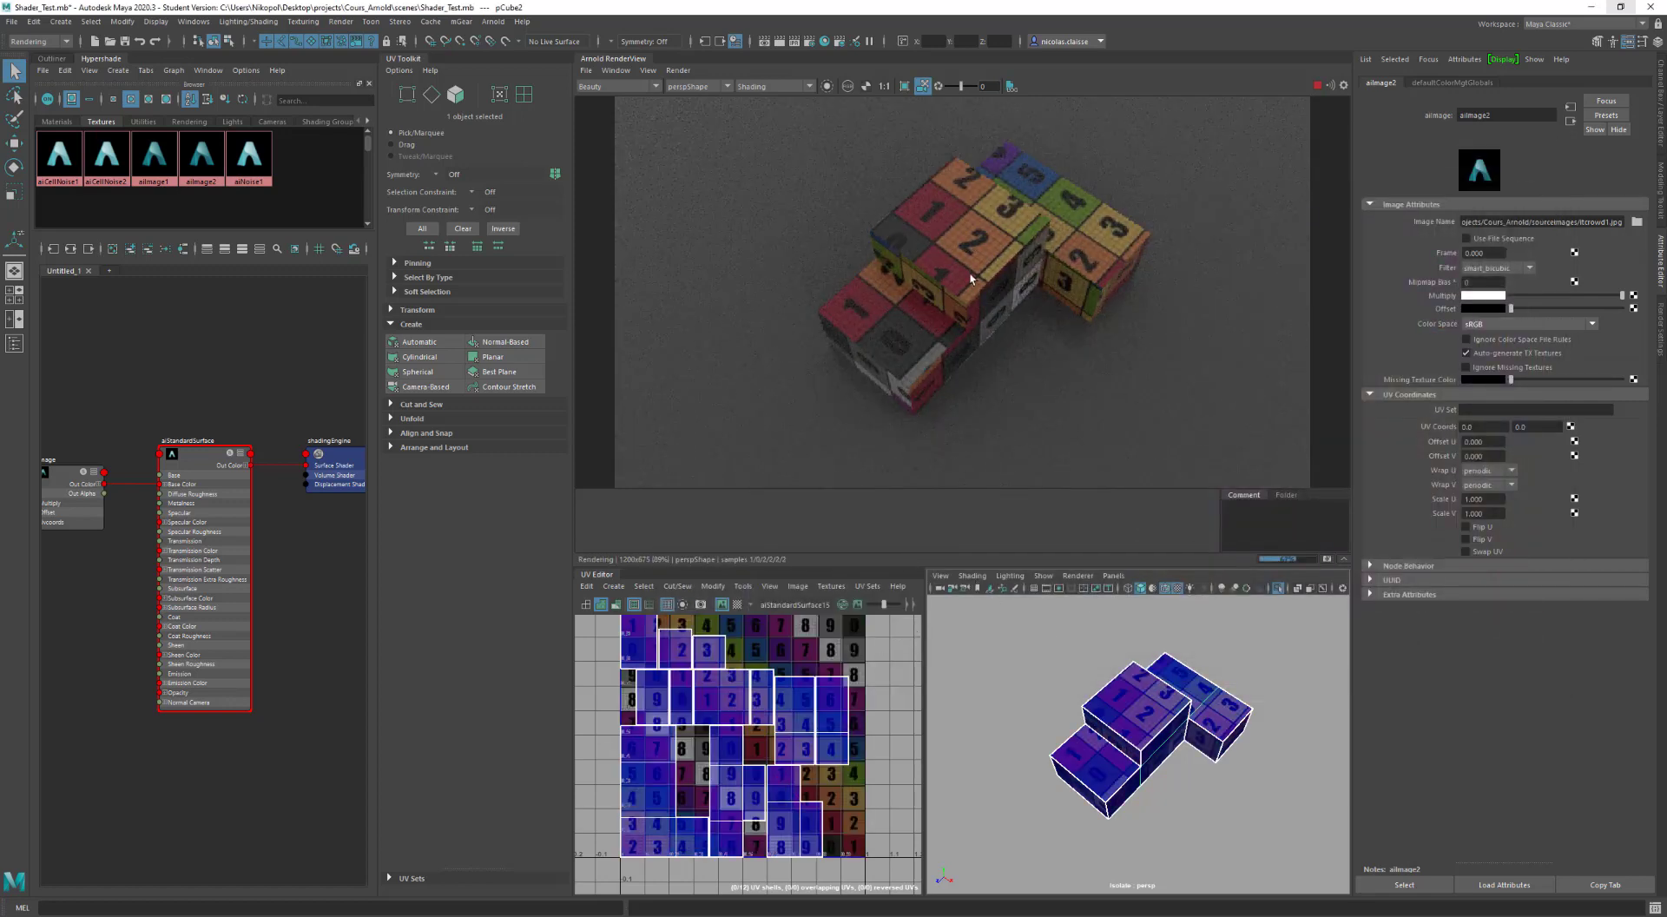
Step: Inspect the numbered grid on the mesh's faces up close and store a snapshot of the render
left_click_drag(1023, 326, 998, 340, "alt")
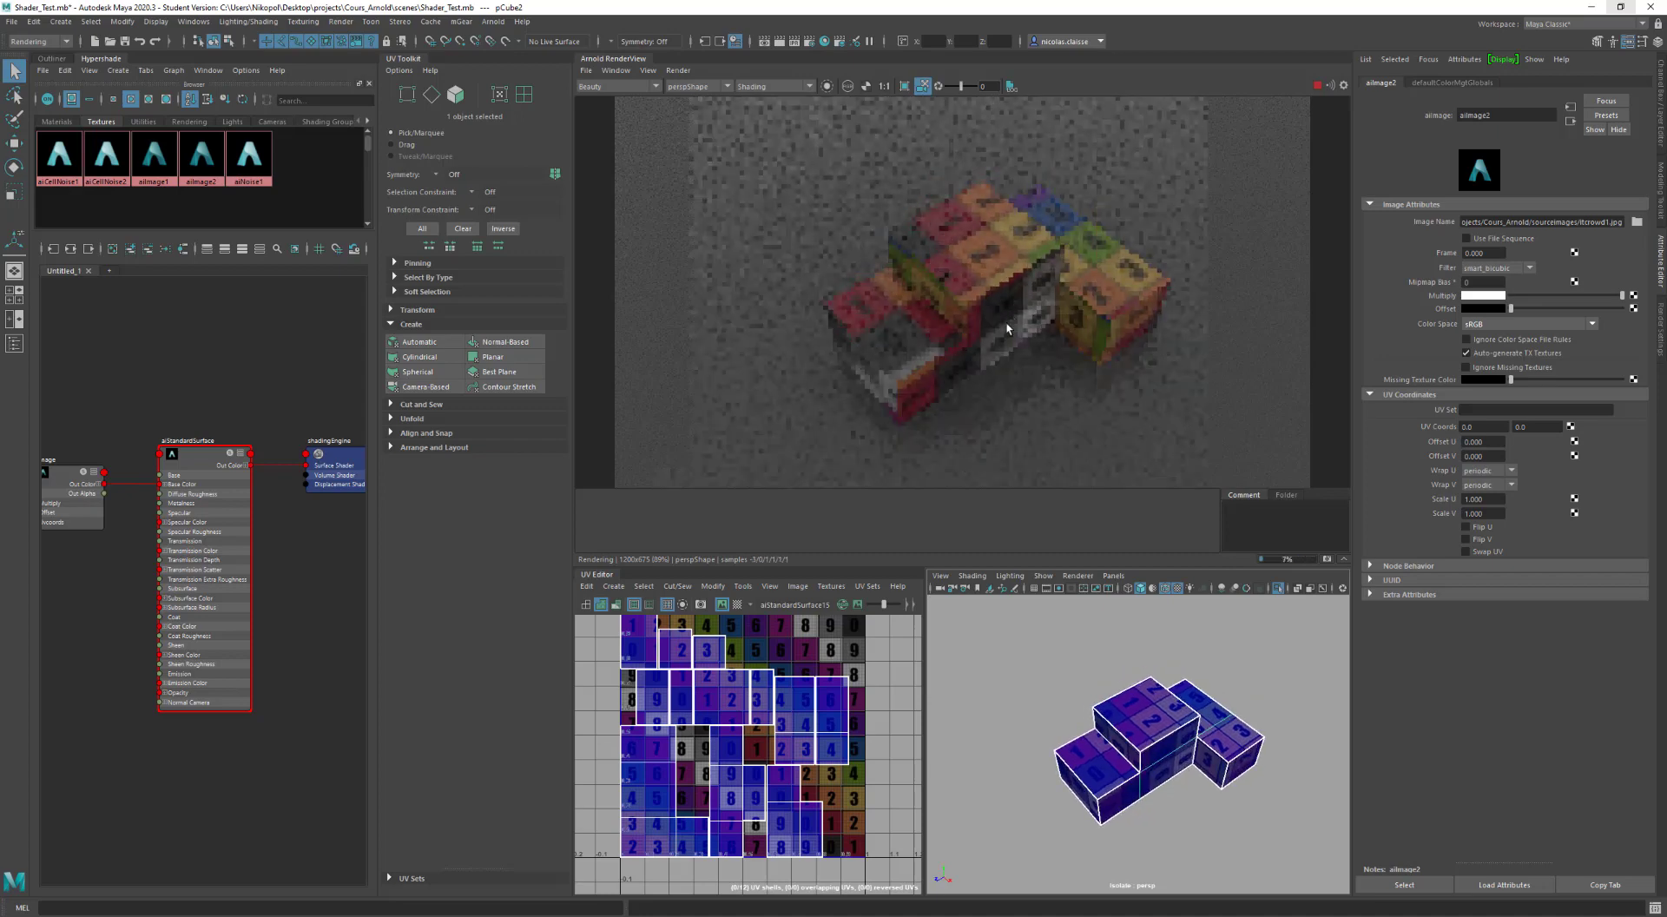
scroll(998, 319, "up", 4)
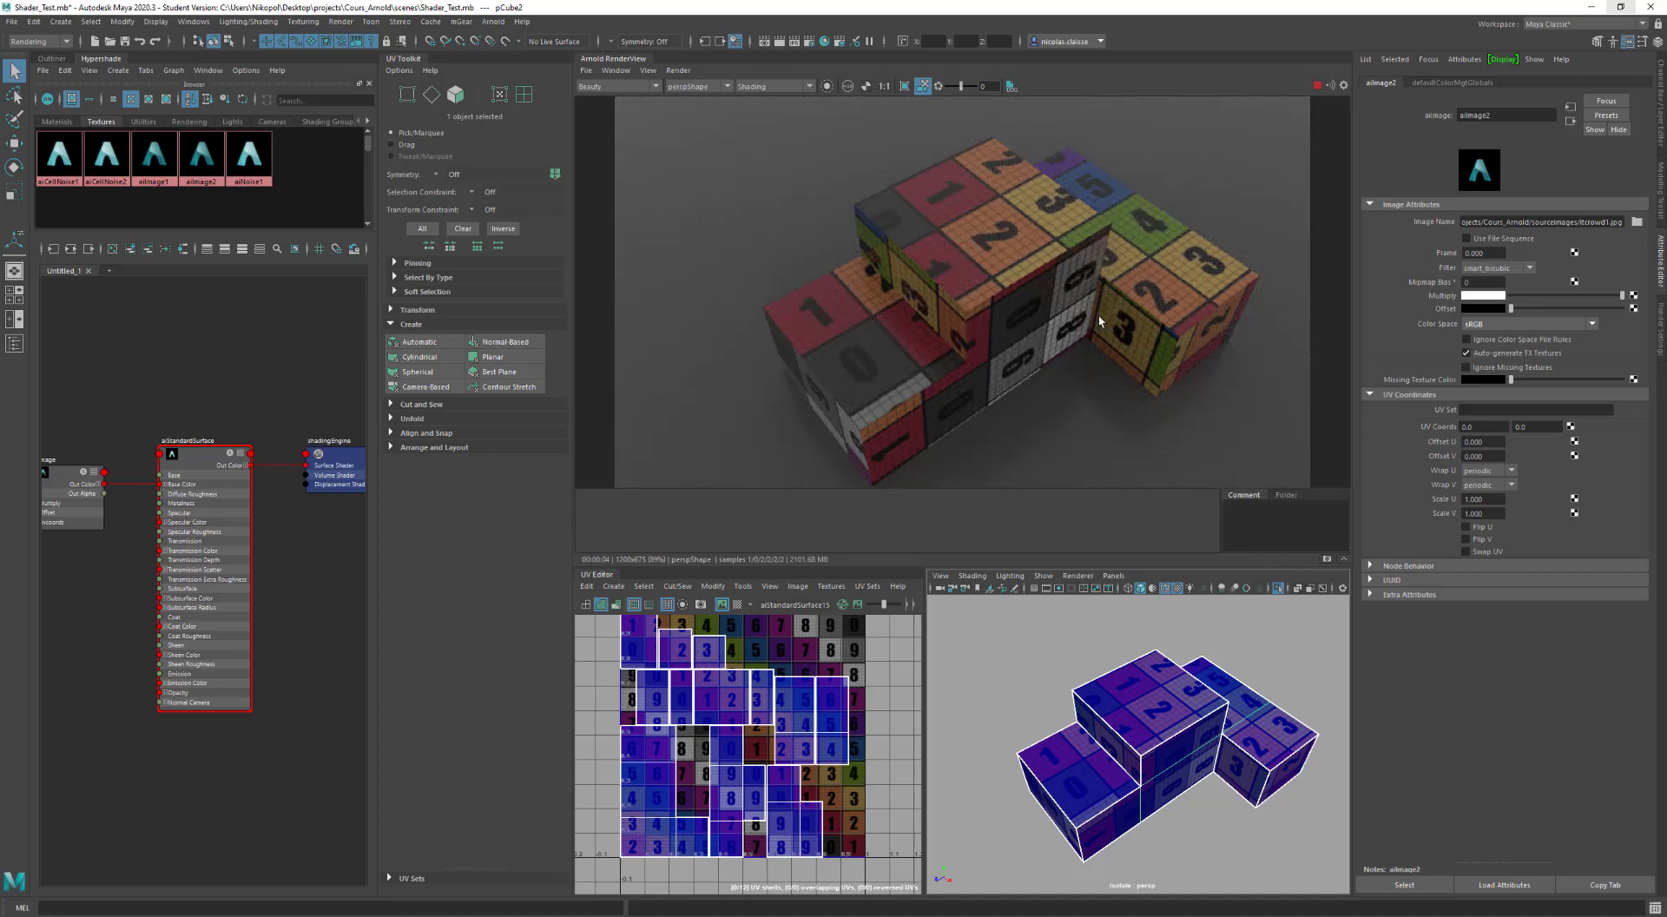
left_click_drag(1072, 341, 953, 454, "alt")
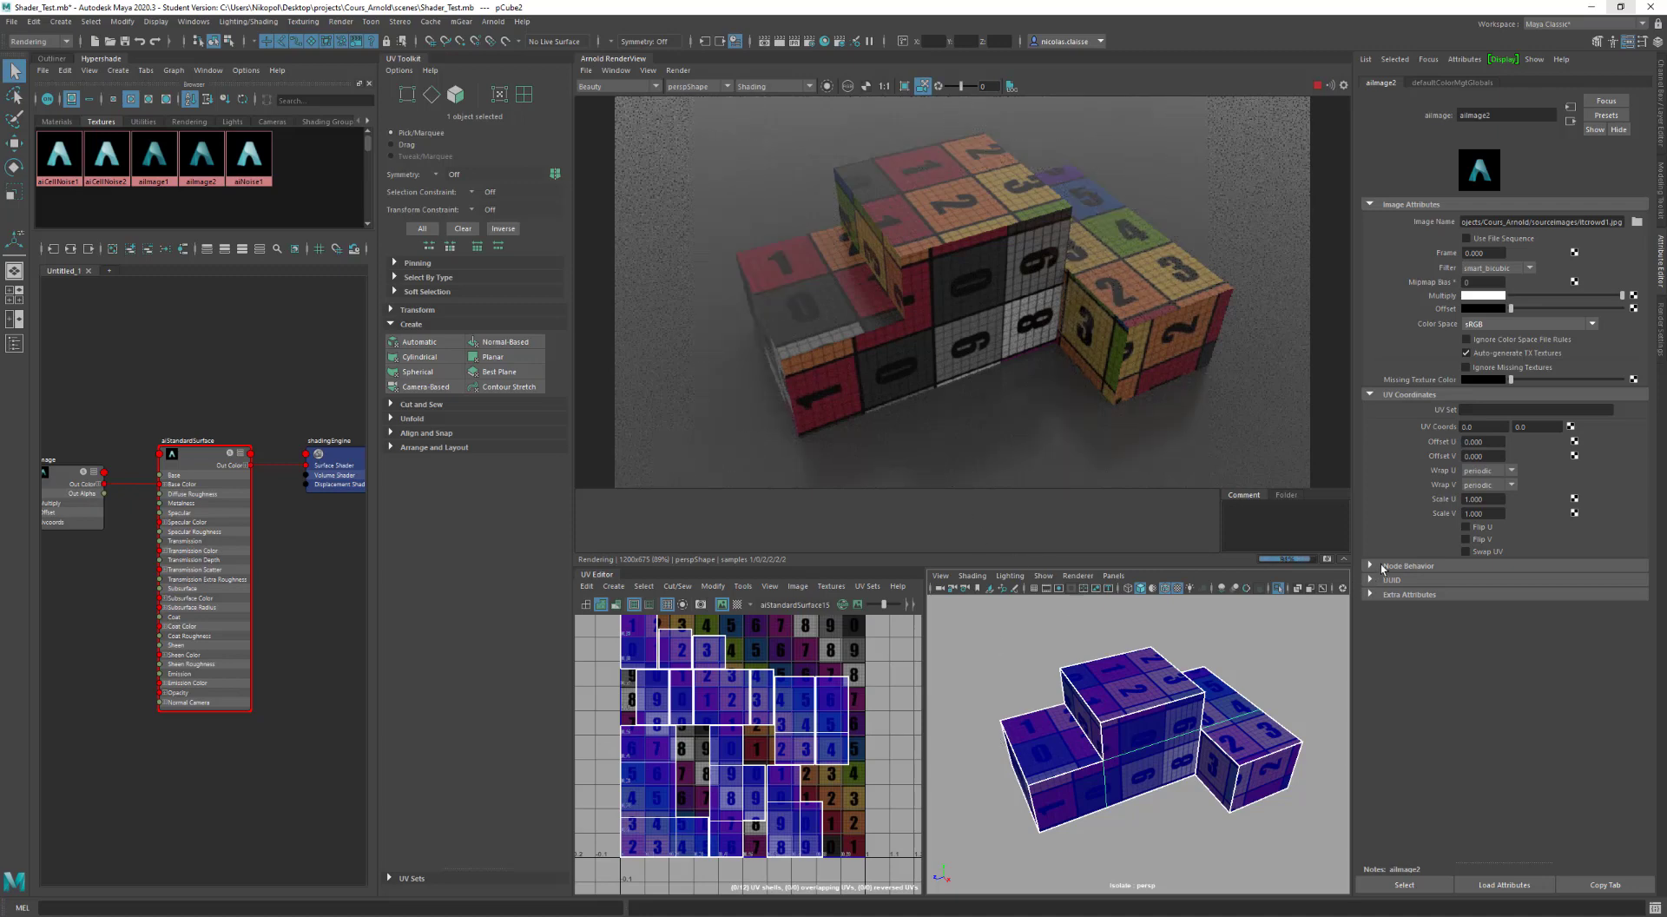
left_click(1326, 561)
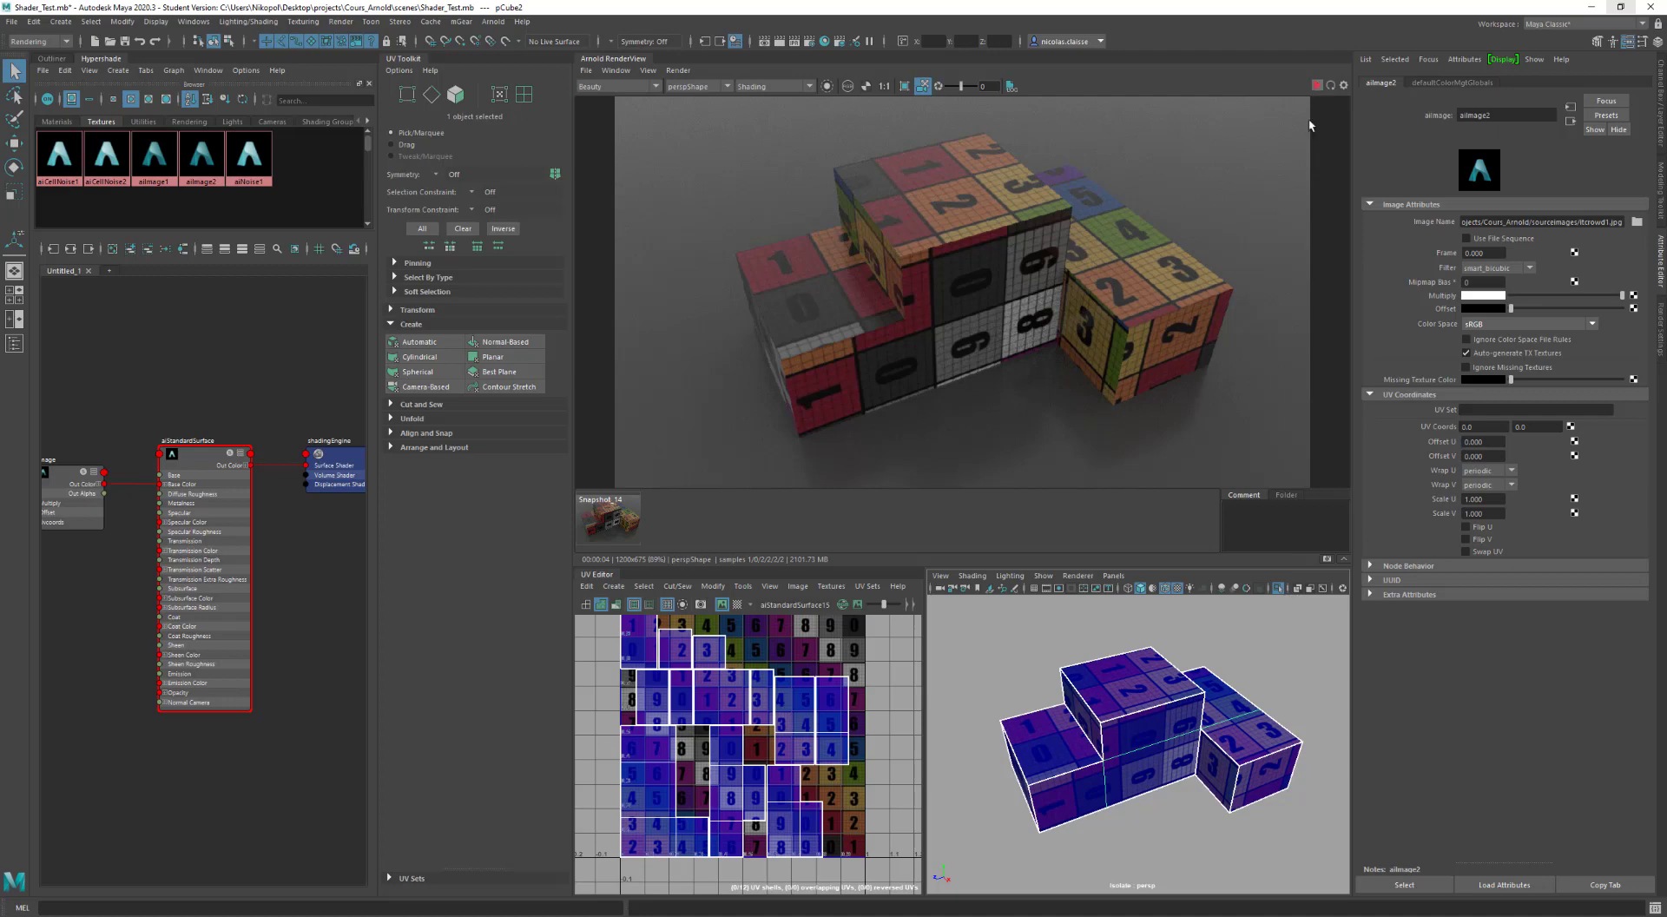
Step: Assign a new aiStandardSurface material to the whole mesh and switch it to face selection
right_click_drag(1126, 721, 1233, 843)
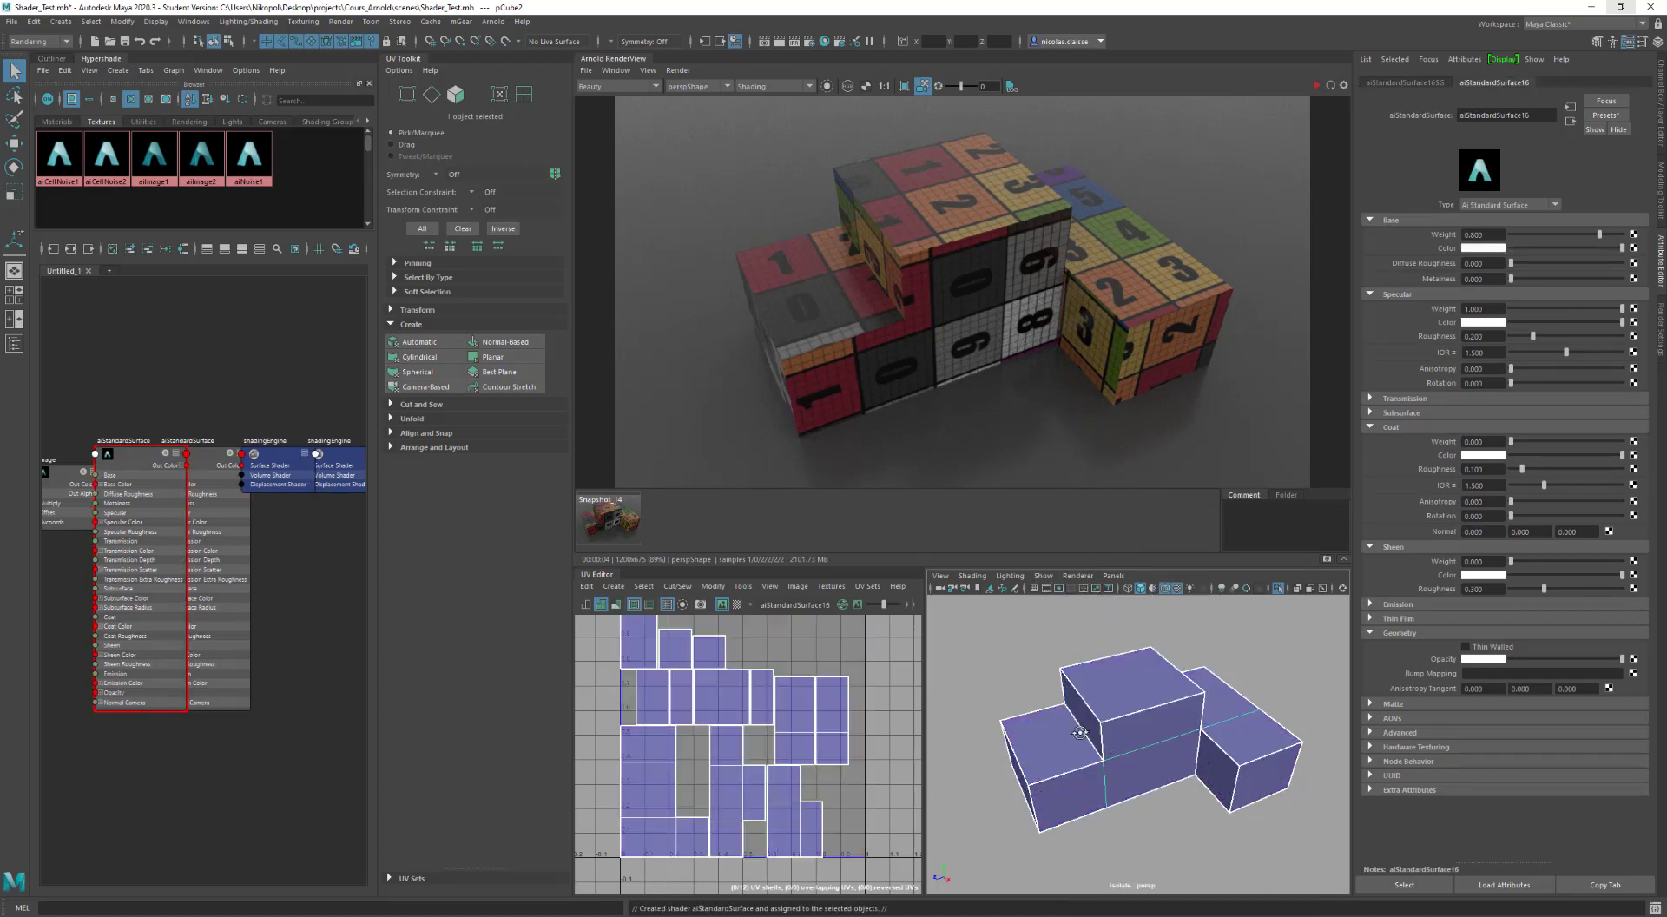
left_click_drag(1083, 732, 1124, 699, "alt")
key("f")
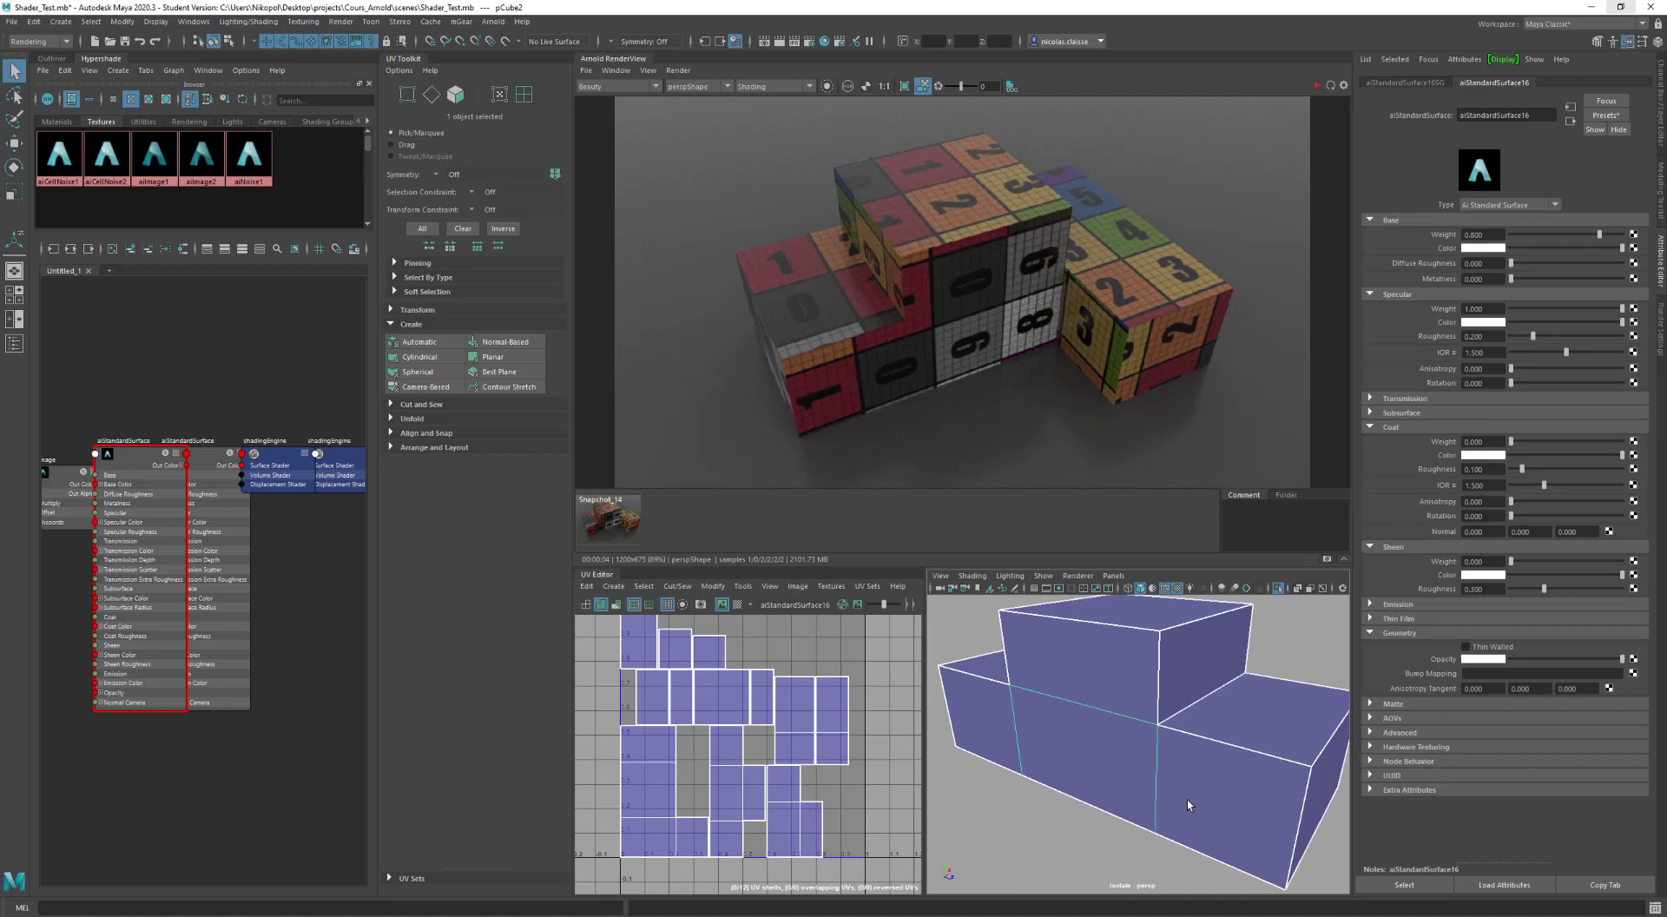
right_click(1051, 747)
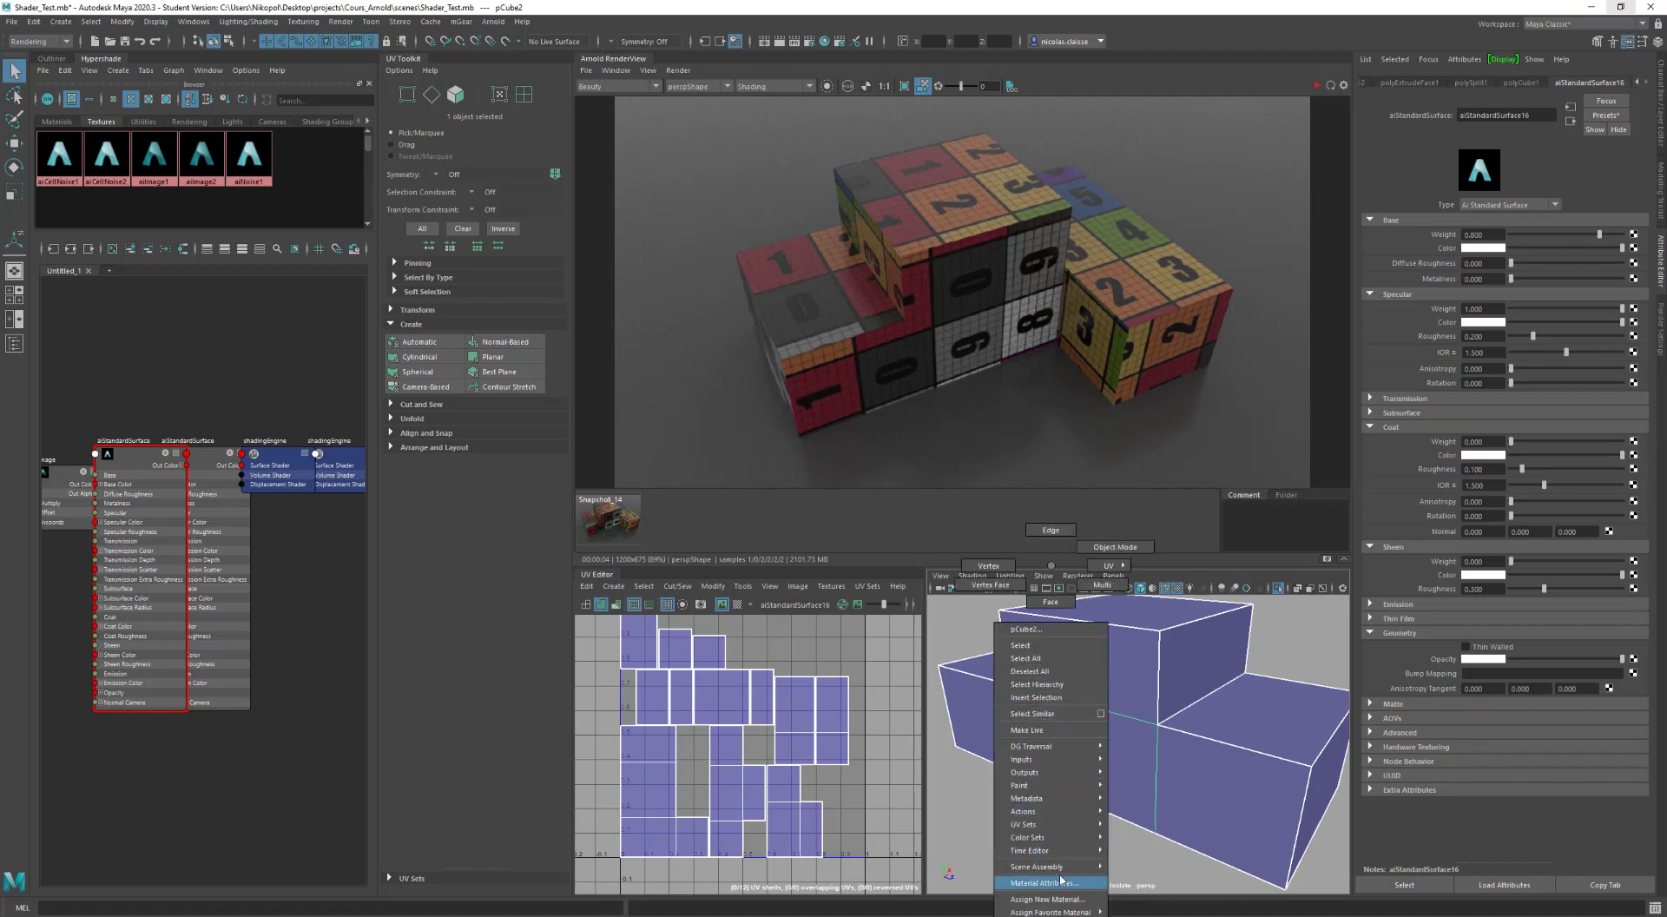
left_click(1051, 602)
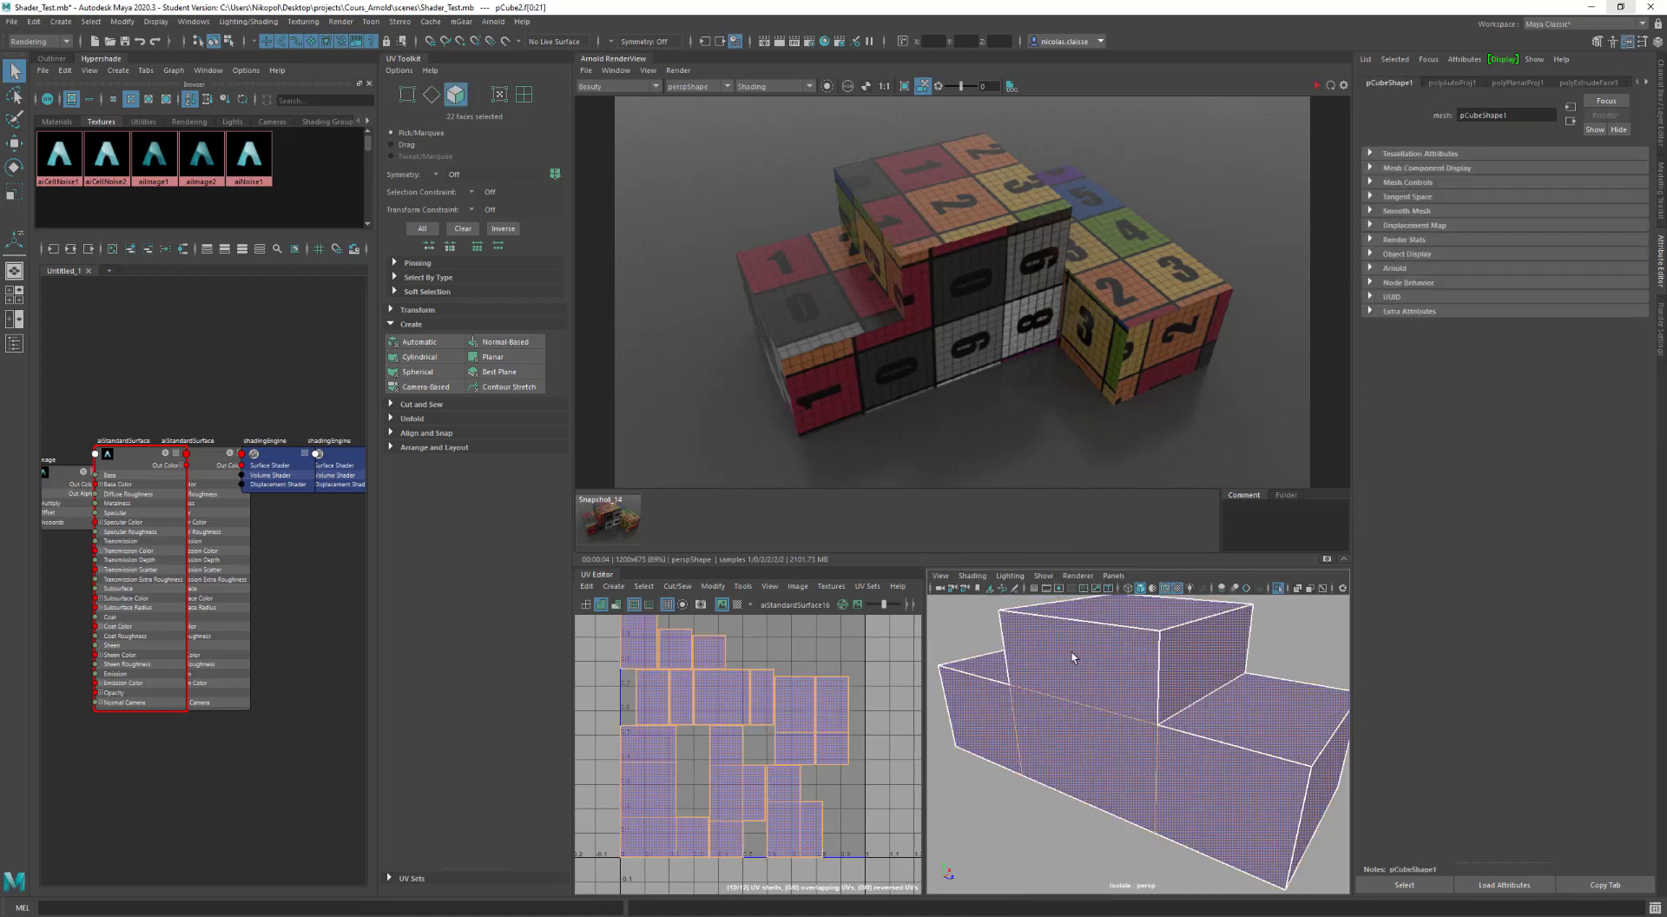
Step: Assign a new aiStandardSurface material to the two stacked front faces of the raised block and return to object selection
left_click(1072, 653)
left_click(1085, 739, "shift")
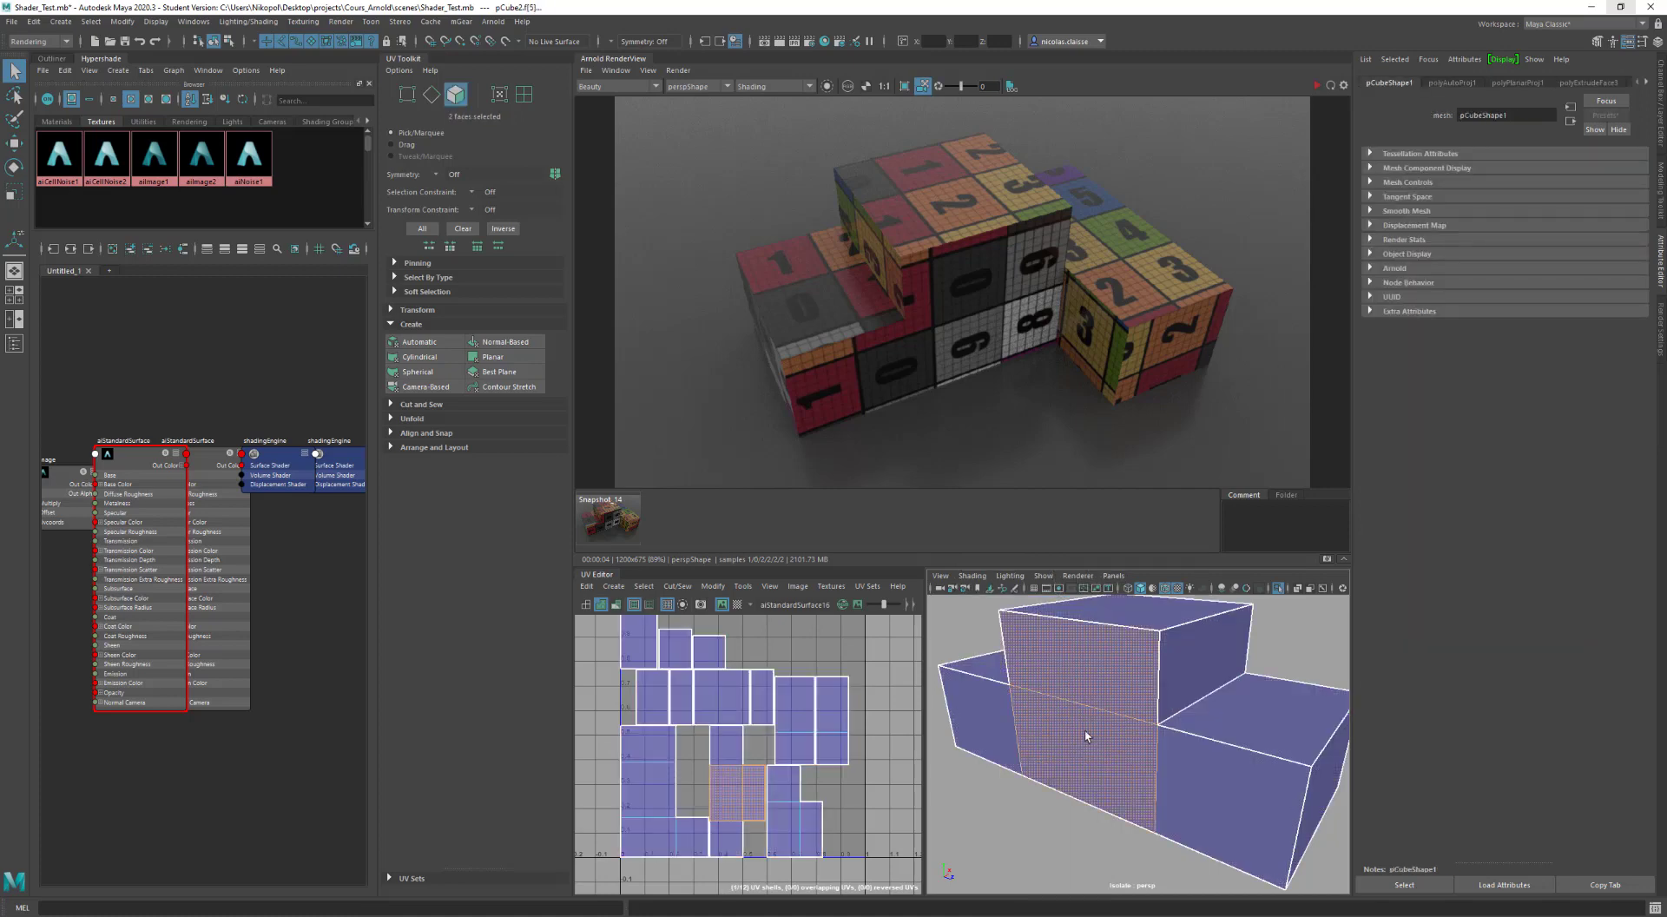
right_click(1086, 736)
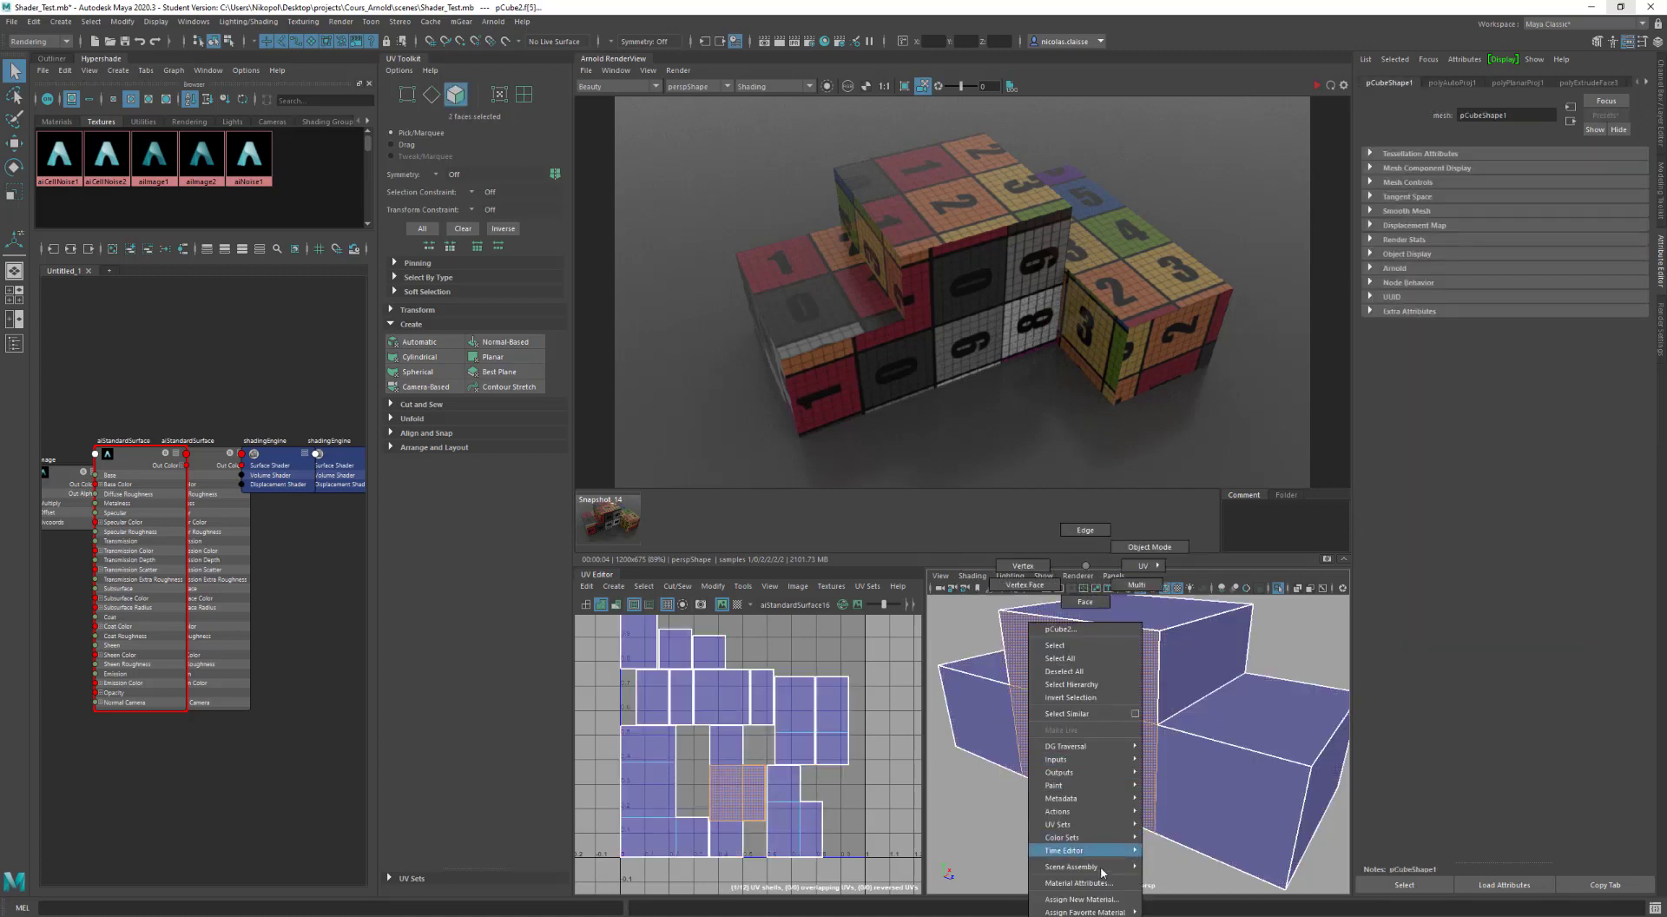
mouse_move(1114, 912)
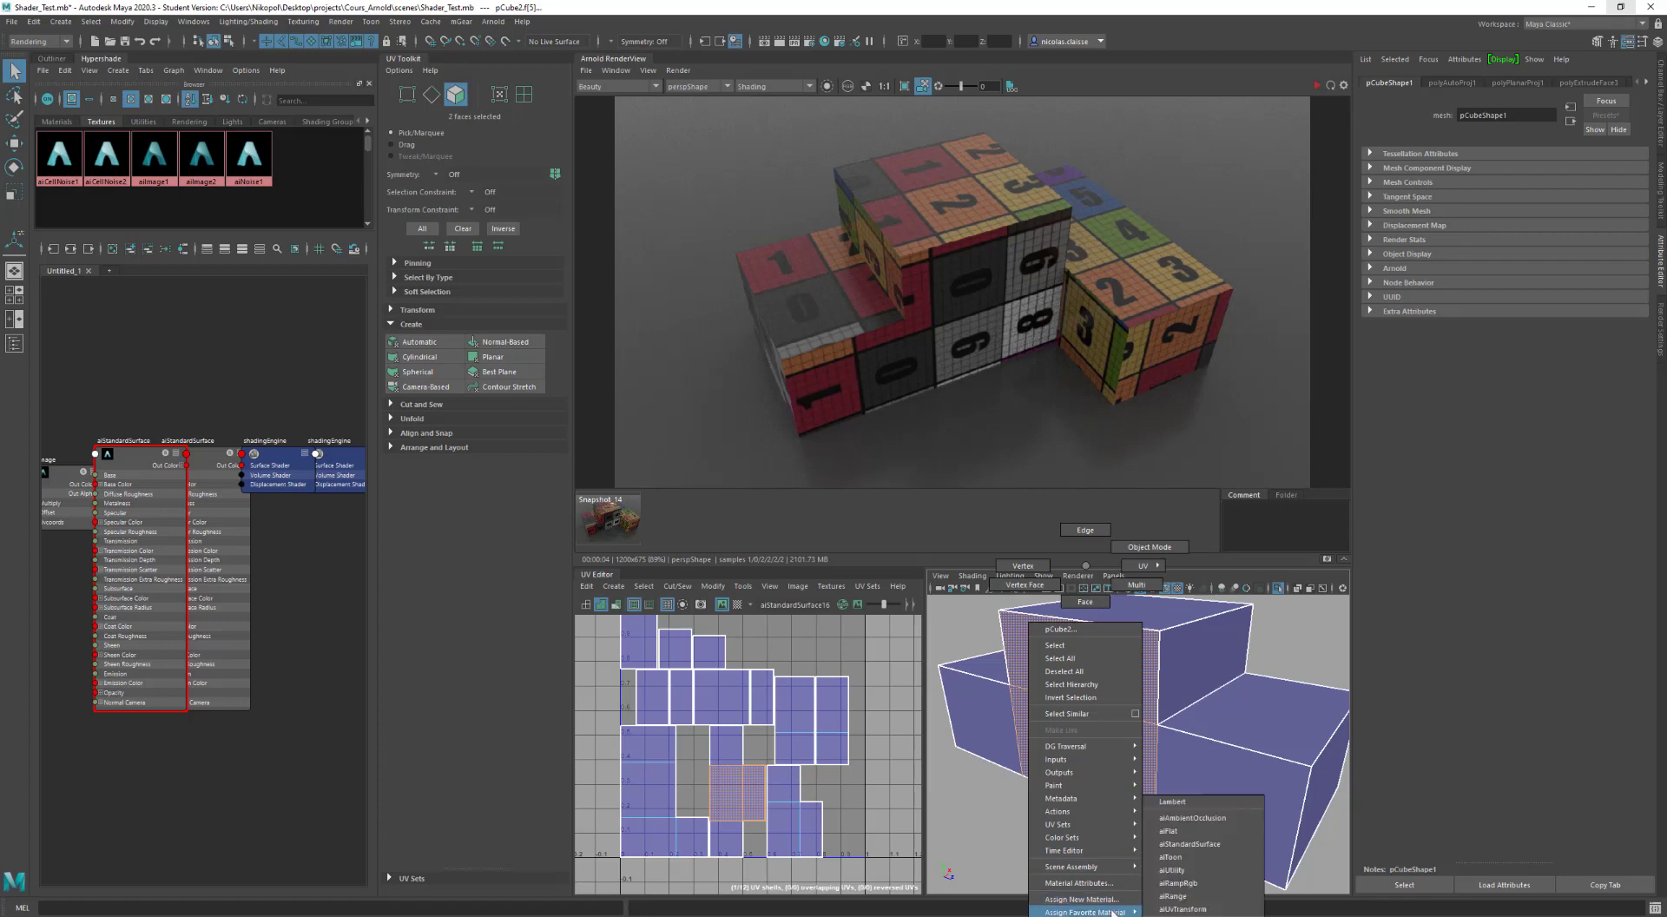
left_click(1181, 844)
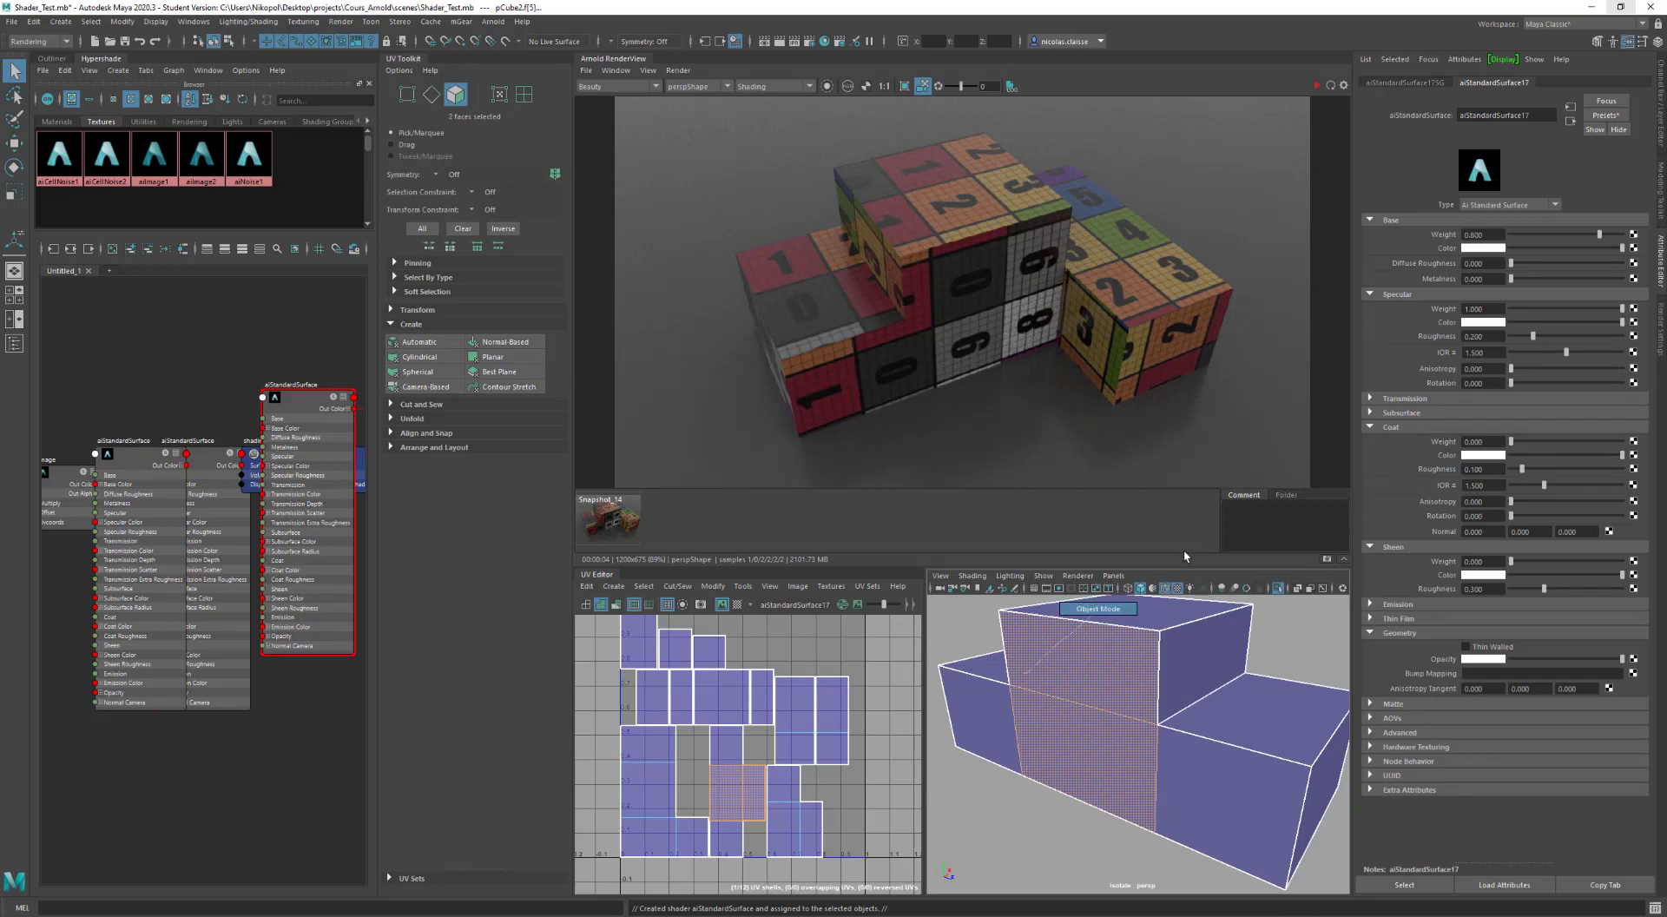
left_click(1114, 679)
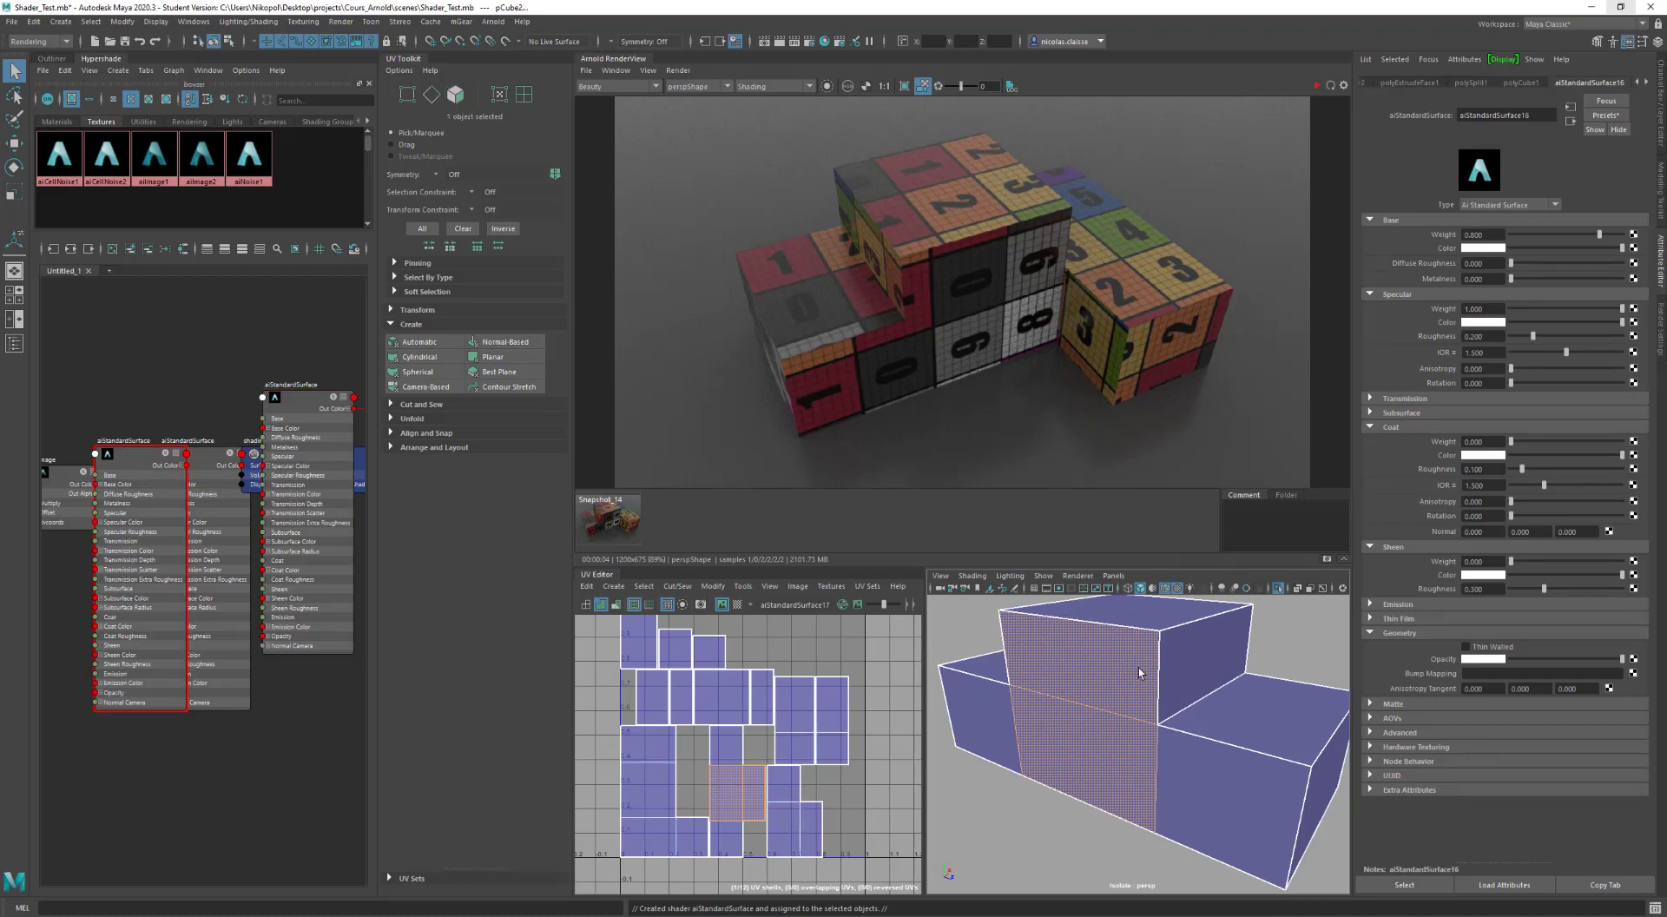
key("F8")
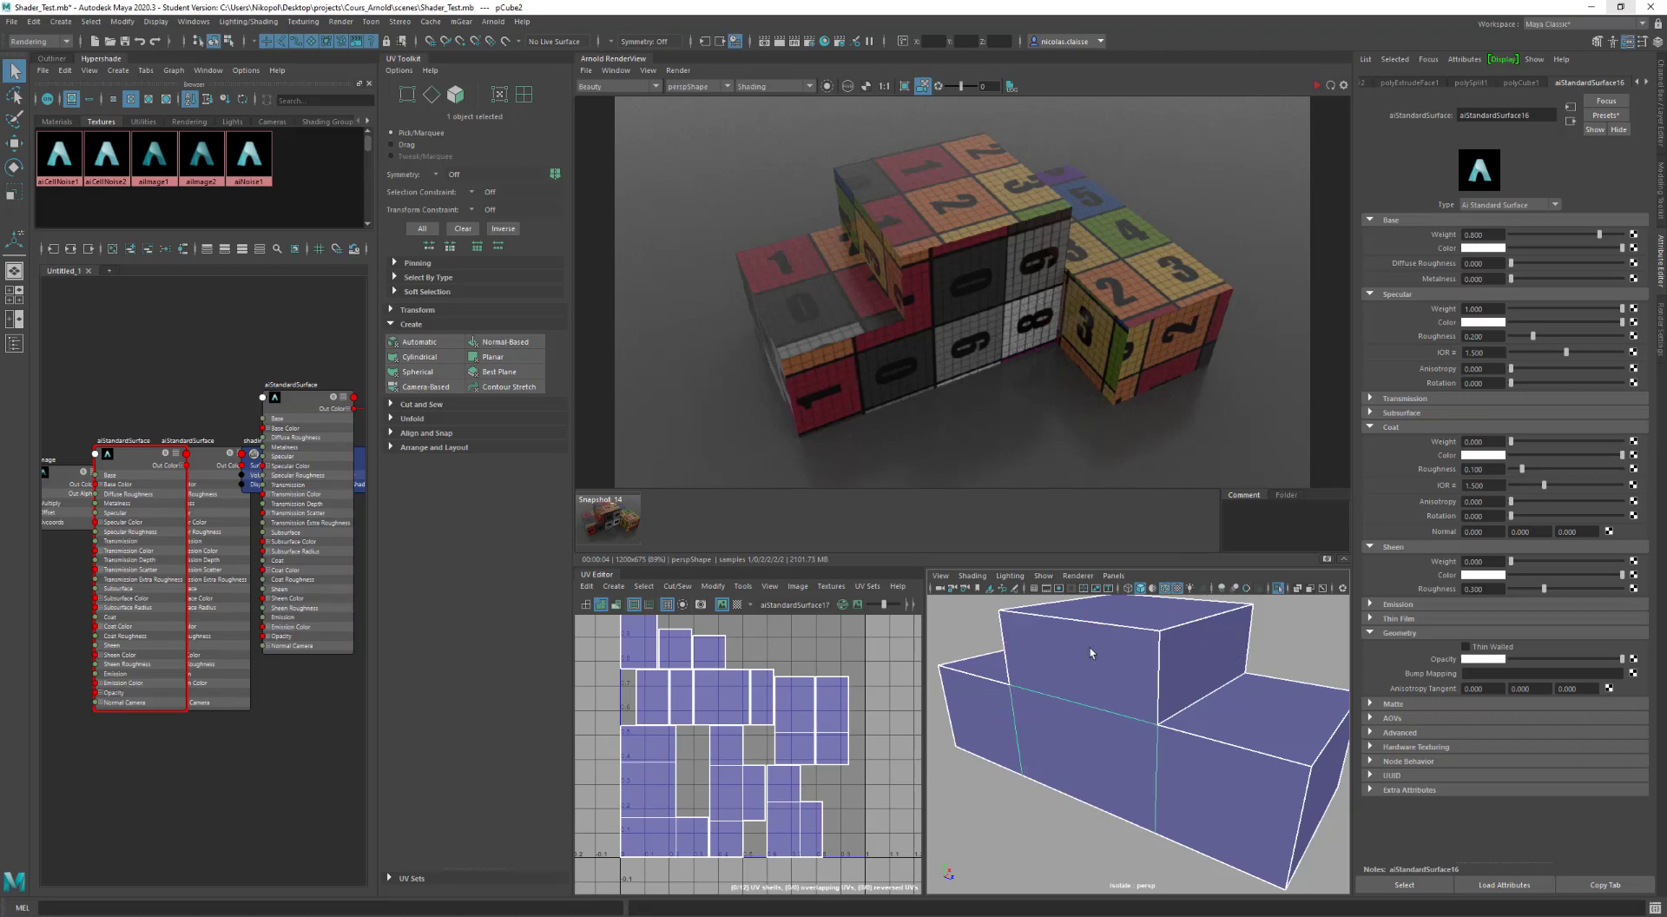
Step: Graph the networks of both materials assigned to the mesh, including their shading engines, in the node editor
left_click(70, 250)
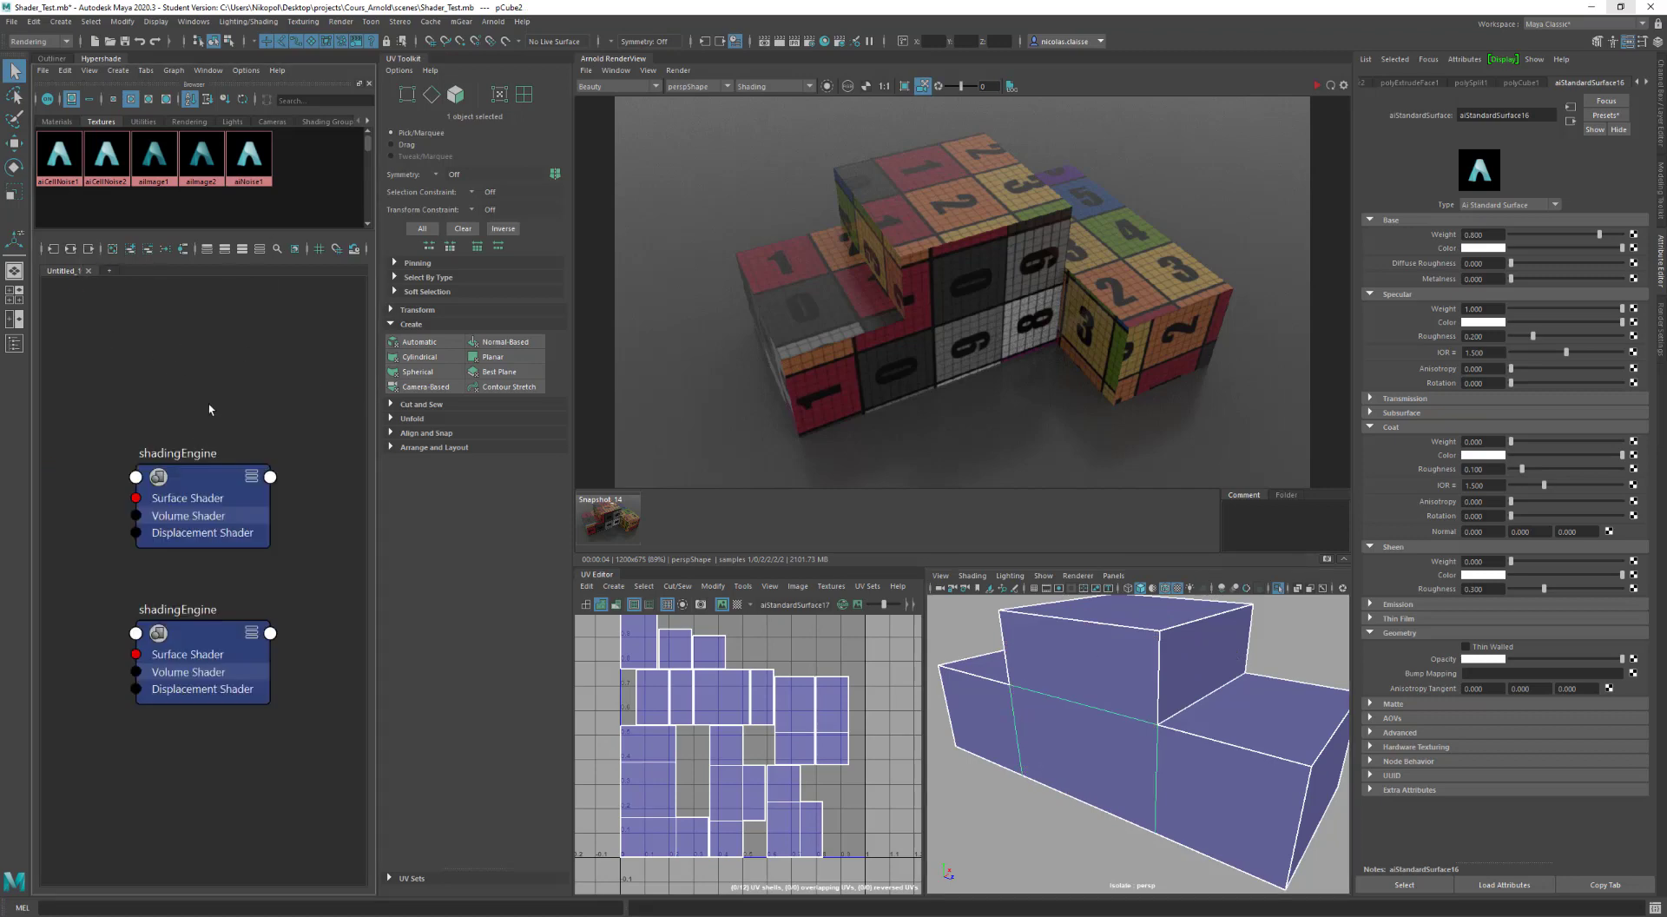
left_click_drag(209, 409, 130, 695)
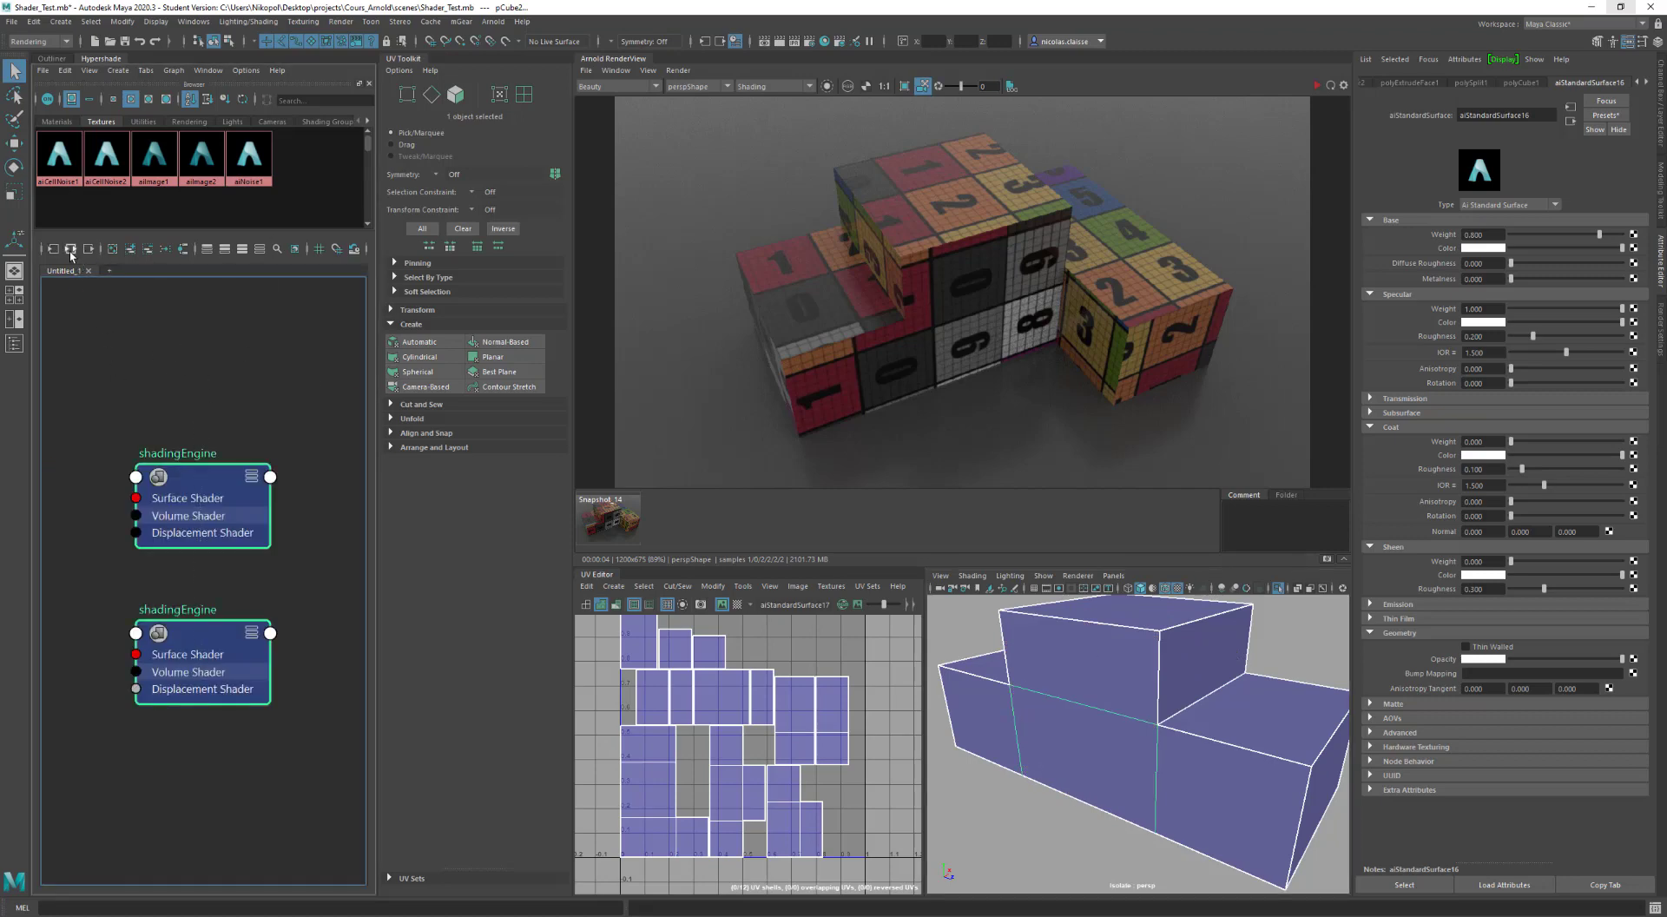
left_click(70, 250)
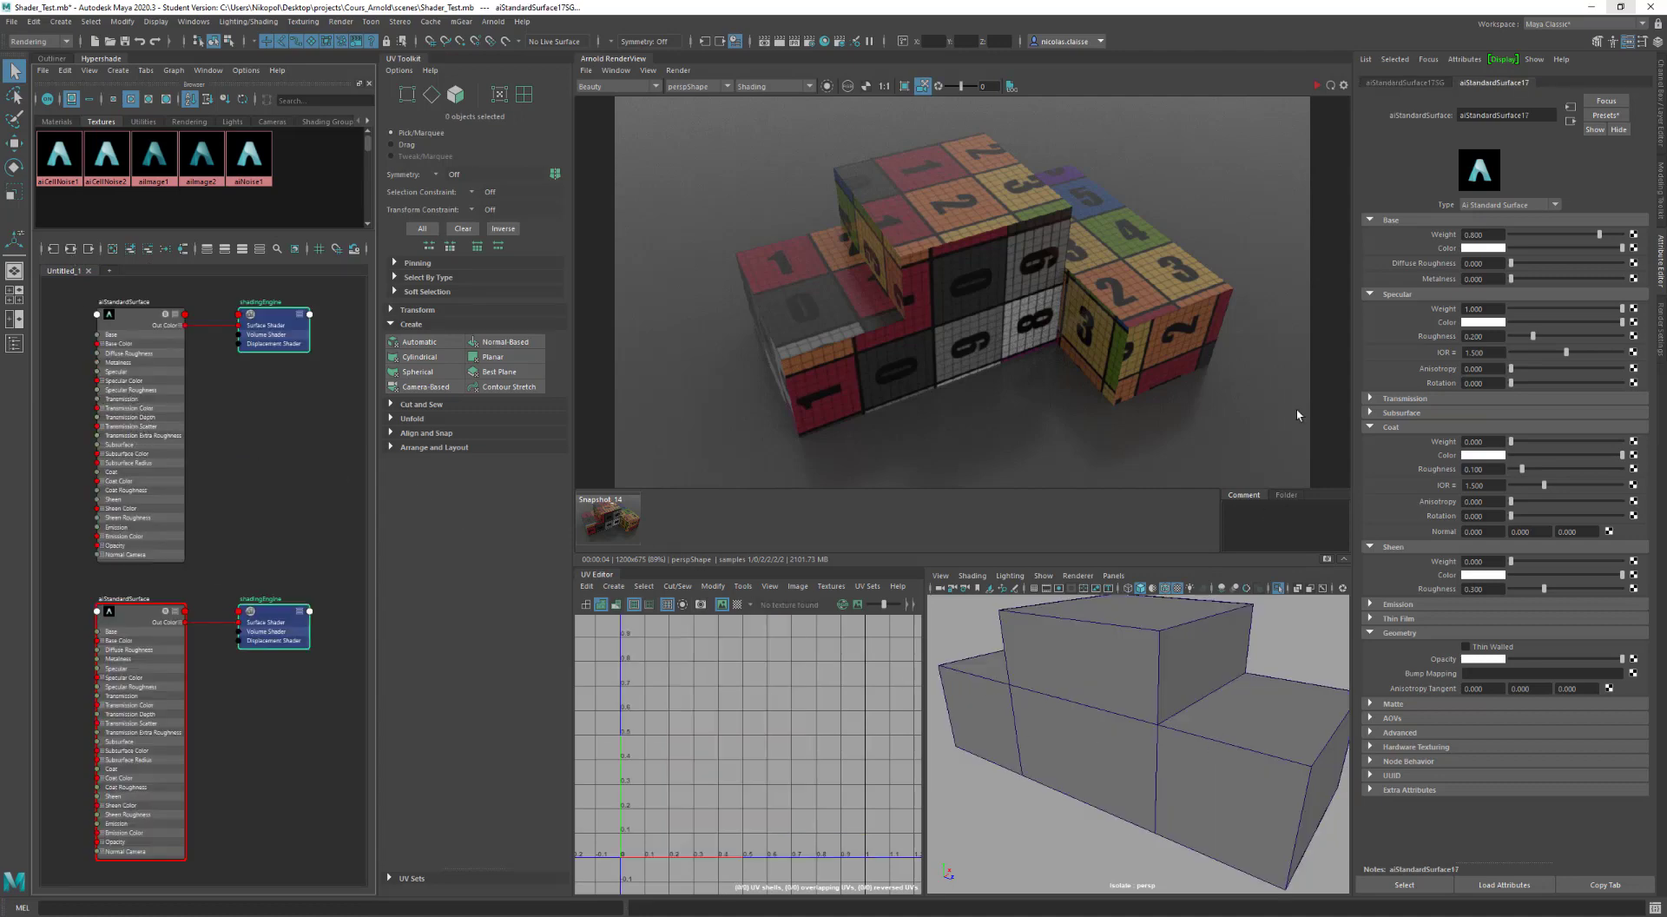
Step: Darken the front faces' material base color to light grey and connect an Arnold aiImage texture to it
left_click(145, 346)
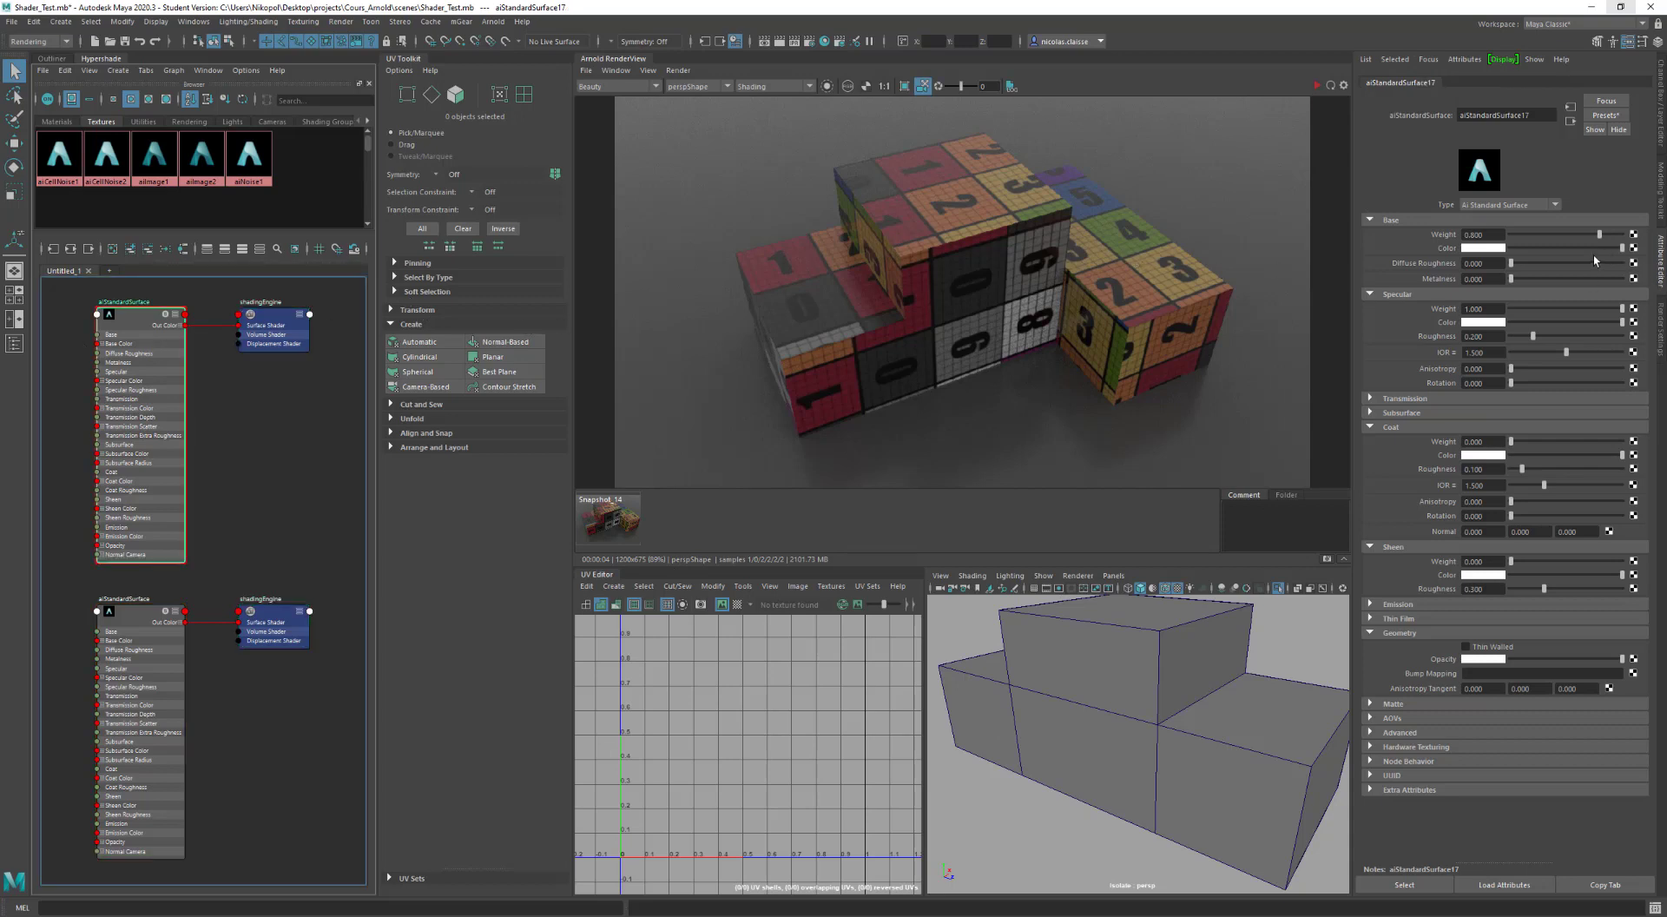
left_click_drag(1579, 251, 1570, 252)
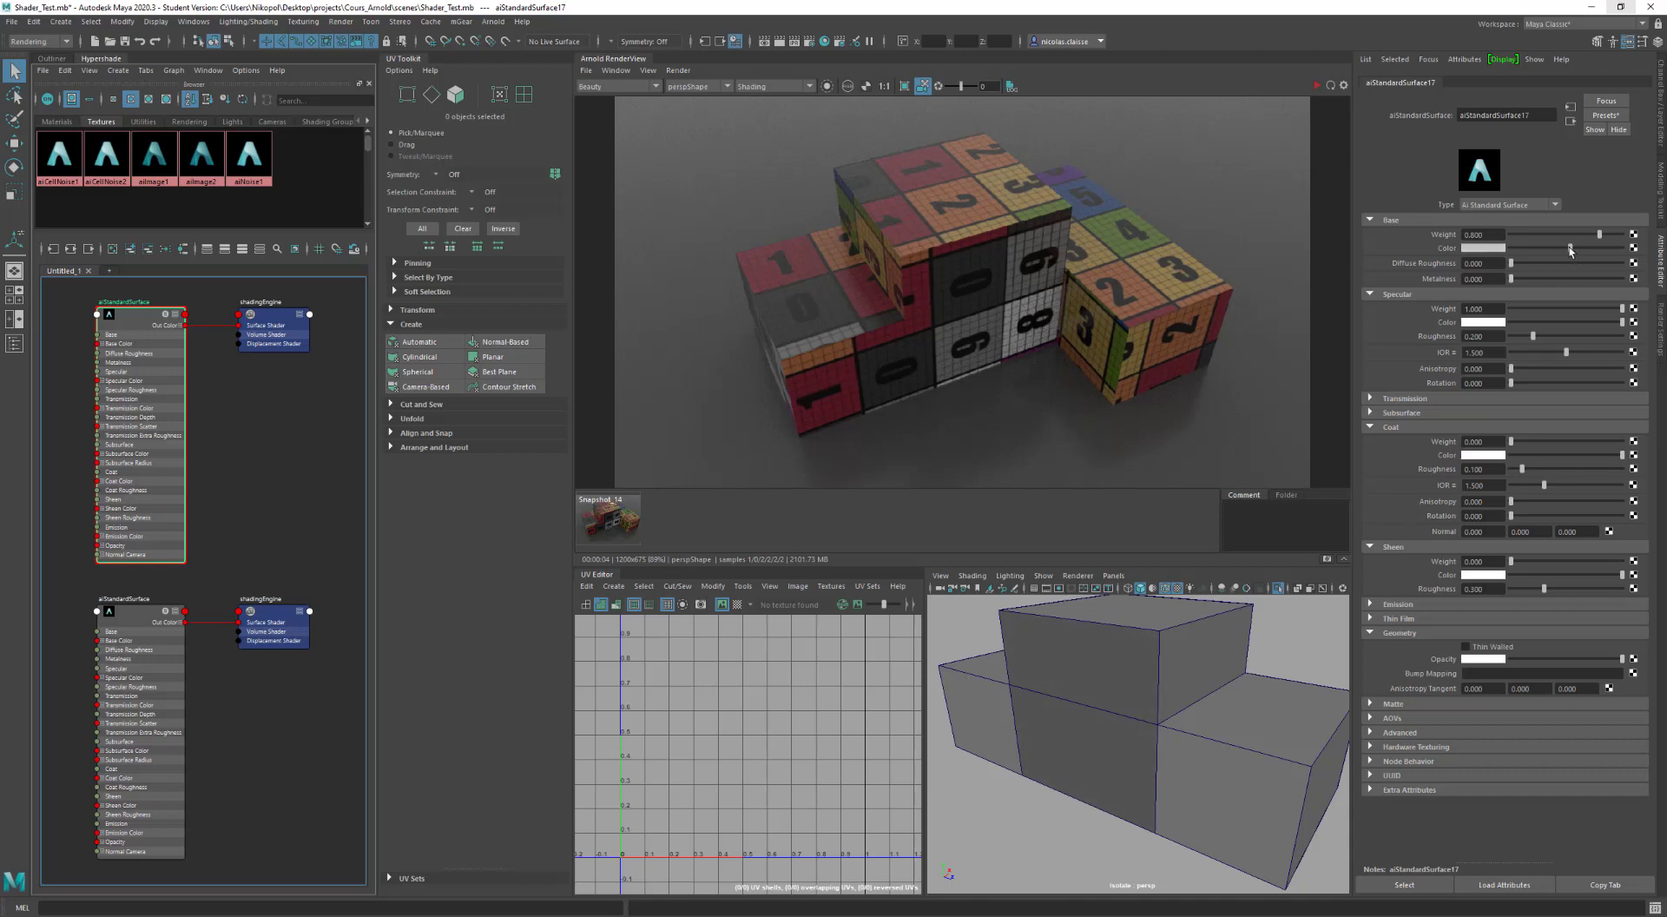
left_click(1634, 250)
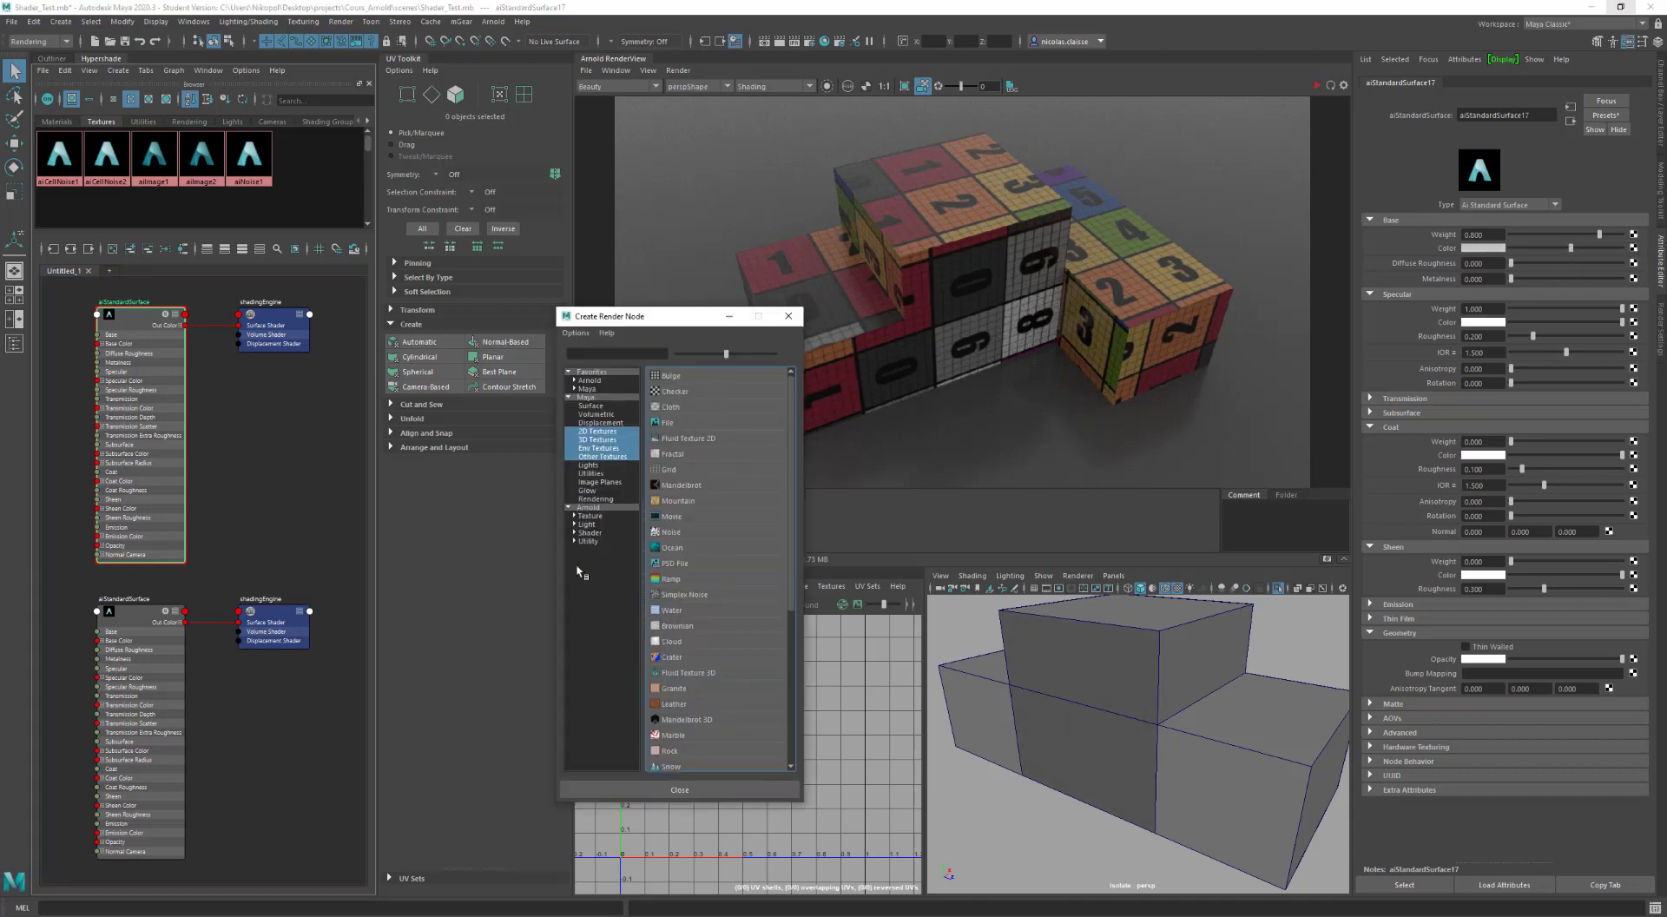
left_click(602, 515)
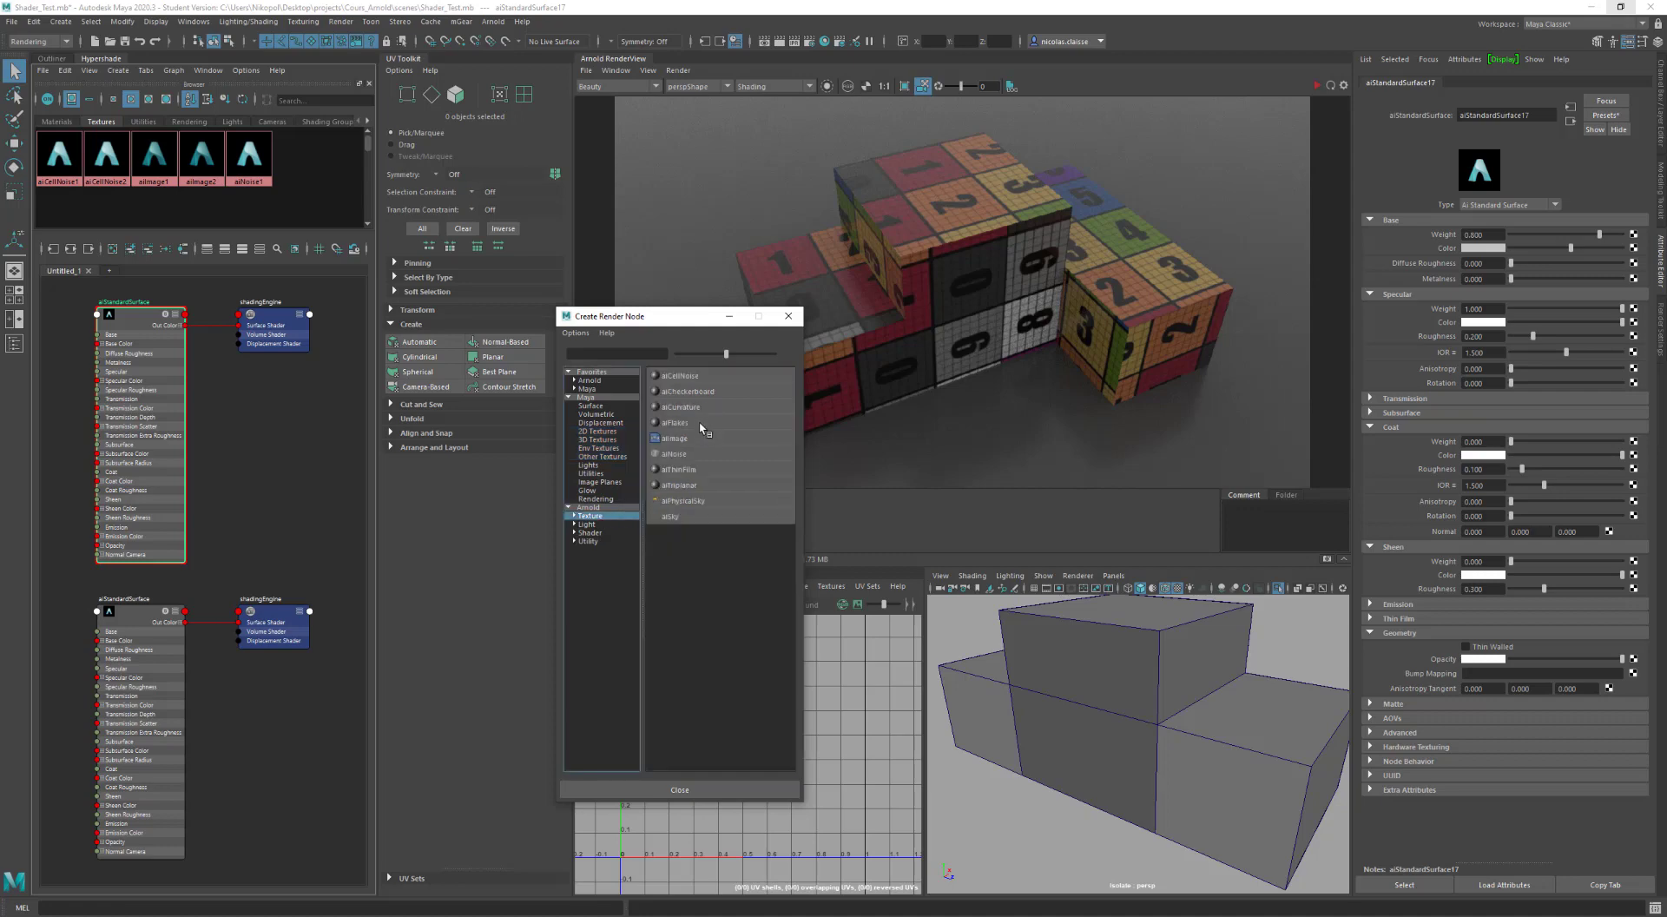
left_click(700, 434)
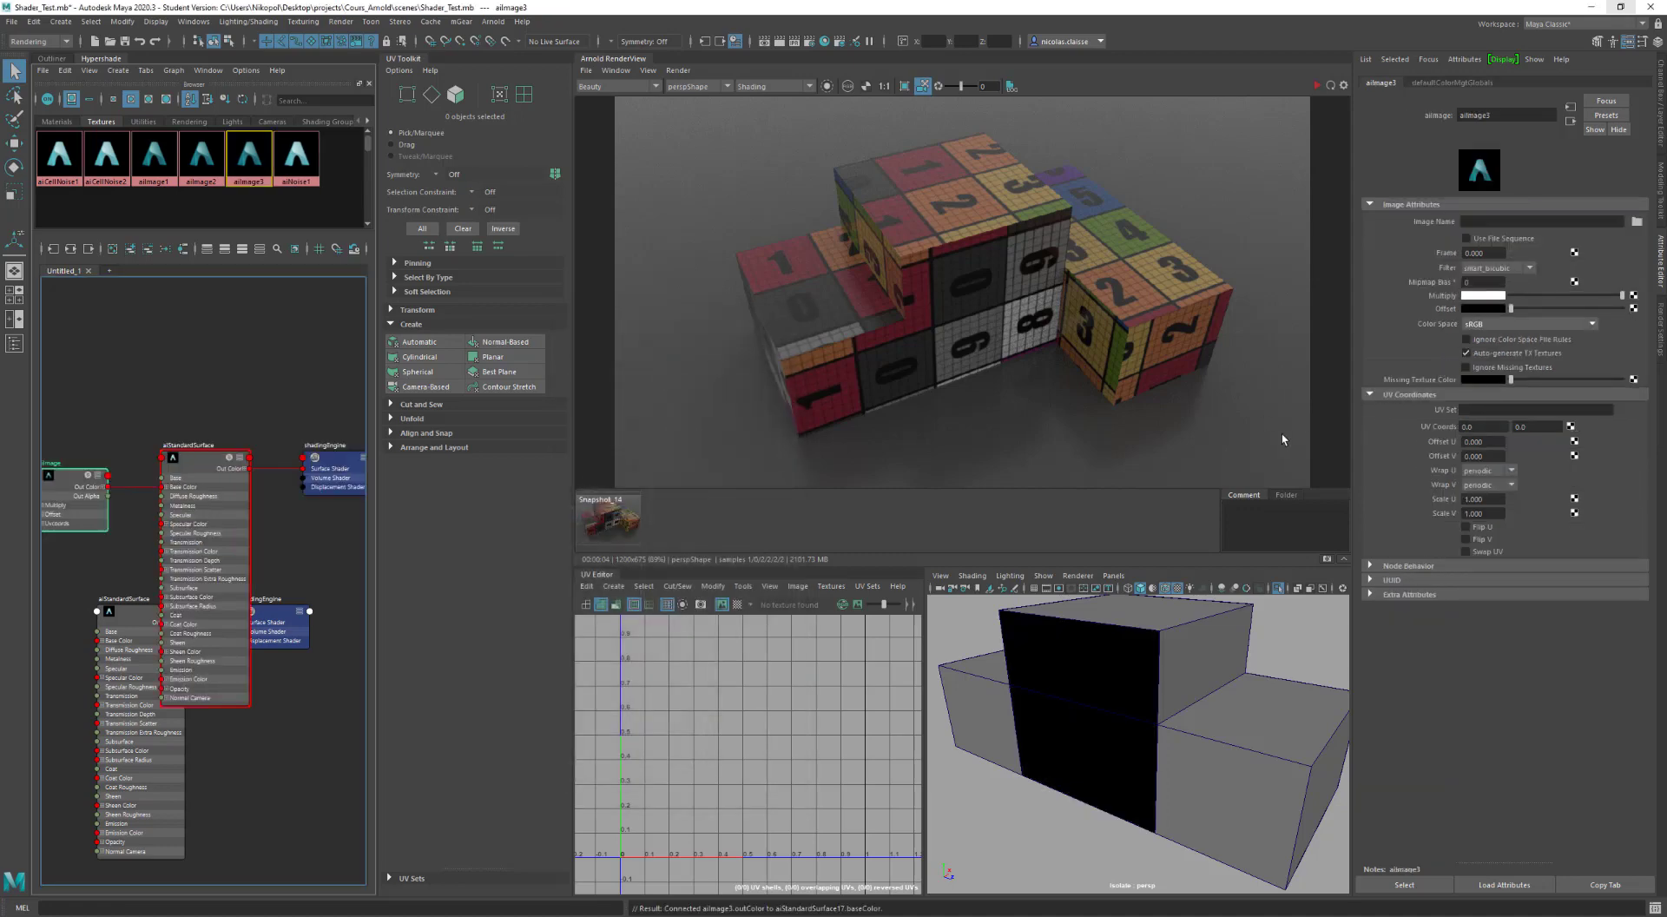
Step: Darken the base color of the mesh's other material to mid grey and render the two-material mesh in the Arnold RenderView
left_click(1194, 769)
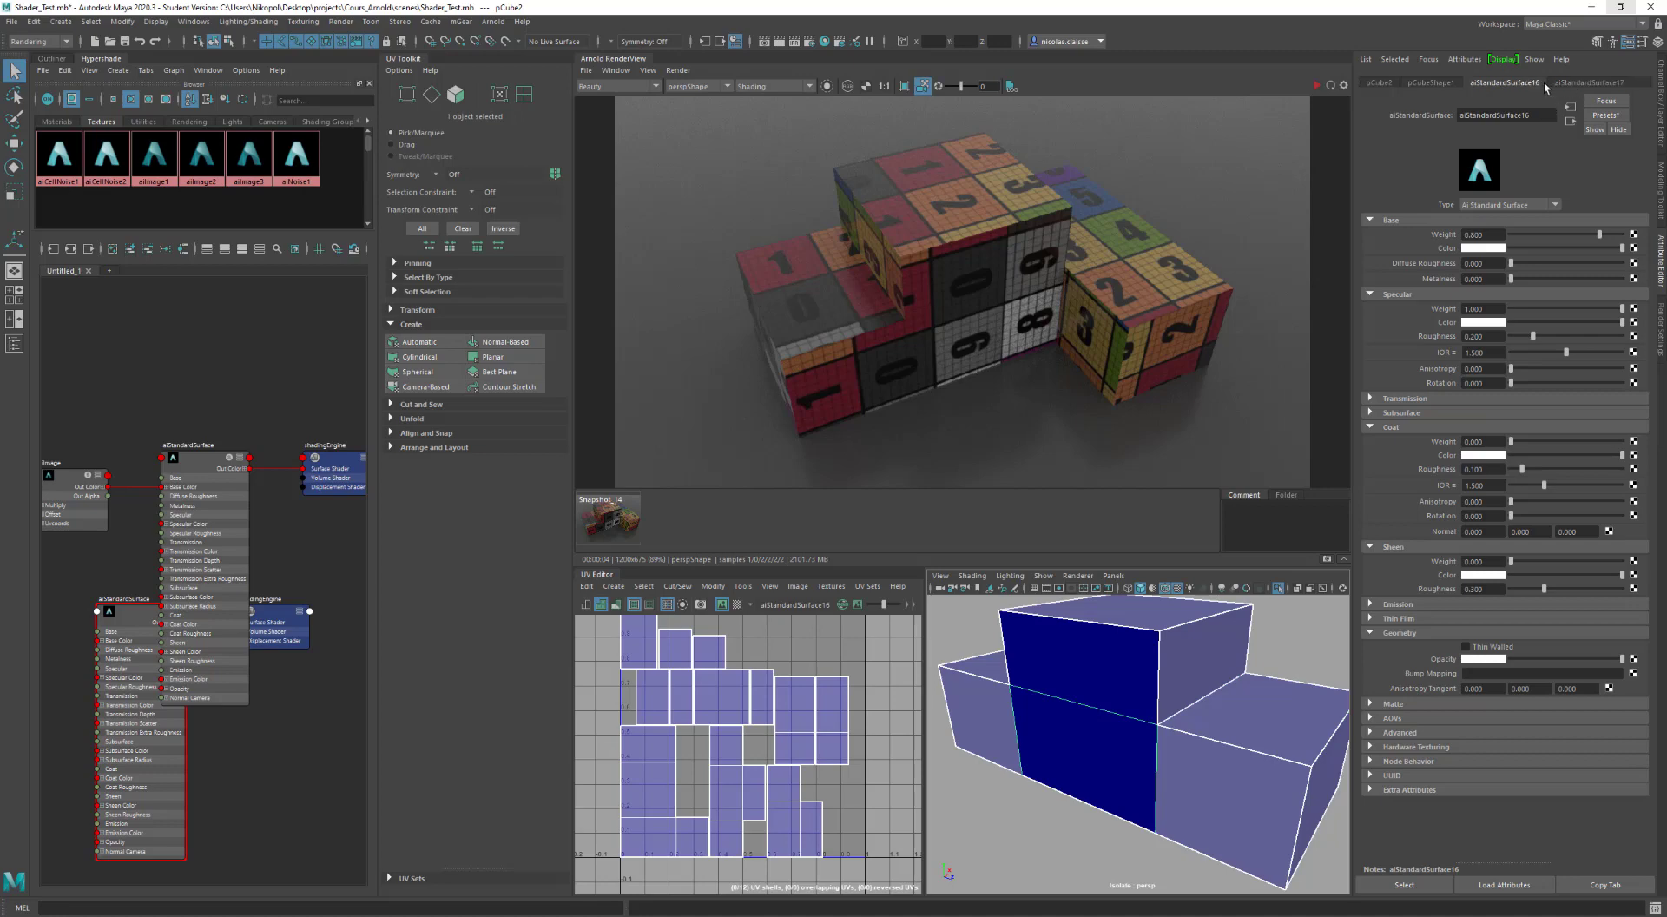
left_click_drag(1564, 247, 1546, 250)
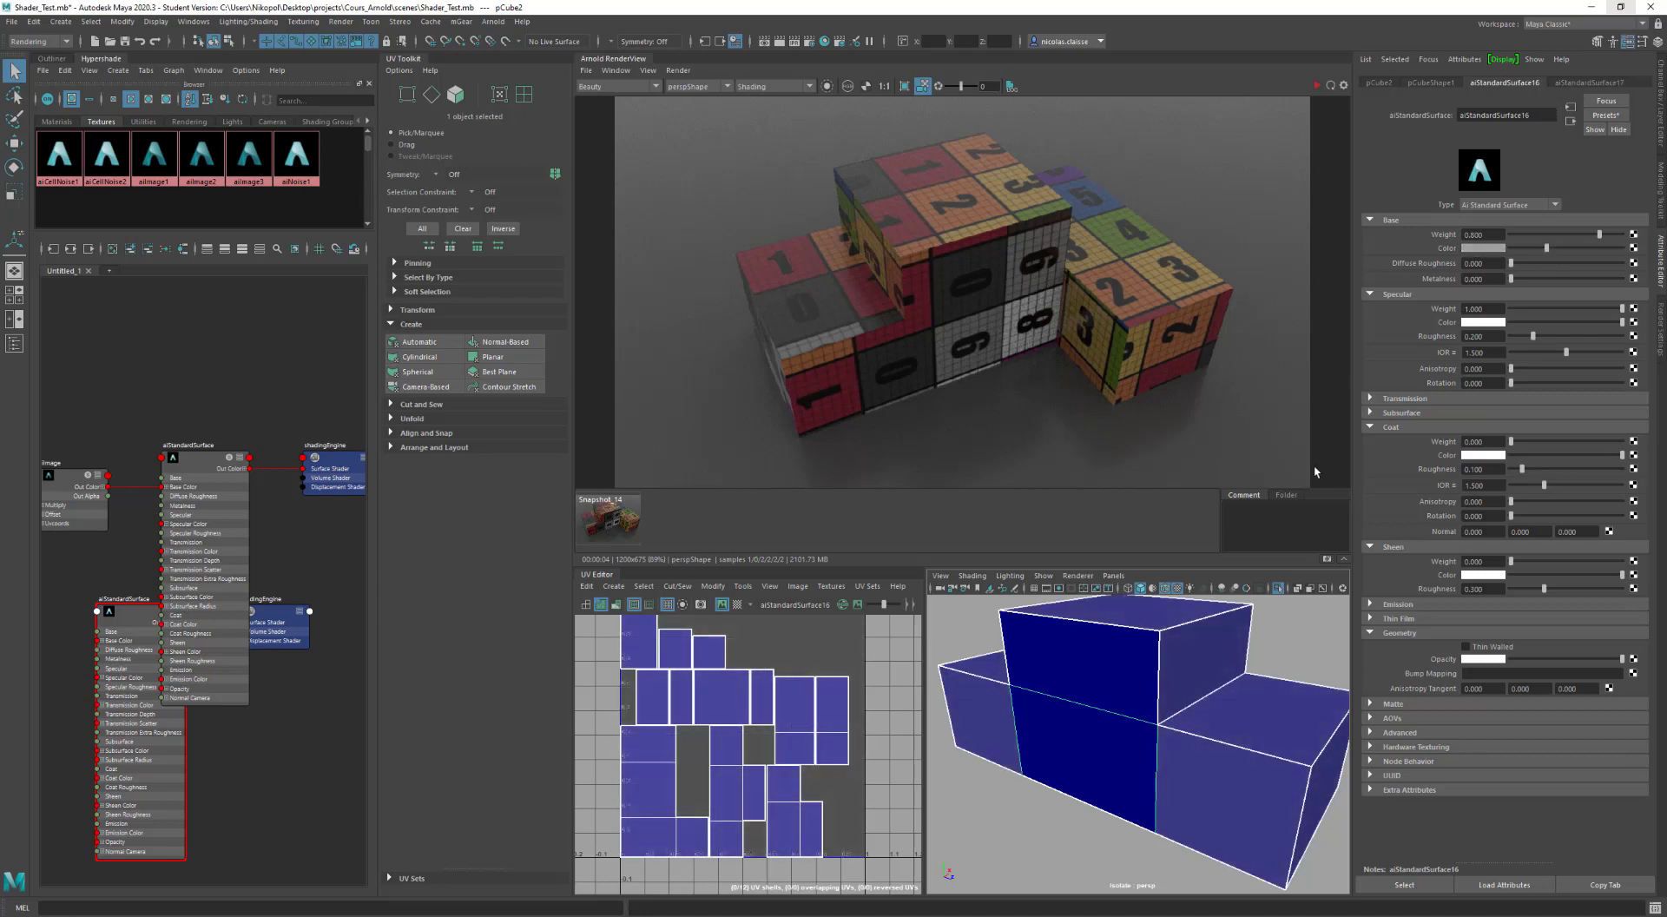
left_click(1317, 85)
left_click(1329, 86)
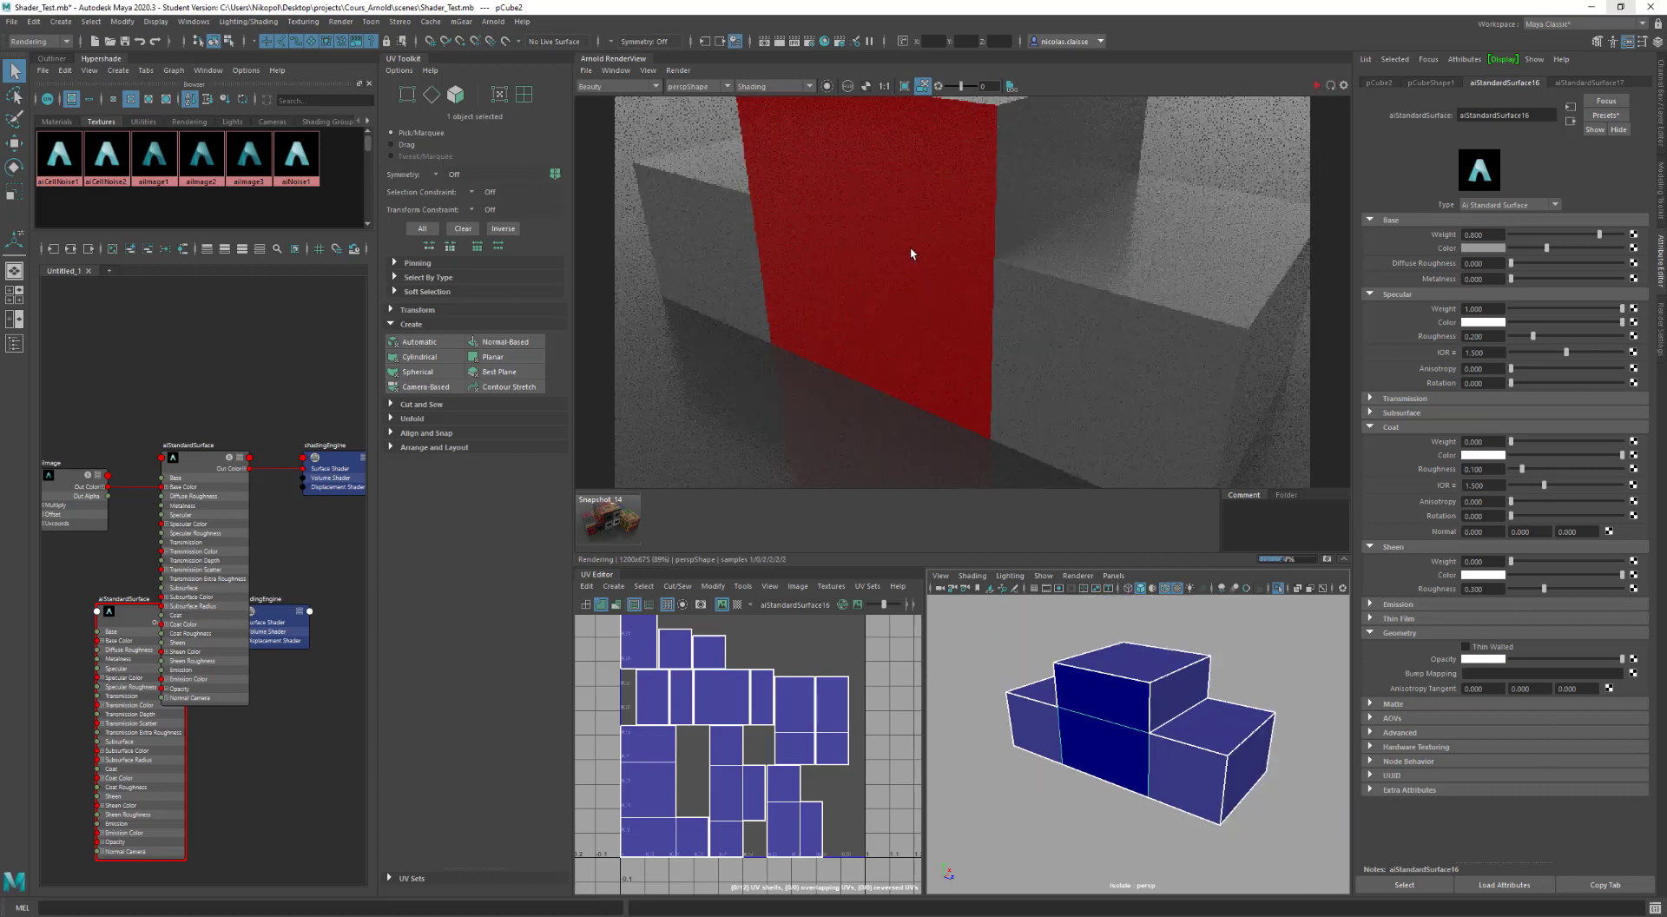
left_click(929, 273)
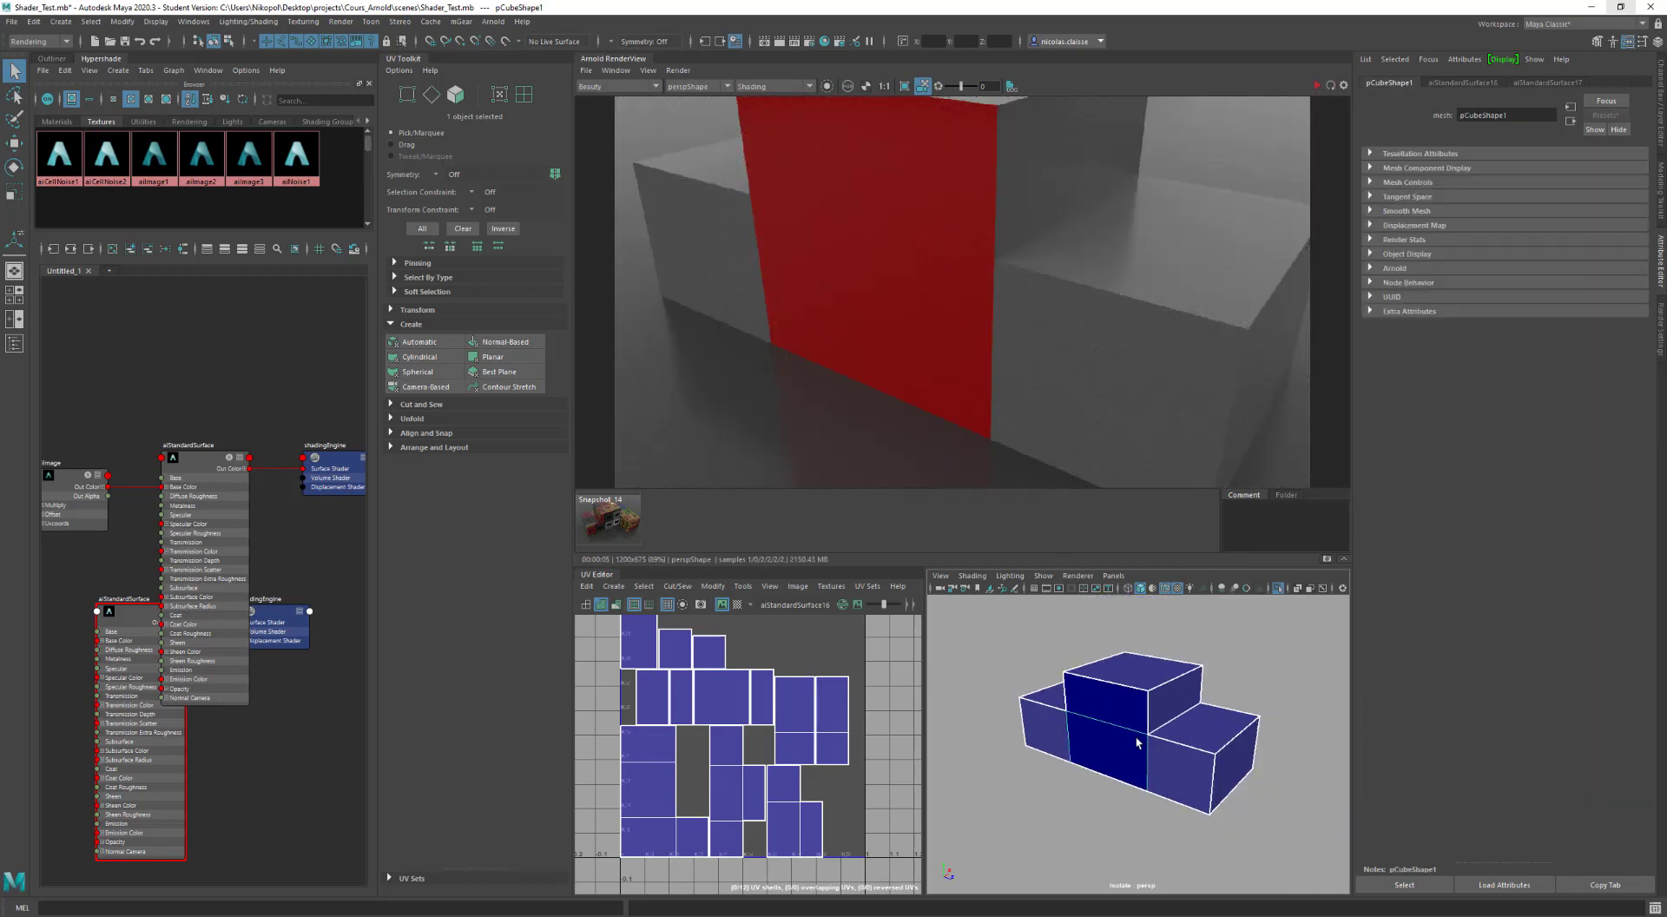
Step: Apply a planar UV projection from the X axis, fitted to the bounding box, to the two stacked front faces
left_click(1099, 712)
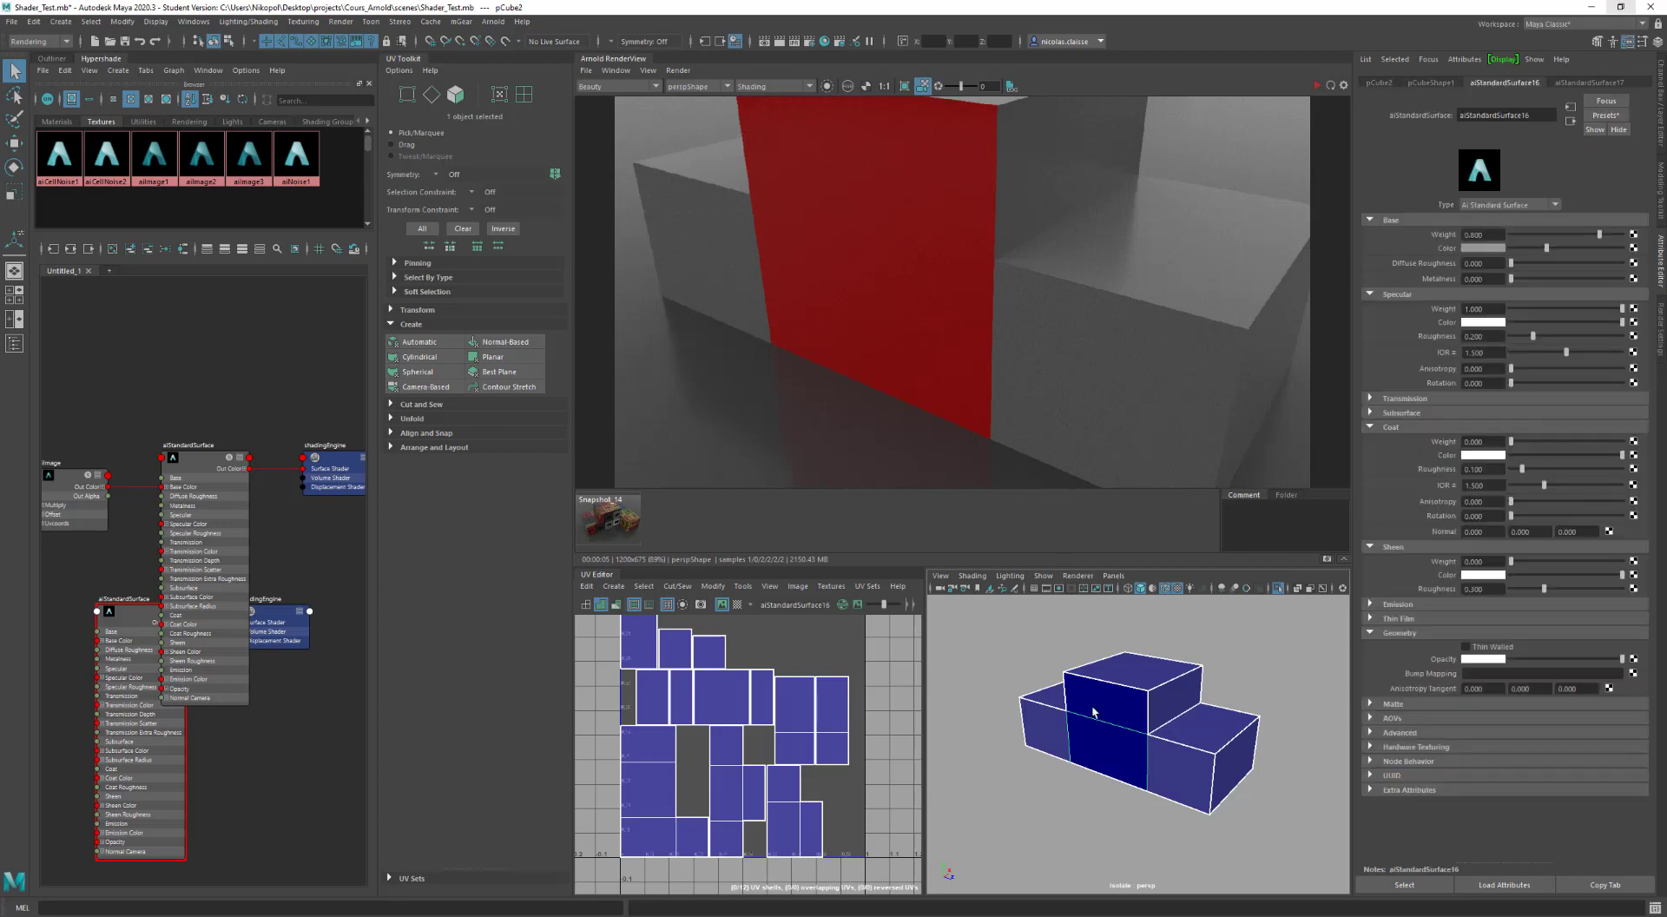
right_click_drag(1100, 711, 1104, 606)
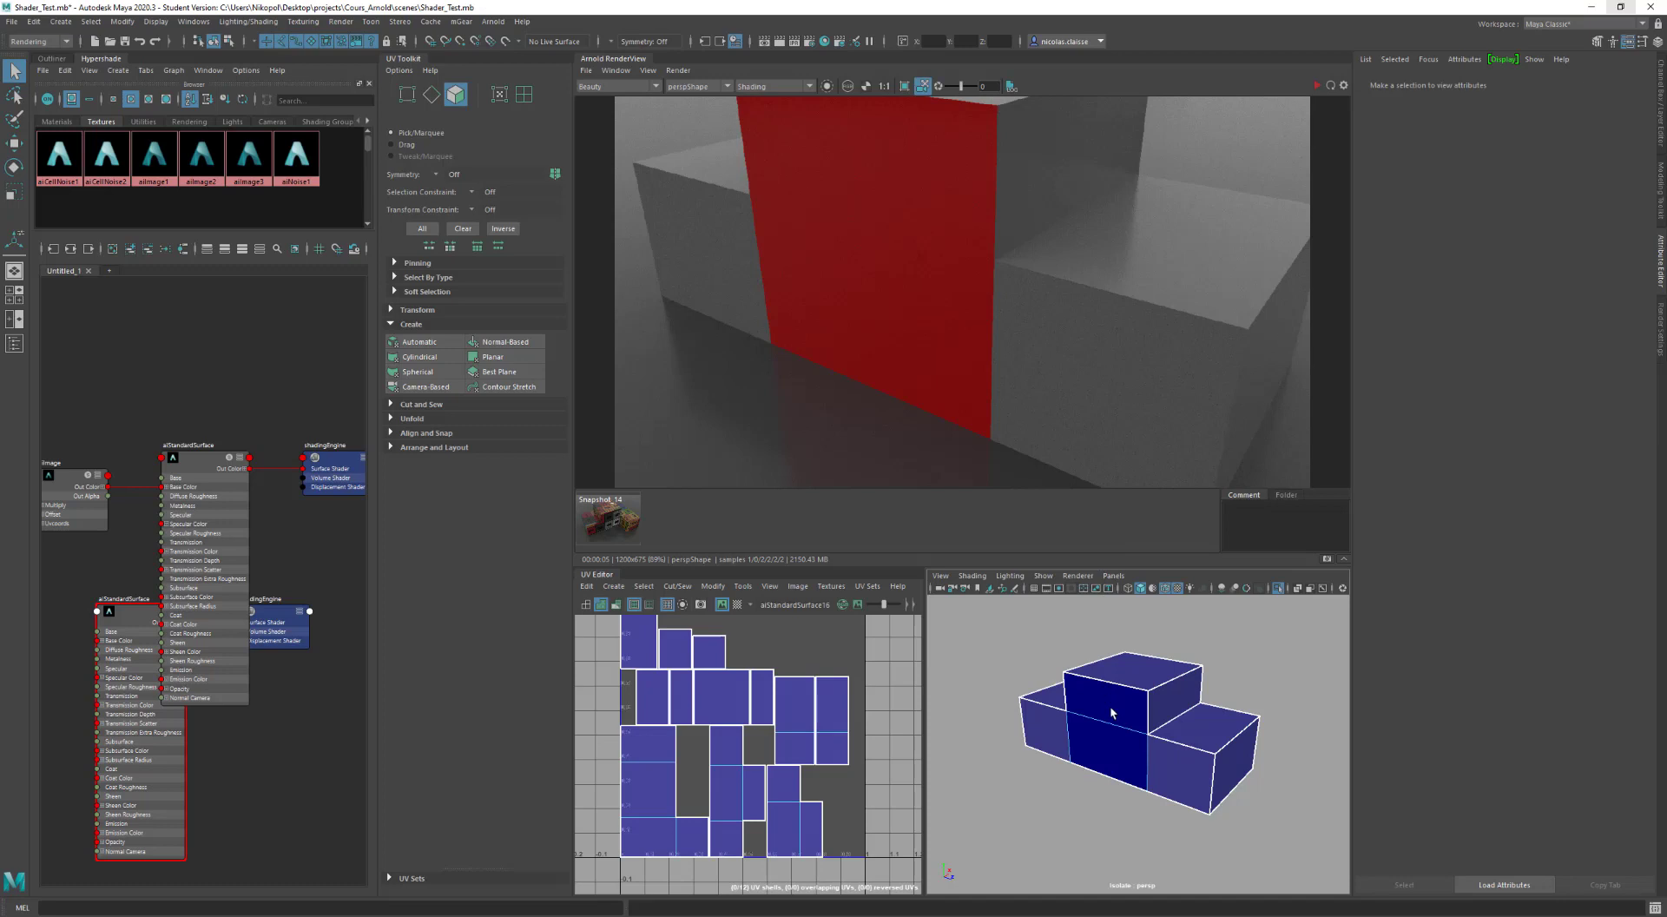
left_click_drag(1101, 737, 1081, 699)
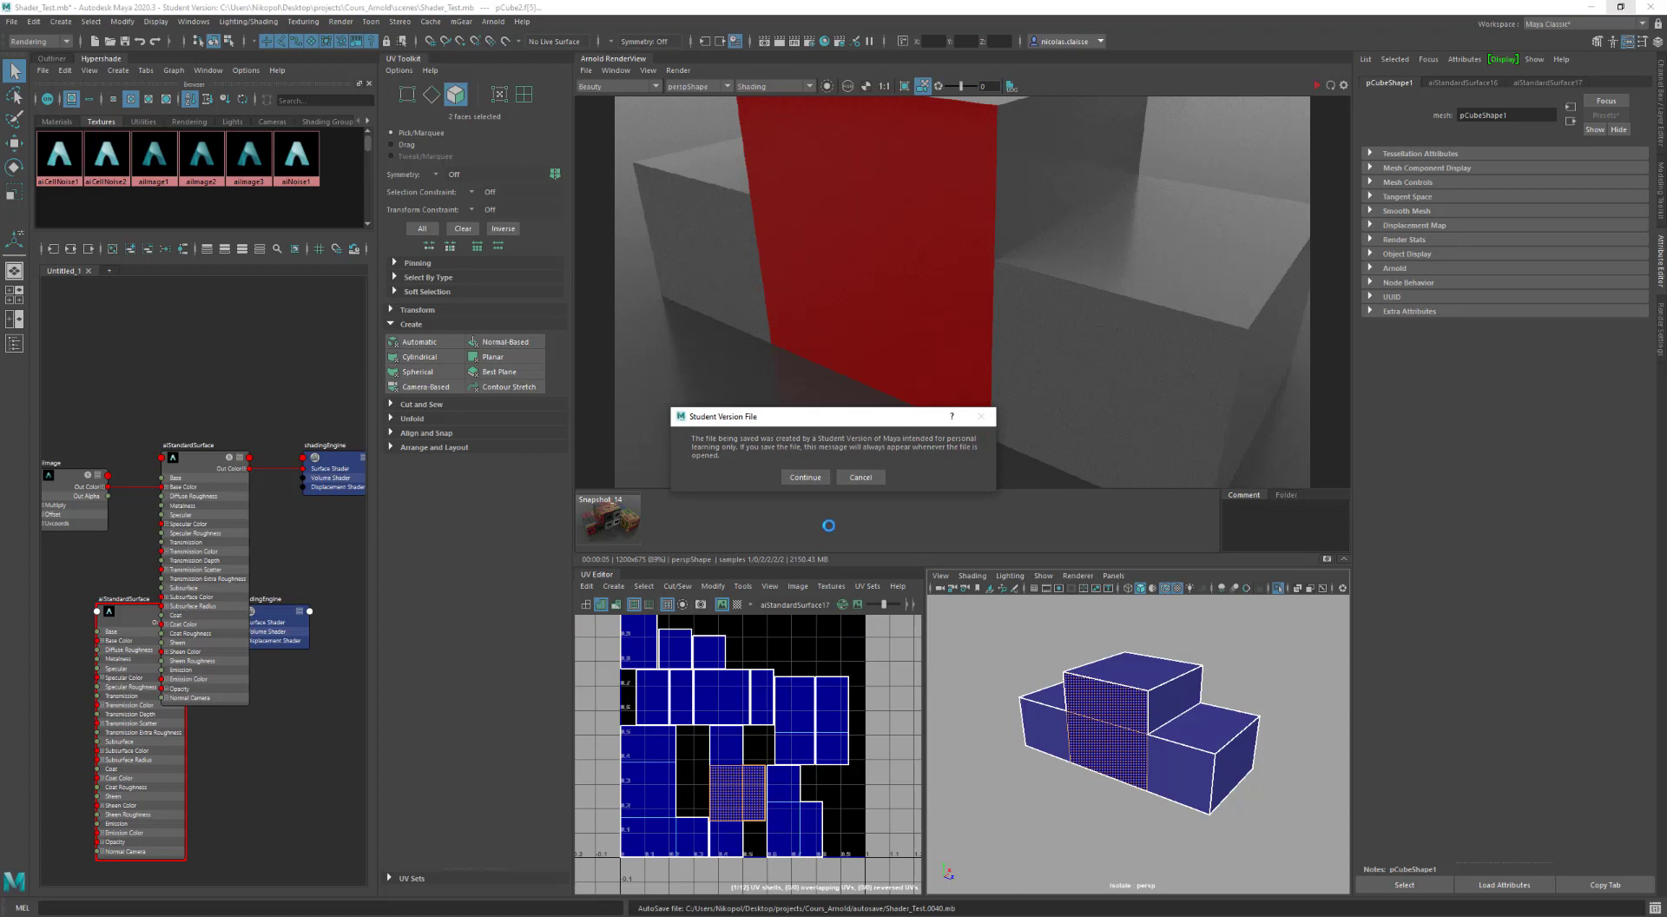
left_click(805, 477)
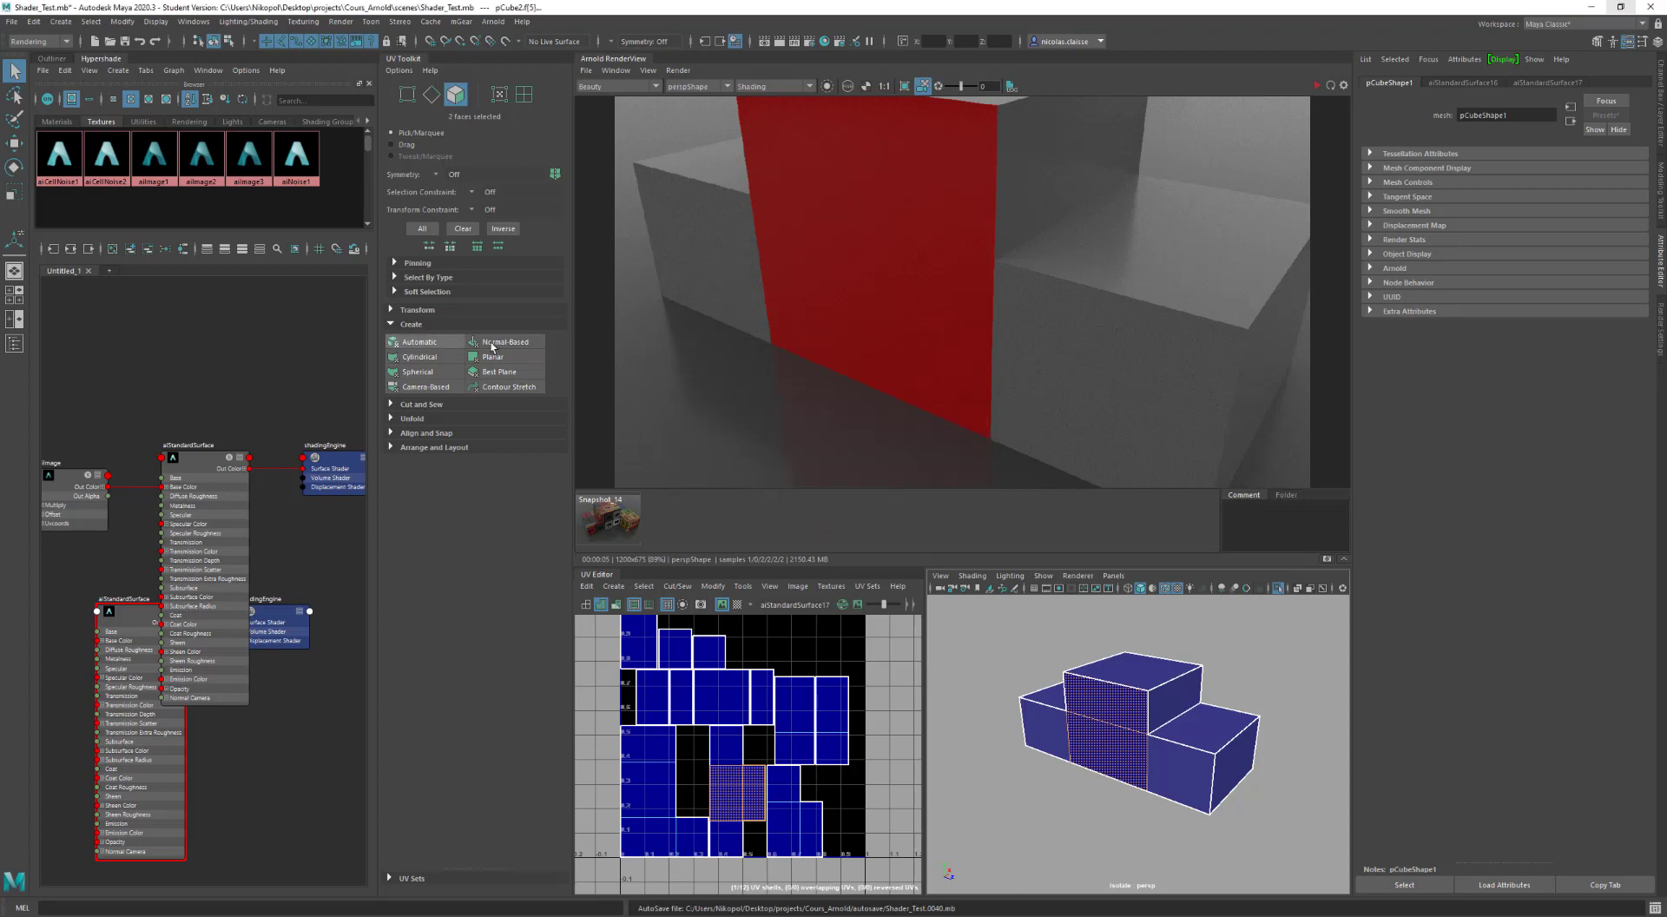
left_click(524, 361)
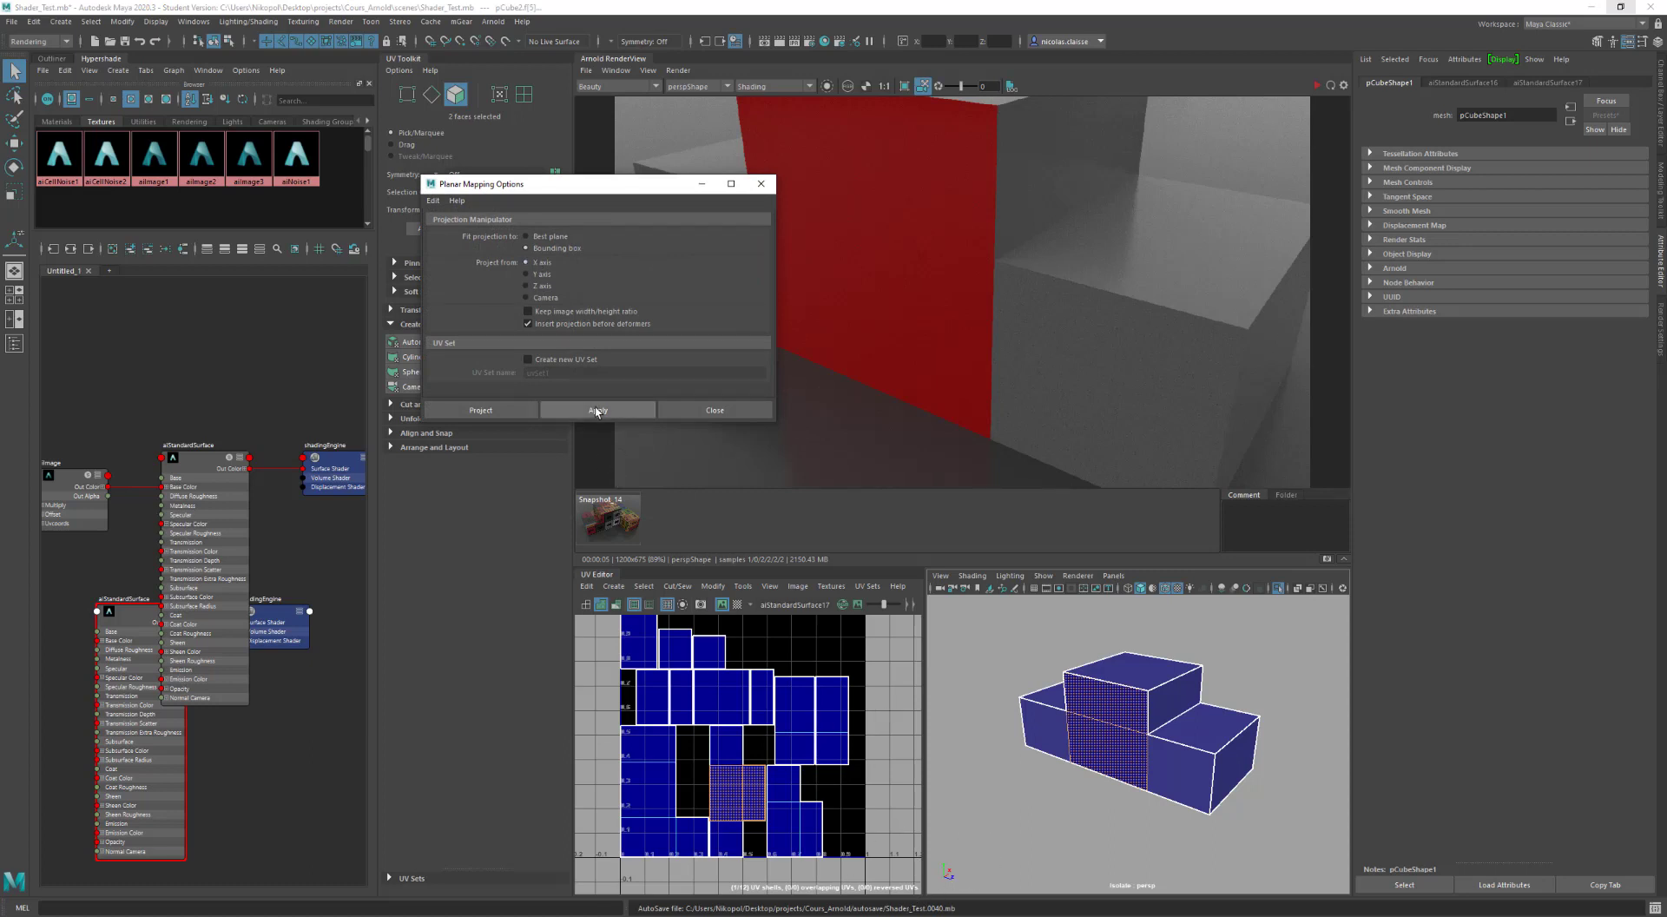
left_click(647, 408)
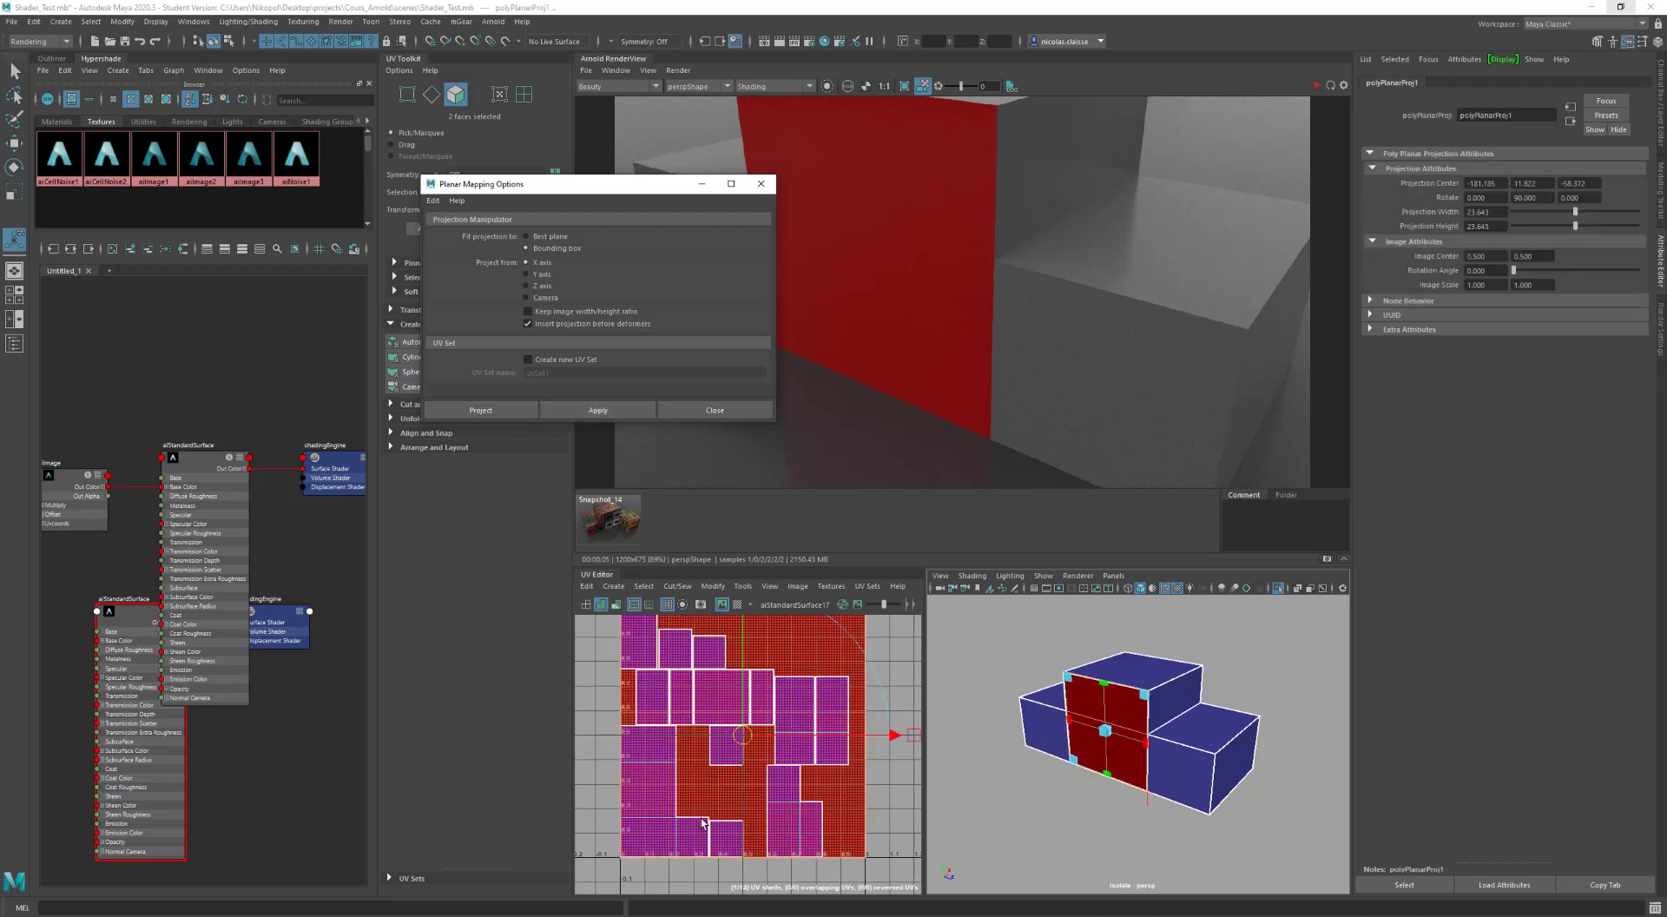
Step: Project the two stacked front faces and the adjacent side block's front face together with planar mapping, keeping the image width/height ratio
scroll(755, 799, "down", 2)
left_click_drag(1089, 805, 1114, 789, "alt")
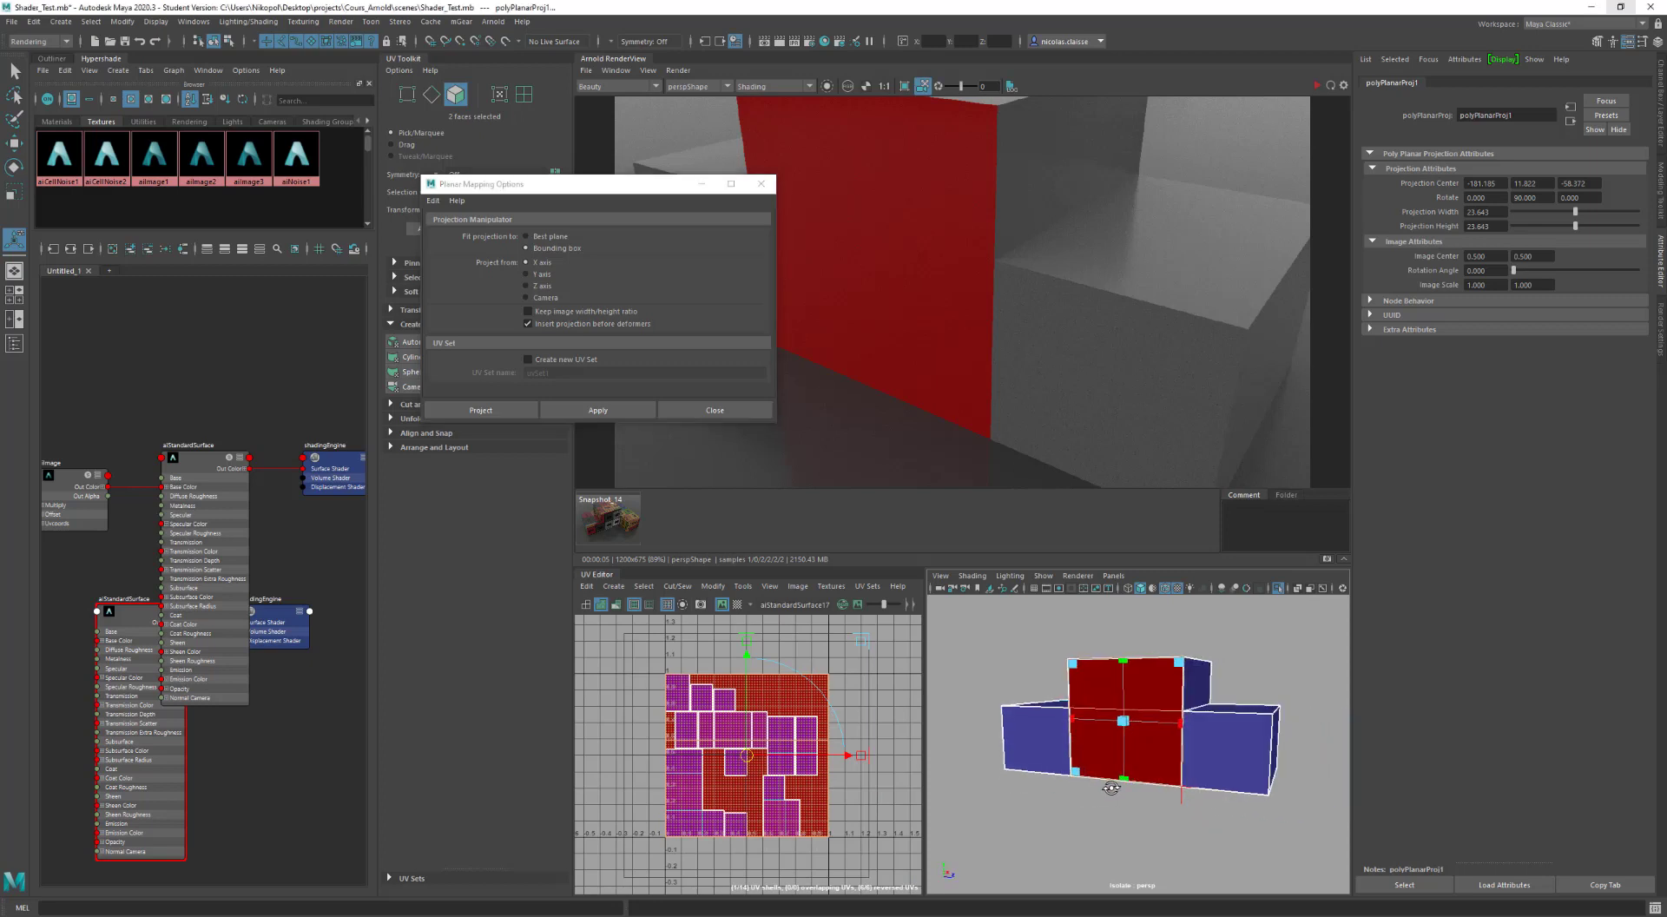
left_click(1218, 766)
left_click(1152, 760, "shift")
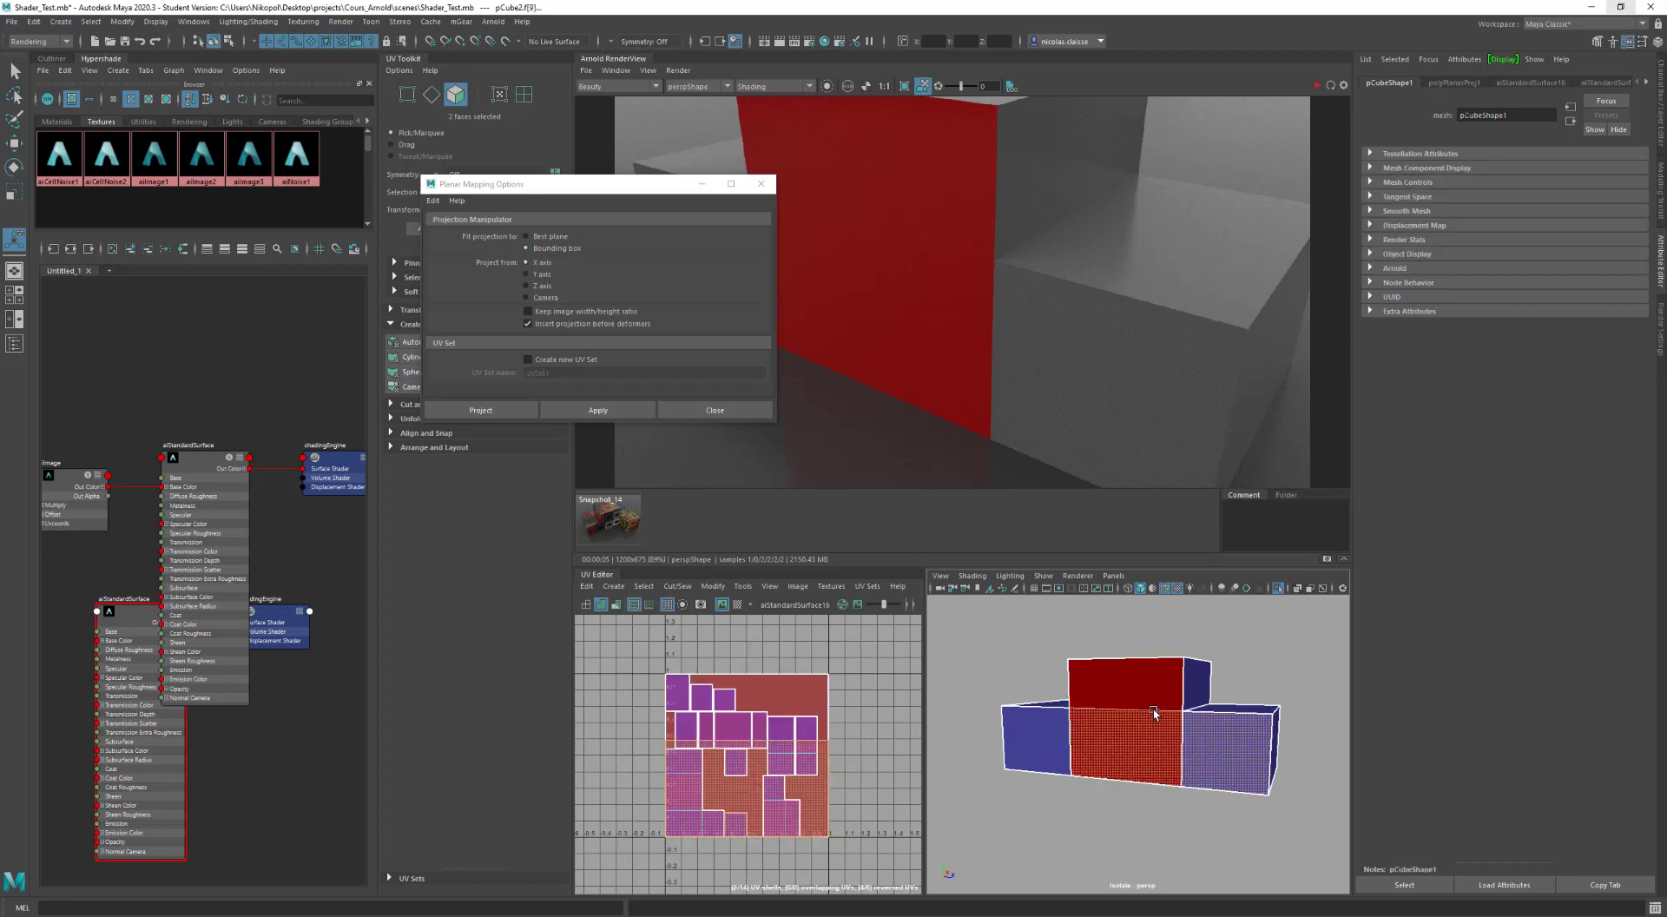
left_click(1157, 692, "shift")
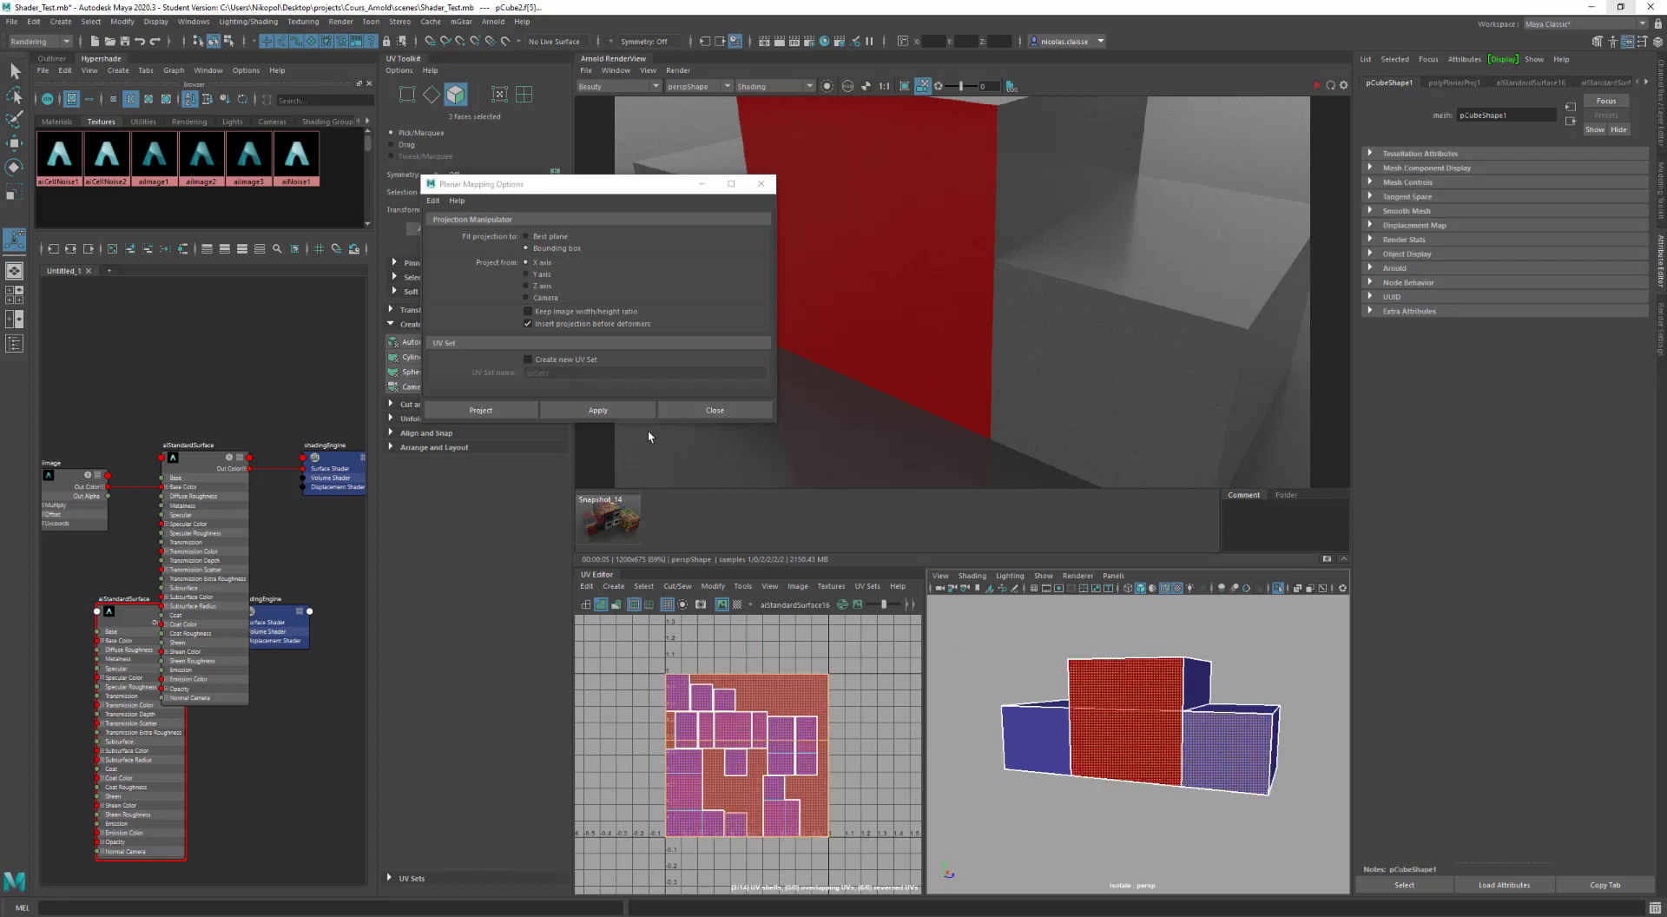
left_click(602, 313)
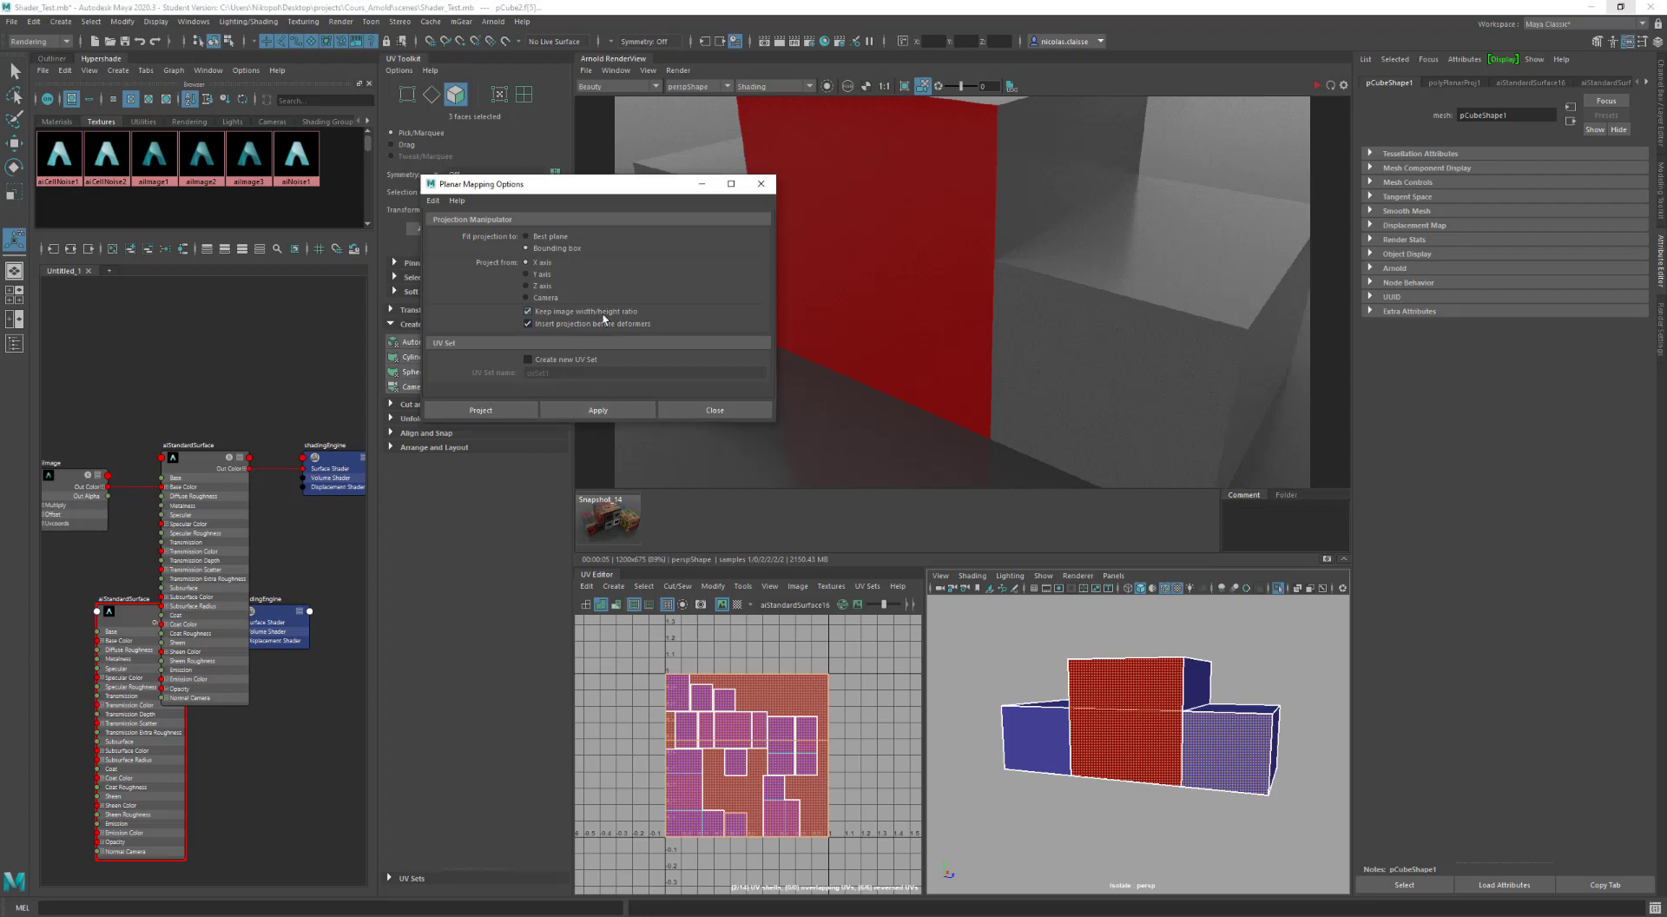
left_click(614, 411)
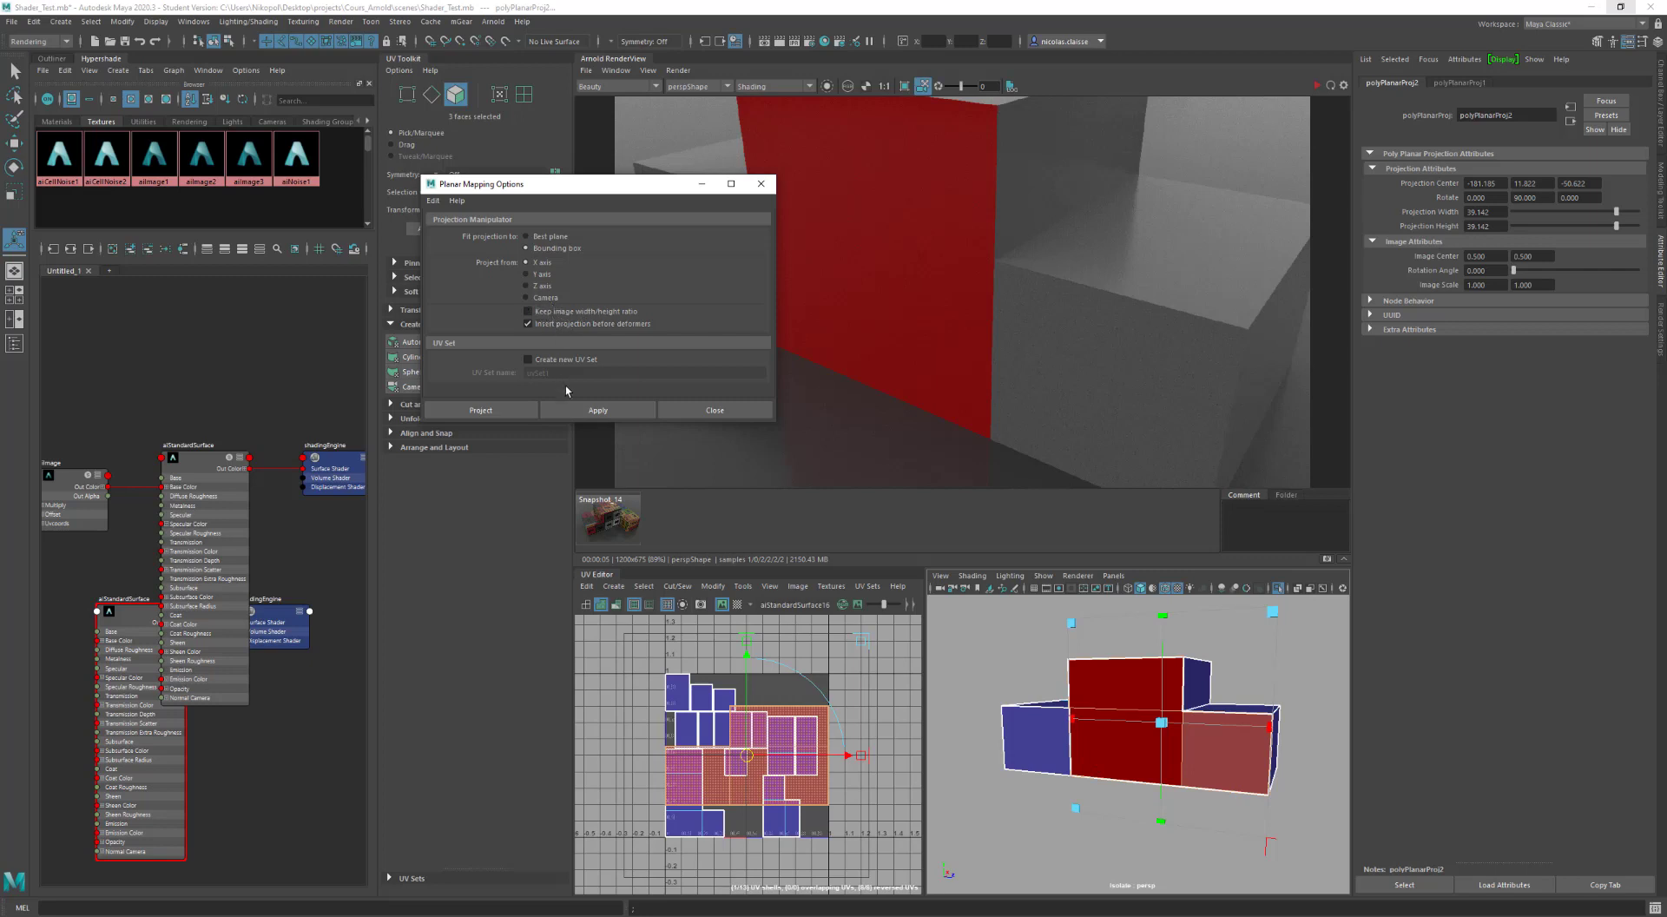
Step: Try the three-face planar projection without keeping the image width/height ratio, and reapply it with the ratio kept
left_click(577, 410)
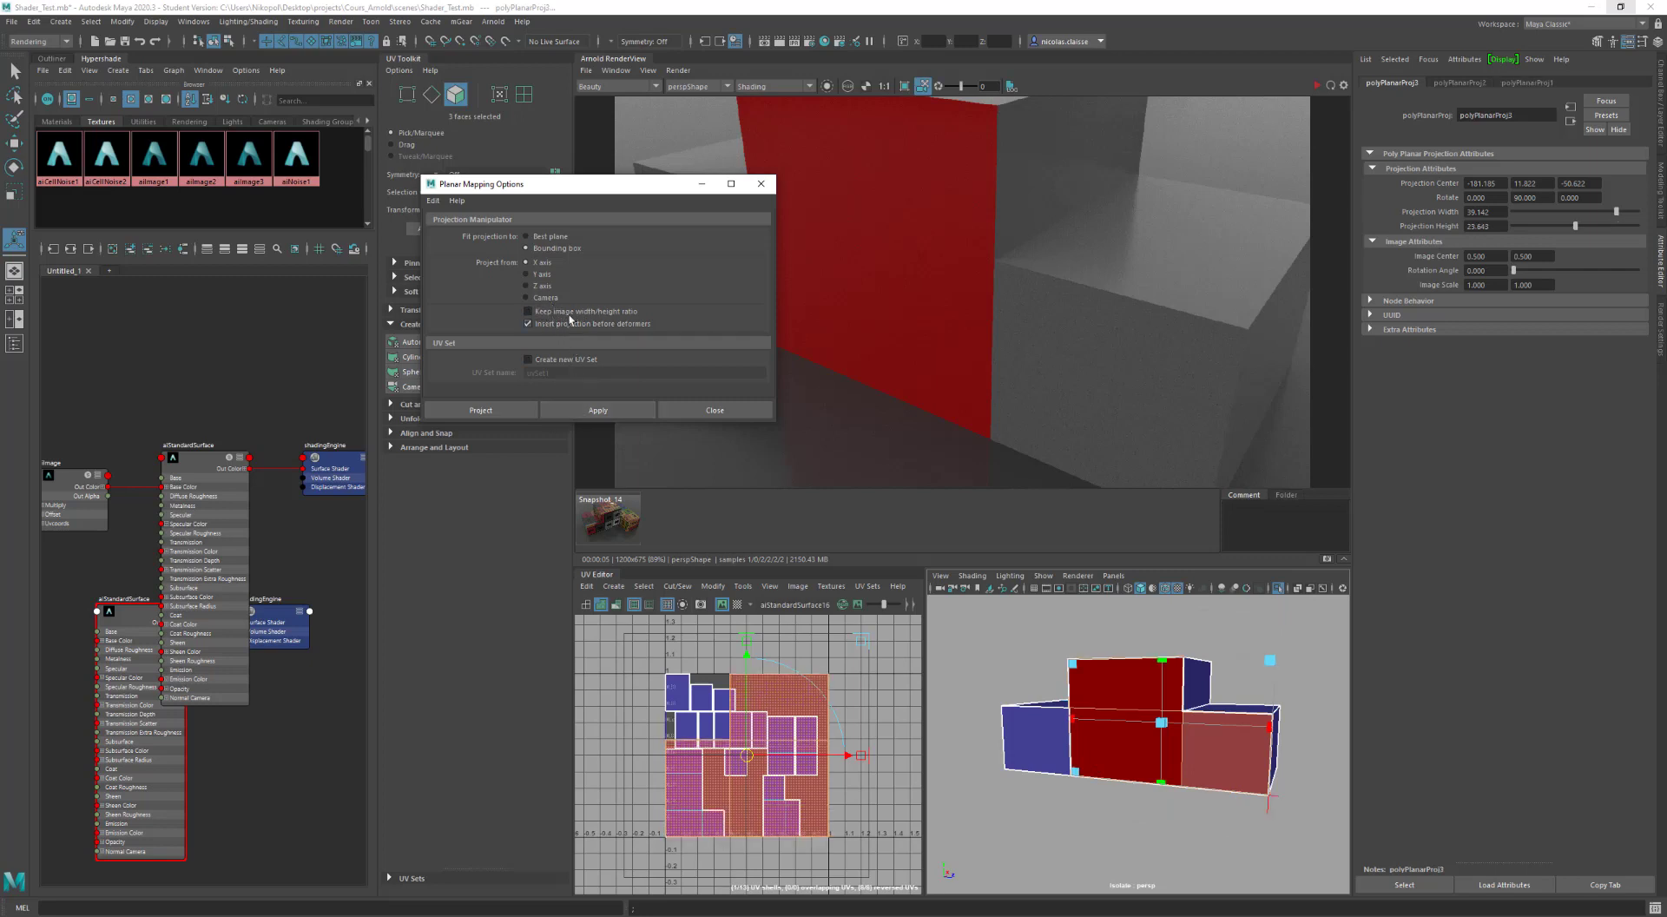
left_click(570, 312)
left_click(595, 408)
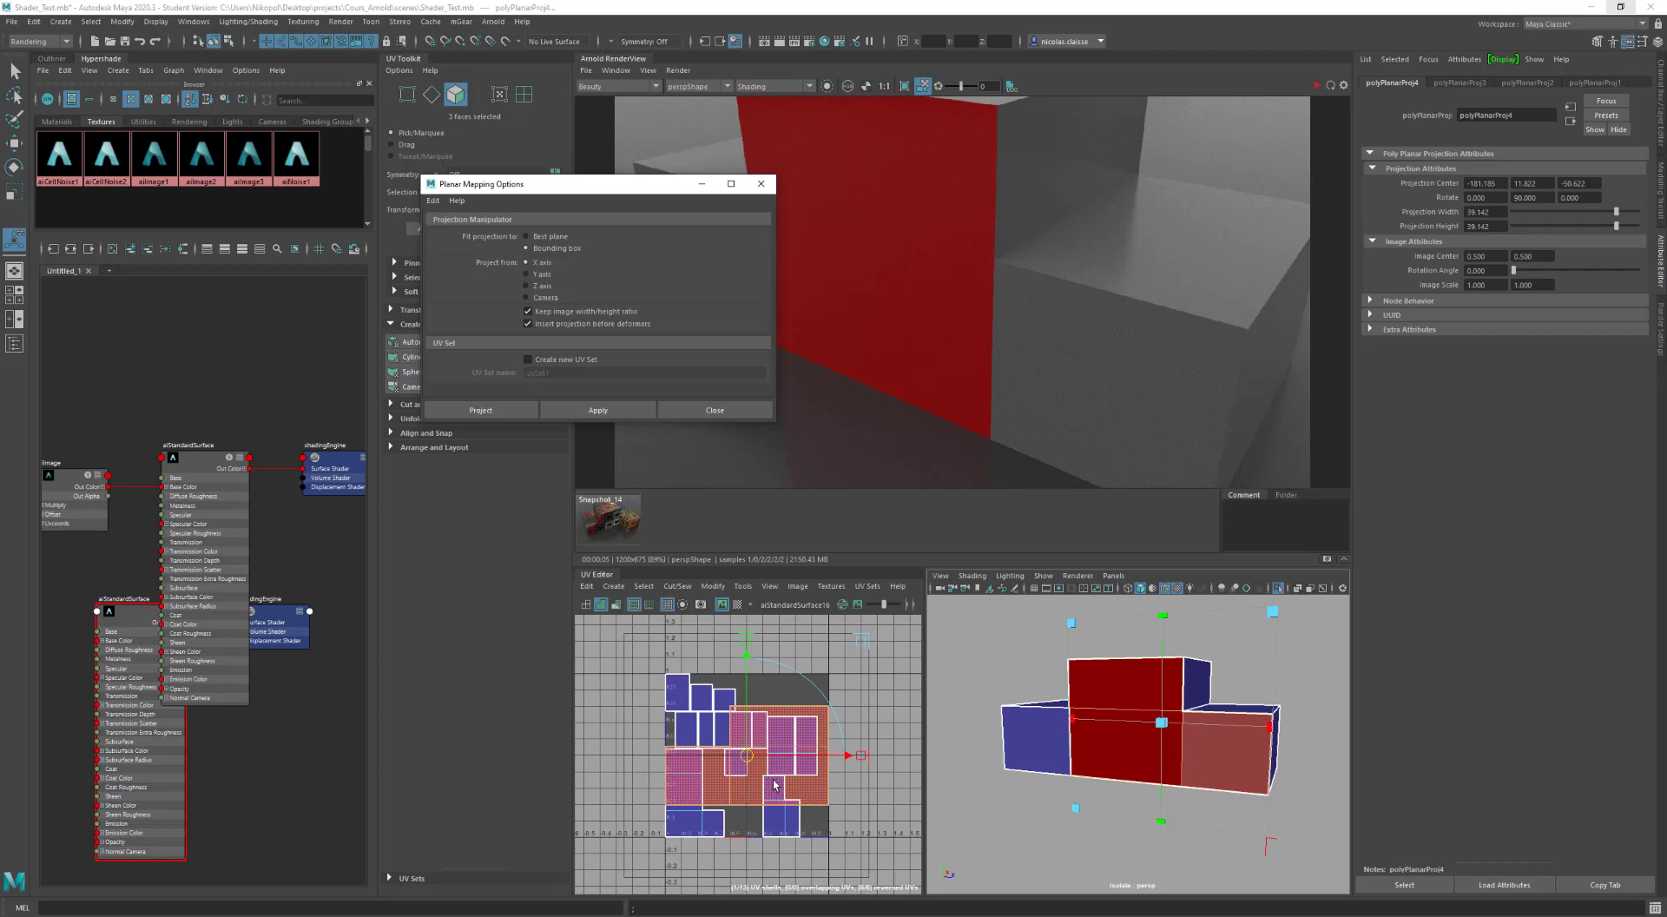
Step: Move the UV shells of all the other faces sideways out of the 0–1 tile, leaving the three projected faces there
scroll(781, 786, "up", 3)
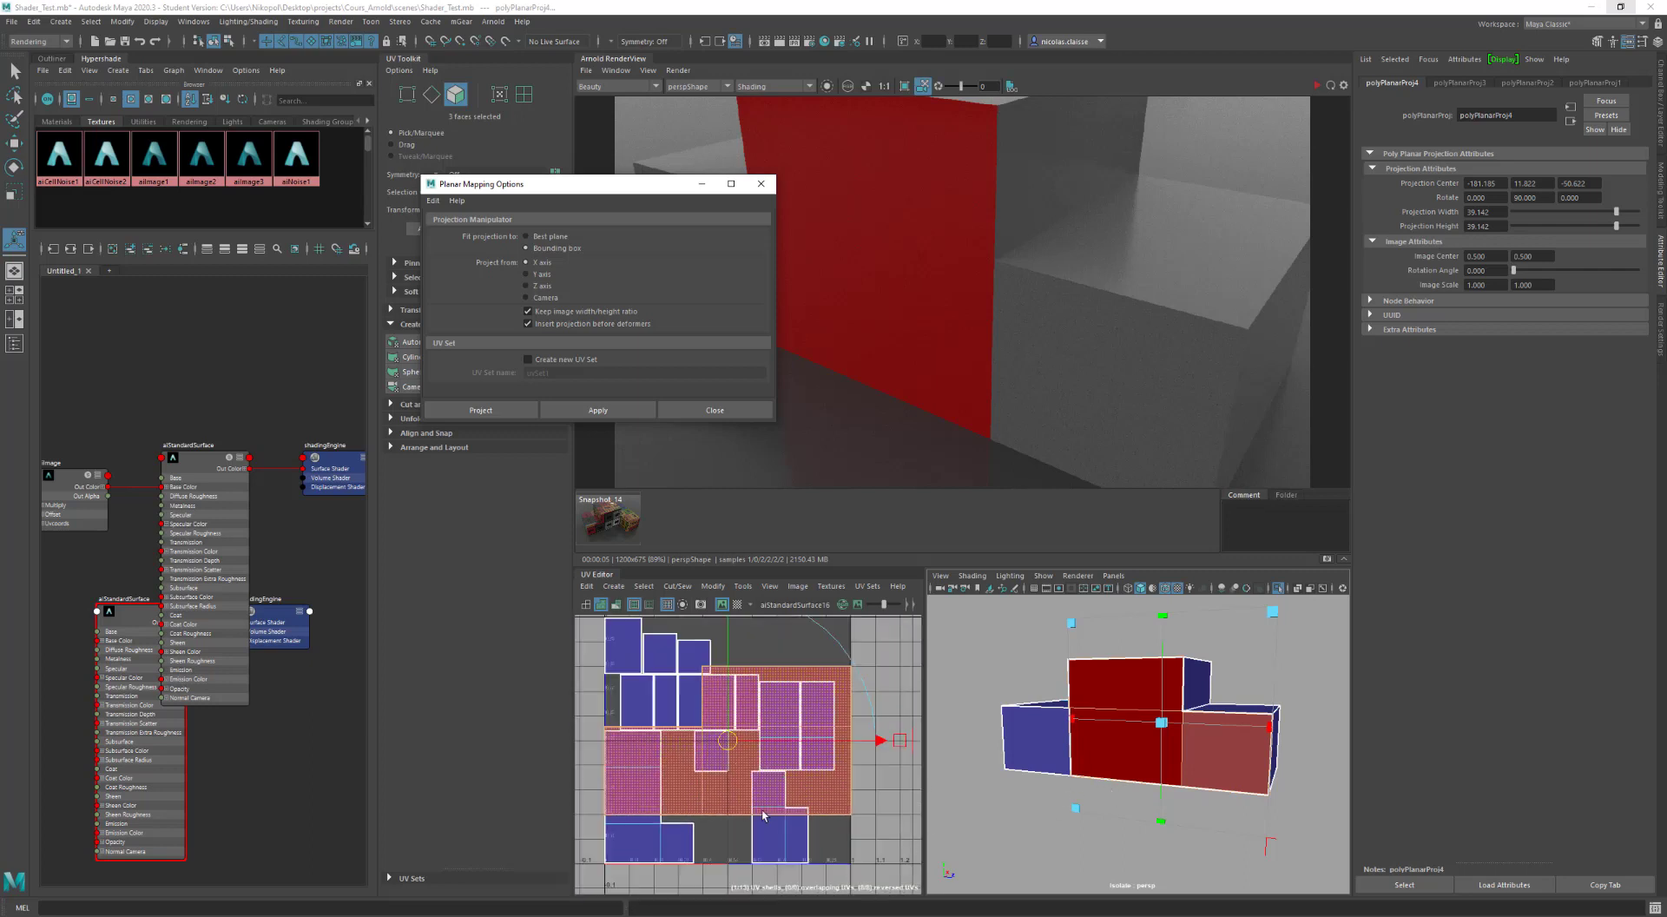
scroll(867, 840, "down", 2)
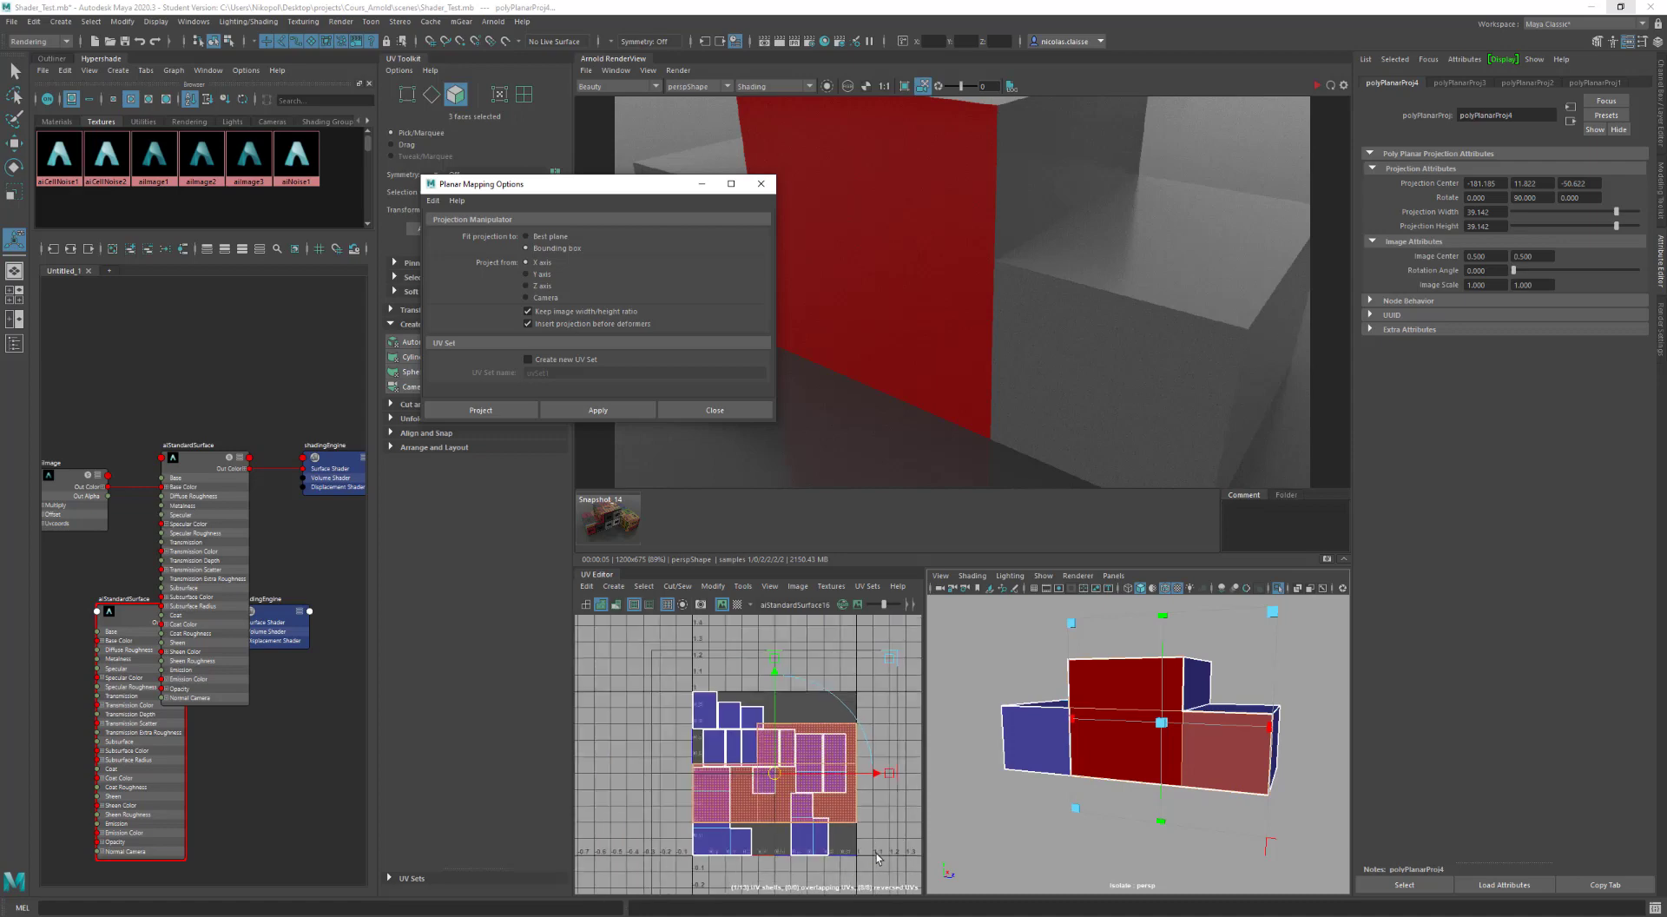
left_click_drag(887, 875, 597, 690)
key("w")
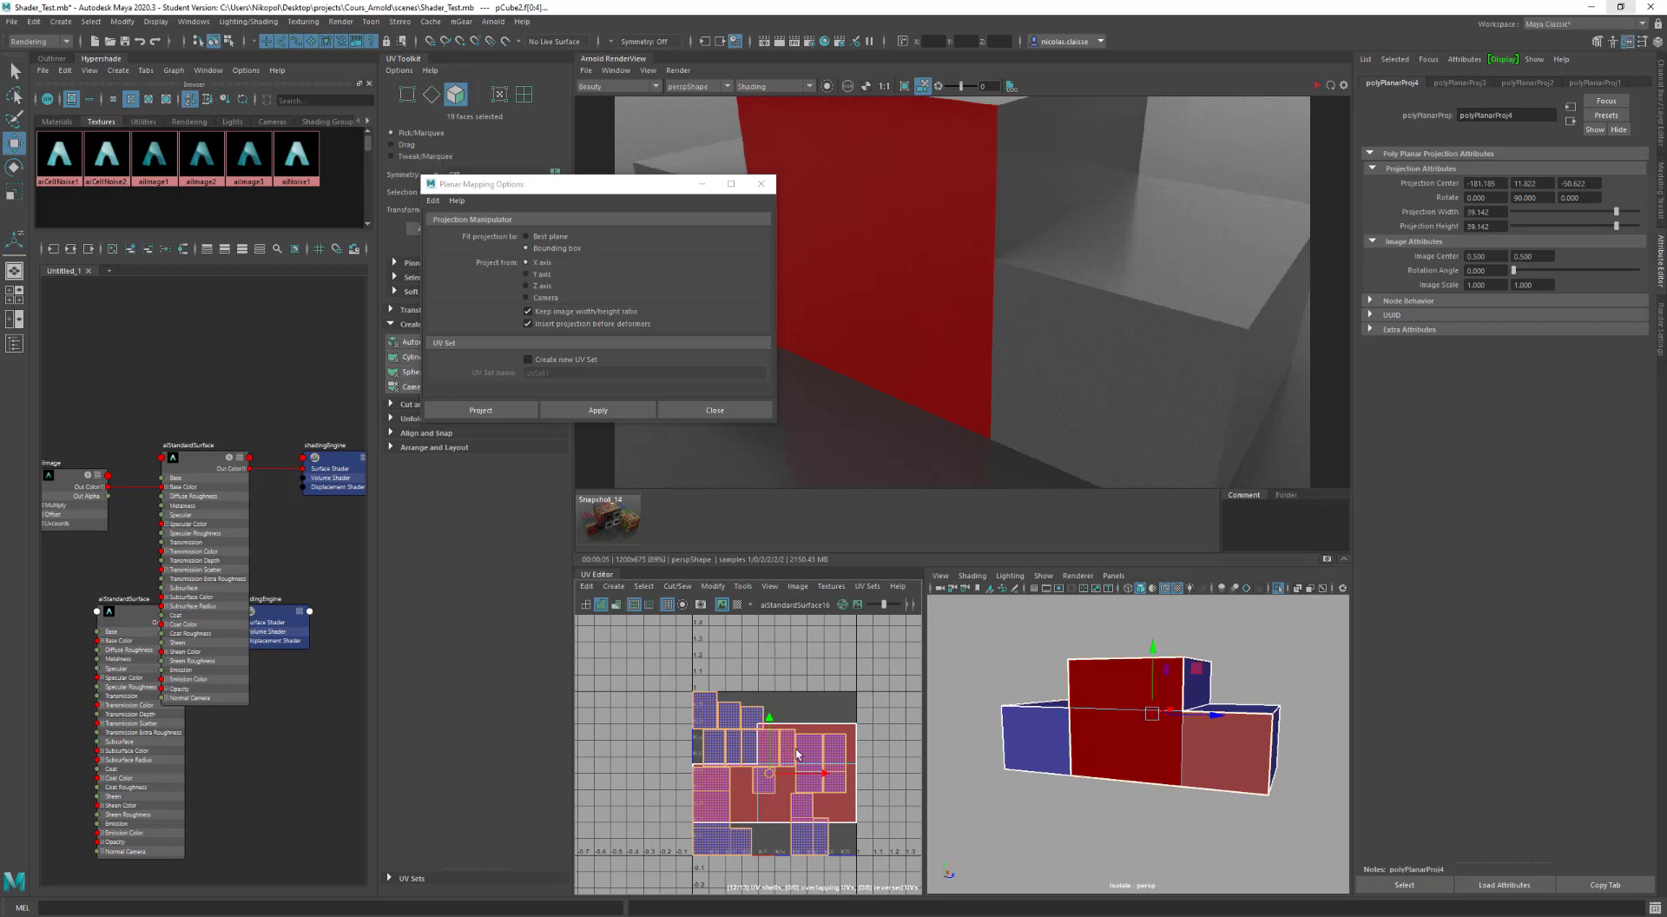
left_click_drag(770, 775, 897, 778)
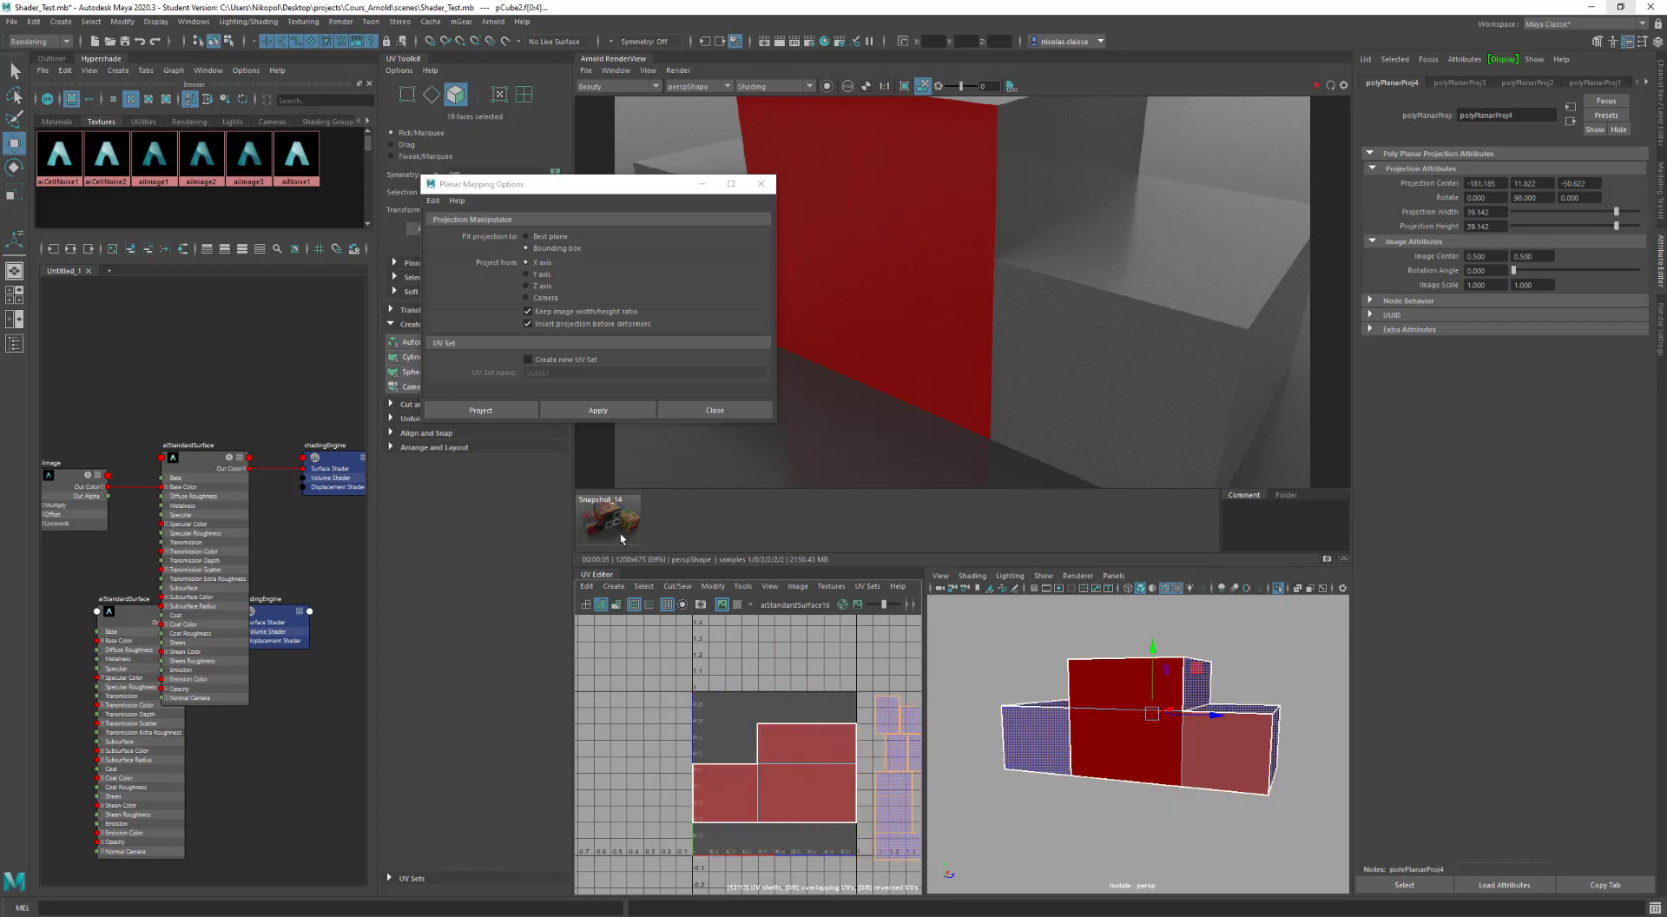
Step: Open the UV snapshot options and review the available image formats, keeping Maya IFF
left_click(701, 606)
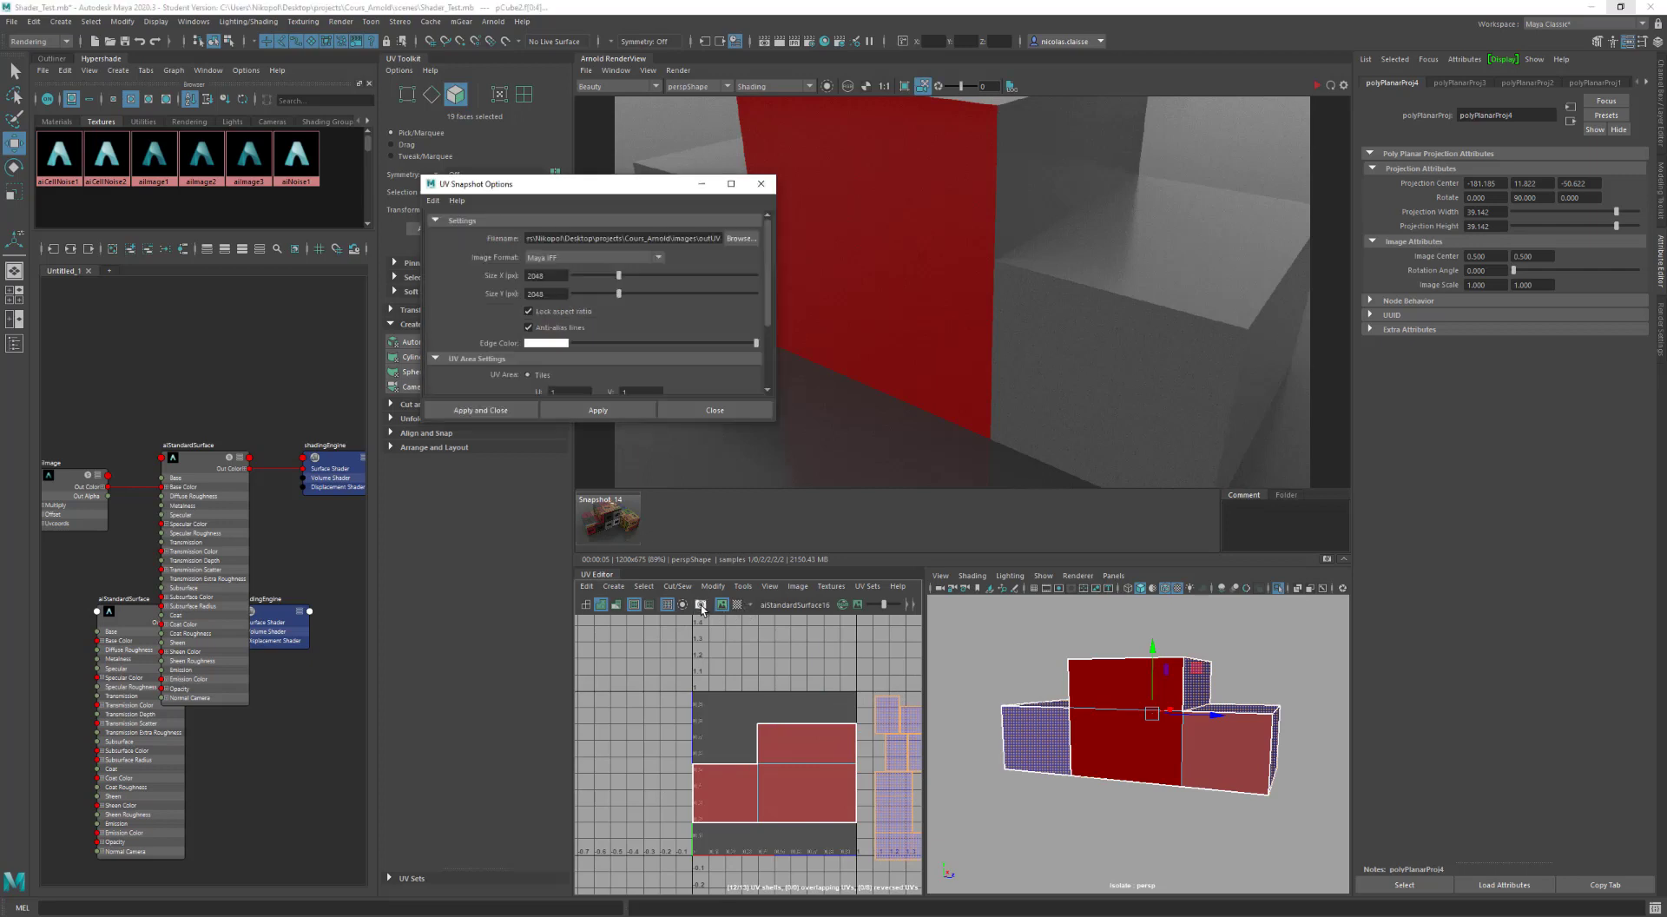
left_click(589, 258)
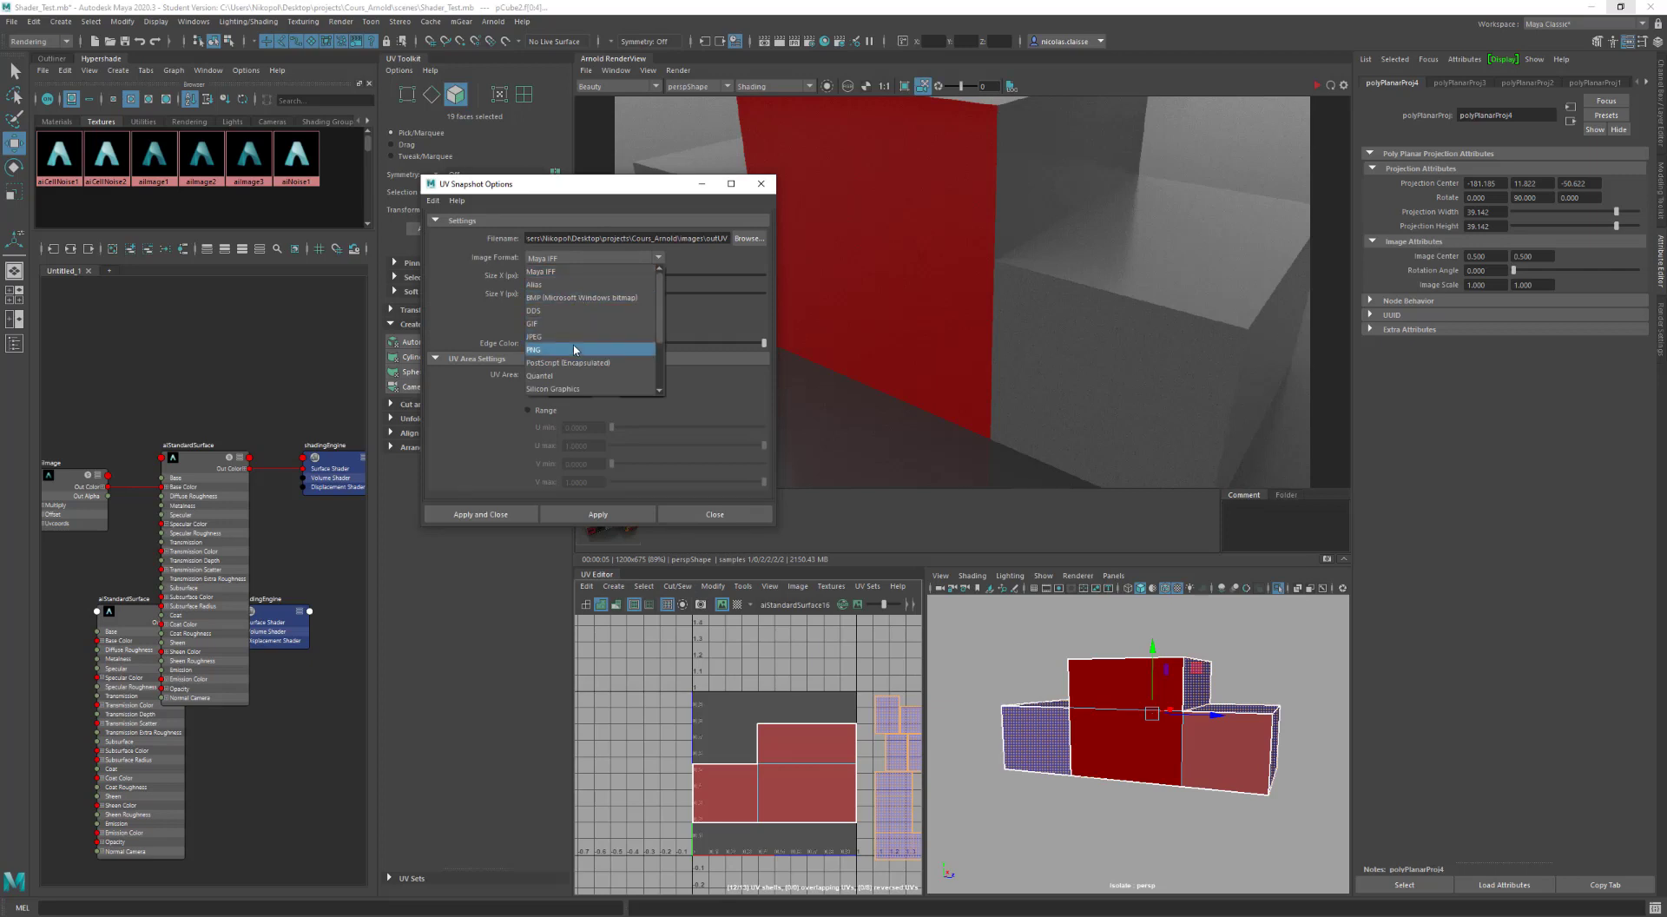
left_click(580, 272)
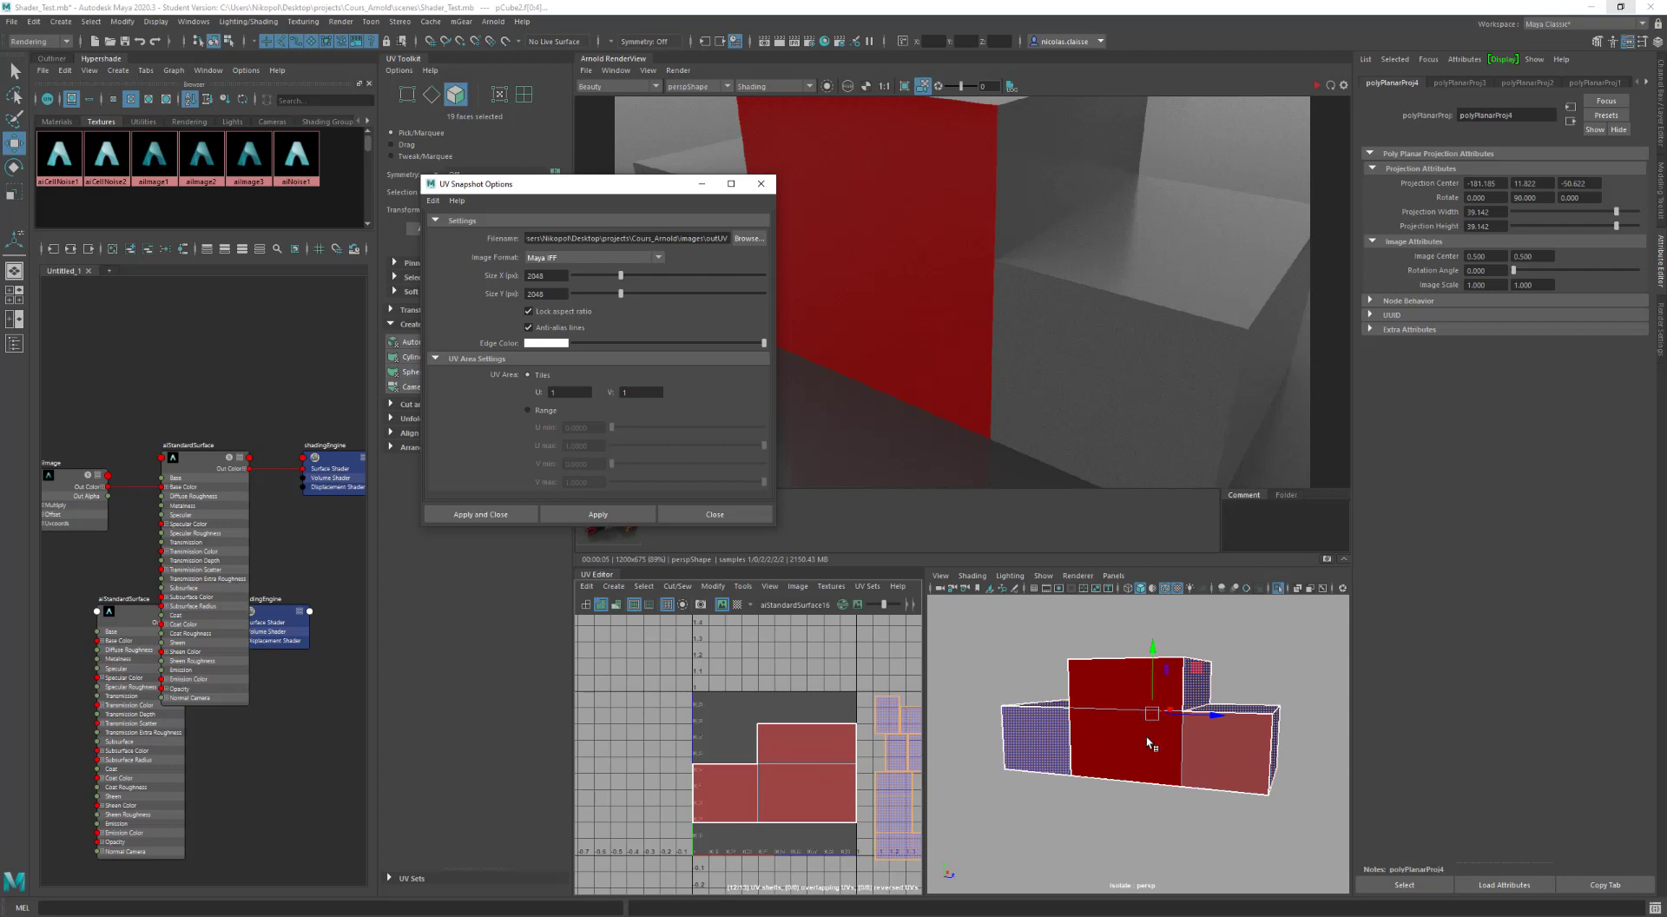
Step: Flip the UVs of the three projected front faces along U
left_click(789, 795)
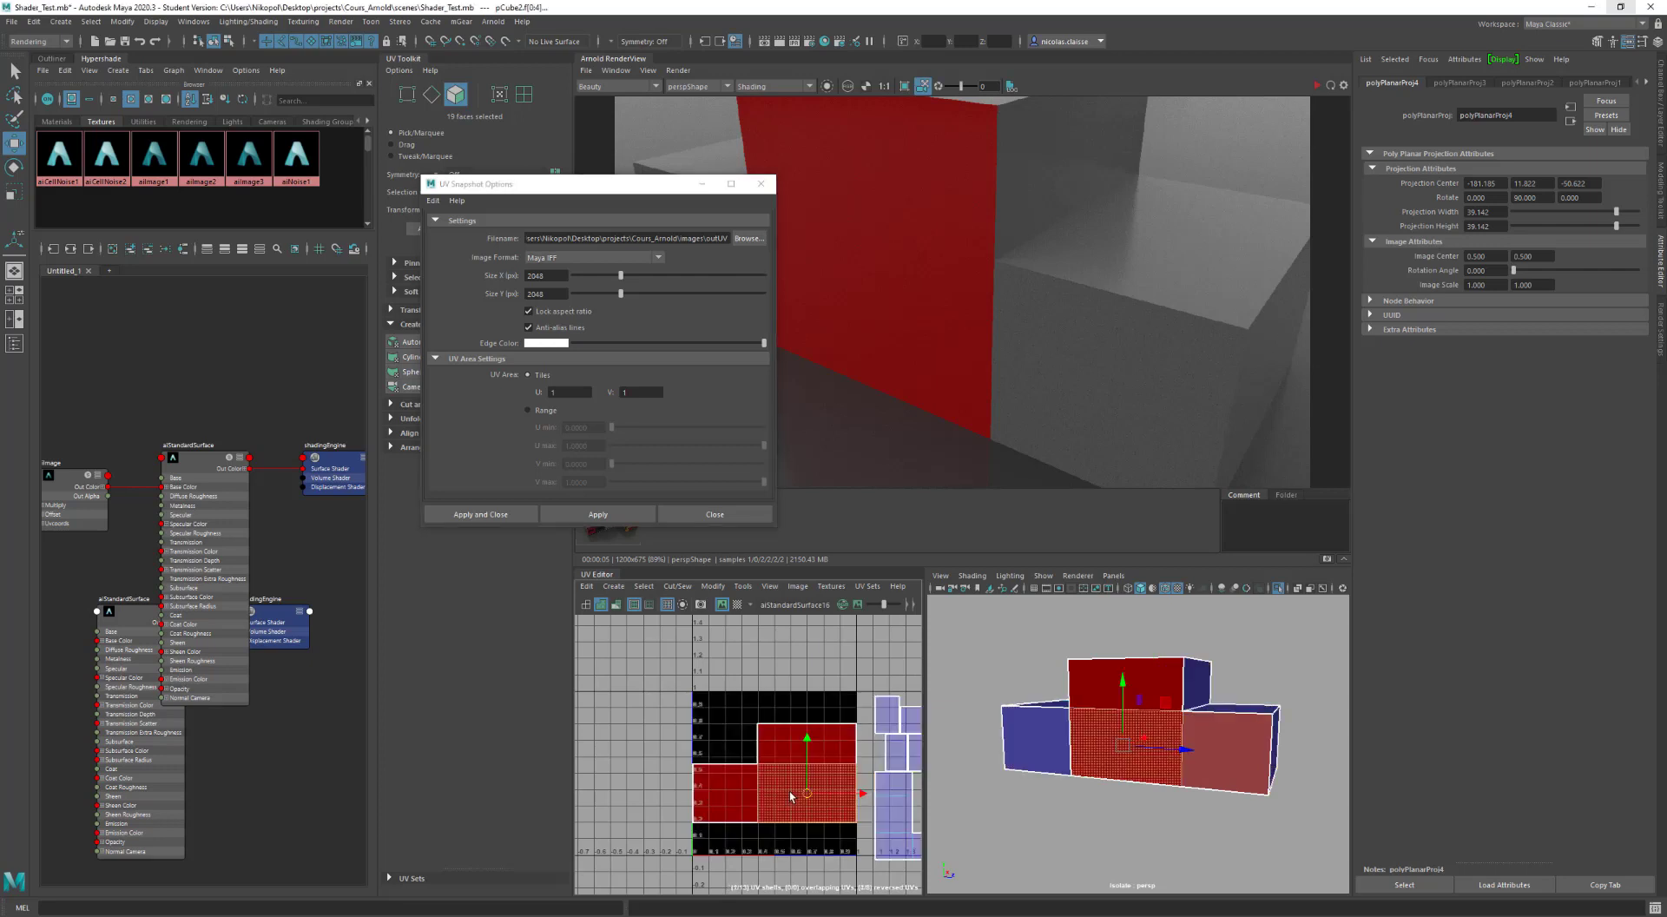
left_click(740, 794, "shift")
left_click(813, 739, "shift")
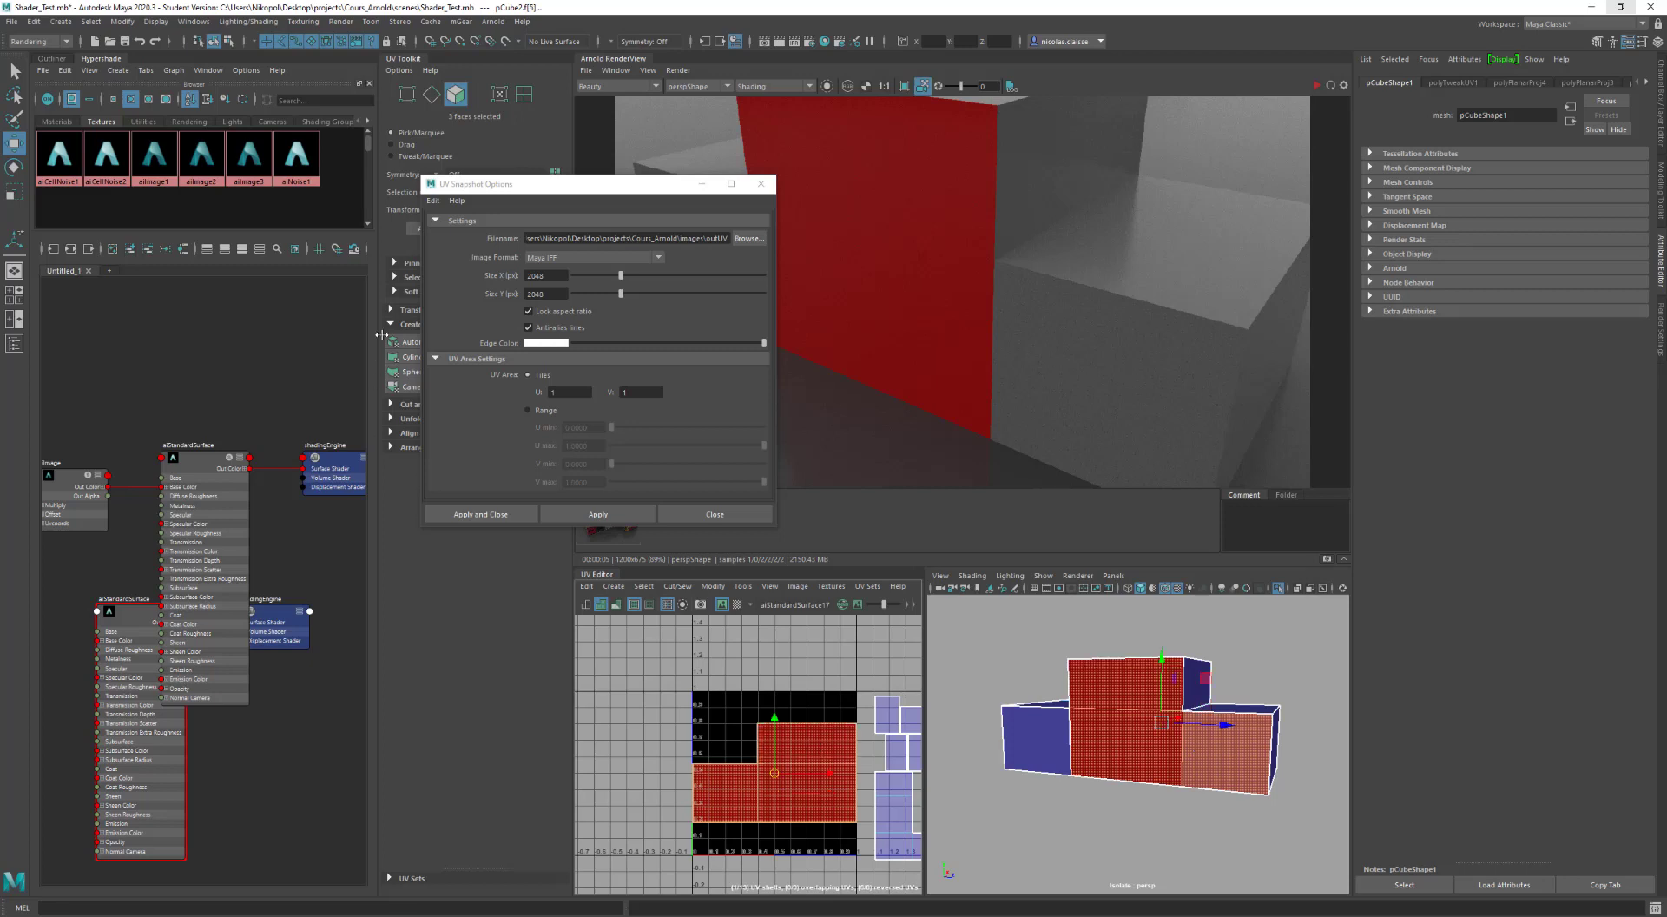
left_click_drag(539, 189, 278, 471)
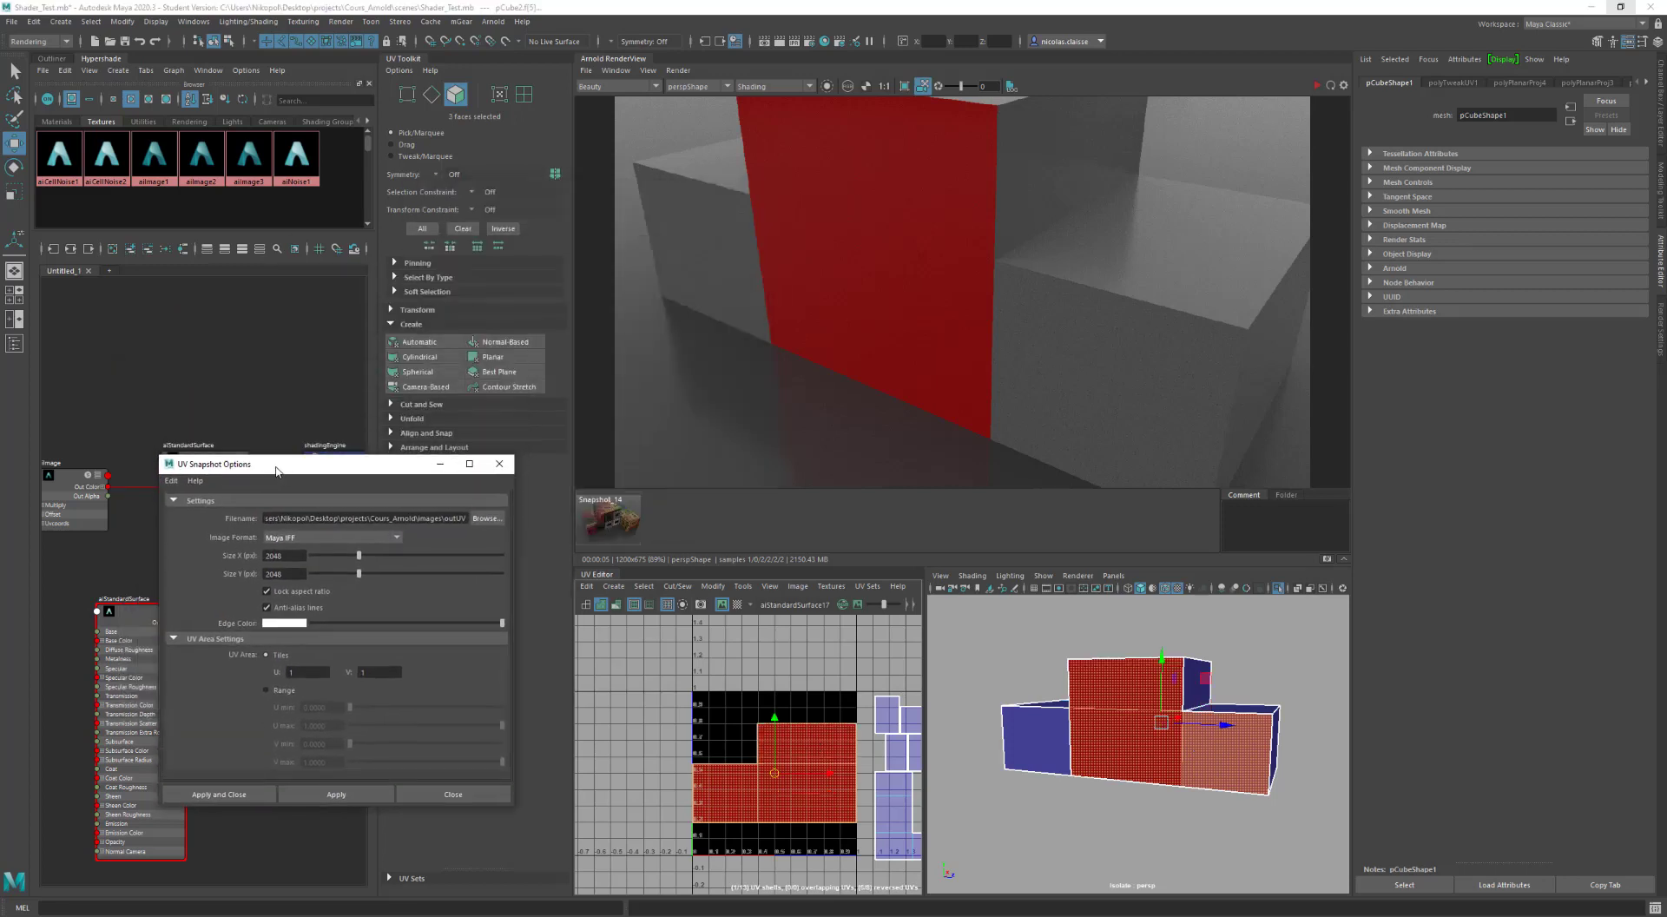
left_click(419, 310)
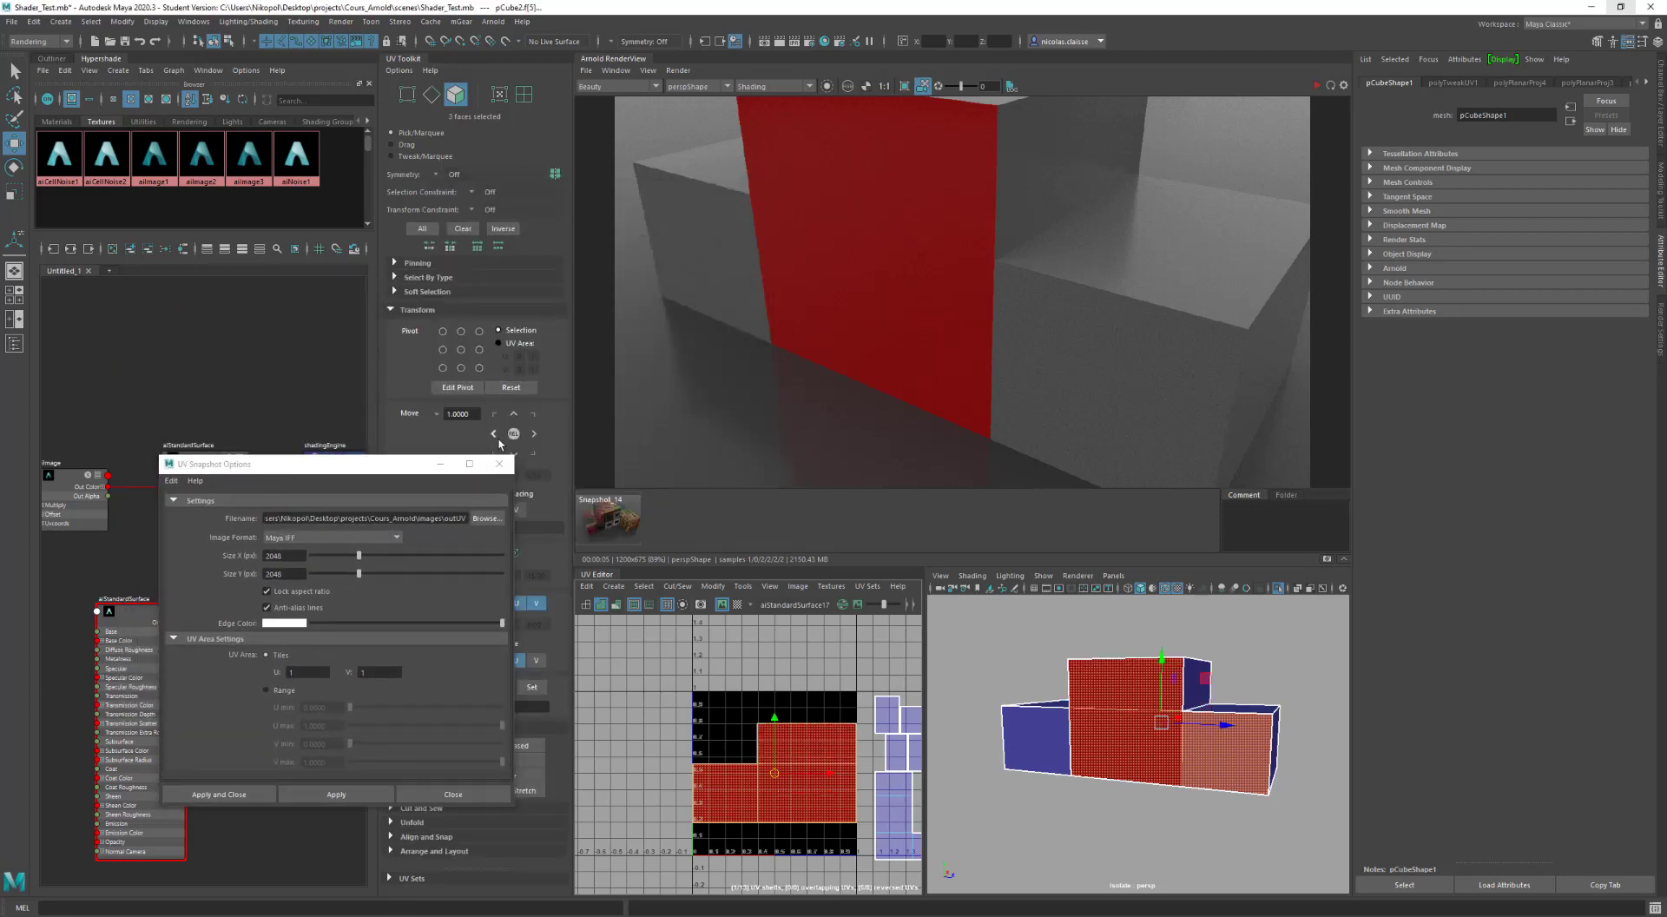
left_click_drag(382, 464, 263, 471)
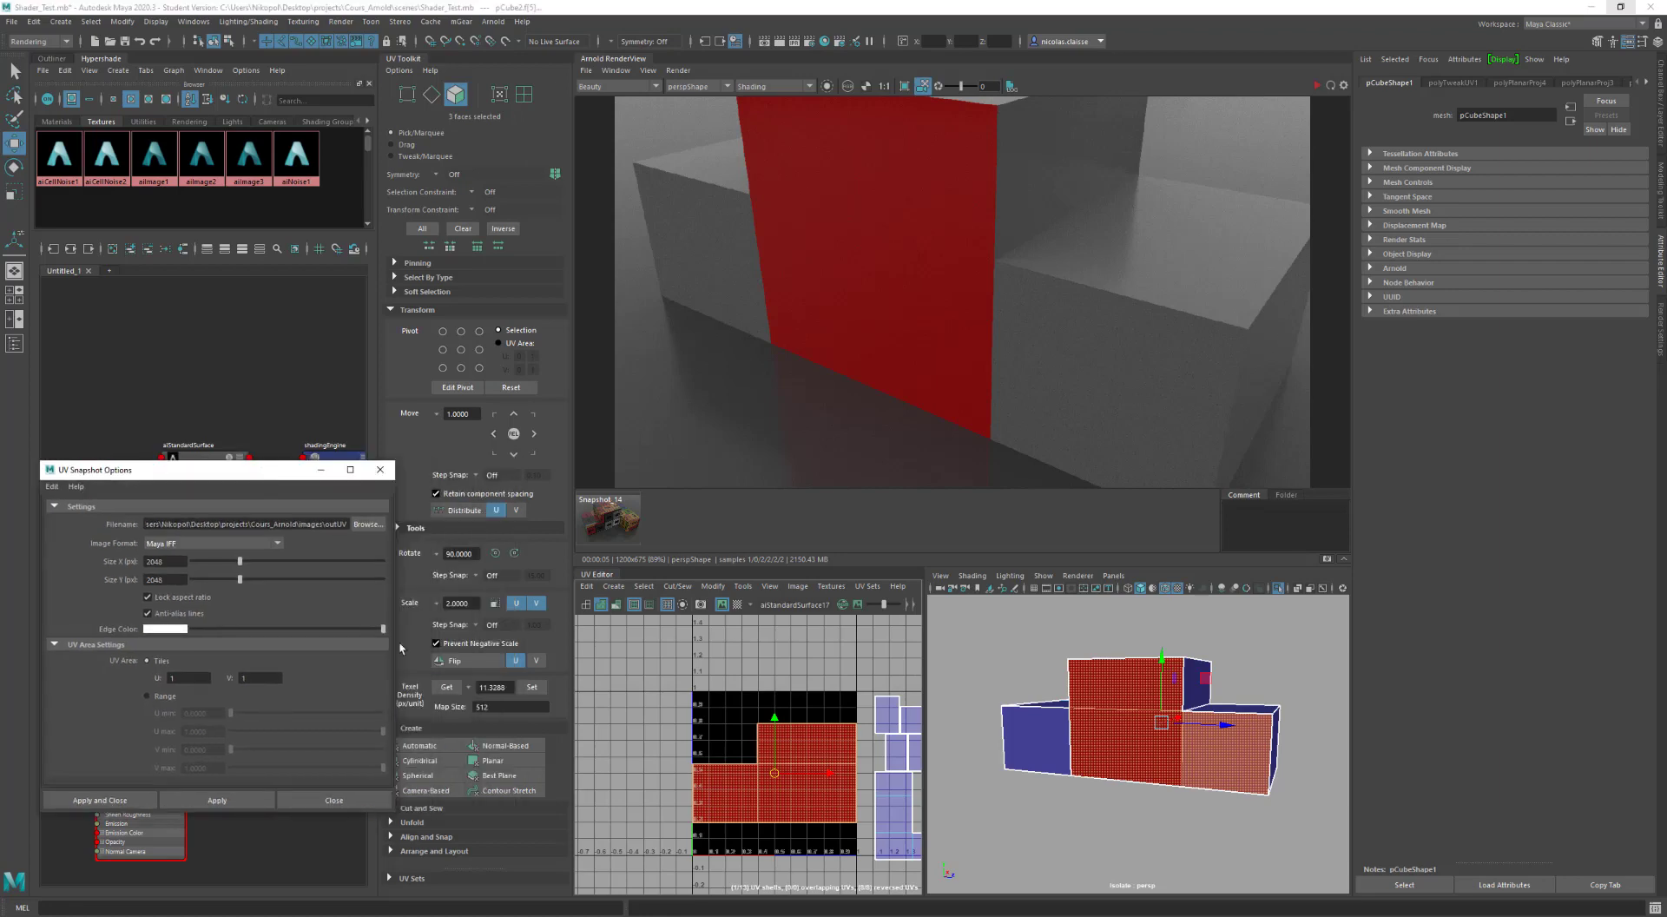
left_click(476, 667)
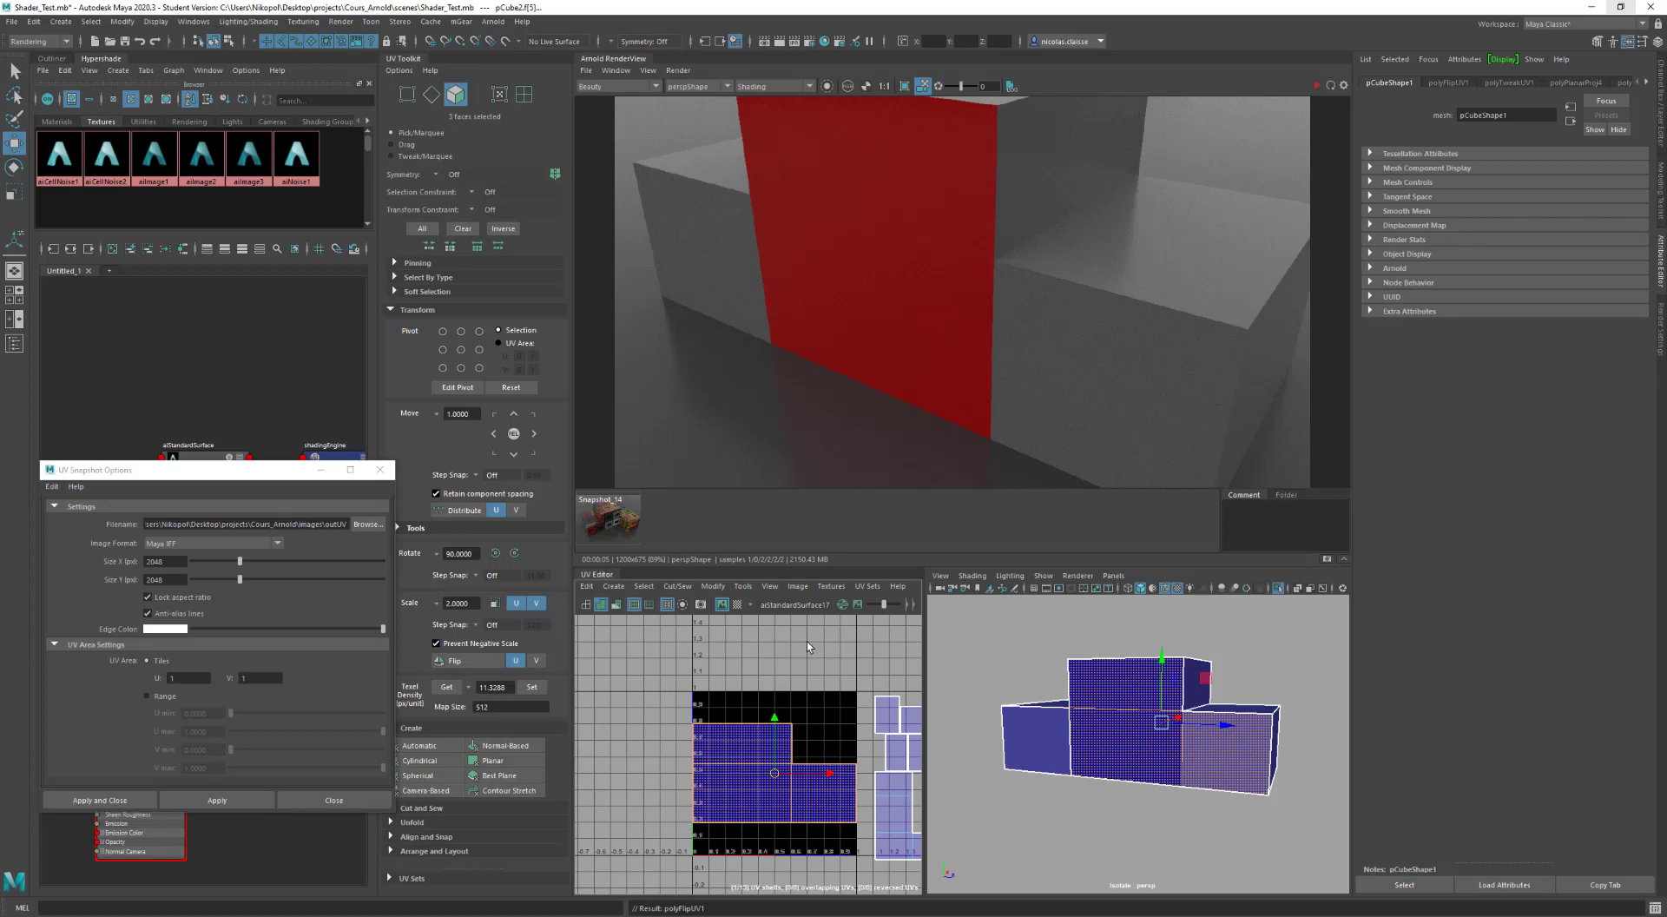
left_click(813, 686)
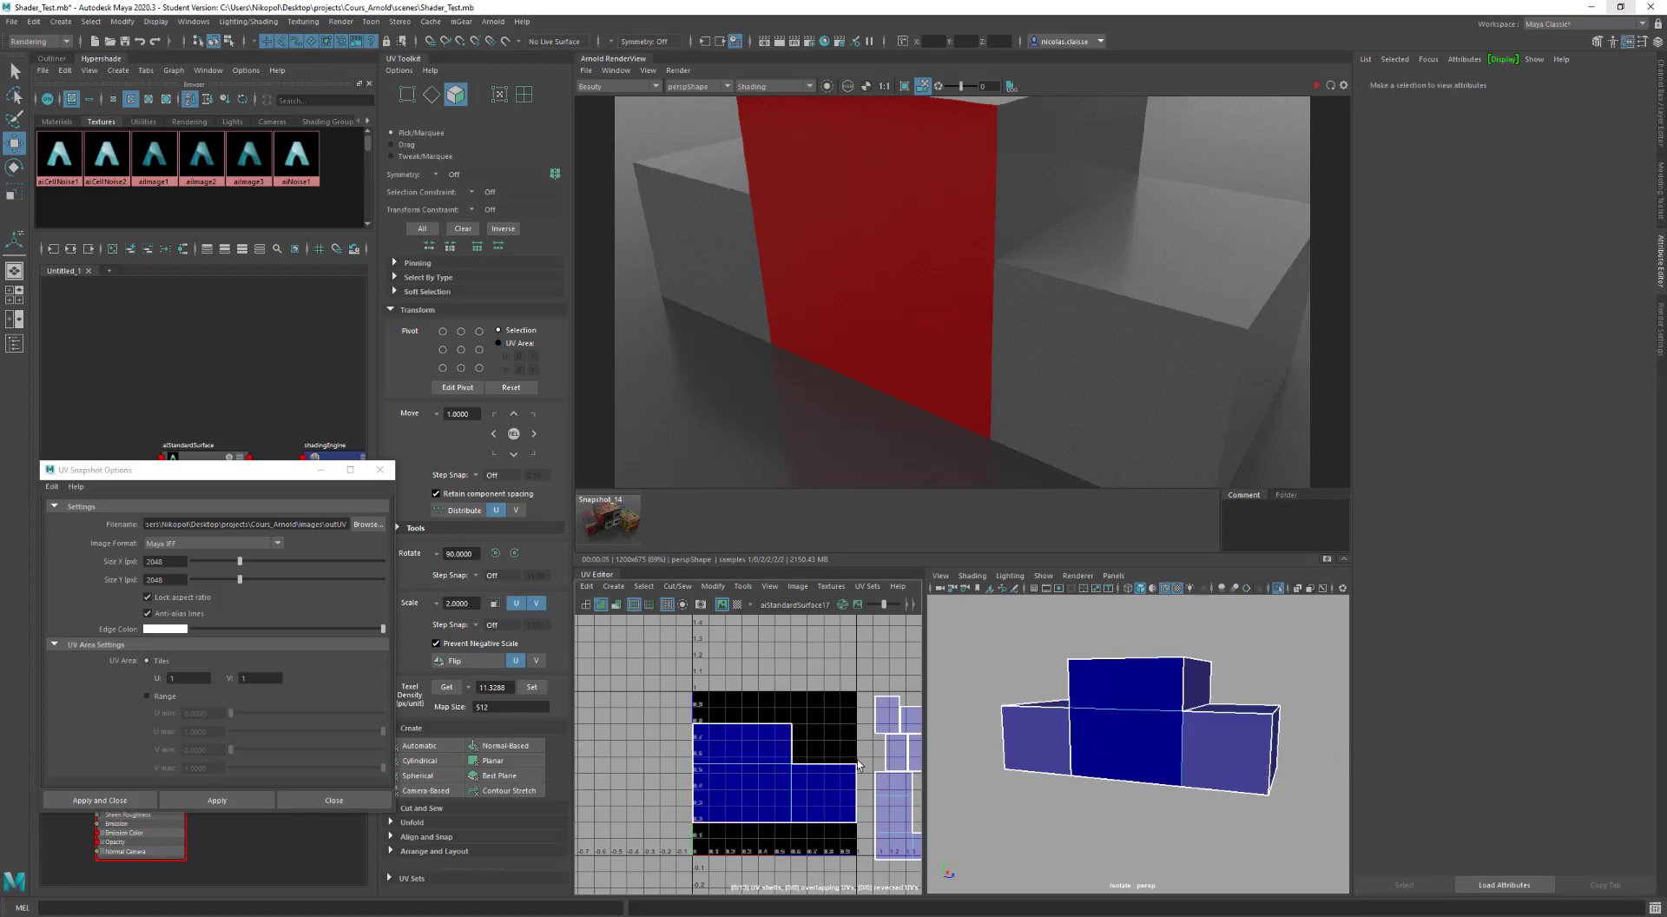
Step: Assign a new aiStandardSurface material to the whole stacked-block mesh
left_click(1225, 772)
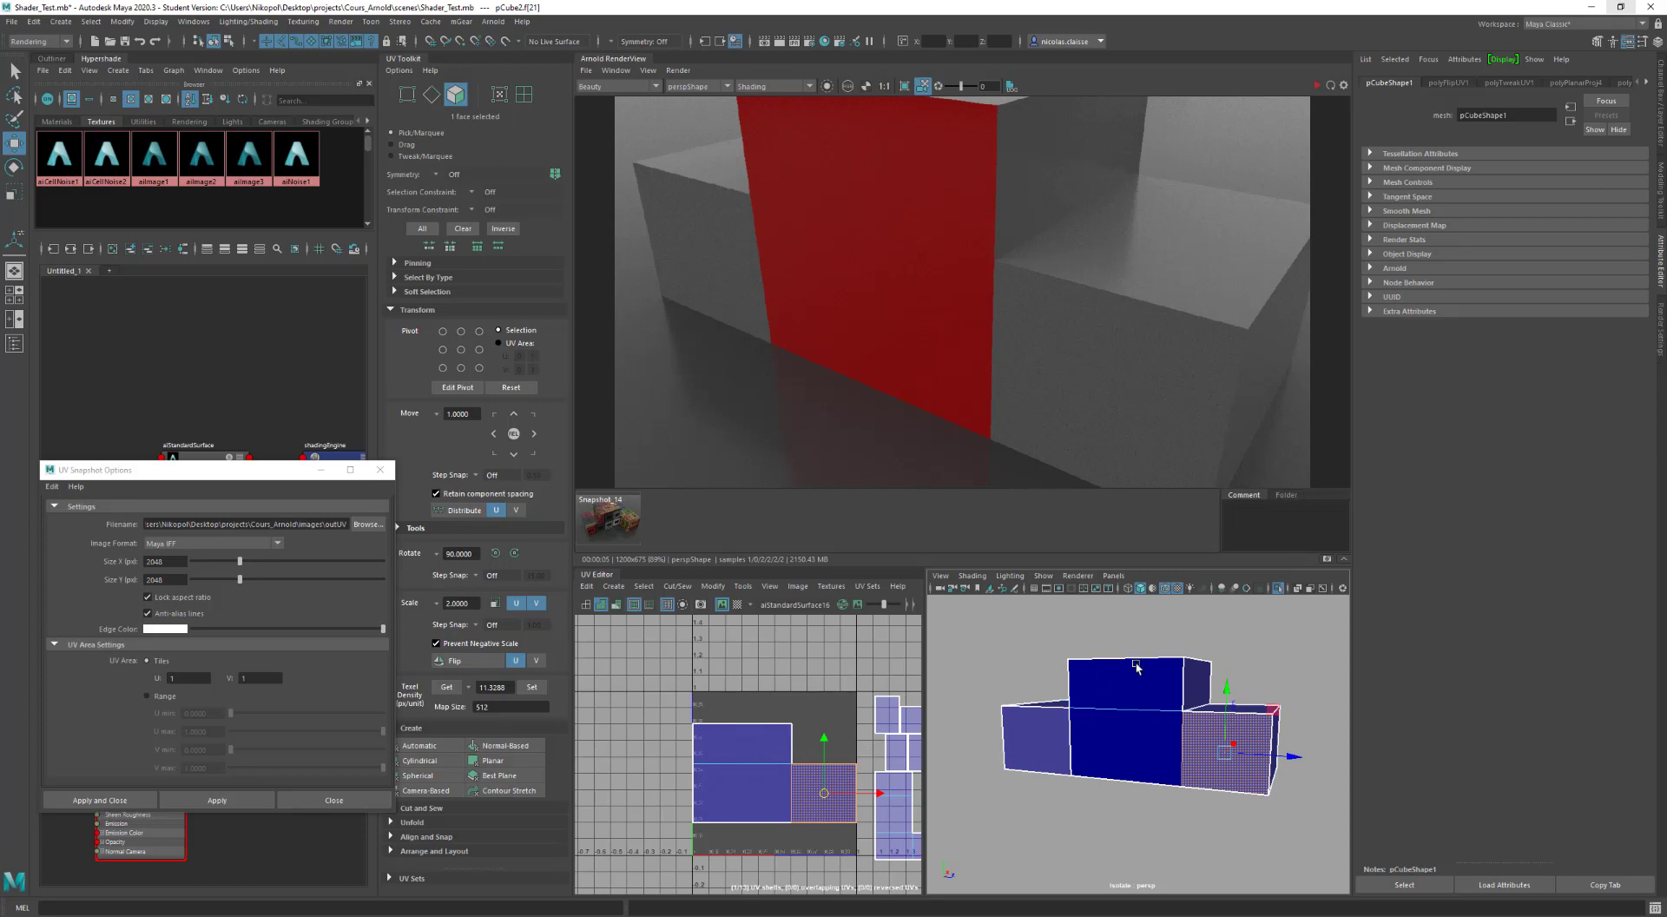
left_click(1171, 744)
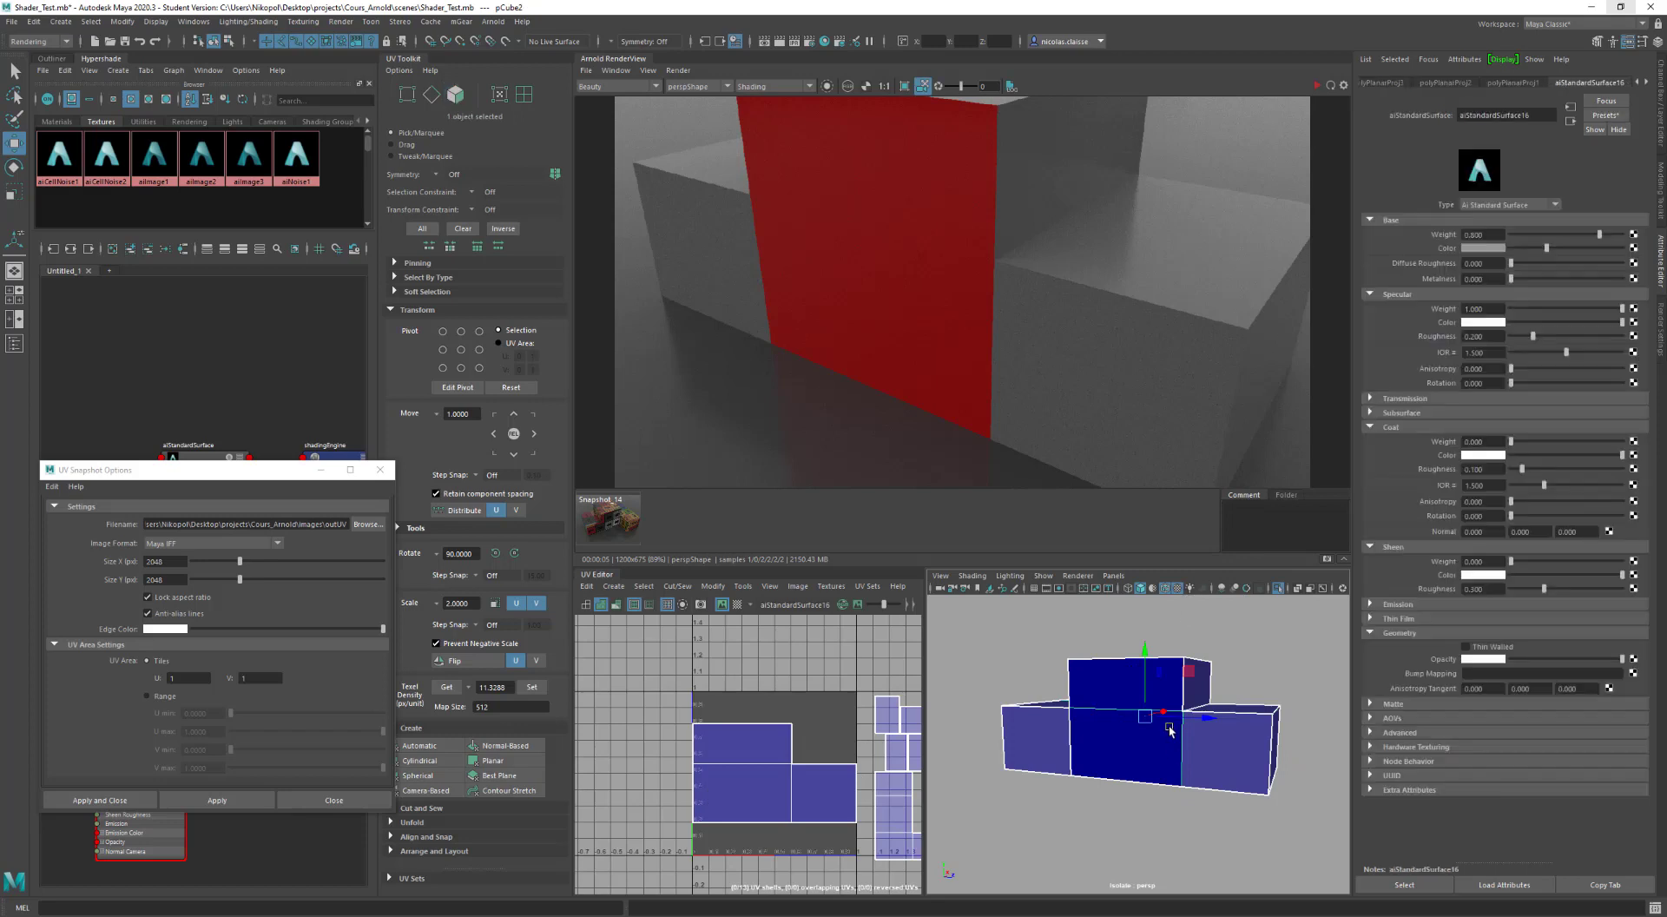
left_click_drag(1171, 744, 1138, 748, "alt")
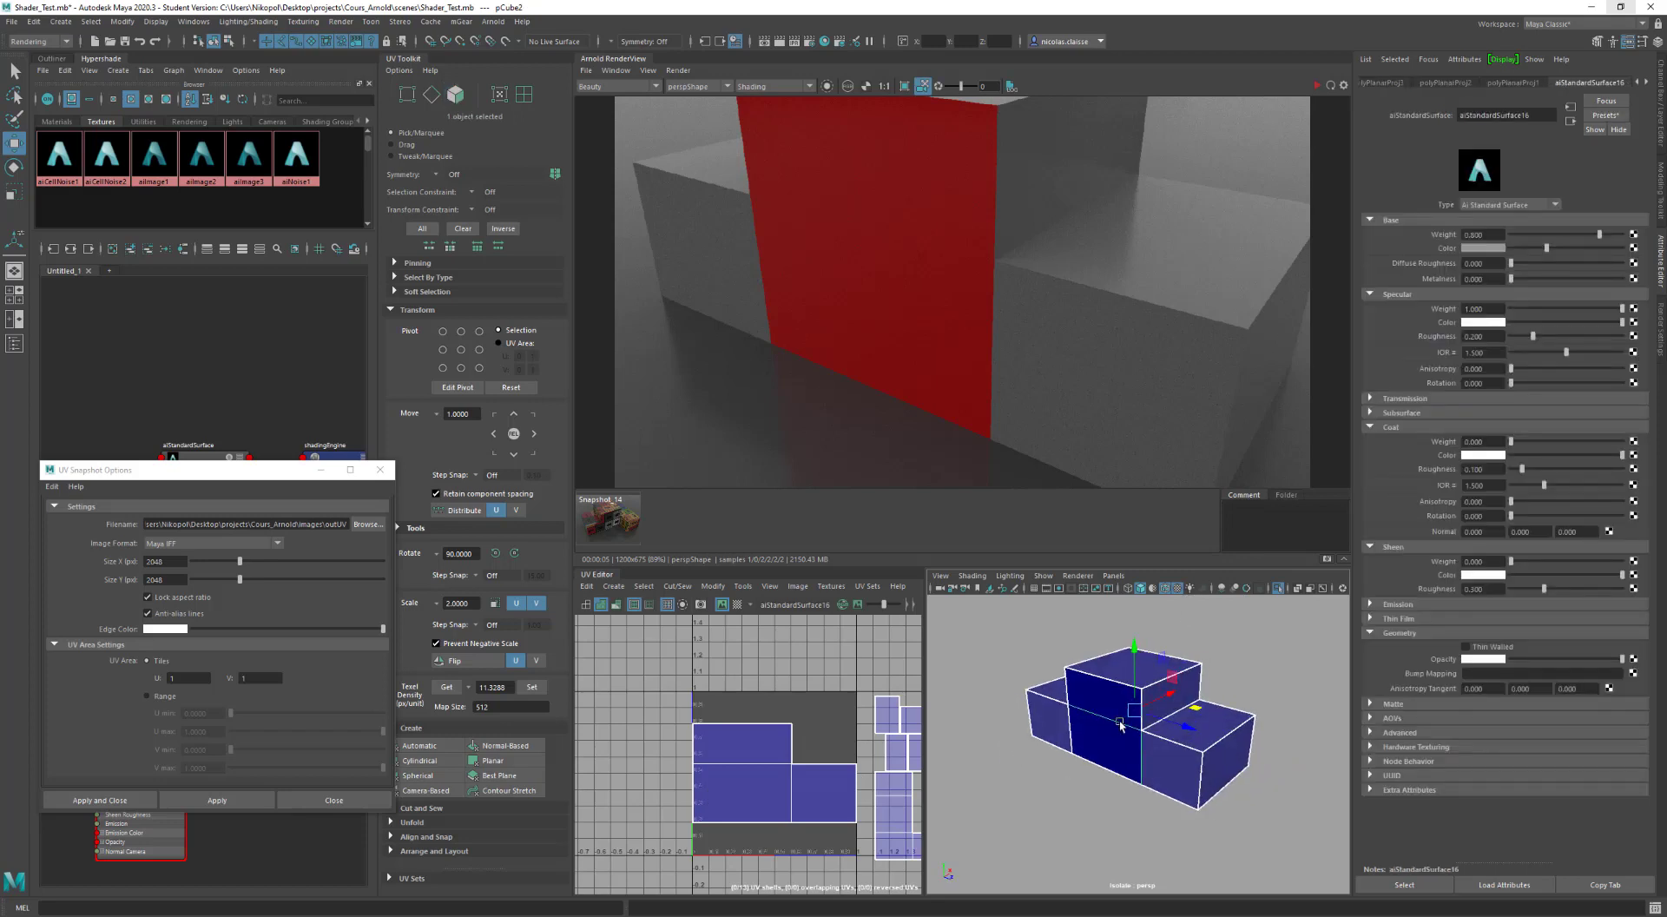
right_click_drag(1104, 688, 1207, 854)
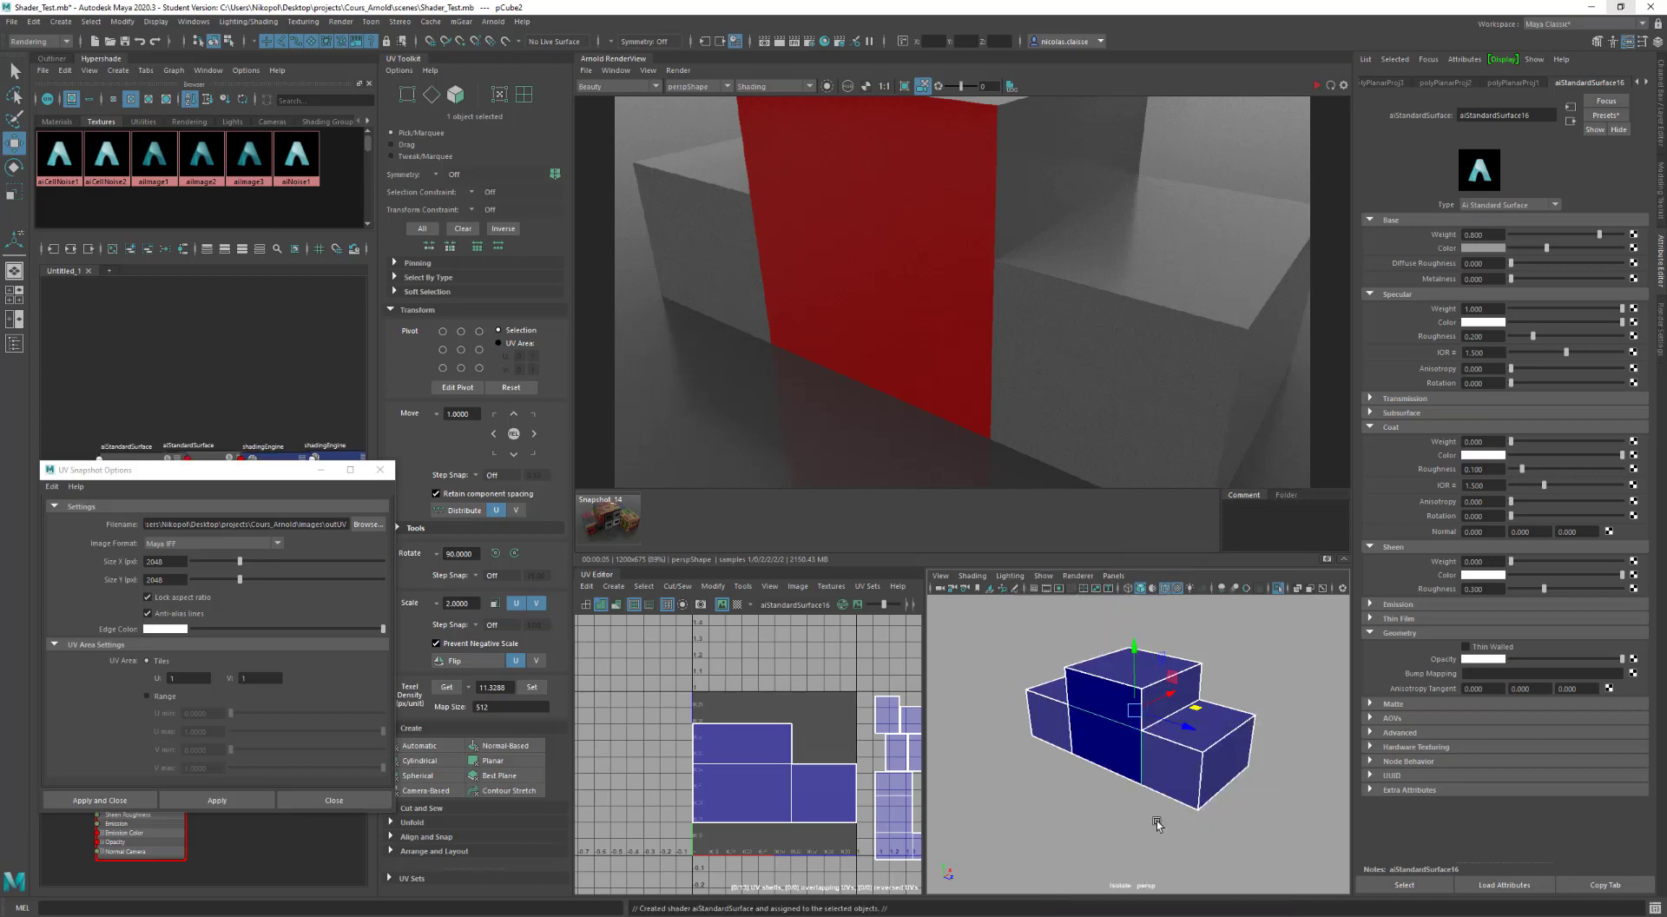
Step: Delete the unused shading nodes and close the UV snapshot options
left_click(65, 71)
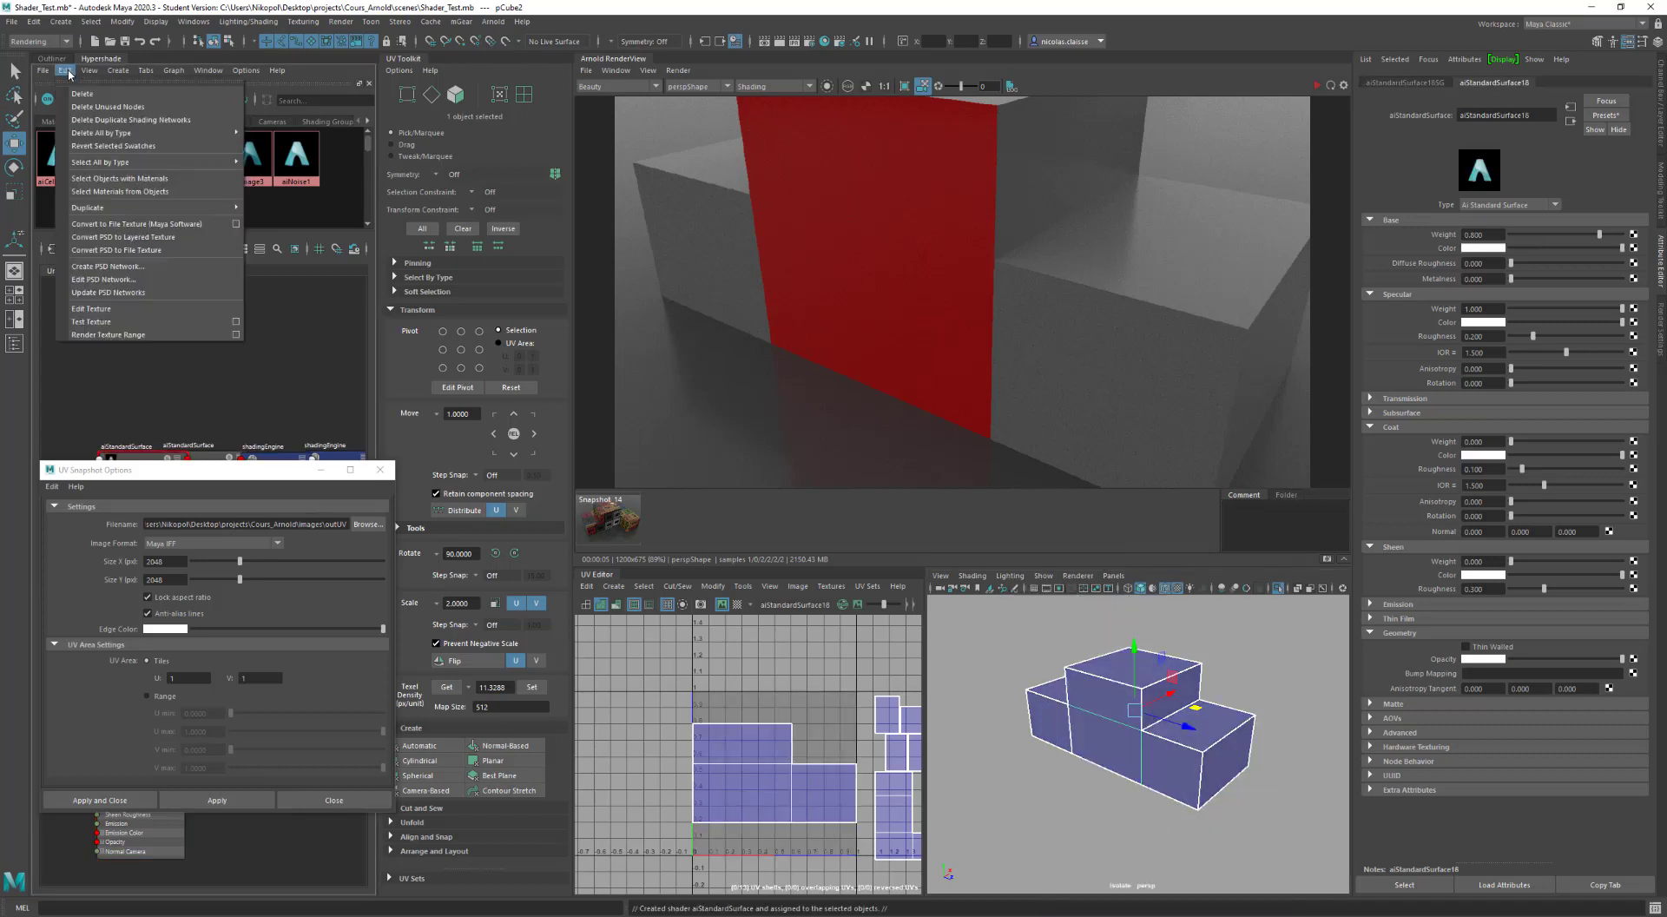
left_click(87, 107)
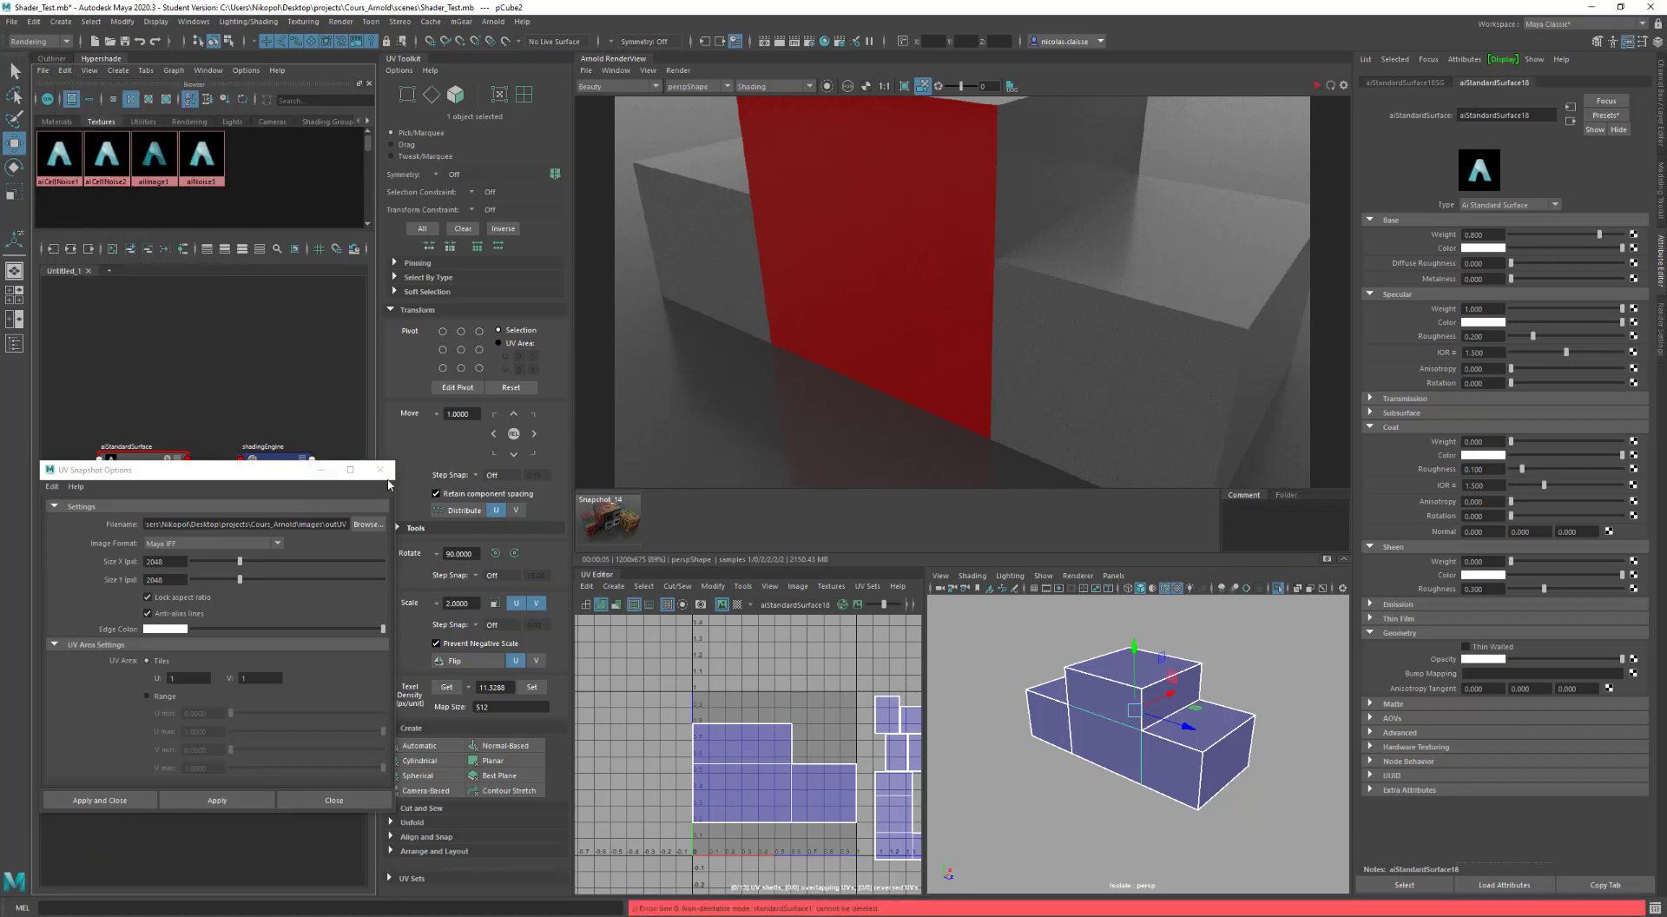
left_click(379, 470)
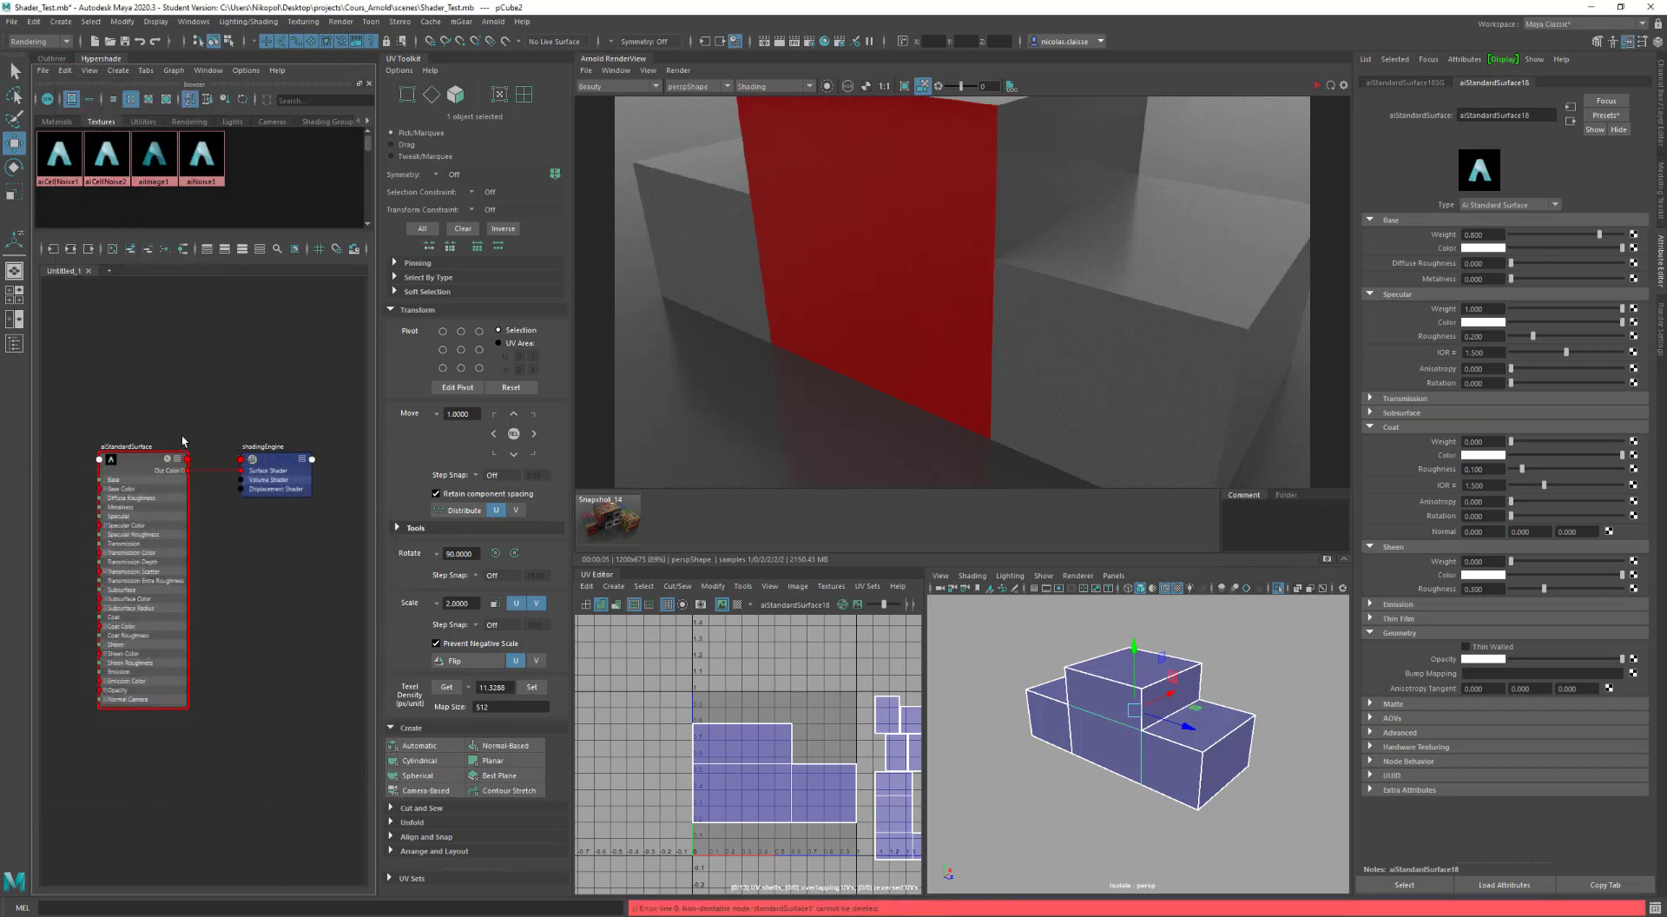
Step: Add an aiImage node and an aiTriplanar node to the graph beside the new aiStandardSurface material
middle_click_drag(182, 441, 343, 403, "alt")
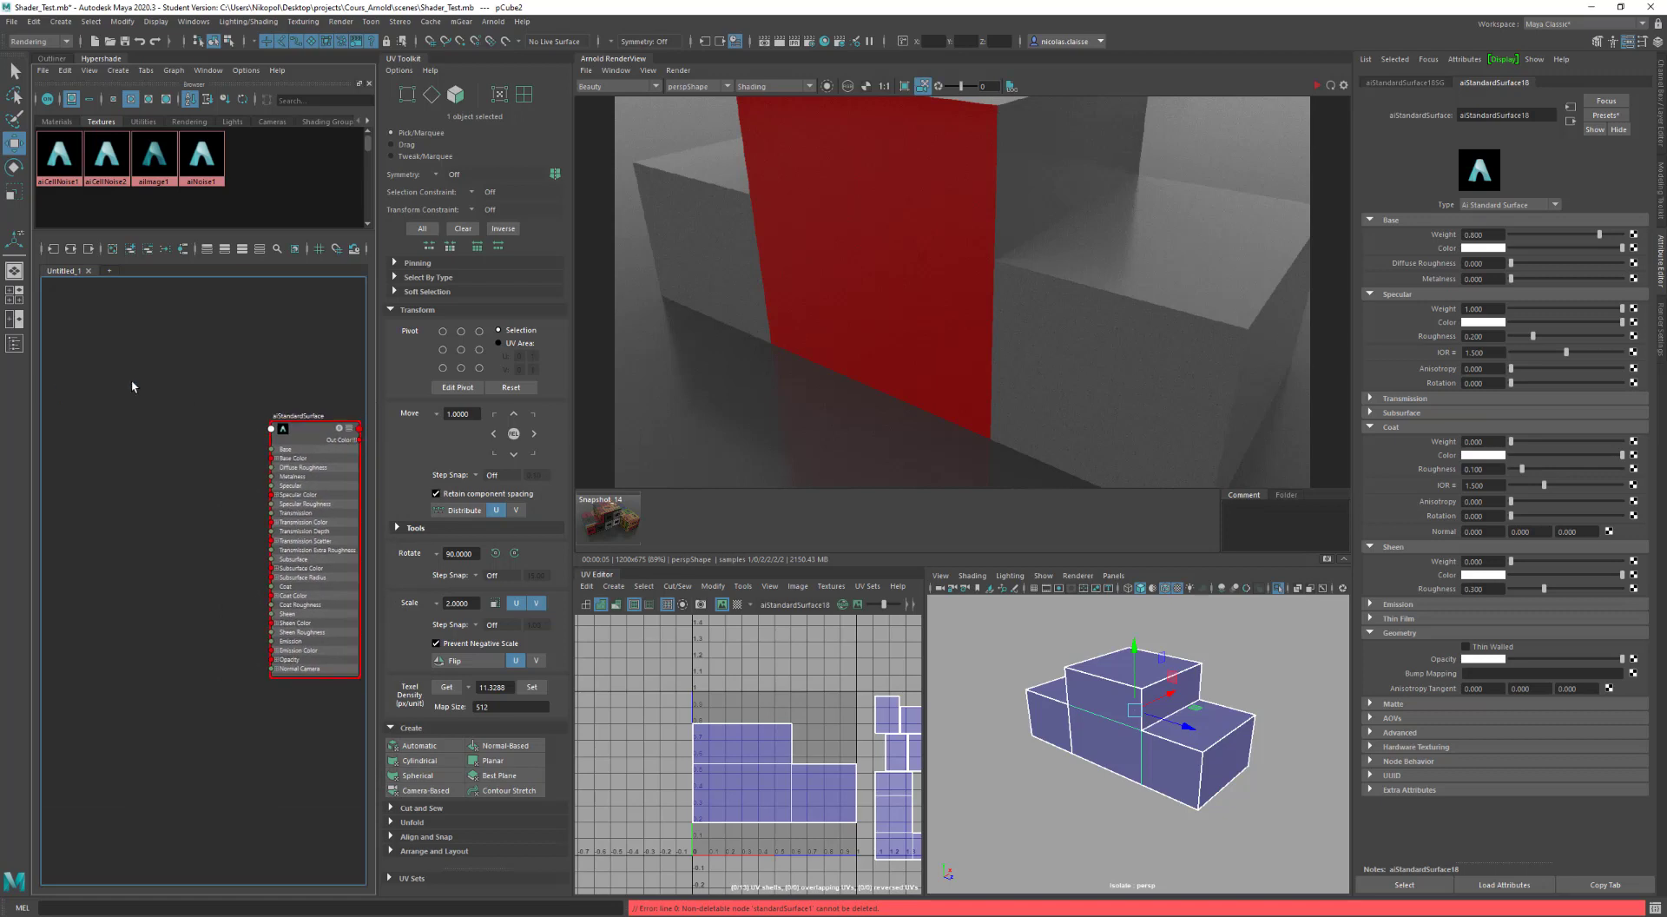
key("Tab")
type("ai")
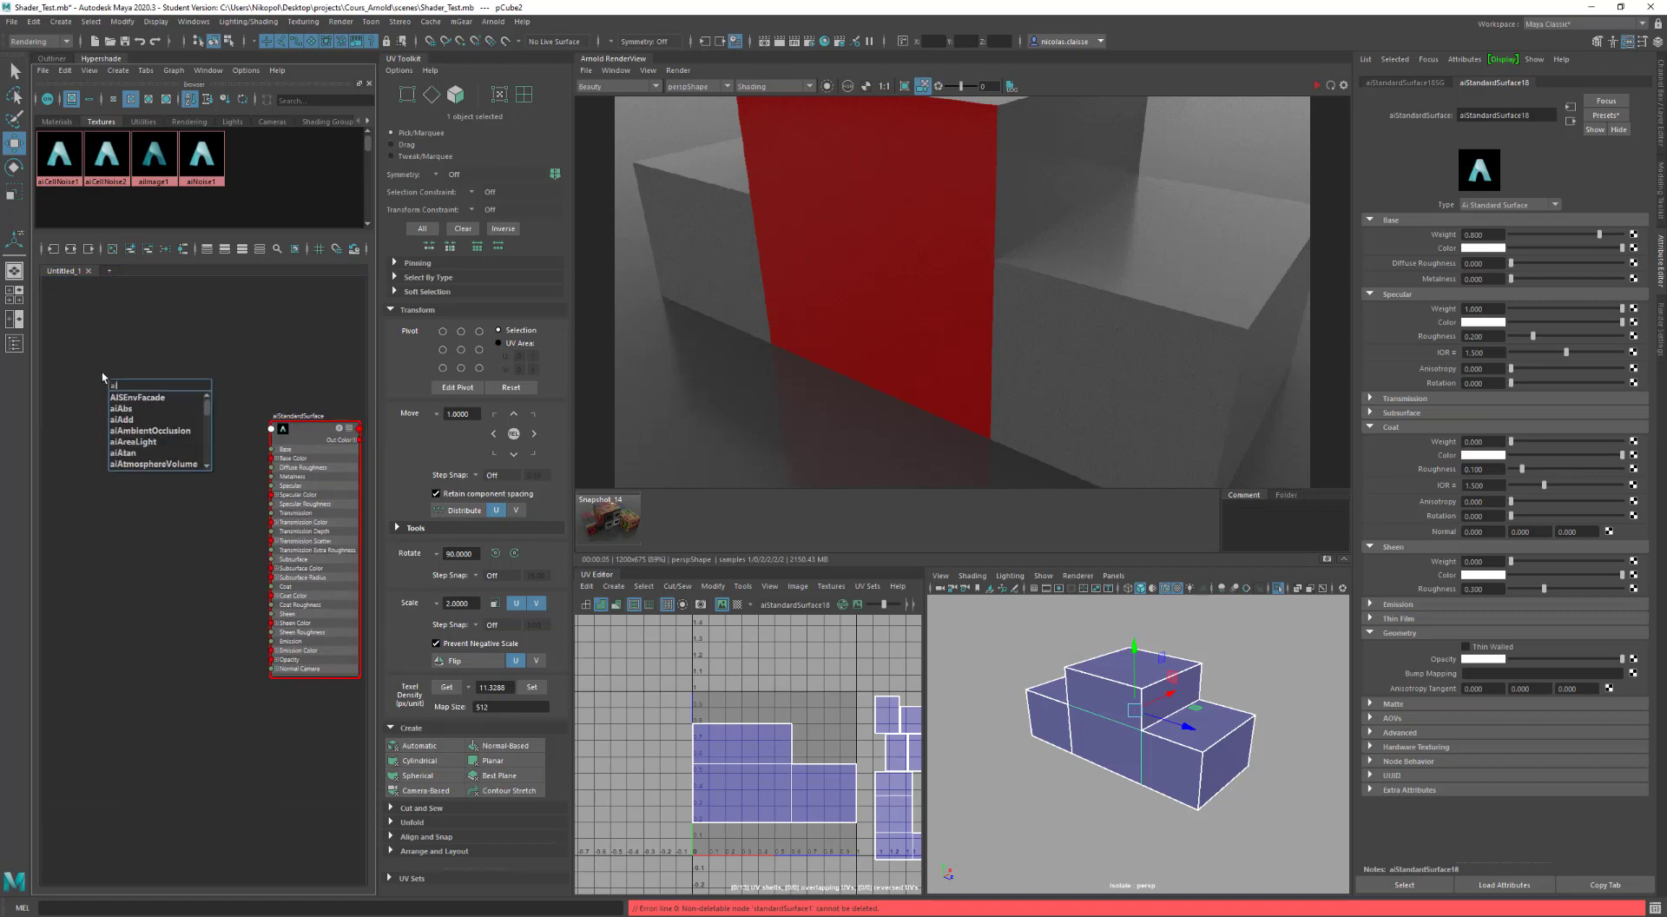
type("i")
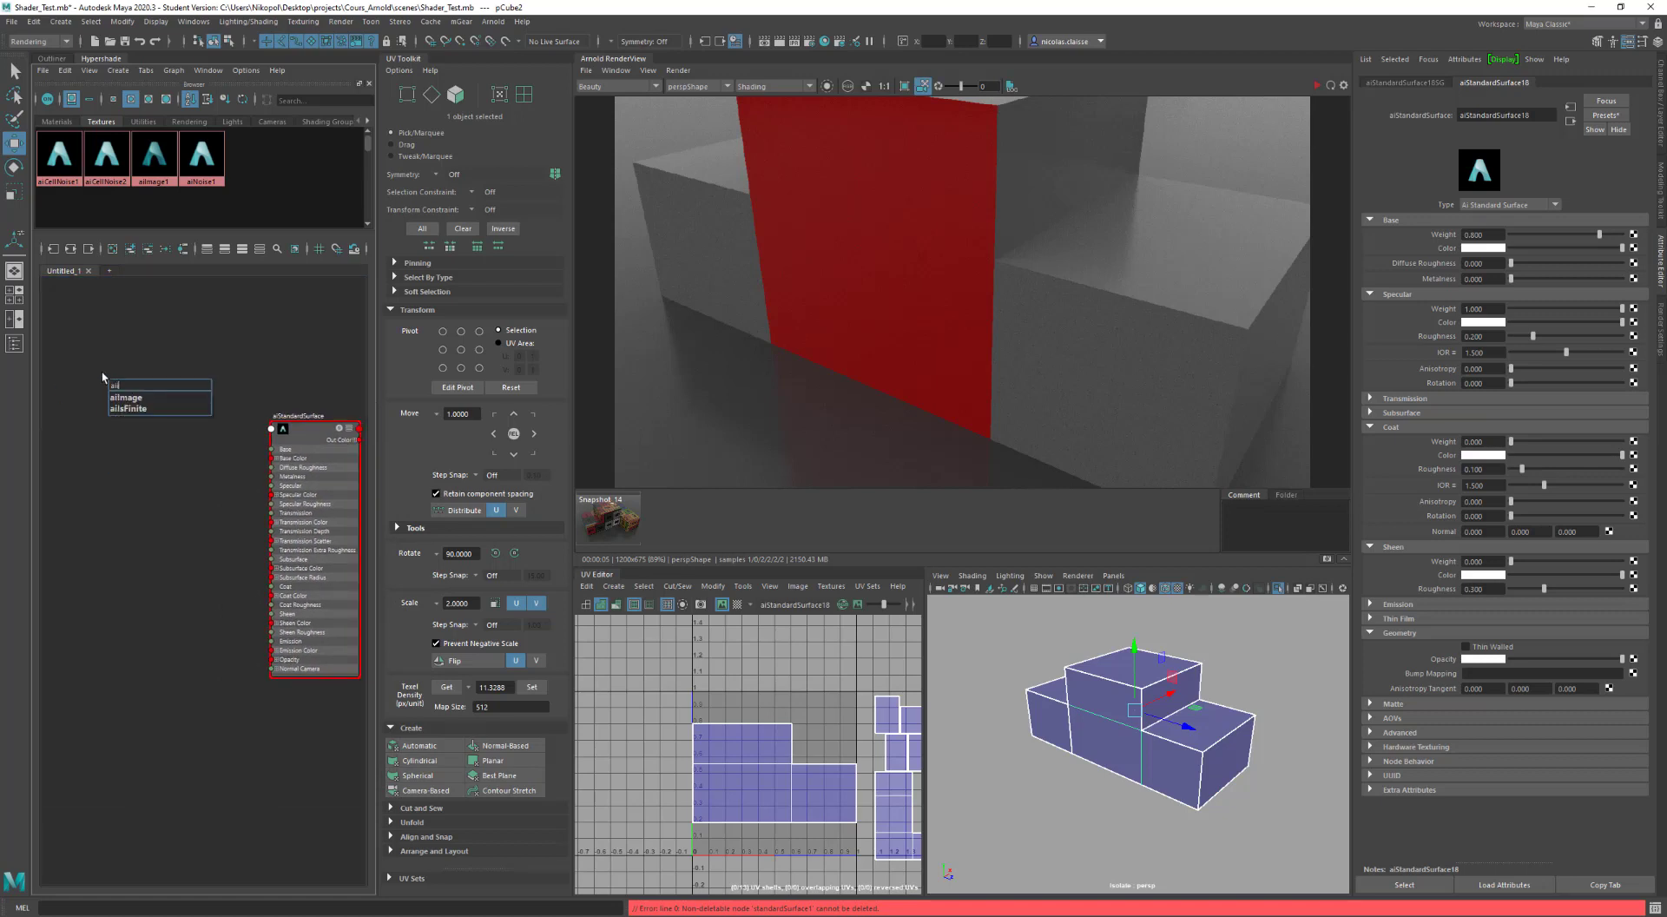
key("Return")
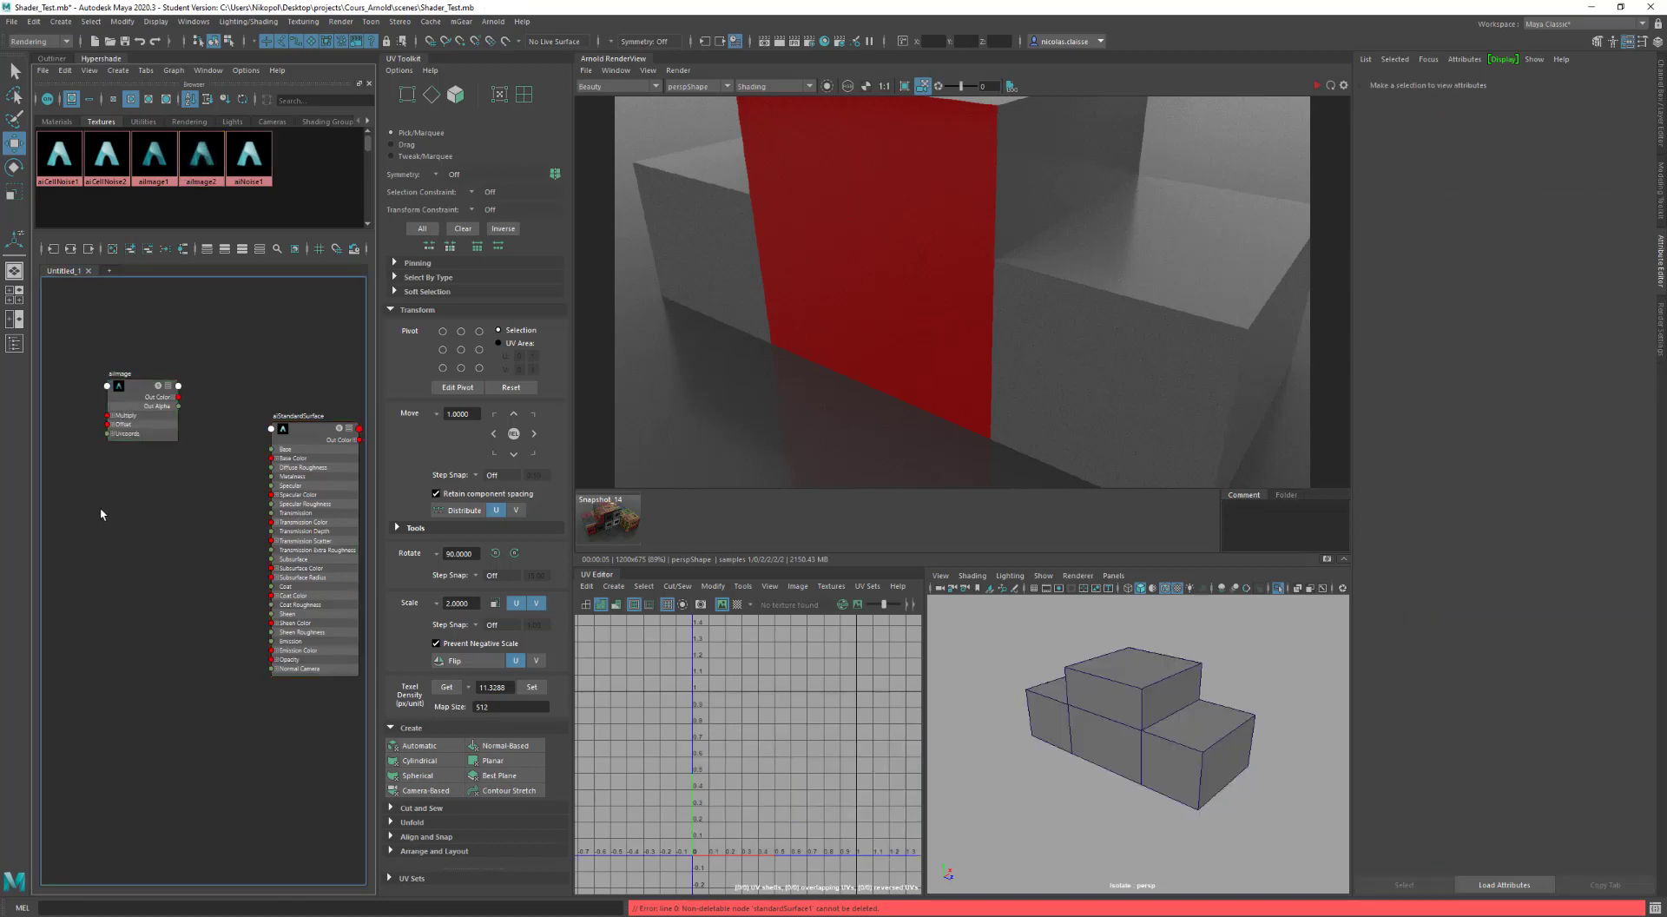
key("Tab")
type("aitrip")
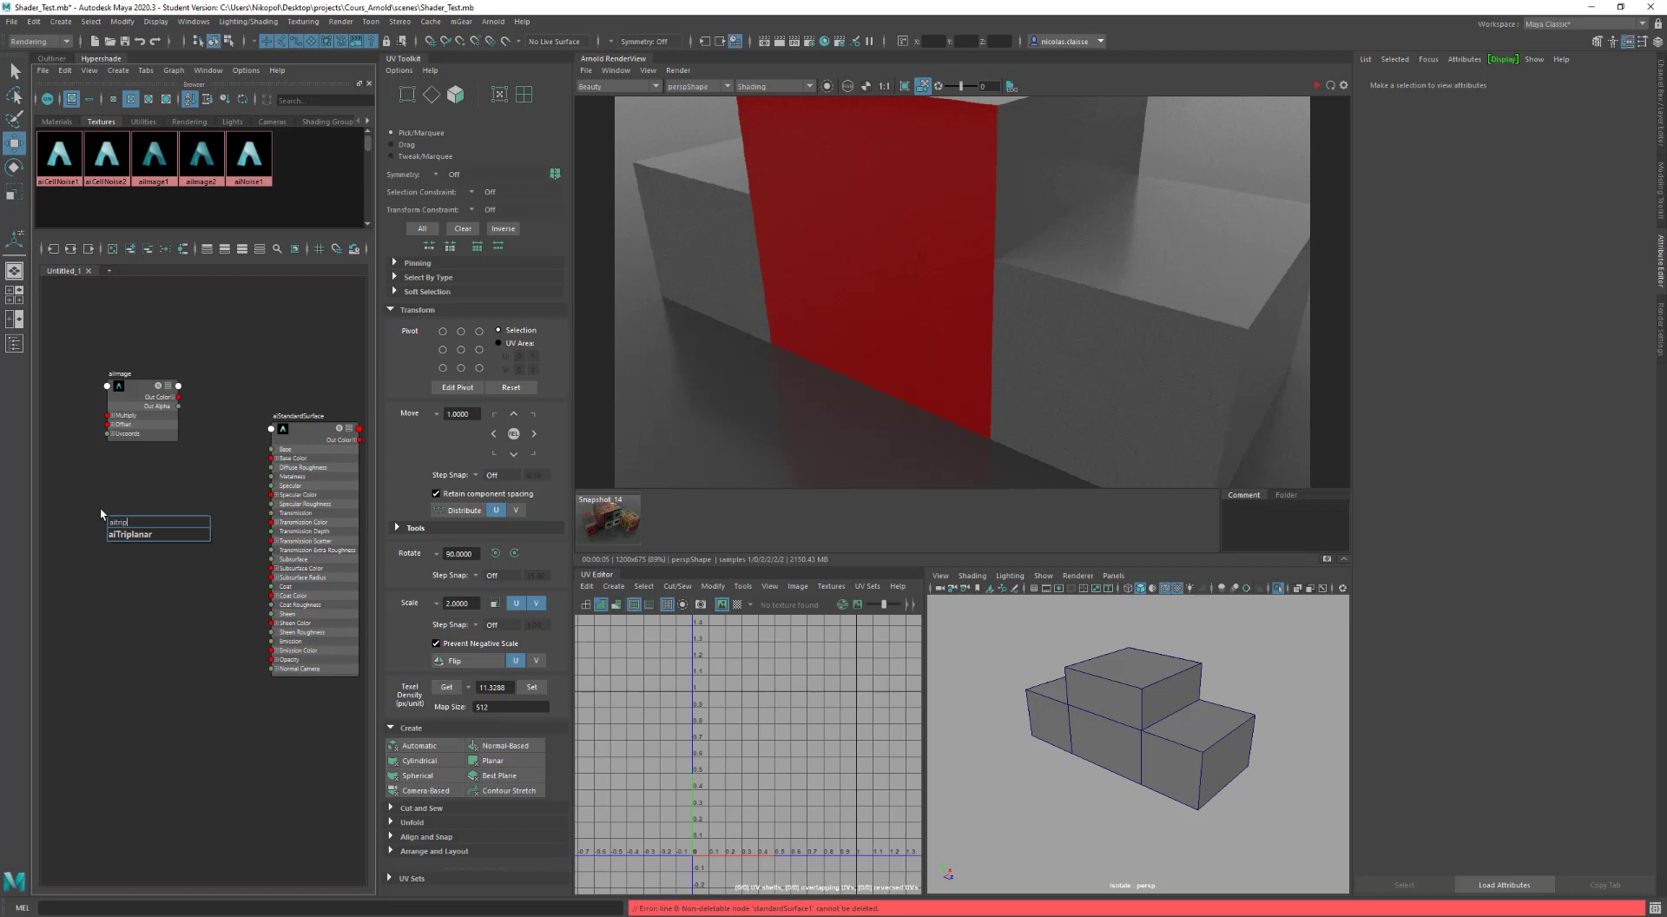
key("Return")
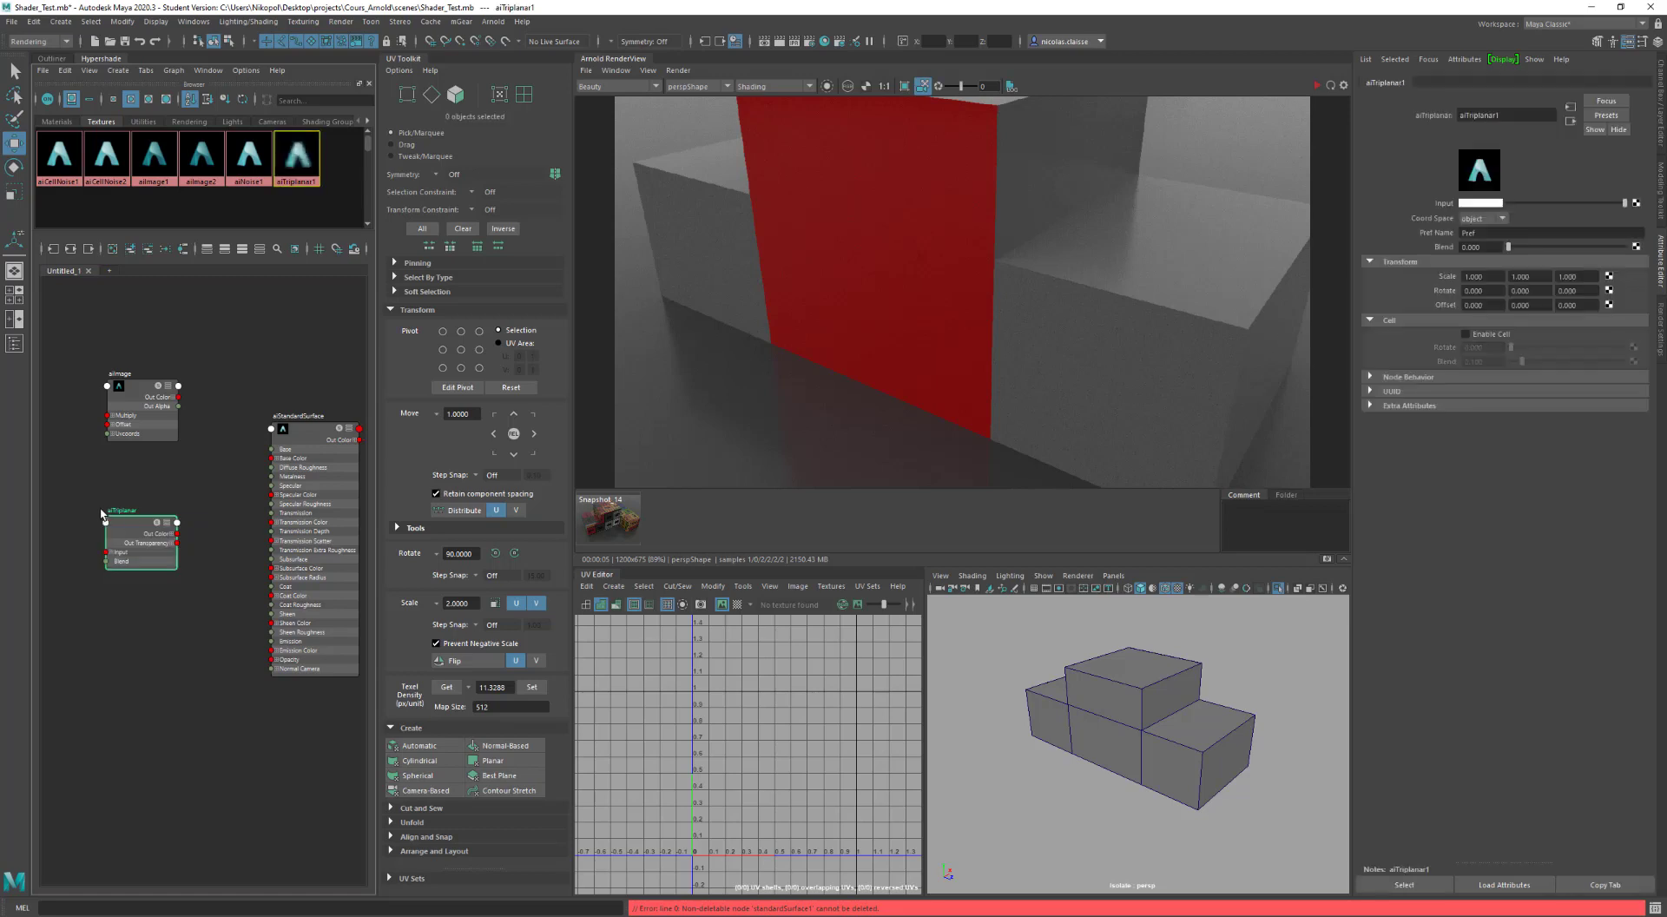
left_click(130, 488)
key("Tab")
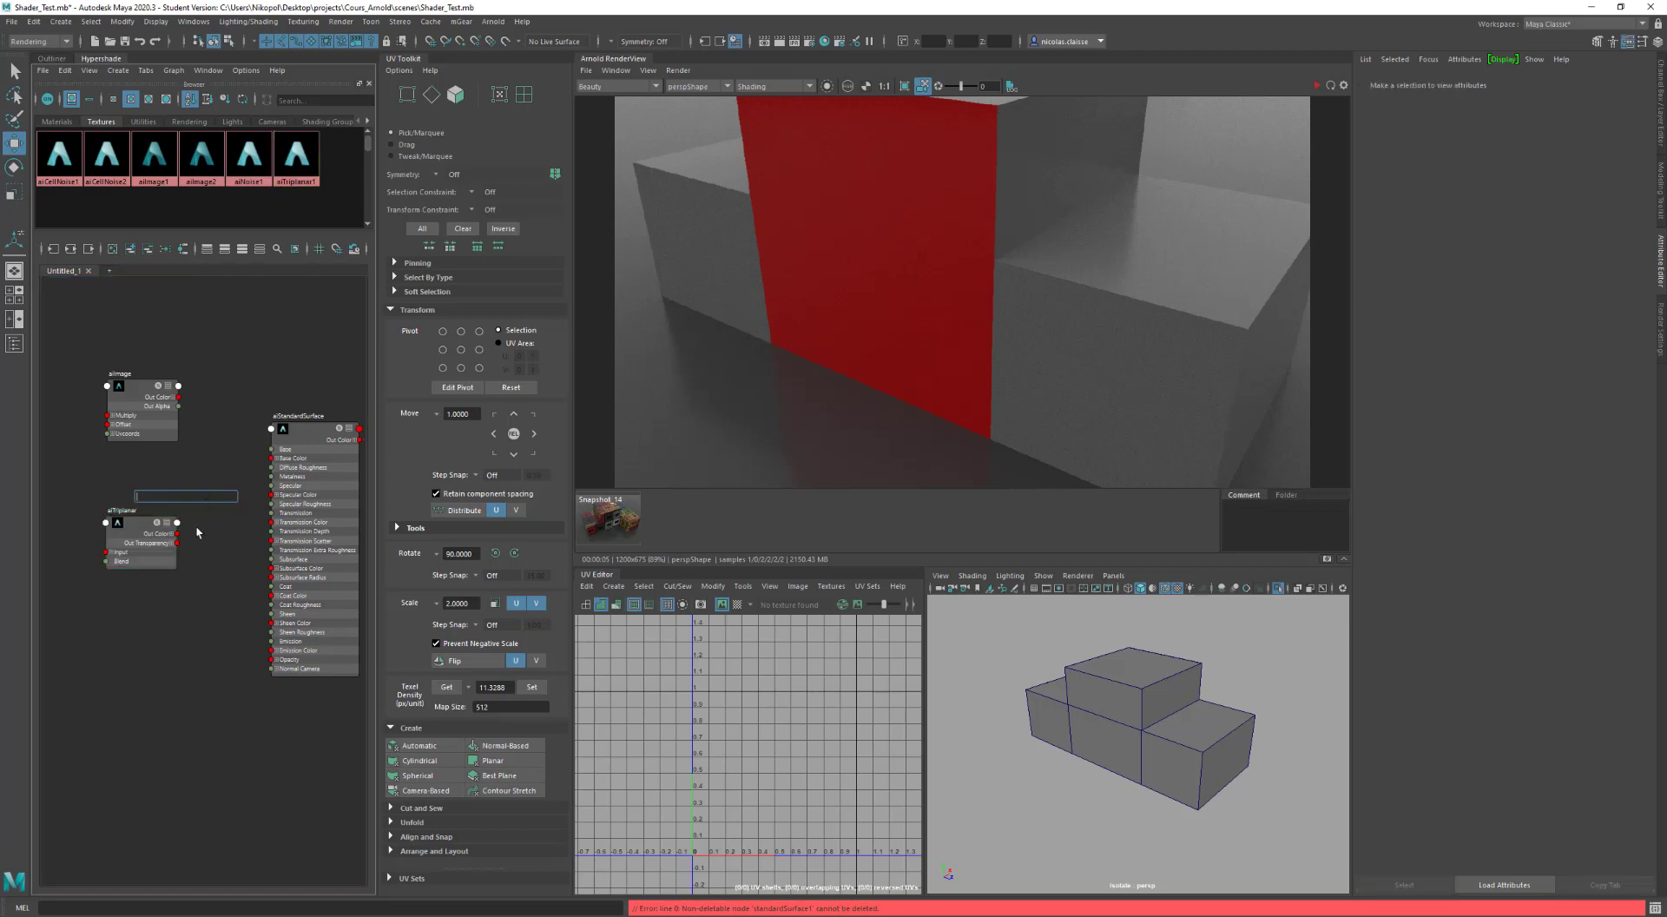
key("Escape")
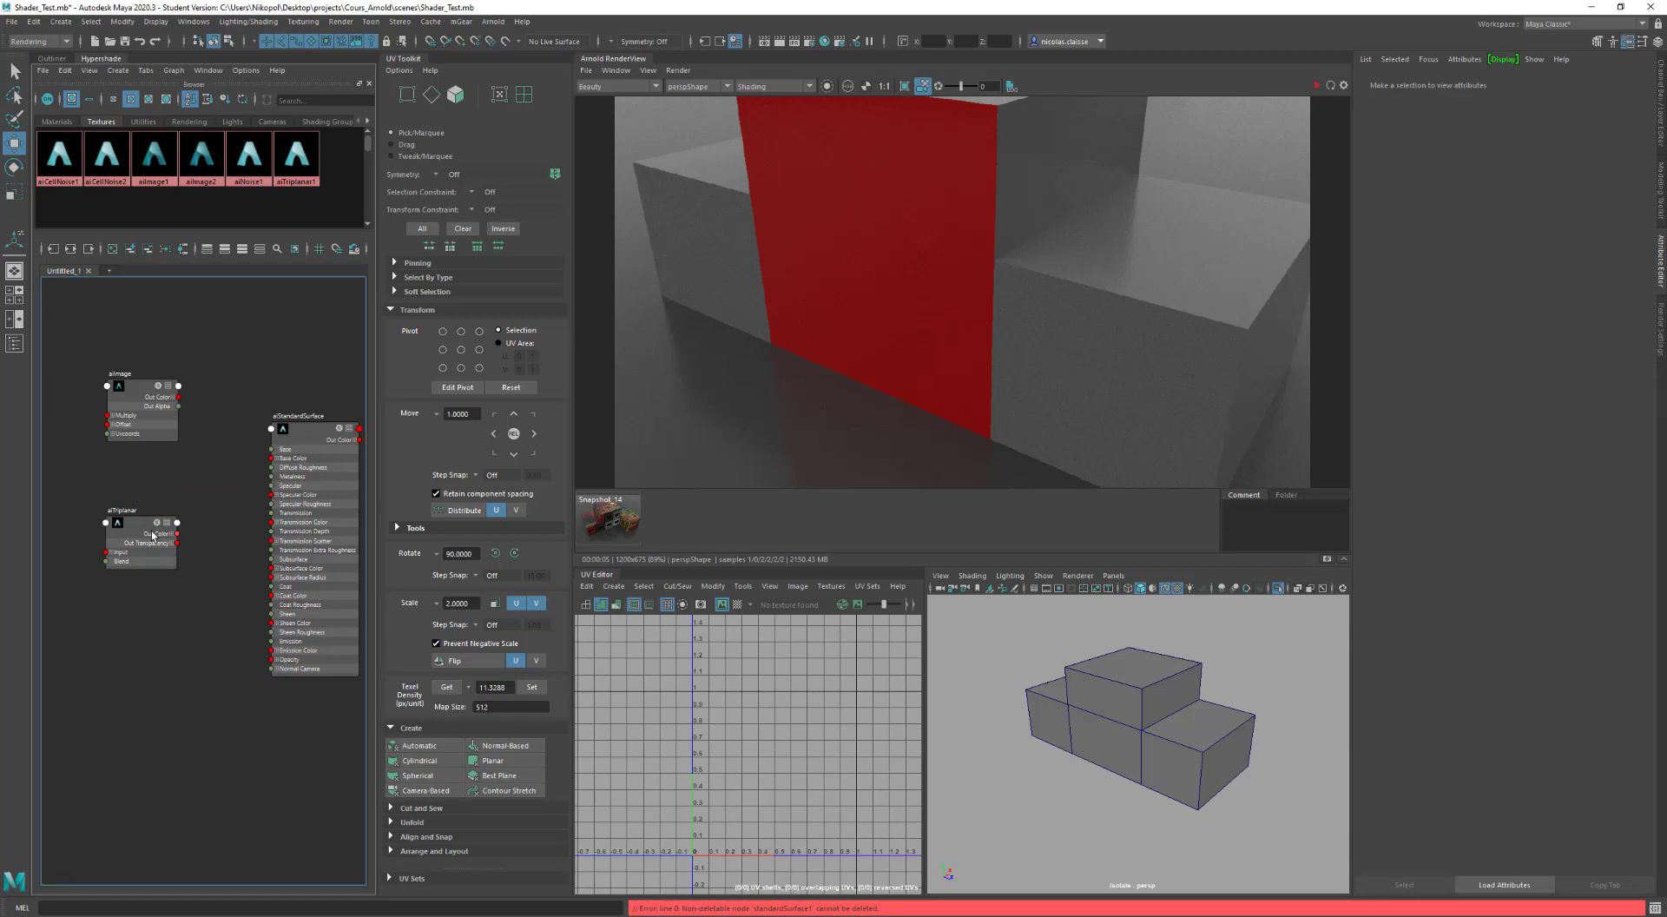
Step: Connect the aiImage's Out Color to the aiTriplanar's Input, and the aiTriplanar's Out Color to the material's Base Color
left_click_drag(153, 536, 210, 475)
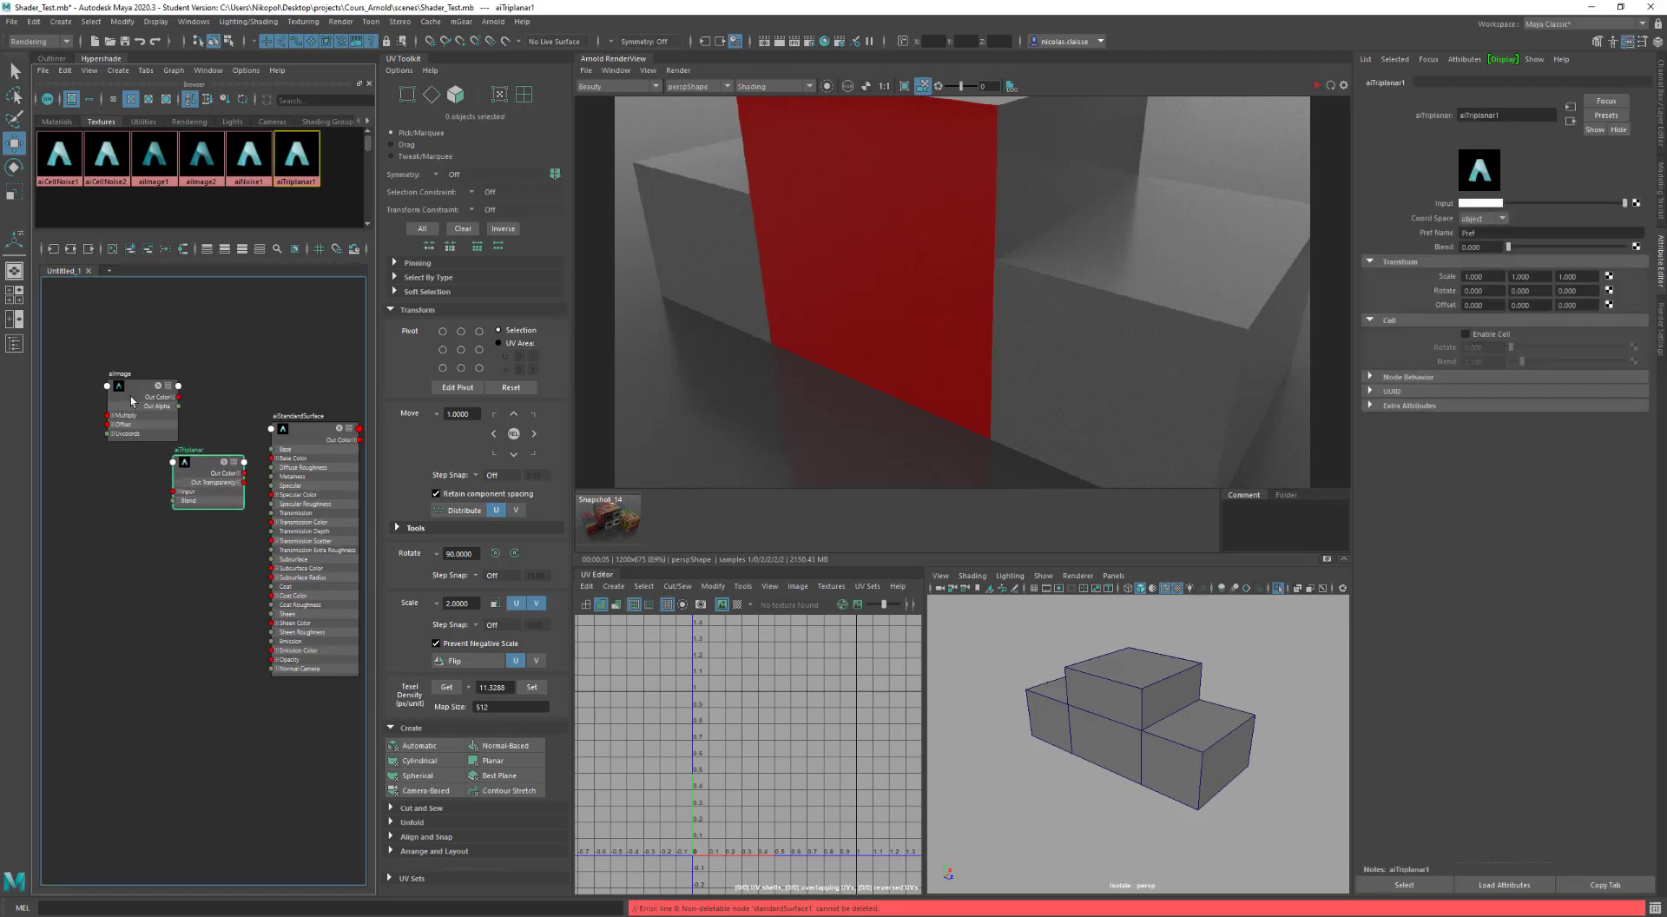
left_click_drag(131, 400, 87, 473)
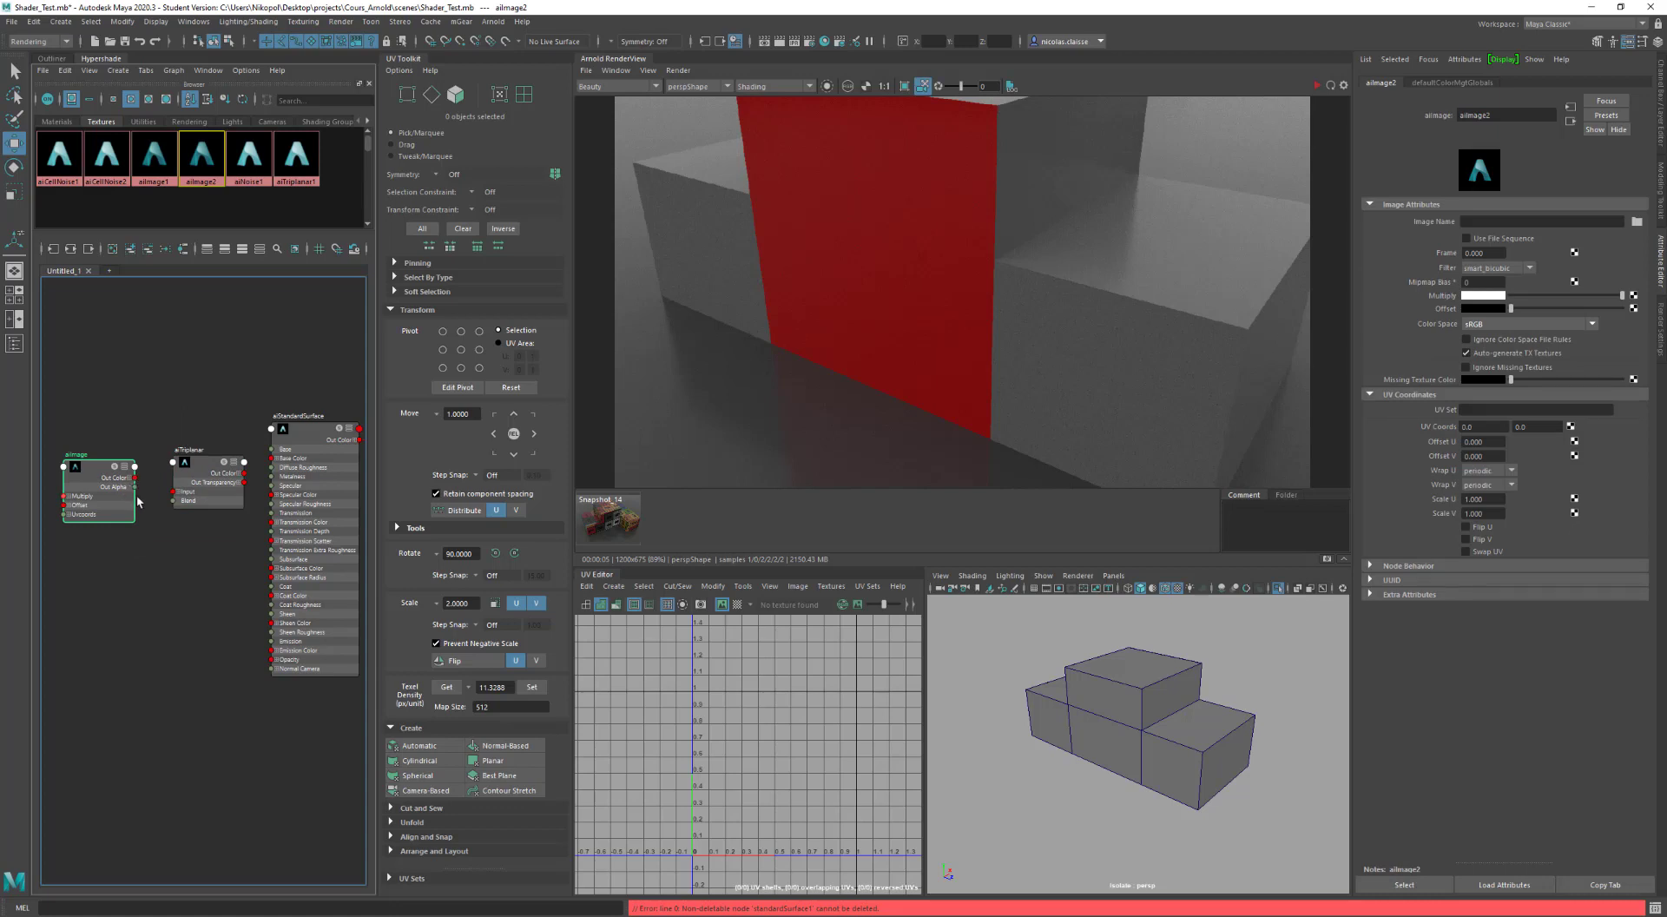
scroll(138, 501, "up", 3)
left_click_drag(137, 460, 207, 486)
middle_click_drag(248, 503, 160, 515, "alt")
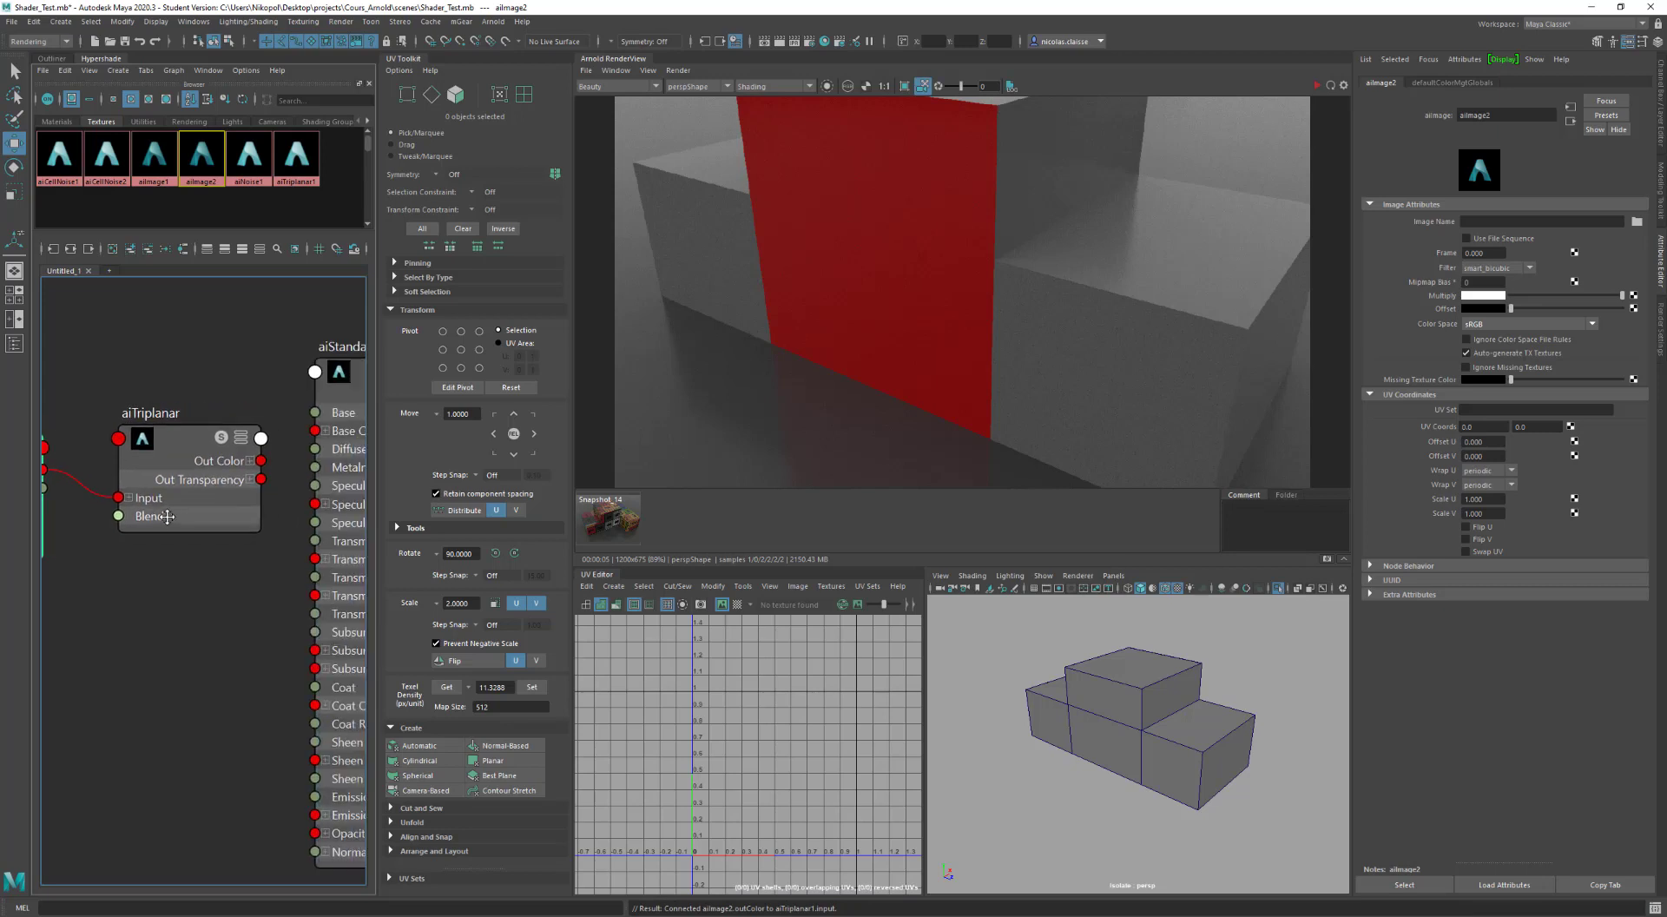
left_click_drag(262, 461, 315, 431)
left_click(350, 401)
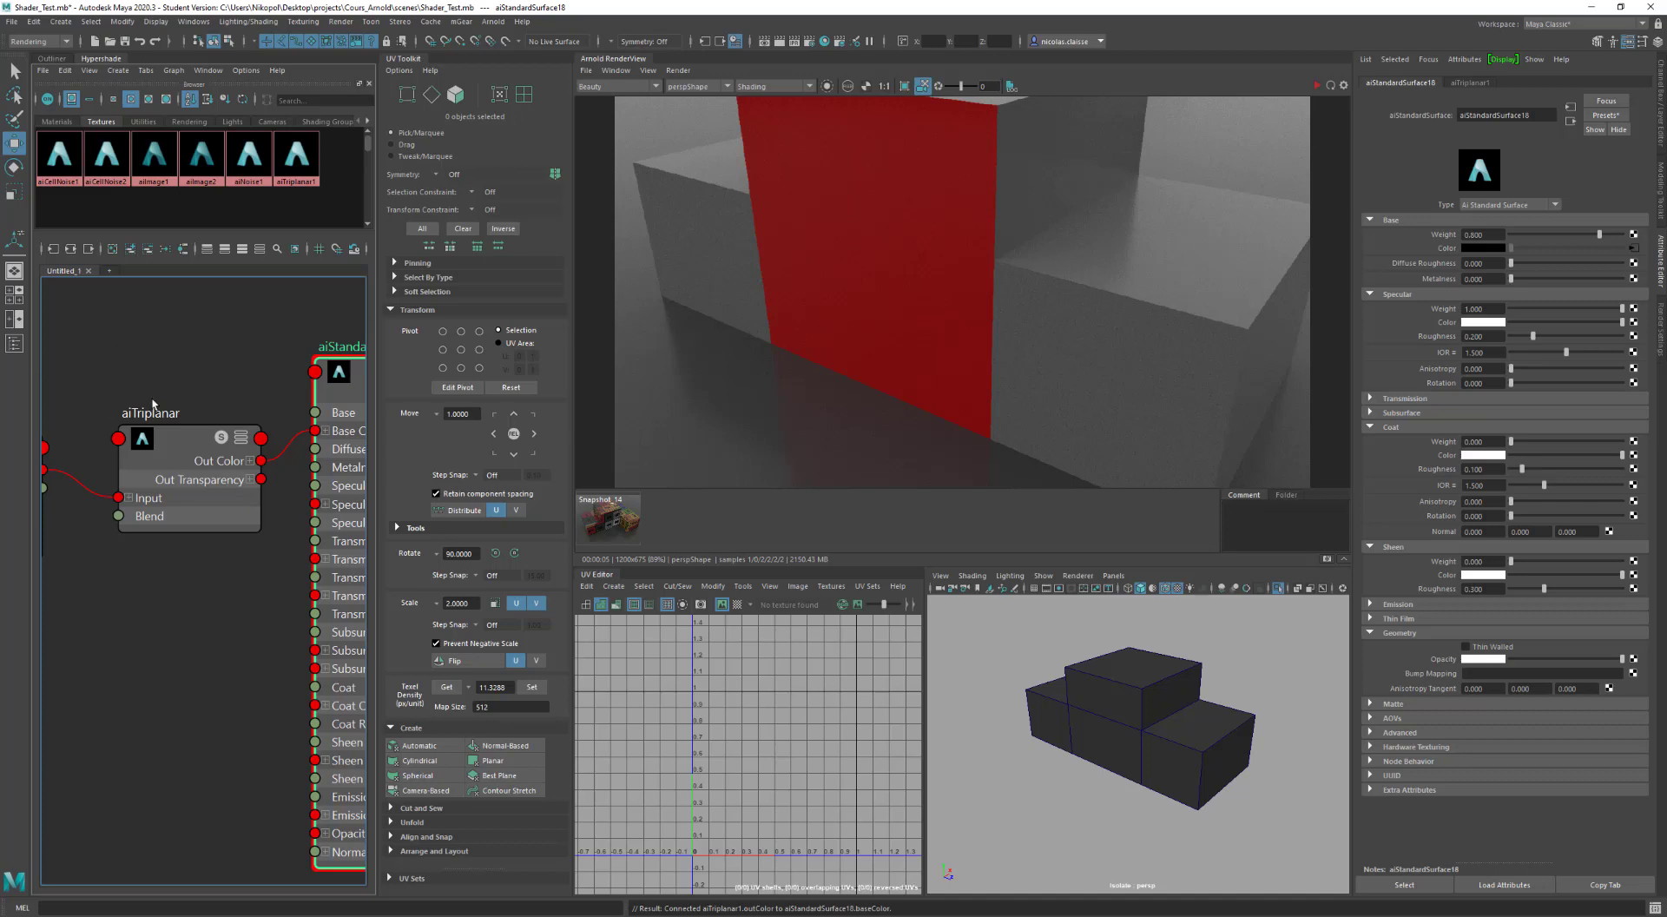
Step: Load the black-and-white herringbone JPG from the sourceimages folder into the aiImage node
middle_click_drag(153, 403, 303, 372, "alt")
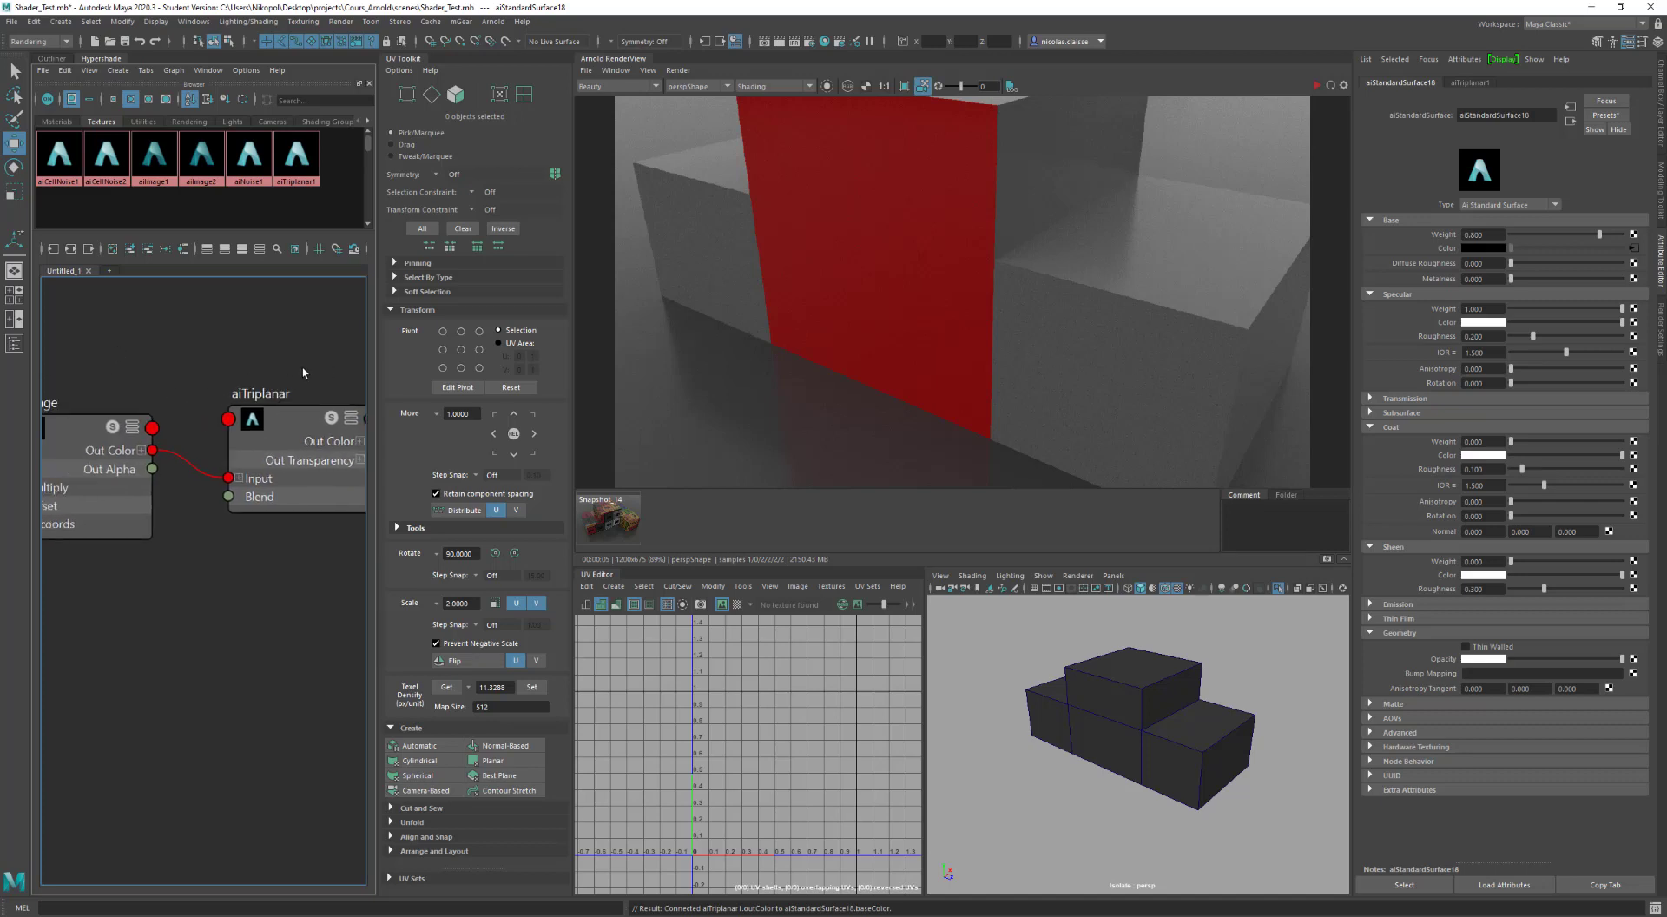
left_click(104, 431)
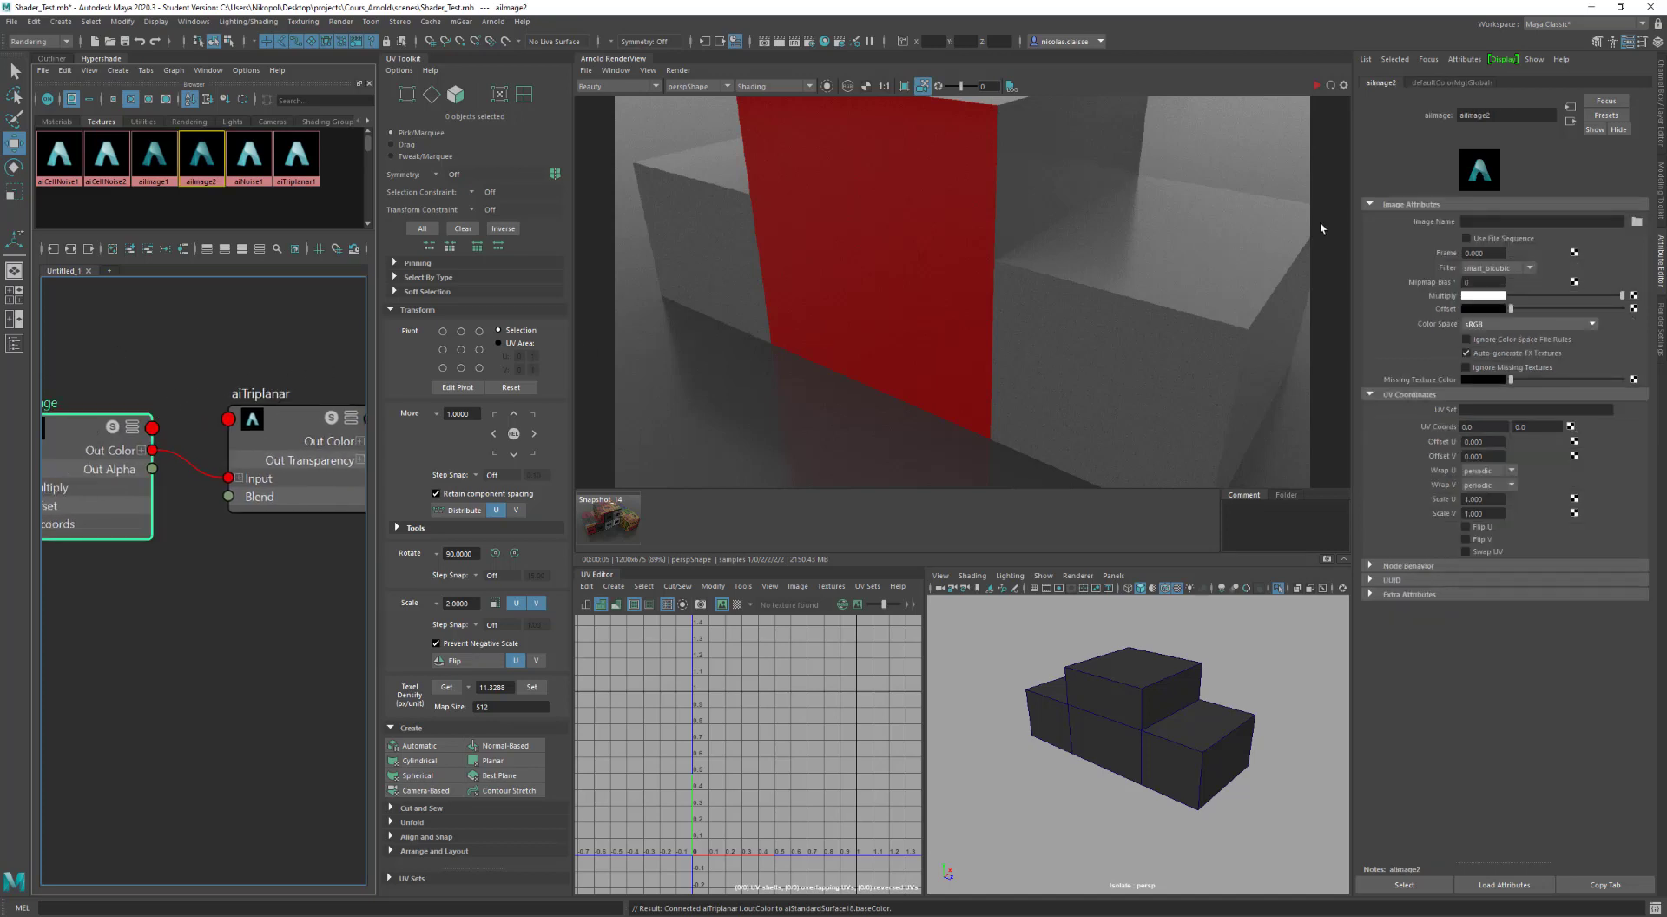
left_click(1637, 222)
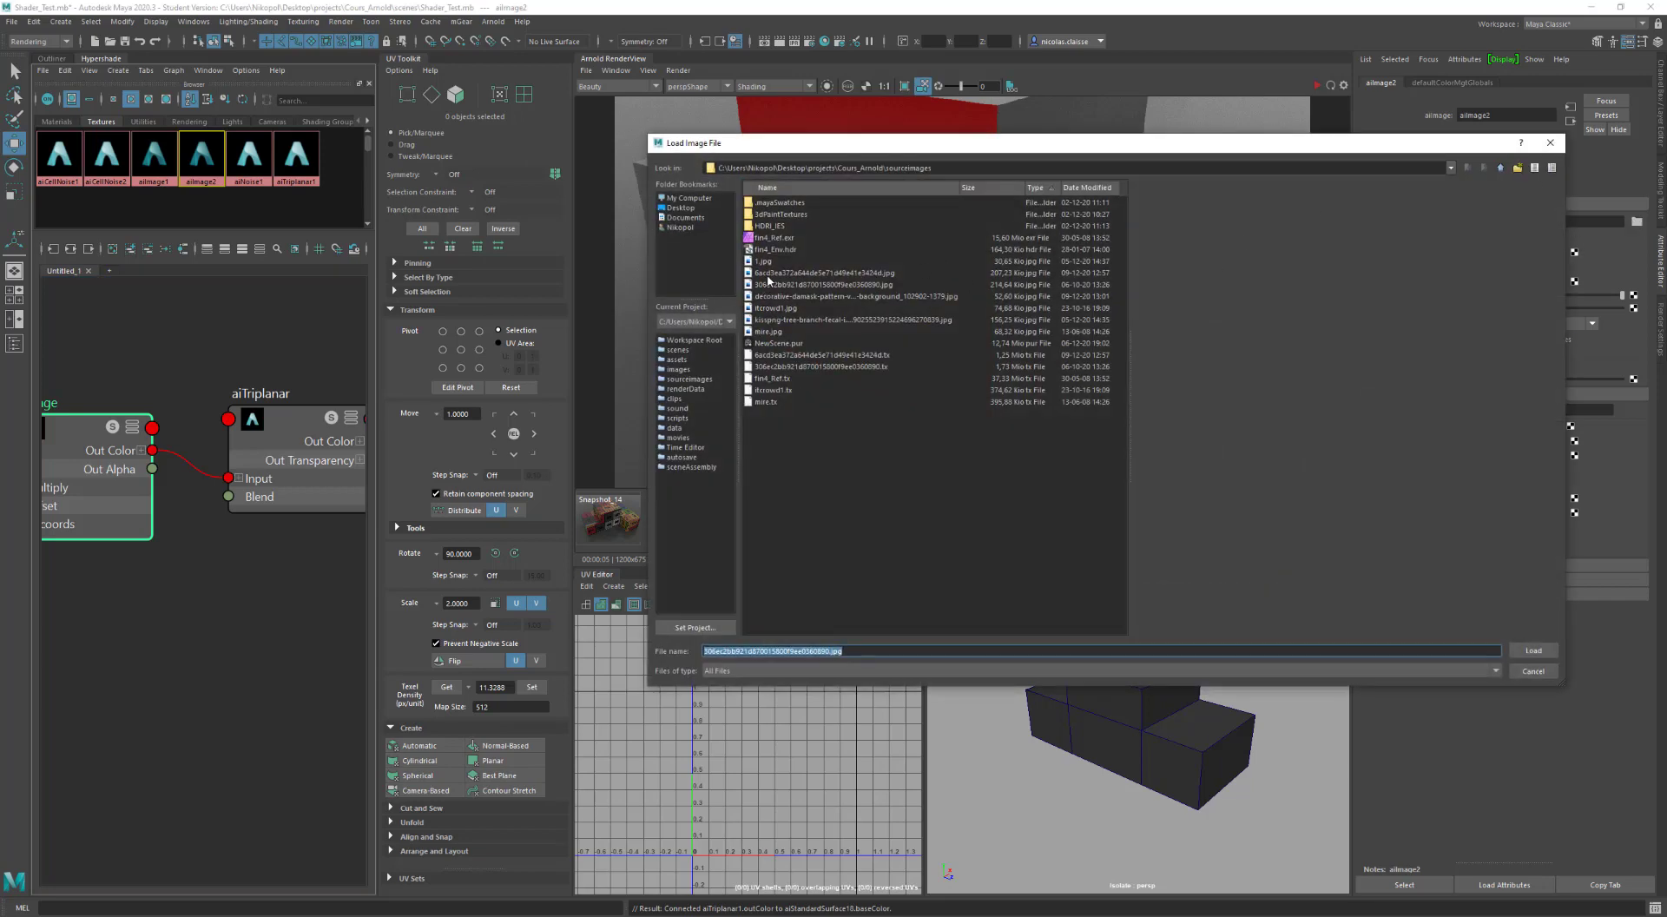
left_click(770, 272)
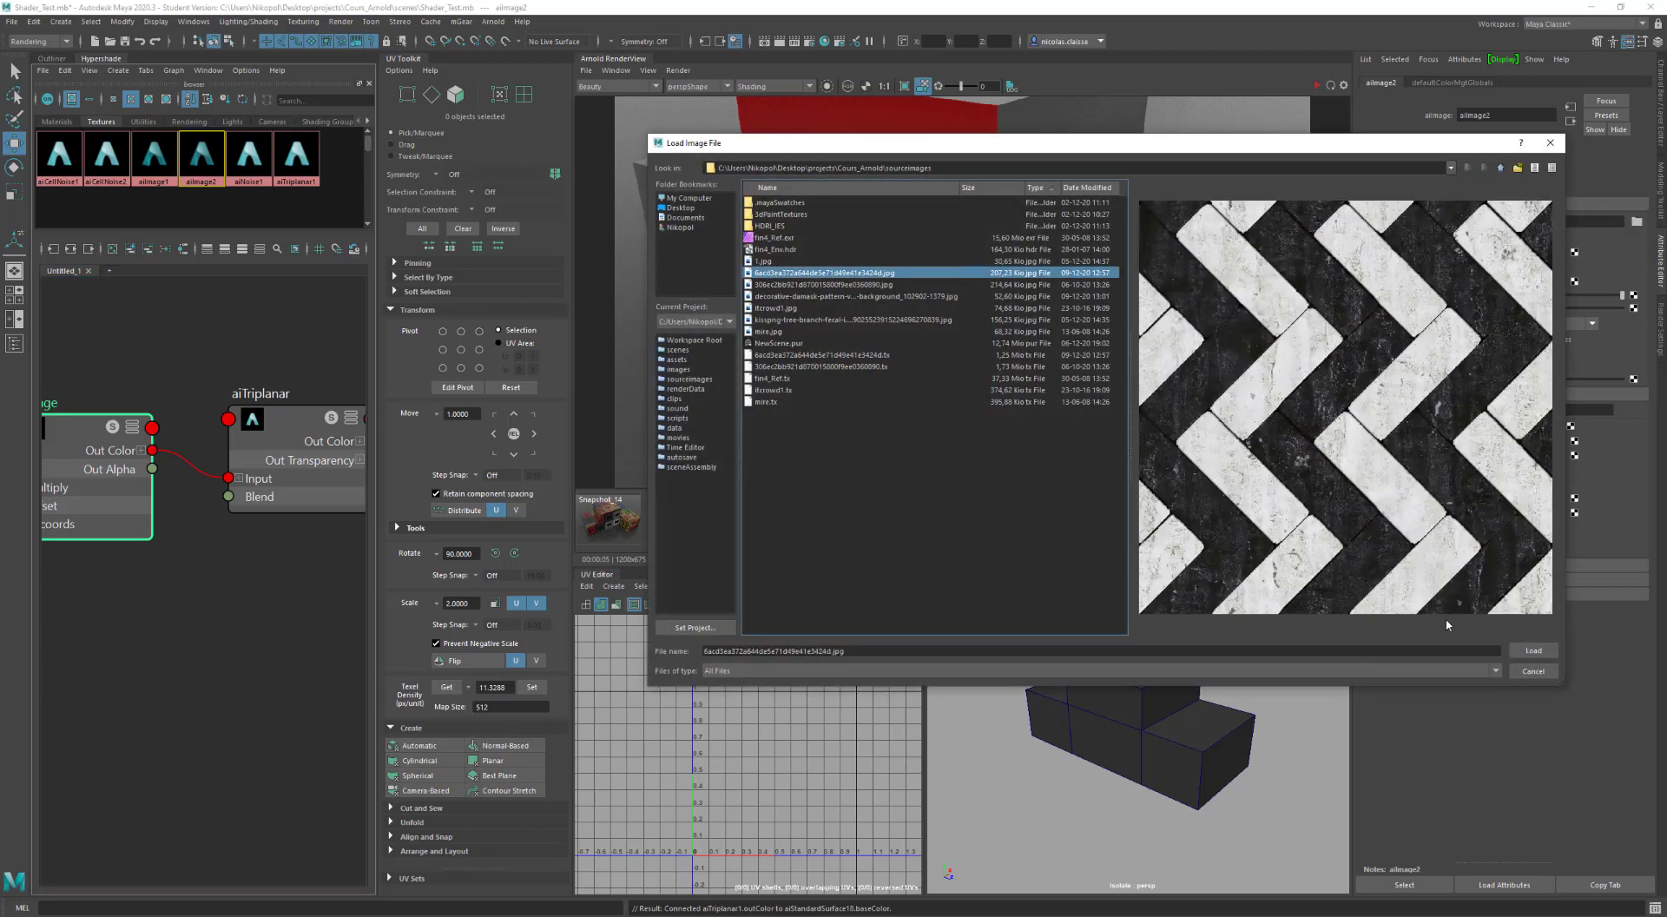
left_click(1533, 651)
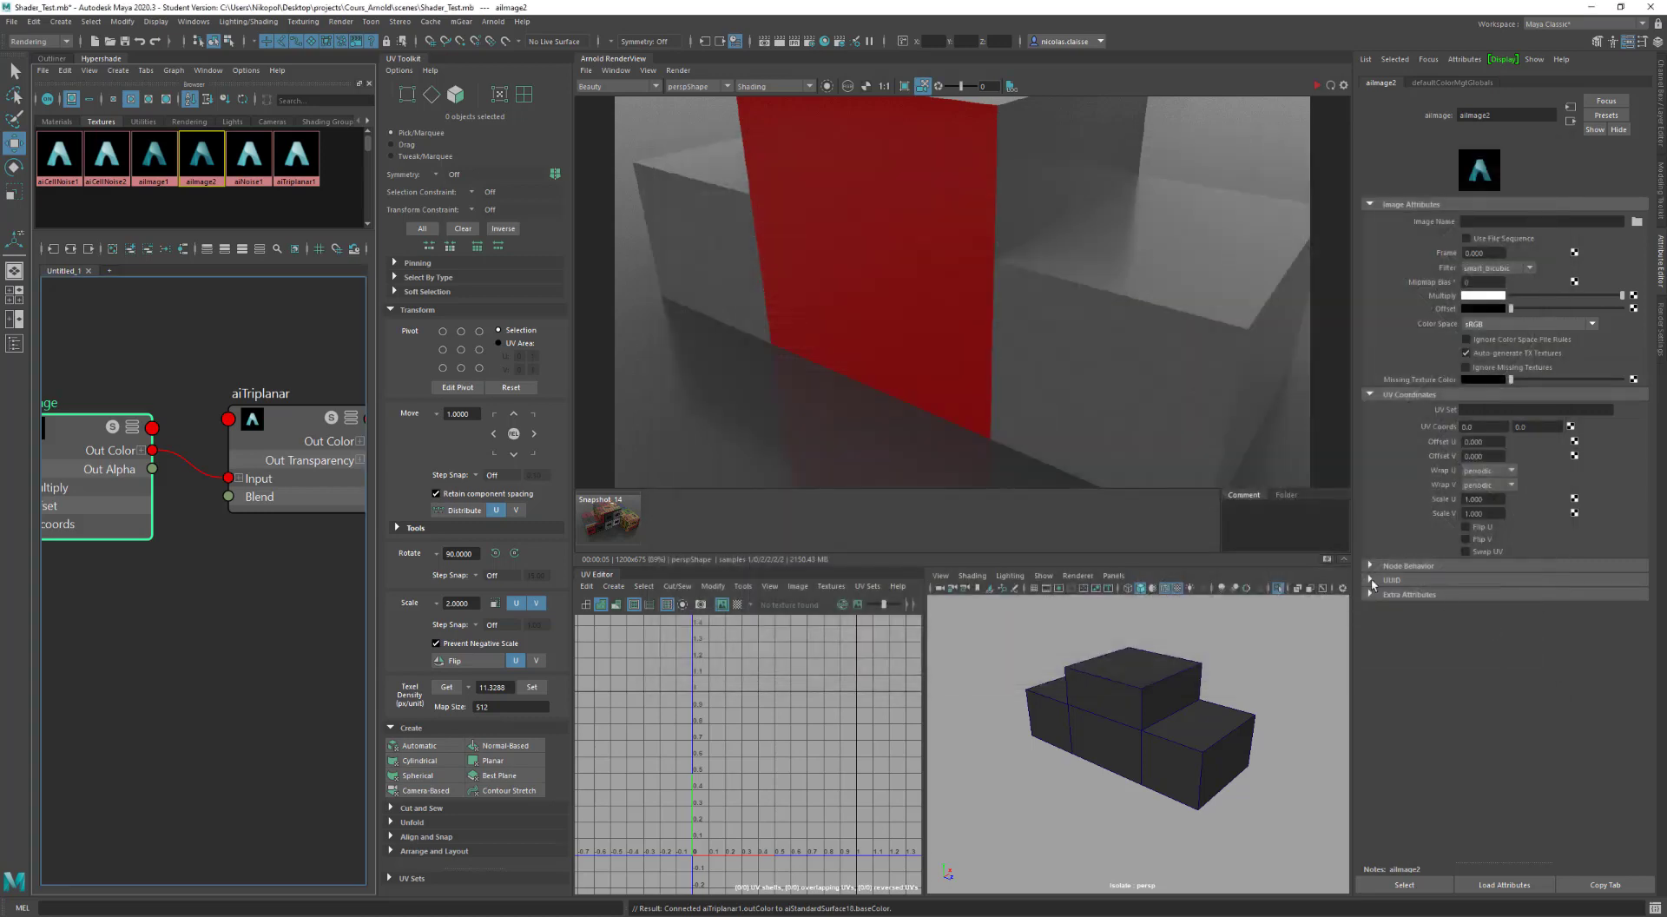
Step: Select the aiTriplanar node and start the Arnold render to inspect the projected herringbone pattern on the mesh
middle_click_drag(303, 418, 205, 406, "alt")
left_click(209, 408)
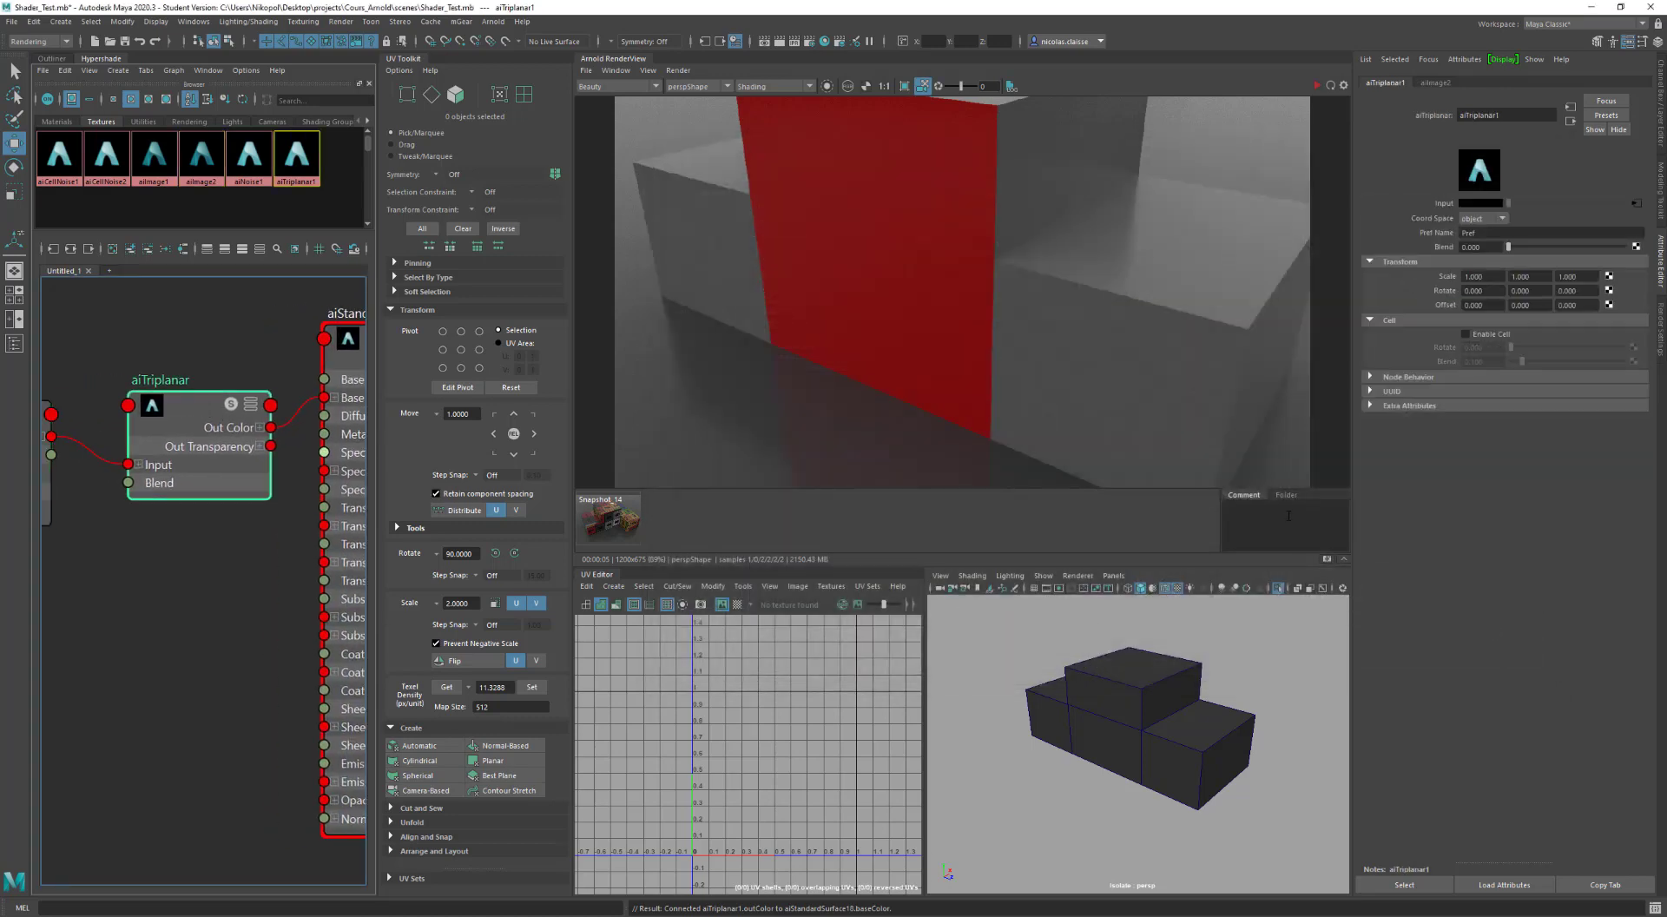
left_click(1318, 85)
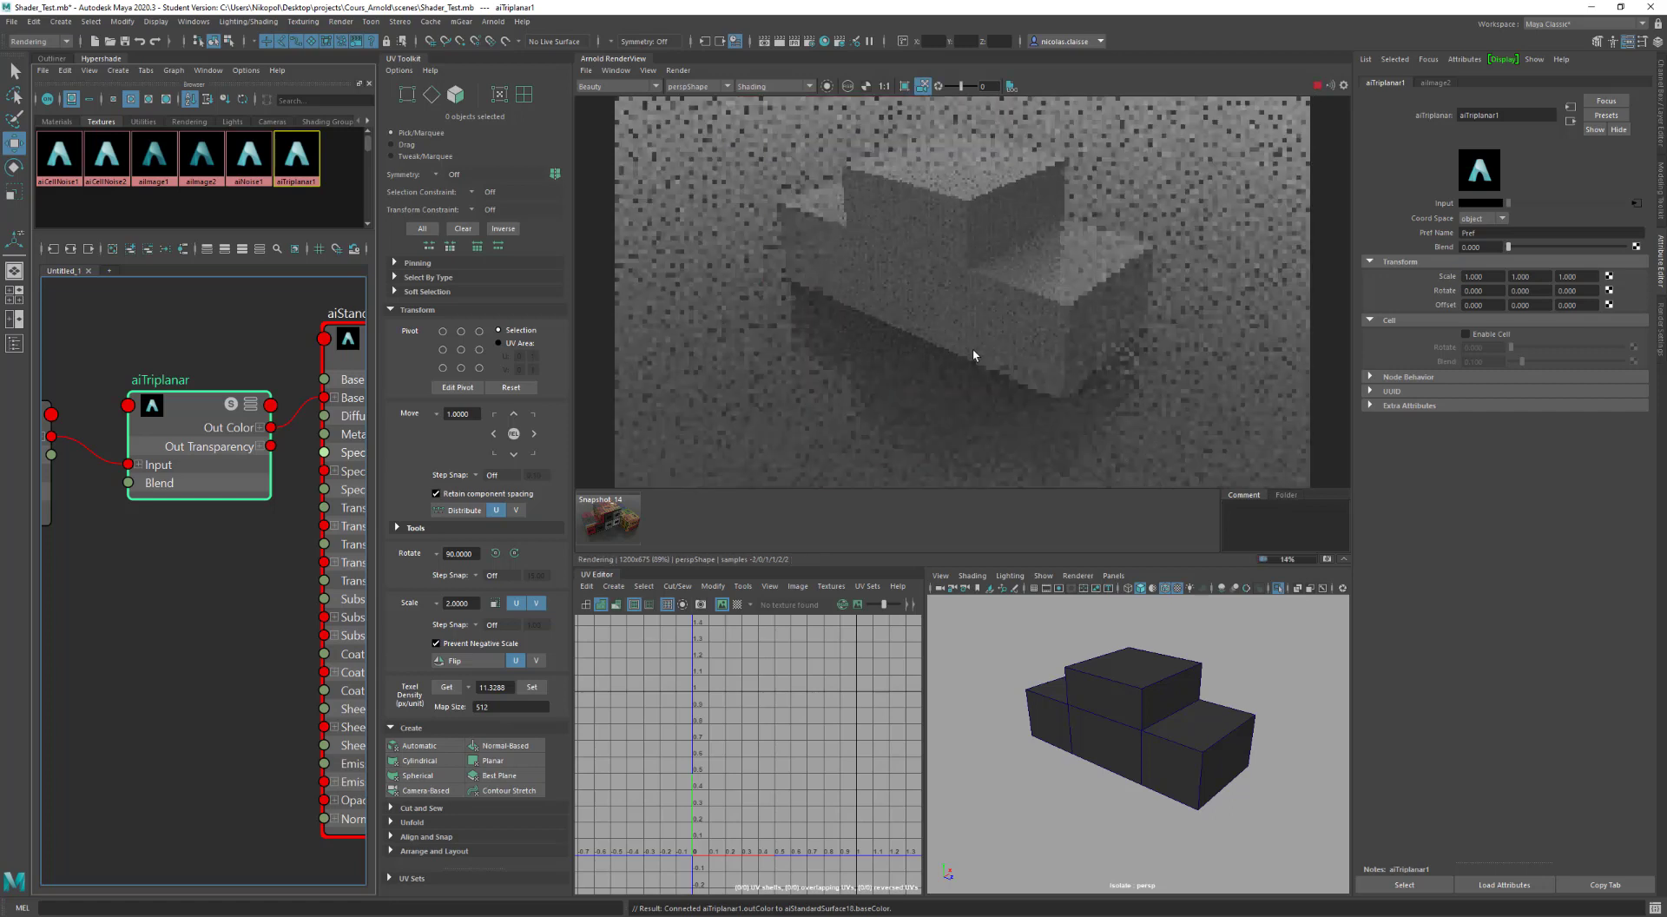
scroll(960, 273, "up", 10)
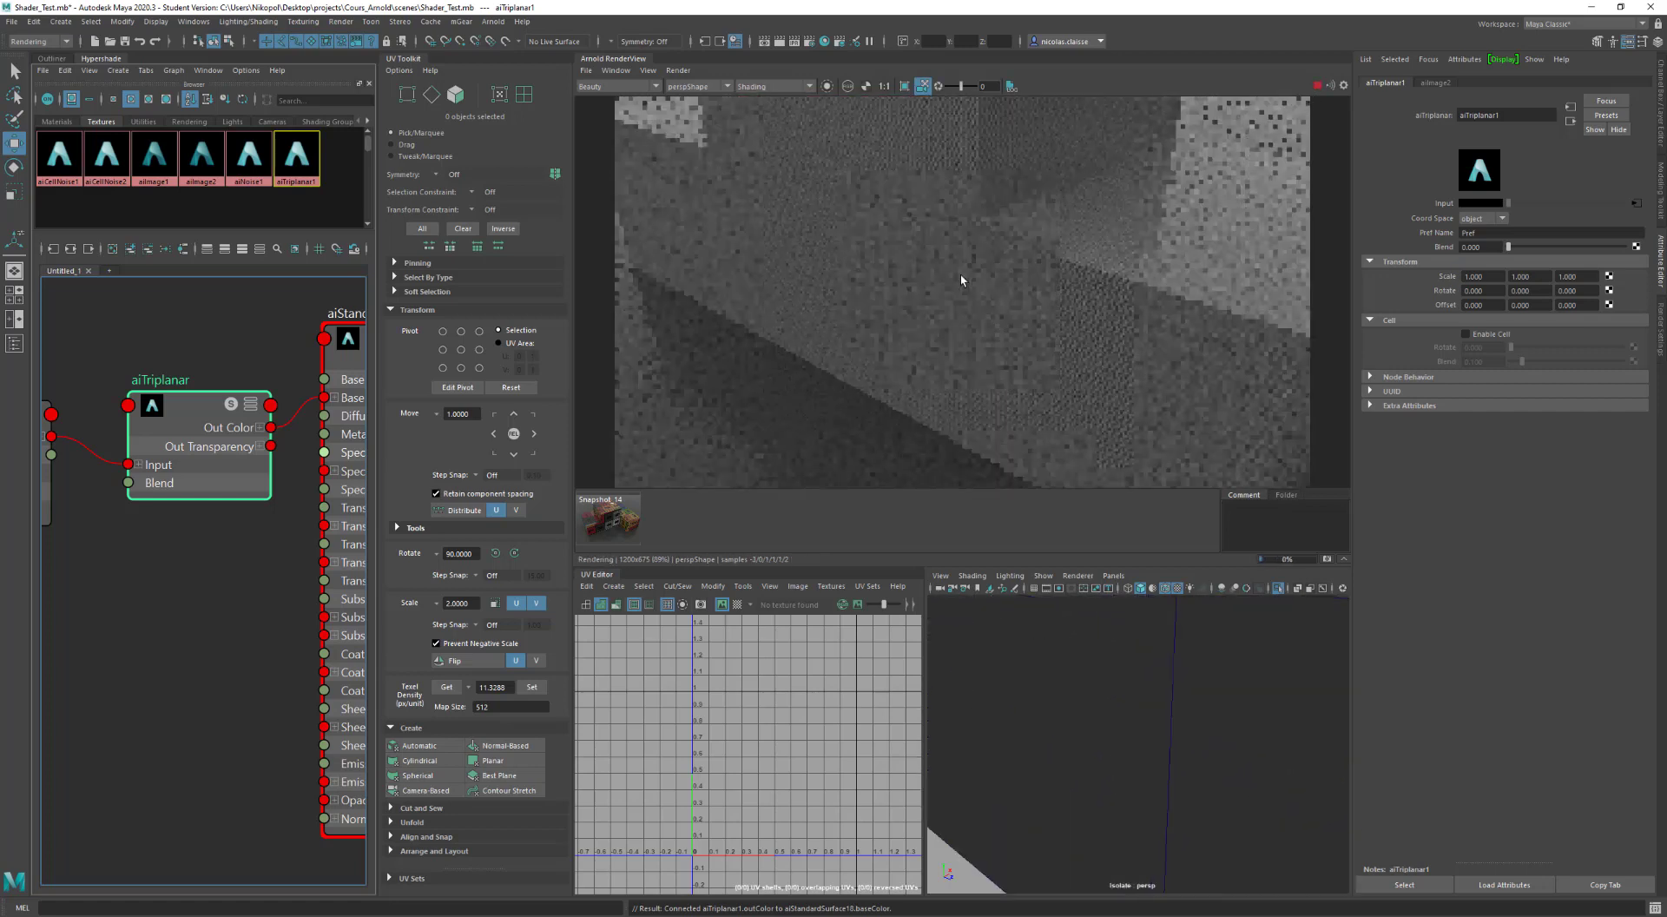
scroll(960, 273, "down", 3)
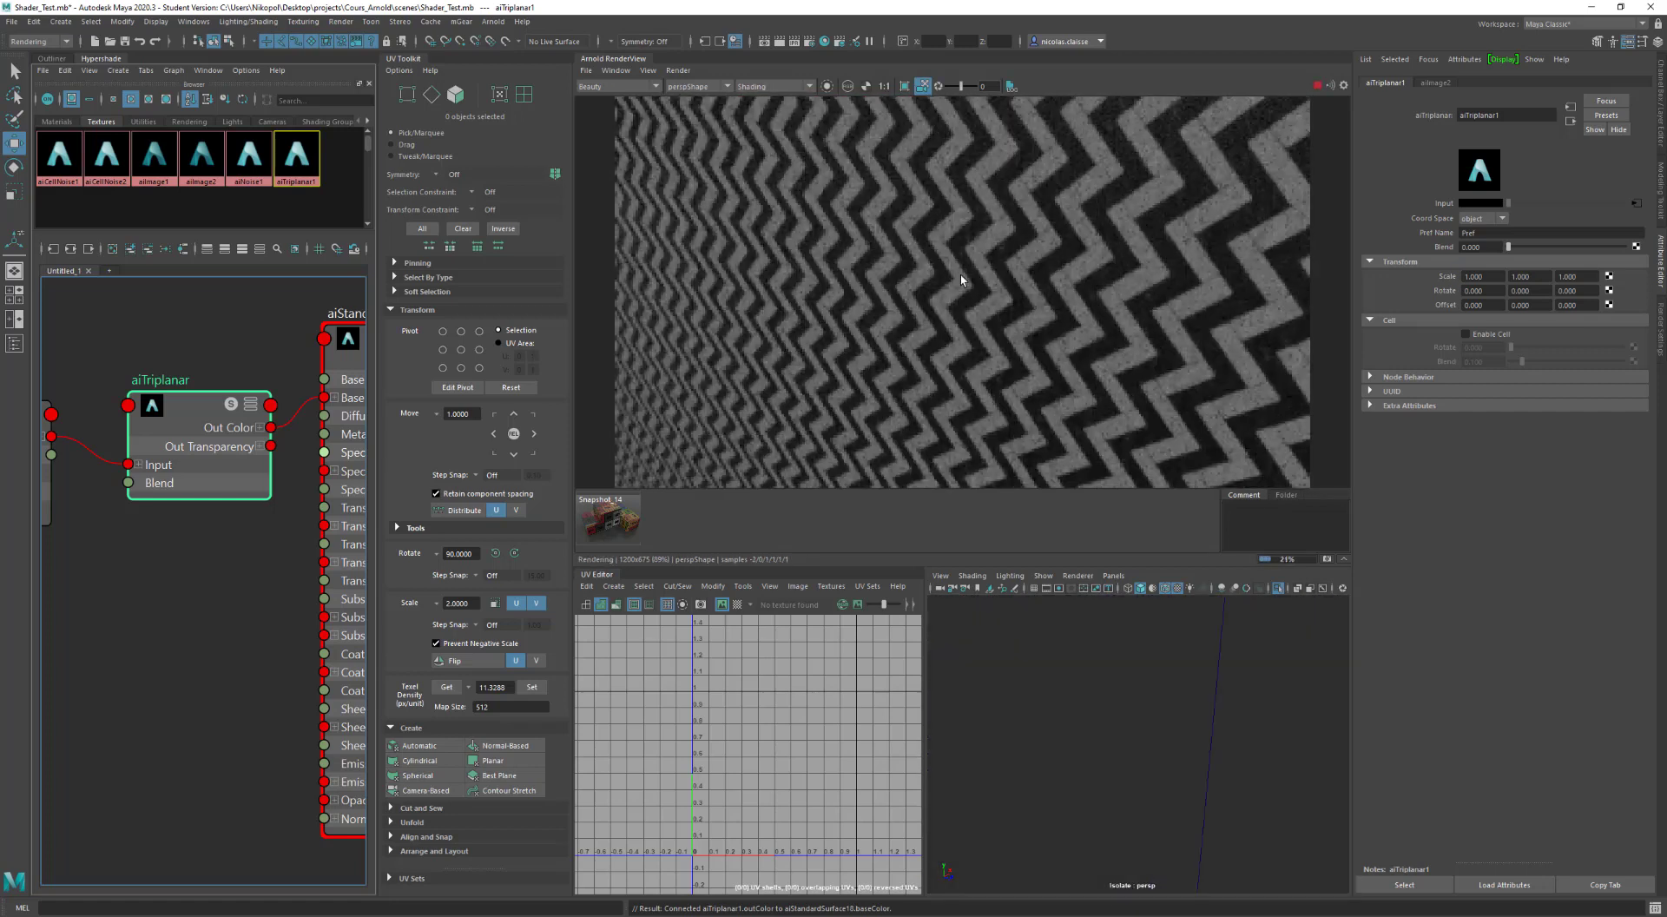
scroll(1125, 309, "down", 3)
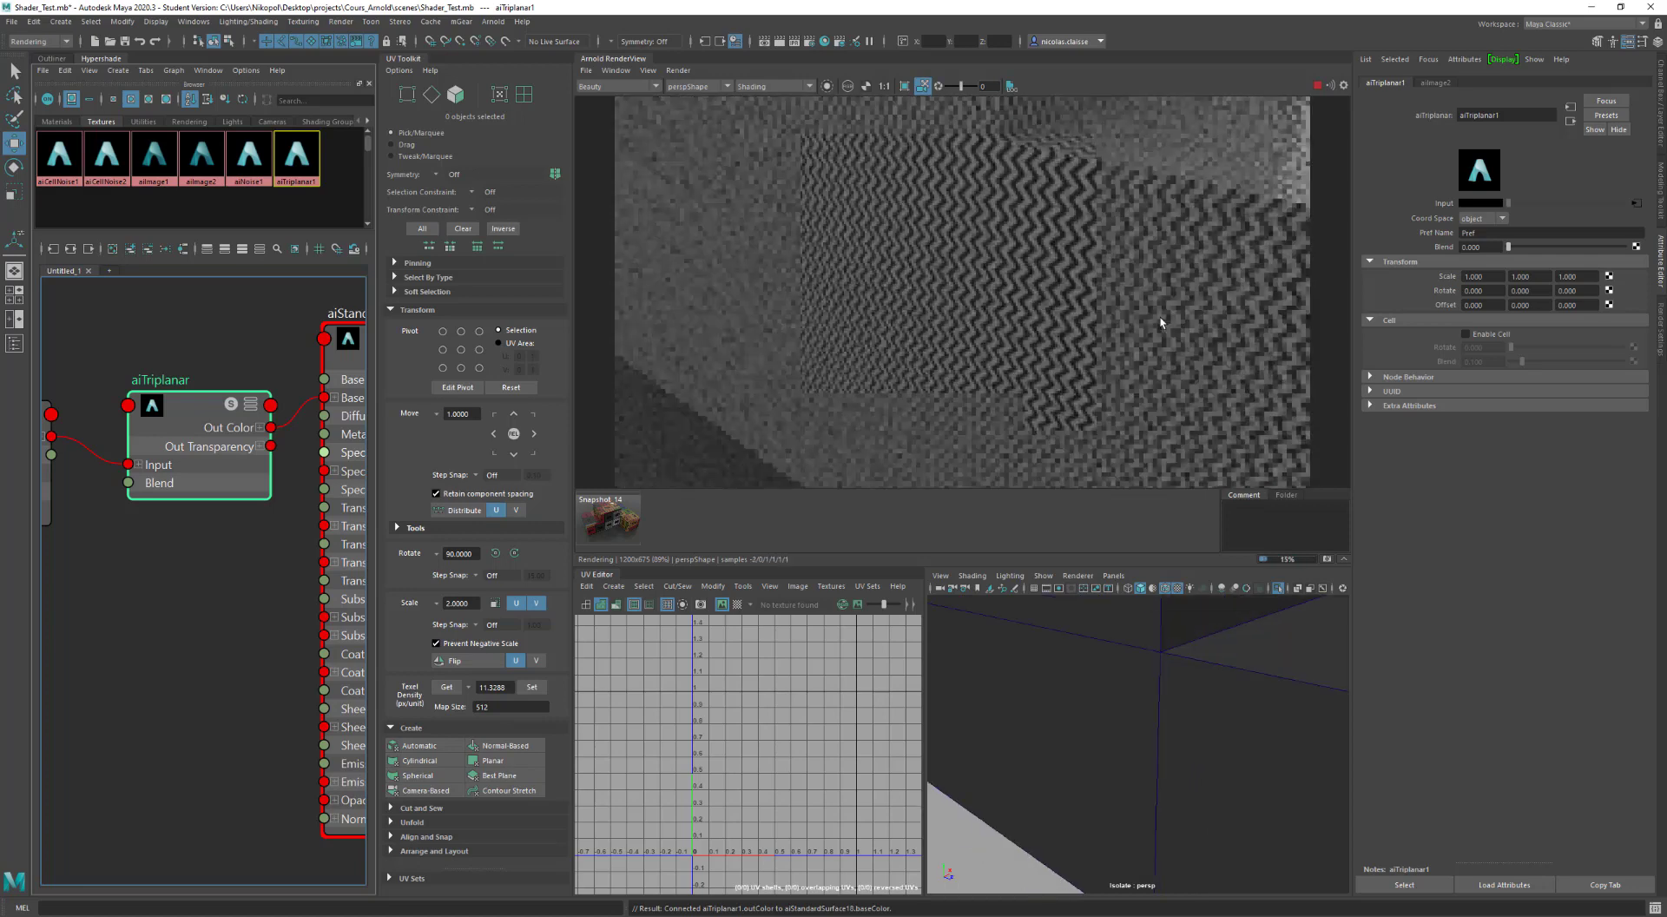
scroll(939, 251, "down", 3)
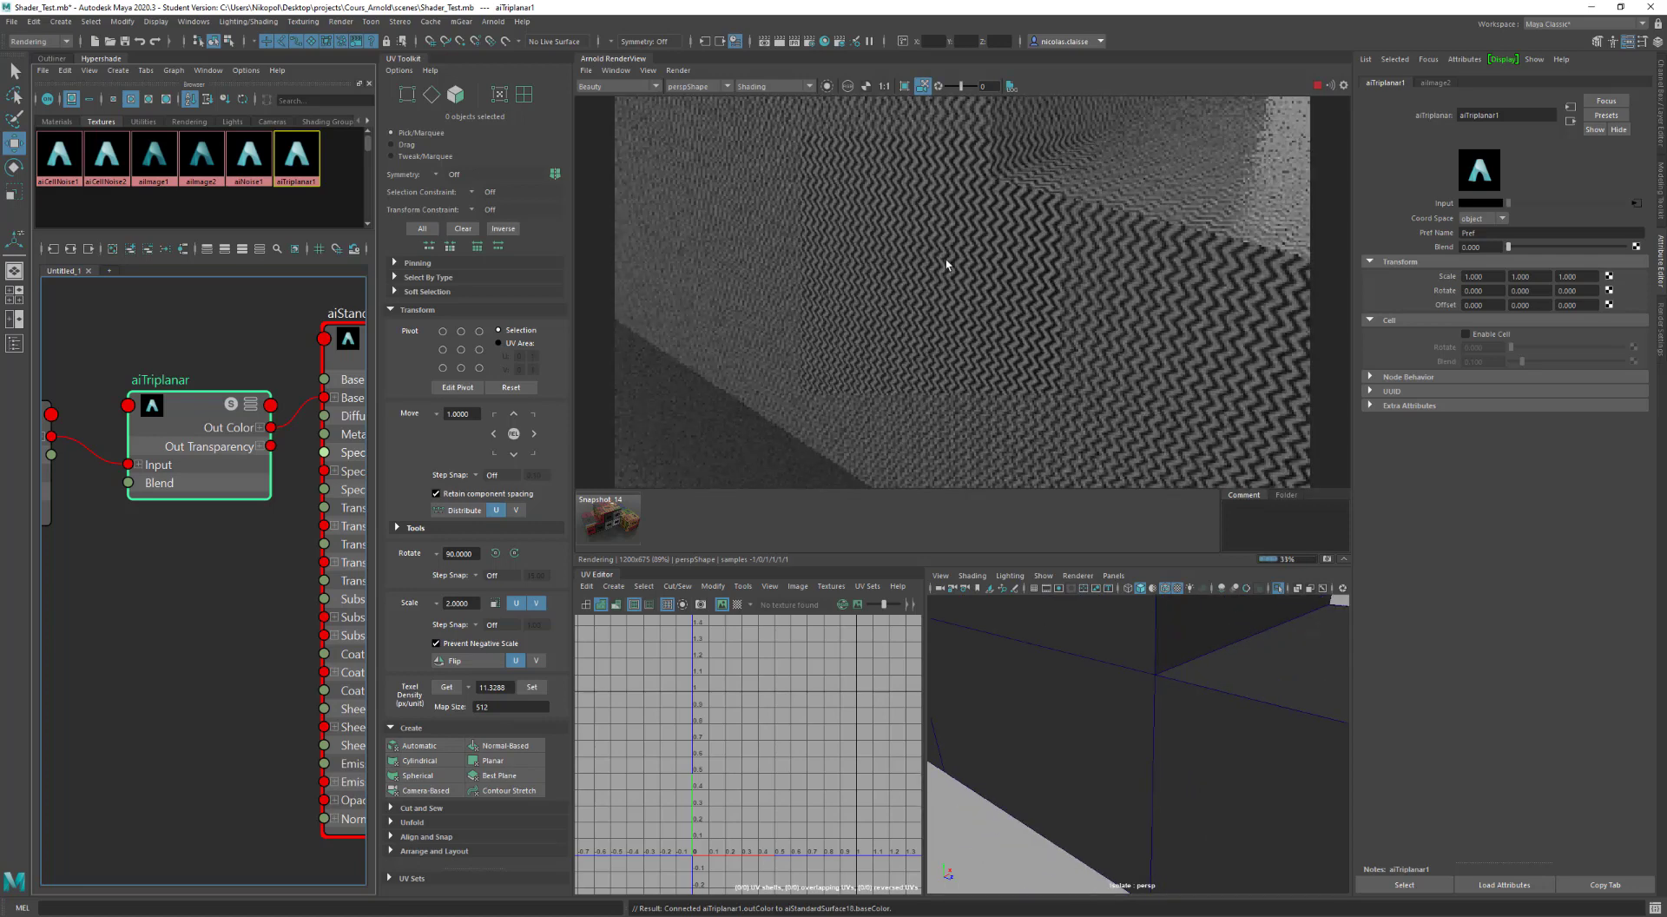
scroll(996, 285, "down", 5)
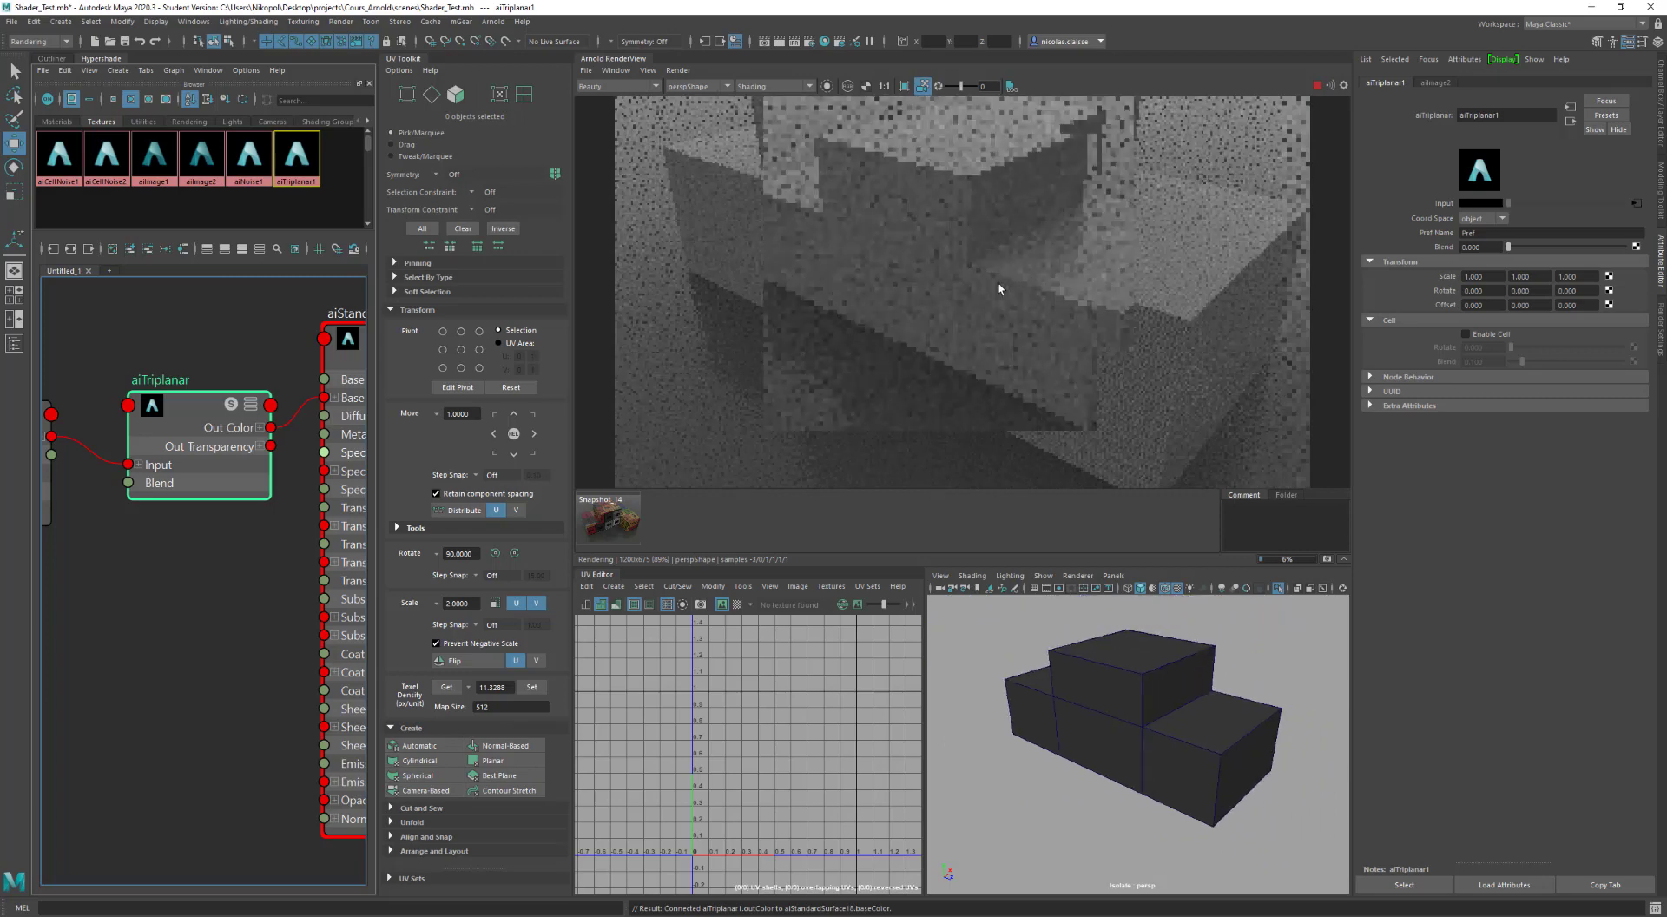
left_click_drag(1033, 316, 1009, 316, "alt")
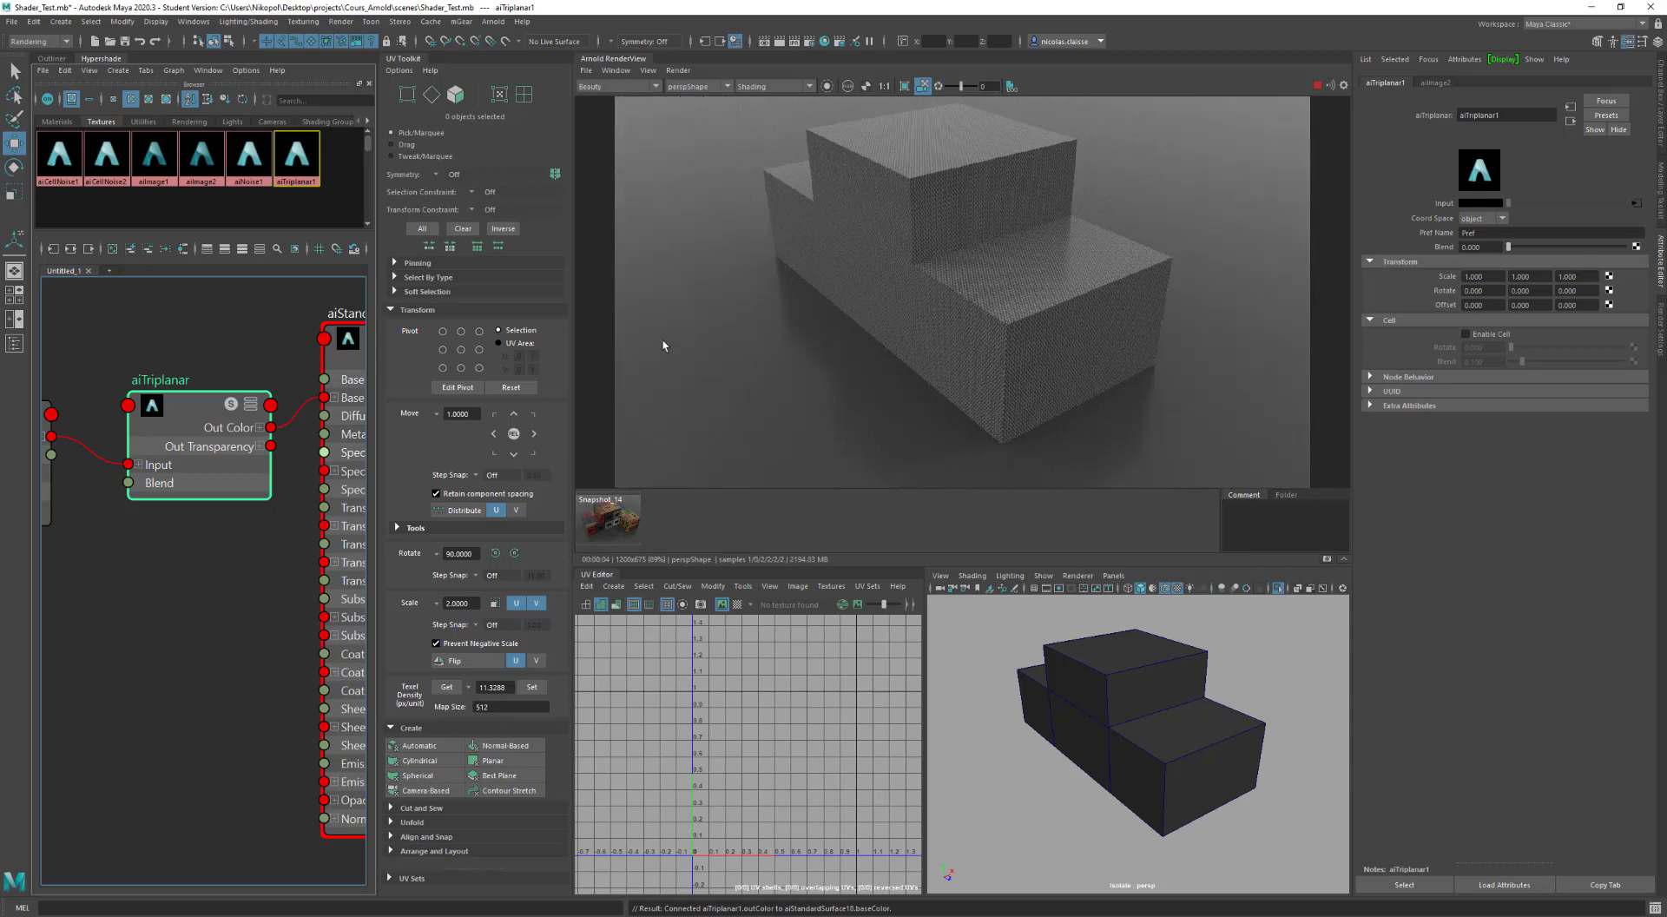
Step: Show all attributes of the aiTriplanar node and connect its Scale X to its own Scale Y and Scale Z
right_click(252, 408)
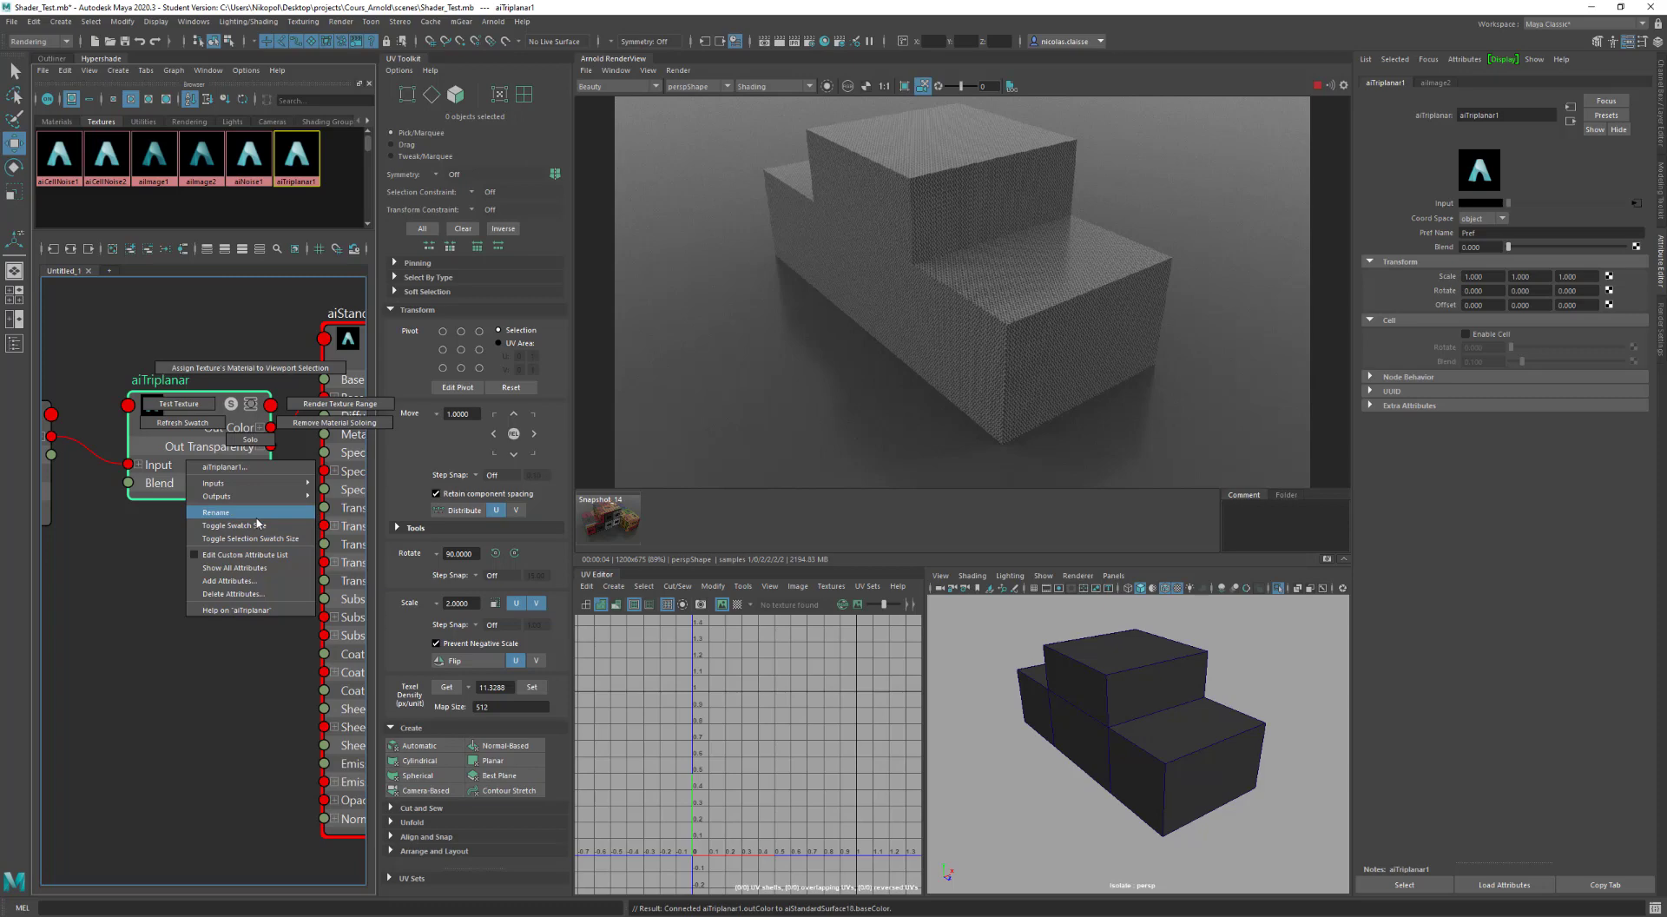
left_click(243, 567)
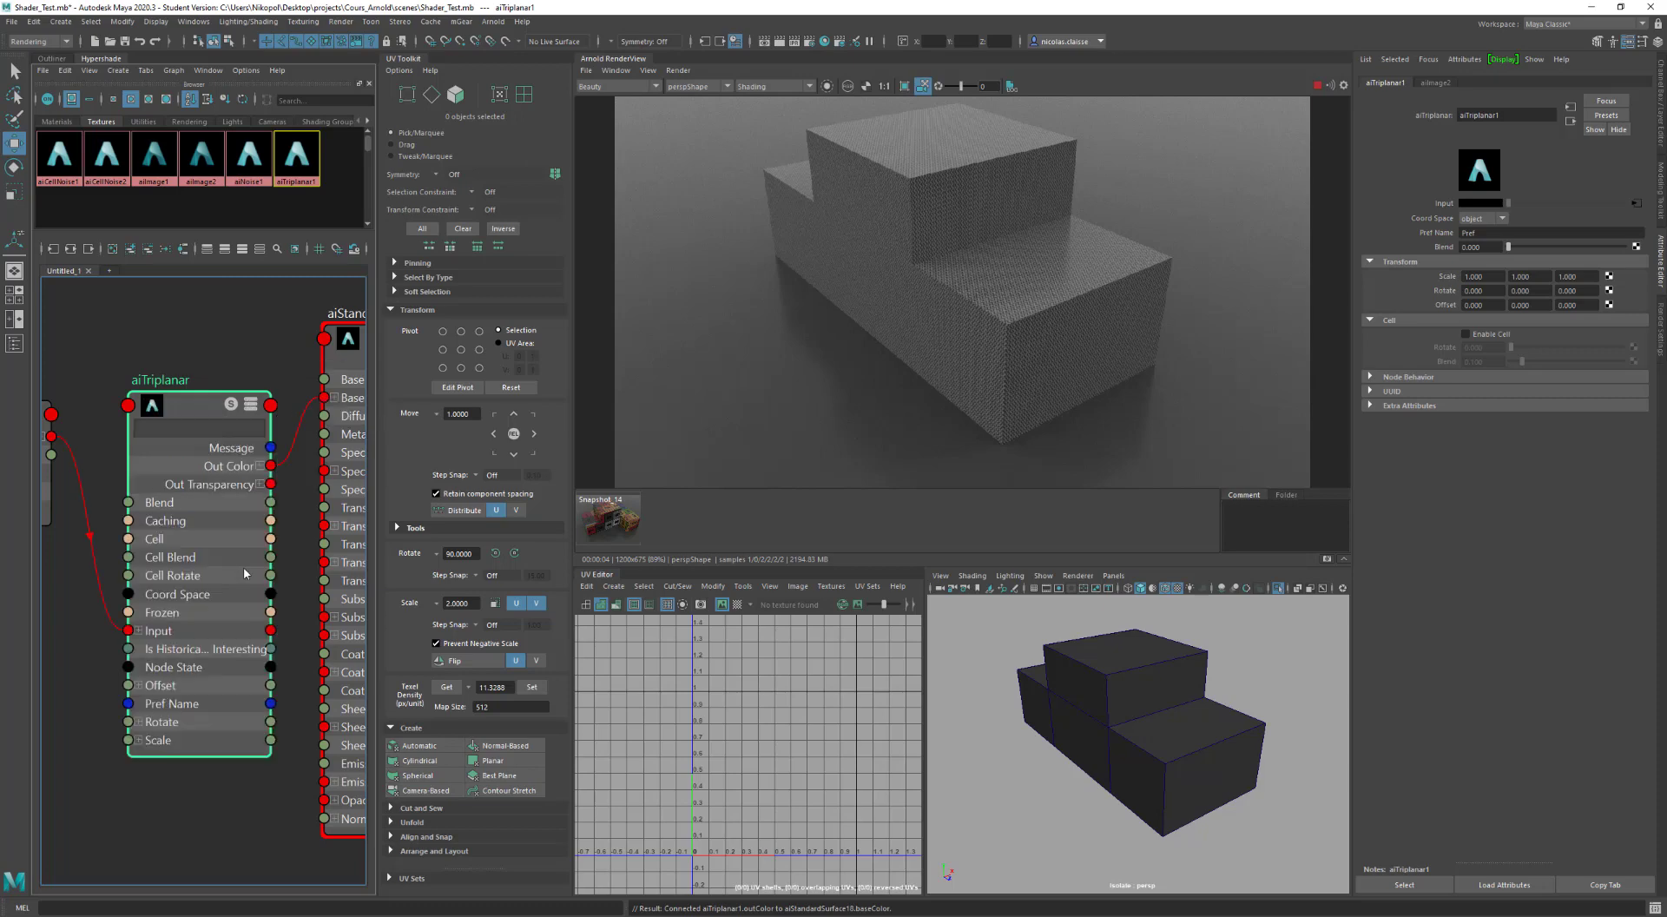
left_click(140, 741)
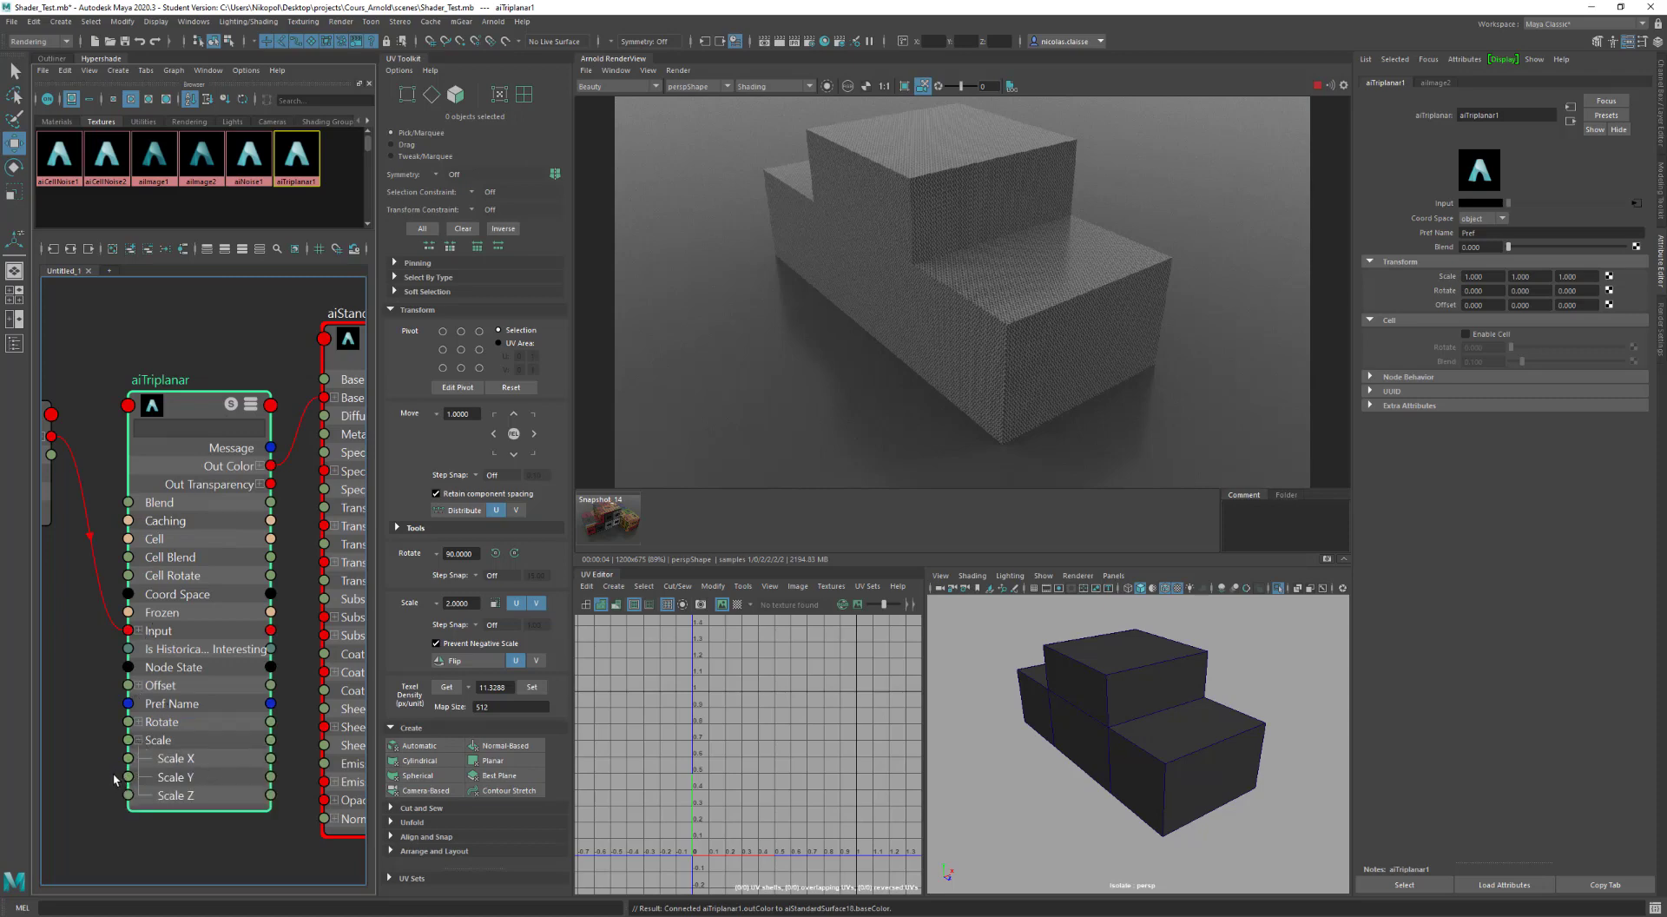
left_click_drag(127, 776, 128, 759)
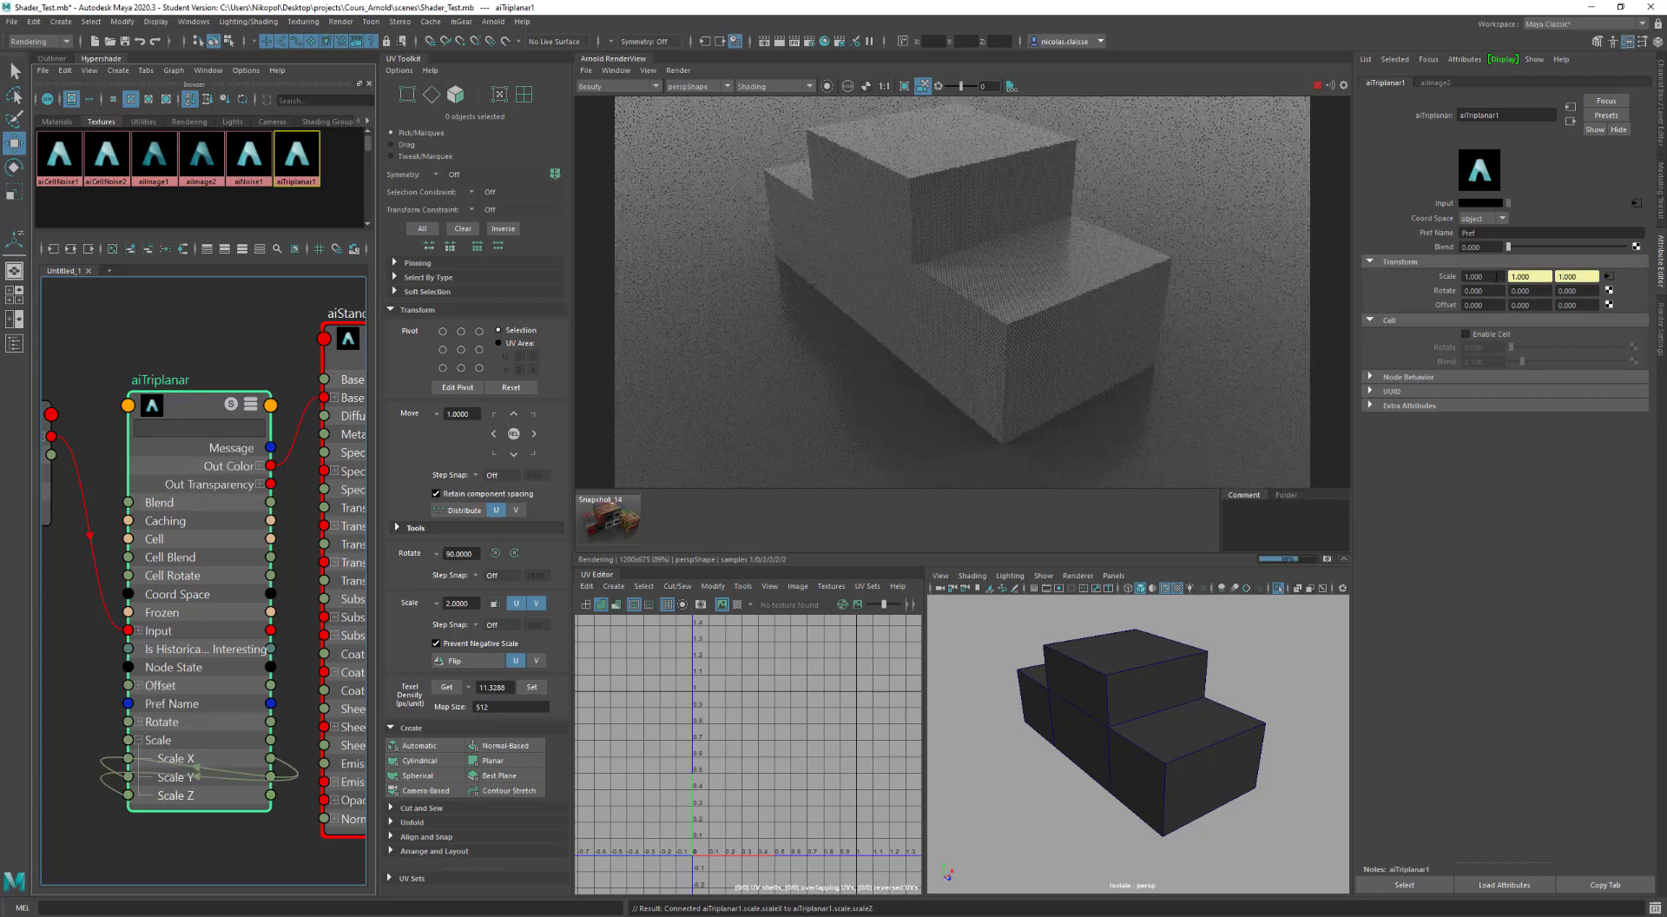
Step: Try a scale of 0.1 on the aiTriplanar projection
left_click(1473, 276)
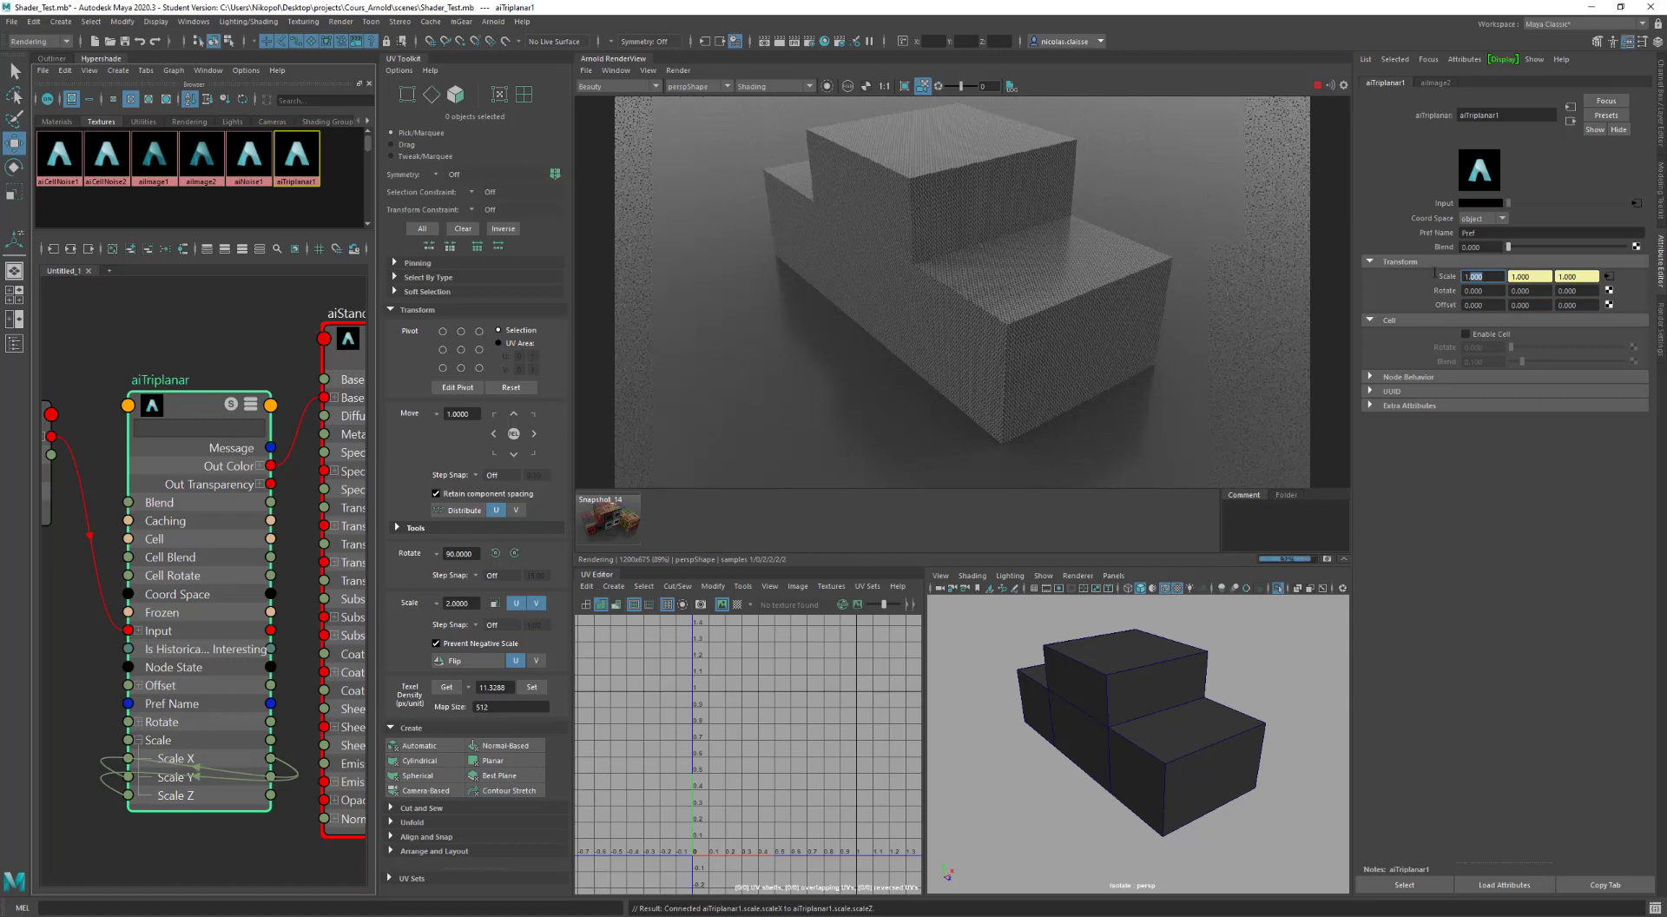
type("0.1")
key("Return")
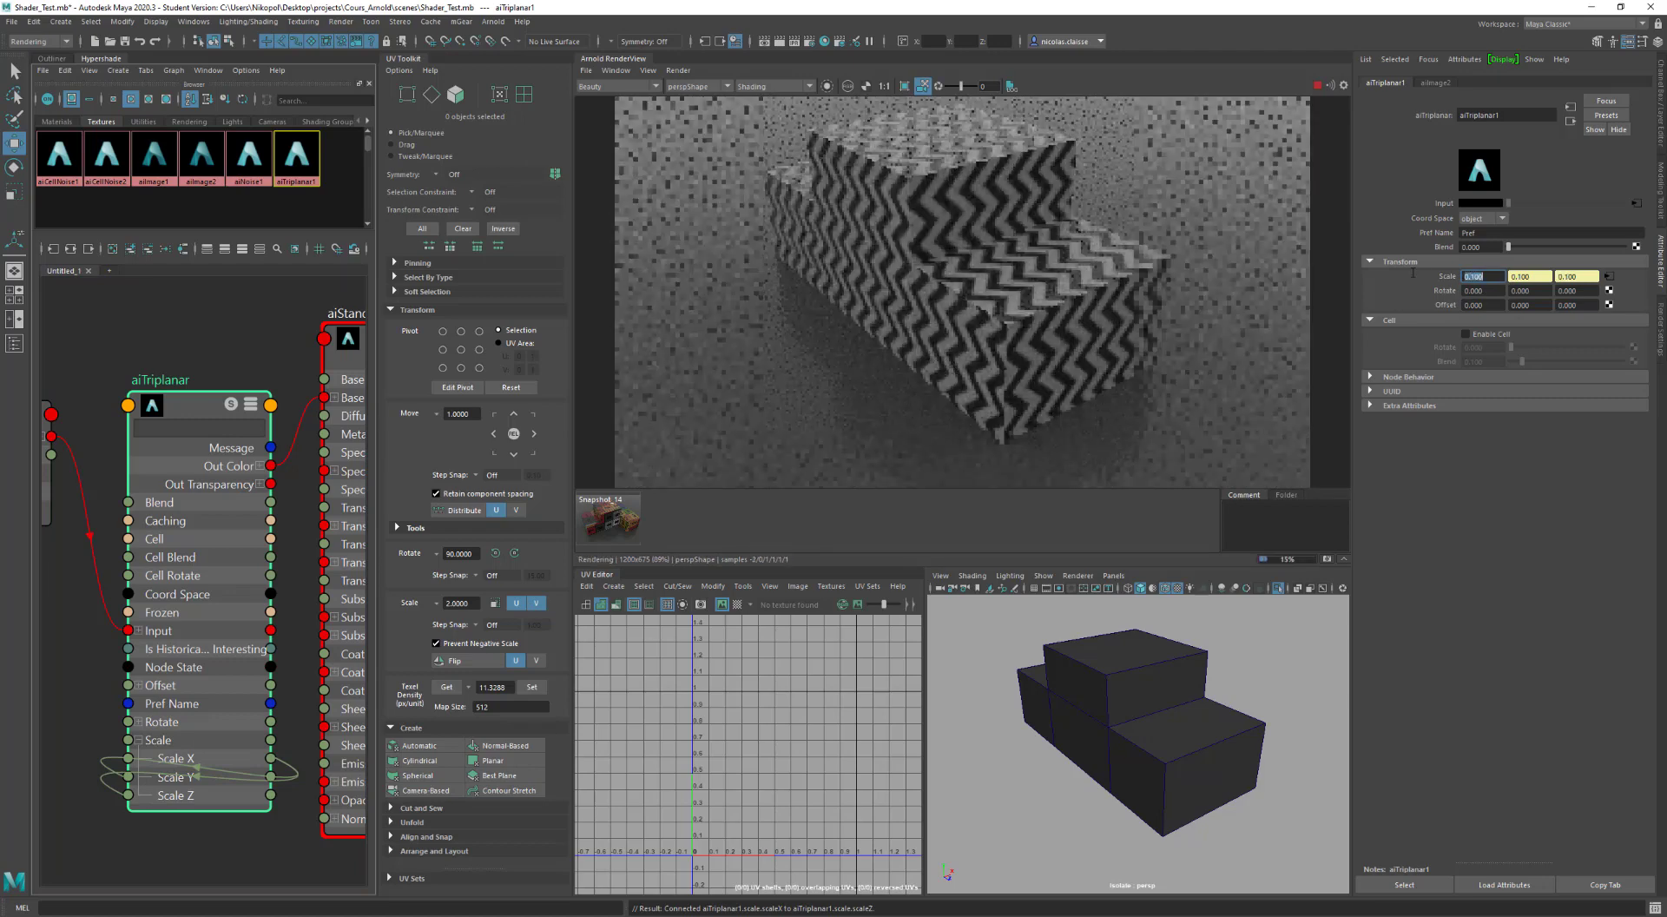
Step: Set the aiTriplanar projection's scale to 0.2
type("0")
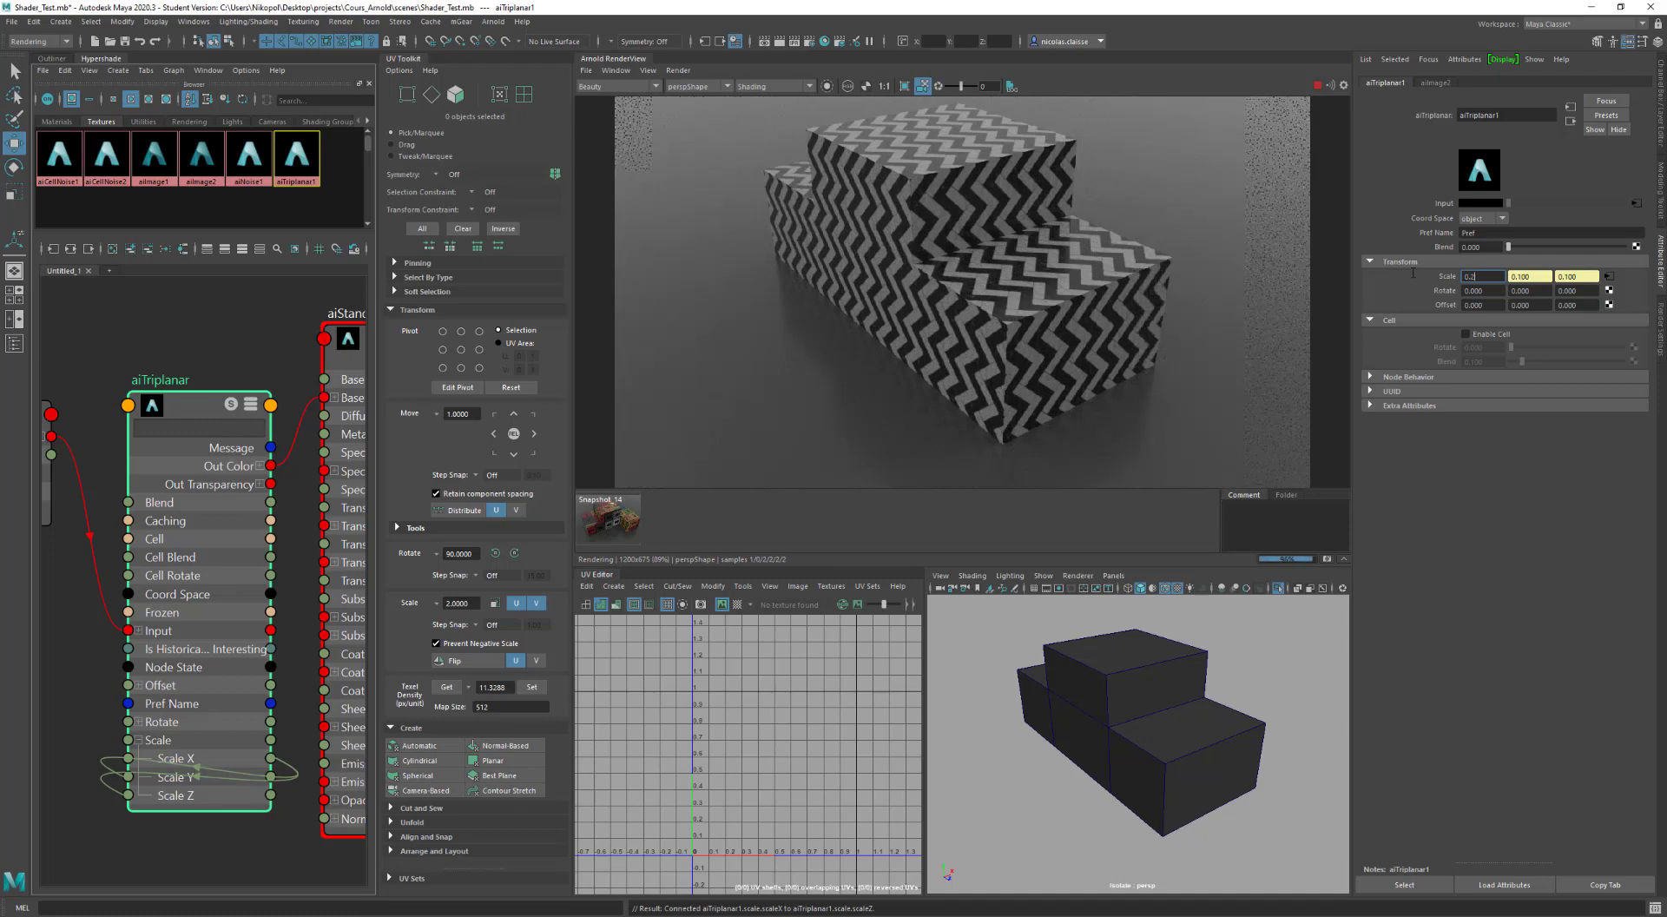
type(".2")
key("Return")
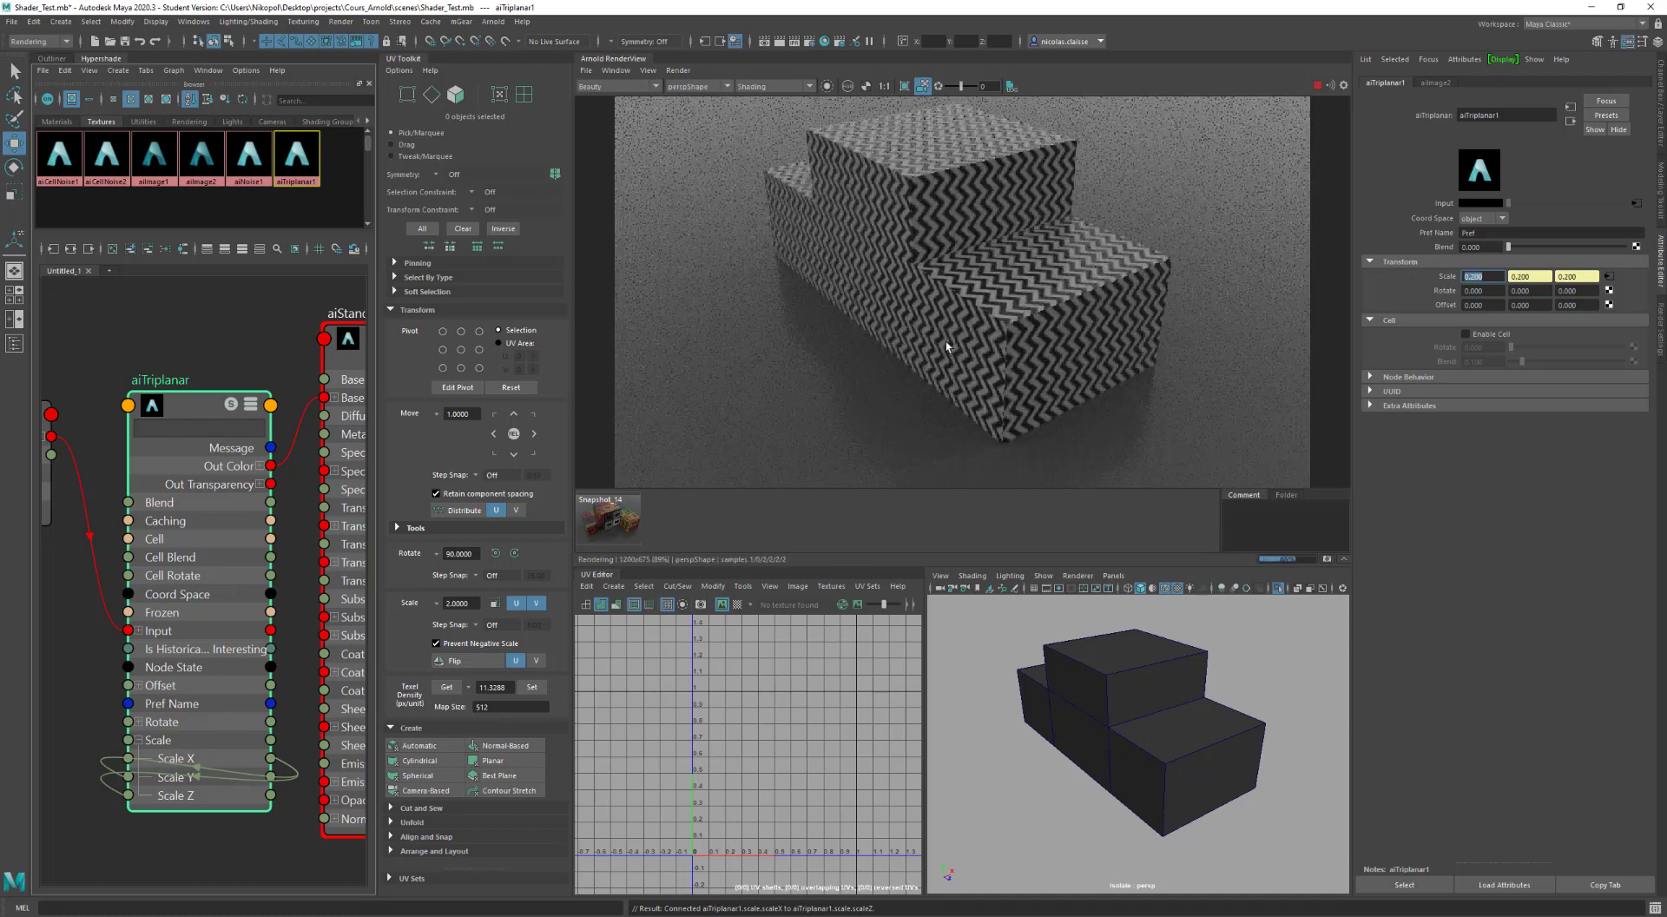
mouse_move(946, 346)
left_mouse_down("alt")
mouse_move(947, 331)
mouse_move(927, 342)
mouse_move(946, 341)
left_mouse_up("alt")
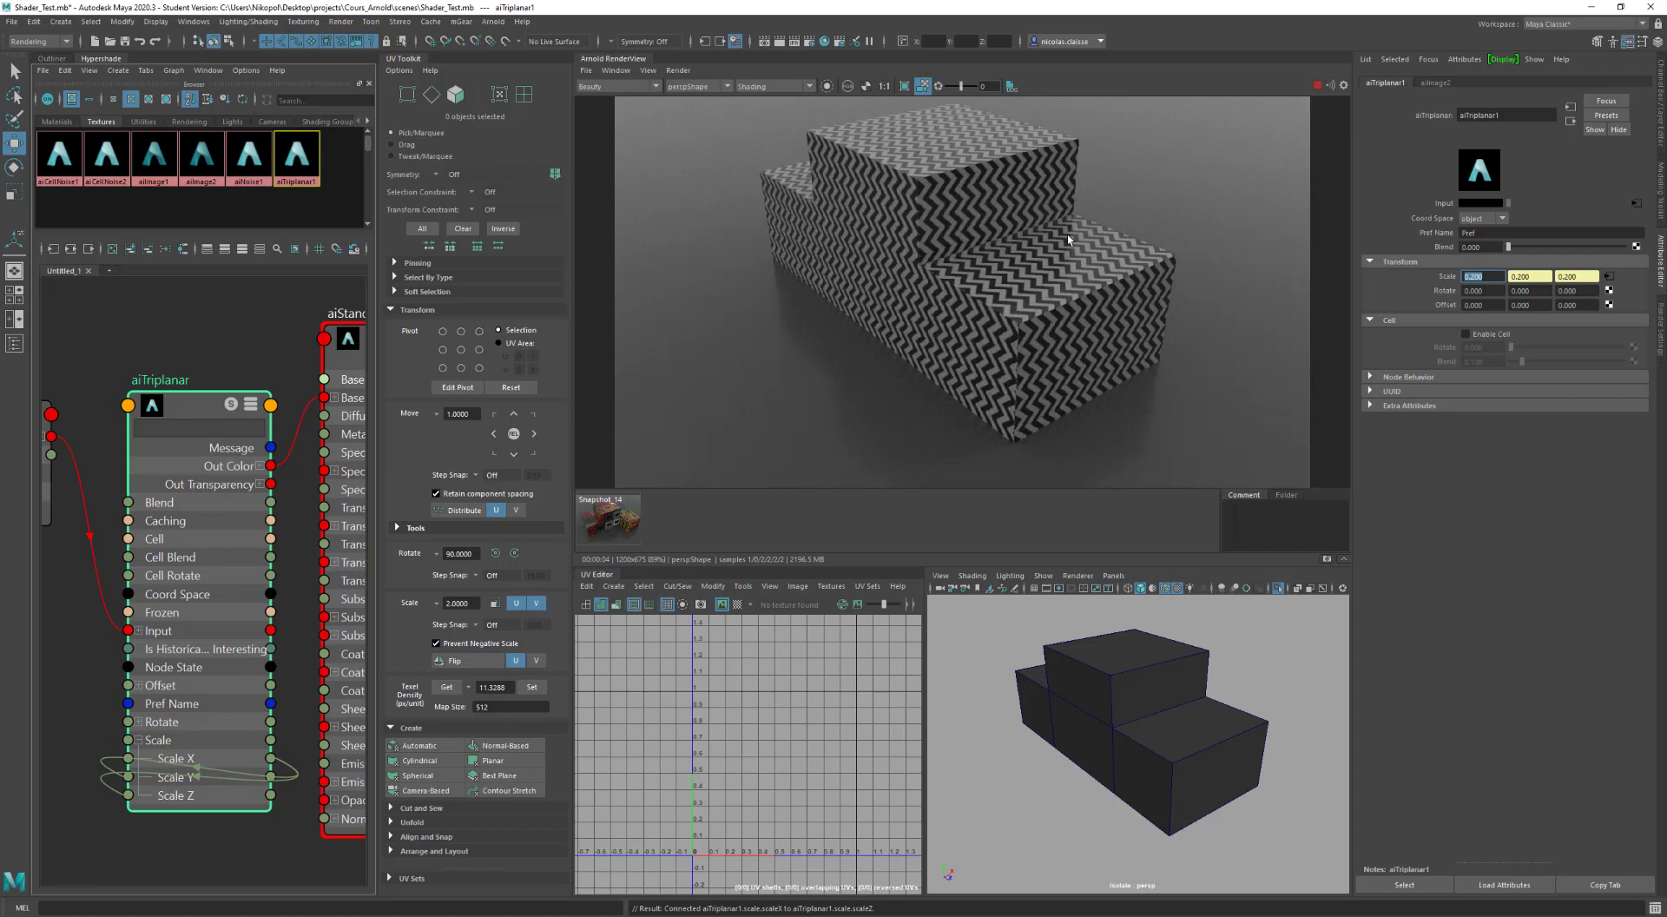
Step: Extrude the two stacked faces below and including the tall block's long side outward from the mesh
left_click(1134, 765)
right_click(1116, 746)
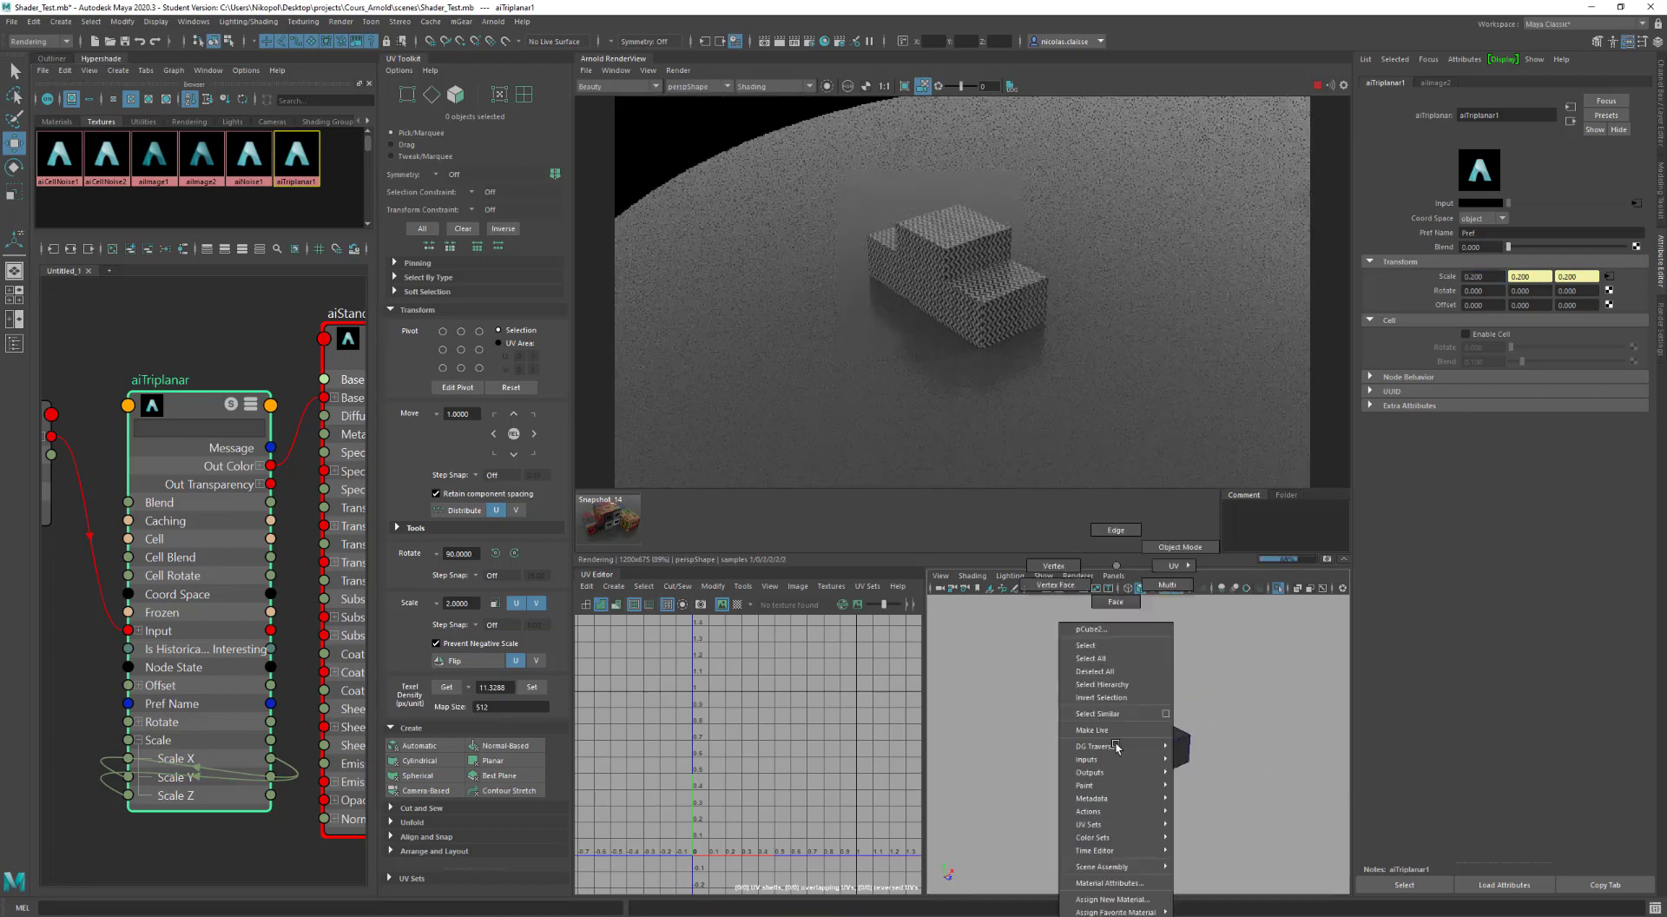
left_click(1115, 602)
left_click(1102, 751)
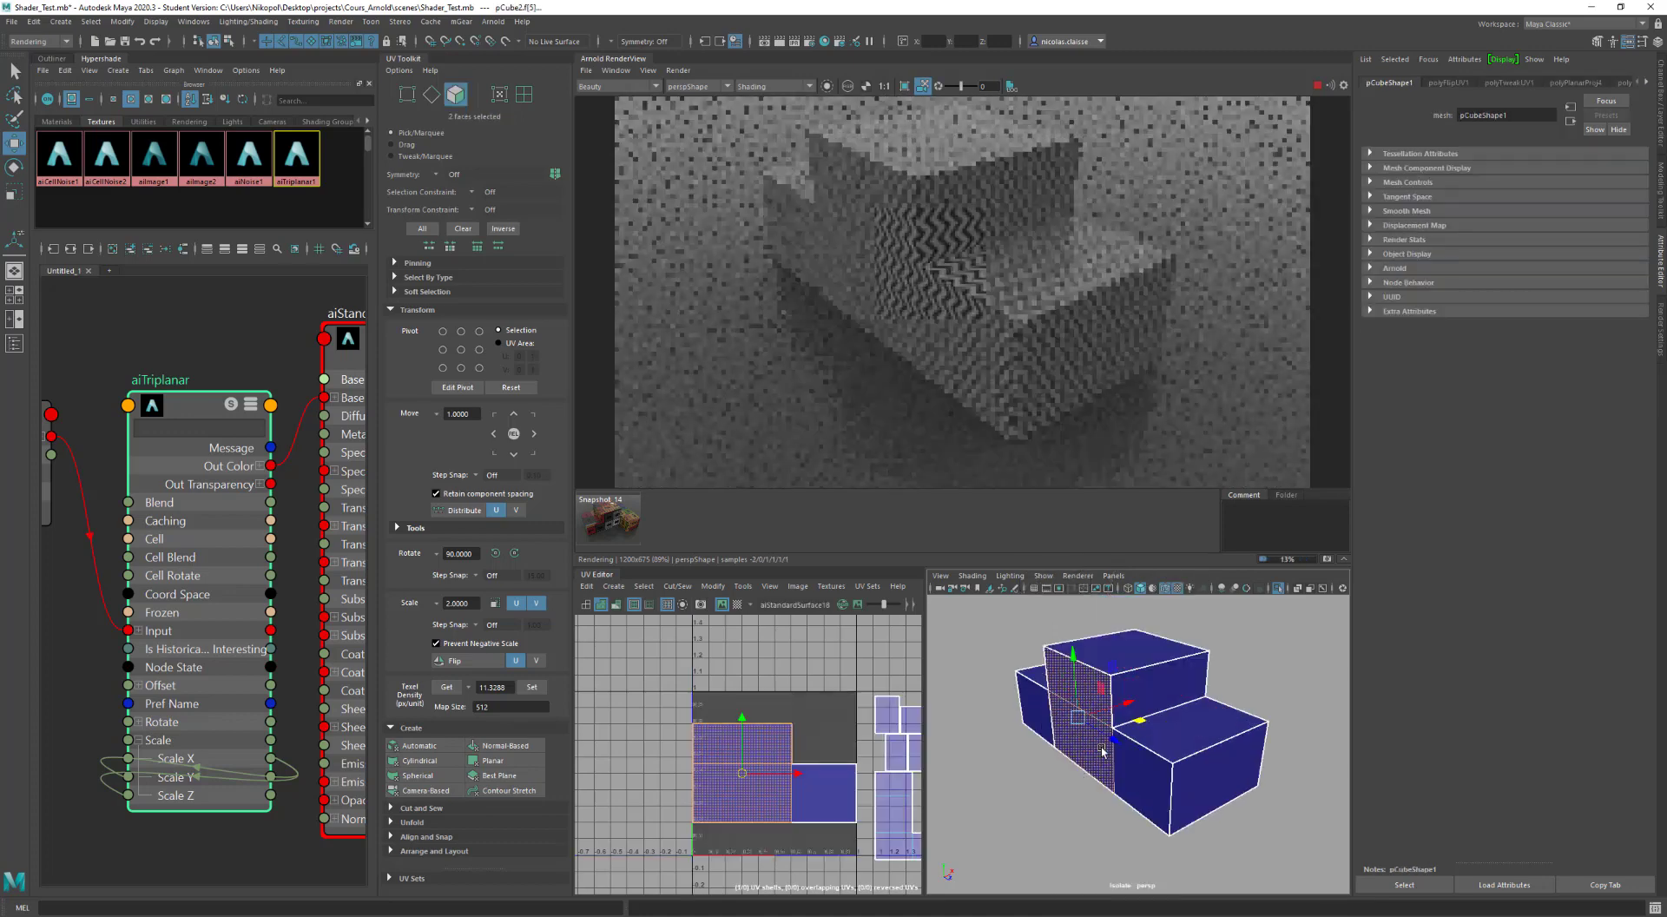
scroll(1103, 751, "up", 4)
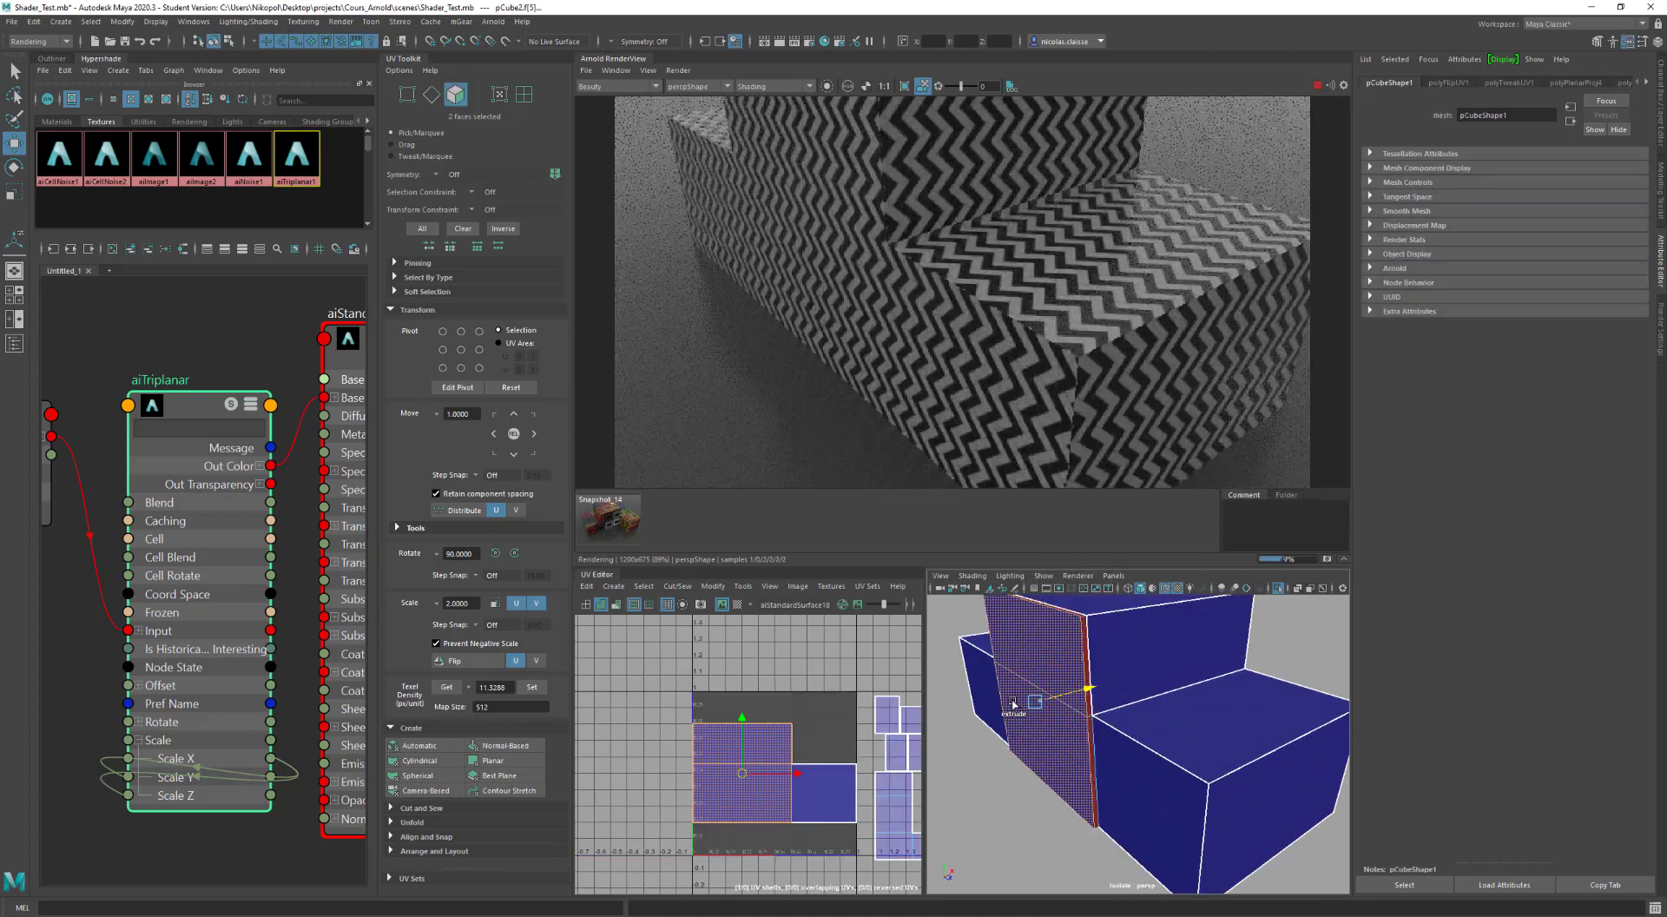
key("ctrl+e")
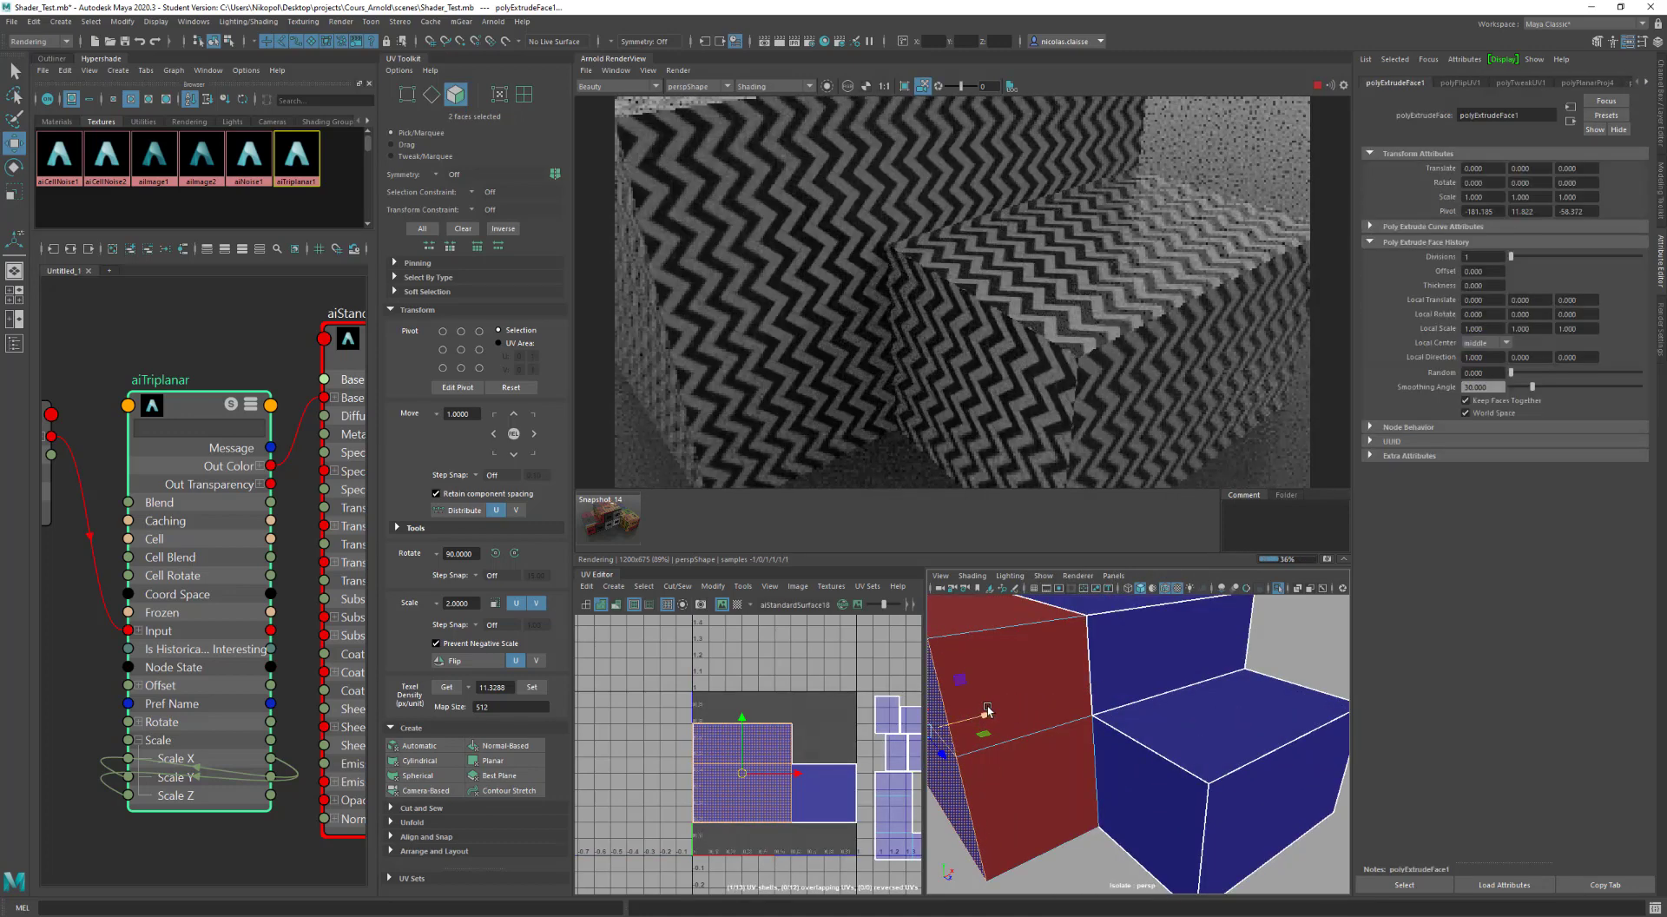
scroll(988, 710, "down", 6)
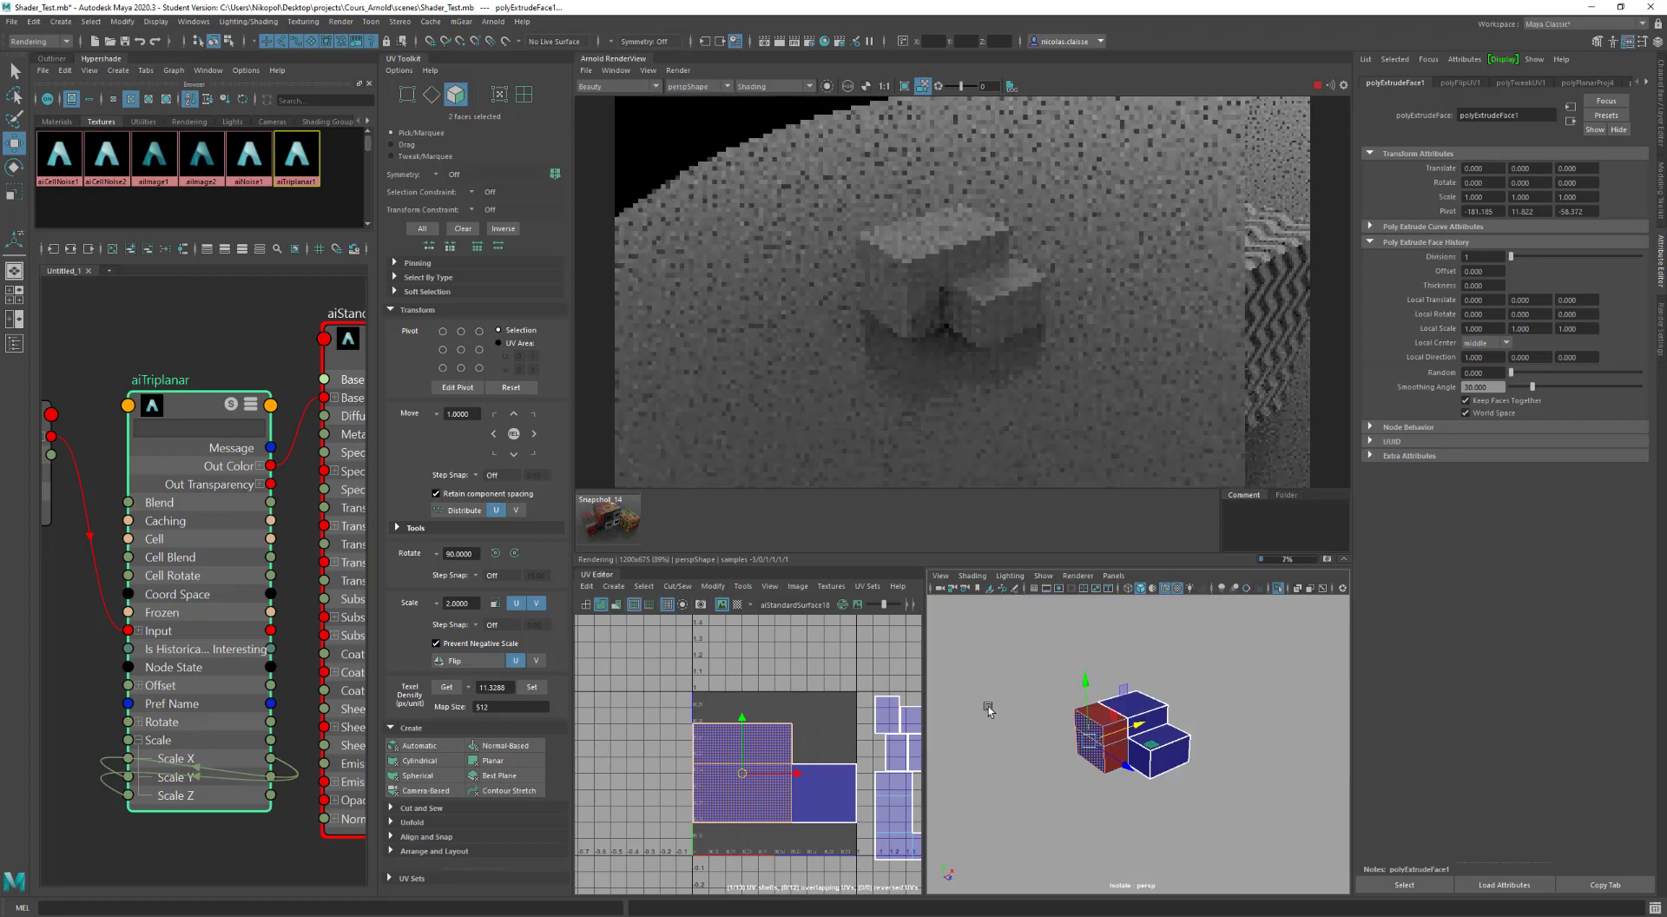
Step: Extrude the top face of the new side block upward and check the herringbone projection on the added geometry
left_click(1096, 712)
left_click_drag(1097, 647, 1092, 621)
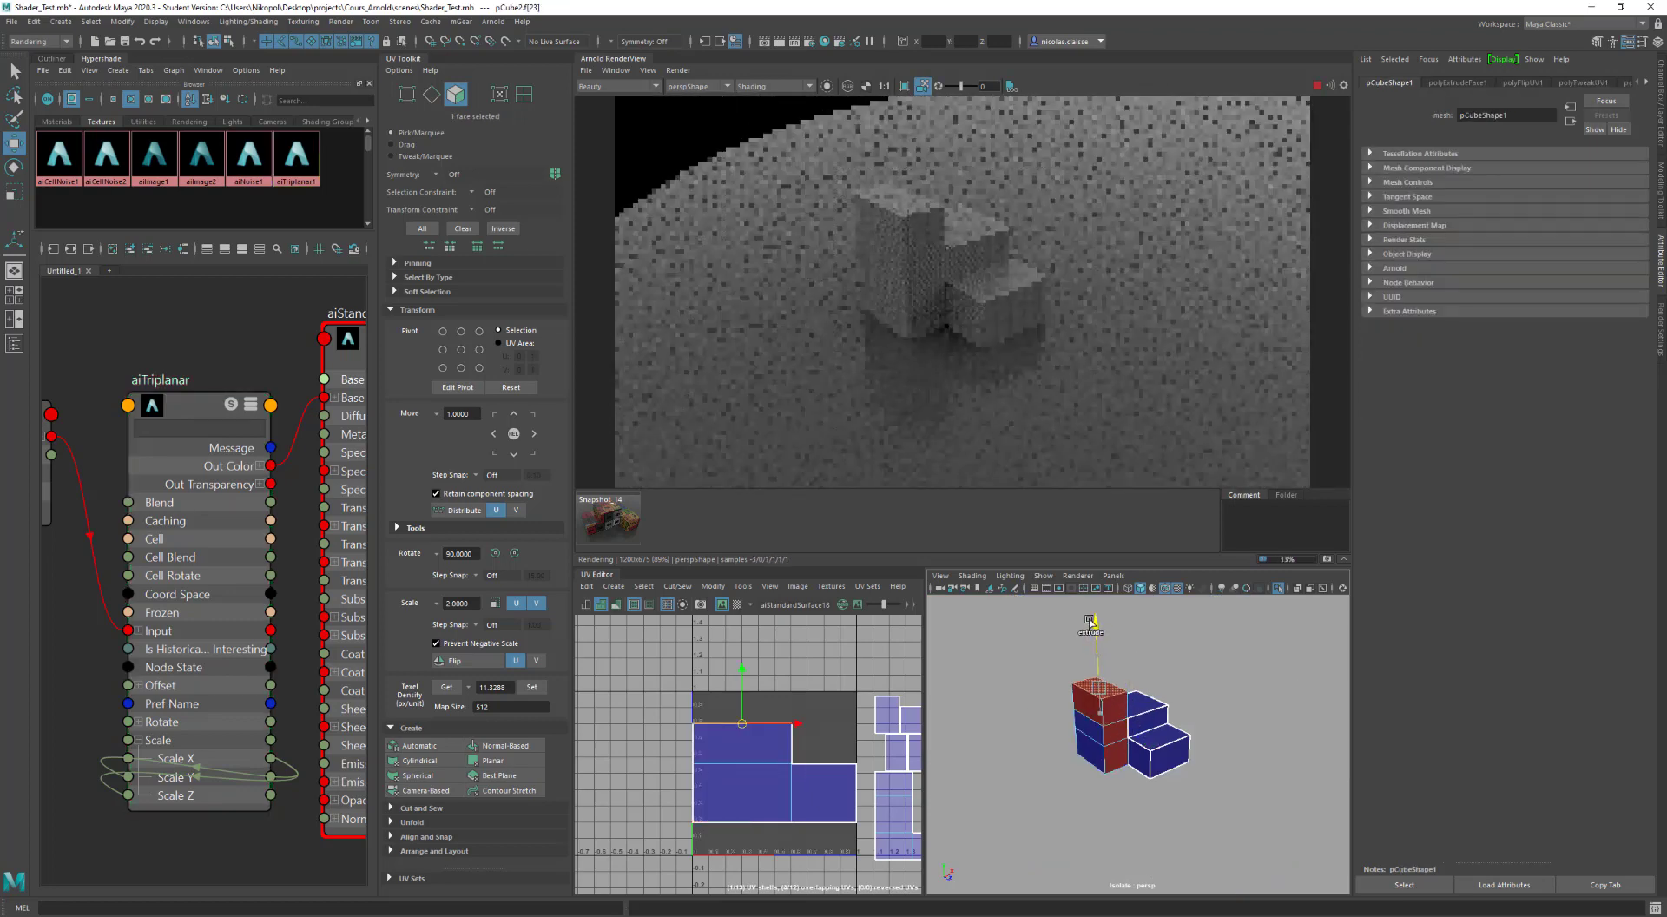
key("ctrl+e")
scroll(1104, 731, "up", 2)
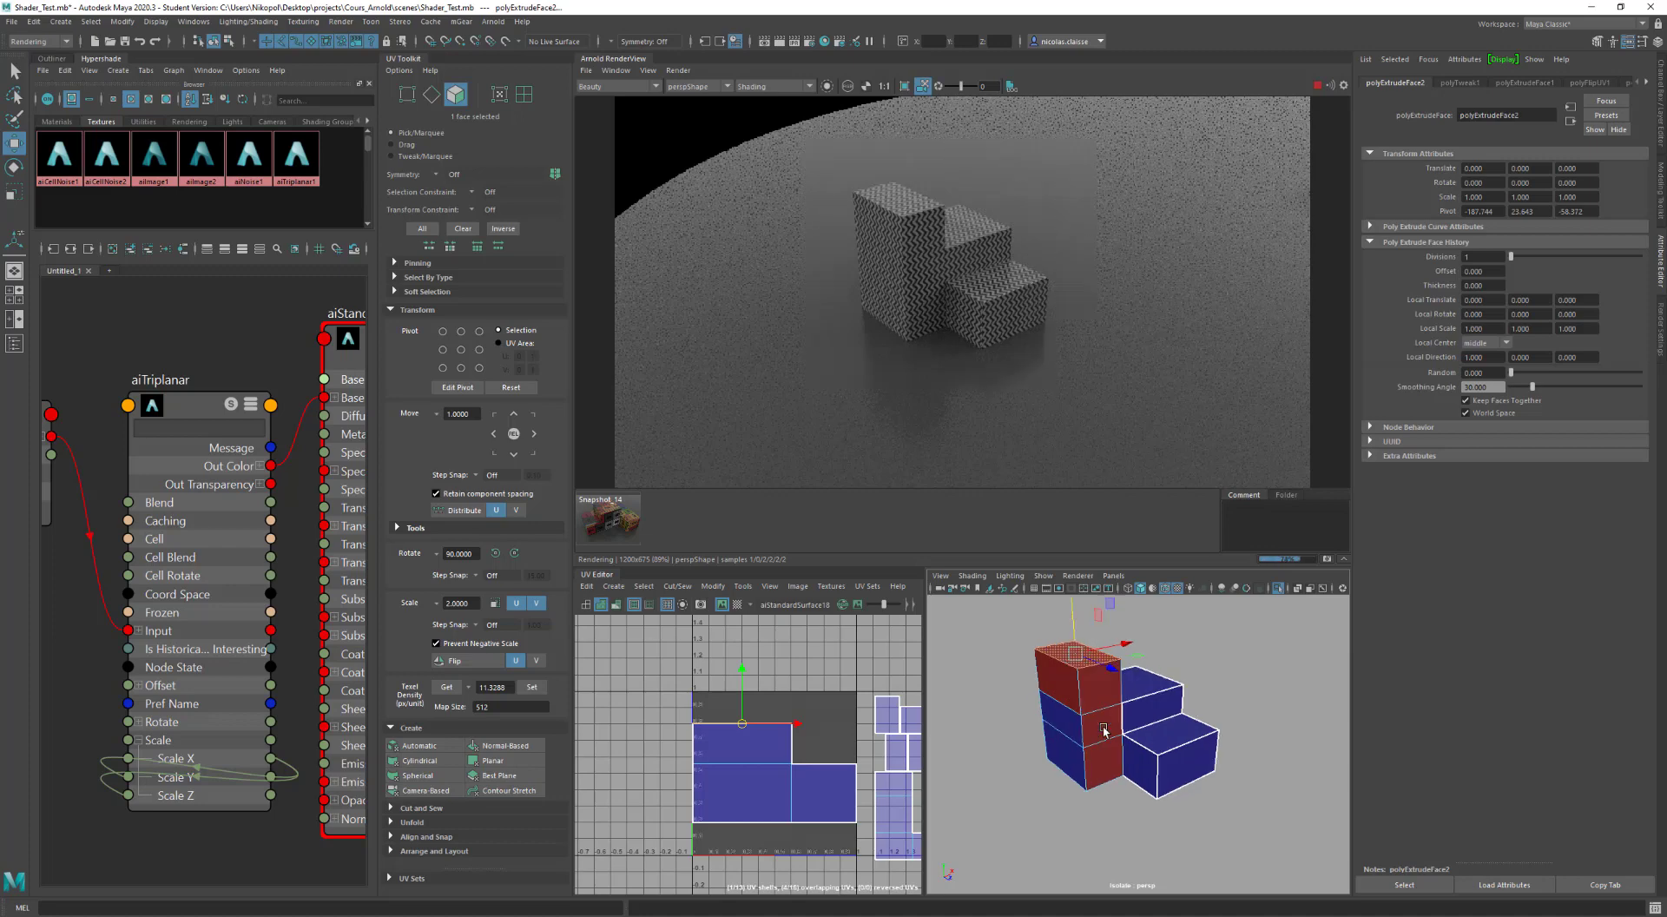
left_click_drag(1104, 732, 1164, 758, "alt")
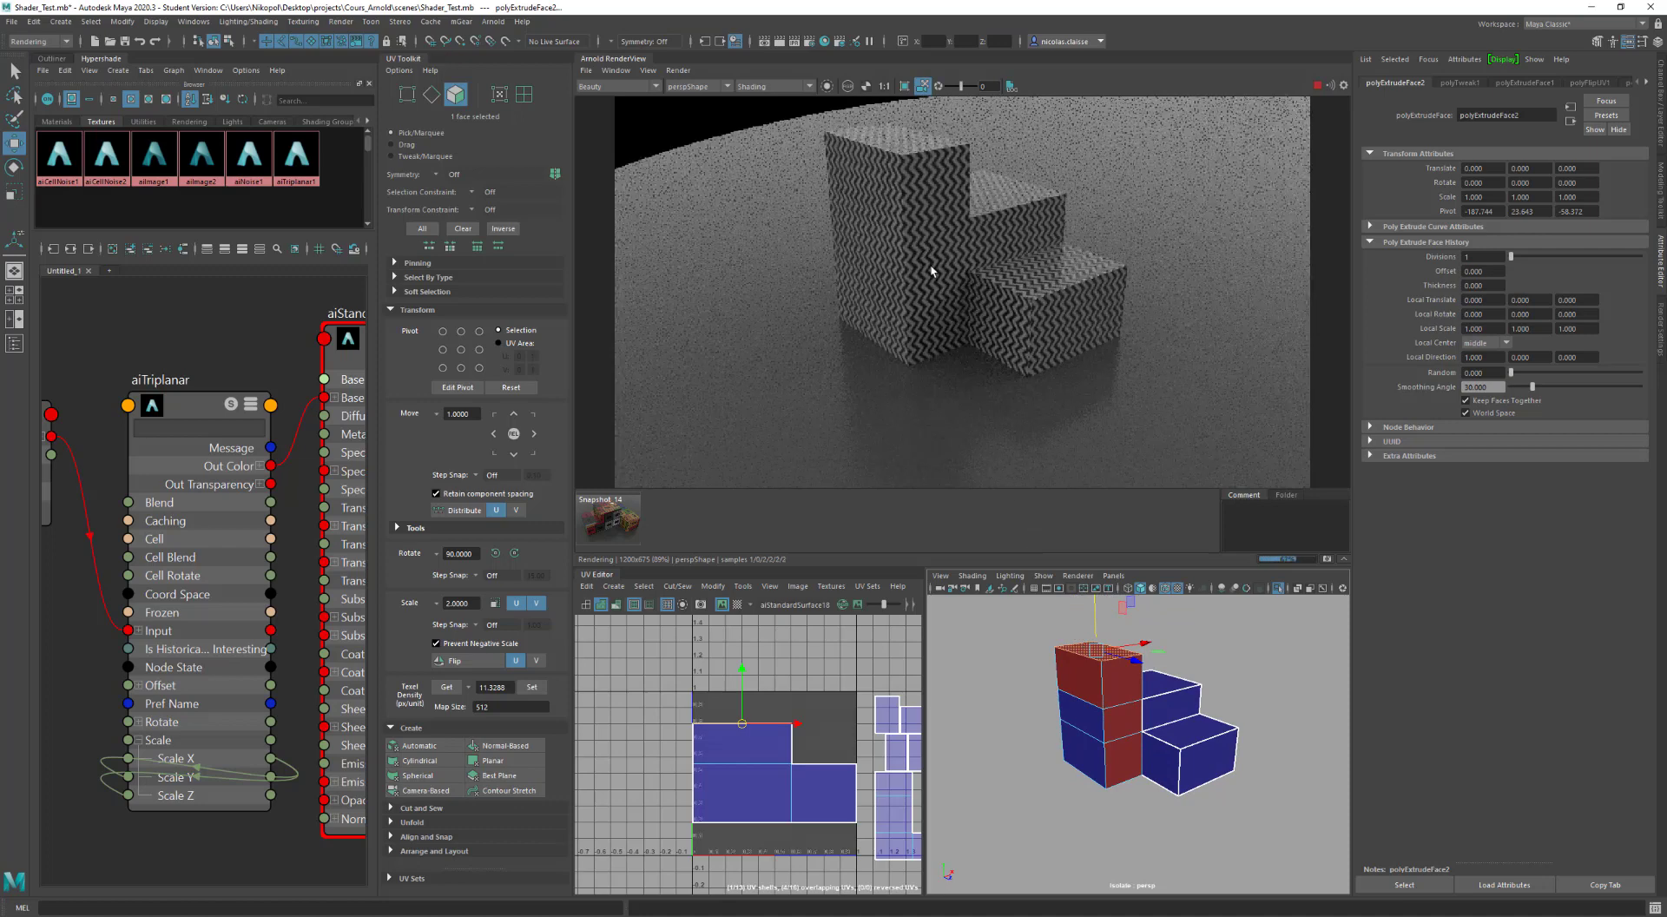
scroll(930, 271, "up", 8)
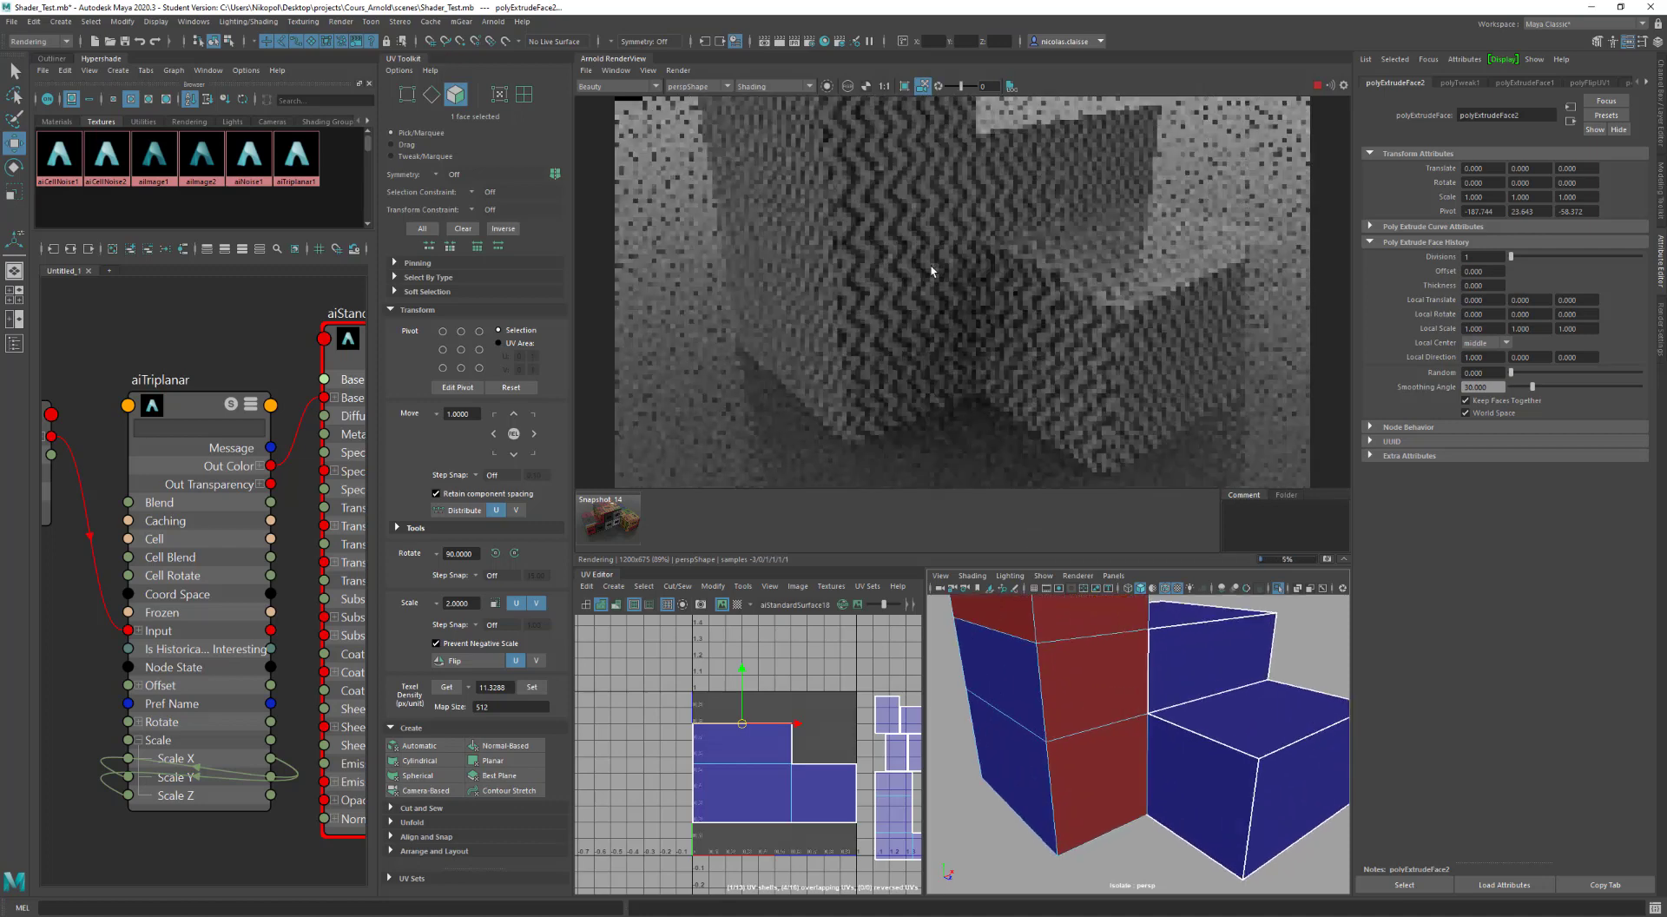
scroll(930, 270, "up", 5)
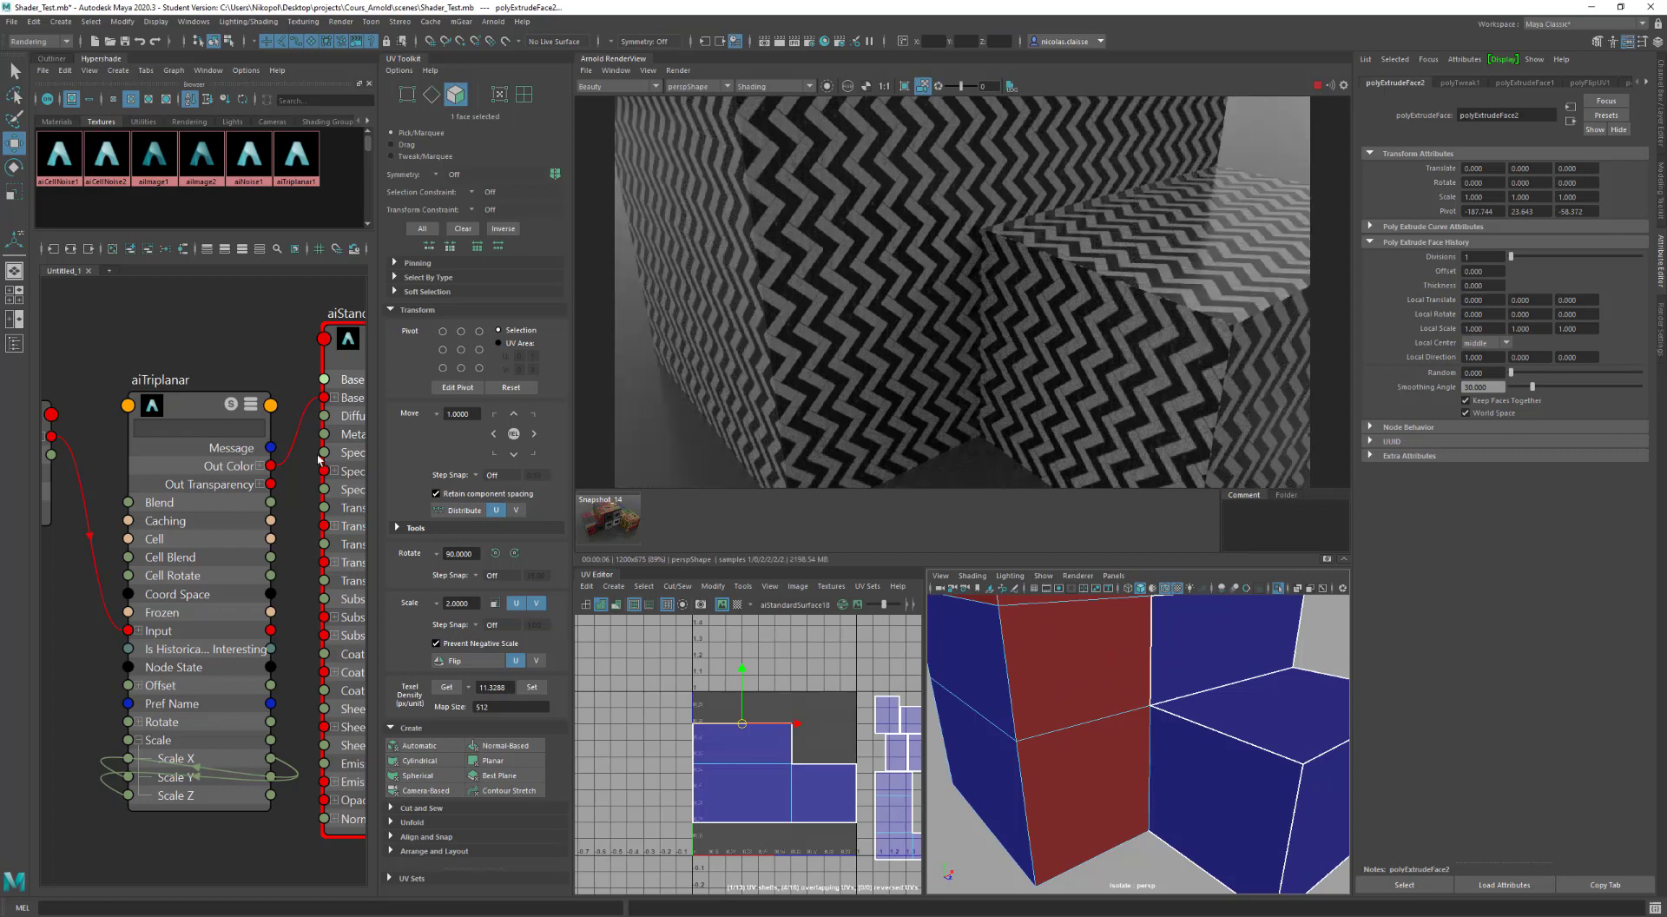
Step: Replace the aiImage node's texture with the decorative damask pattern JPG from the sourceimages folder and inspect it in the render
middle_click_drag(73, 525, 266, 521, "alt")
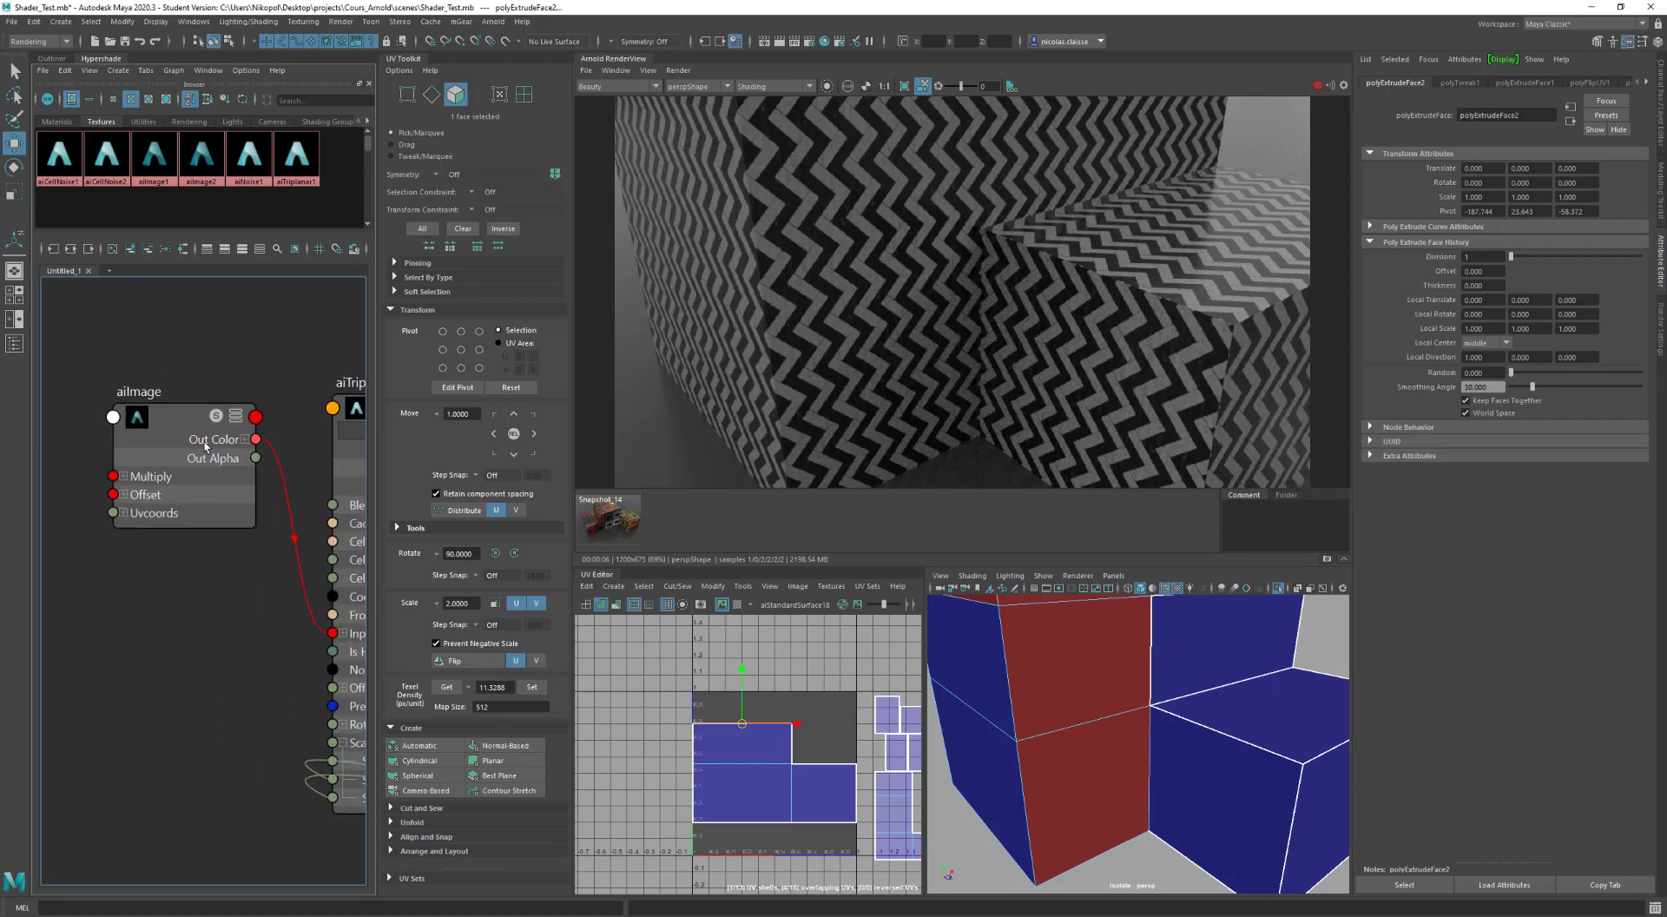
left_click(179, 415)
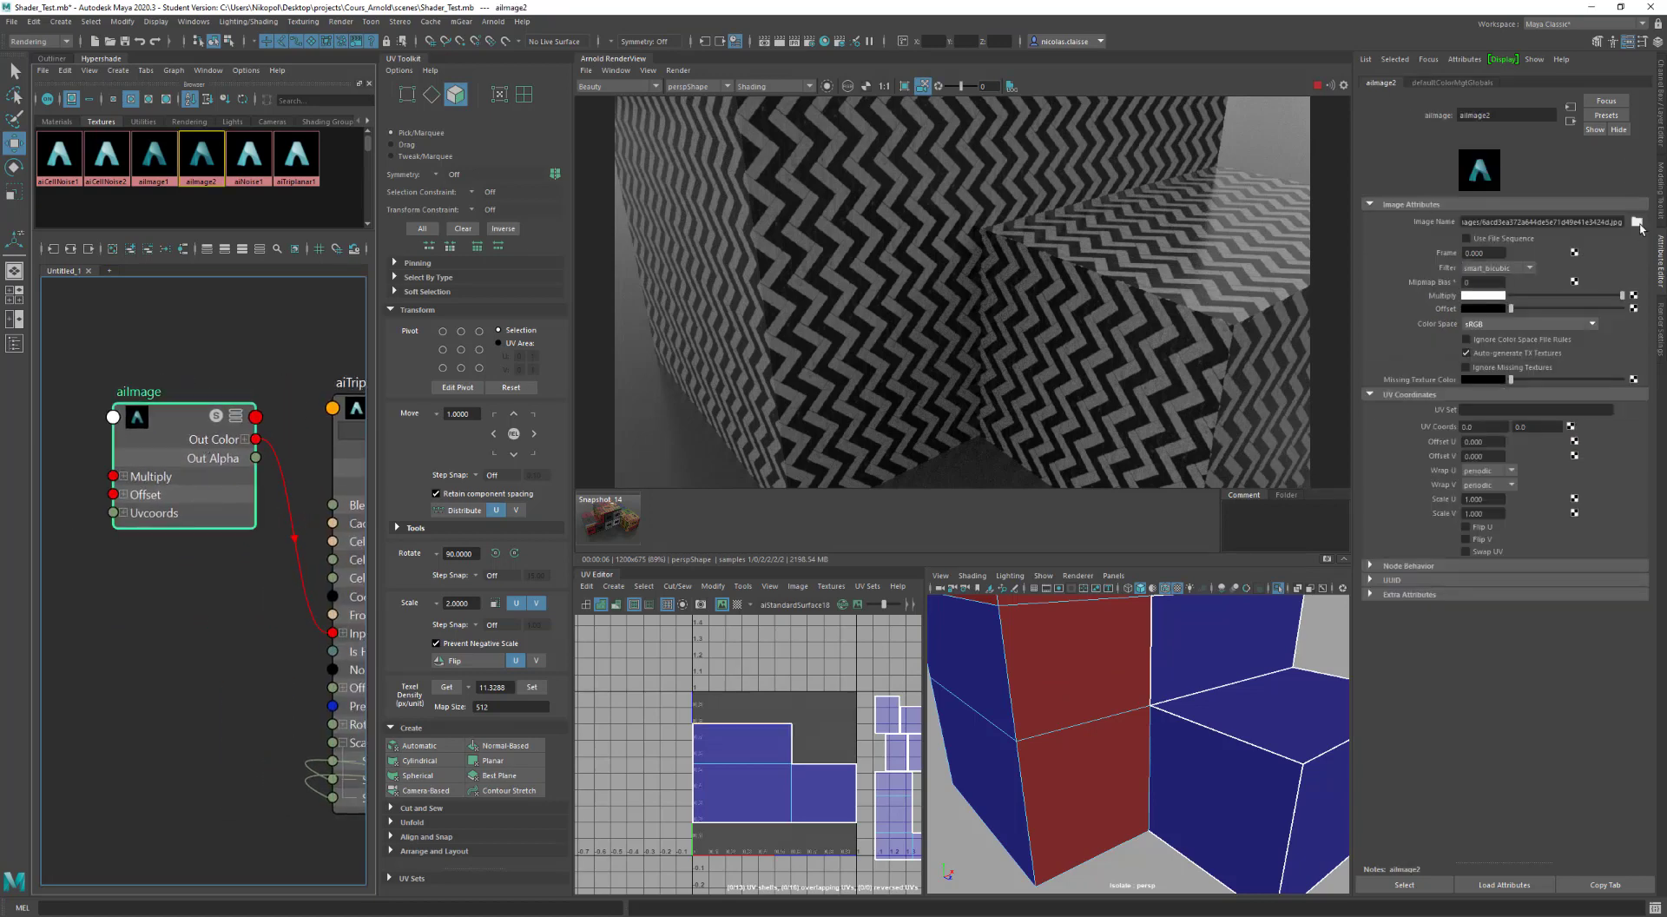
left_click(1636, 222)
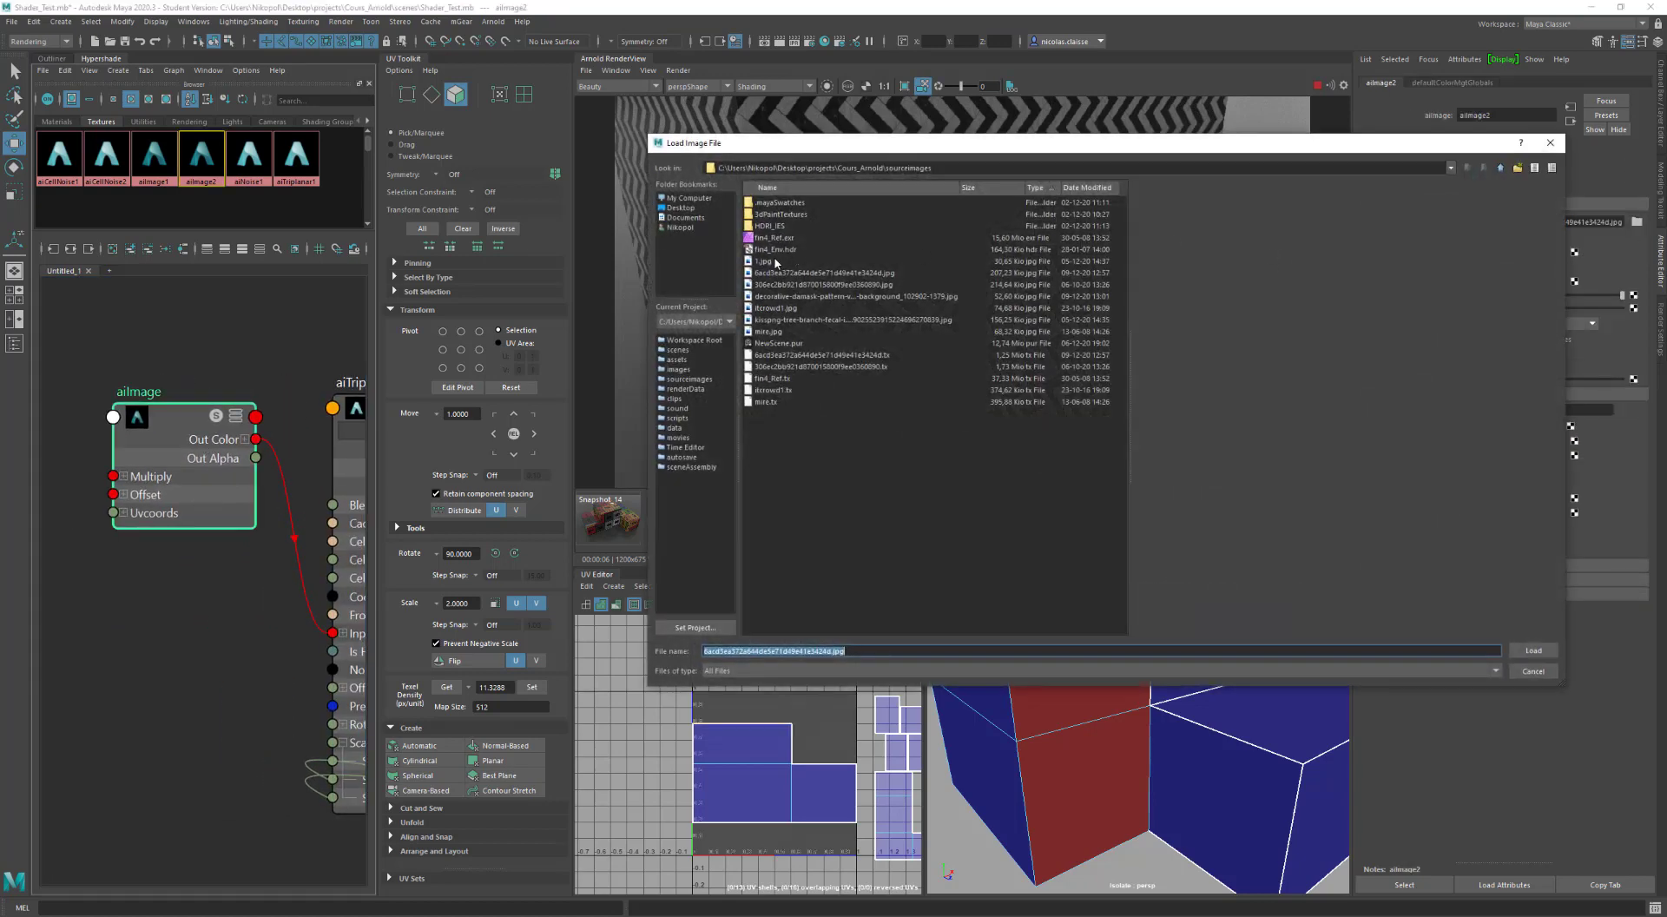
left_click(776, 262)
left_click(778, 274)
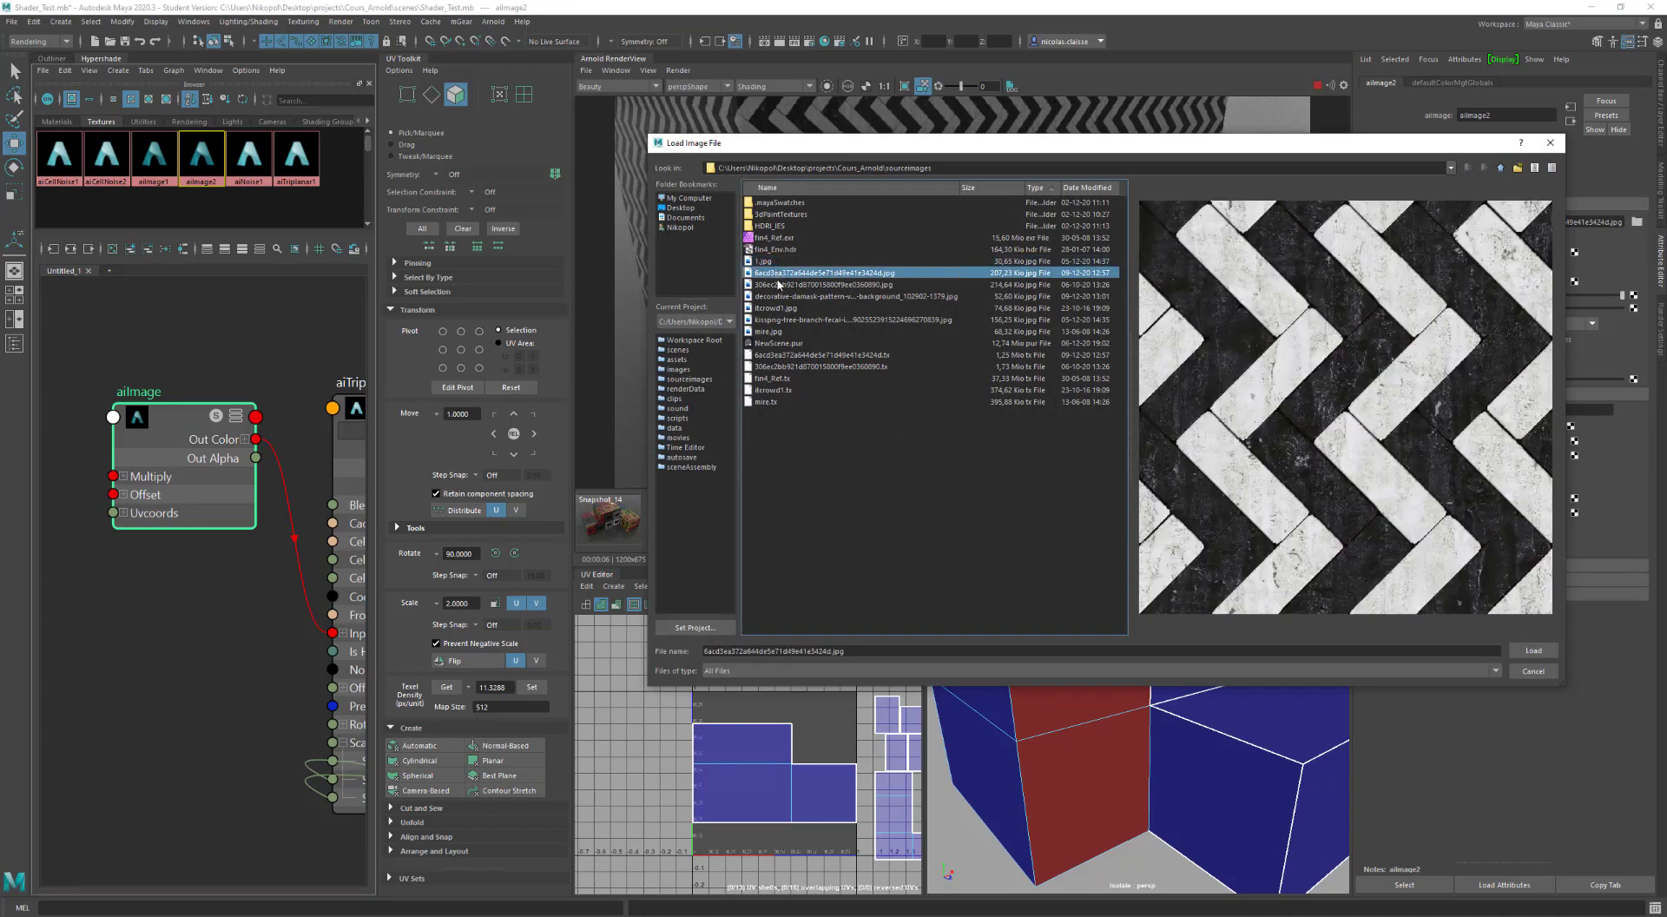
left_click(779, 285)
left_click(786, 297)
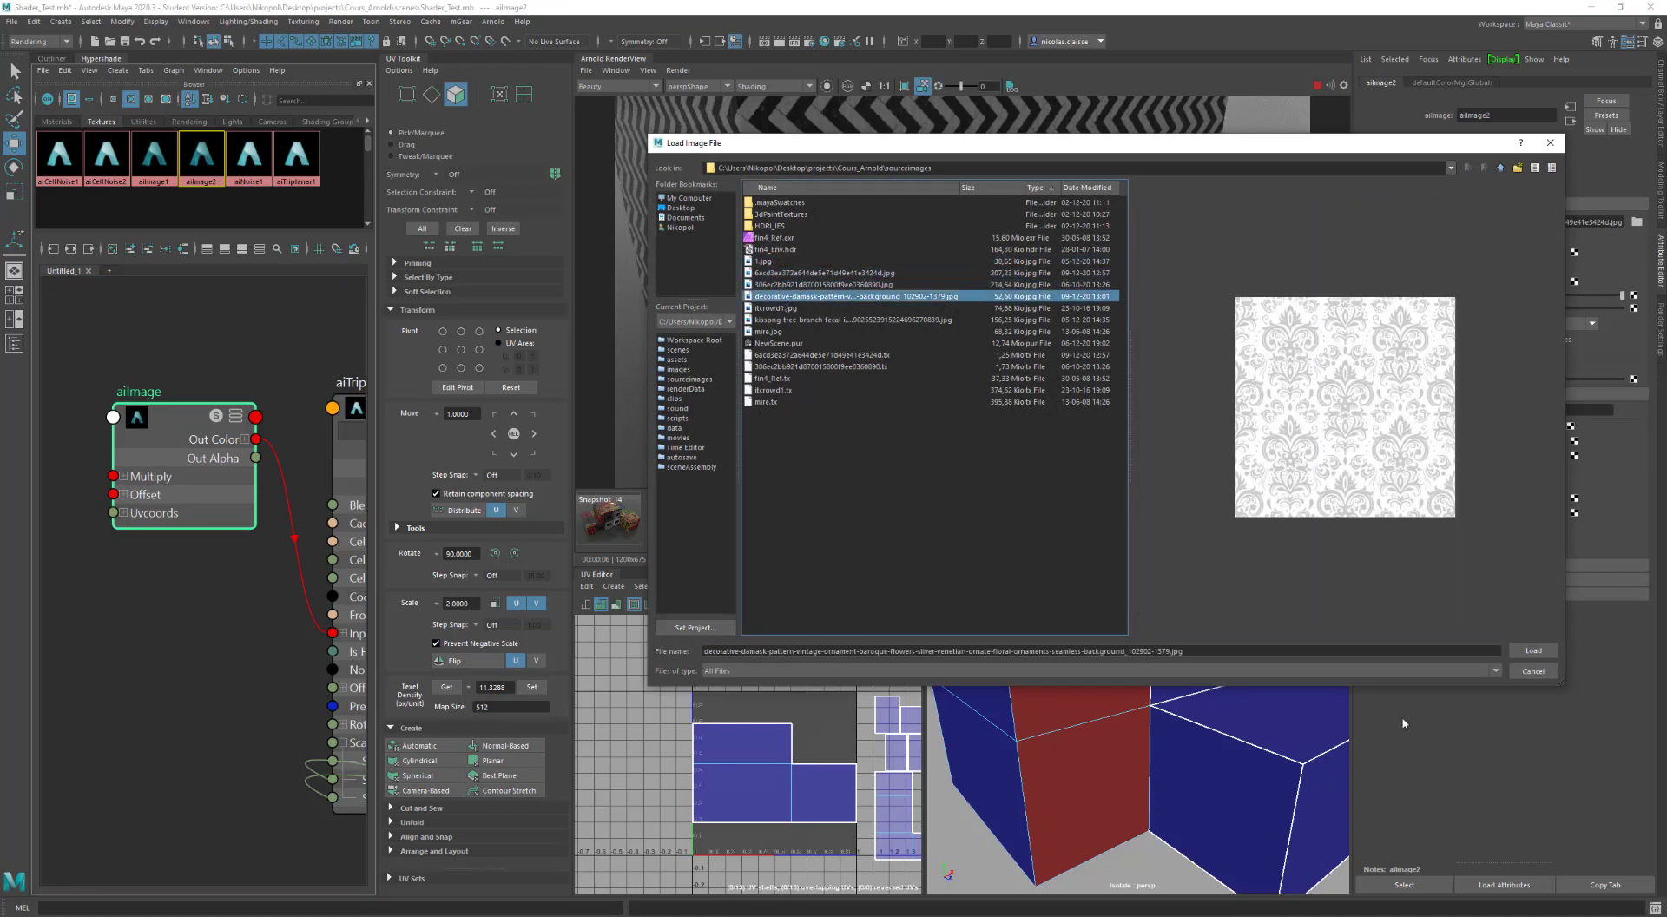
left_click(1532, 671)
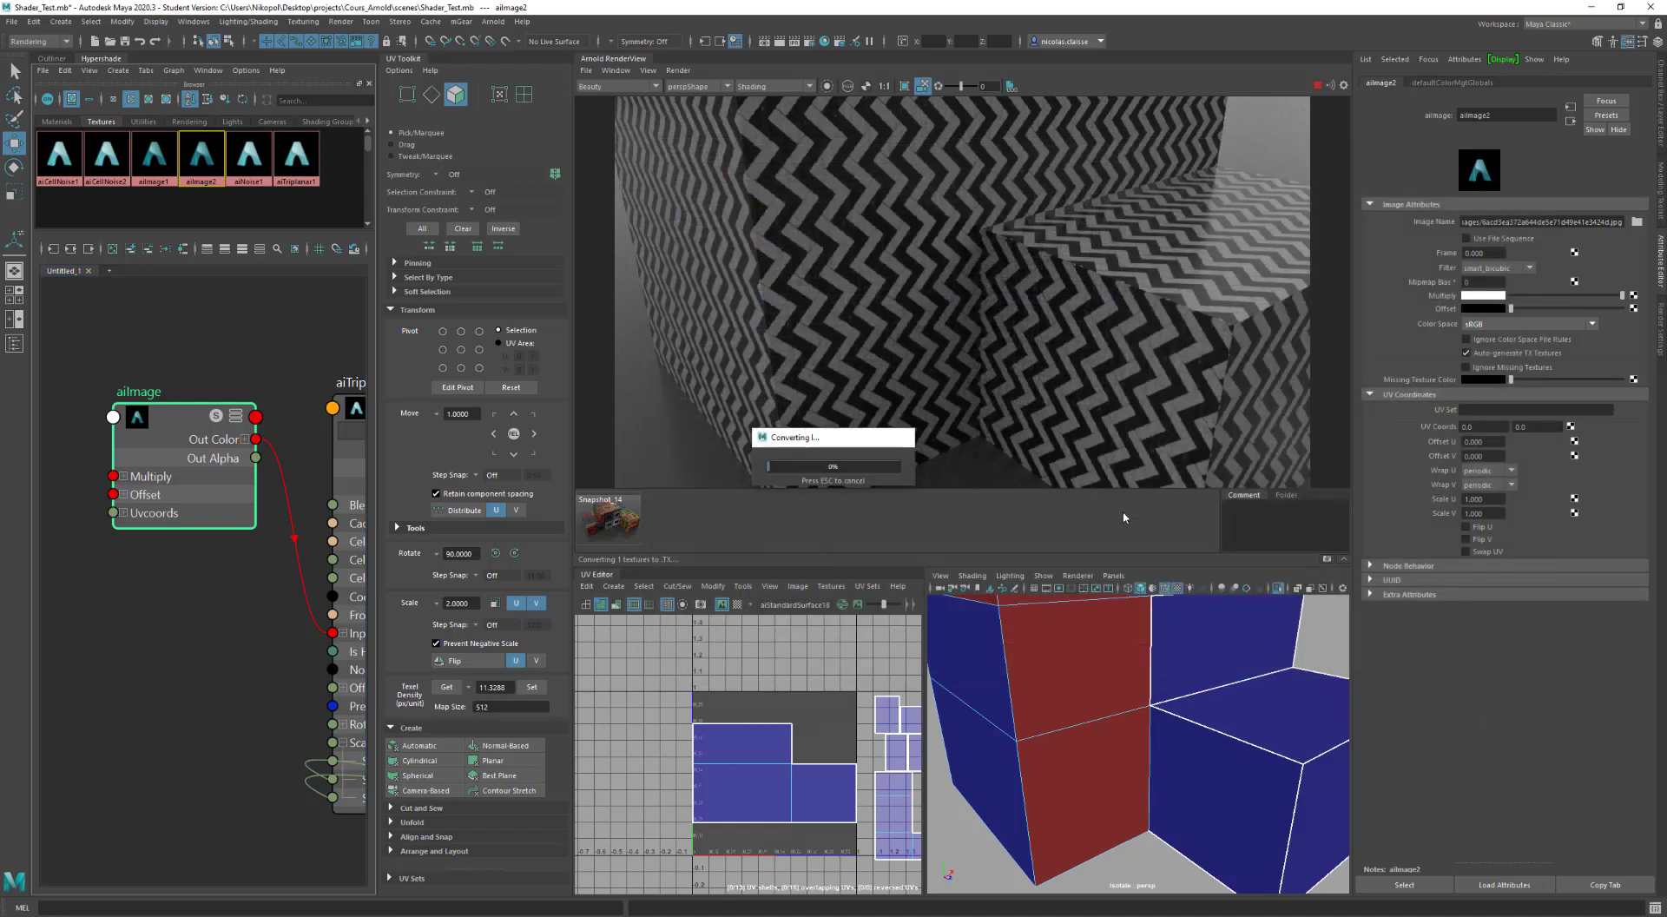
scroll(906, 250, "up", 3)
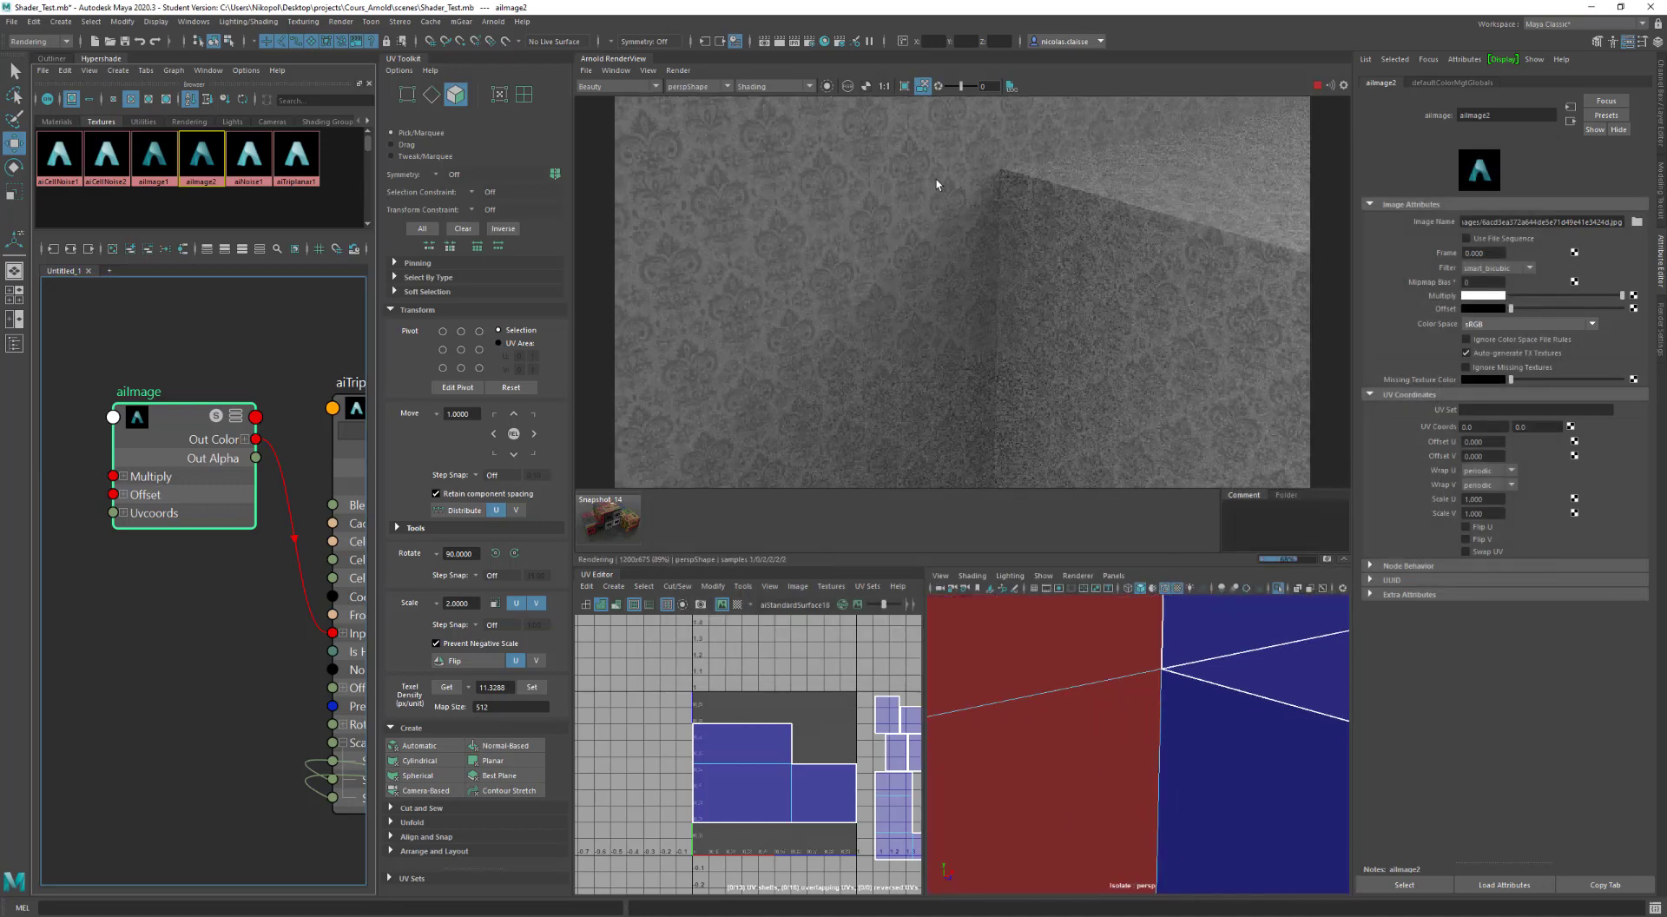
scroll(939, 178, "down", 1)
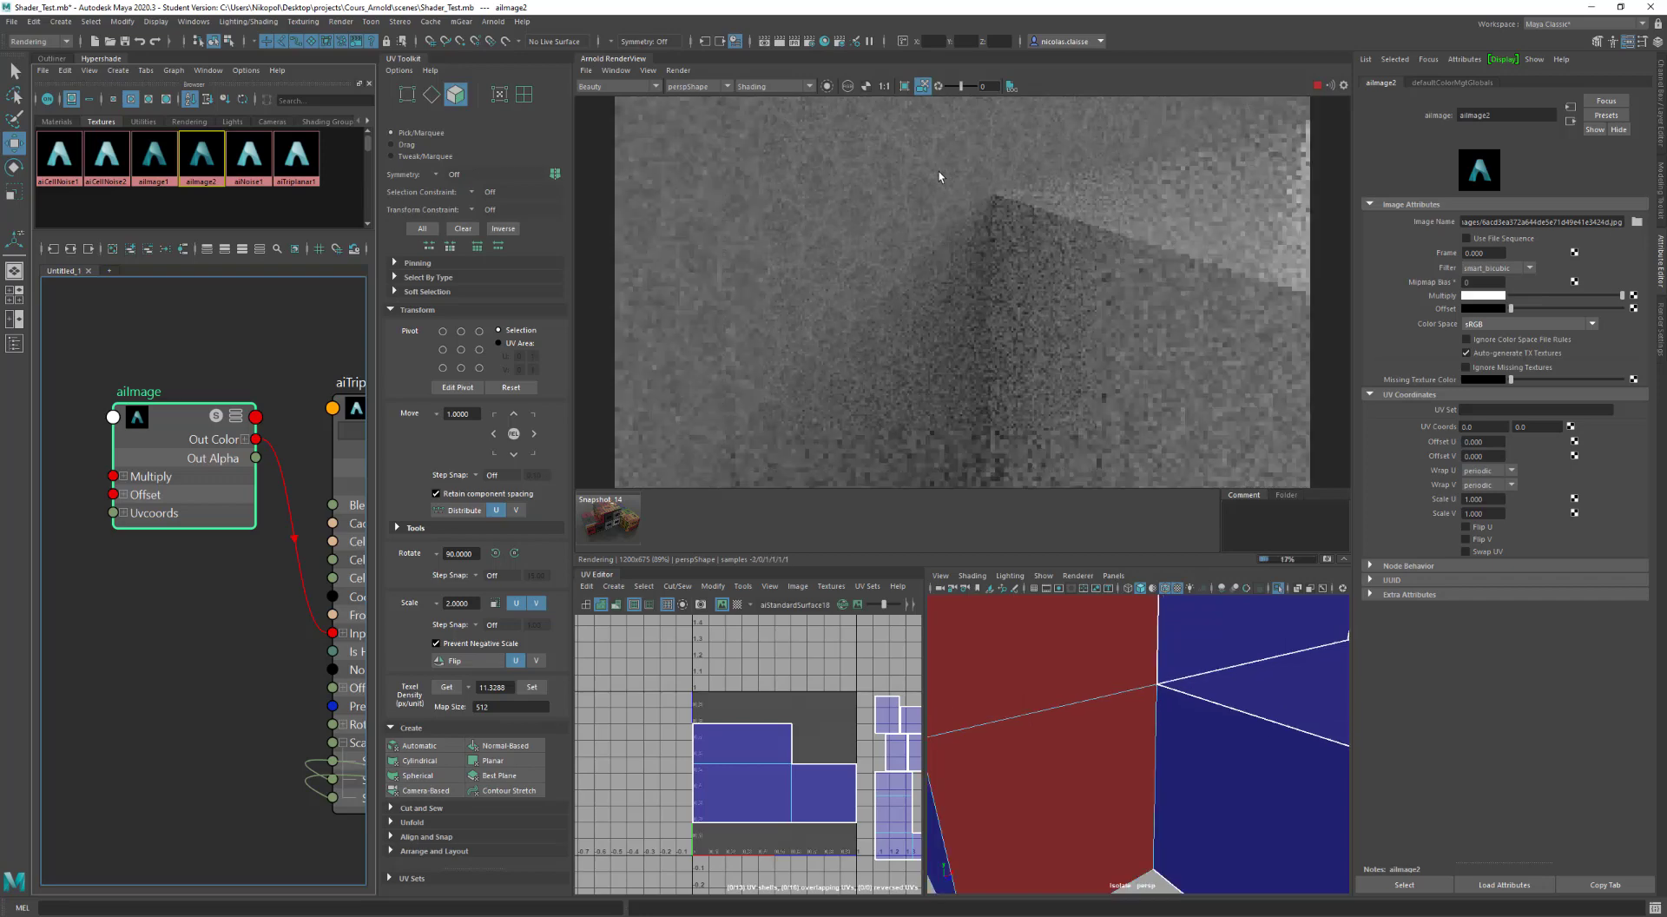
Step: Examine the damask projection on the extruded side block and its inner corners from several angles
scroll(924, 233, "down", 2)
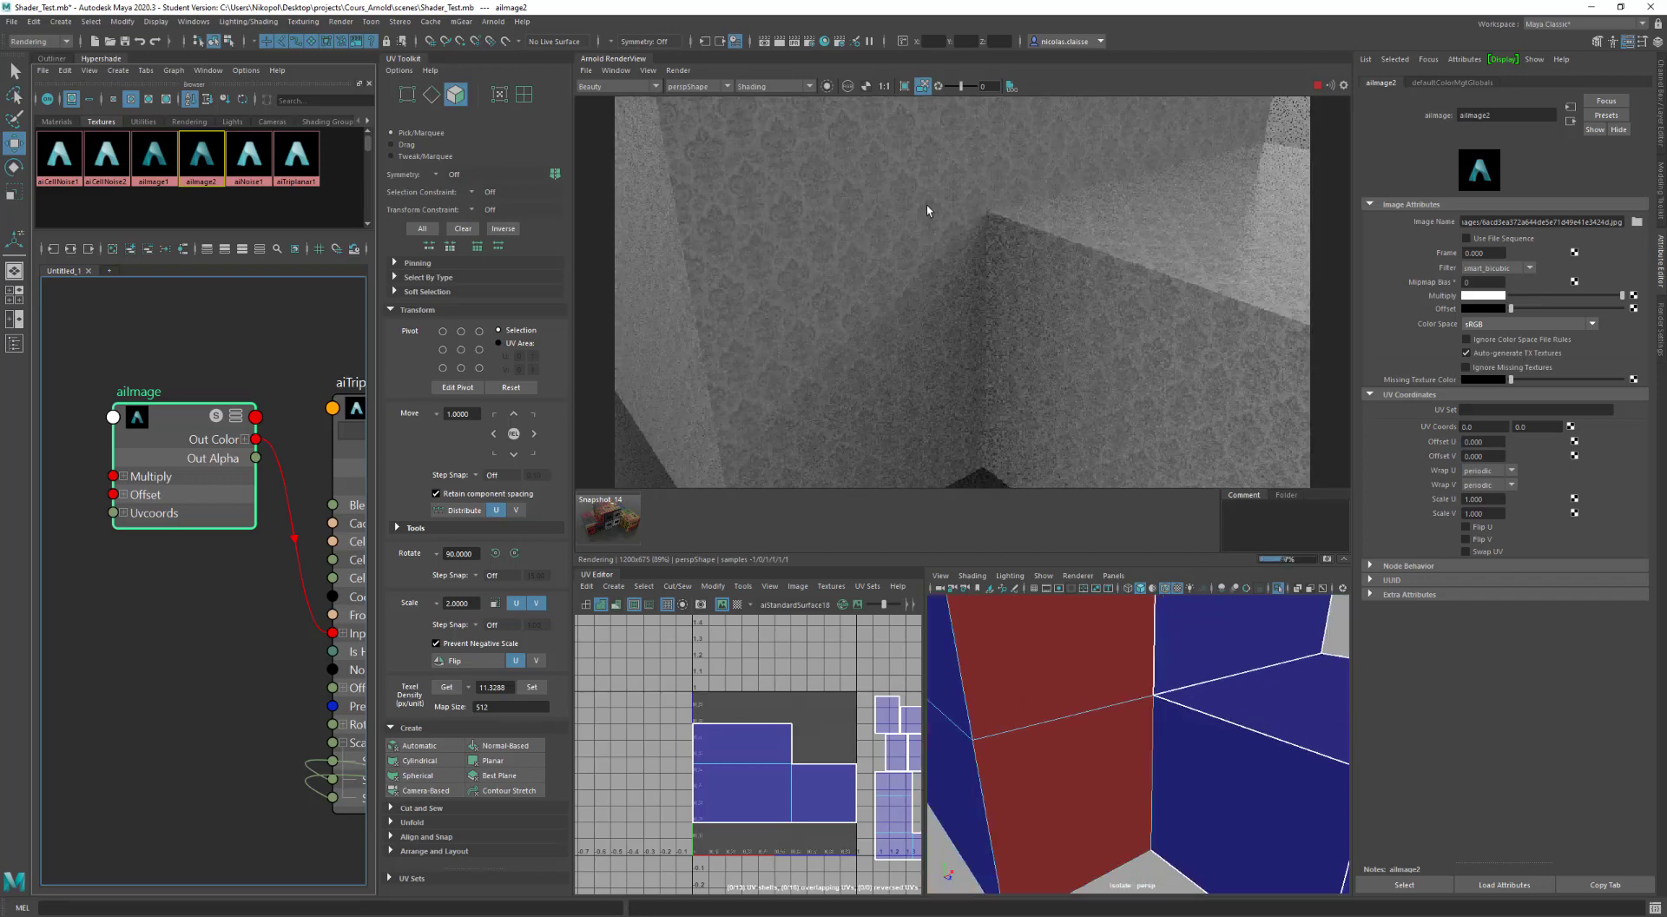
scroll(925, 205, "down", 1)
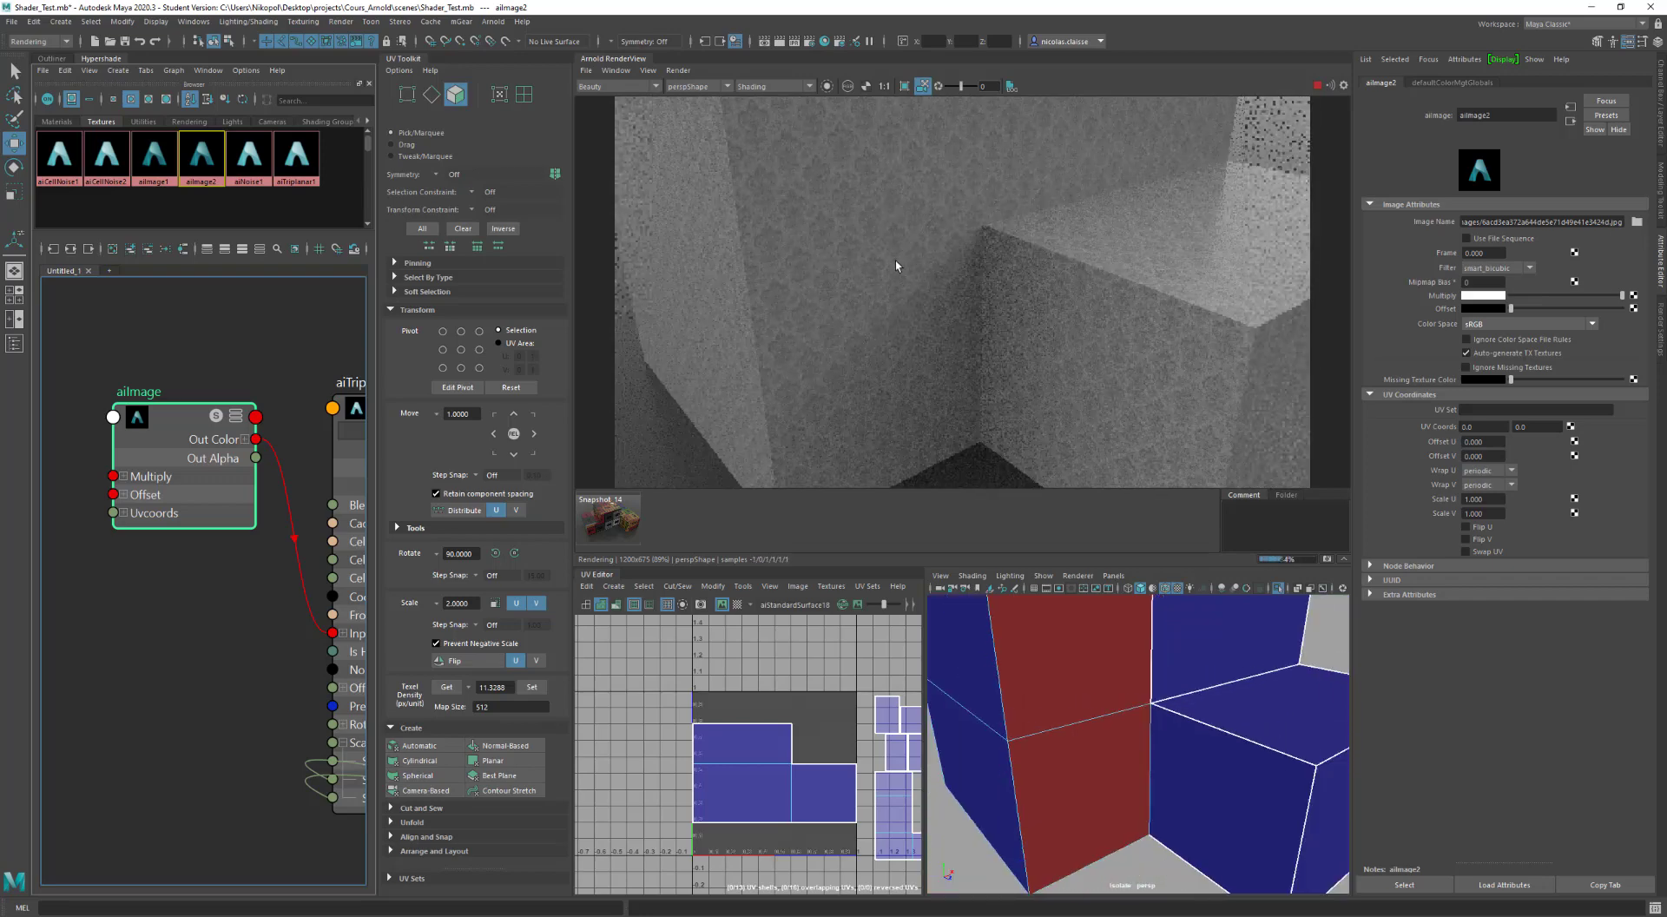
scroll(903, 260, "down", 1)
scroll(924, 260, "down", 1)
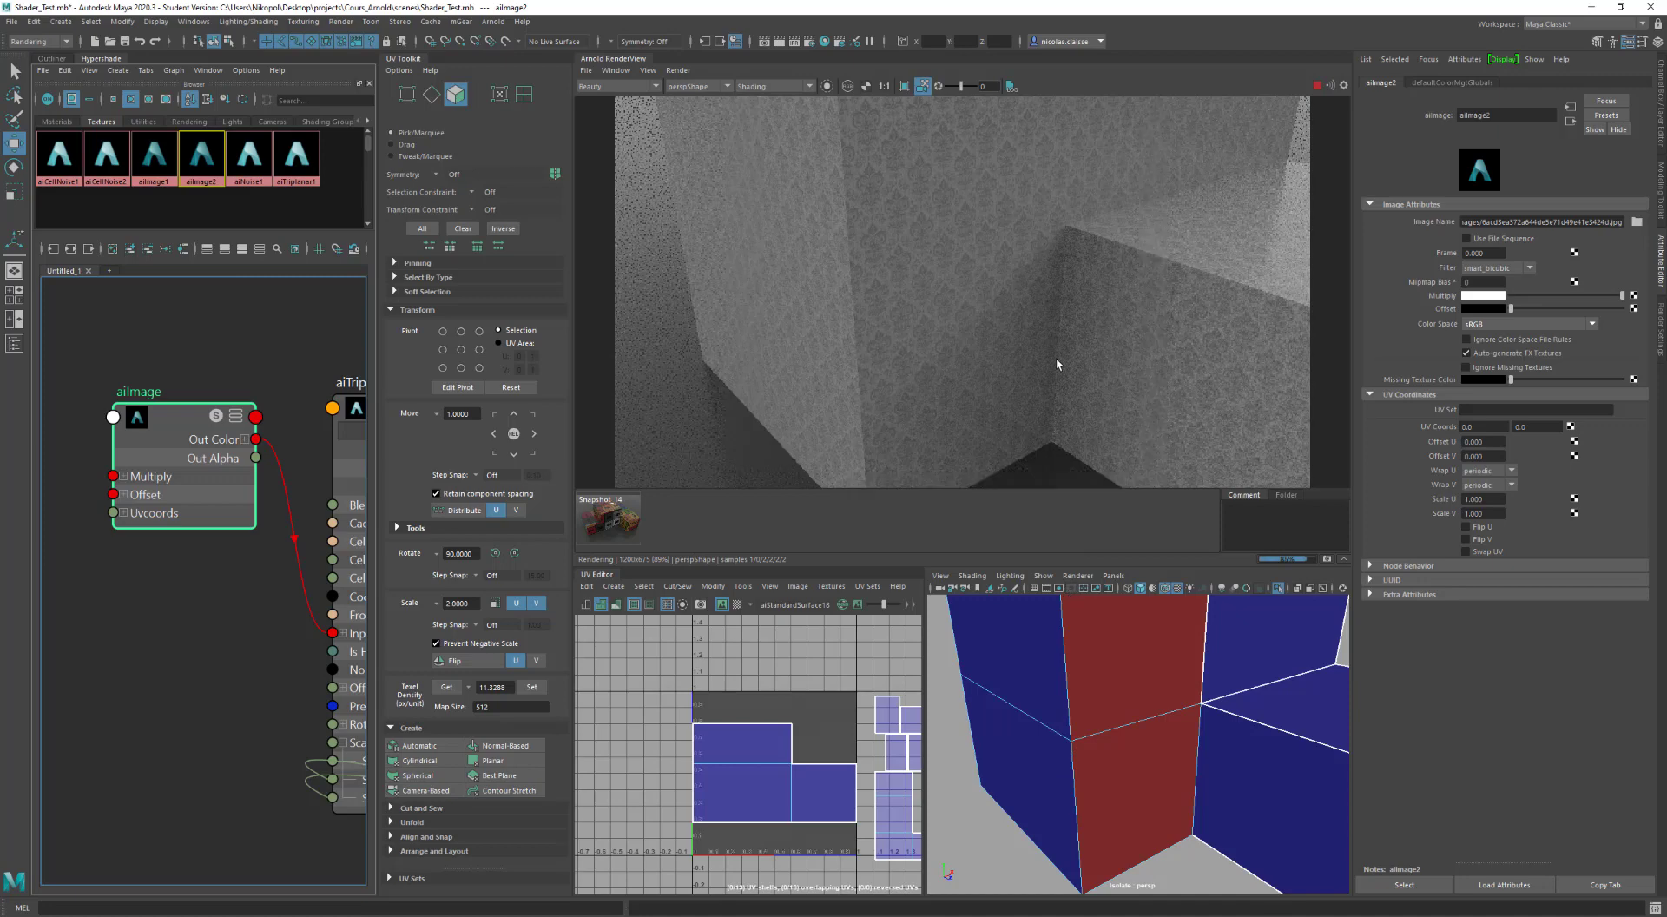
scroll(1055, 358, "down", 1)
left_click_drag(1149, 369, 1024, 347, "alt")
scroll(960, 321, "up", 3)
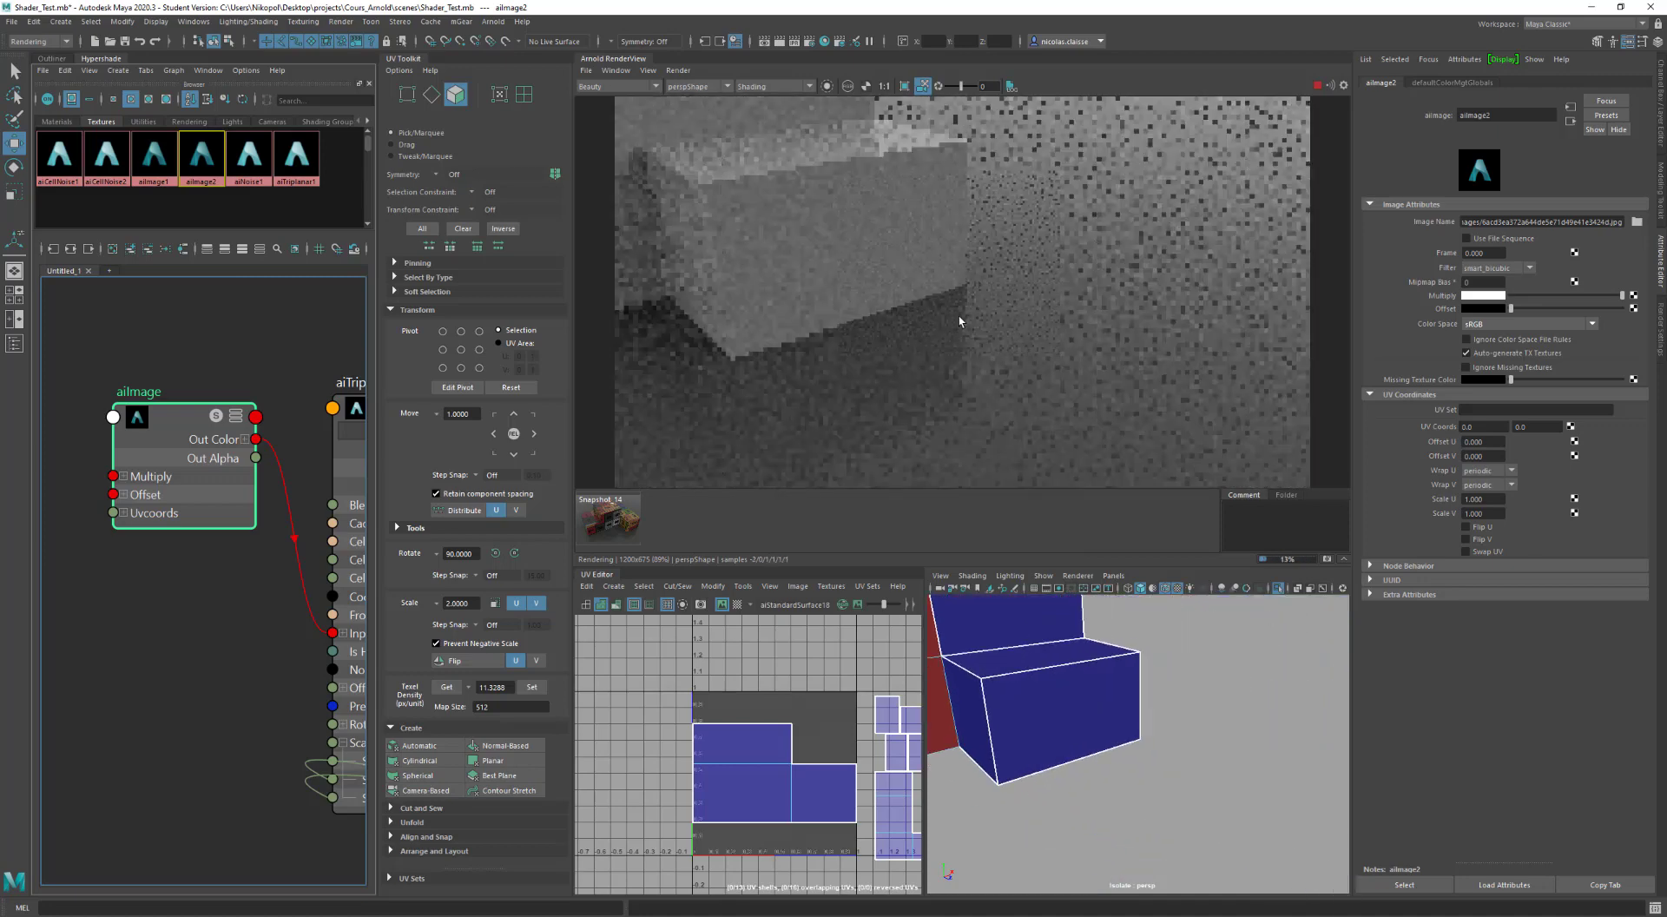
scroll(1066, 608, "down", 1)
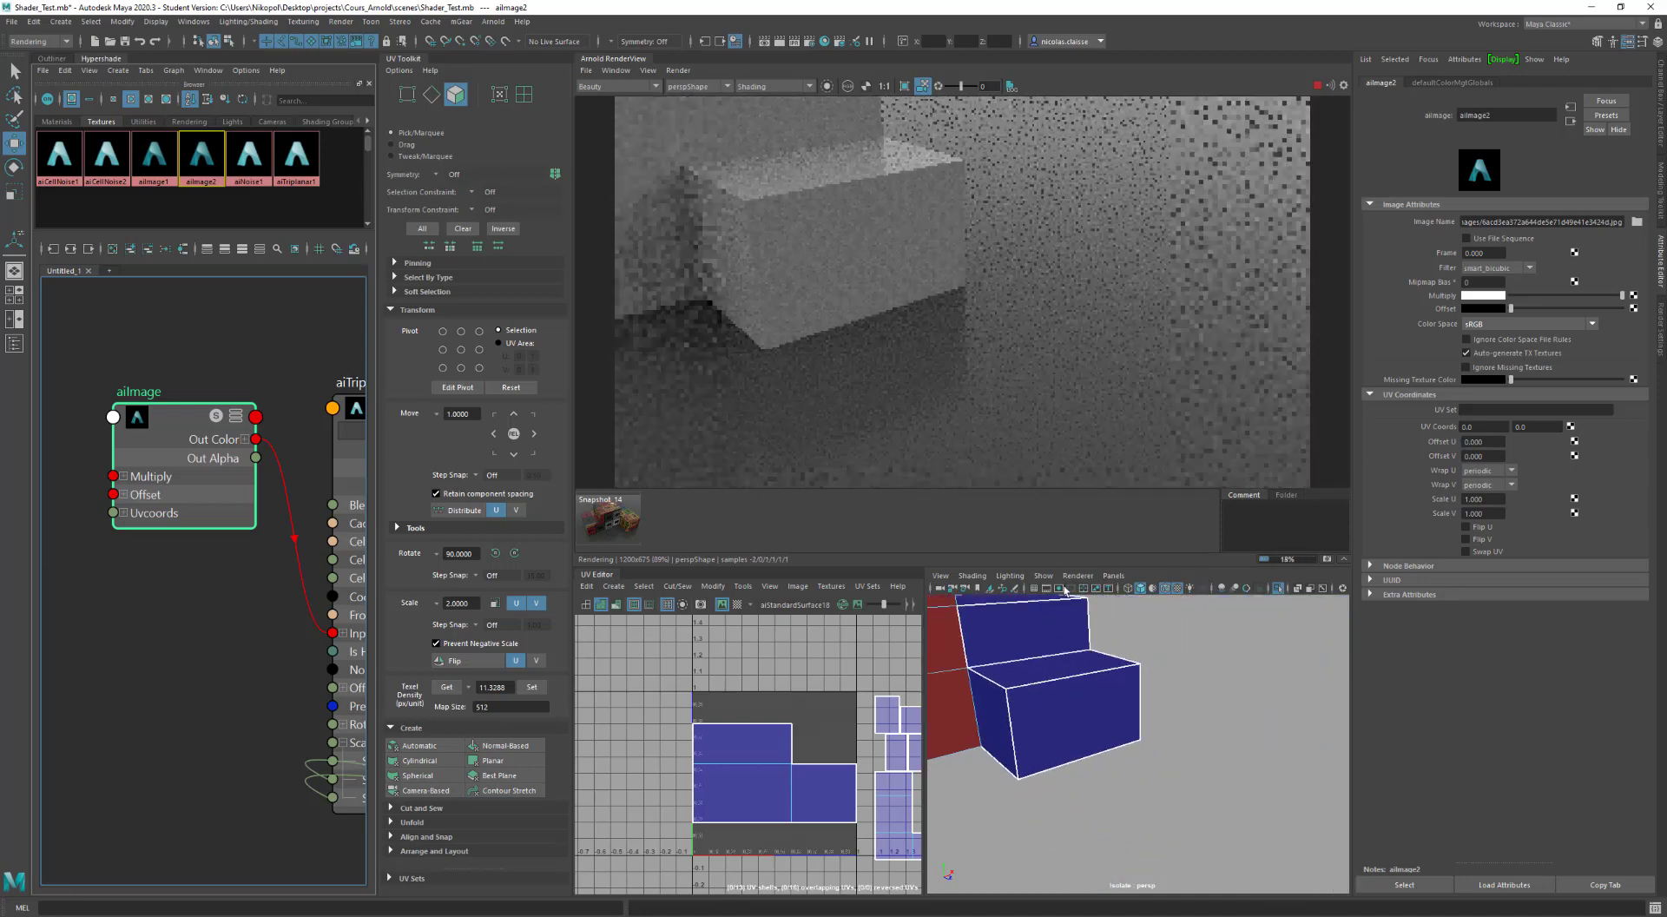
scroll(1146, 738, "up", 1)
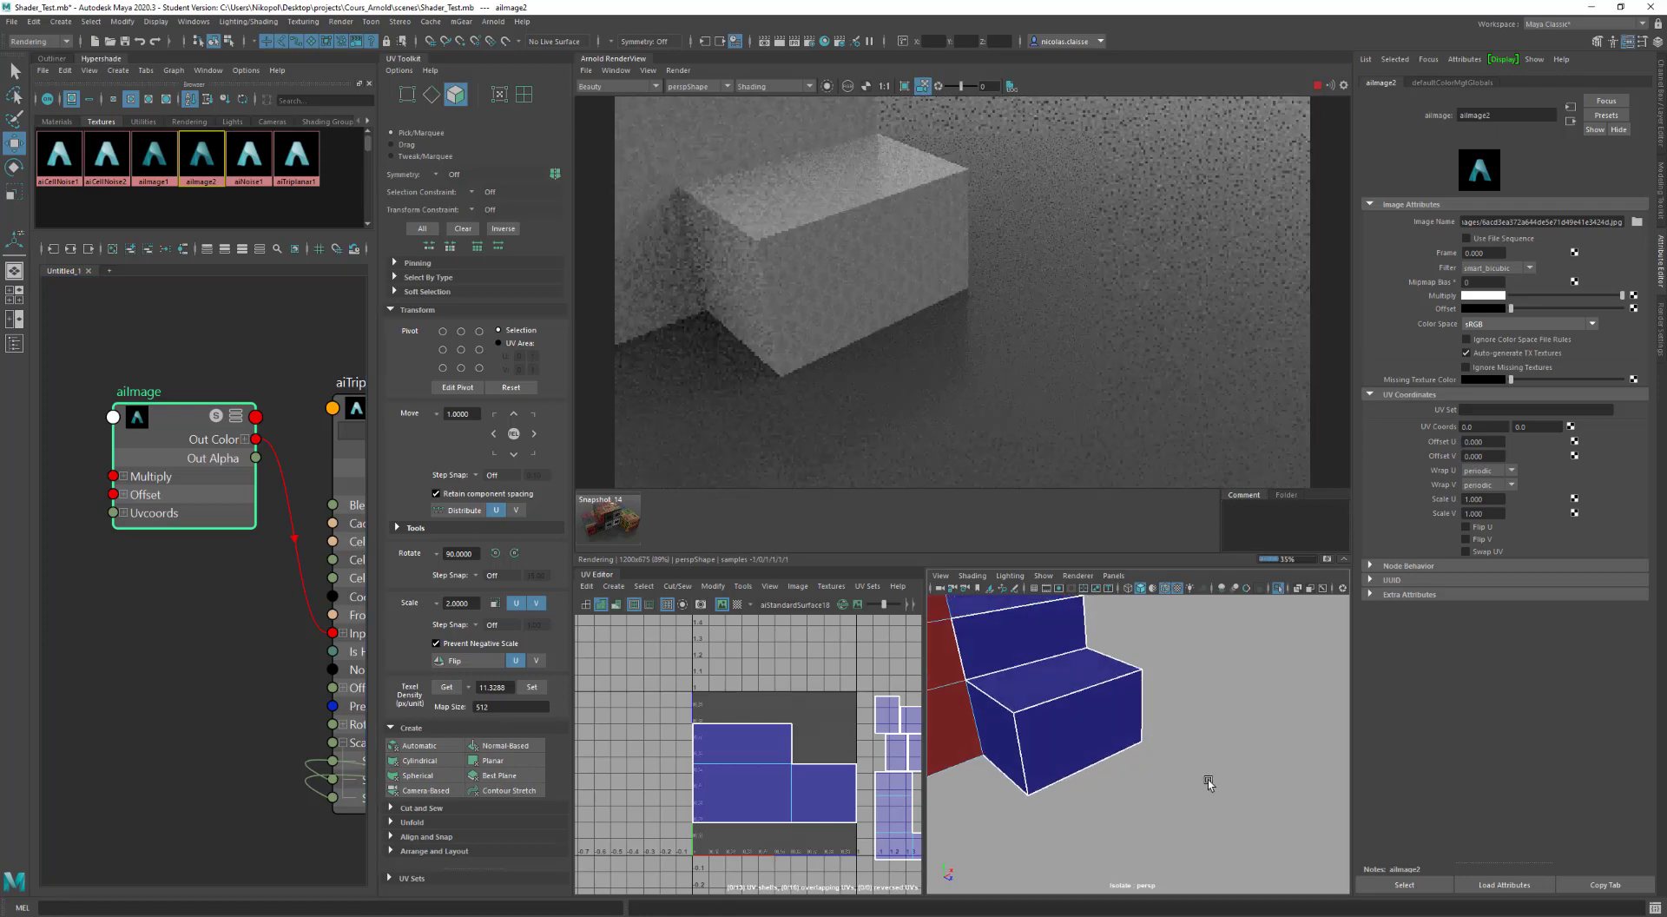
right_click_drag(1209, 712, 1262, 713)
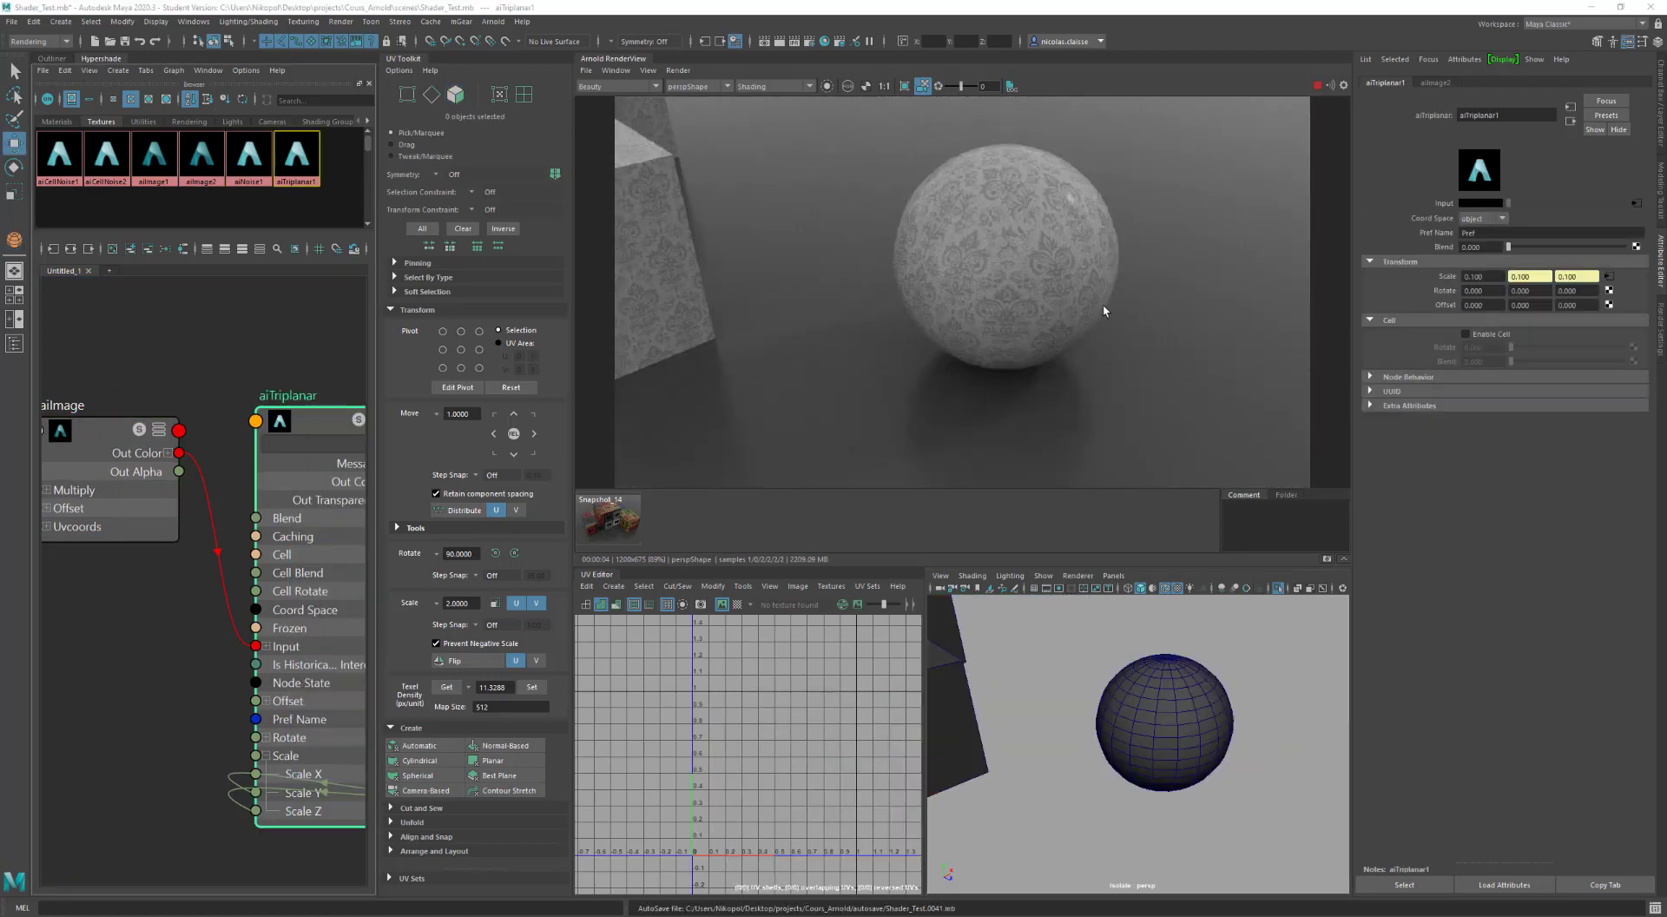
Step: Replace the aiImage node's texture with the coloured number-grid JPG from the sourceimages folder and check it on the sphere
left_click_drag(1047, 292, 1033, 335, "alt")
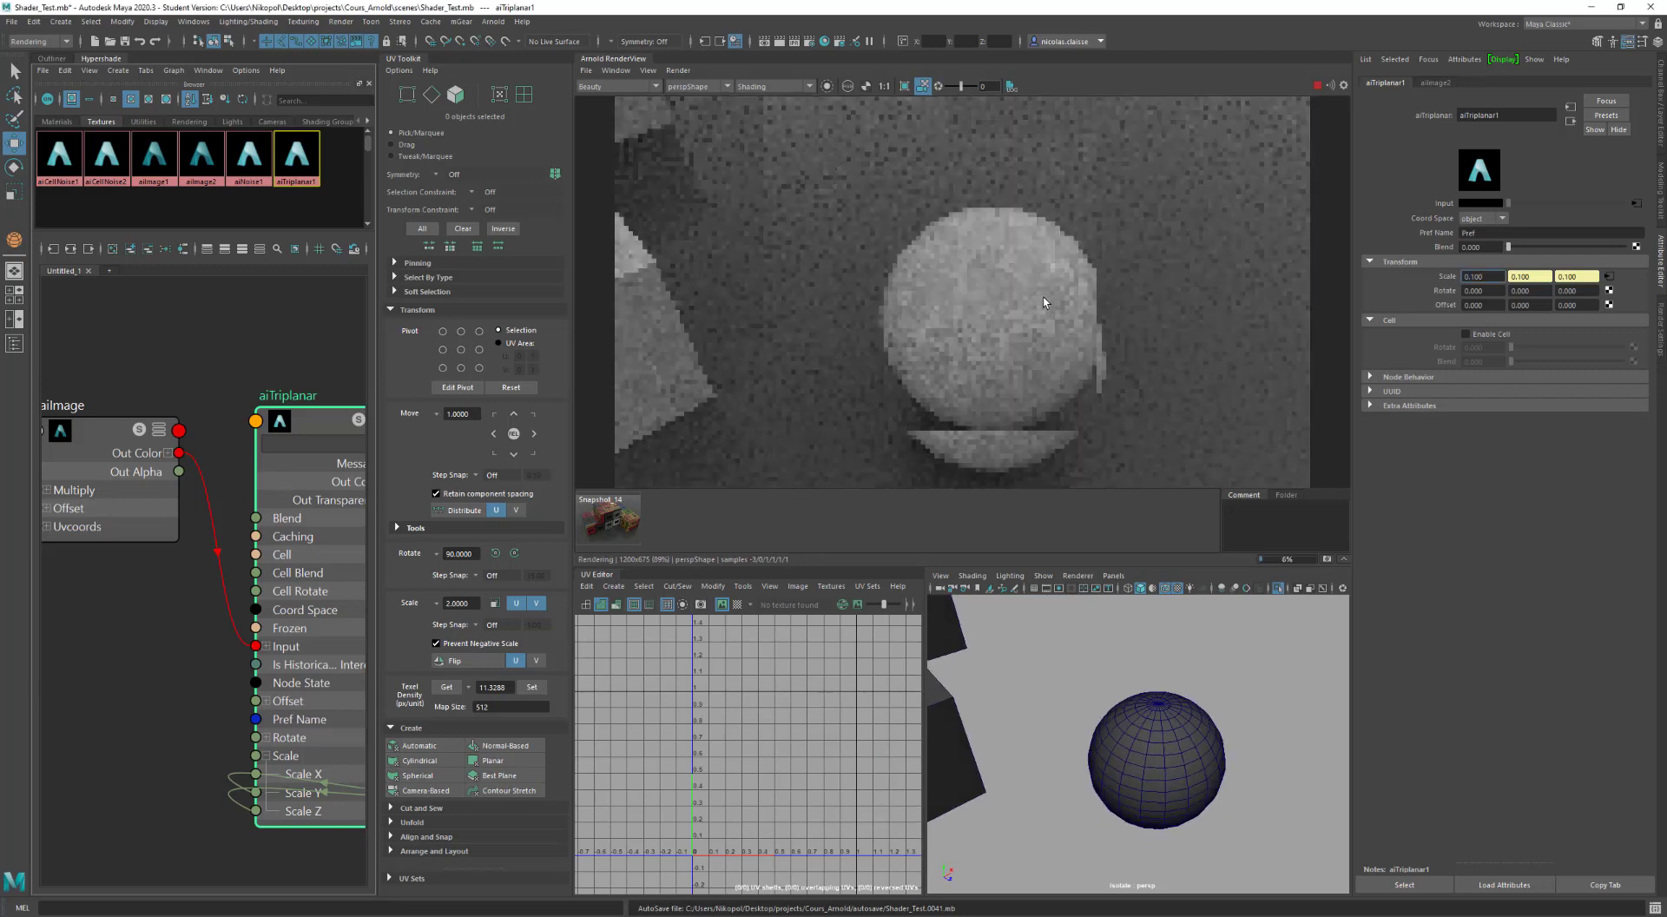
left_click(1483, 276)
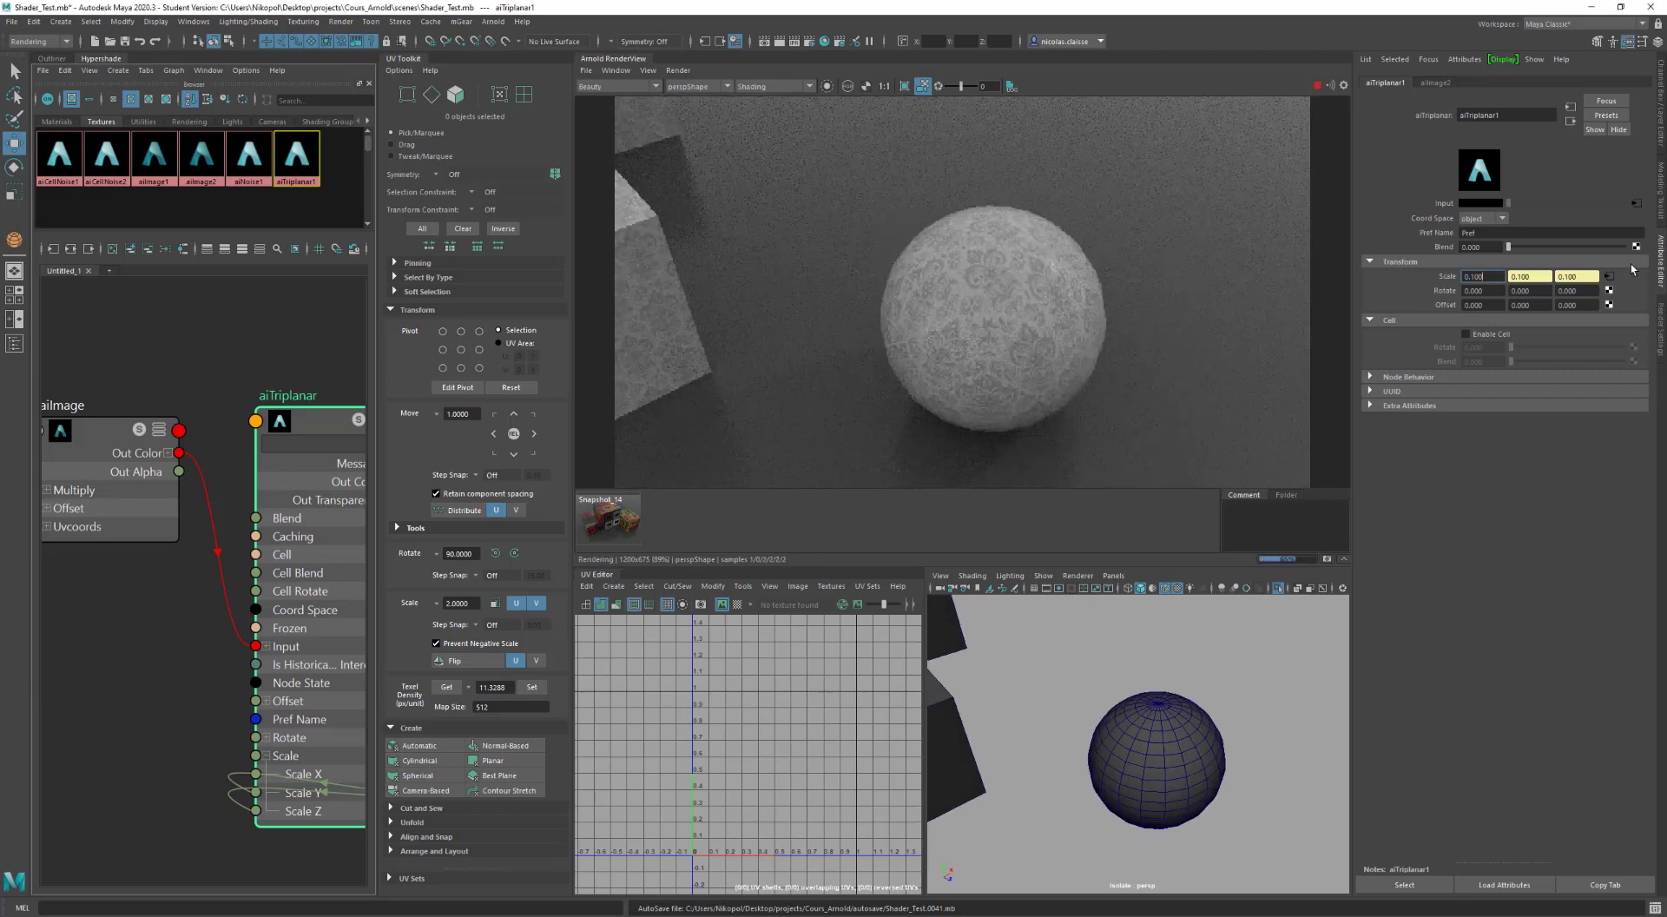
left_click(1637, 204)
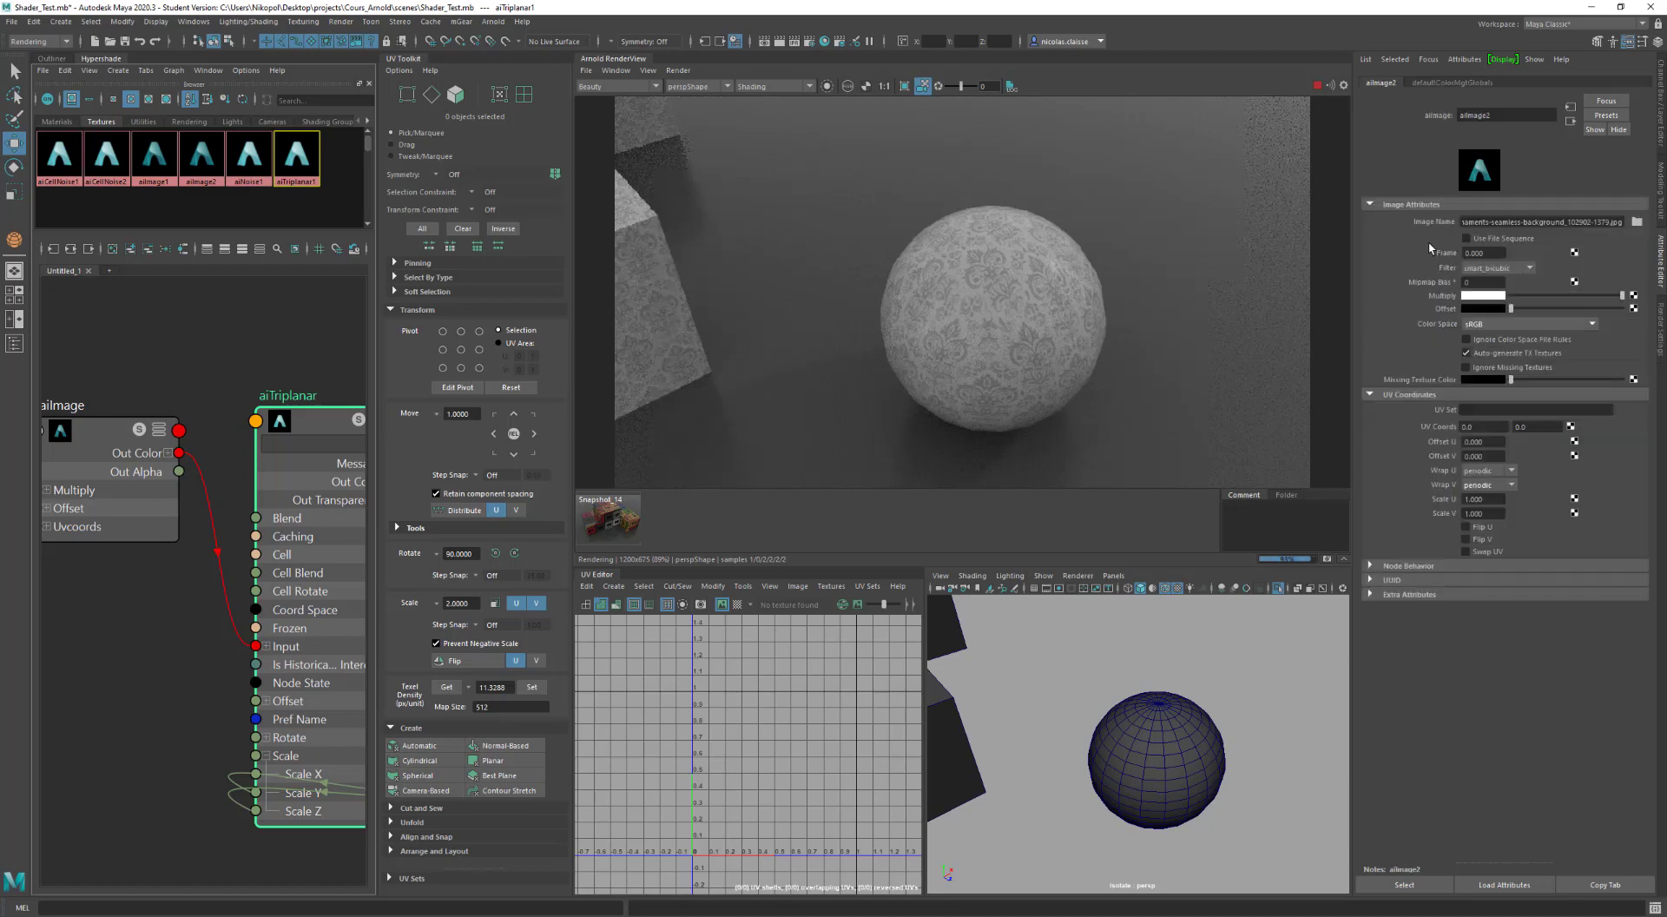
left_click(1636, 221)
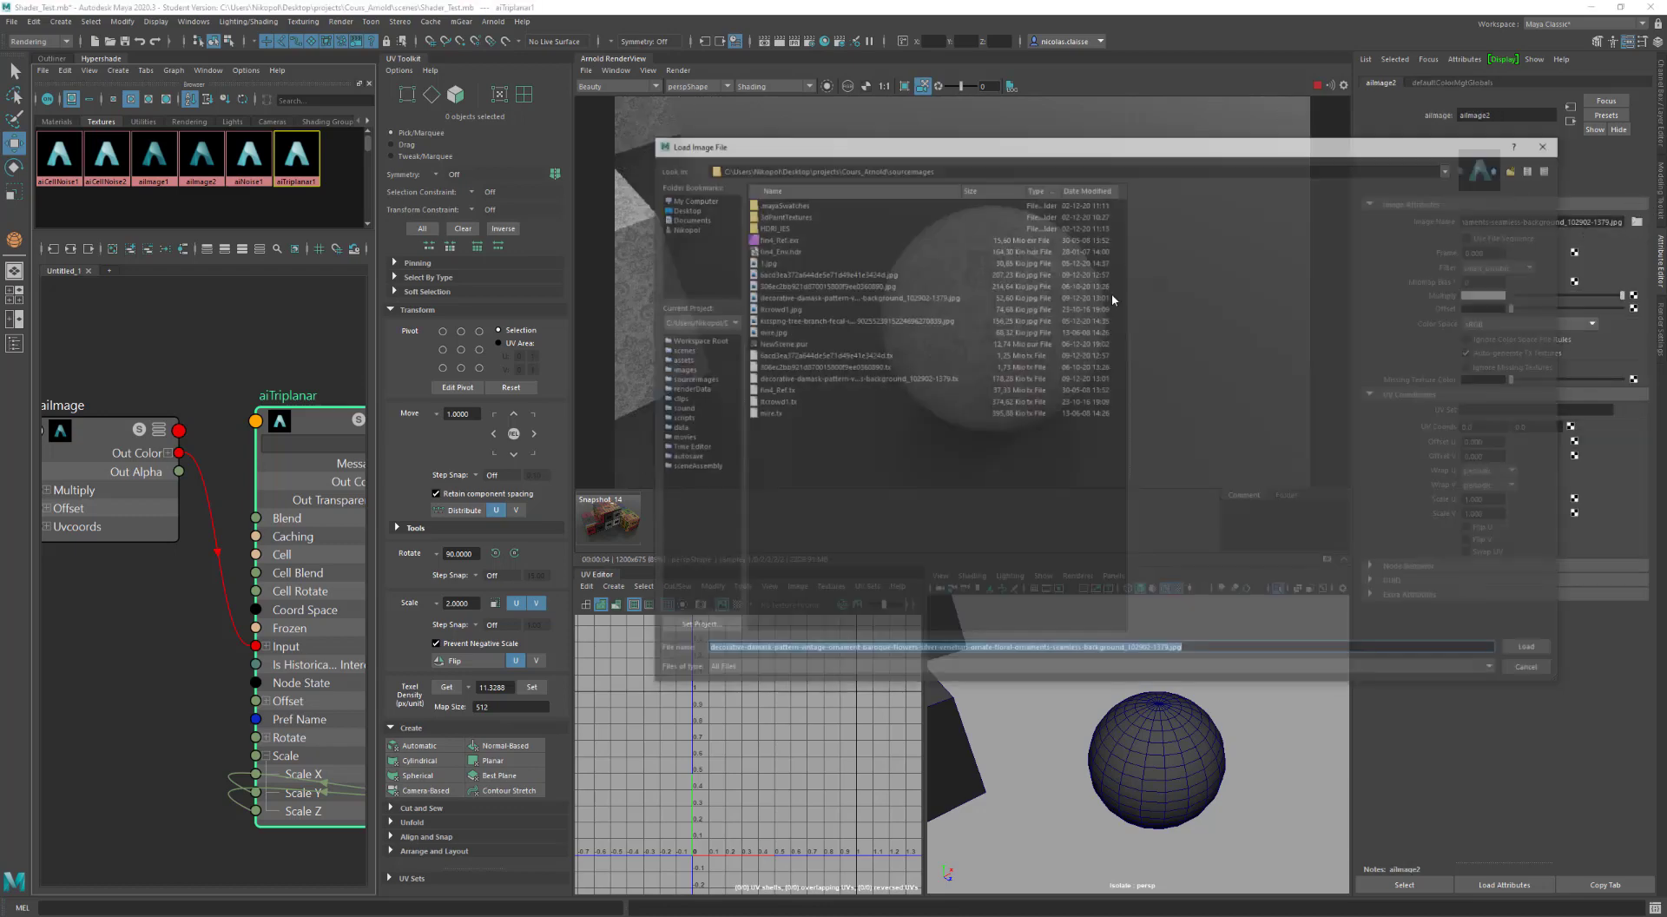
left_click(825, 287)
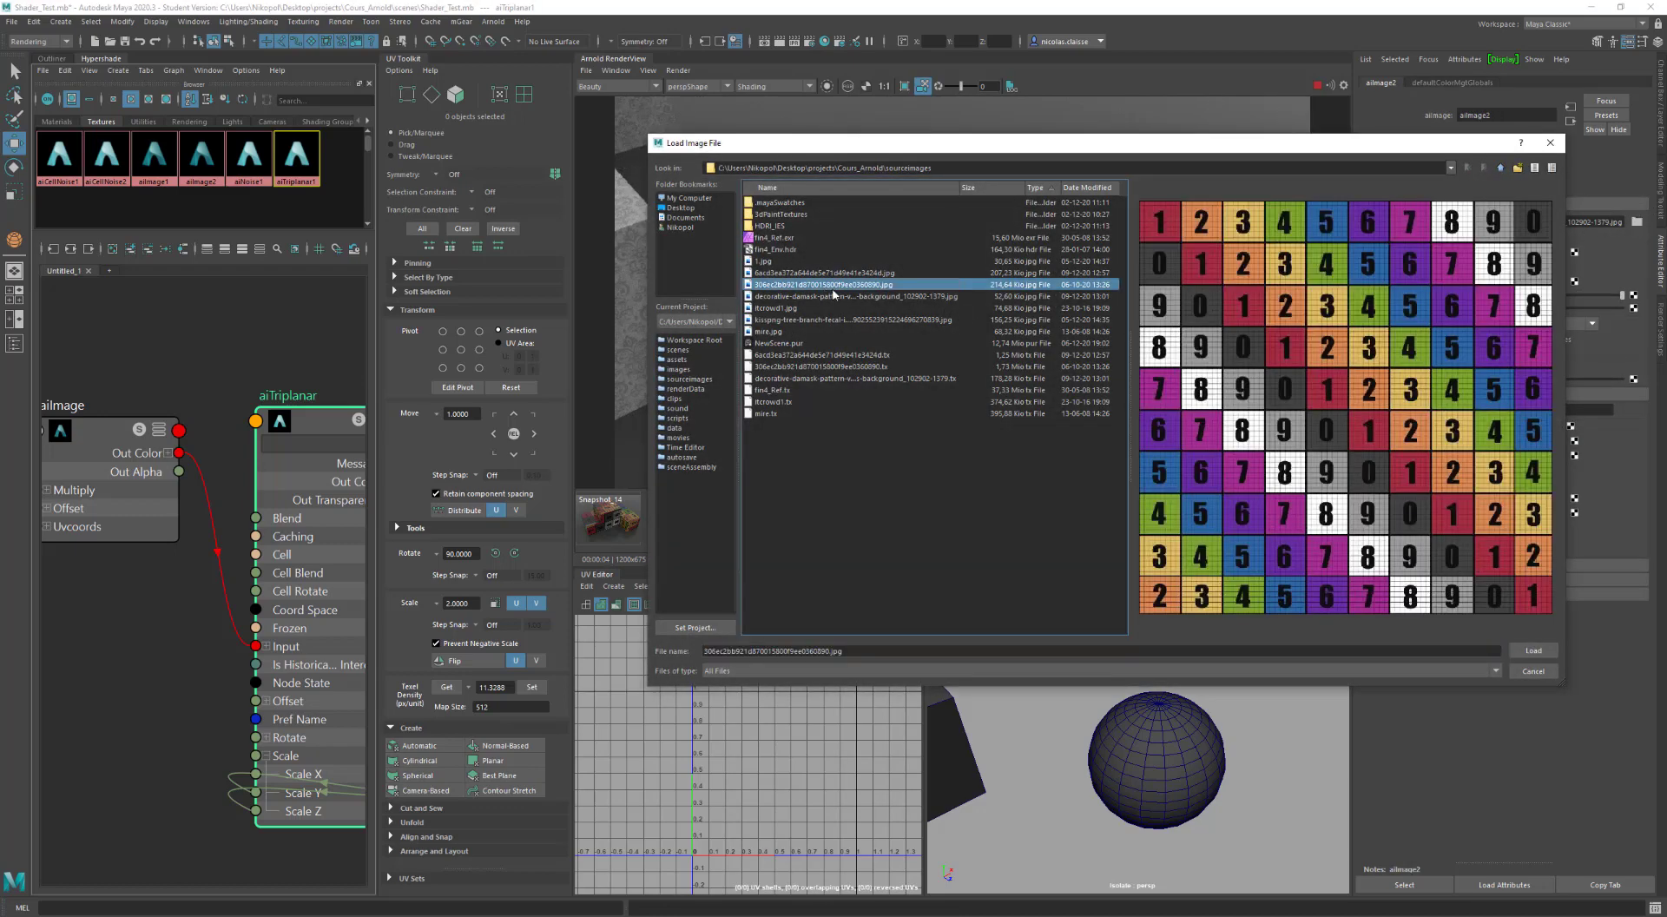
left_click(1530, 650)
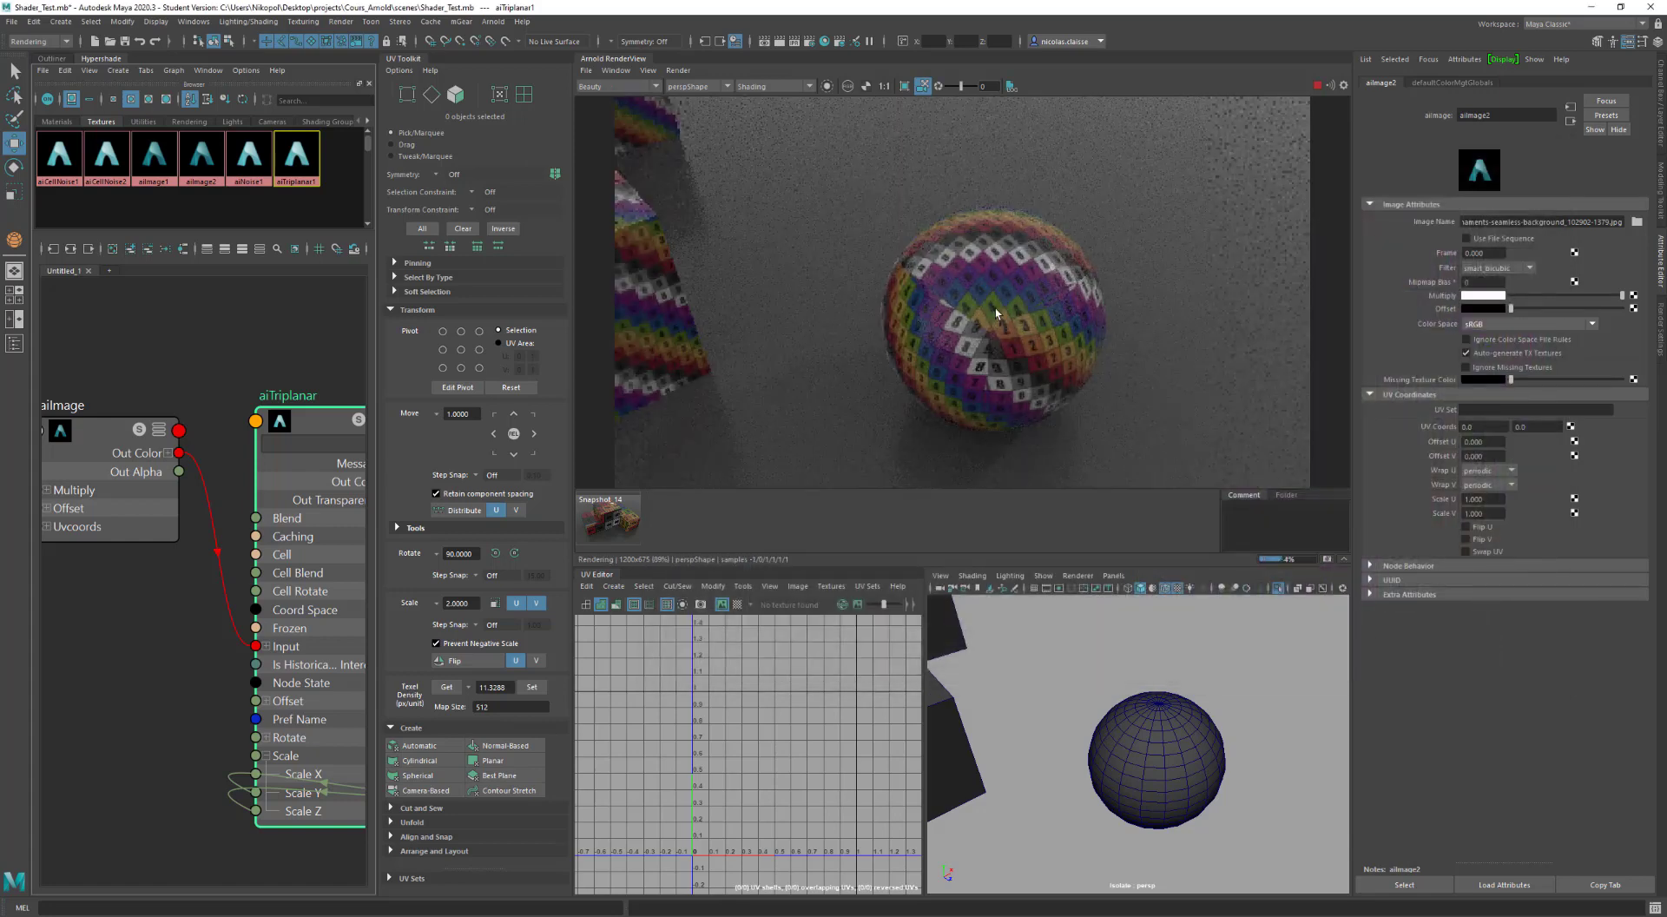
scroll(972, 311, "up", 2)
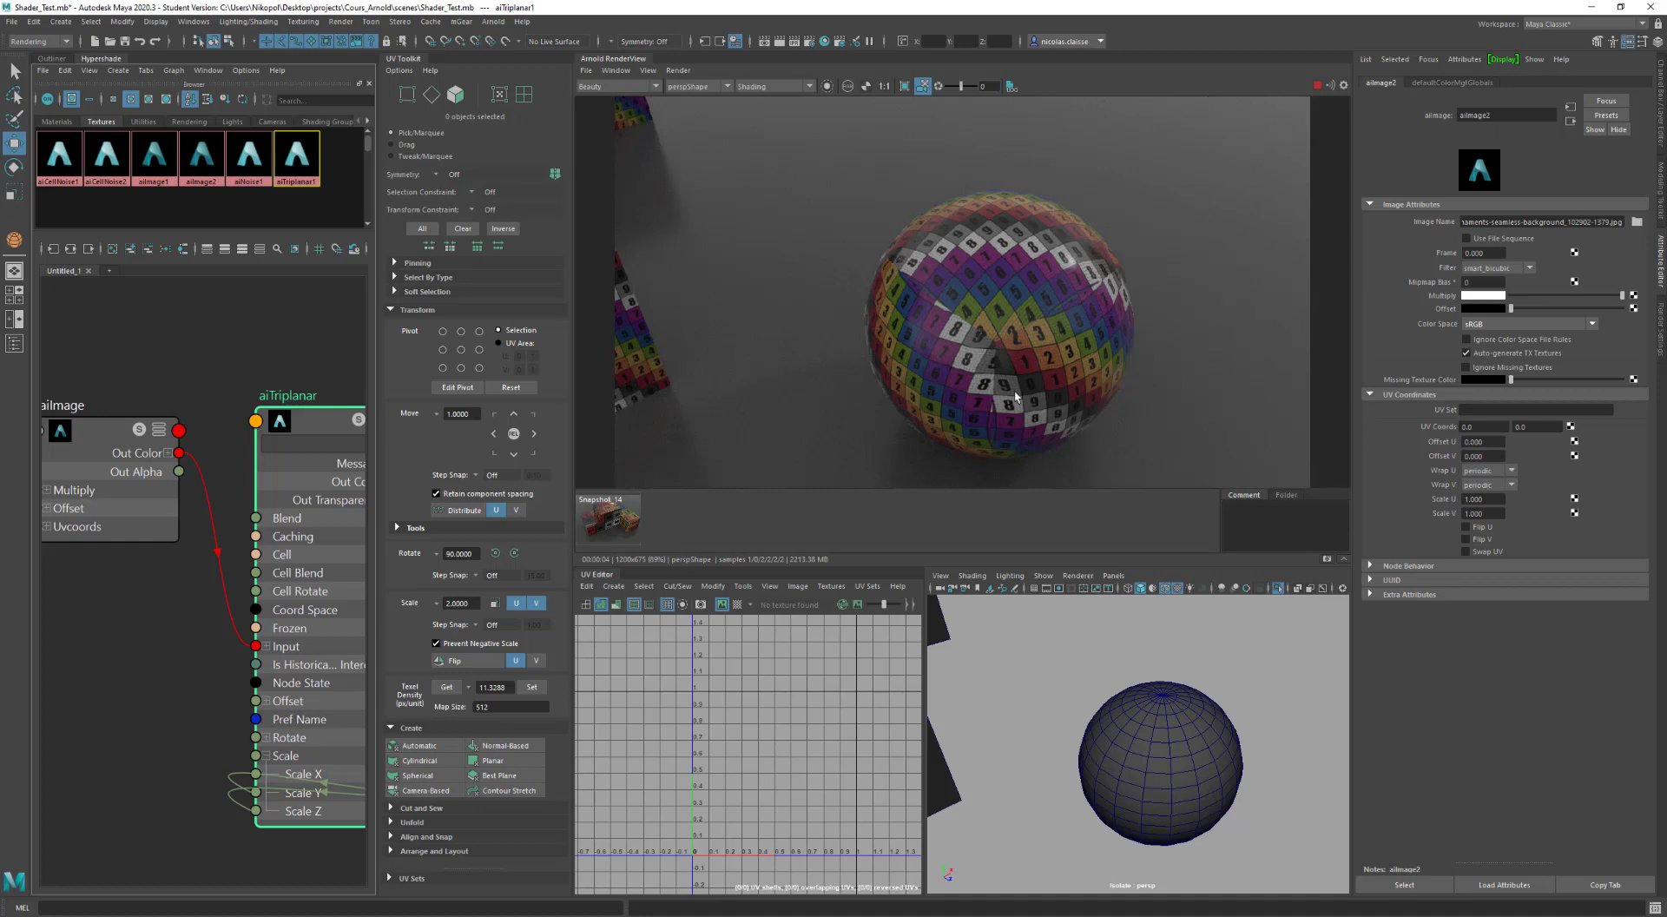
Step: Set the aiTriplanar projection's scale to 0.05 and enable Cell with a cell rotation of about 0.22
left_click(1018, 344)
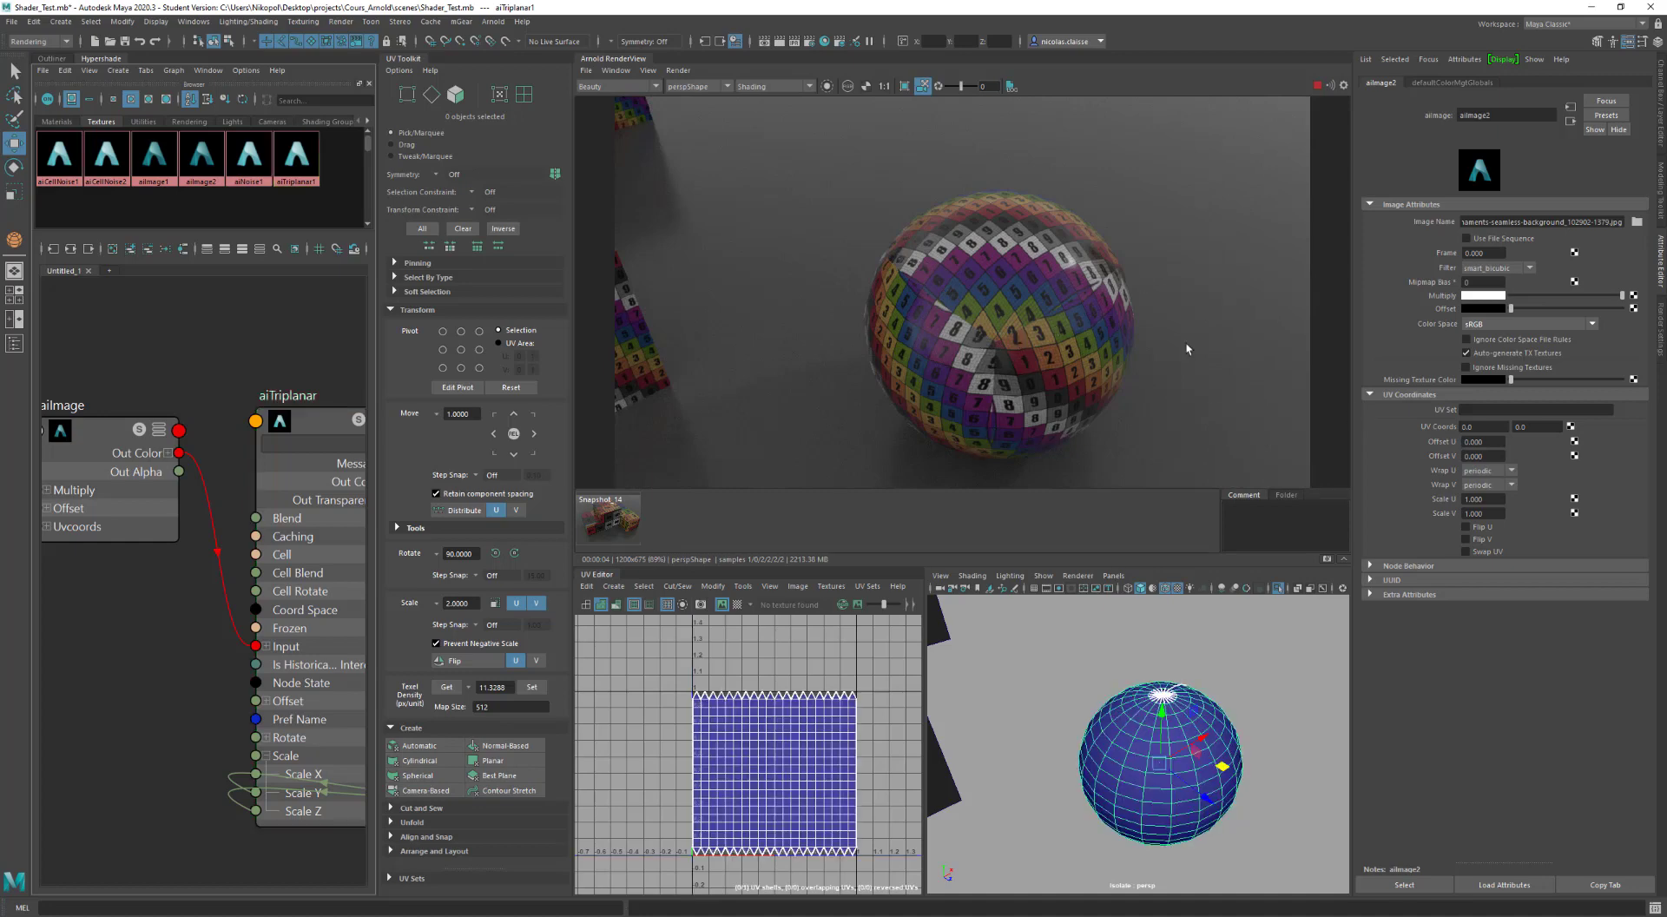
left_click(297, 433)
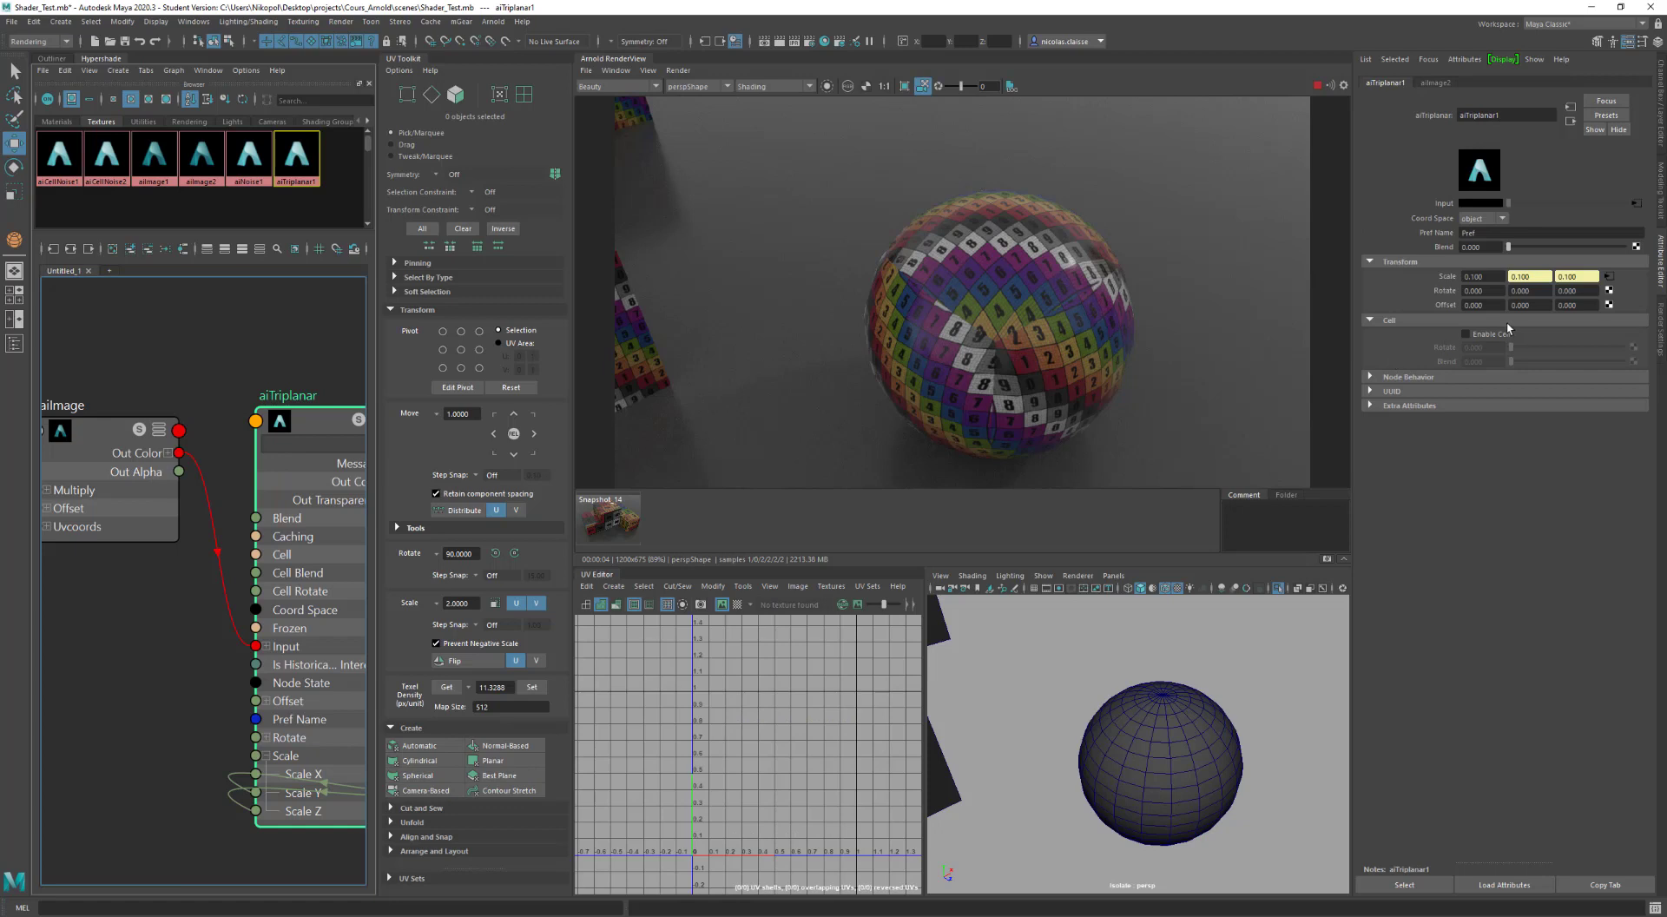
left_click_drag(1490, 277, 1433, 281)
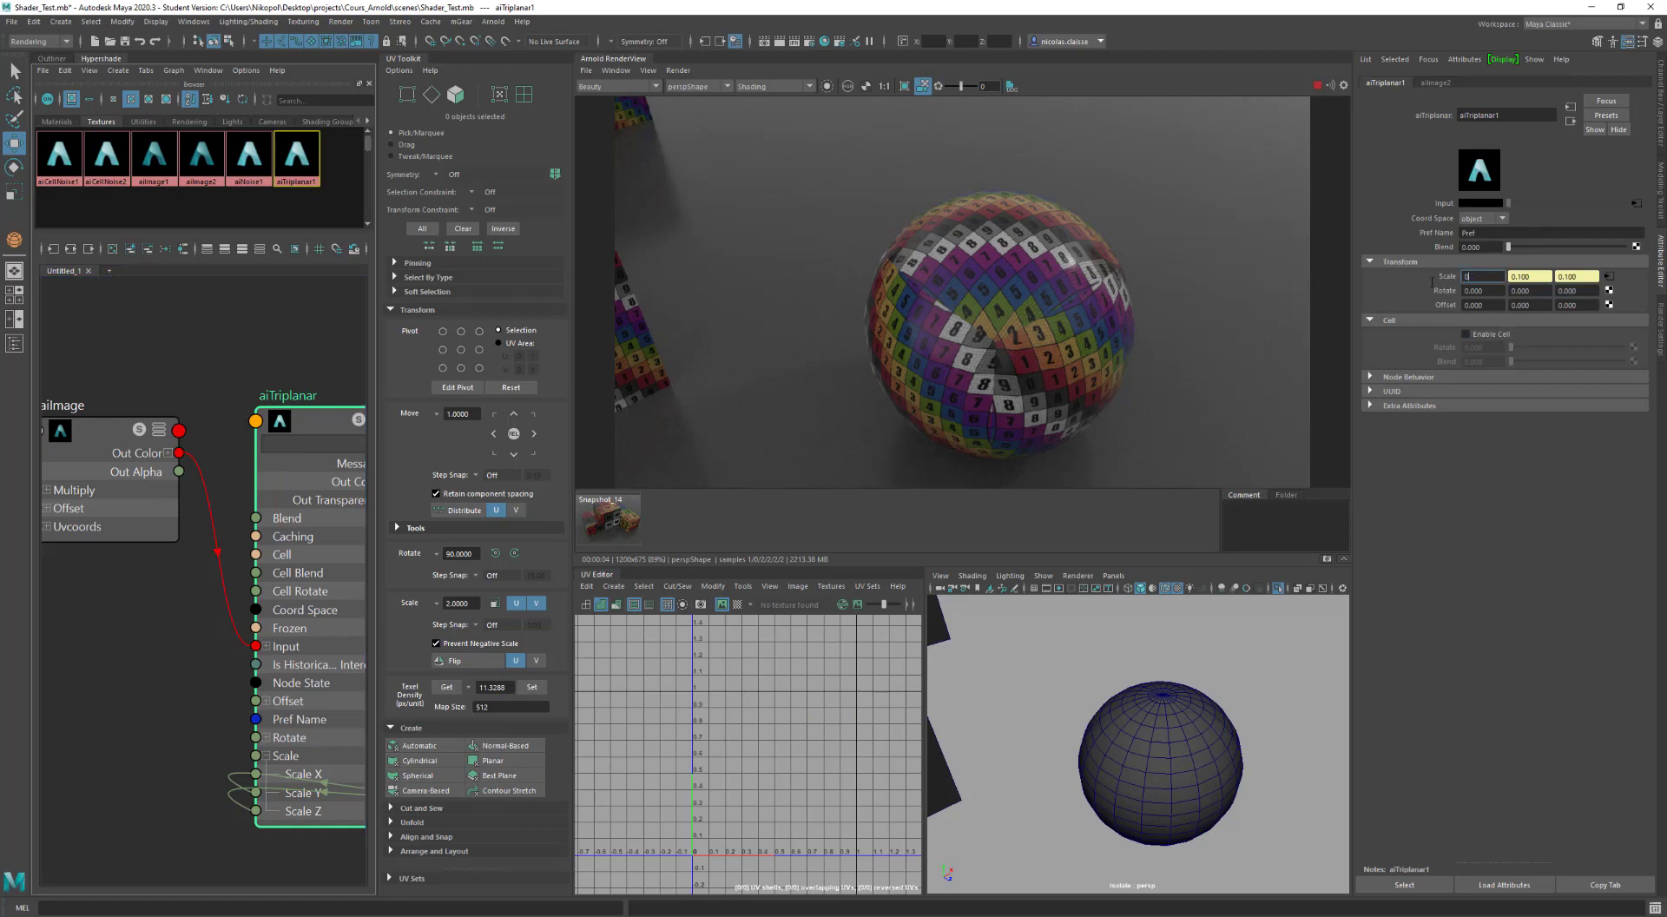
key("Return")
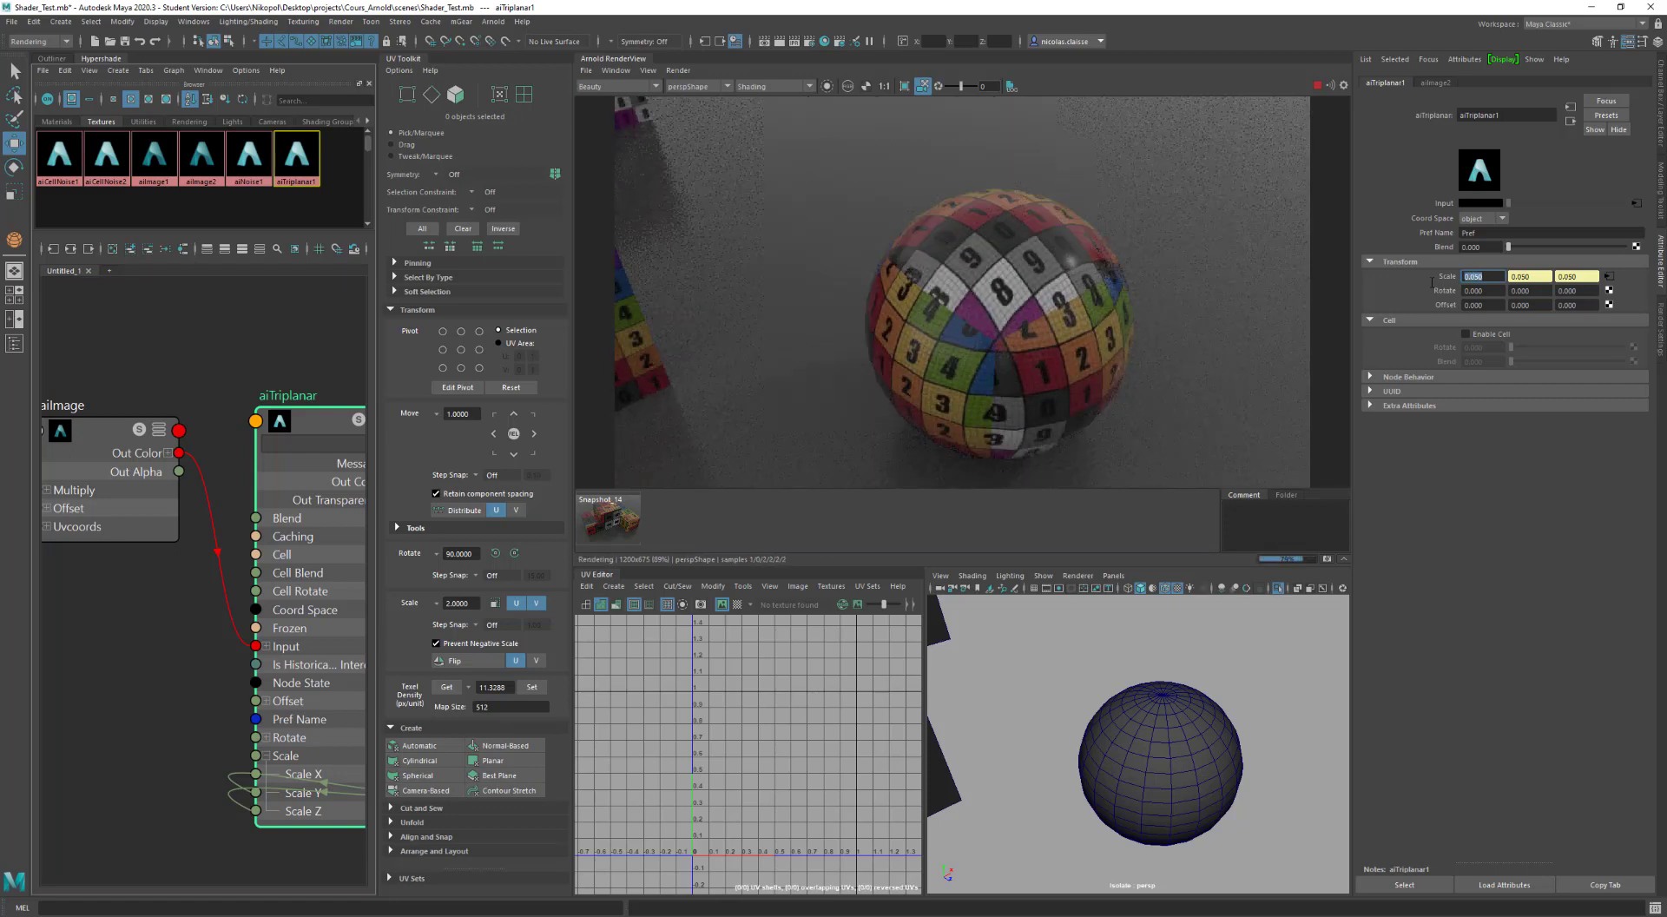
left_click(1485, 337)
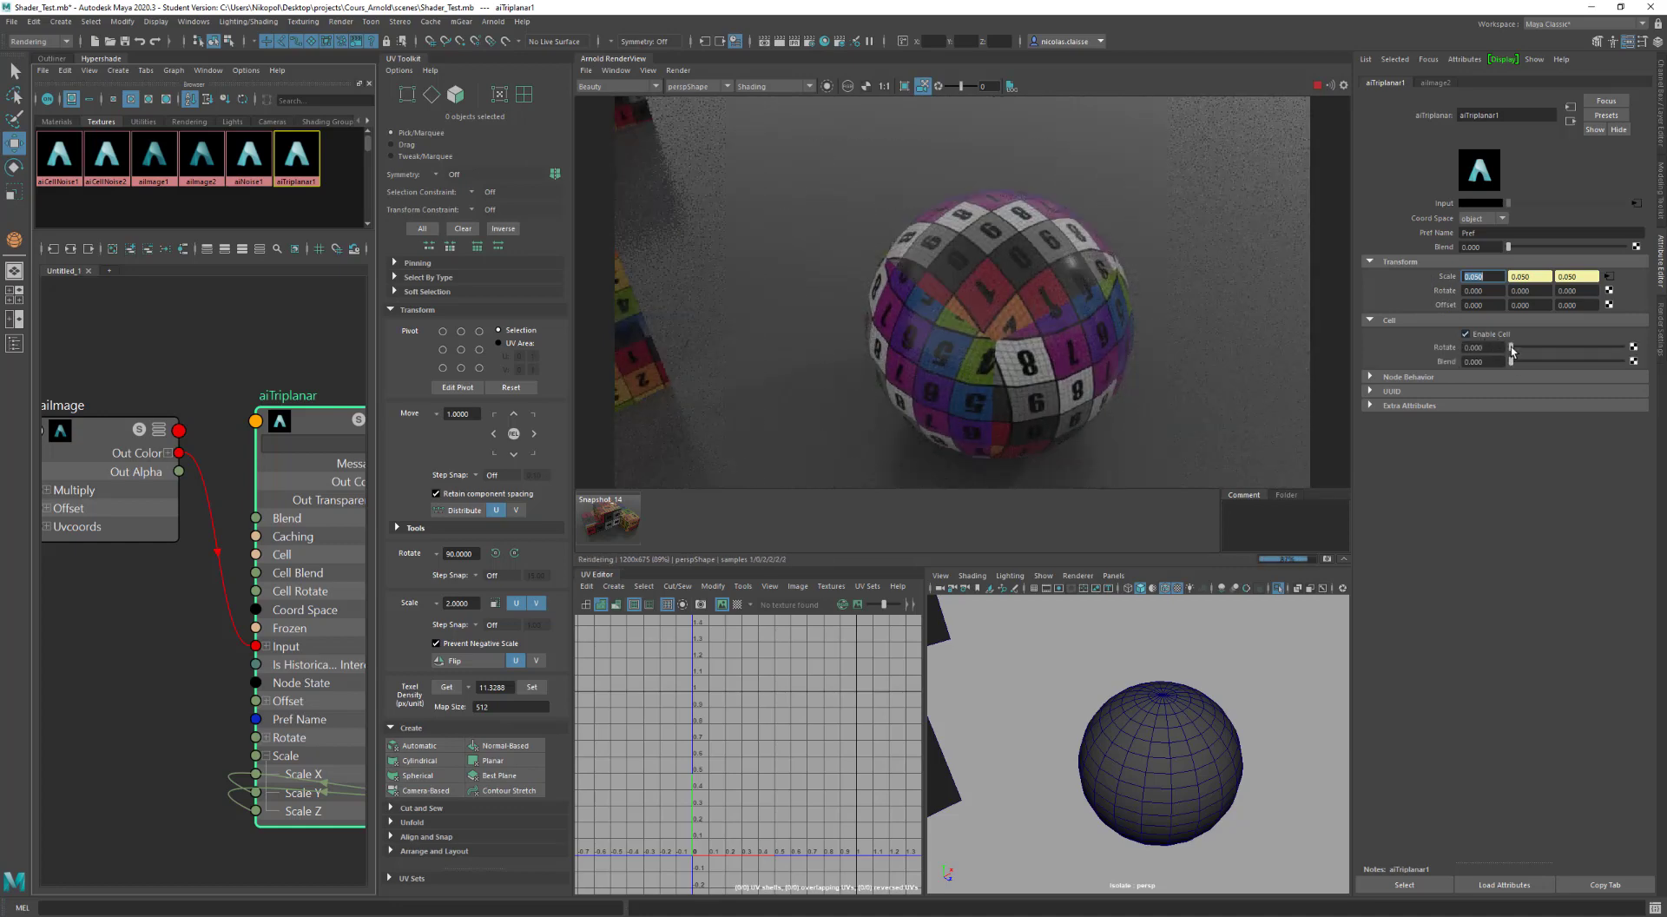
left_click_drag(1511, 350, 1535, 350)
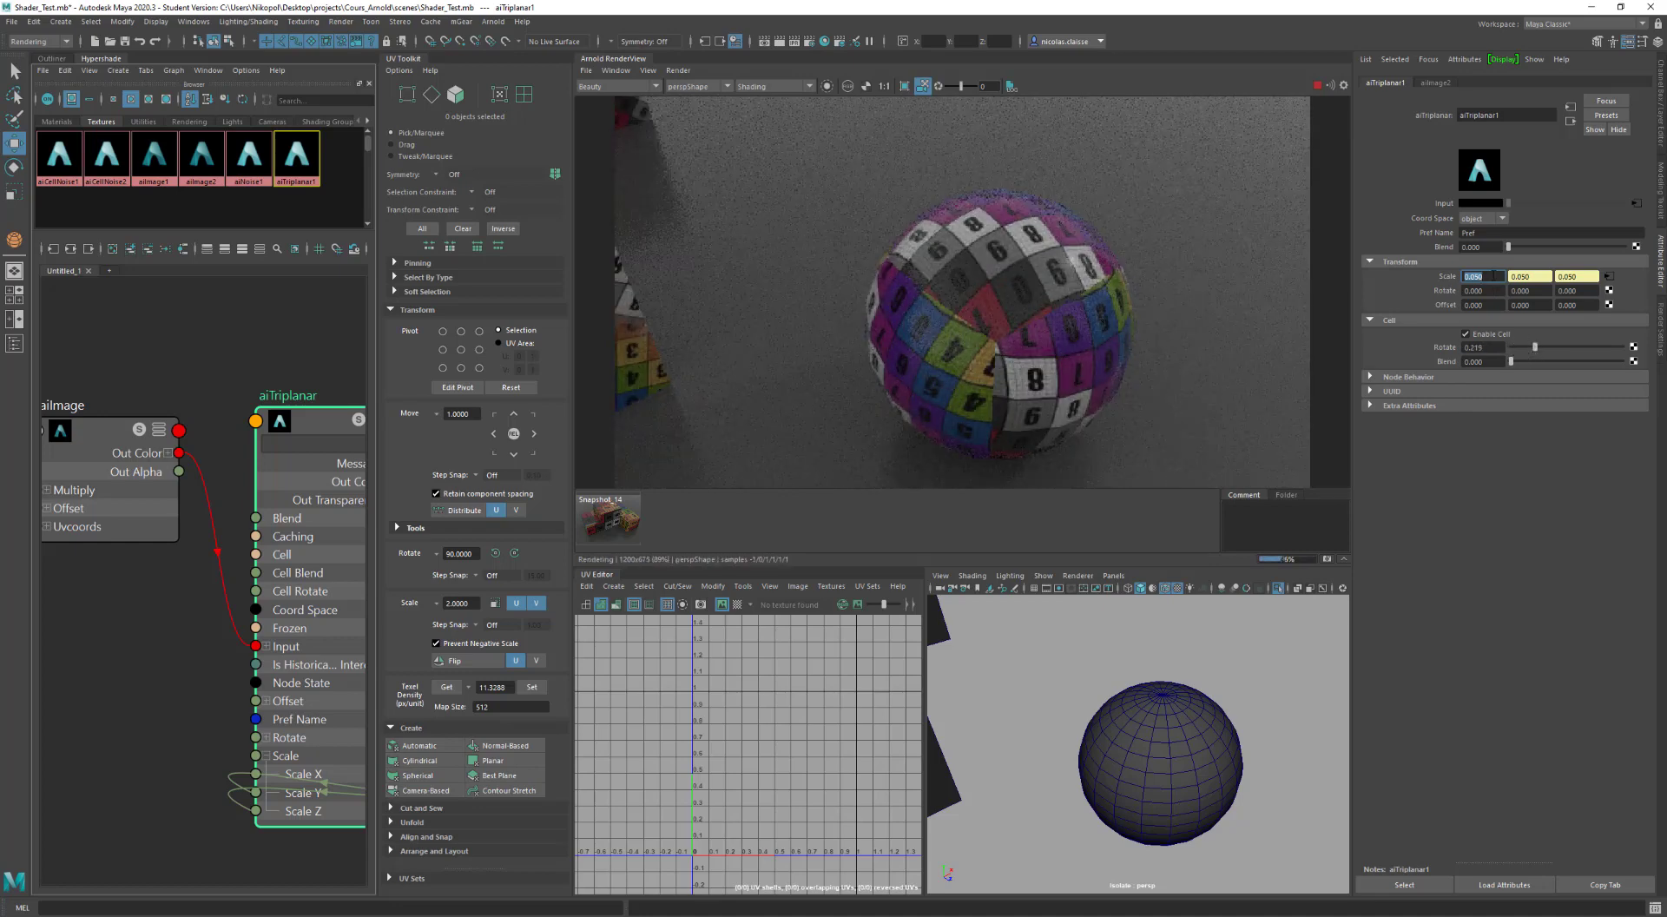
Step: Try an aiTriplanar projection scale of 10, and set it to 1 instead
type("10")
key("Return")
type("1")
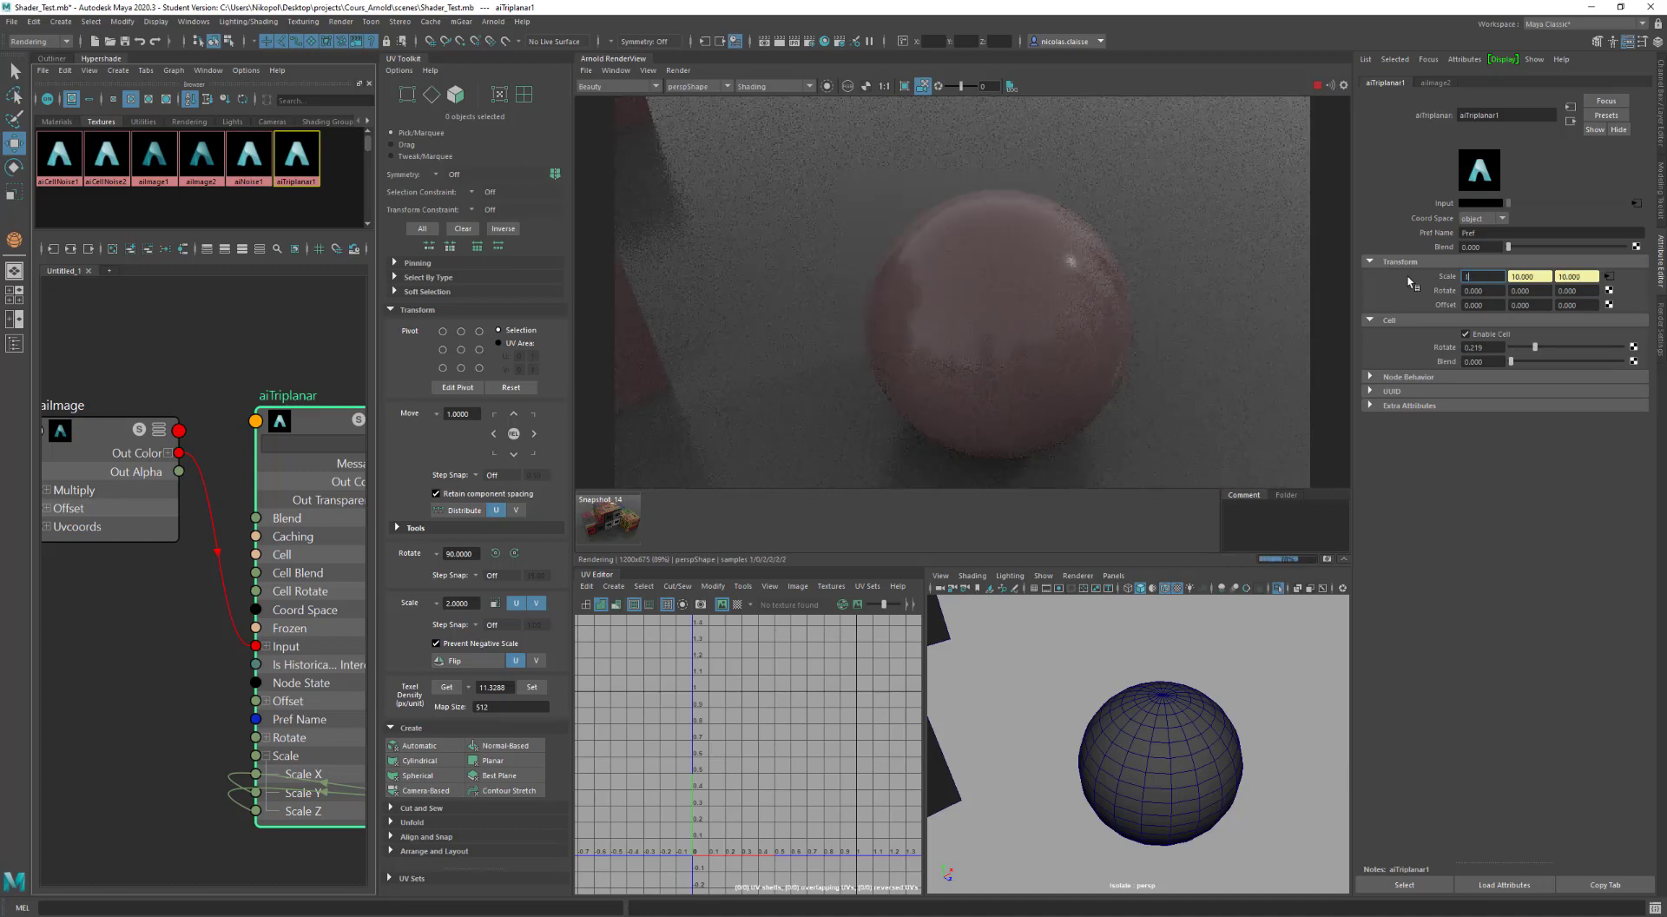
key("Return")
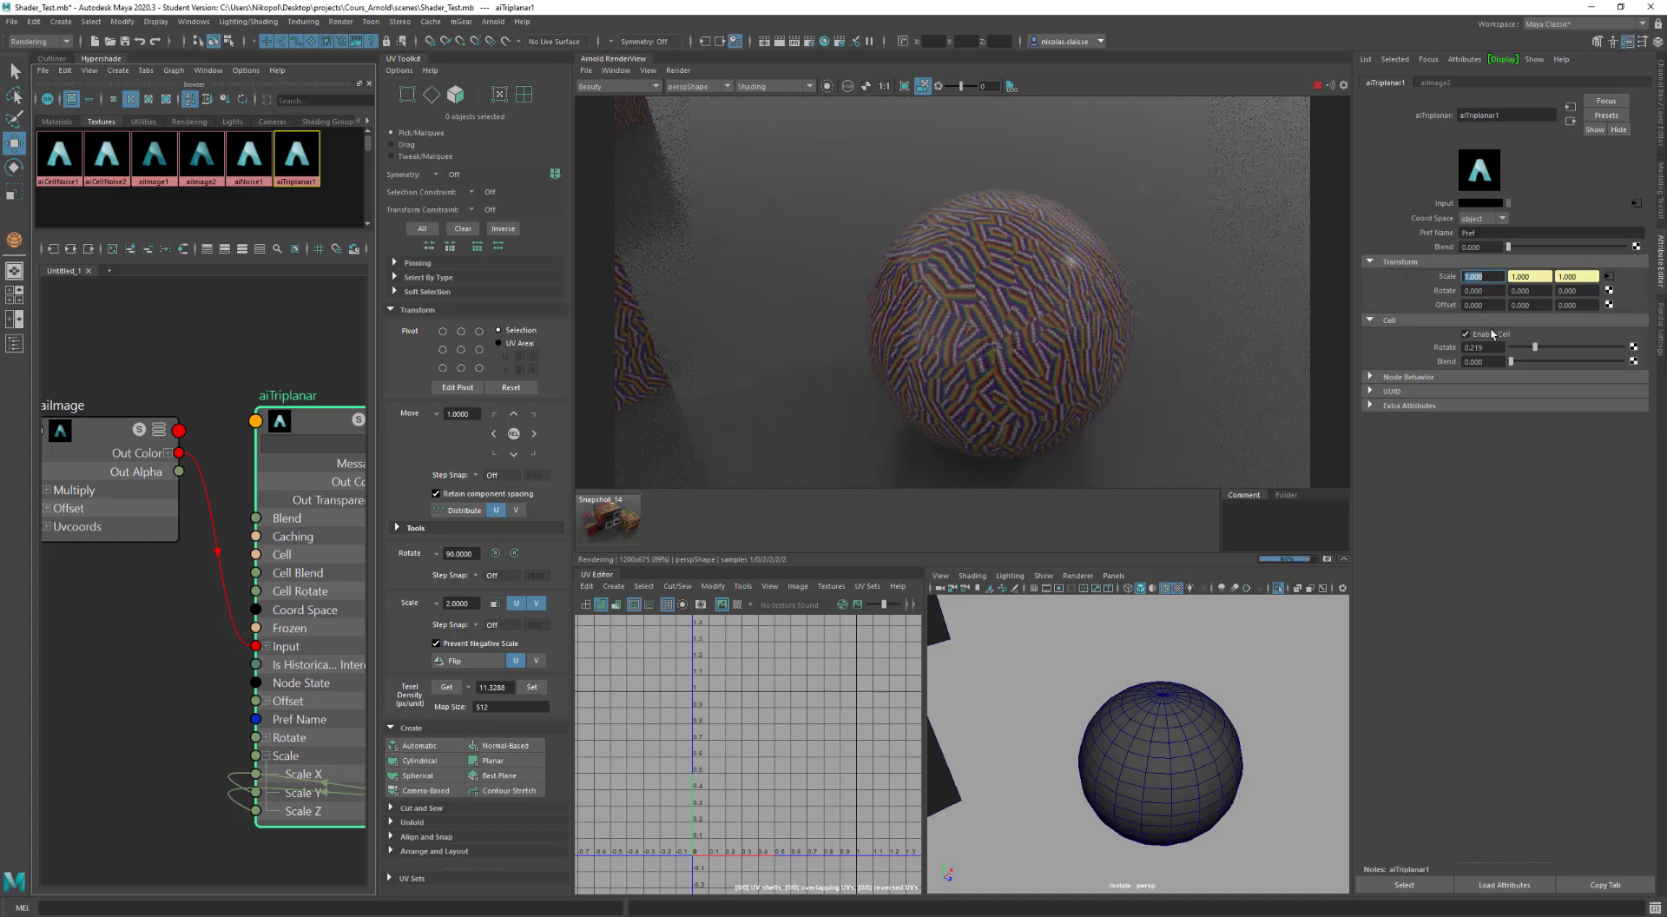
Step: Set the aiTriplanar's Cell rotation to about 0.325 and its Cell blend to about 0.142
left_click_drag(1543, 348, 1502, 347)
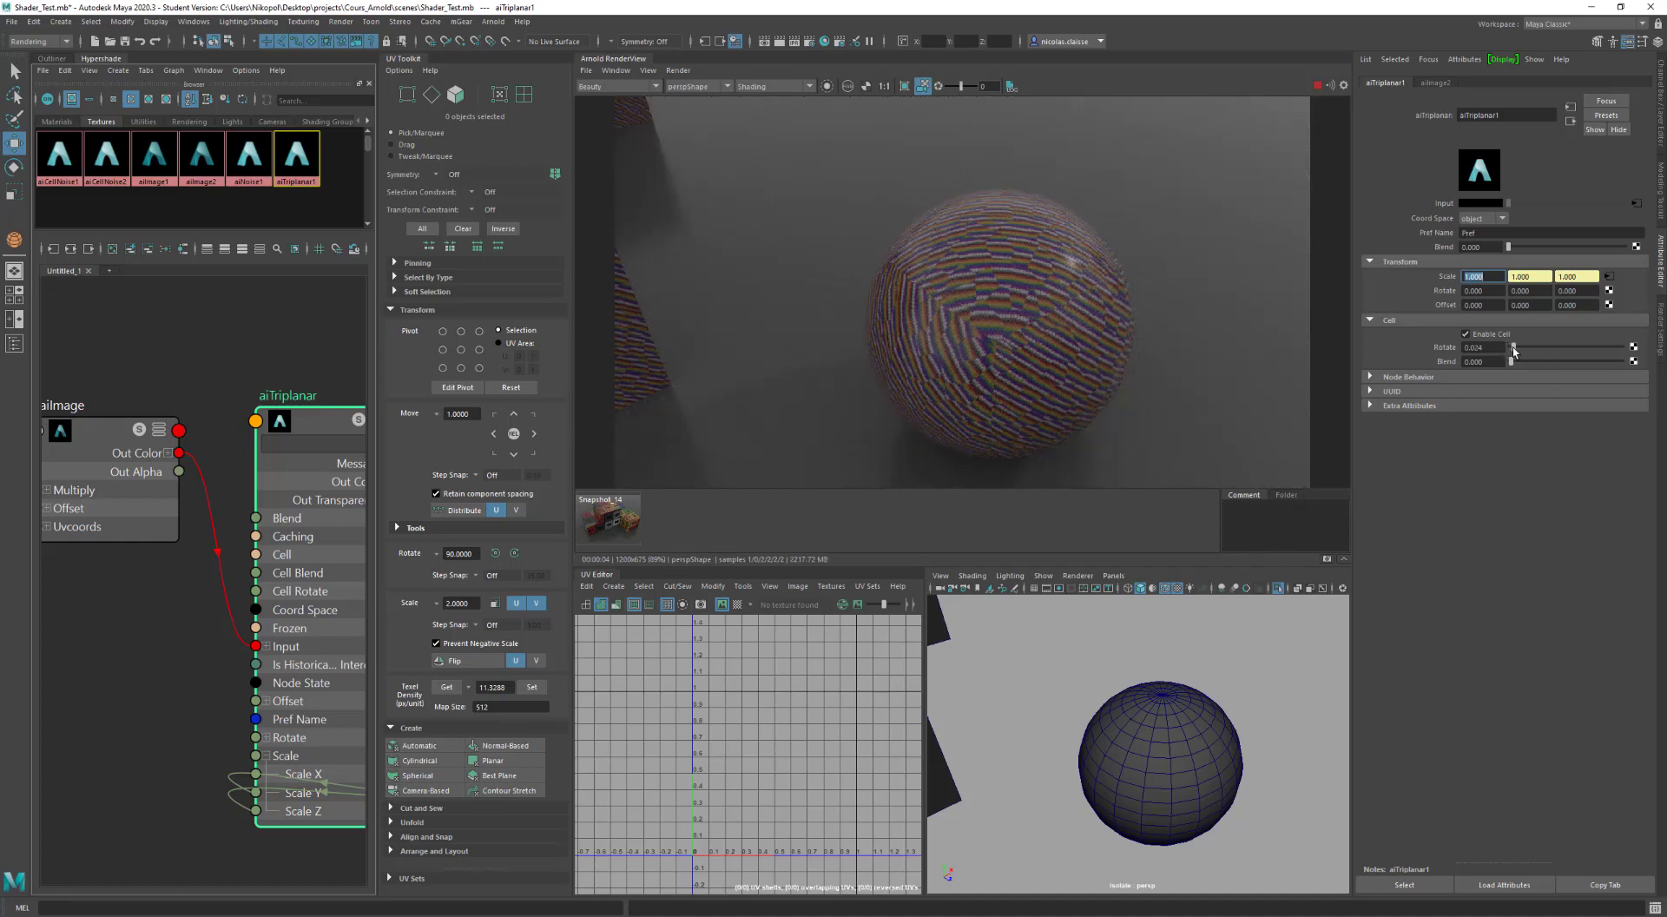
left_click_drag(1515, 349, 1545, 355)
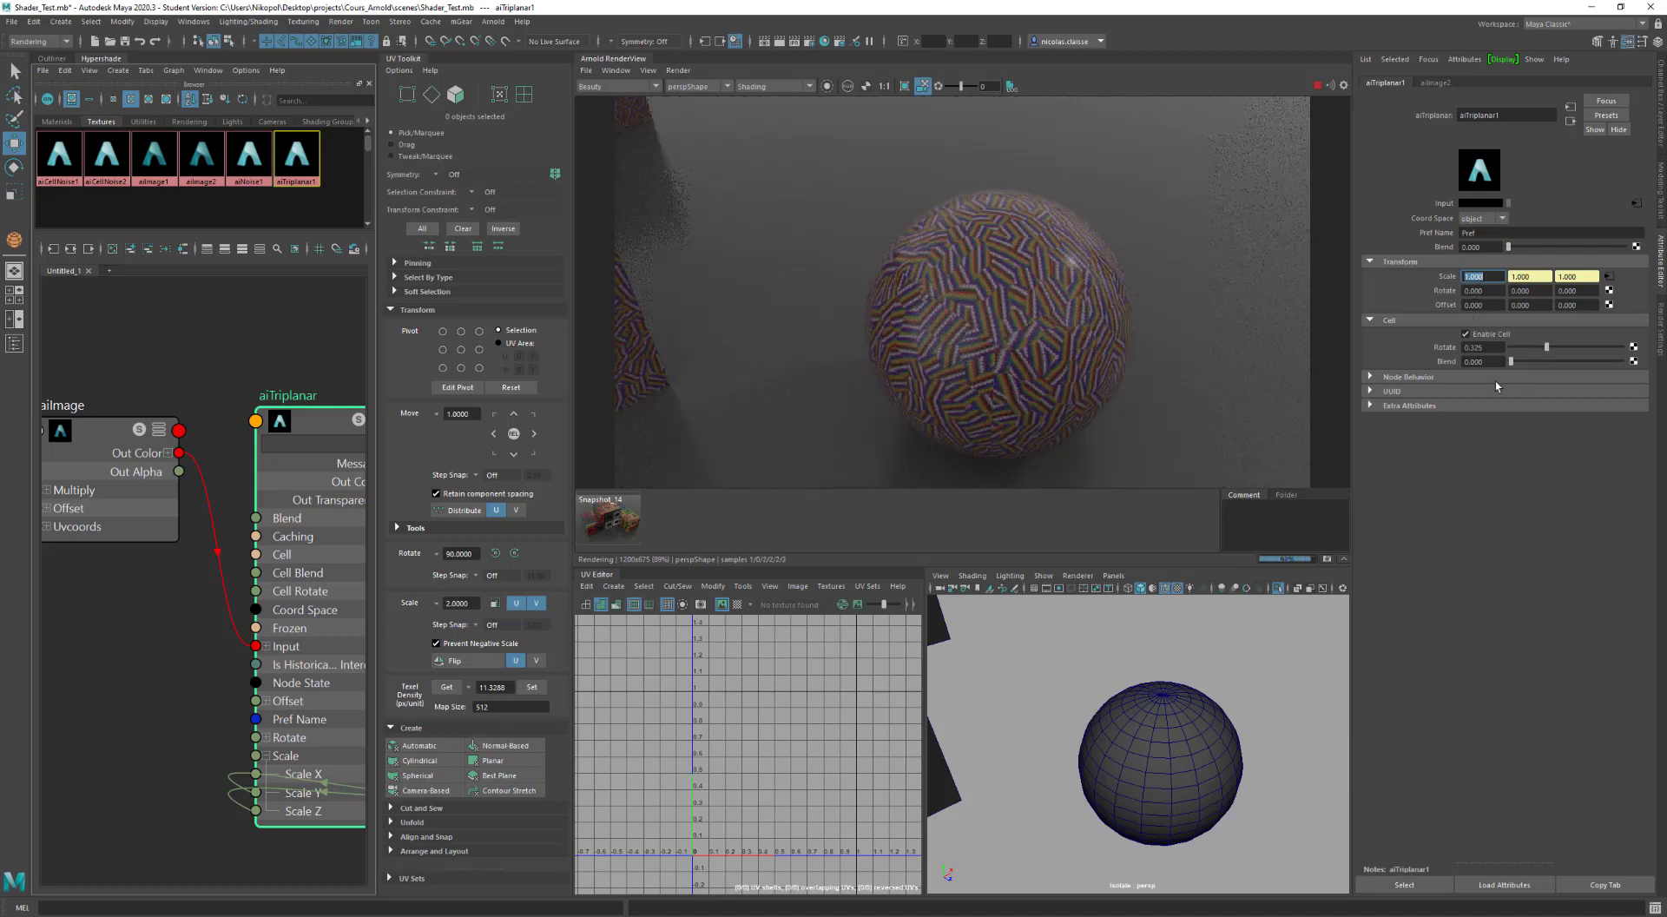
scroll(929, 299, "up", 10)
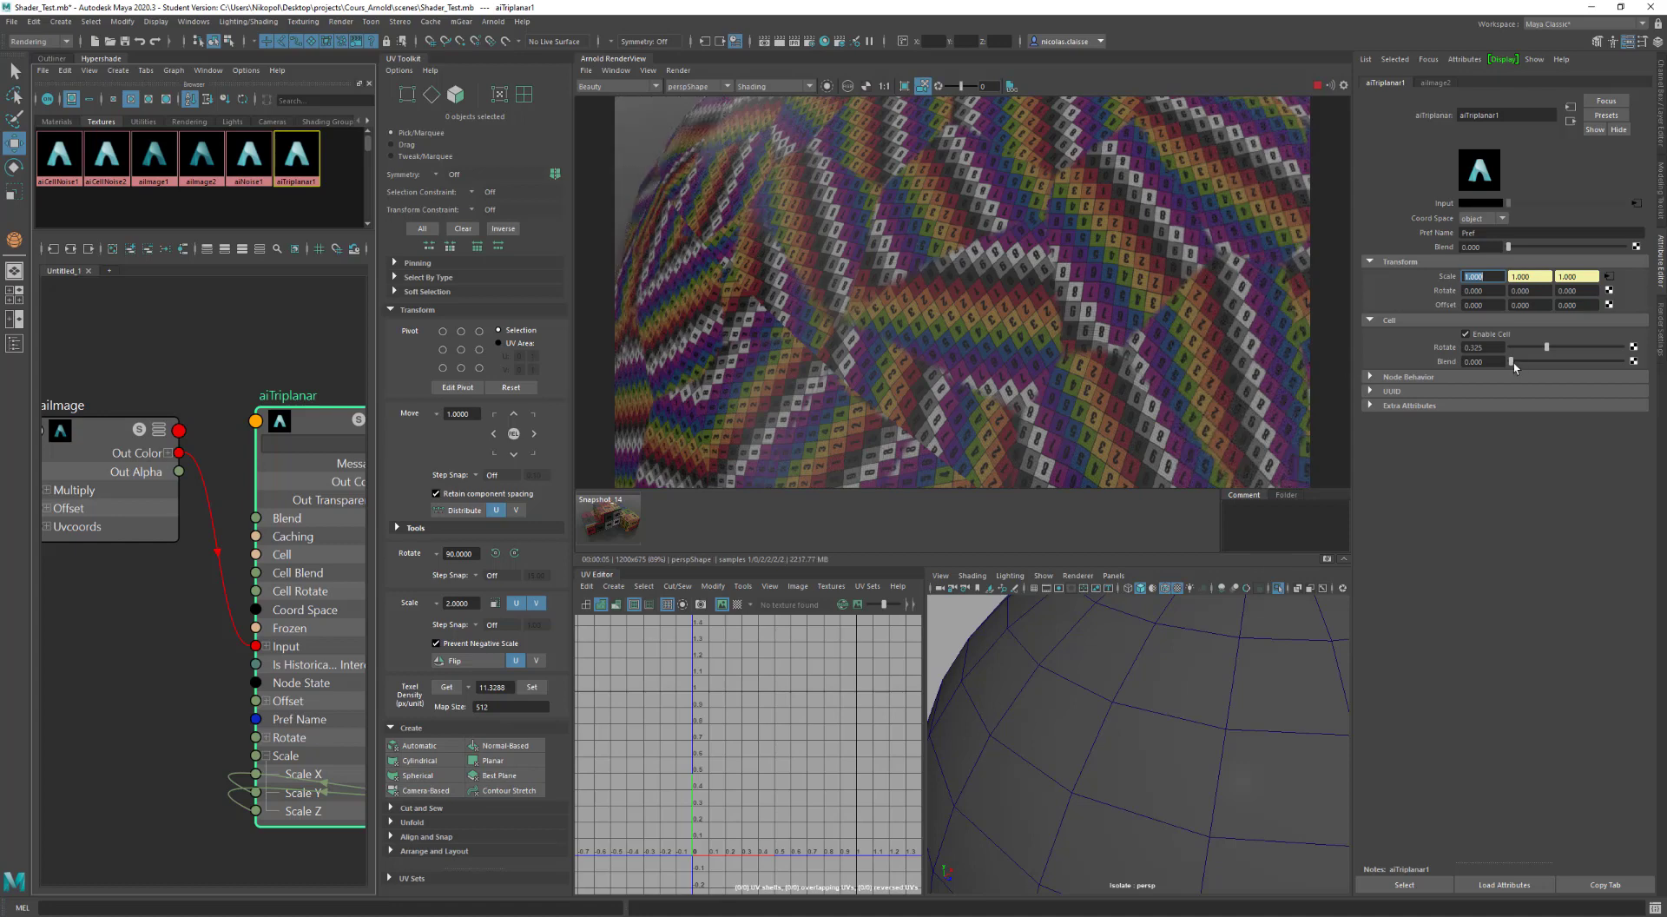
left_click_drag(1513, 365, 1525, 365)
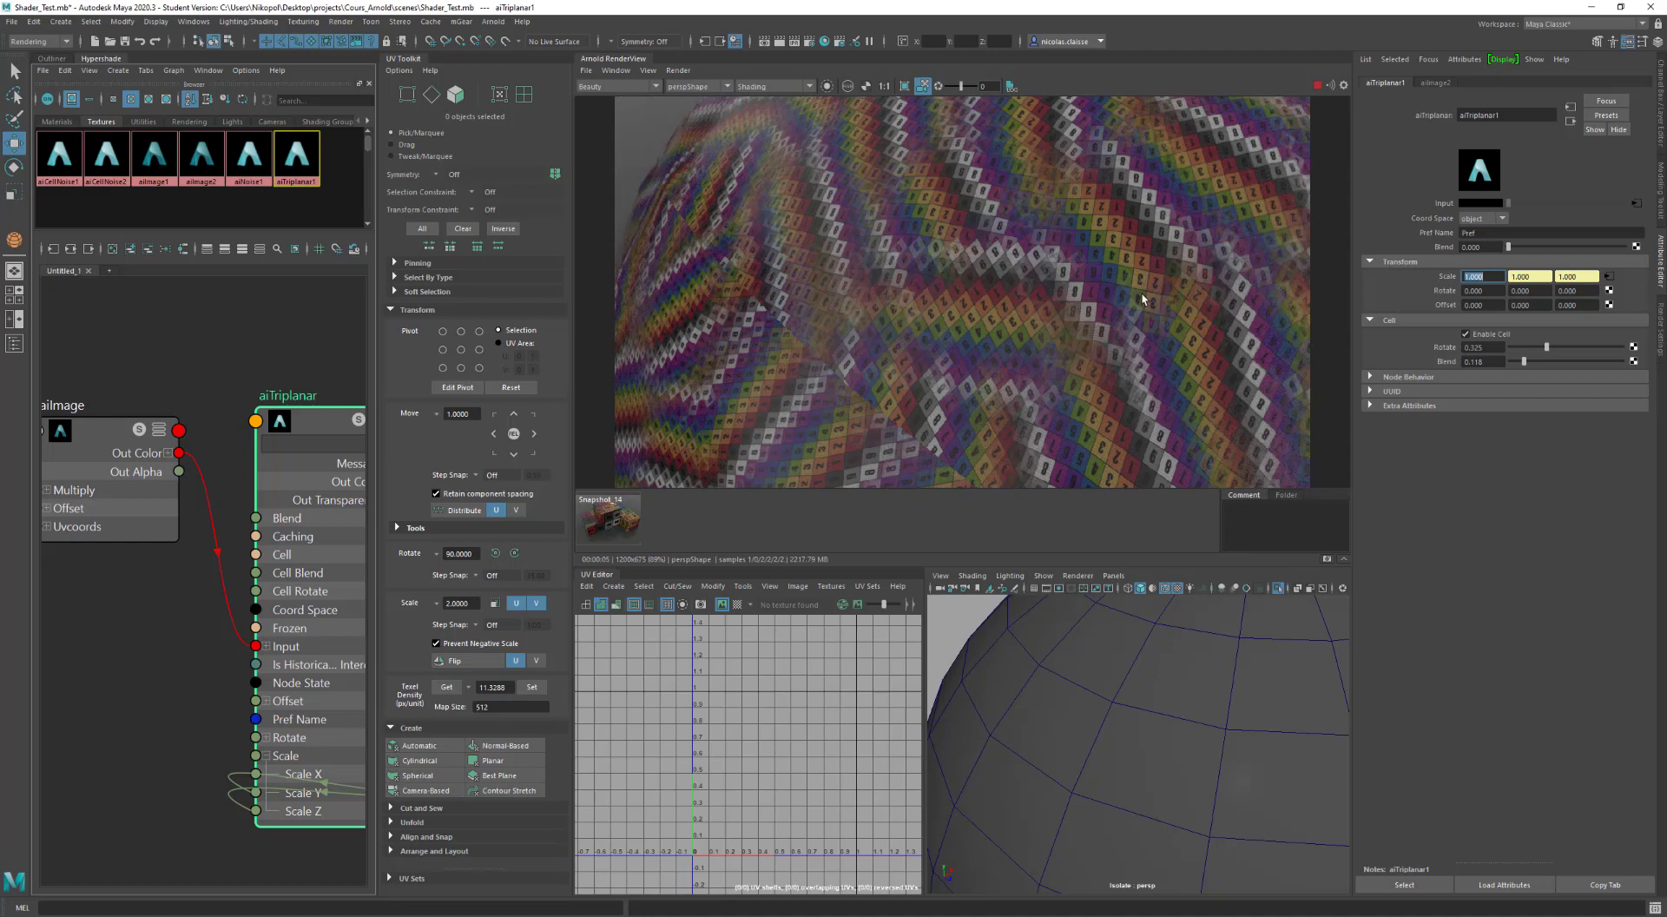
key("f")
key("f")
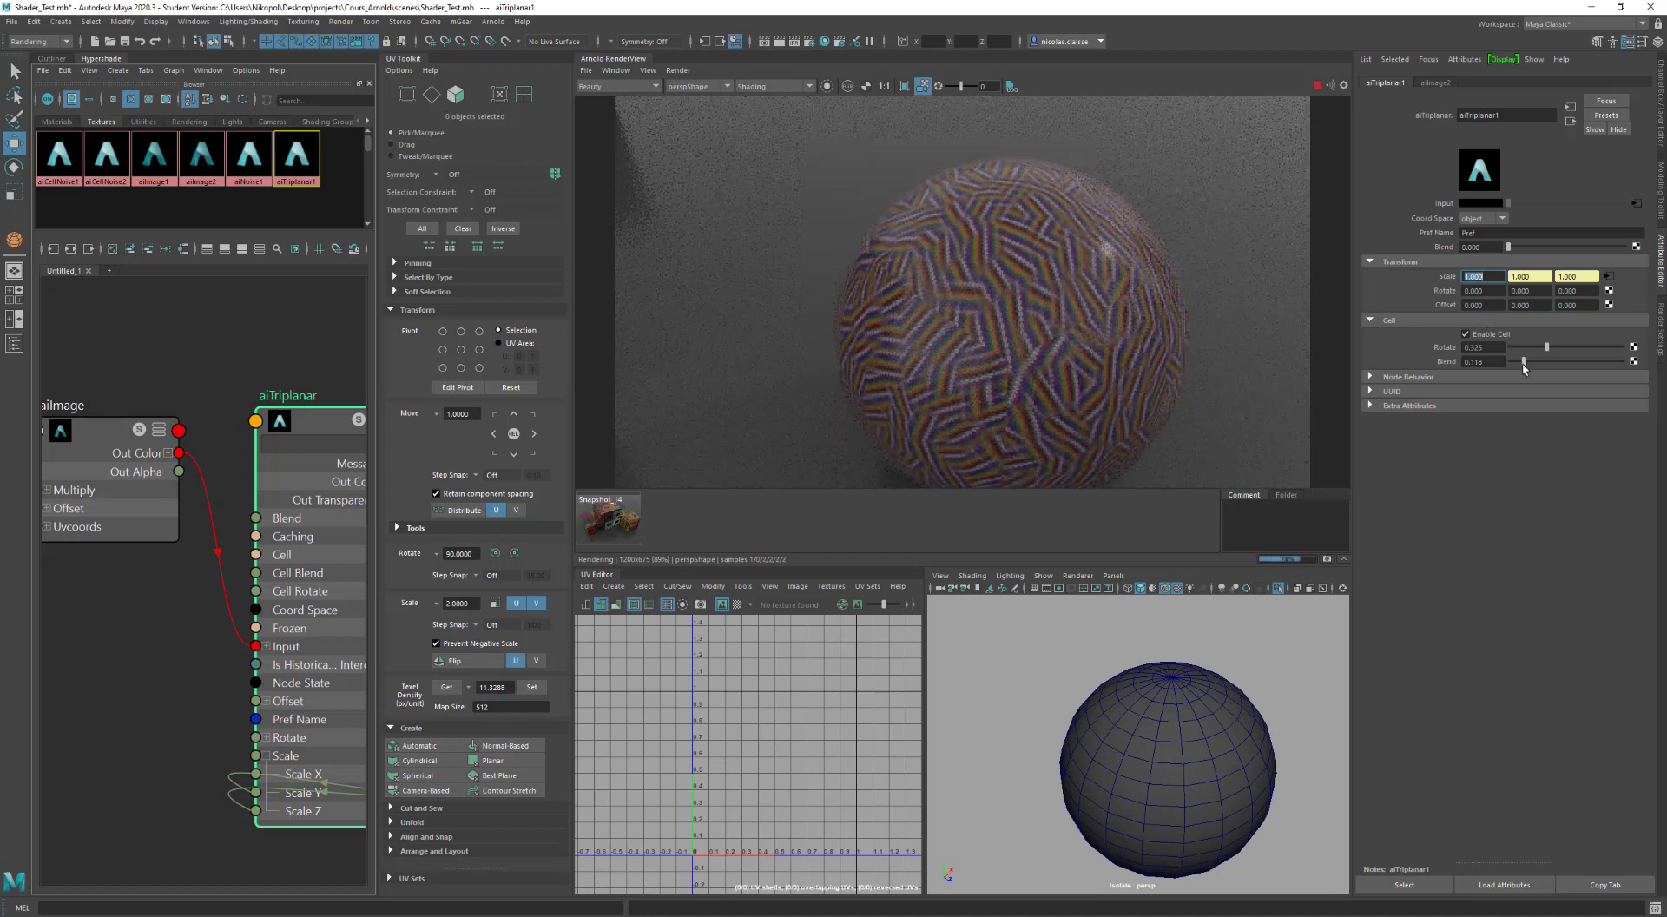
left_click_drag(1526, 366, 1529, 363)
Step: Raise the aiTriplanar projection's overall Blend to about 0.322 and inspect the blended seams on the sphere
left_click_drag(1510, 251, 1551, 251)
scroll(975, 330, "up", 3)
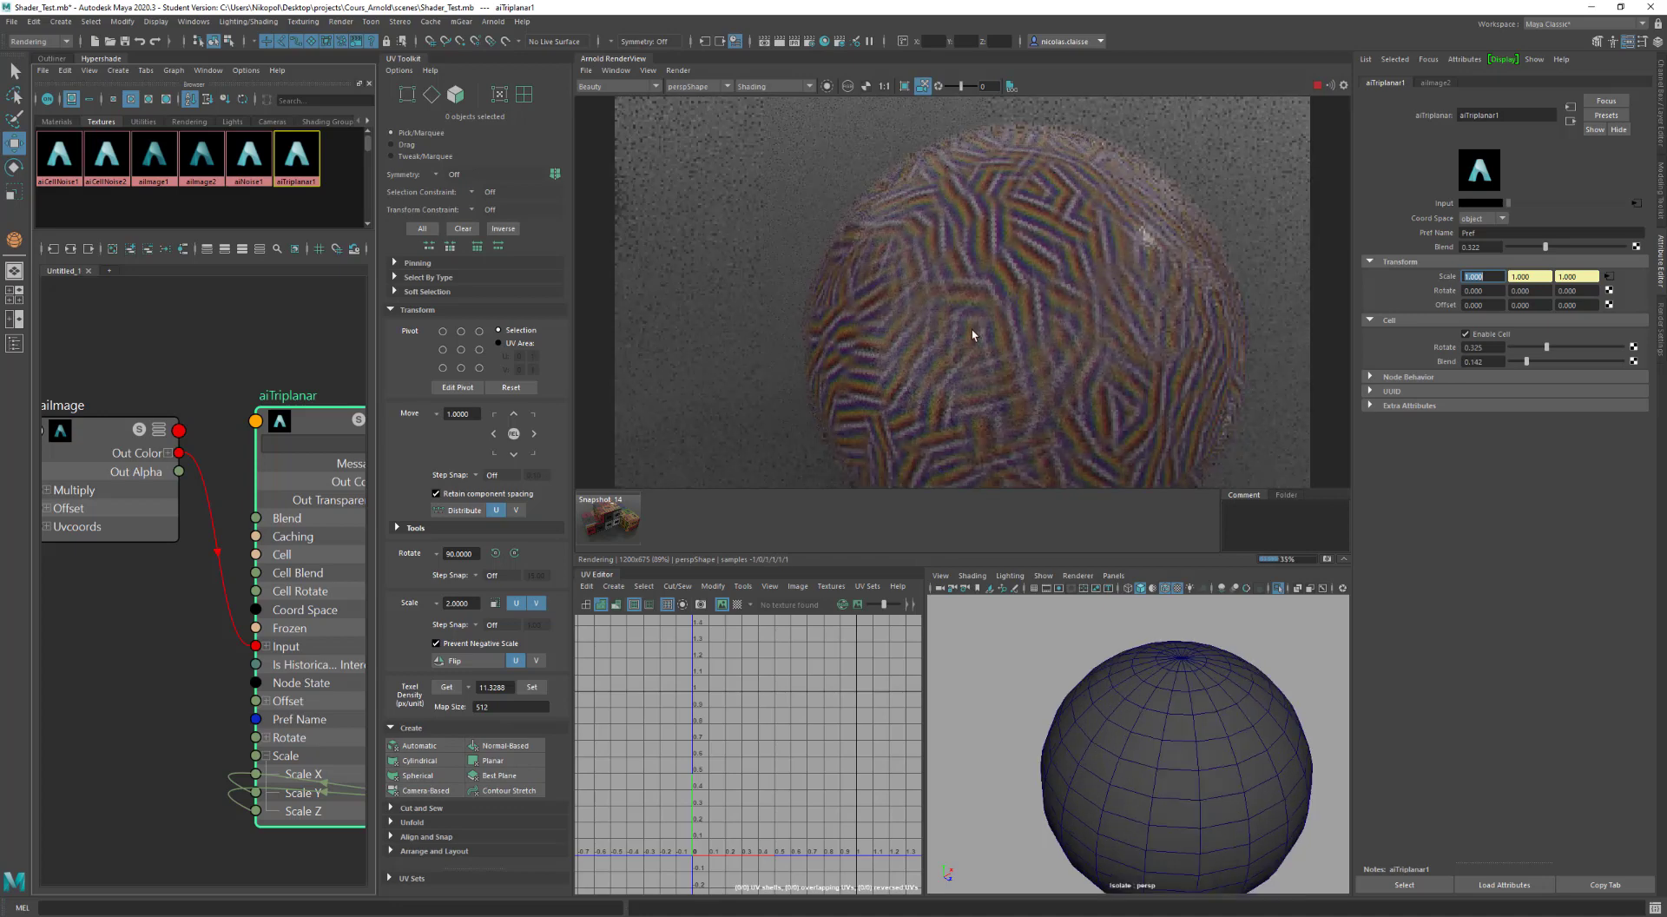
middle_click_drag(972, 334, 957, 312, "alt")
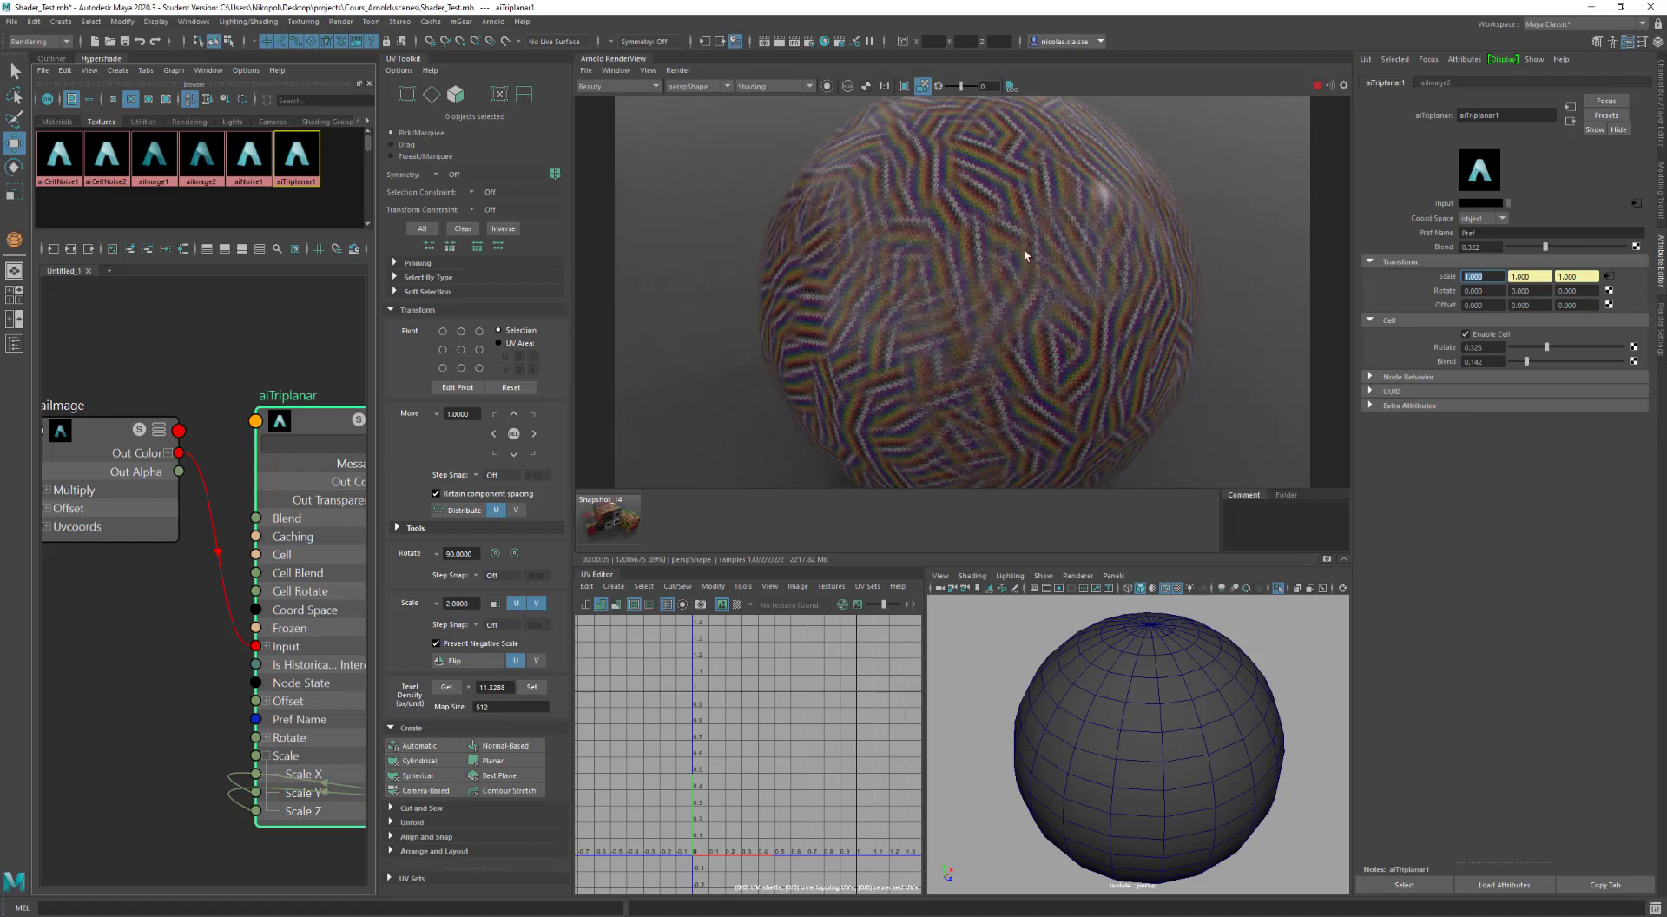
right_click_drag(1058, 325, 1057, 309, "alt")
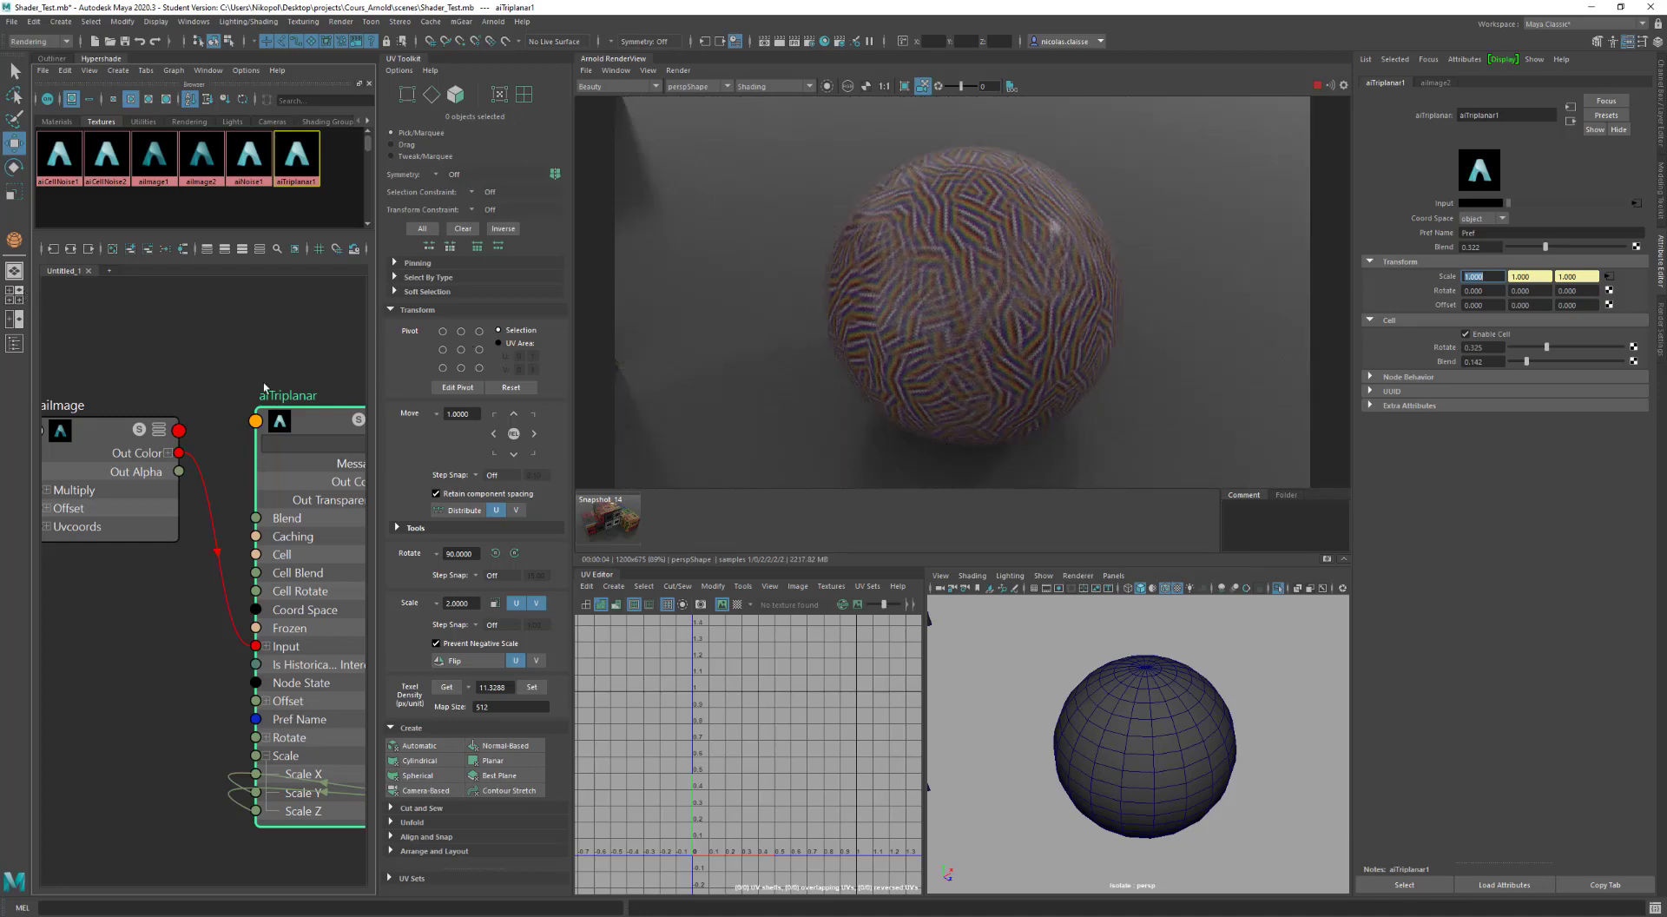
Step: Move the aiTriplanar node closer to the aiImage node and select the aiStandardSurface shader in the graph
left_click_drag(322, 411, 299, 405)
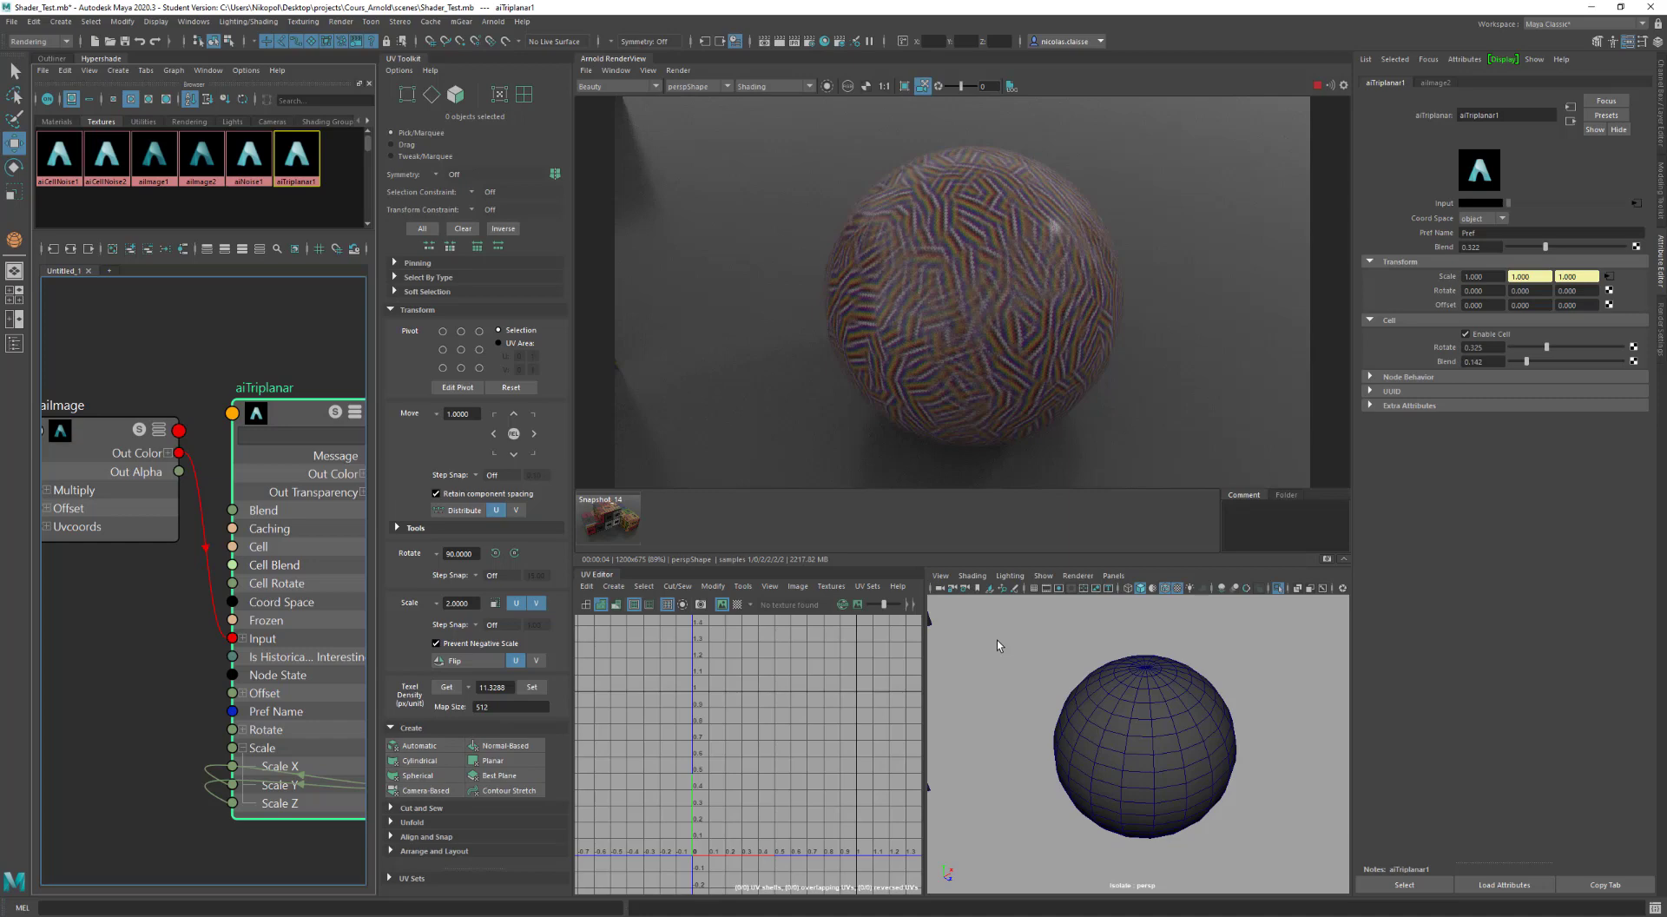
scroll(193, 467, "down", 2)
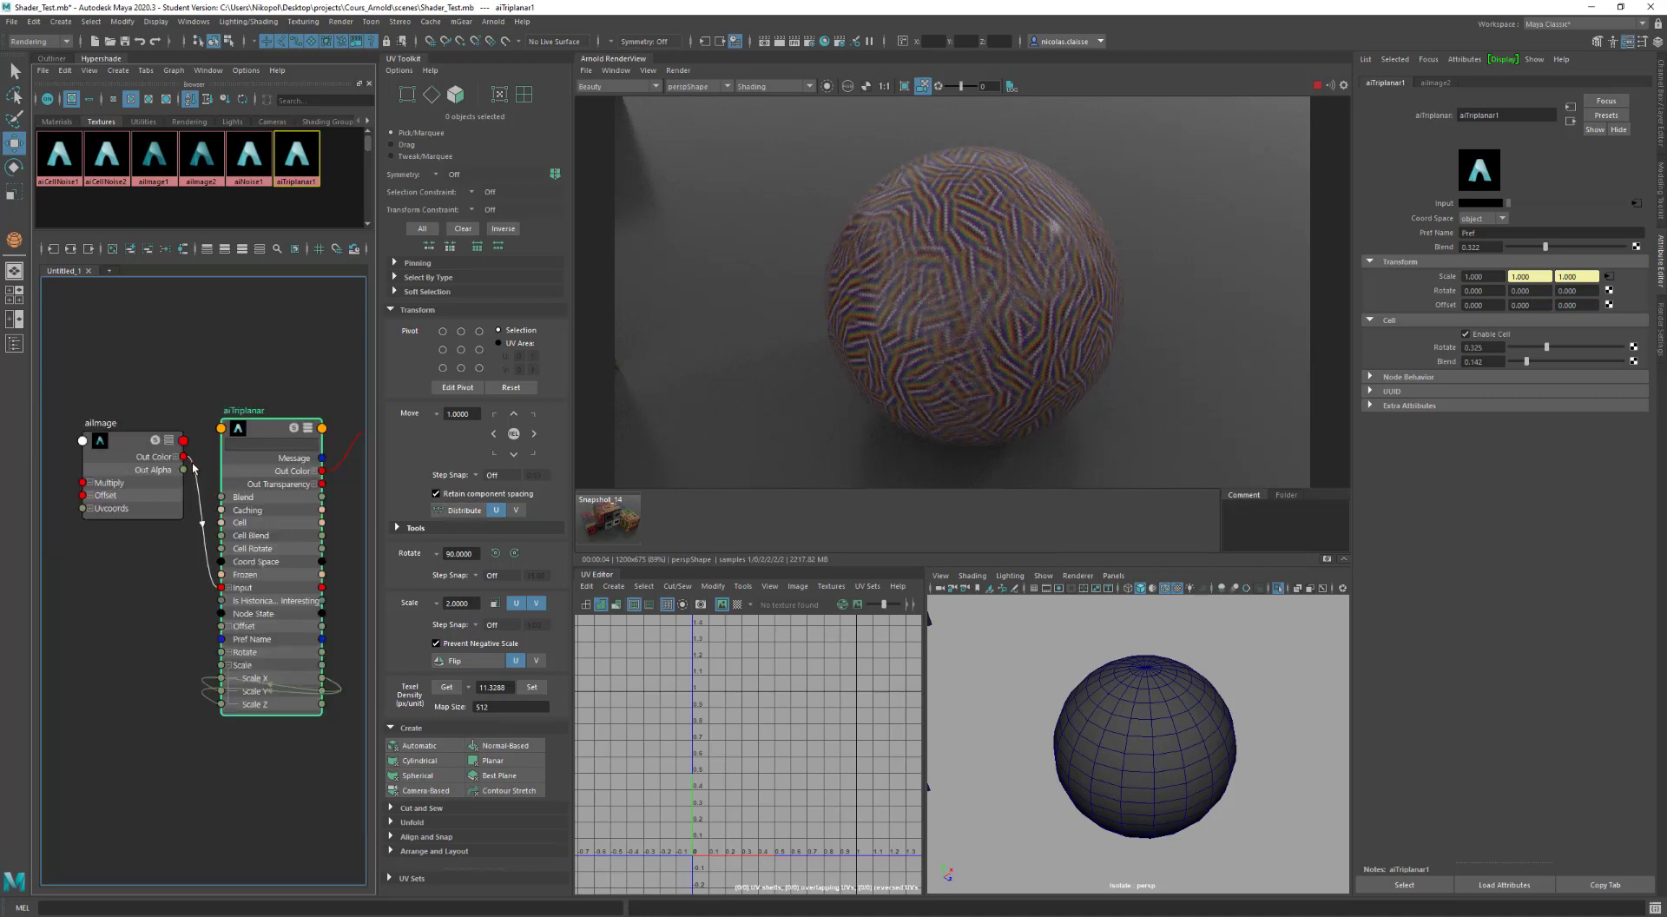
scroll(193, 467, "down", 3)
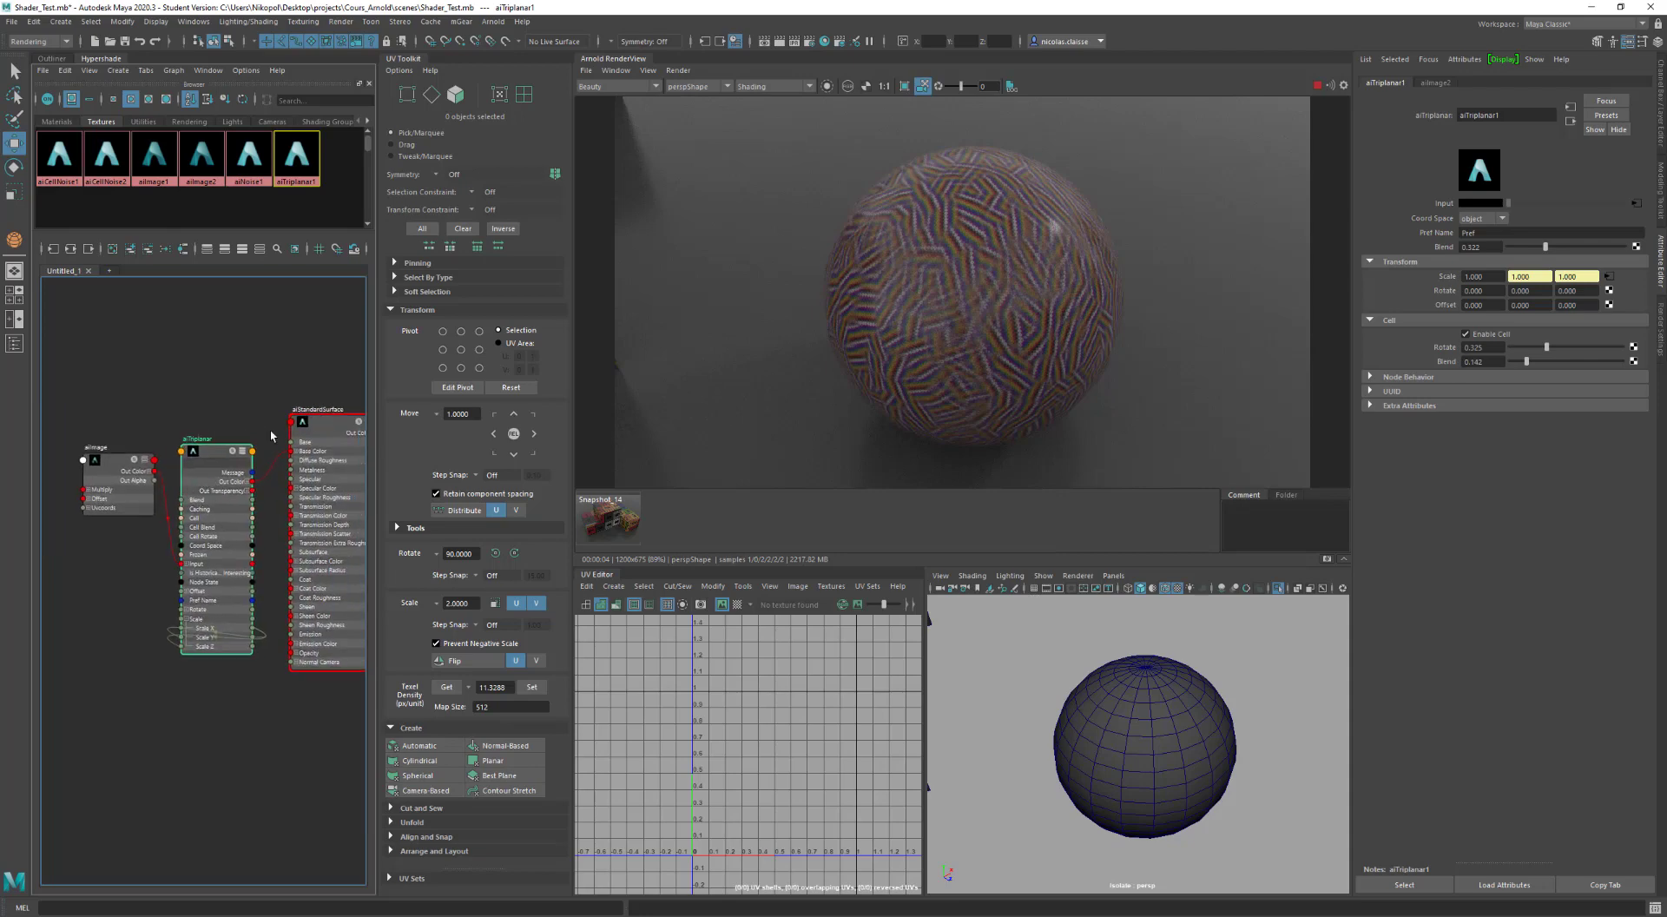
left_click(309, 422)
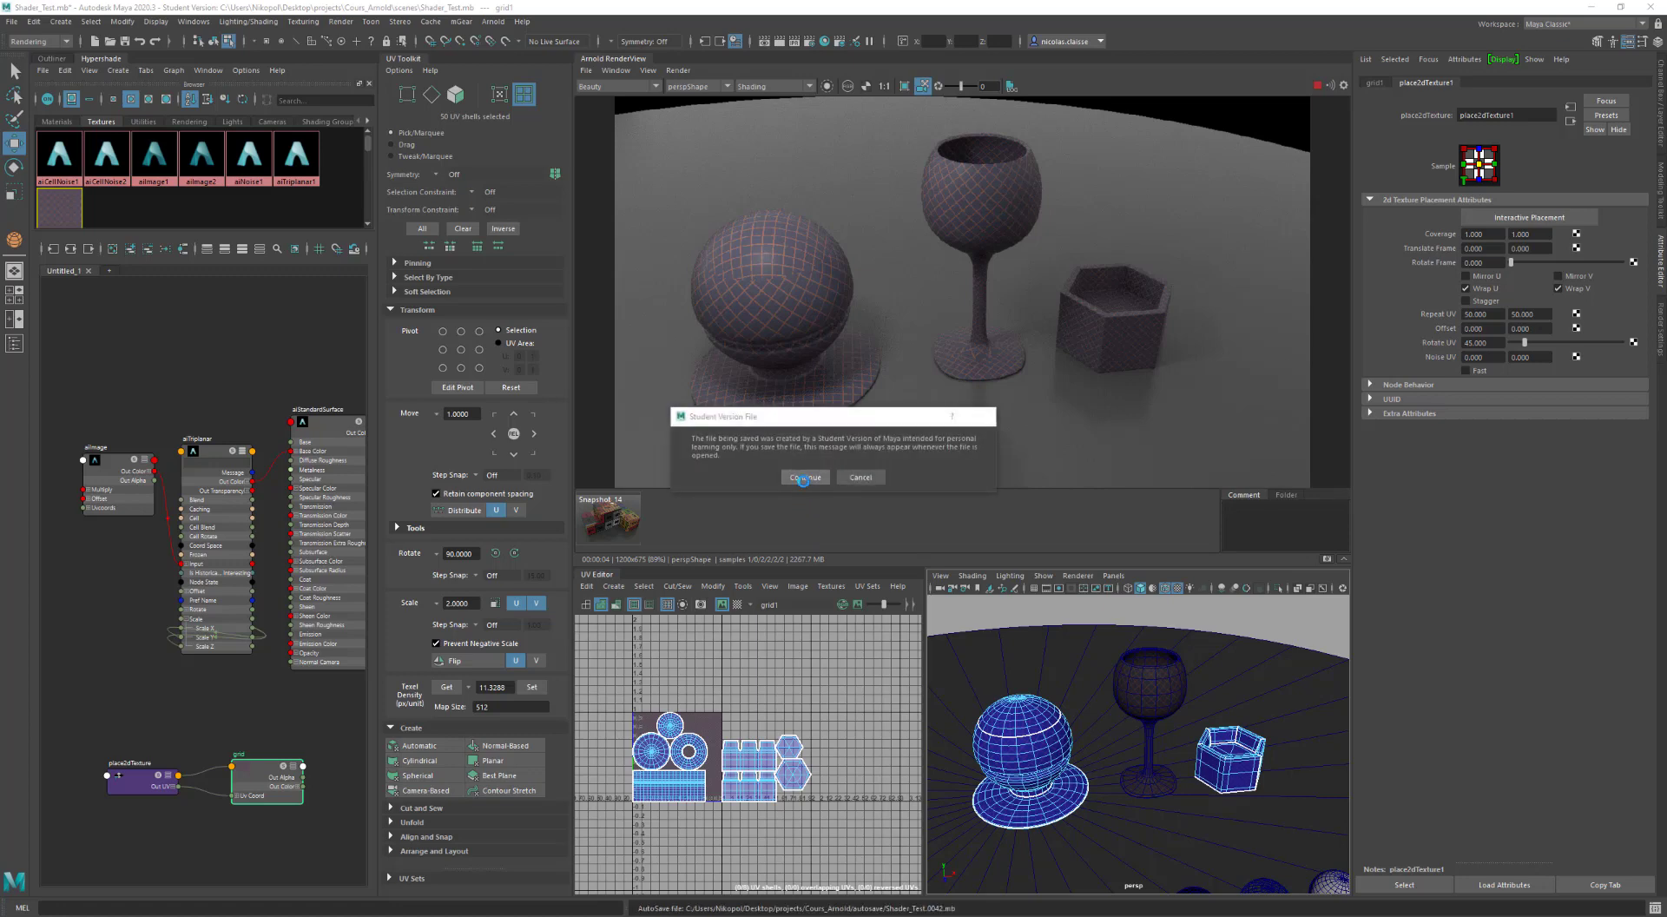
Step: Save the scene, accepting the student-version notice, and show the aiStandardSurface shader's attributes
left_click(803, 477)
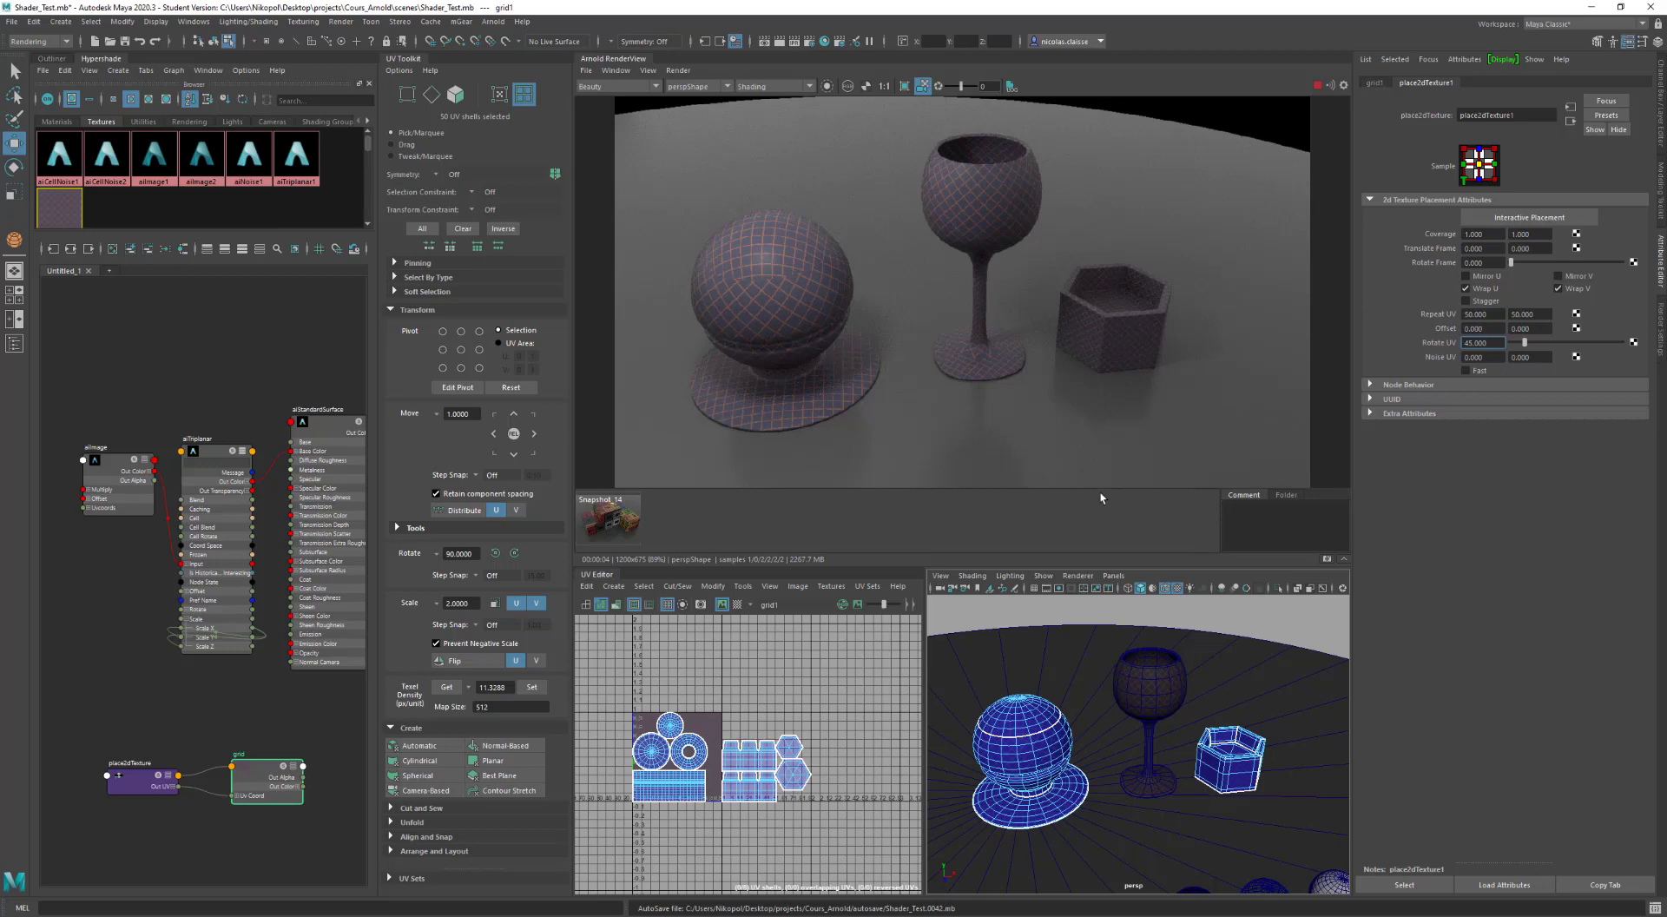
left_click(1221, 455)
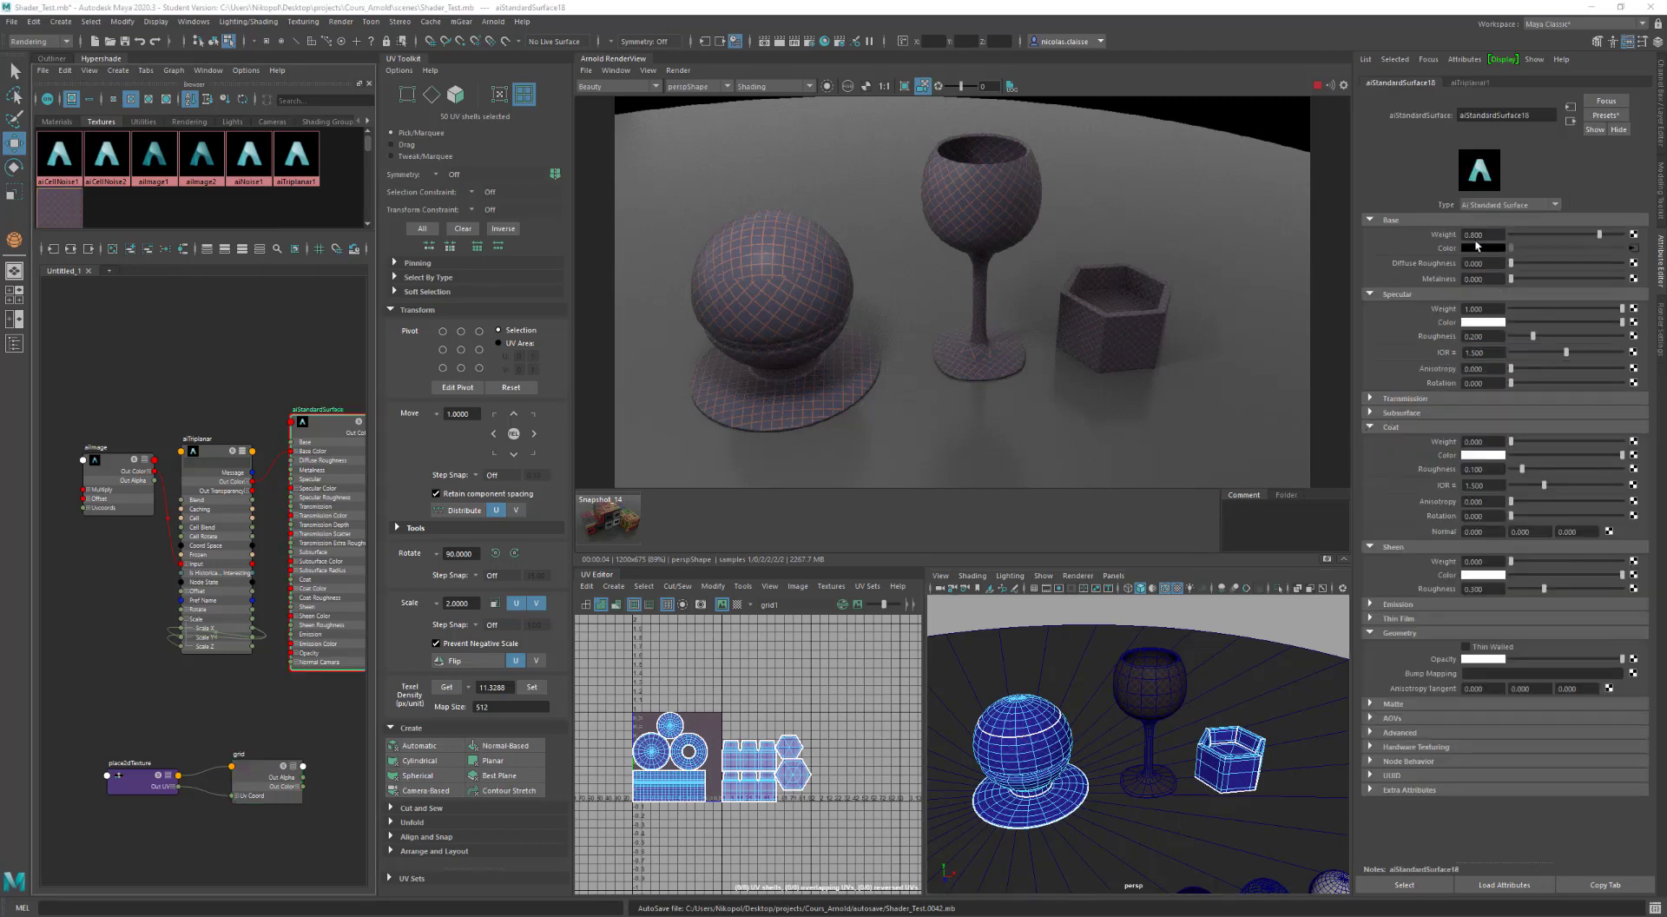